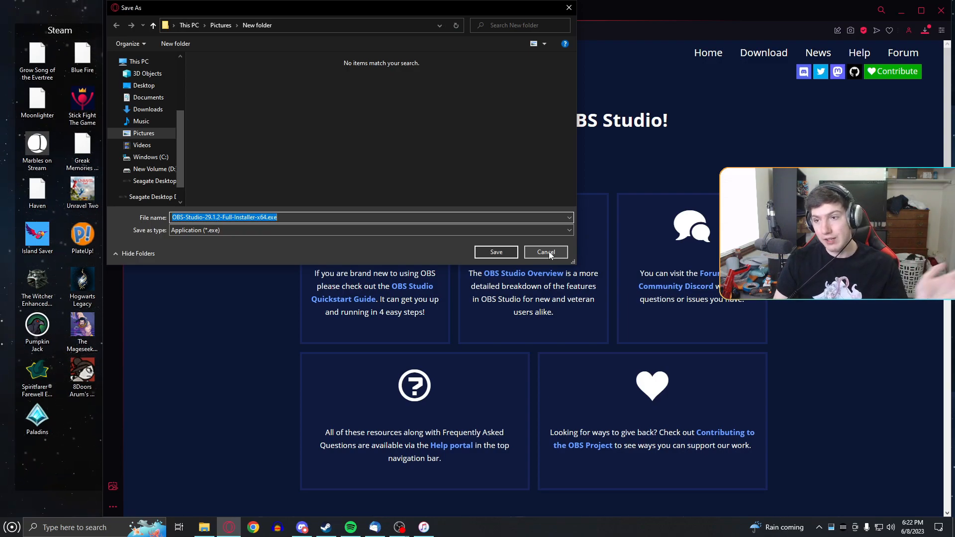
- Cancel saving the OBS Studio installer, then close its download page and minimize the browser
click(548, 251)
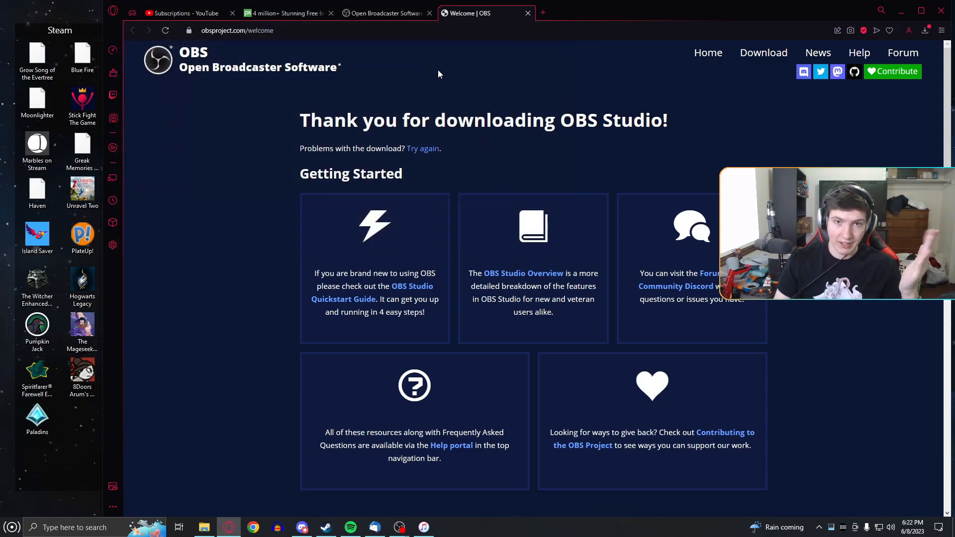
click(528, 14)
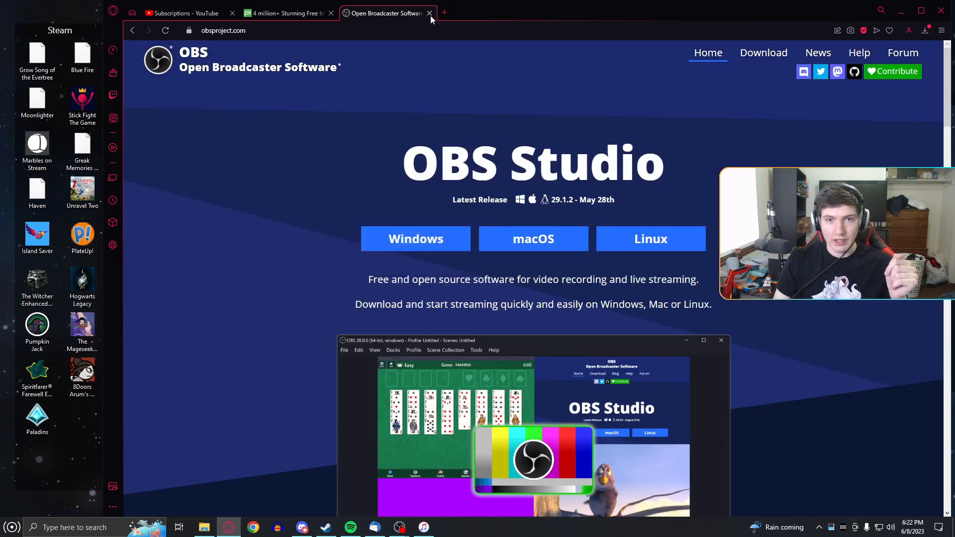
click(901, 10)
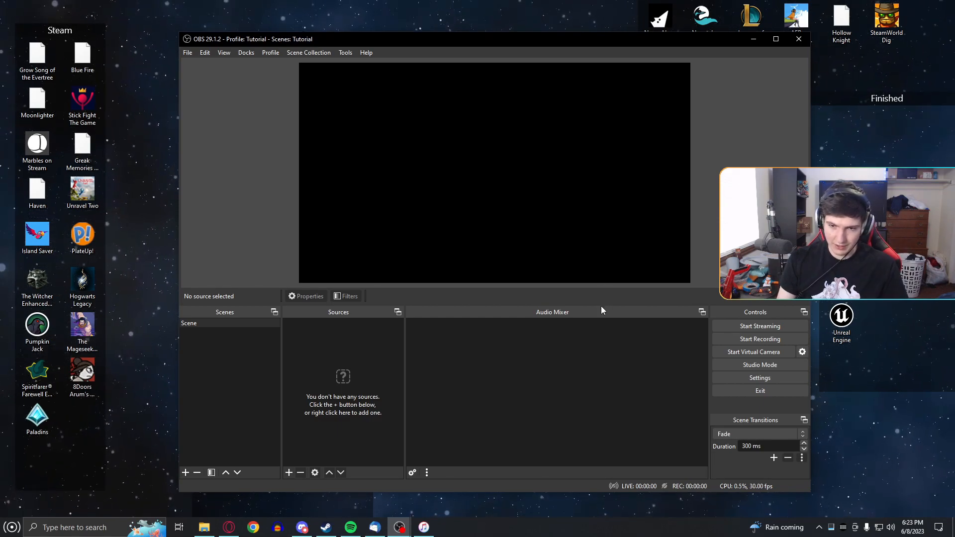
- Enlarge the preview area by shrinking the docks beneath it
drag(601, 304, 583, 357)
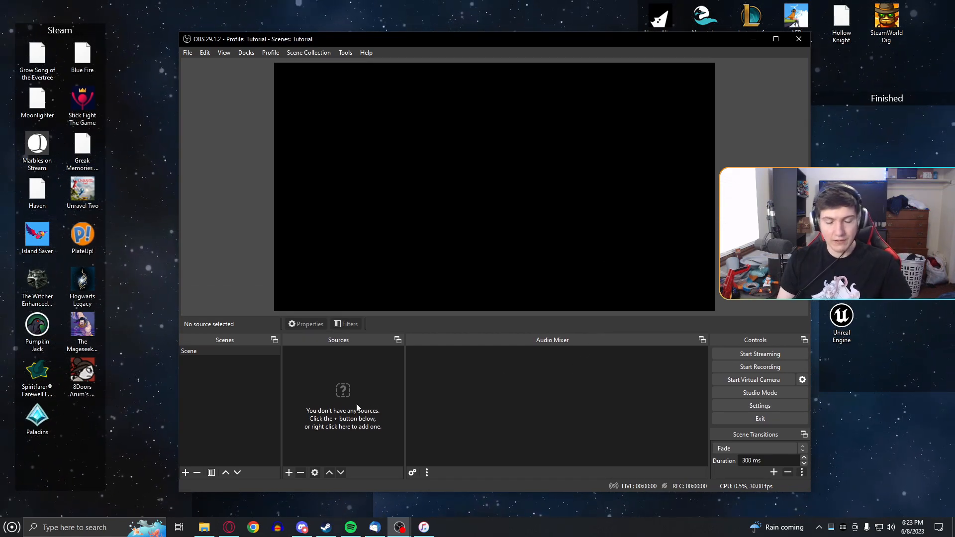
right_click(329, 373)
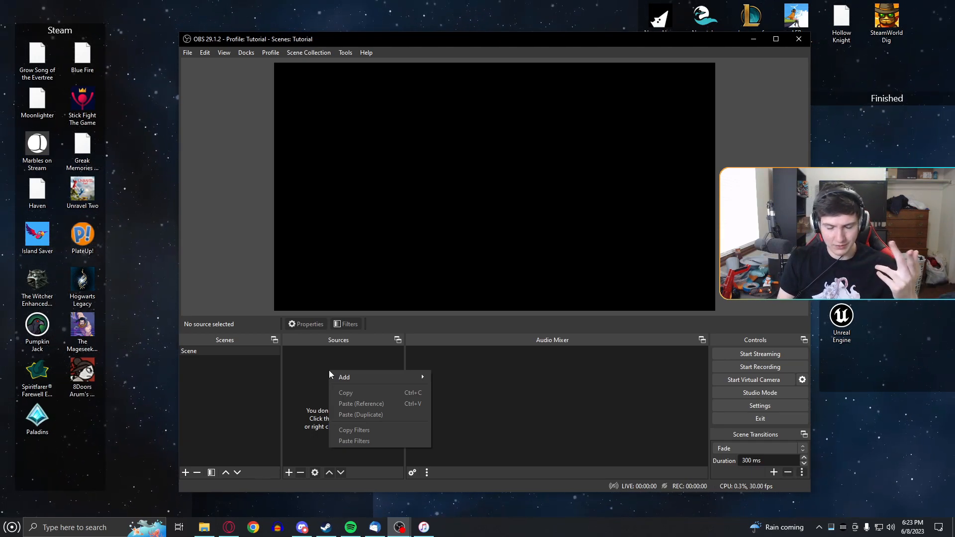
click(322, 371)
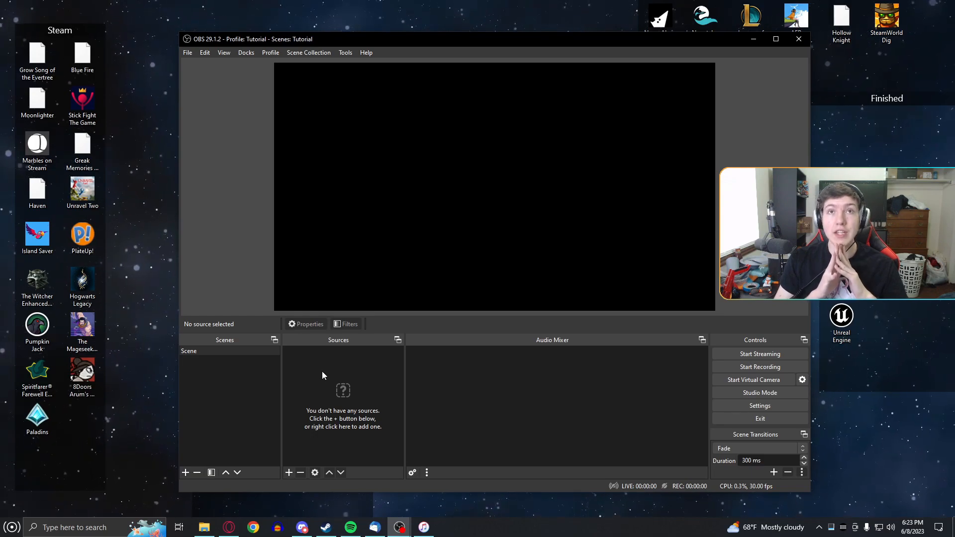
- Add a new Display Capture source that captures the primary monitor with automatic capture method and the cursor included
right_click(322, 375)
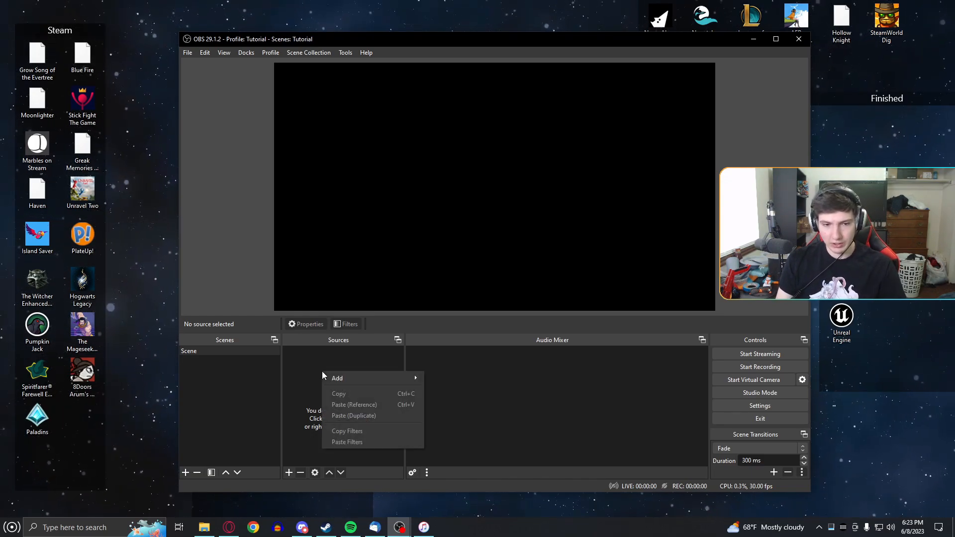
mouse_move(349, 378)
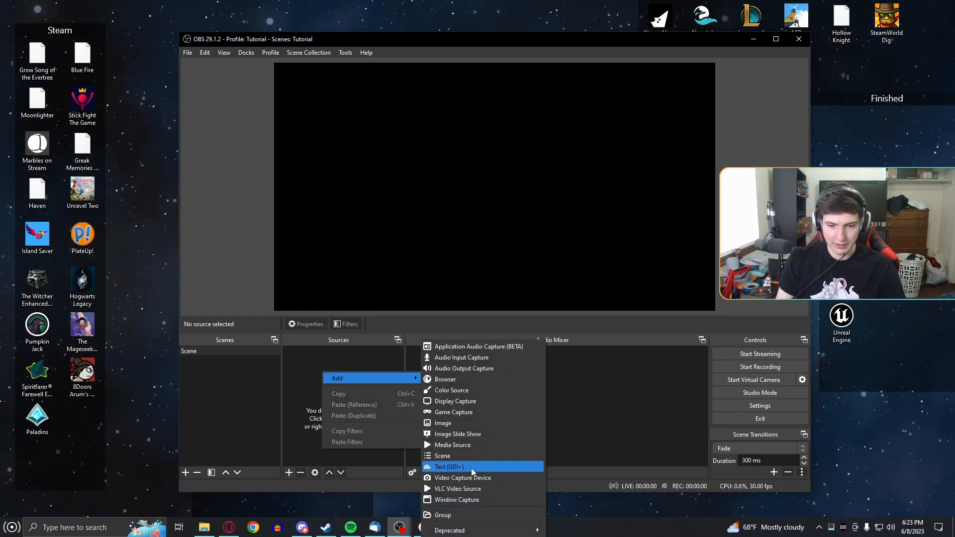
click(463, 400)
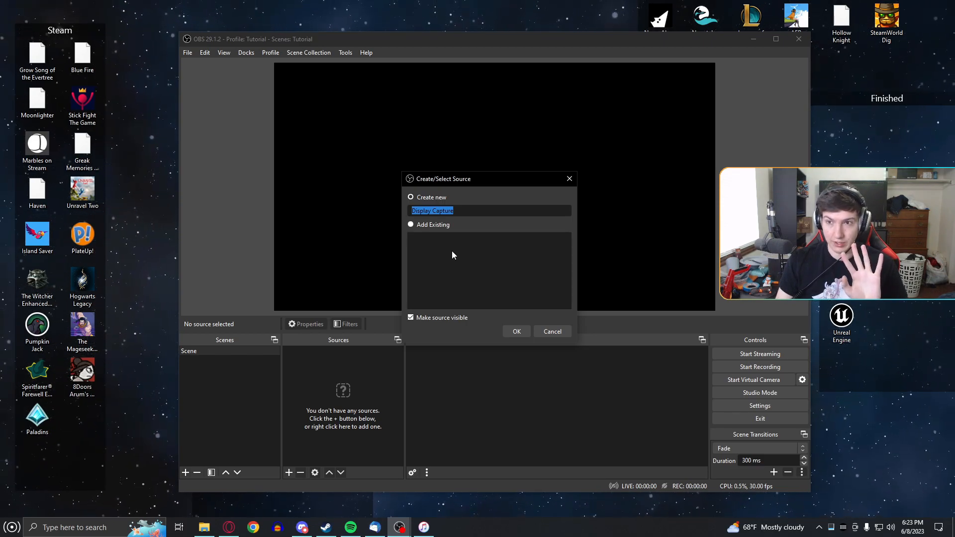
click(521, 330)
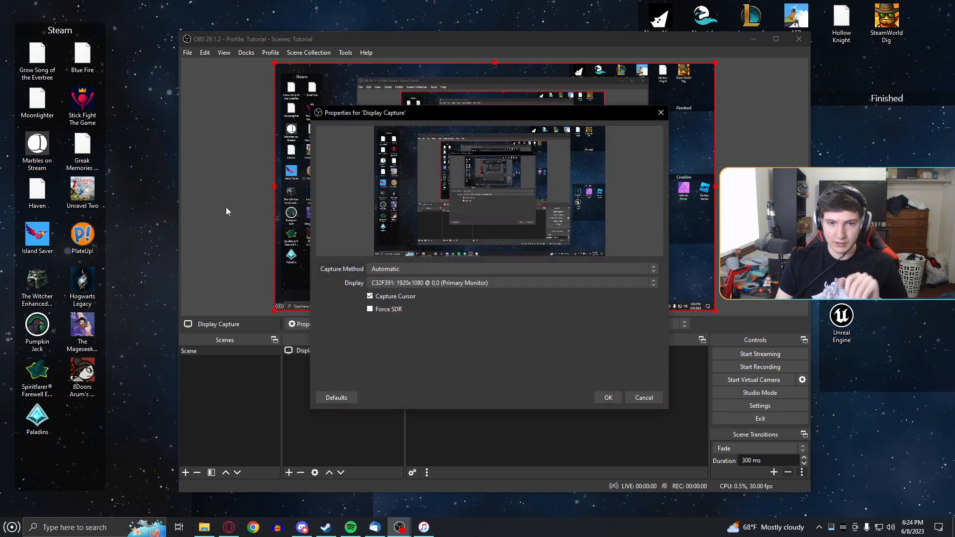
click(607, 397)
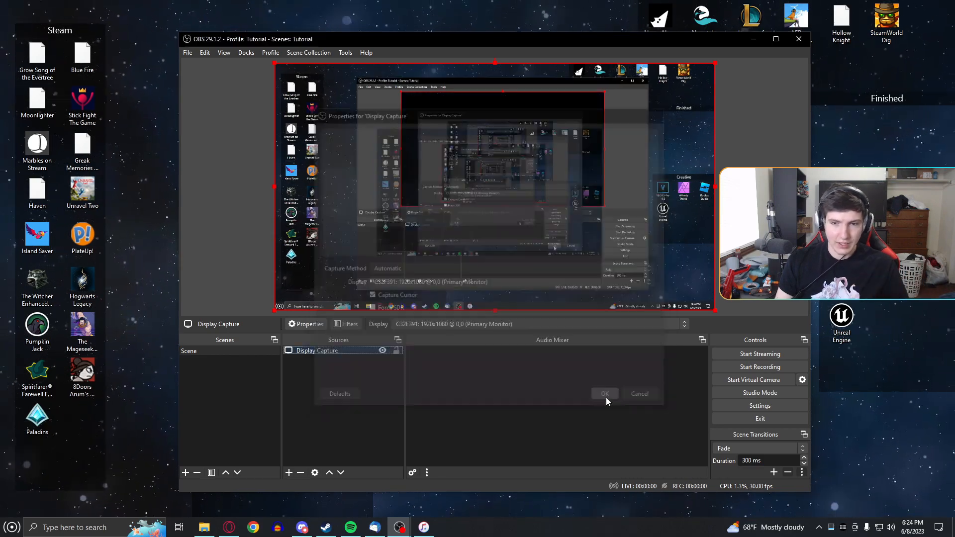
click(235, 236)
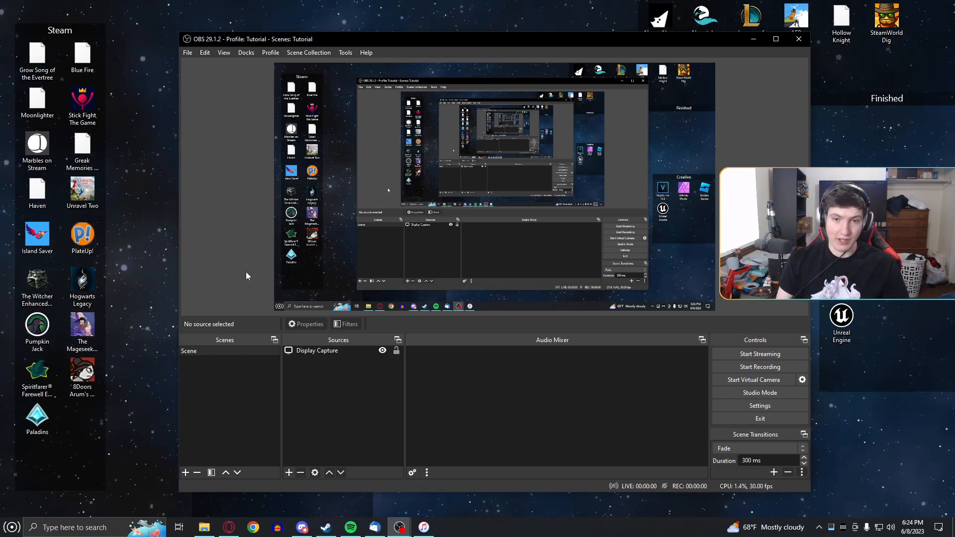
click(362, 351)
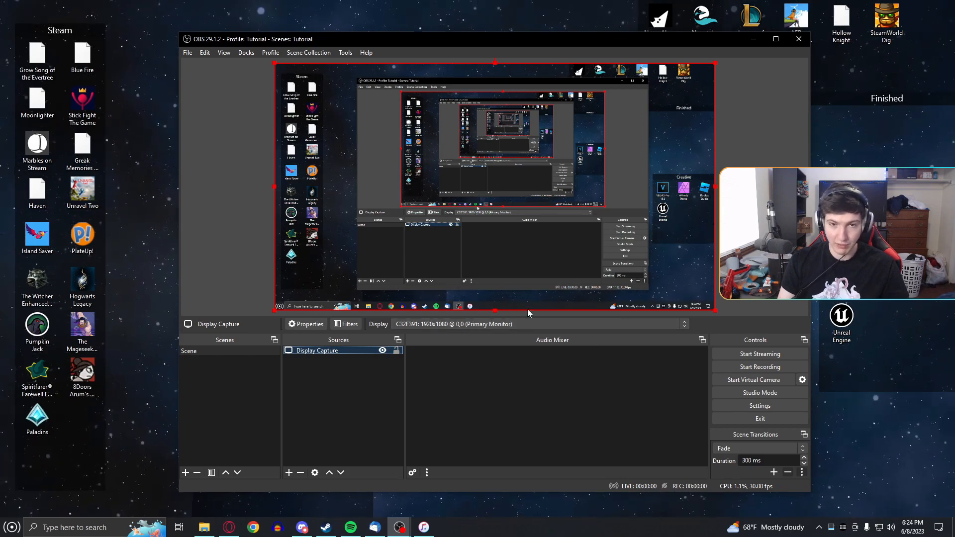
click(327, 401)
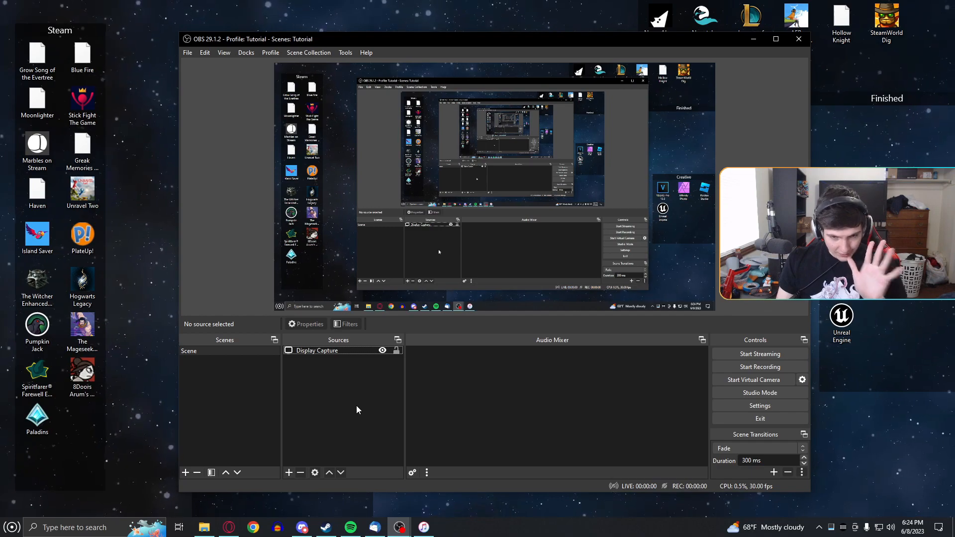
- Set both Desktop Audio and Mic/Auxiliary Audio to Default in the global audio devices and save the settings
click(783, 408)
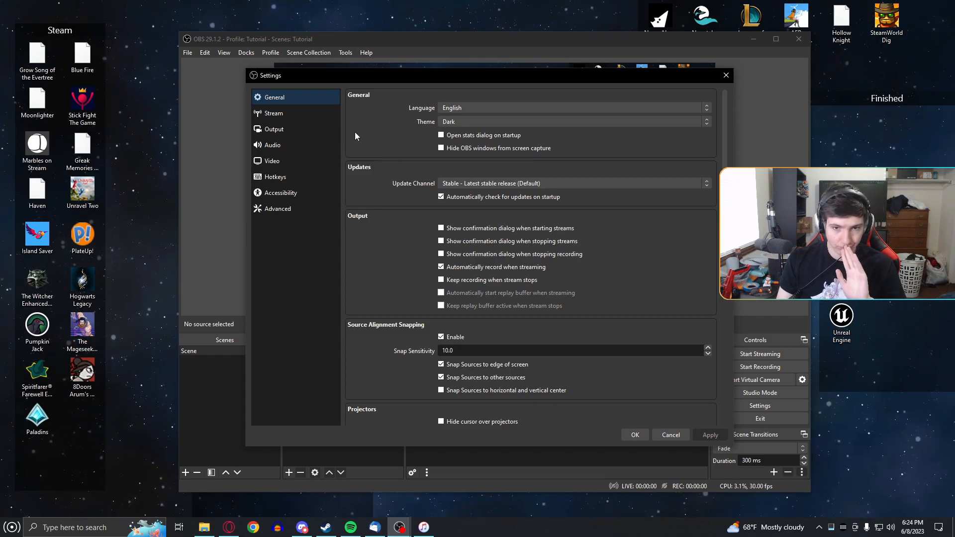
click(281, 145)
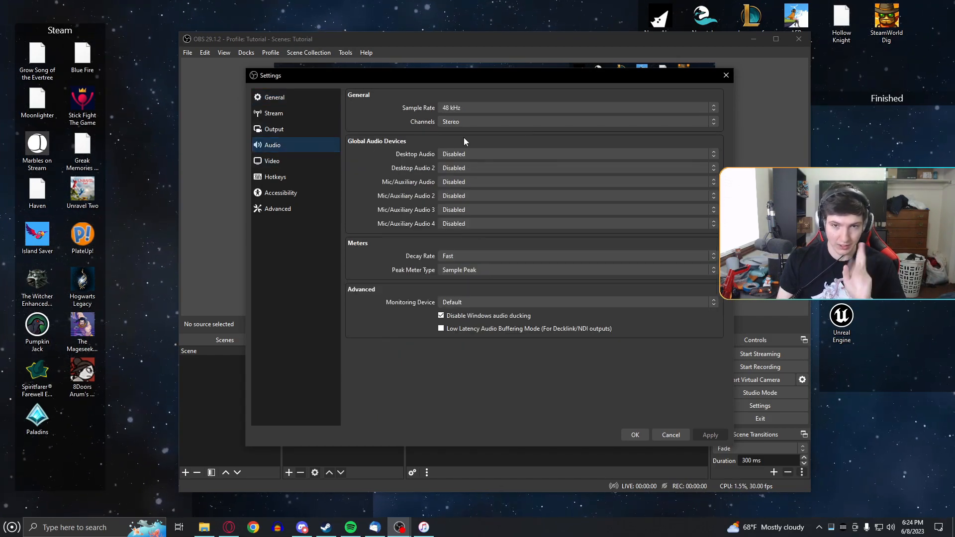
click(541, 154)
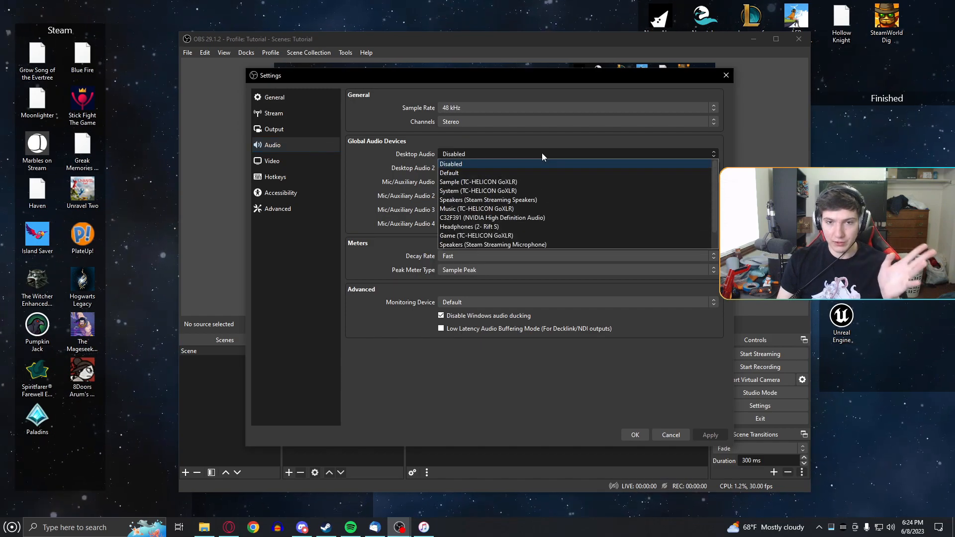
click(462, 173)
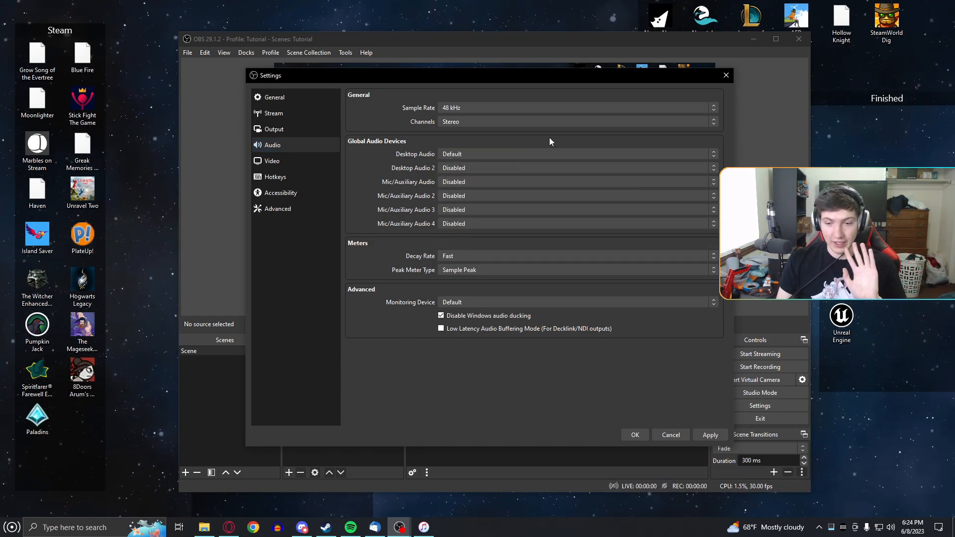
click(493, 181)
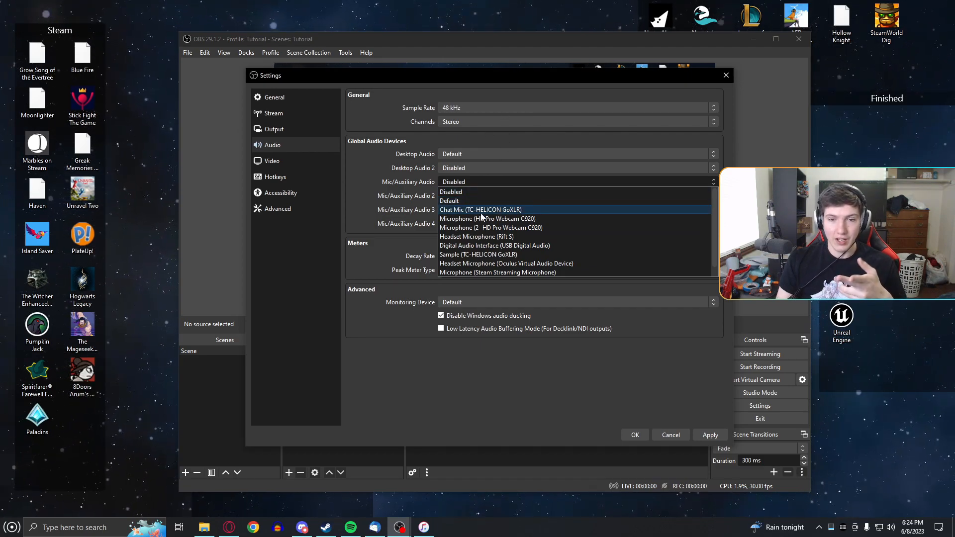
click(475, 201)
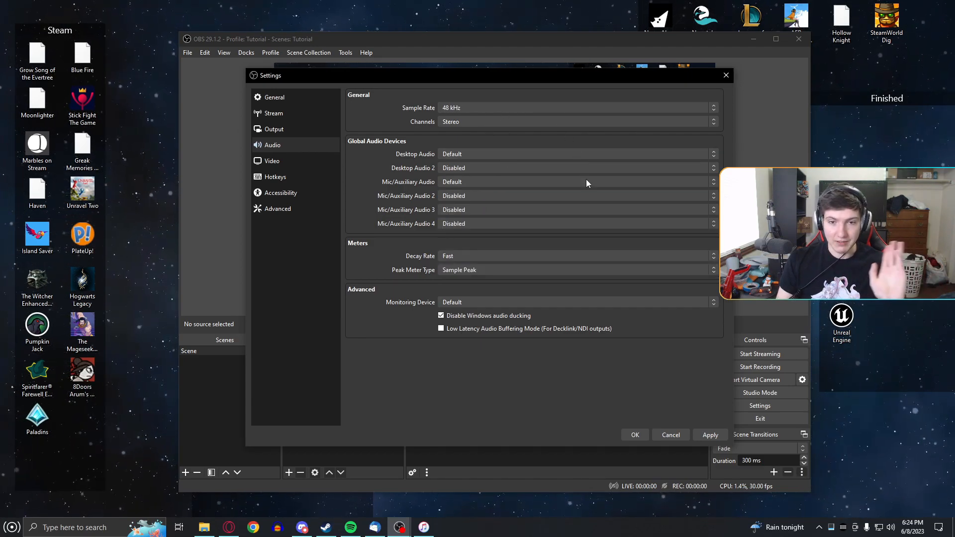
click(710, 436)
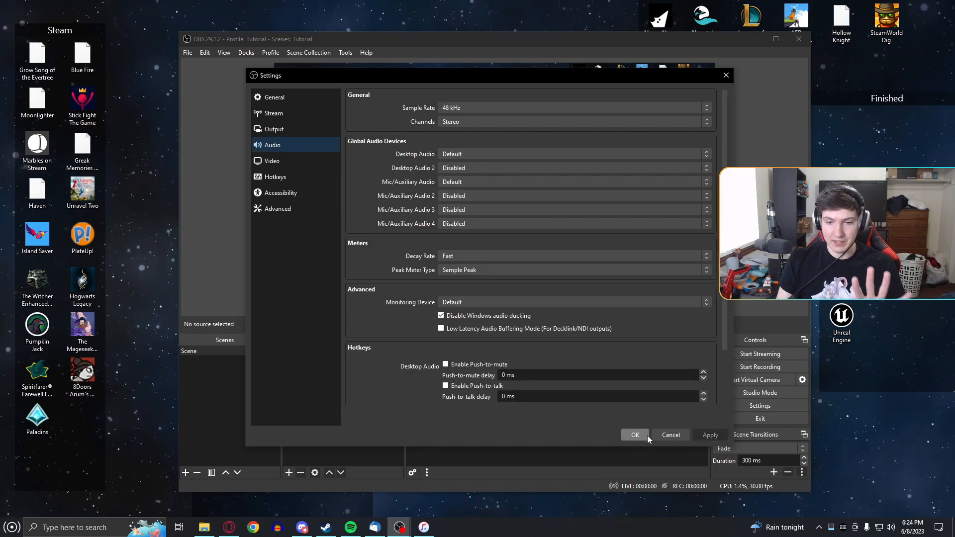
click(632, 434)
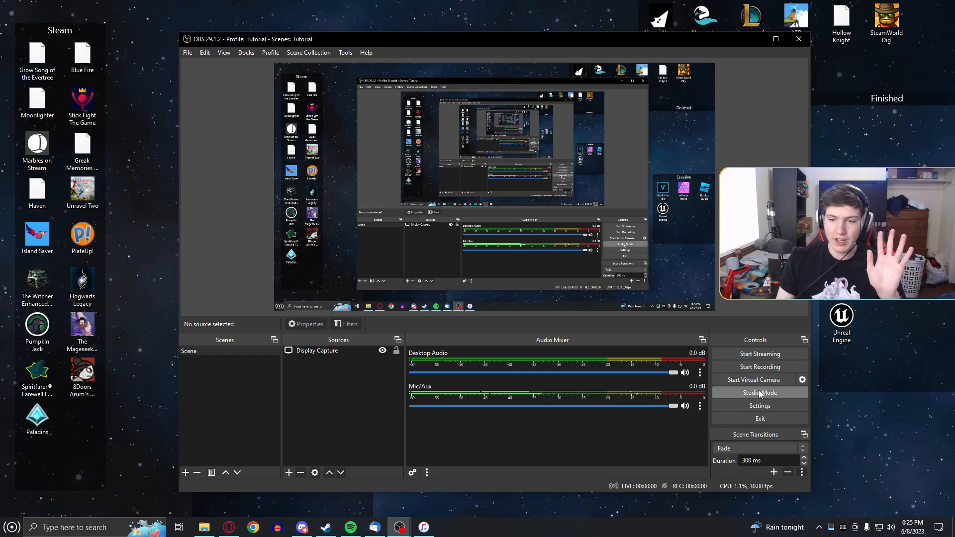
- Set Desktop Audio to Disabled in the global audio devices
click(761, 405)
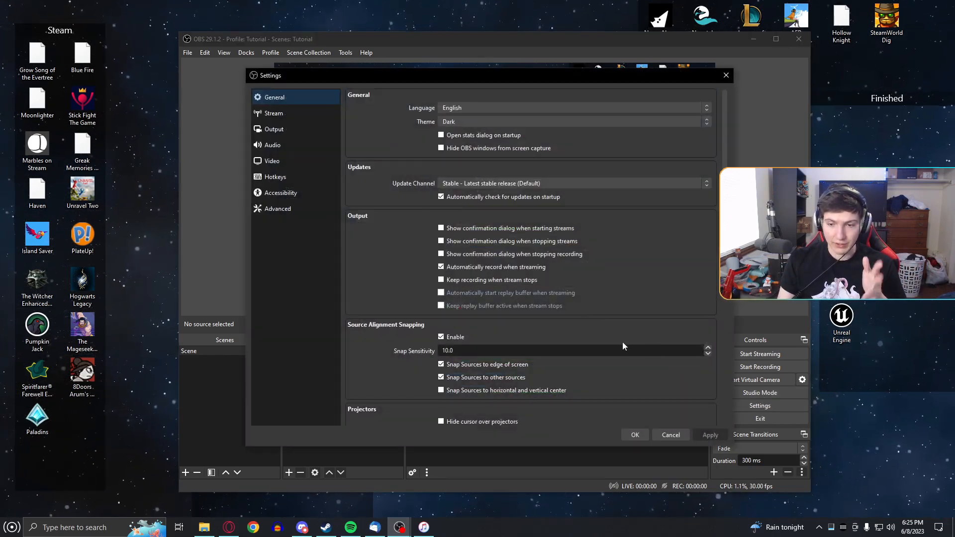
click(281, 145)
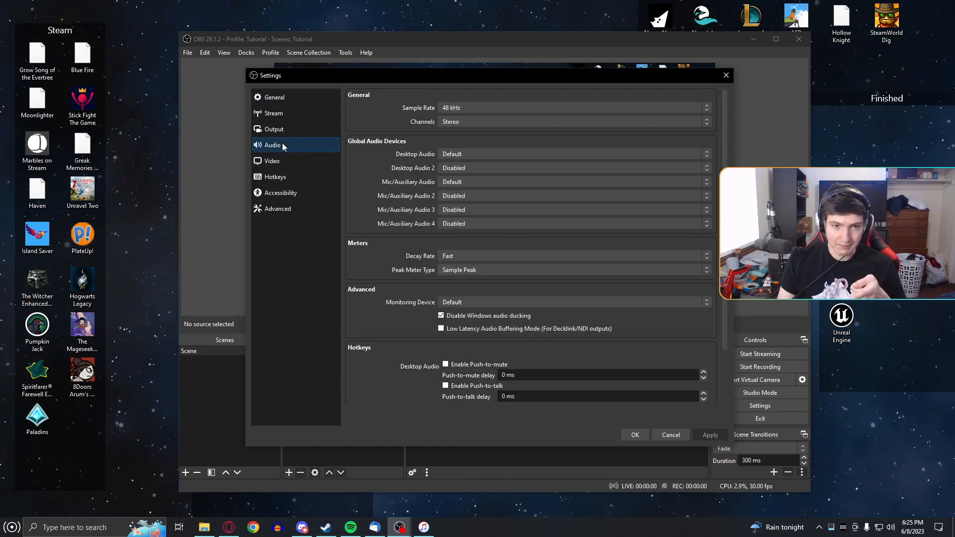
click(487, 156)
click(474, 163)
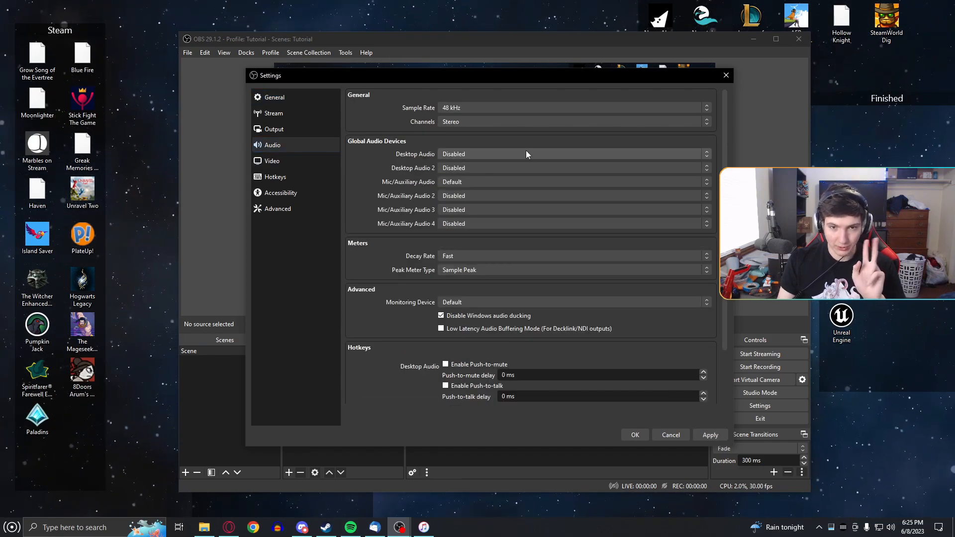
- Set Mic/Auxiliary Audio to Broadcast Stream Mix (TC-HELICON GoXLR) and Mic/Auxiliary Audio 2 to Chat Mic (TC-HELICON GoXLR), and save the settings
click(506, 182)
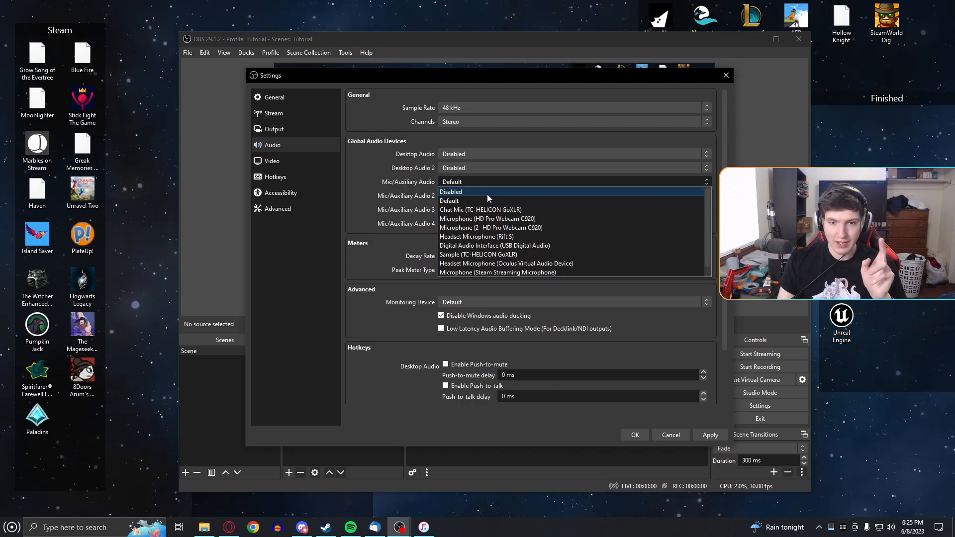
drag(707, 224, 712, 298)
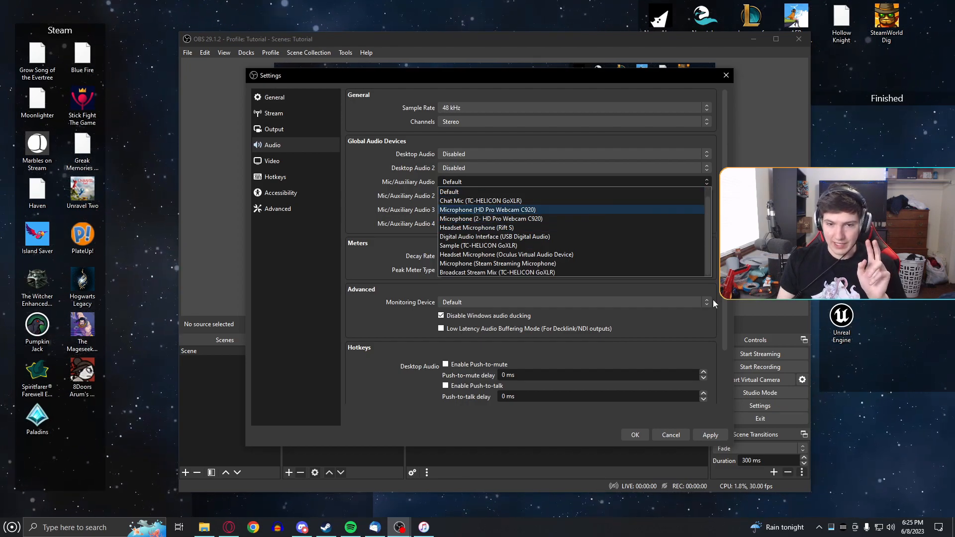
click(520, 273)
click(505, 197)
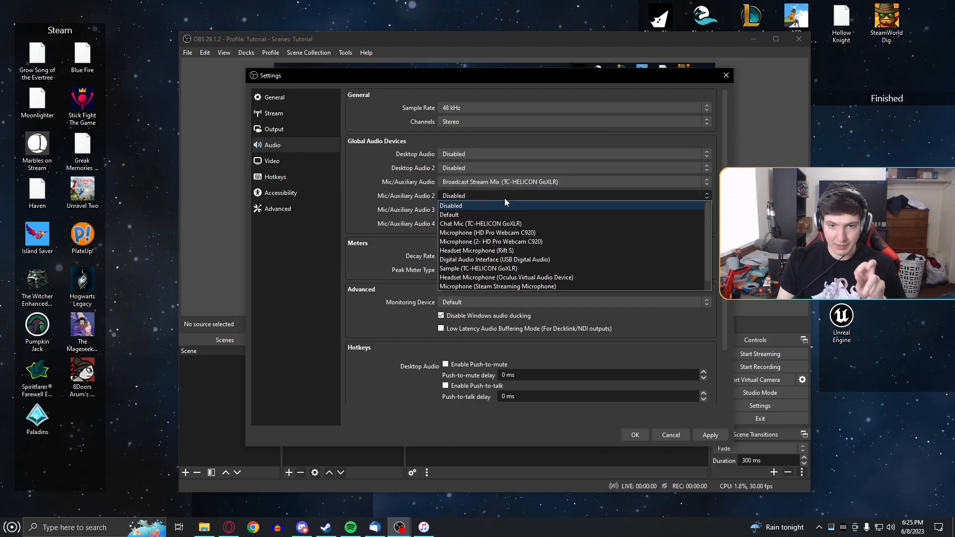
click(485, 224)
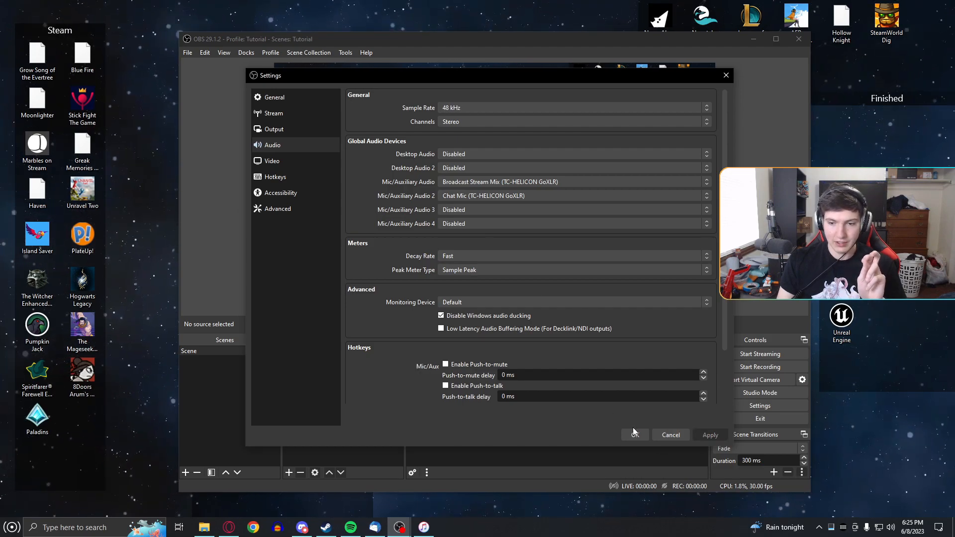
click(634, 434)
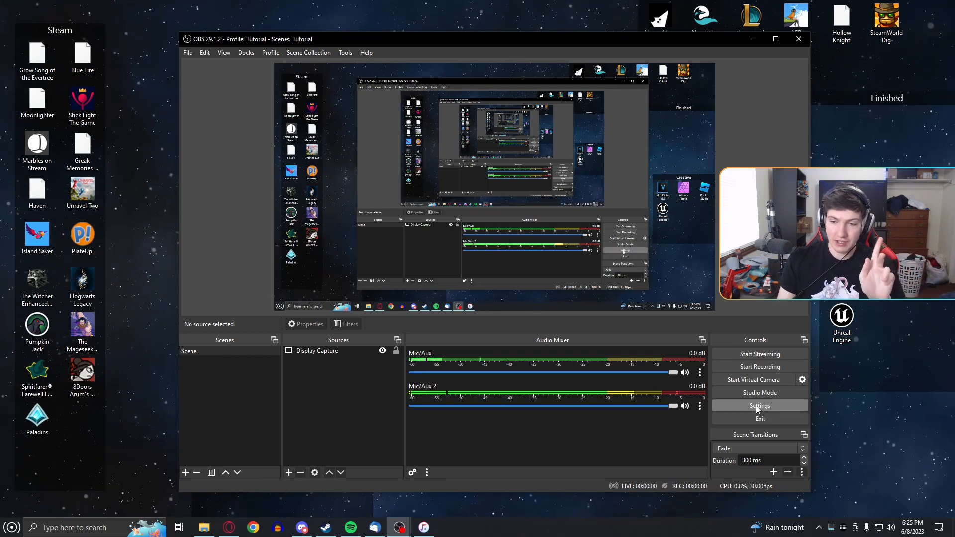
- Choose Twitch as the streaming service and view its account login window, closing it without signing in
click(742, 405)
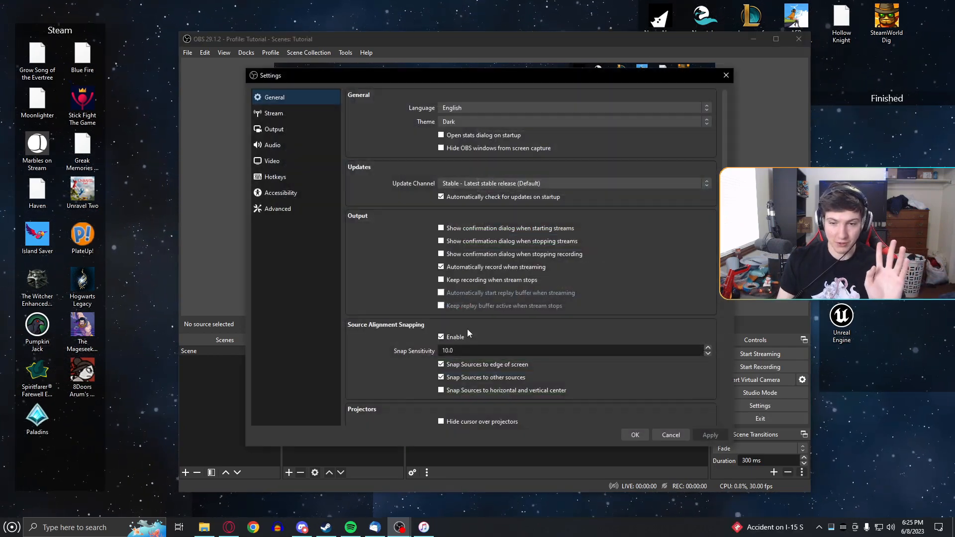
click(283, 114)
click(490, 94)
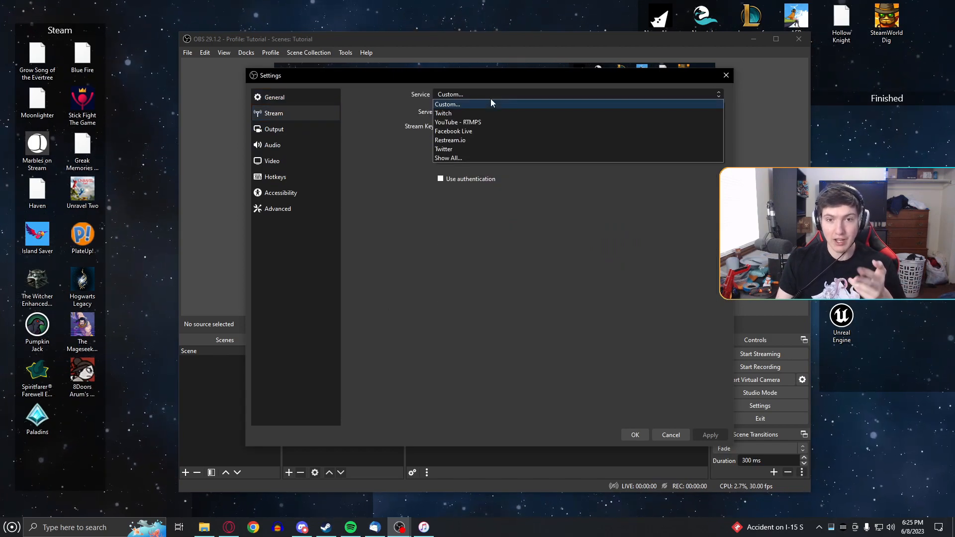
click(455, 113)
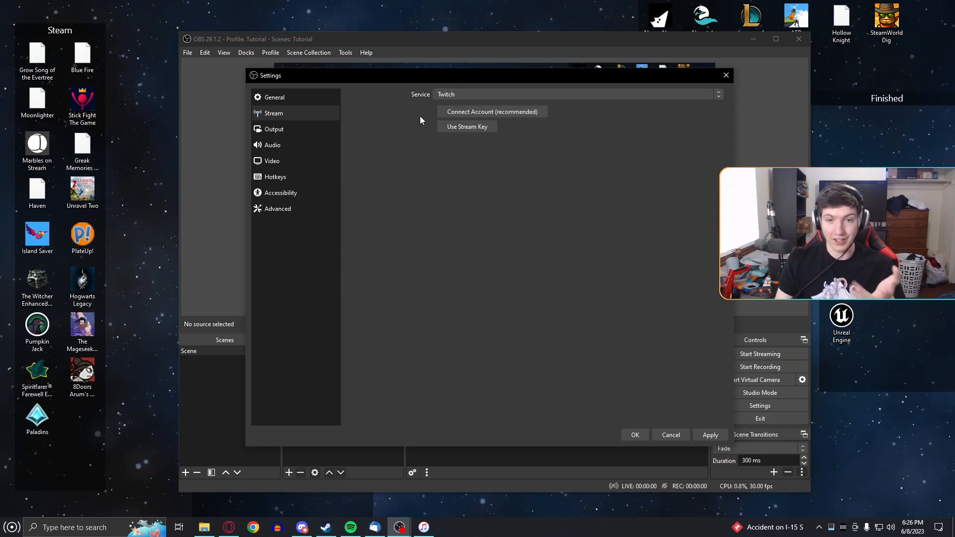
click(520, 114)
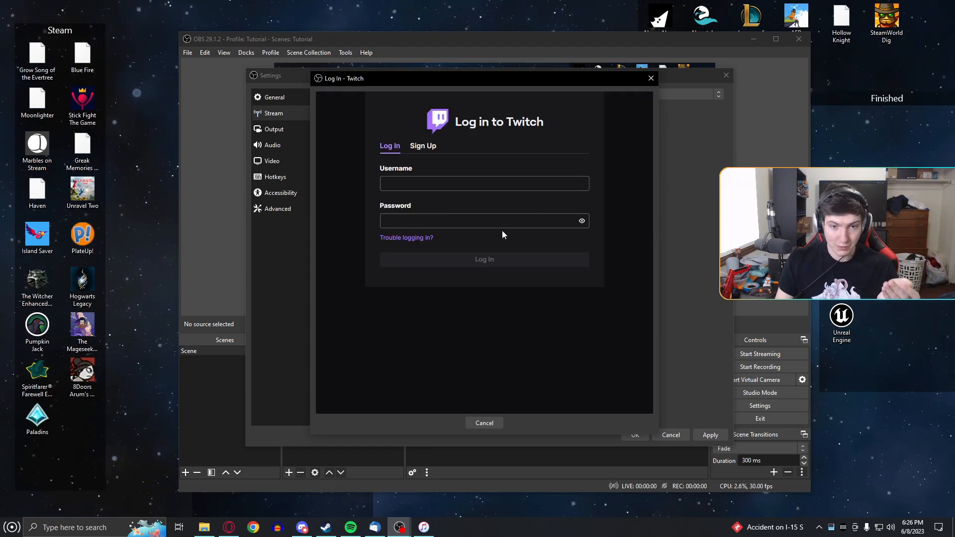
click(650, 78)
- Switch the streaming service back to Custom and leave the settings
click(502, 95)
click(488, 111)
click(495, 97)
click(487, 105)
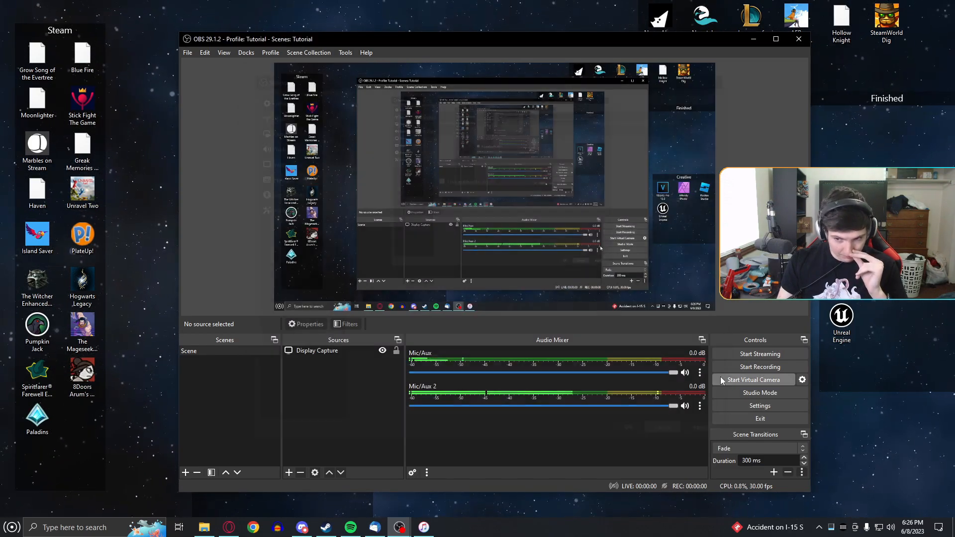
click(669, 435)
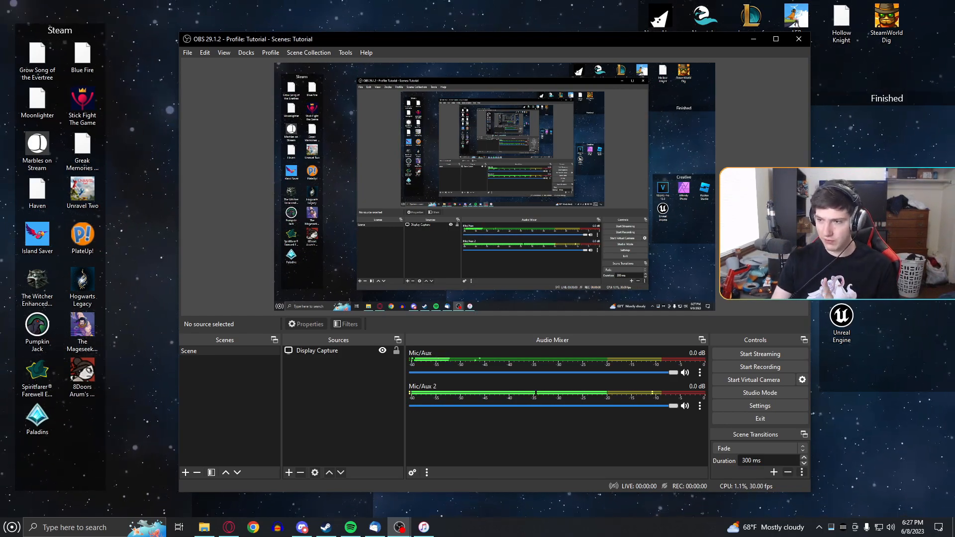
- Move the OBS Studio desktop shortcut to the free space beside the Steam icon group
click(843, 146)
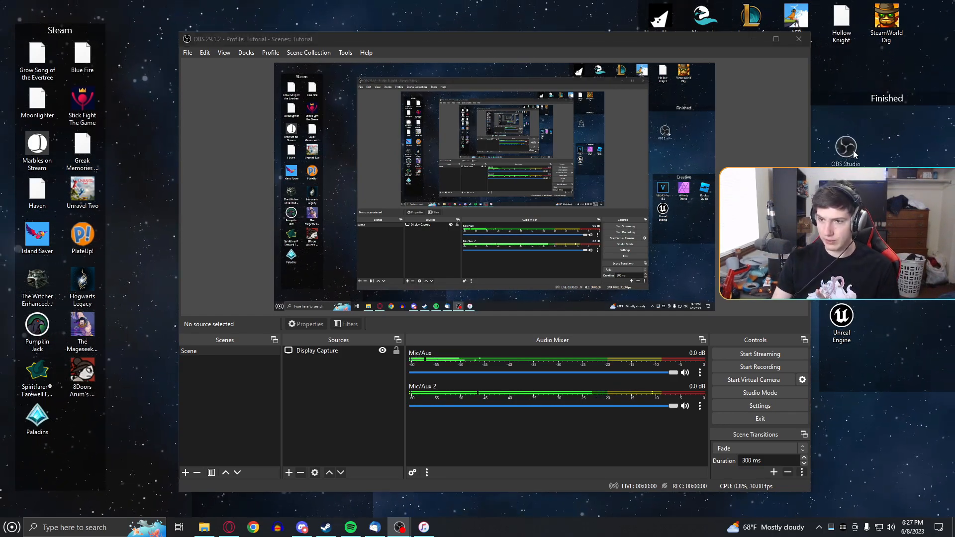
drag(853, 150, 954, 151)
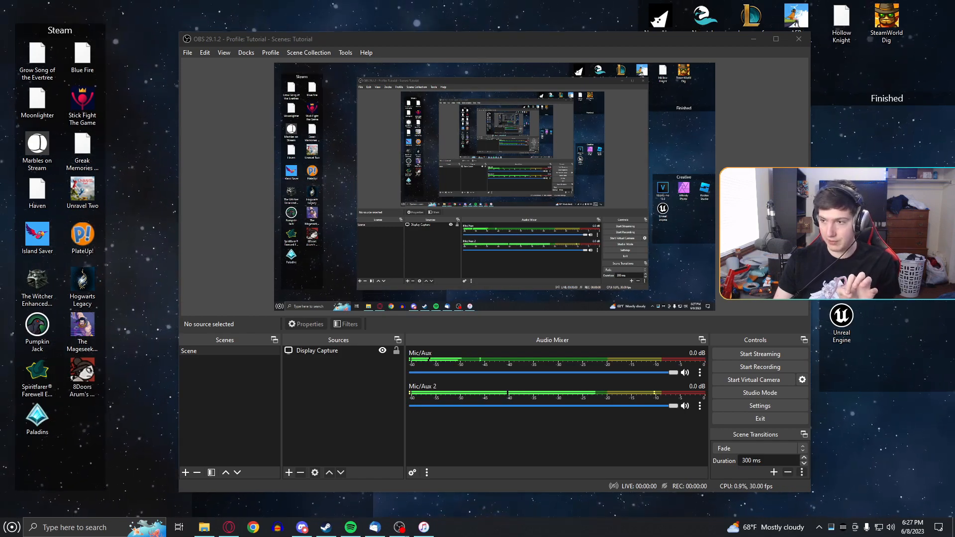
drag(0, 168, 145, 178)
- Review the Run as administrator option in the OBS Studio shortcut's advanced properties, then close the properties without saving
right_click(132, 179)
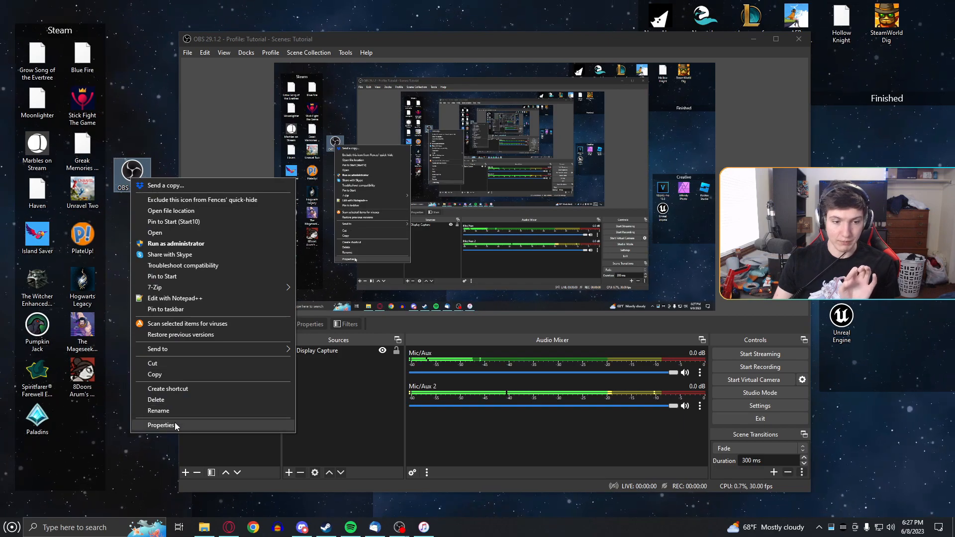
click(175, 426)
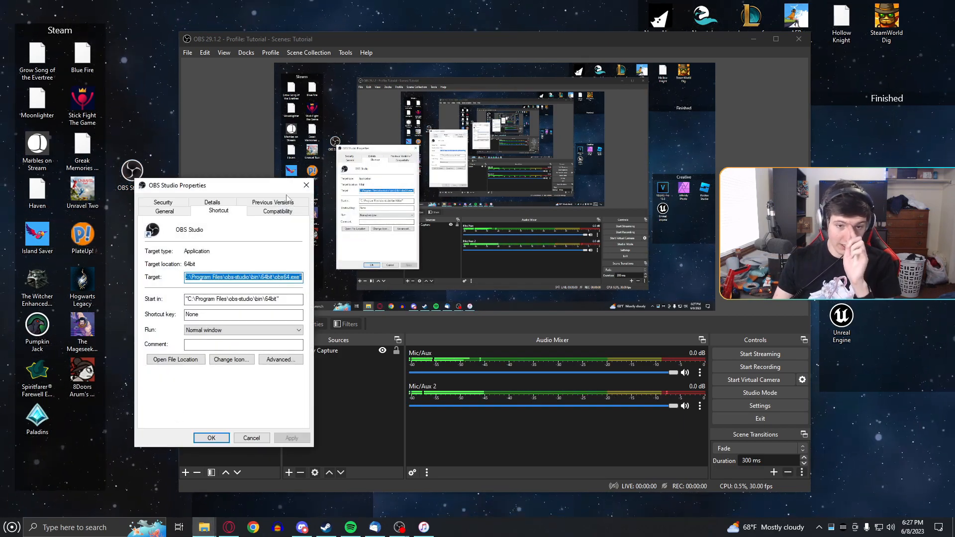
click(280, 359)
click(202, 253)
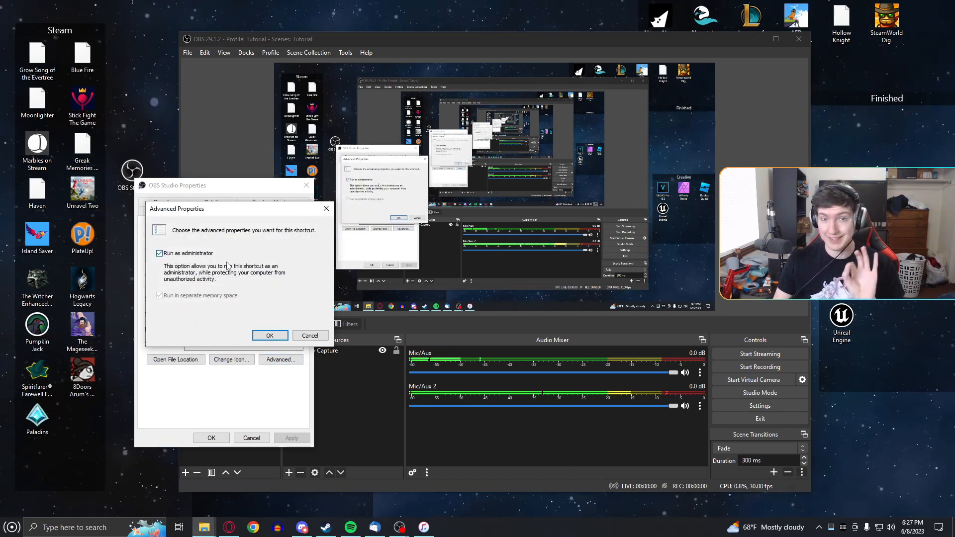
click(309, 336)
click(251, 438)
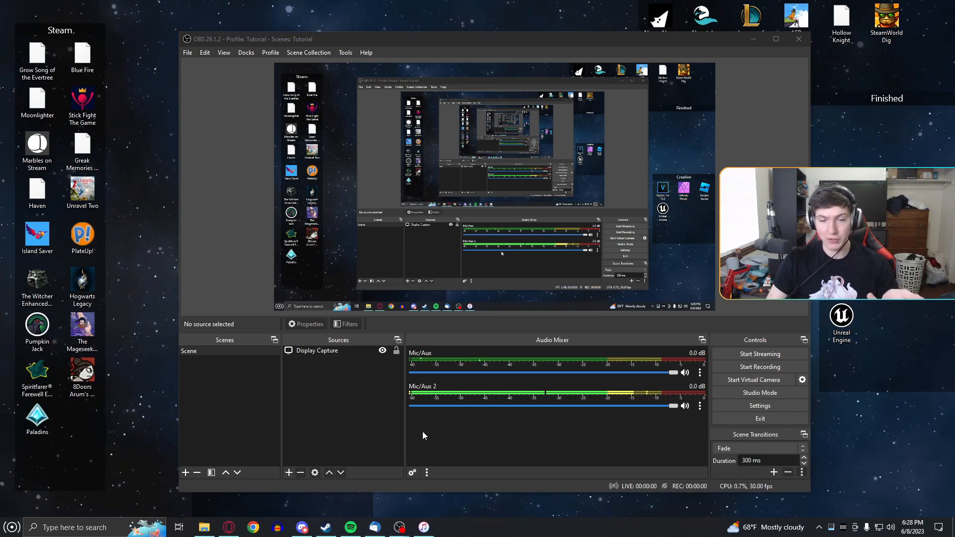
- Add a new Video Capture Device source named WebCam to the scene
click(289, 476)
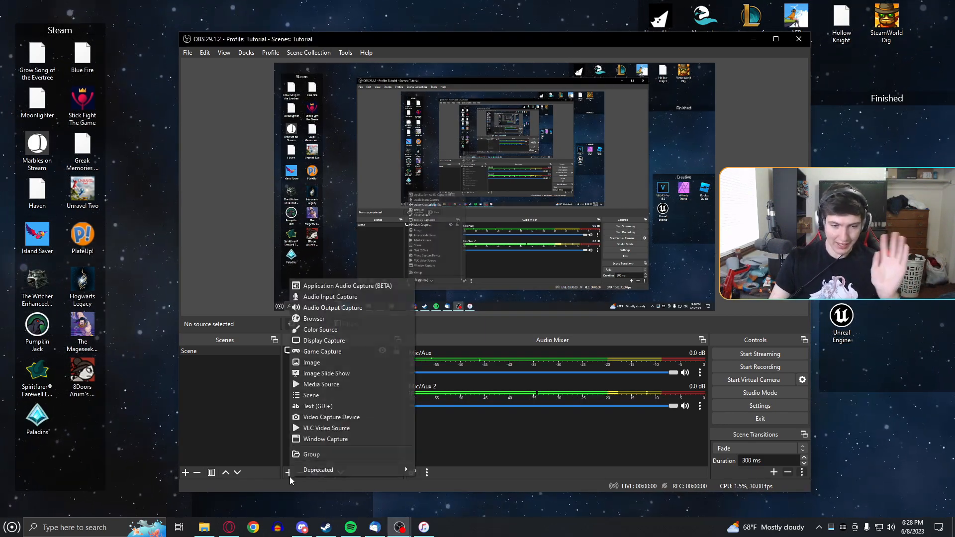
click(344, 417)
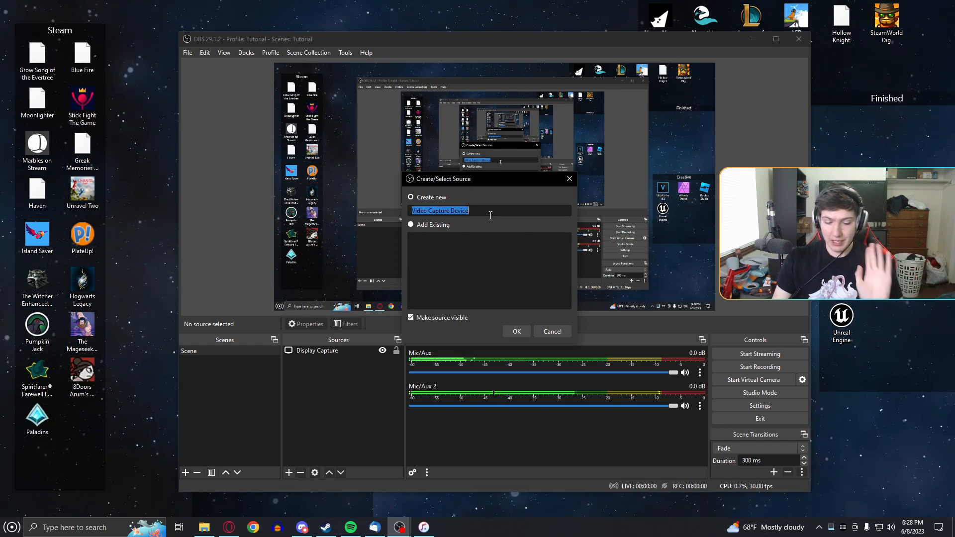
text(WebCam)
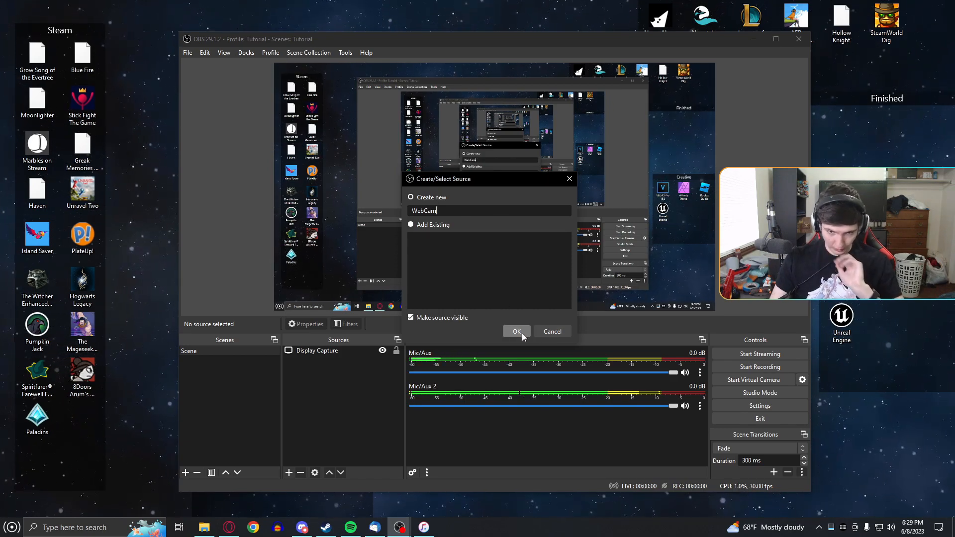
click(521, 333)
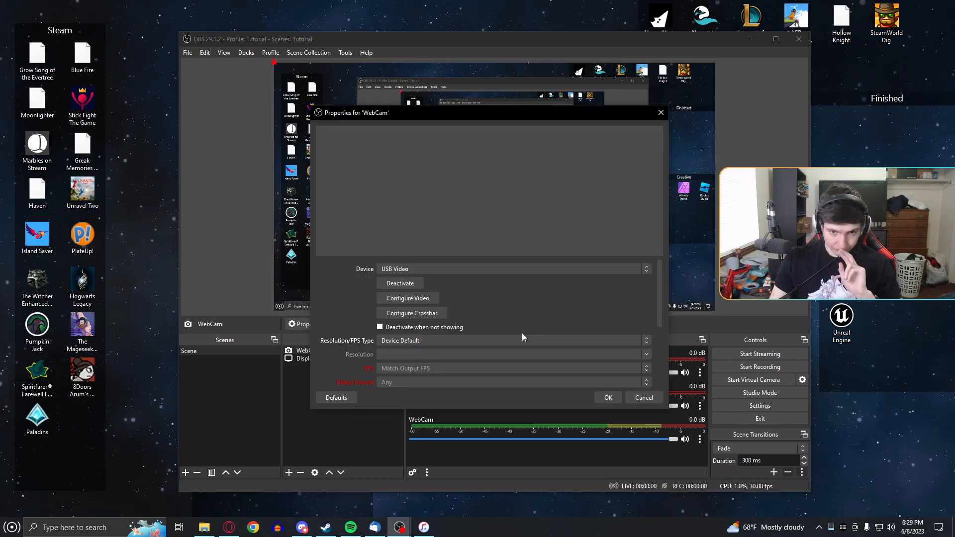
- Set the WebCam source's device to the second HD Pro Webcam C920 entry
click(464, 269)
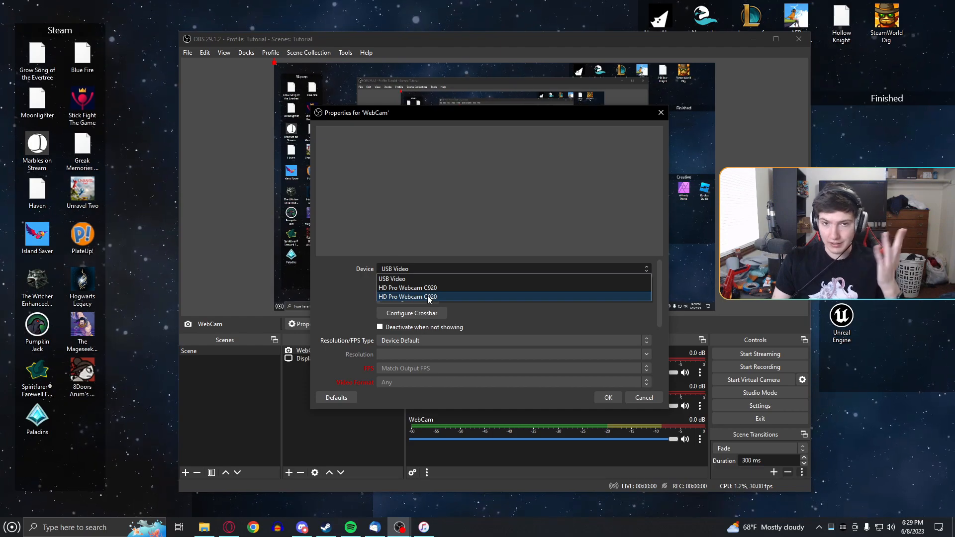
click(429, 287)
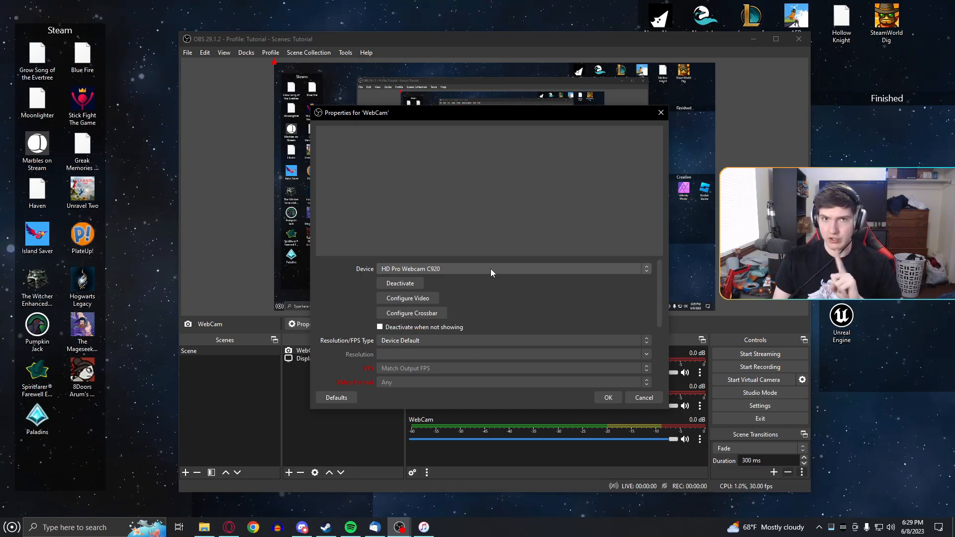
click(491, 269)
click(431, 298)
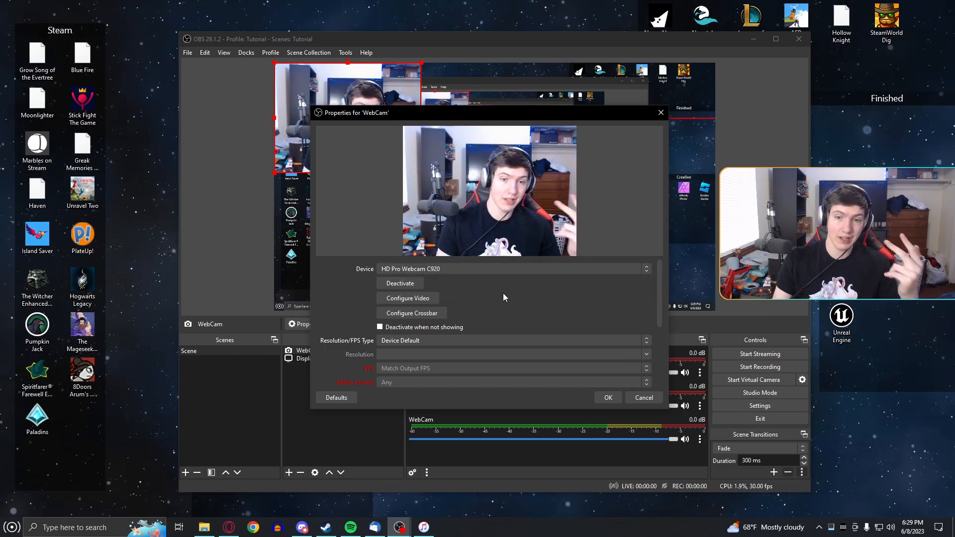
- Set the WebCam source's Resolution/FPS Type to Custom with a resolution of 1920x1080
drag(618, 114, 806, 101)
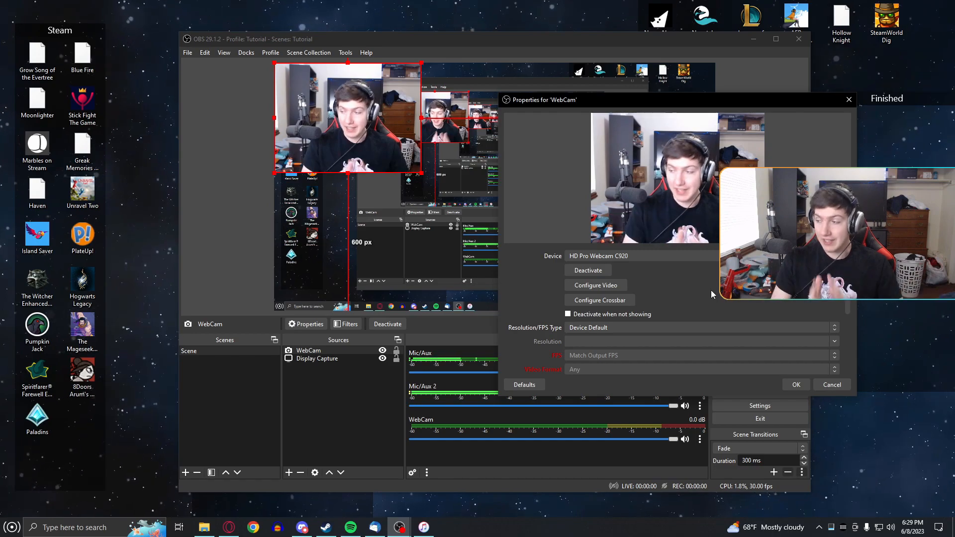
click(691, 330)
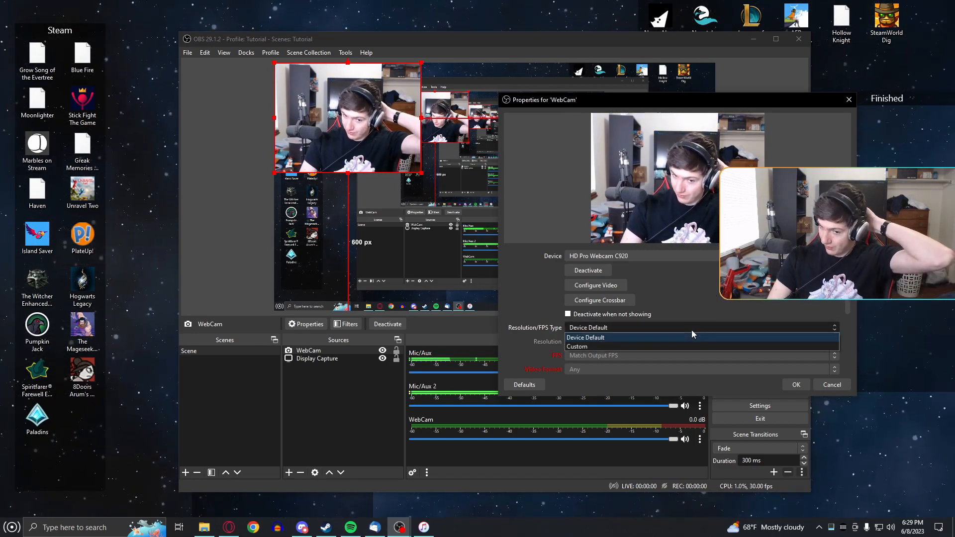
click(595, 341)
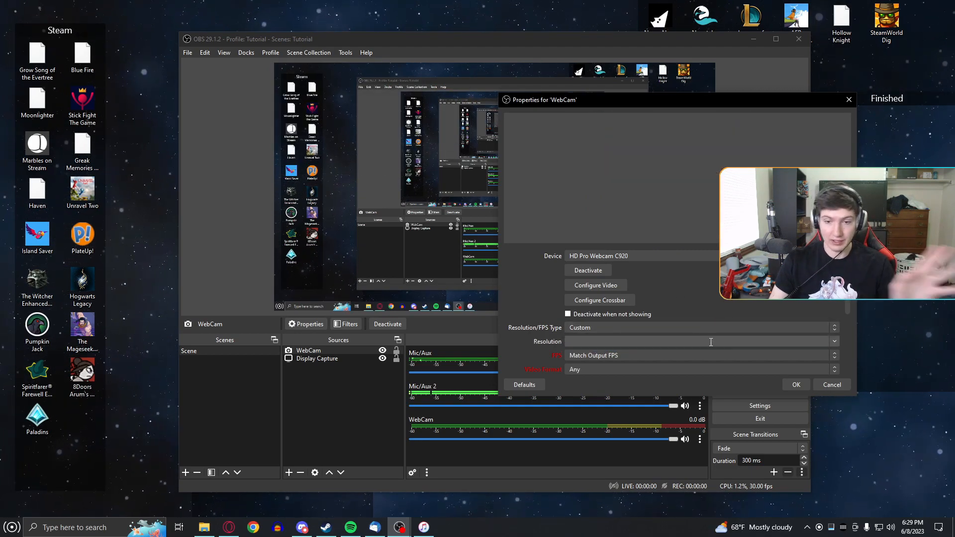
click(833, 343)
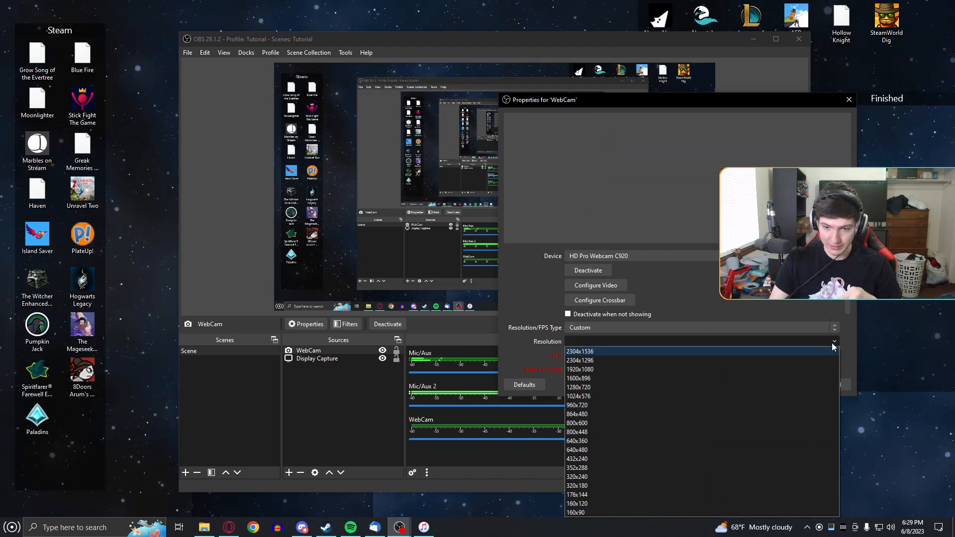
click(597, 368)
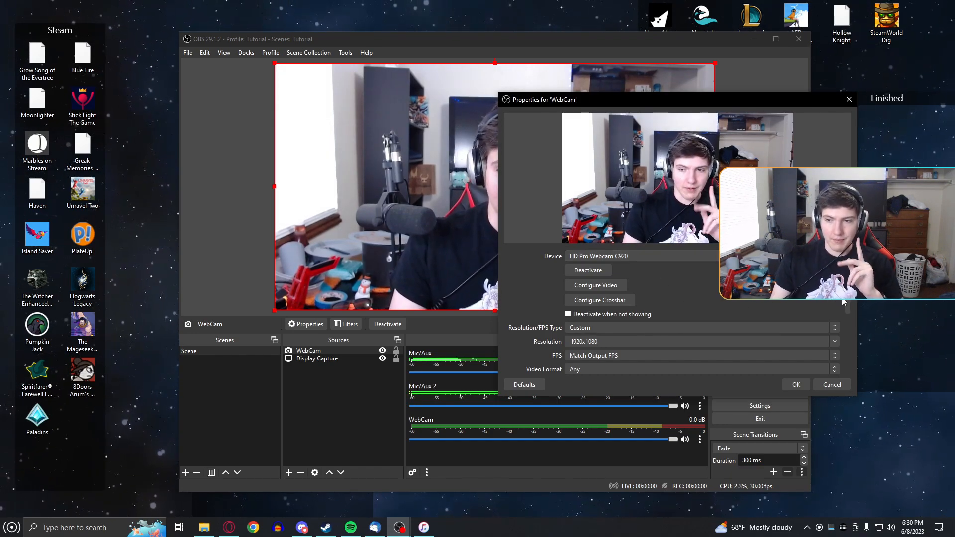
- Set the WebCam source's FPS to Highest FPS
scroll(848, 309, down, 1)
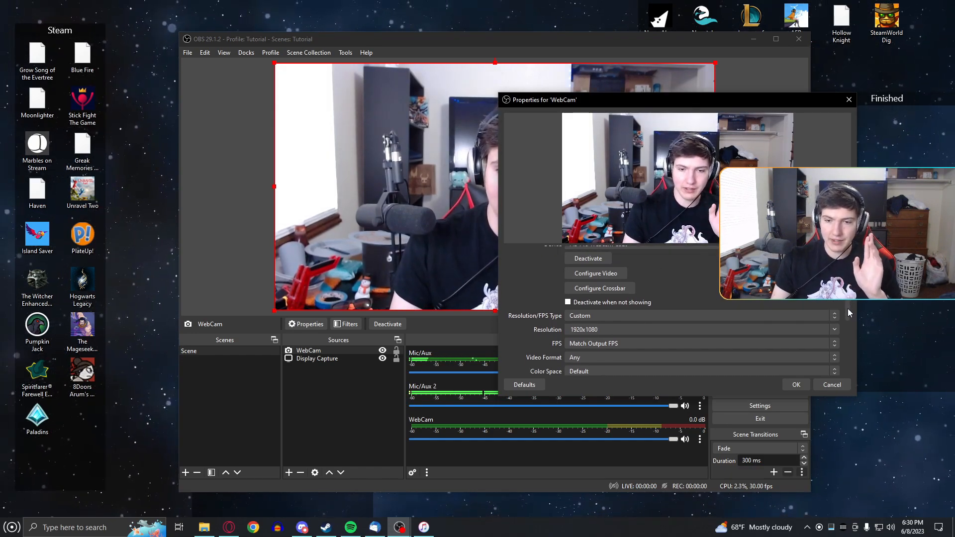
click(799, 345)
click(630, 363)
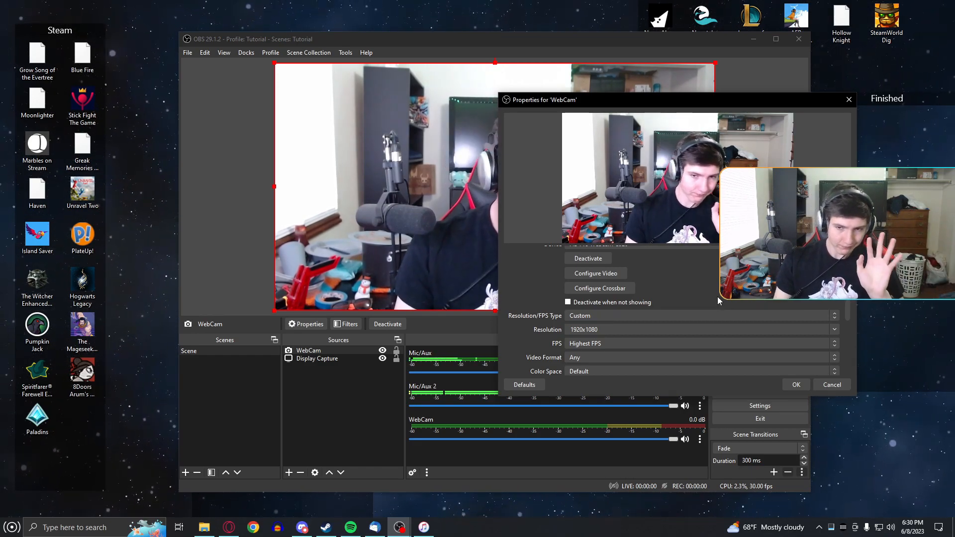
- Review the webcam's Video Proc Amp and Camera Control settings, apply them, and accept the WebCam source properties
scroll(671, 276, up, 1)
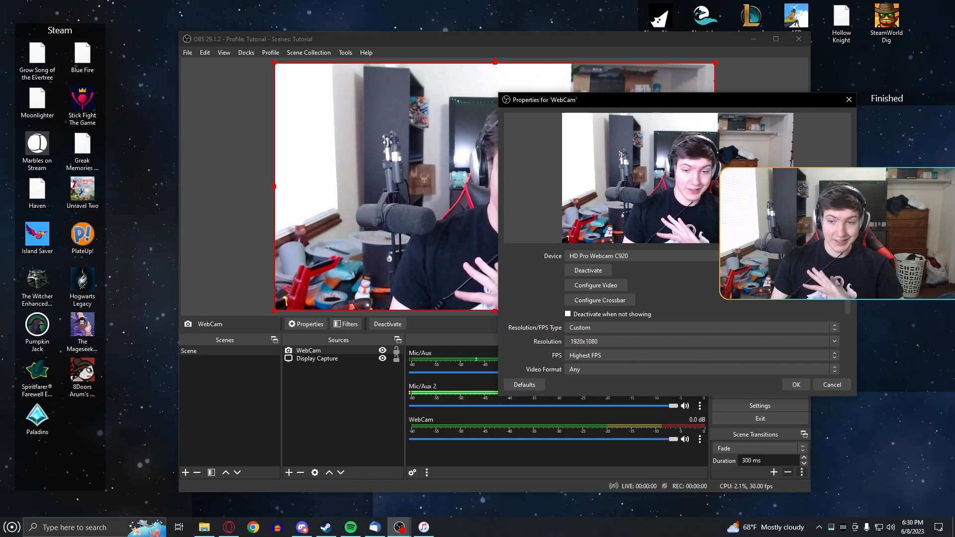
click(625, 287)
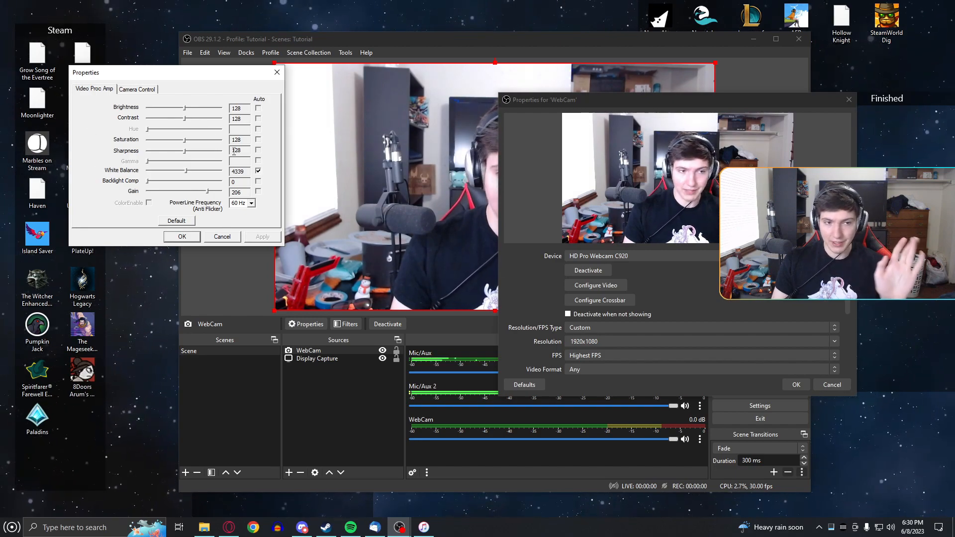
click(135, 90)
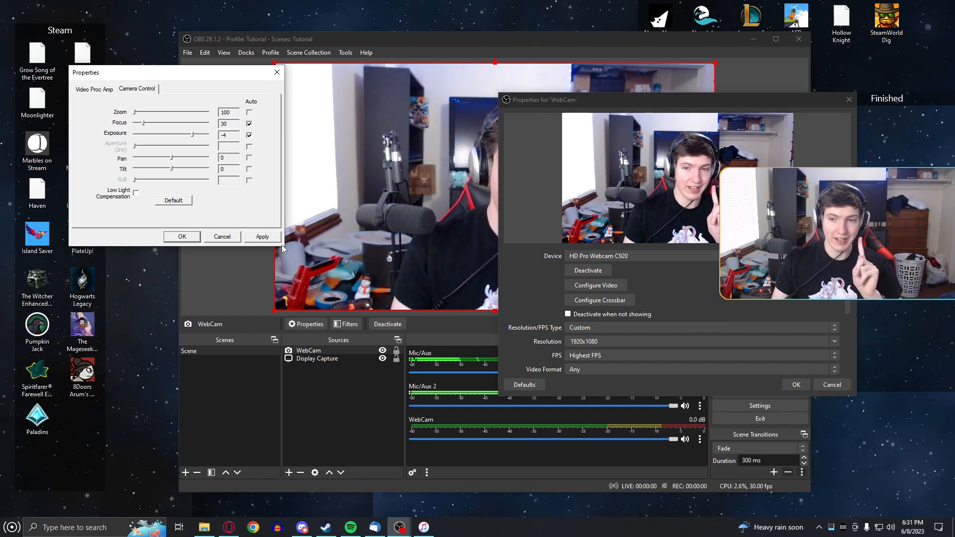
click(263, 237)
click(183, 237)
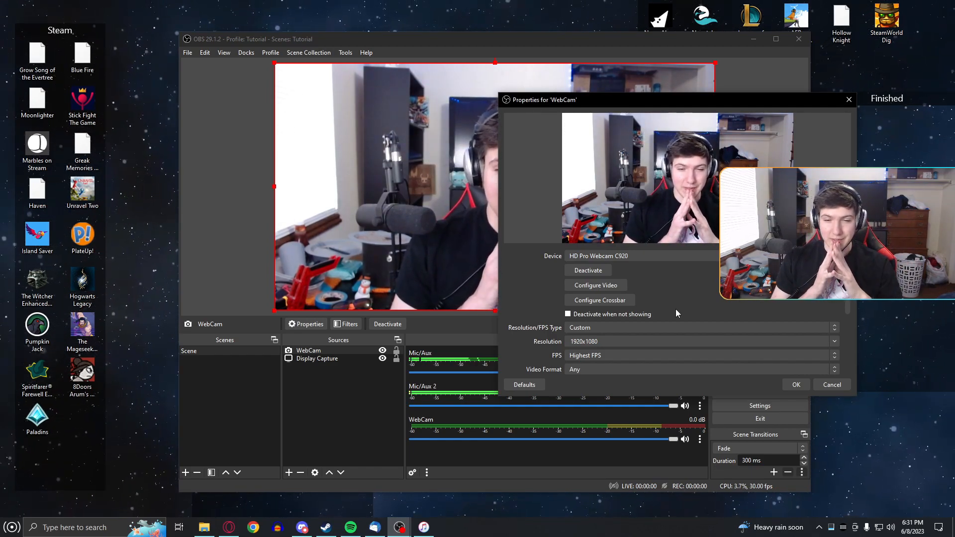
click(796, 385)
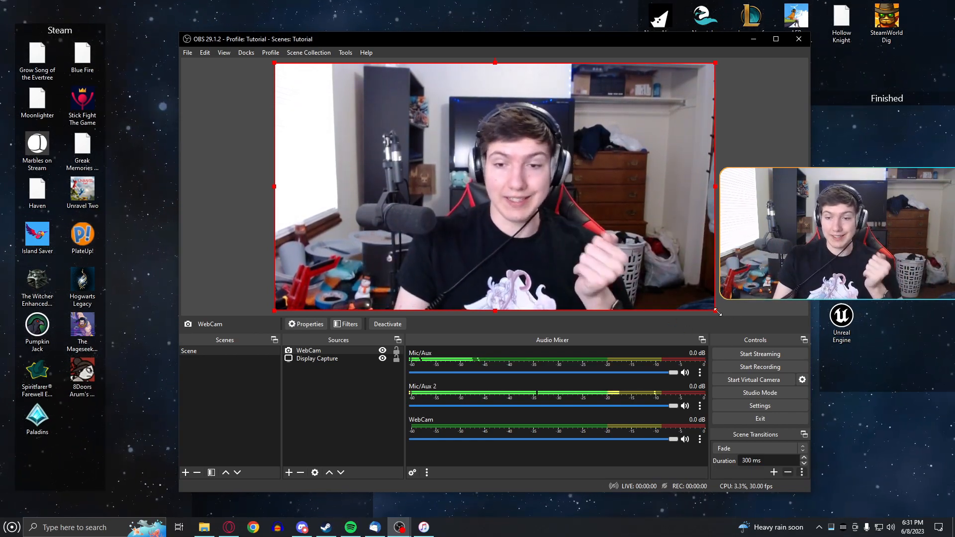
- Shrink the WebCam source into the canvas's upper-left corner, leaving about 1310 px to its right
drag(715, 309, 357, 118)
right_click(357, 119)
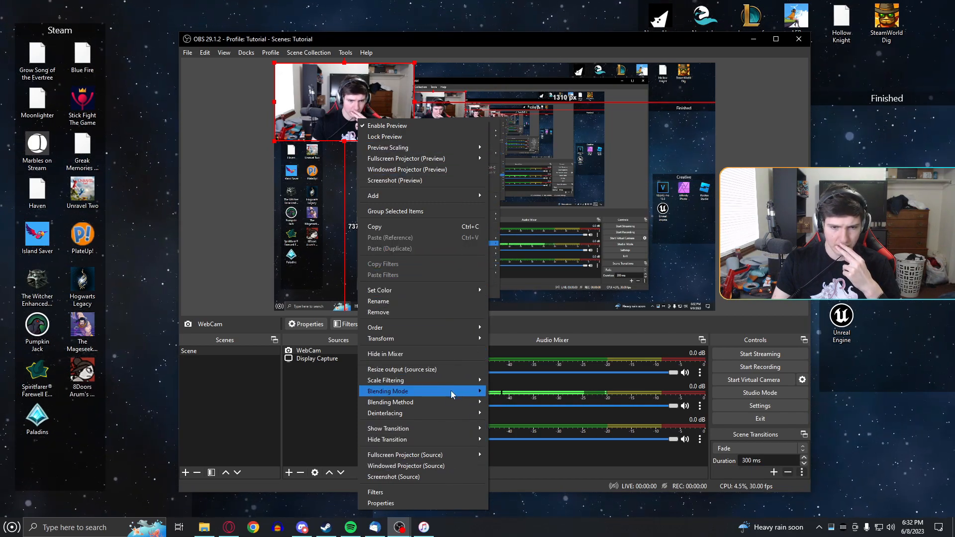
mouse_move(460, 418)
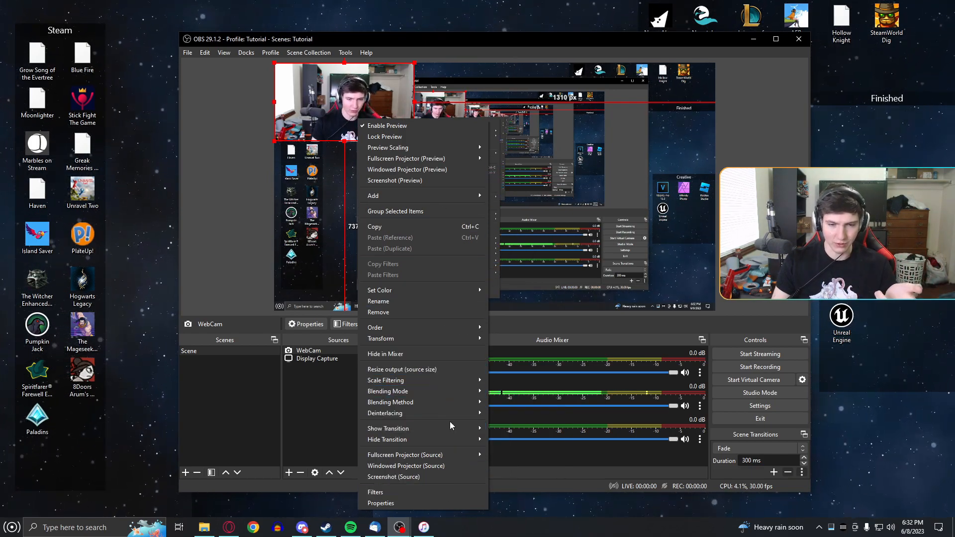
click(334, 396)
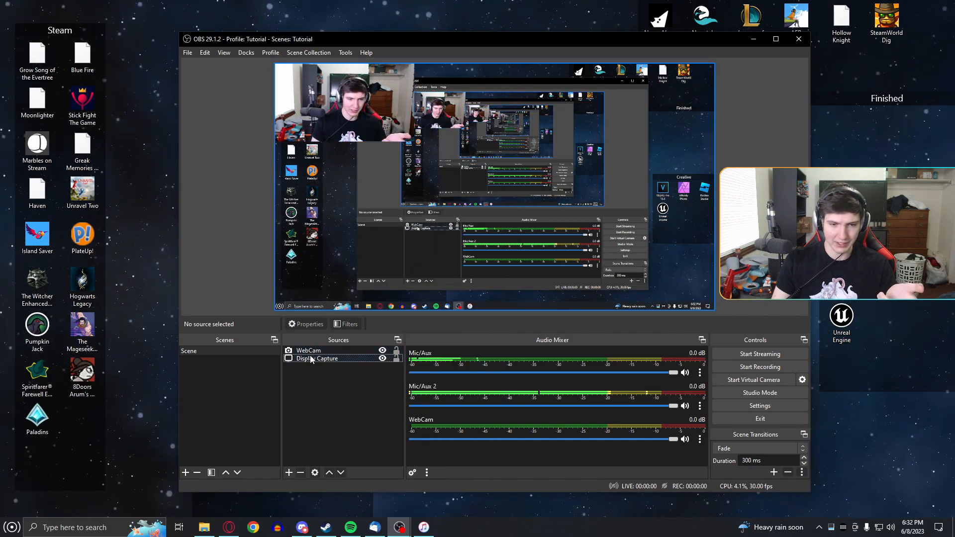
- Fit the WebCam source to the screen and keep it selected in the preview
right_click(313, 351)
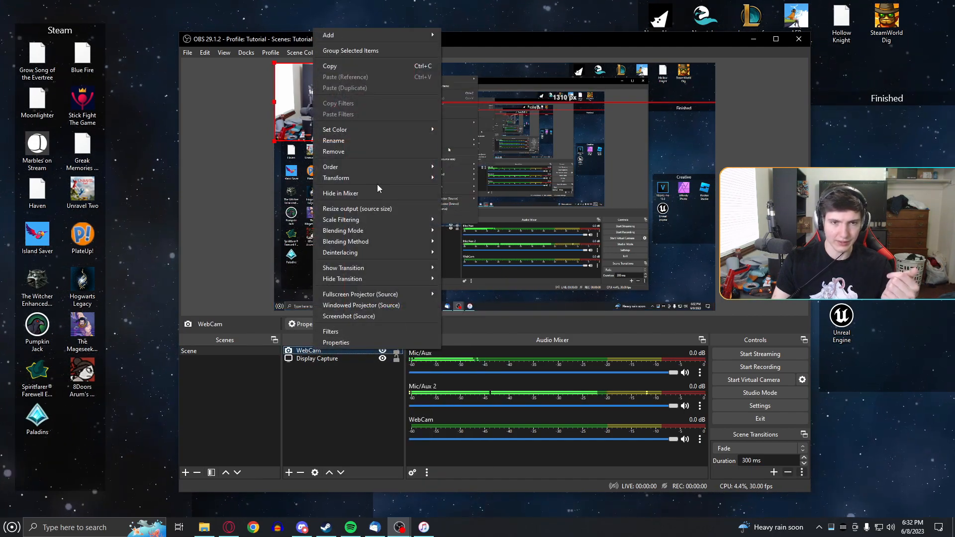
mouse_move(376, 178)
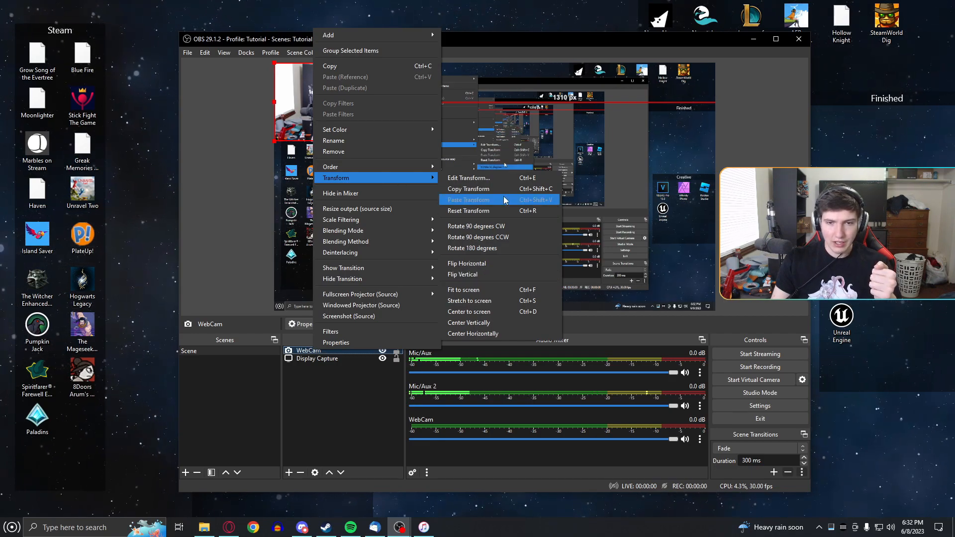
click(483, 291)
right_click(607, 215)
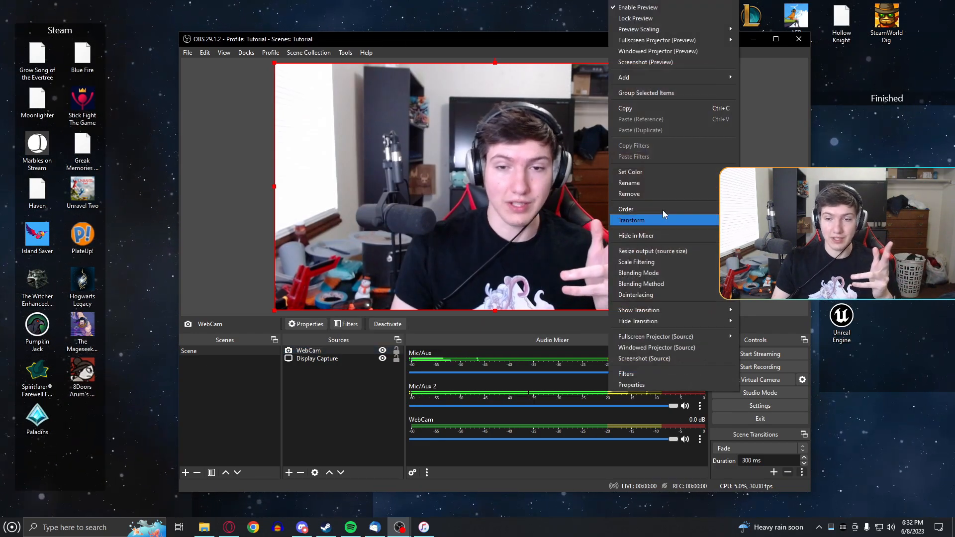
click(350, 410)
click(351, 410)
click(689, 308)
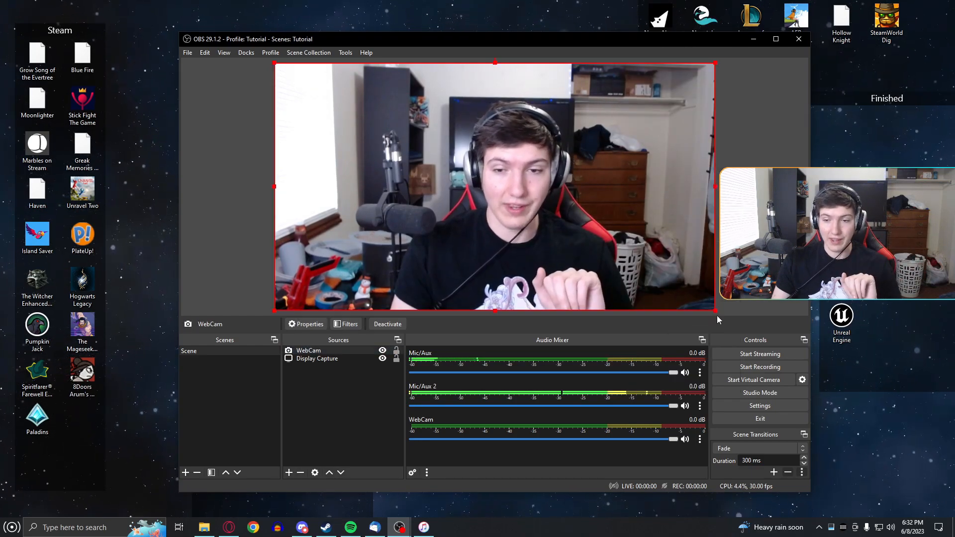
- Shrink the WebCam source's bounding box in the preview and reset the source's transform
drag(715, 311, 501, 261)
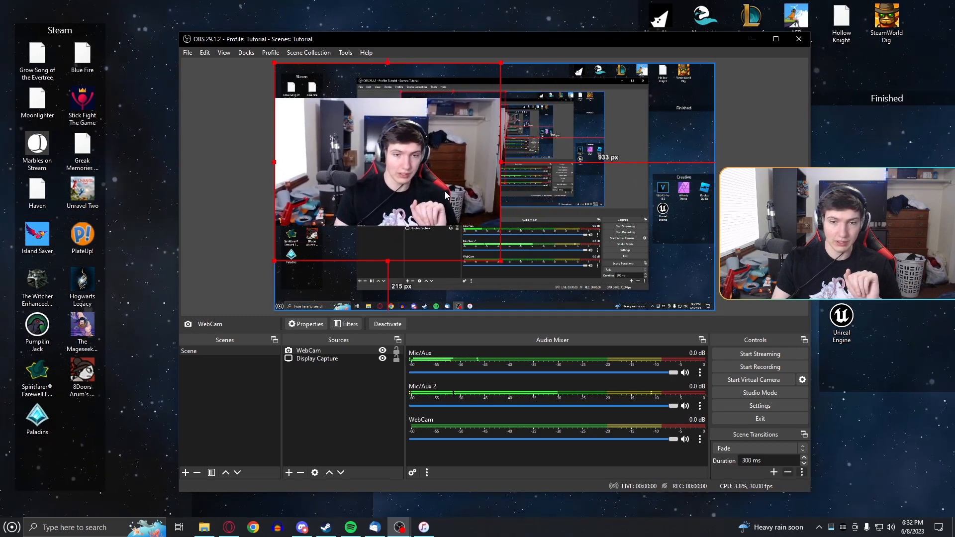
right_click(445, 211)
mouse_move(502, 222)
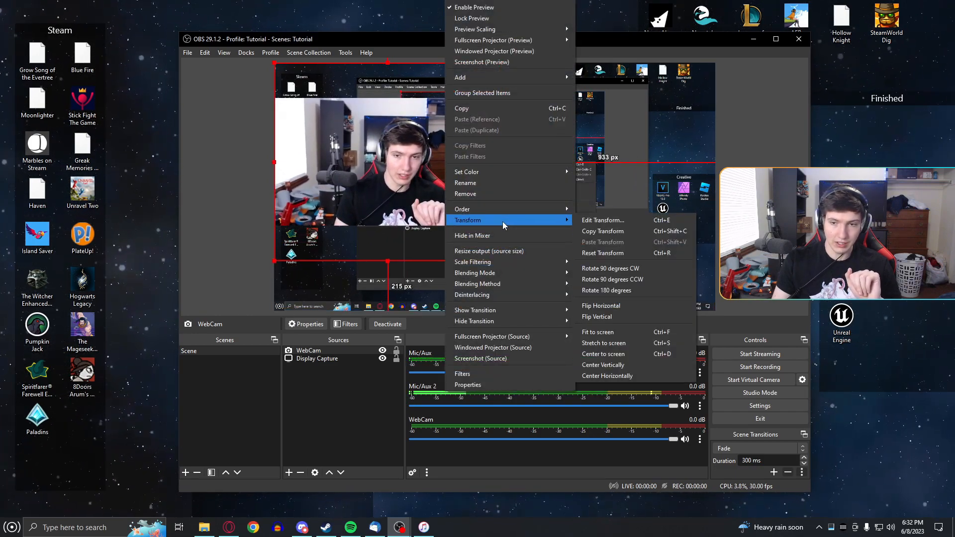
click(638, 254)
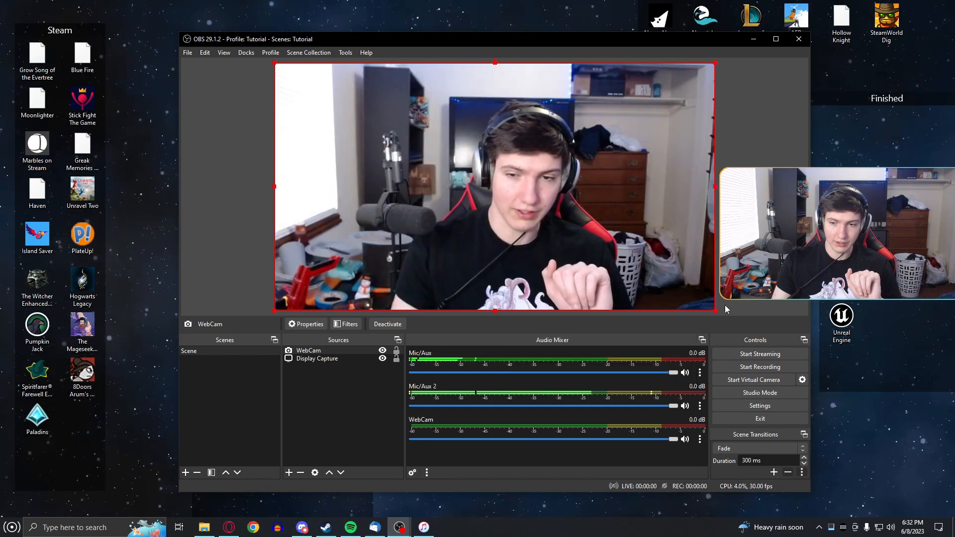
- Scale the WebCam source down into the canvas's upper-left corner to about 30% of the canvas width and deselect it
drag(714, 310, 361, 123)
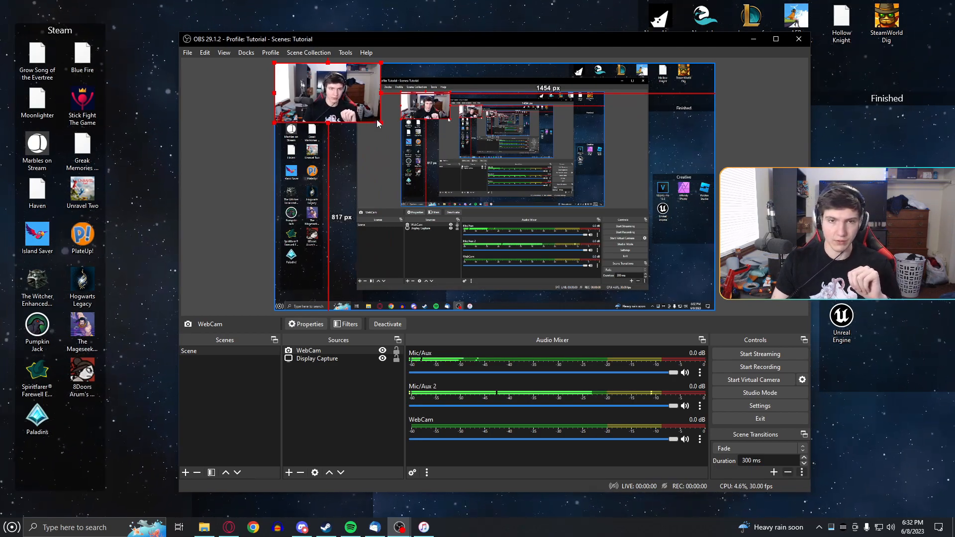
drag(381, 122, 406, 136)
click(360, 420)
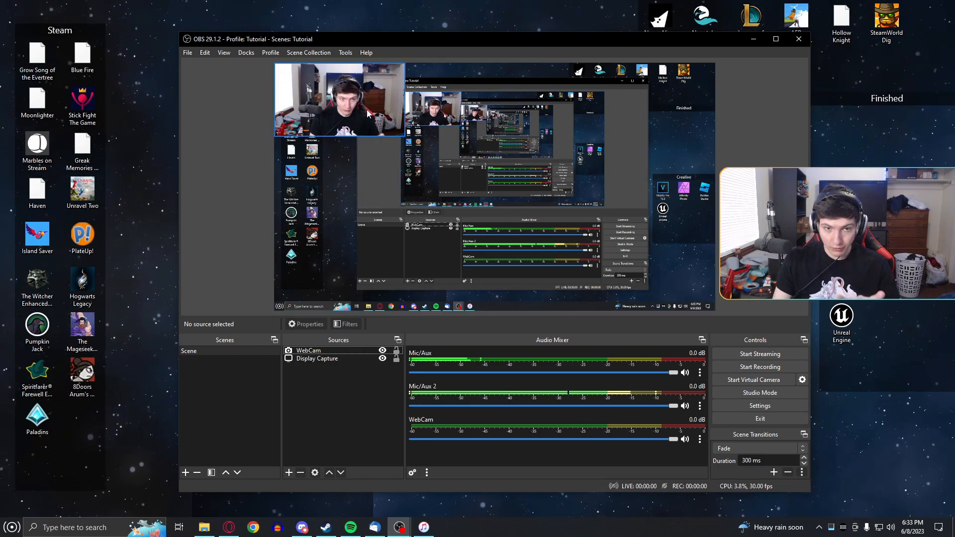
- Lock the WebCam and Display Capture sources and test whether they can be moved in the preview
drag(379, 151, 442, 226)
drag(660, 256, 586, 190)
click(395, 386)
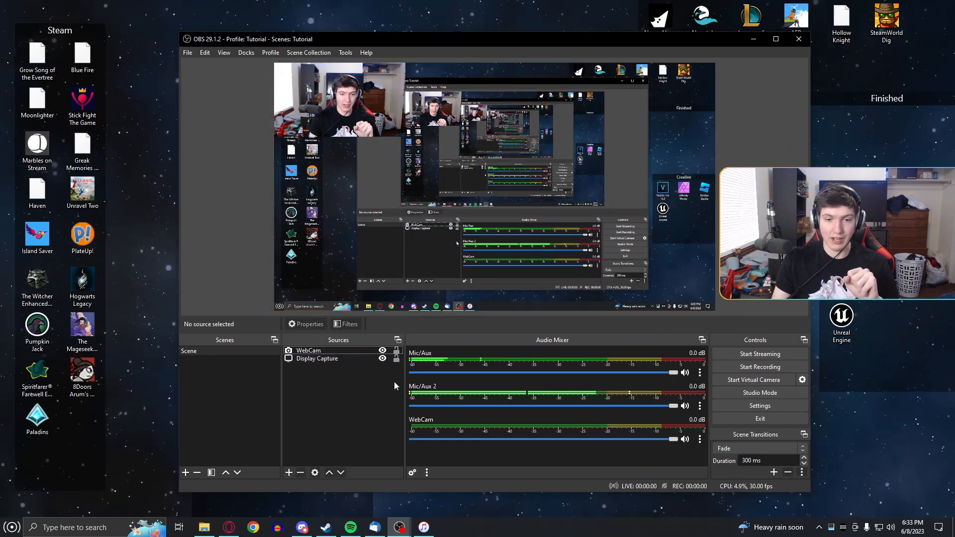
click(396, 351)
click(396, 359)
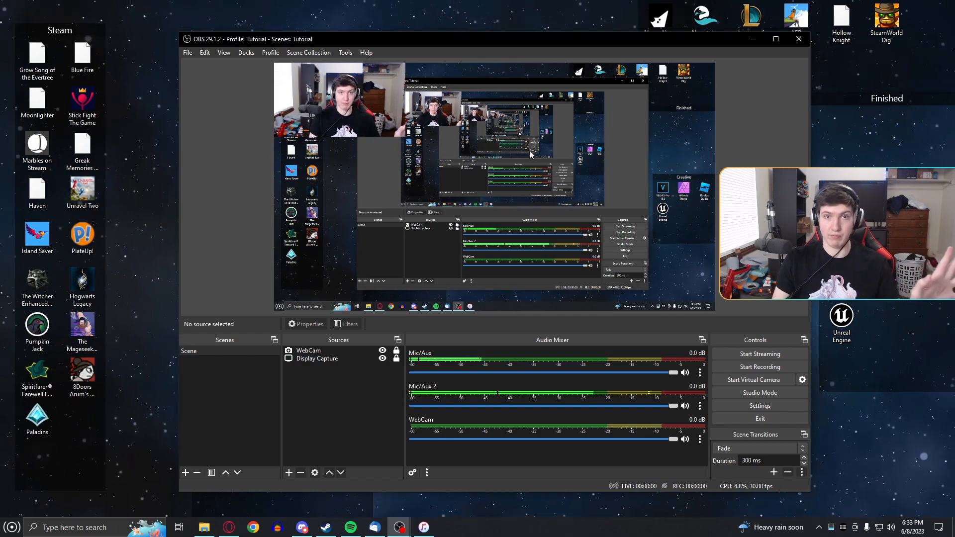
drag(522, 172, 415, 212)
drag(501, 137, 258, 175)
drag(509, 146, 365, 294)
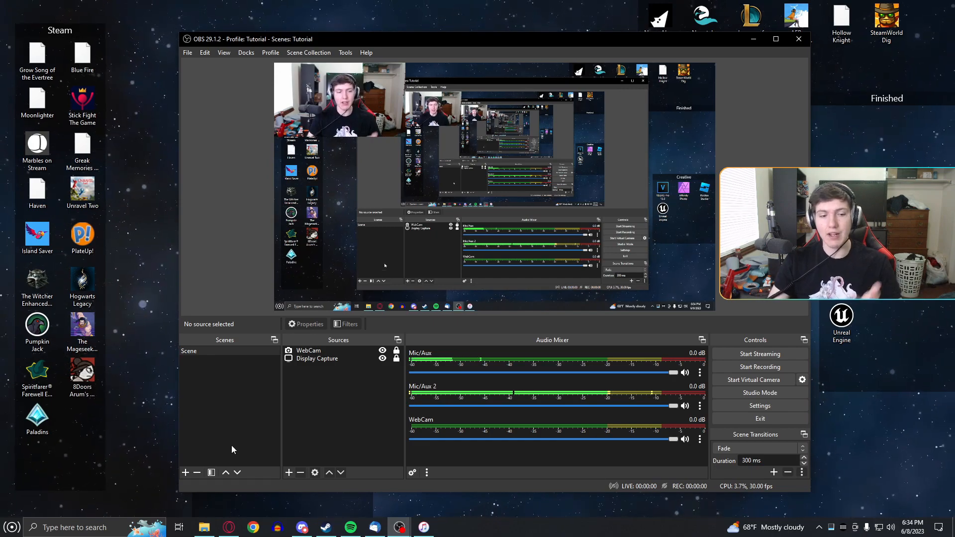
- Add a new scene named Face and place it above Scene in the scene order
click(189, 473)
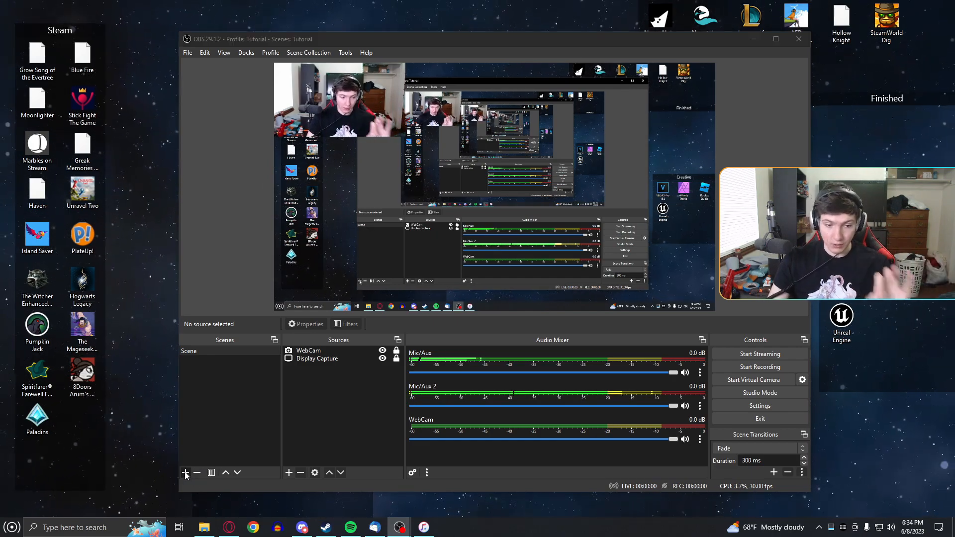
text(Face)
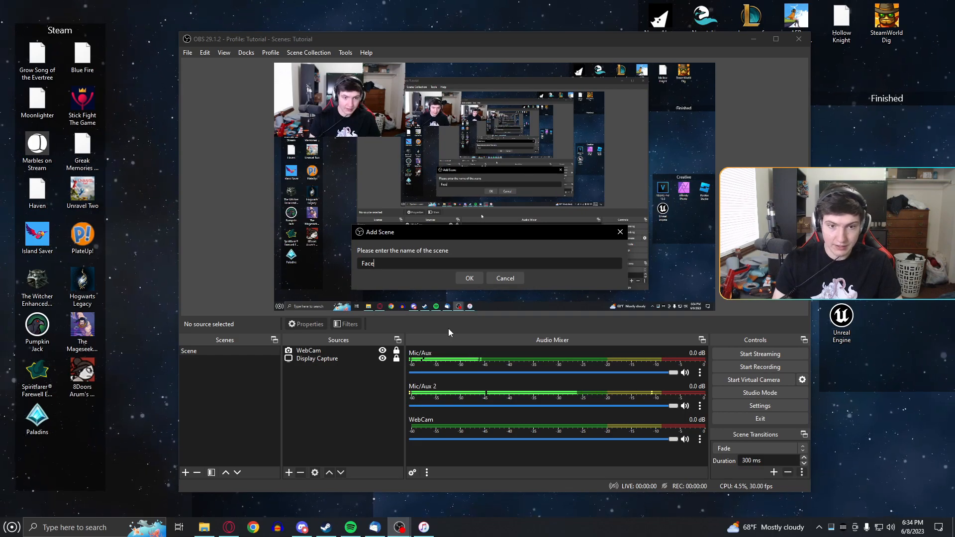
click(476, 278)
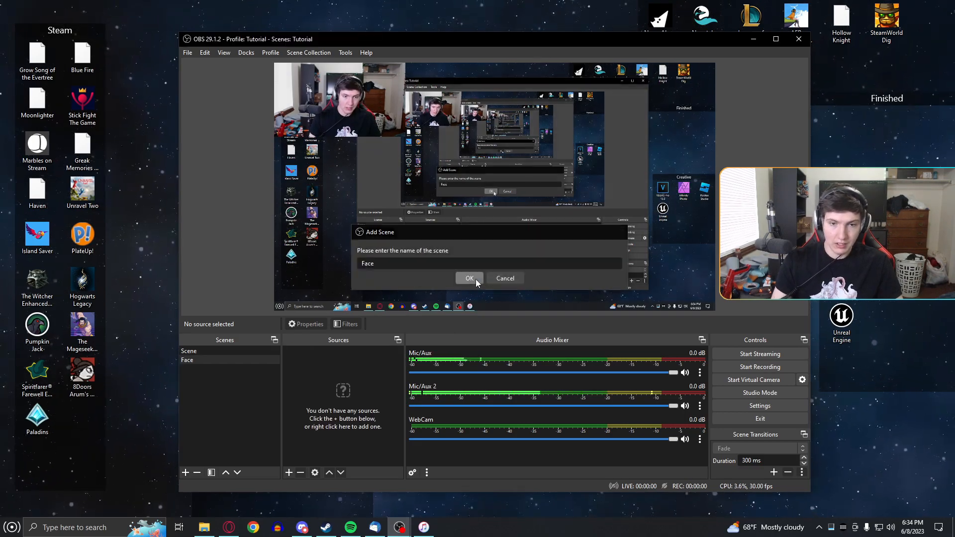
drag(195, 356, 194, 349)
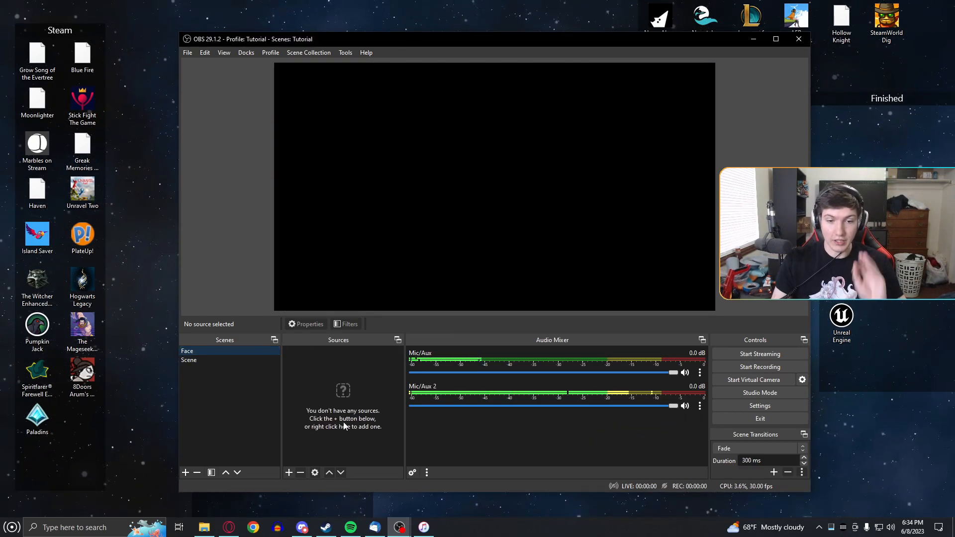
- Add the existing WebCam video capture device to the Face scene and lock it
click(289, 474)
click(341, 416)
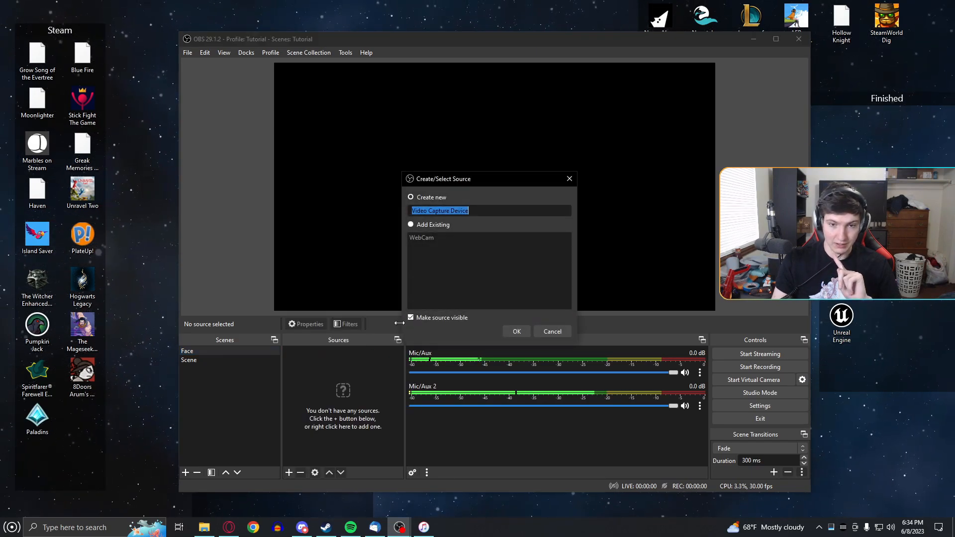
click(439, 225)
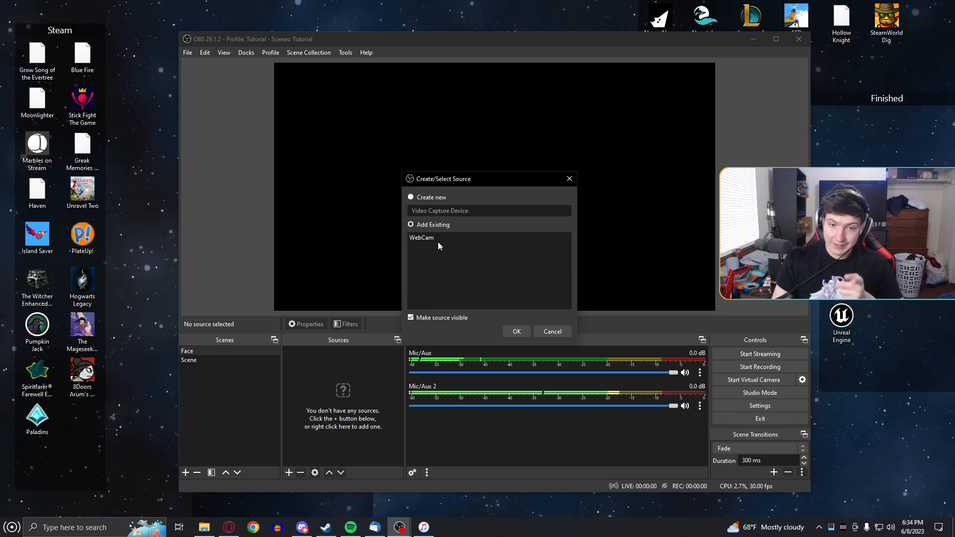
click(439, 240)
click(523, 331)
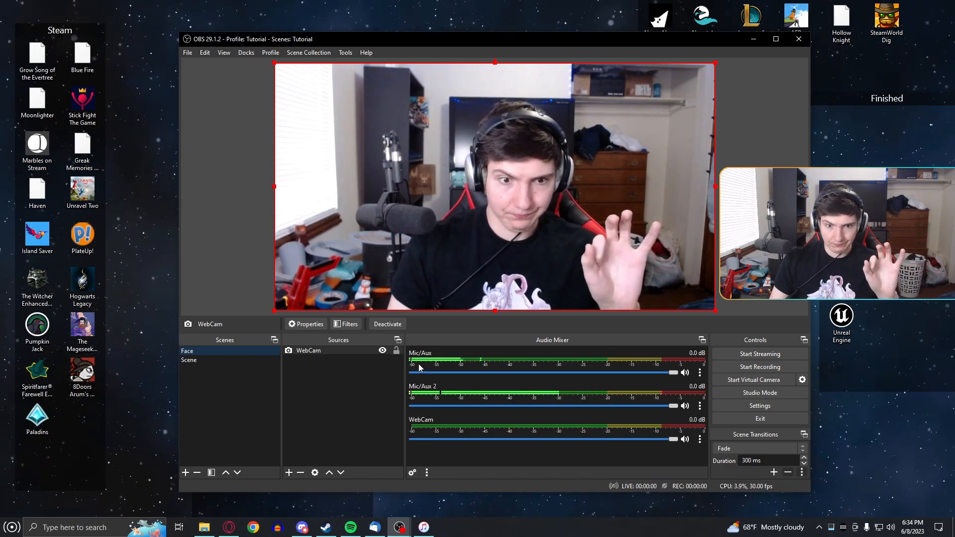
click(396, 350)
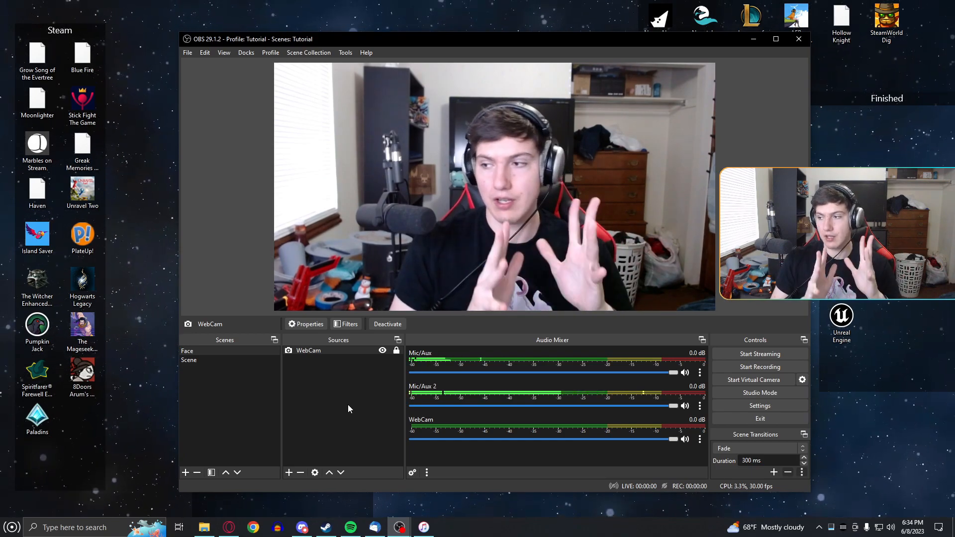
- Try switching between Scene and Face with the current transition, and again with the scene transition set to Cut
click(198, 360)
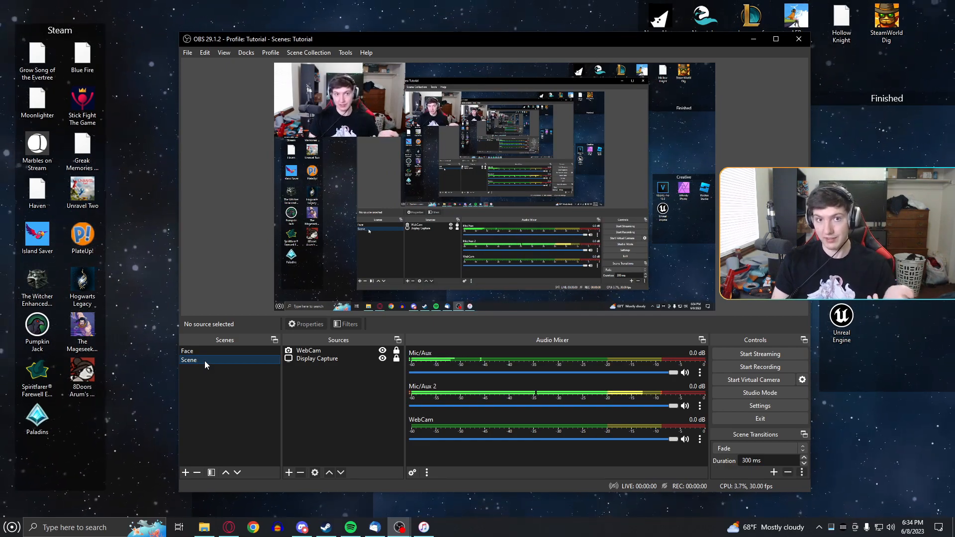
click(195, 351)
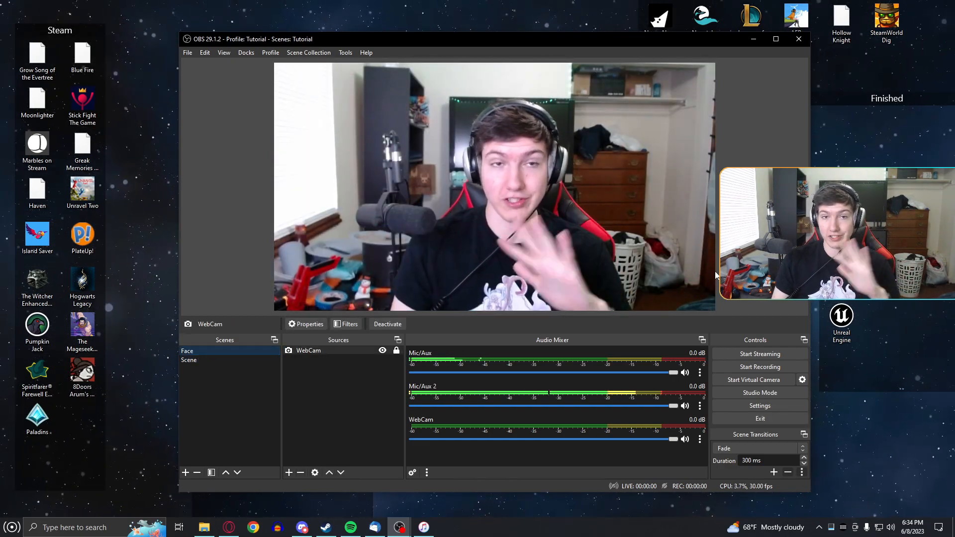
click(765, 450)
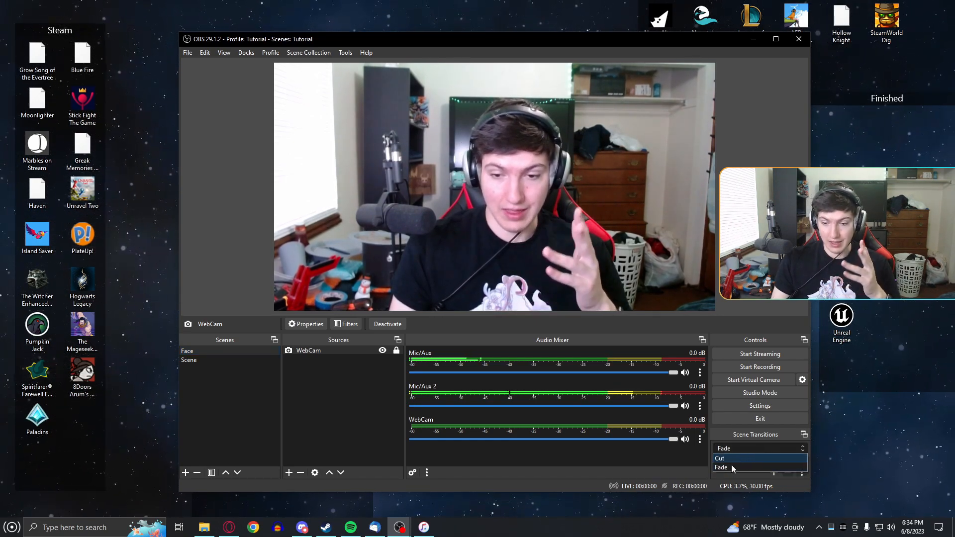
click(726, 458)
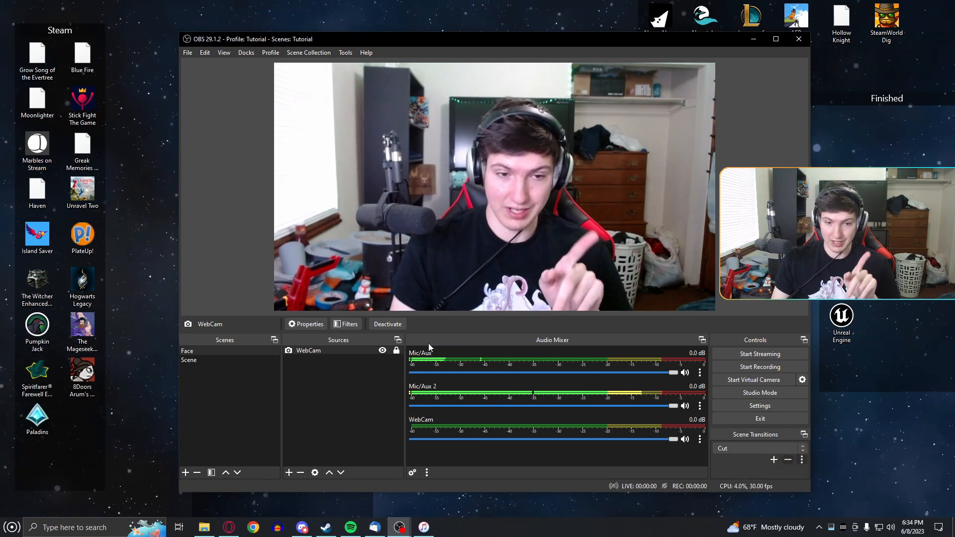
click(202, 354)
click(202, 351)
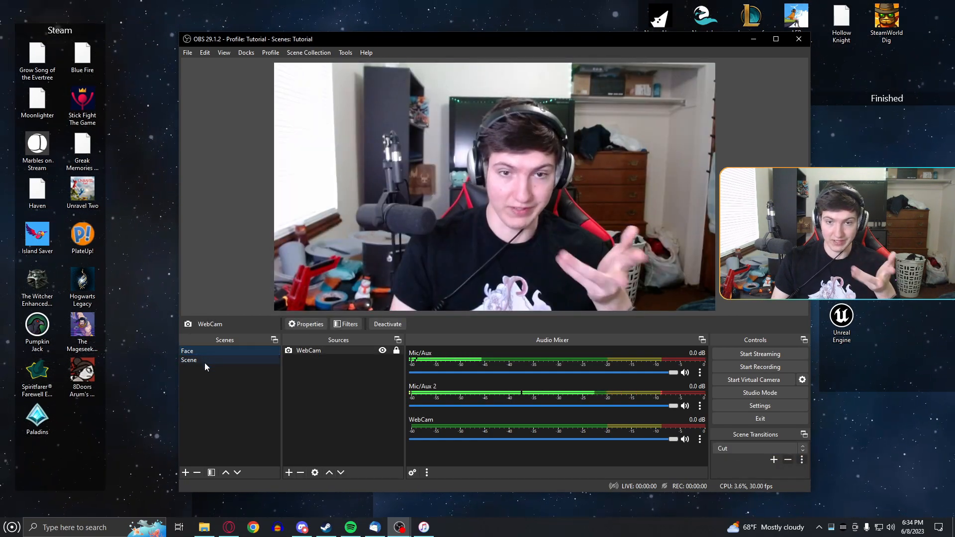
click(204, 361)
click(207, 351)
- Set the scene transition back to Fade and preview it by switching to Scene and back to Face
click(753, 448)
click(740, 458)
click(204, 361)
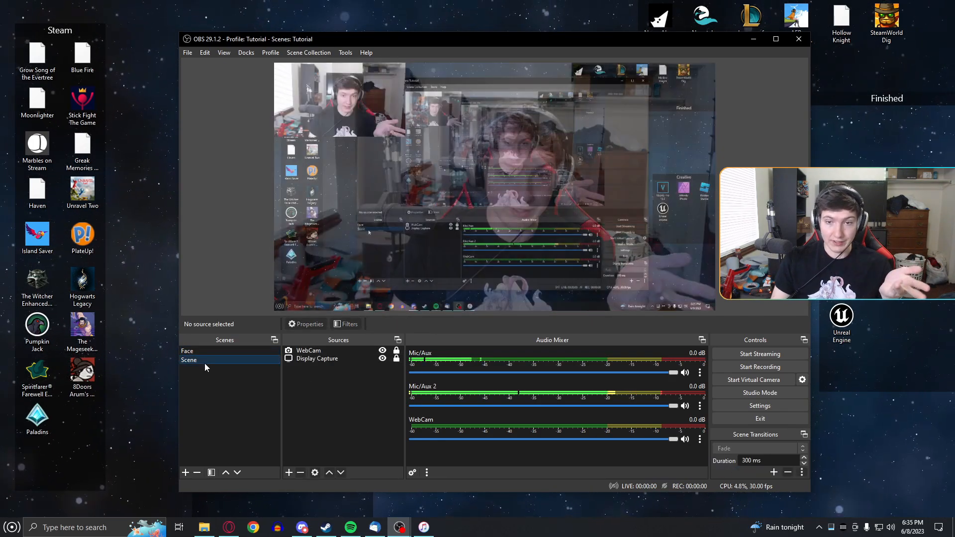
click(210, 350)
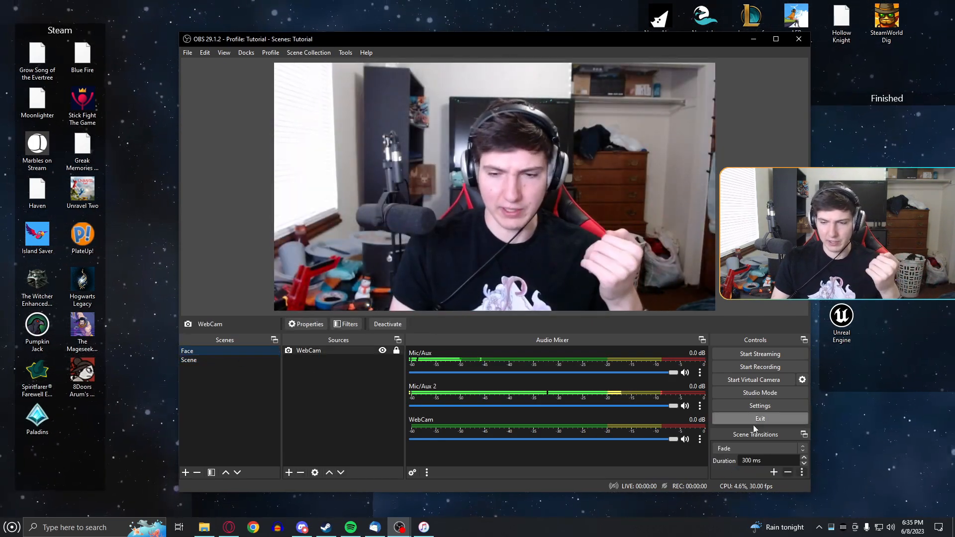
- Add a Fade to Color scene transition, keeping its default name
click(772, 472)
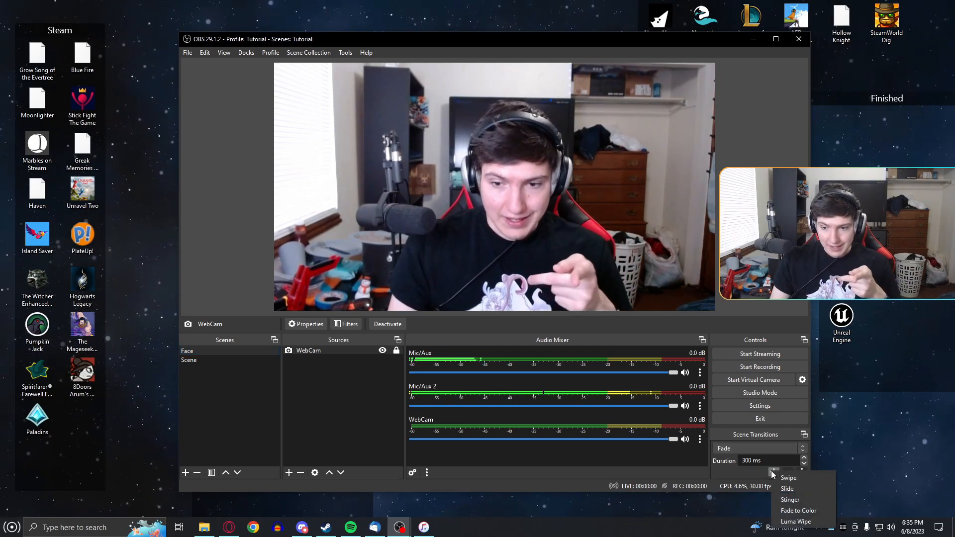
click(810, 513)
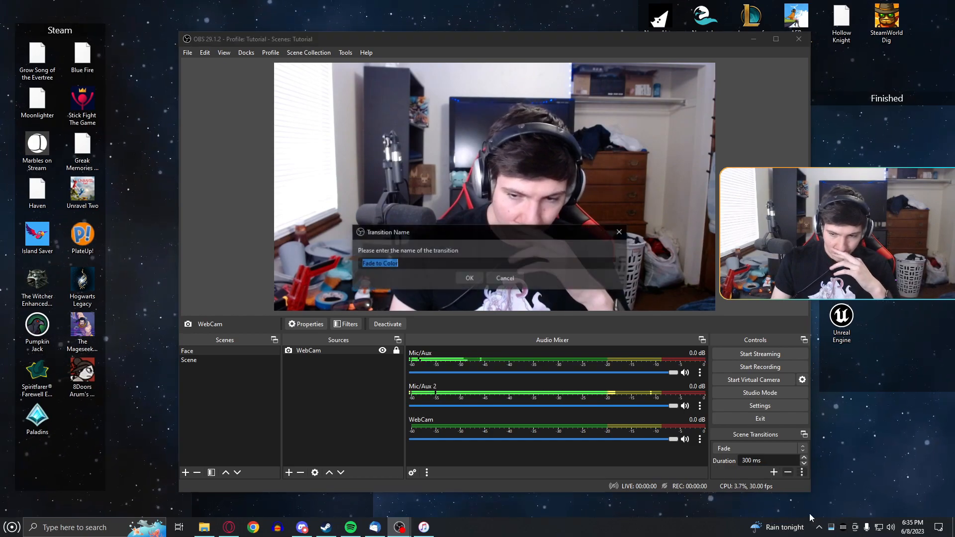
click(462, 281)
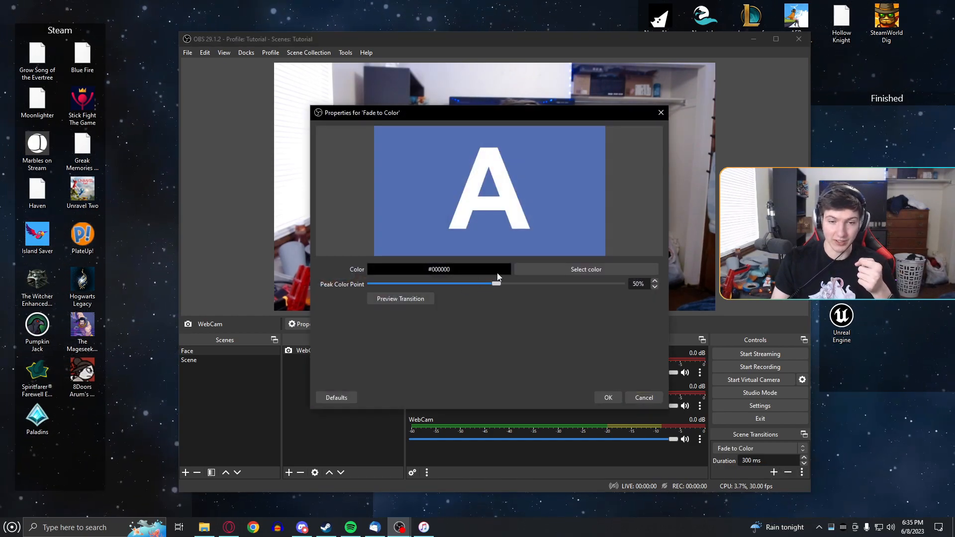
- Set the Fade to Color transition's color to magenta #f32ce2 and test it by switching to Scene and back to Face
click(562, 272)
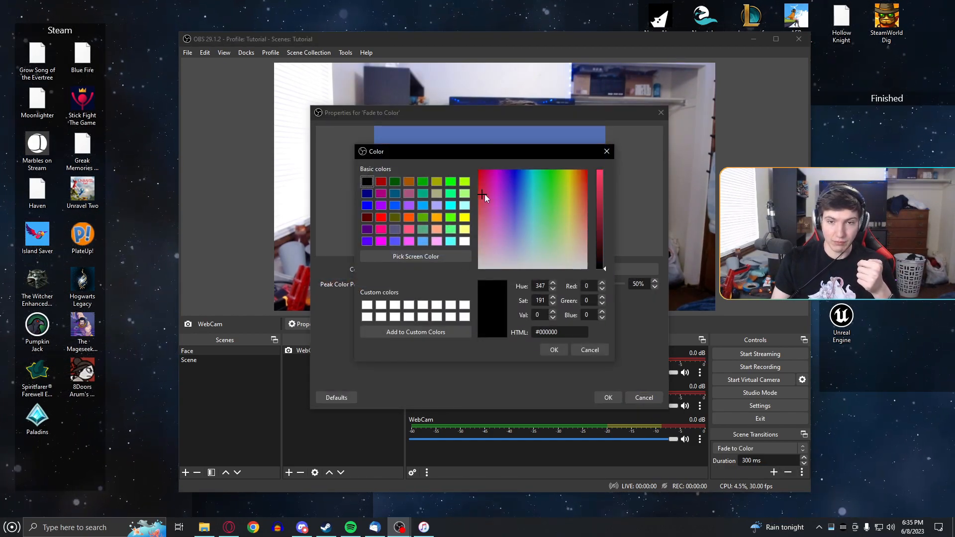
click(600, 175)
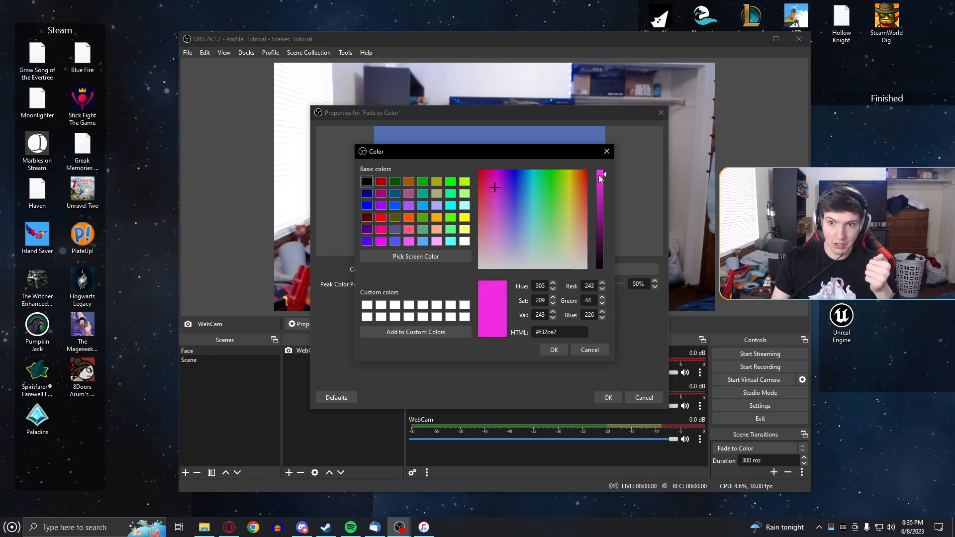
click(550, 350)
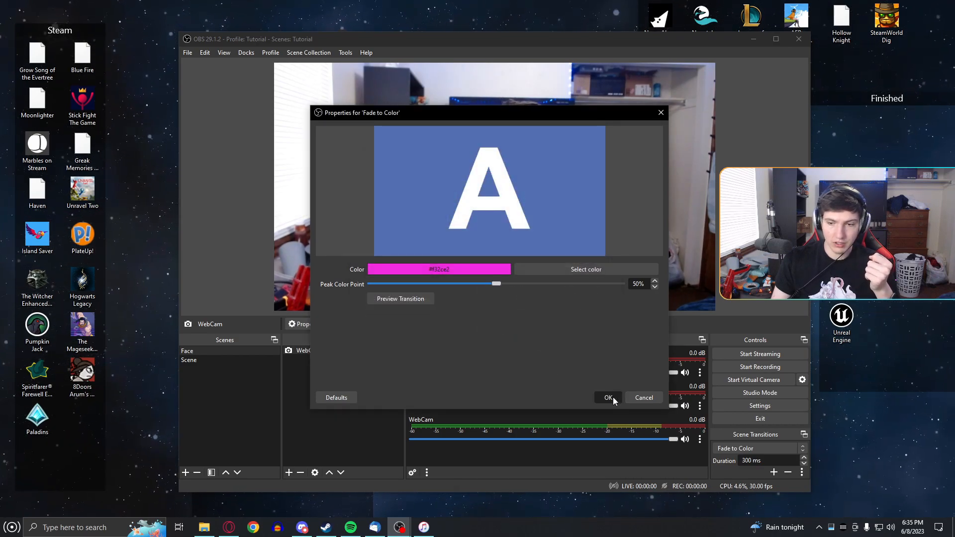
click(612, 397)
click(210, 359)
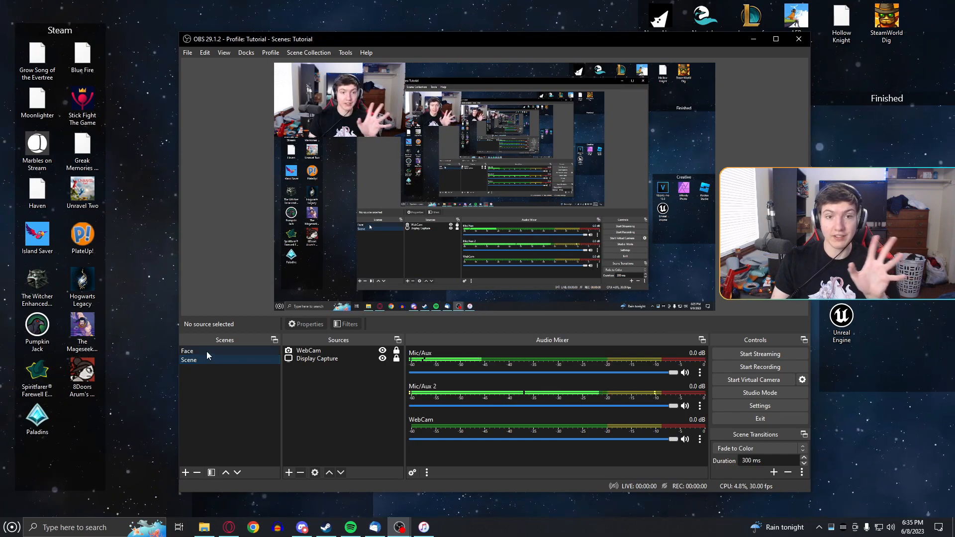
click(207, 351)
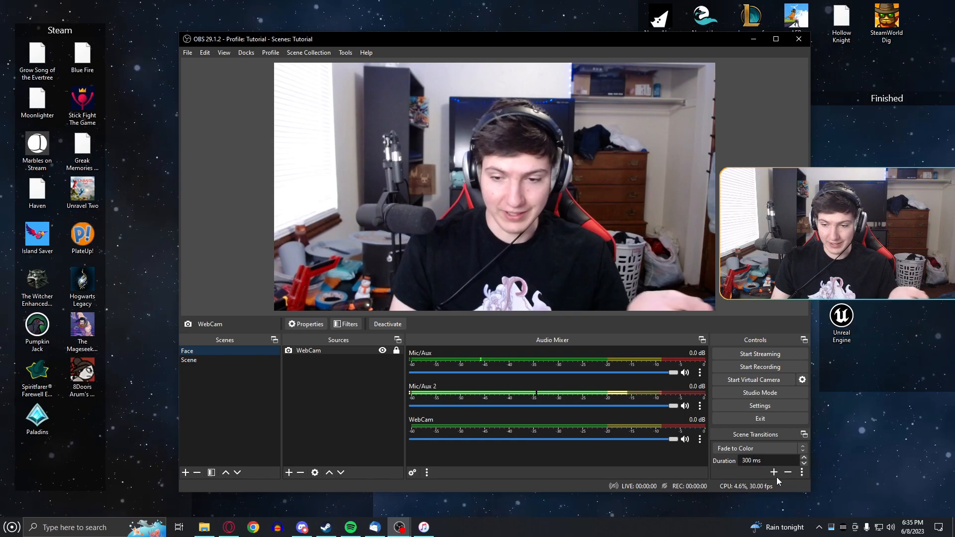
- Add a Luma Wipe scene transition, keeping its default name
click(773, 473)
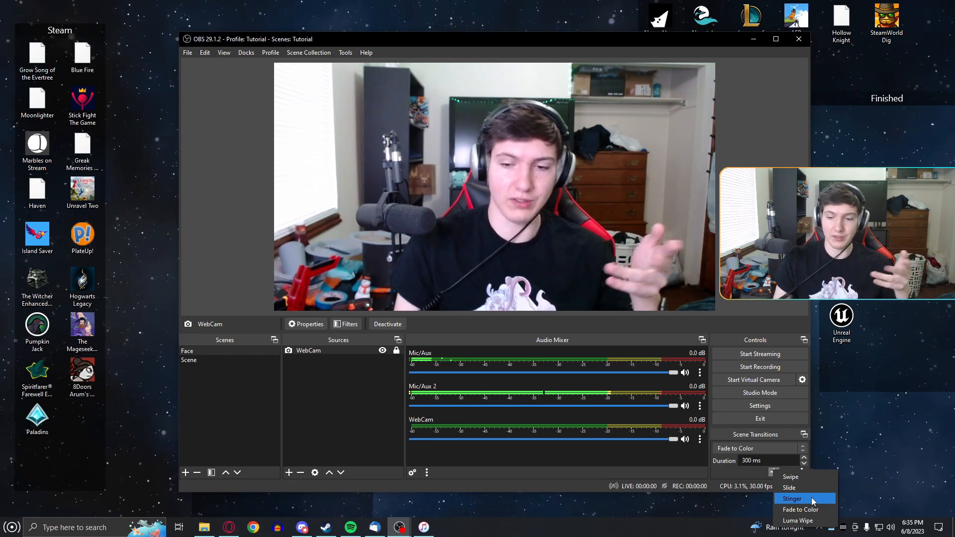
click(801, 520)
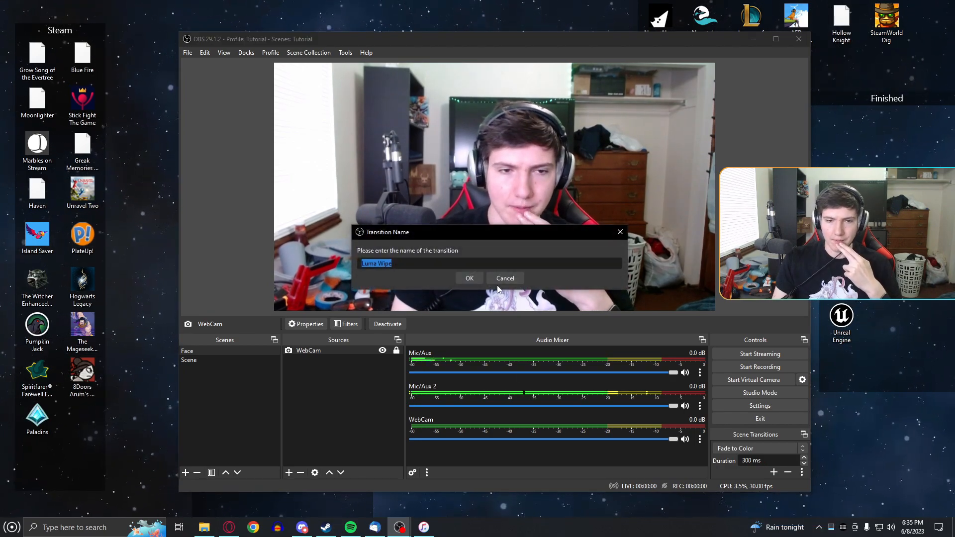
click(469, 278)
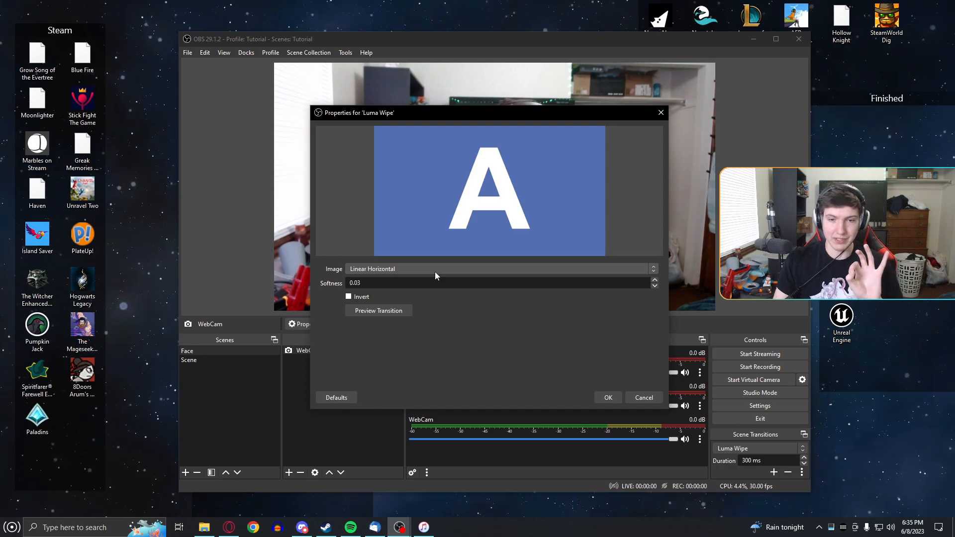
- Try the Fan image for the Luma Wipe, previewing the transition both normally and with Invert enabled
click(434, 271)
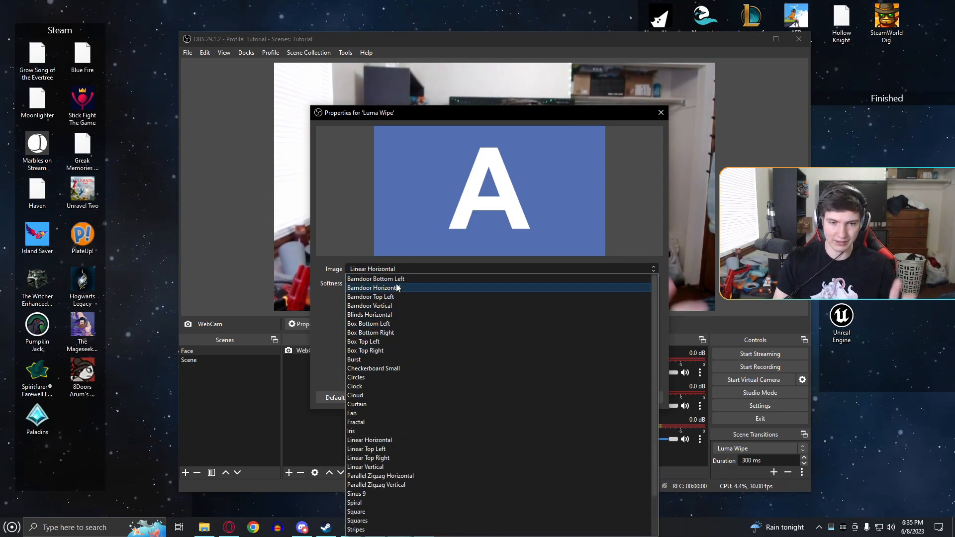
click(366, 412)
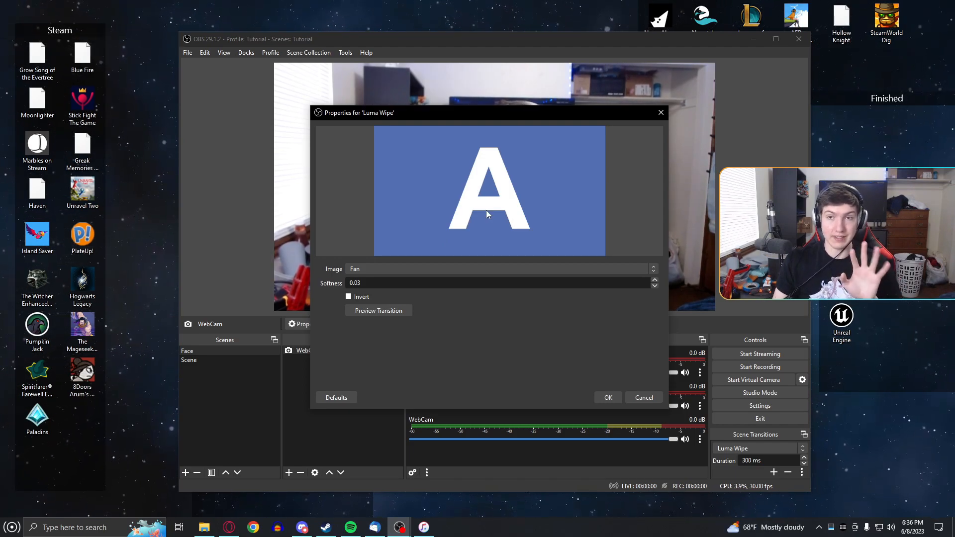
click(393, 311)
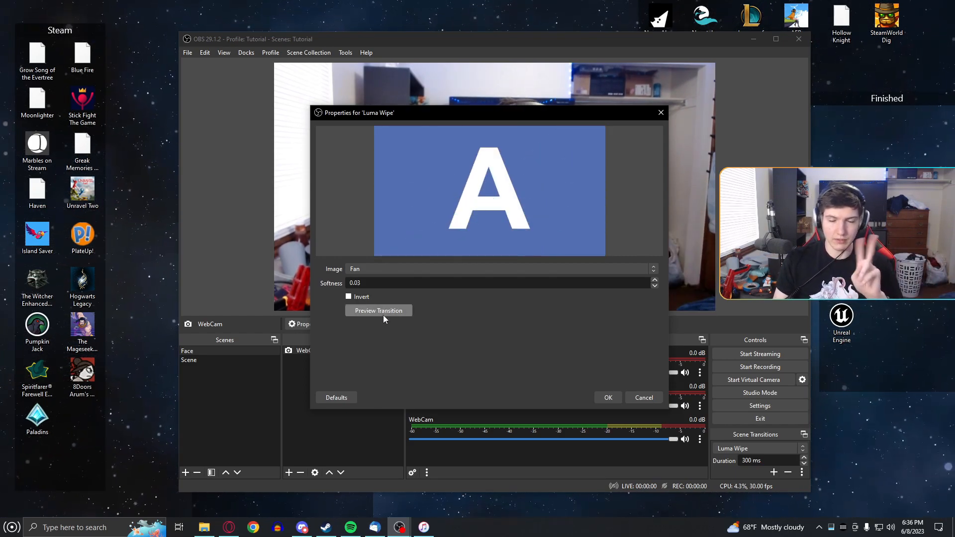
click(383, 313)
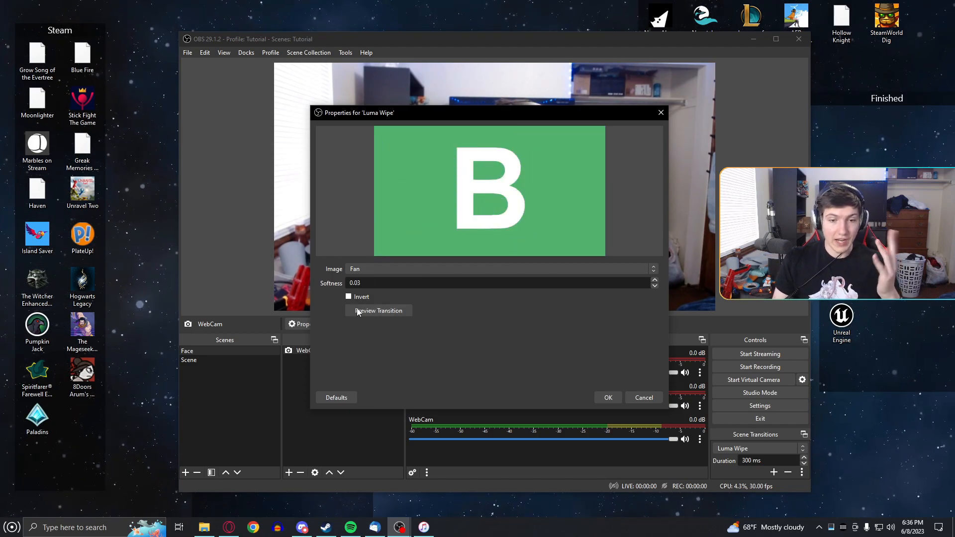
click(348, 297)
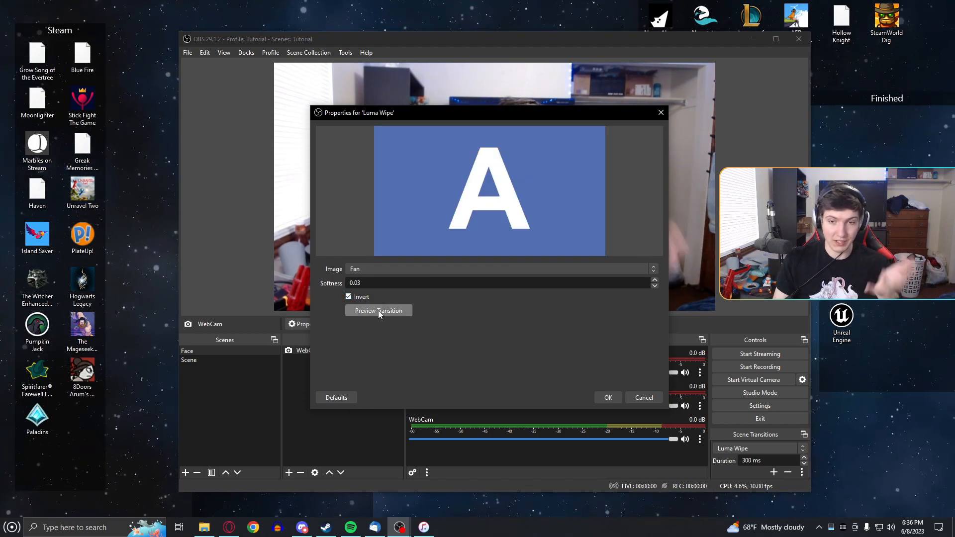
click(378, 310)
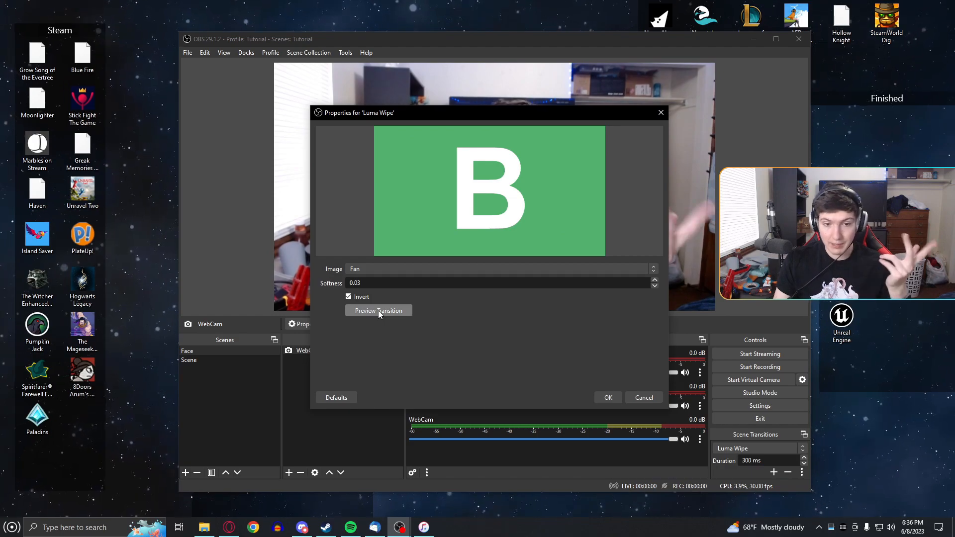
- Try the Box Bottom Right image, previewing the transition with Invert enabled and again with it disabled
click(384, 268)
scroll(387, 344, up, 5)
click(382, 332)
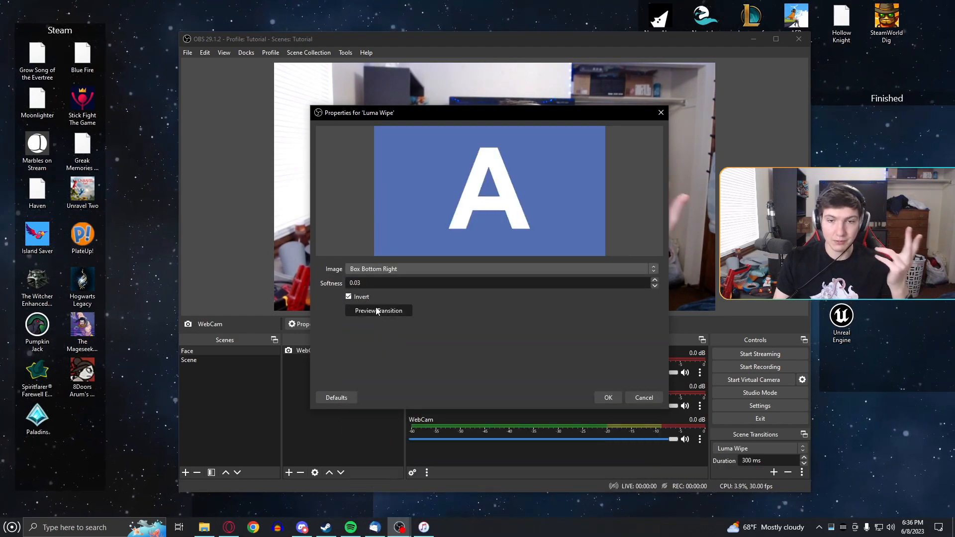
click(376, 311)
click(348, 297)
click(362, 311)
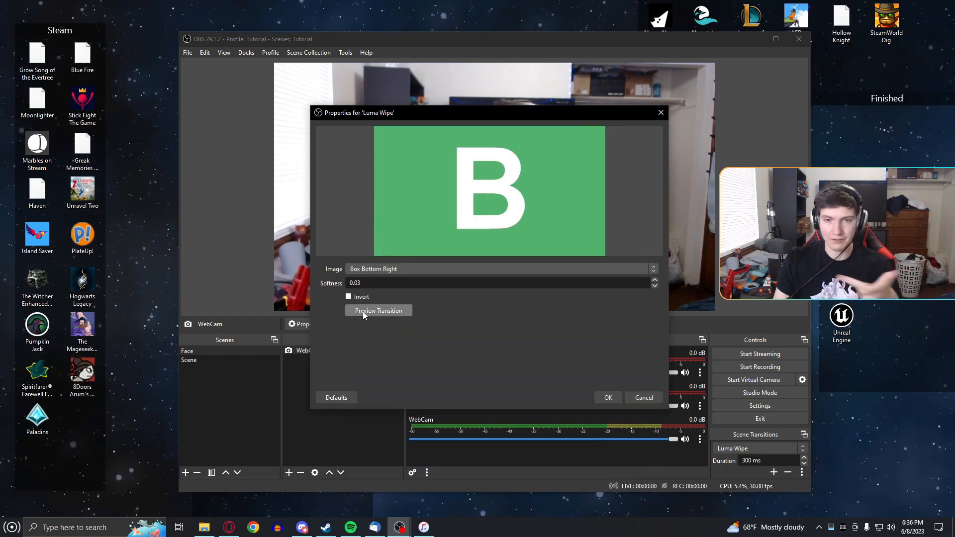
- Try the Iris and Watercolor images for the Luma Wipe, previewing the transition with each
click(411, 267)
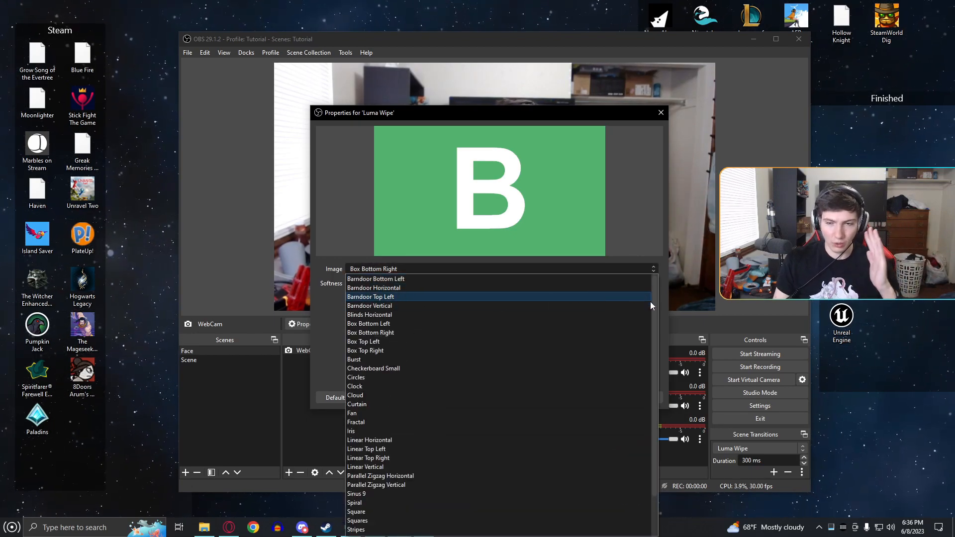
scroll(648, 319, down, 2)
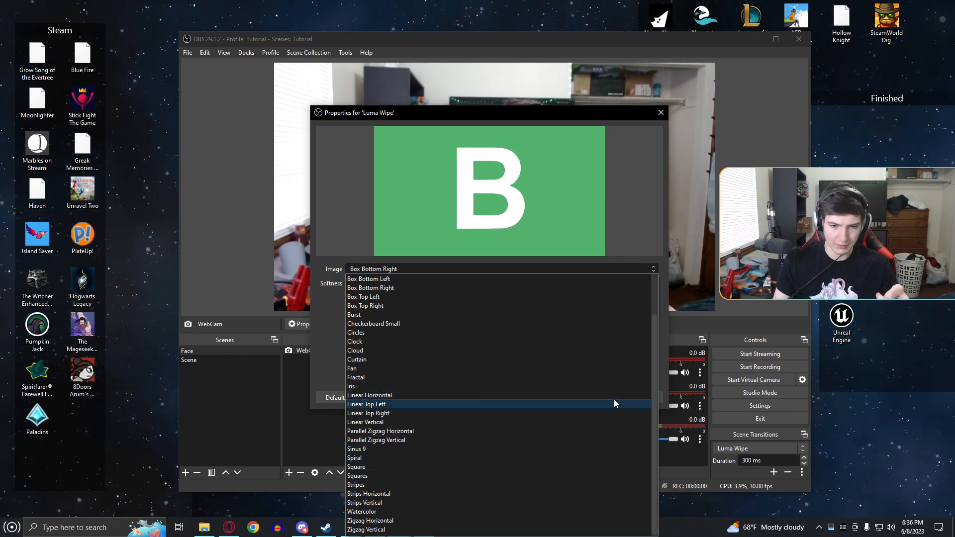
scroll(653, 371, up, 2)
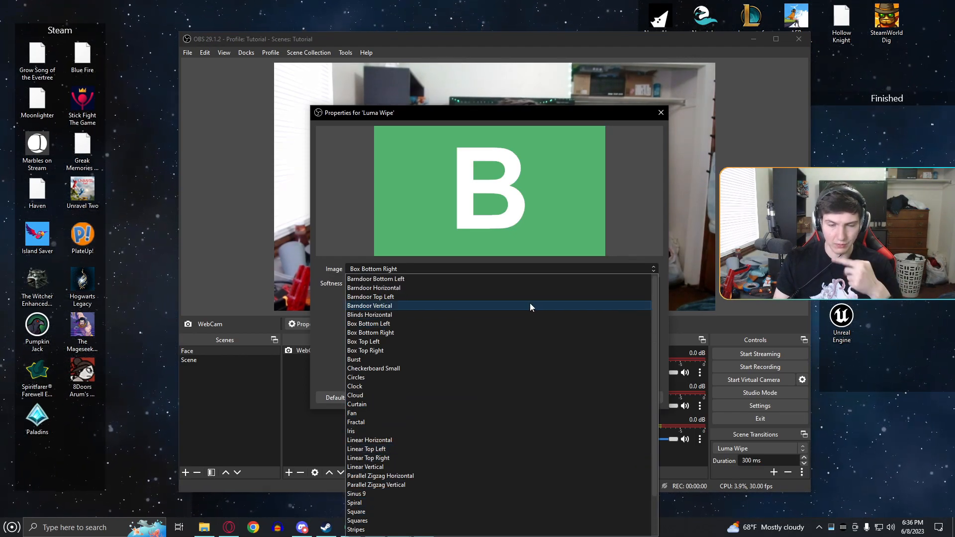
click(370, 431)
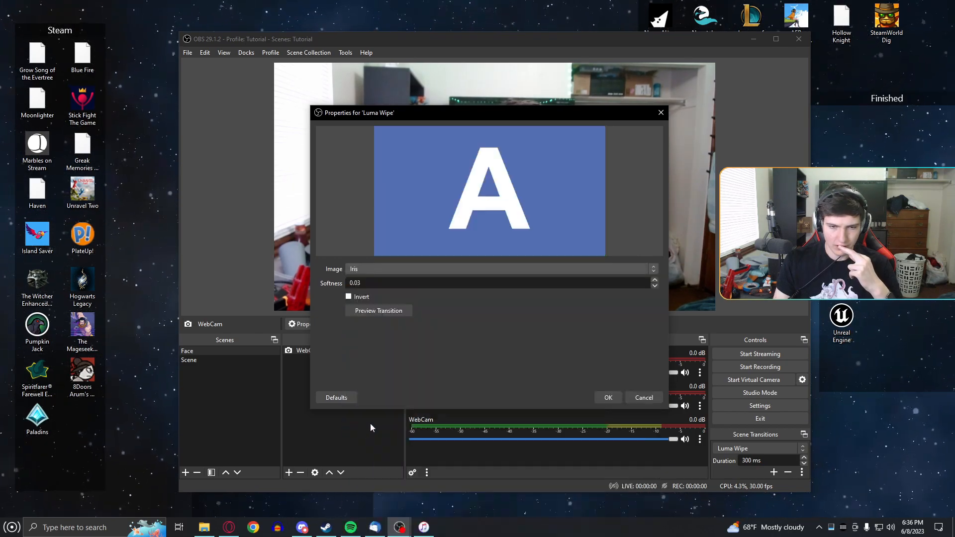
click(348, 311)
click(590, 267)
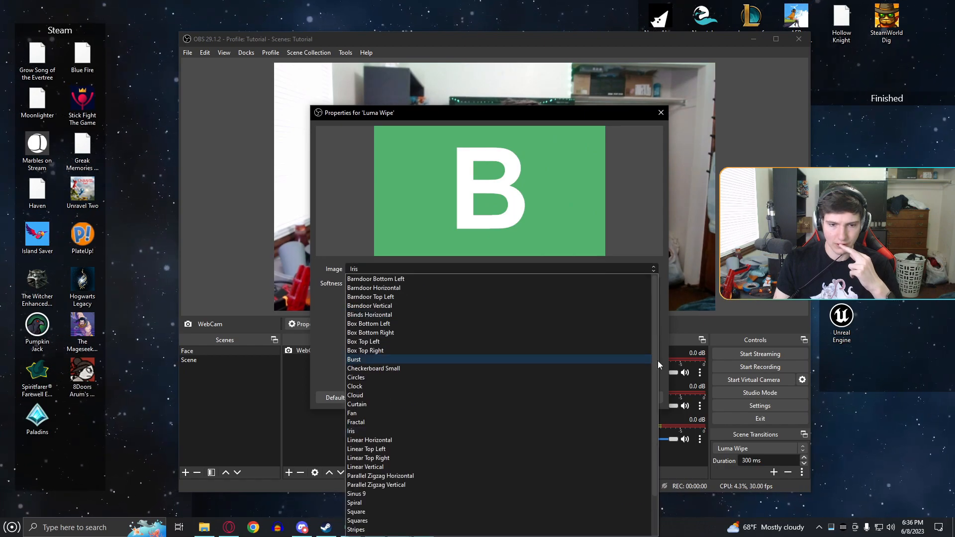
scroll(651, 363, down, 2)
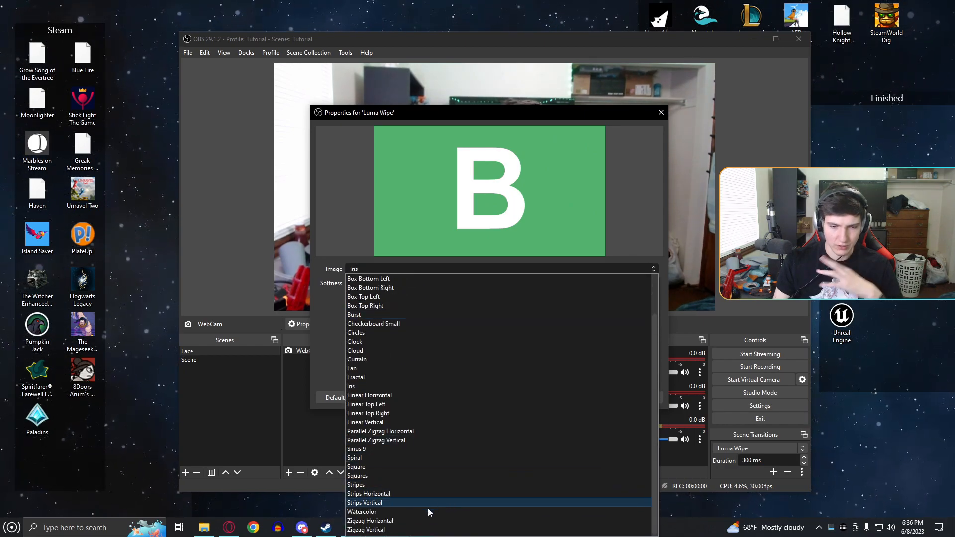
click(404, 513)
click(367, 311)
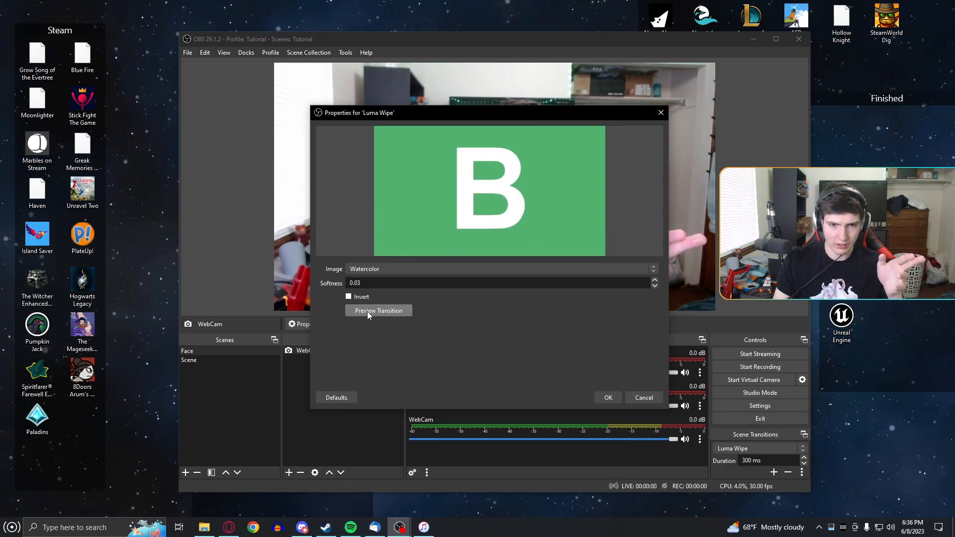
- Set the Luma Wipe image to Sinus 9, preview and accept it, and test it by switching to Scene and back to Face
click(420, 268)
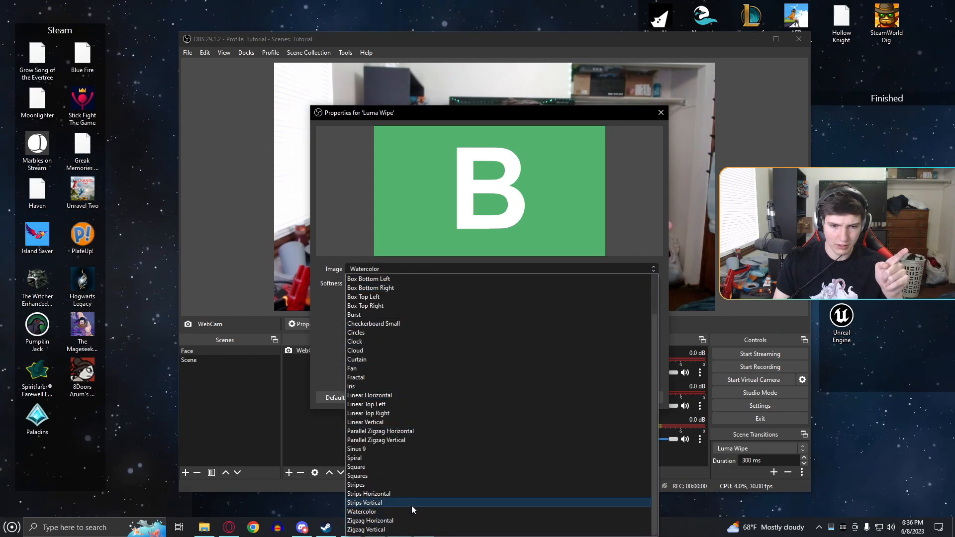
click(381, 449)
click(373, 311)
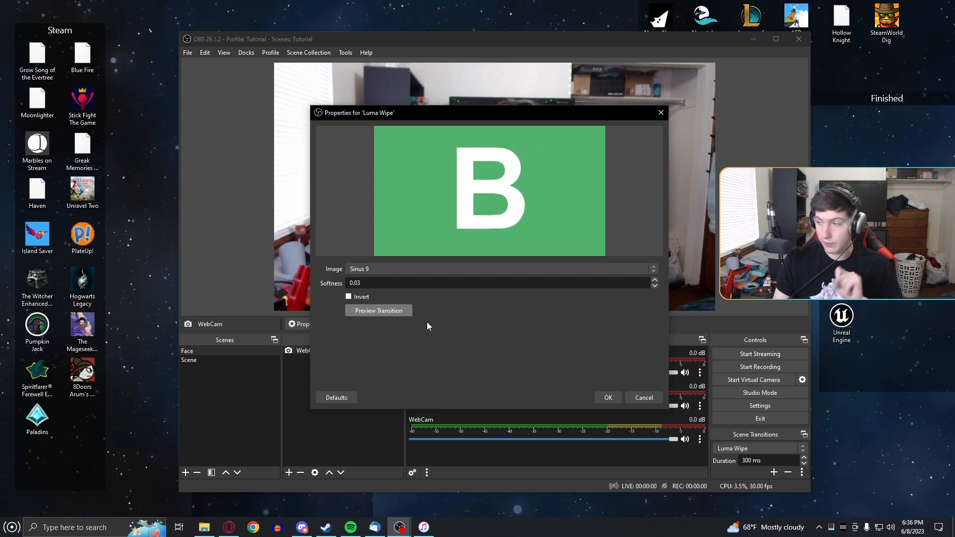
click(606, 396)
click(200, 358)
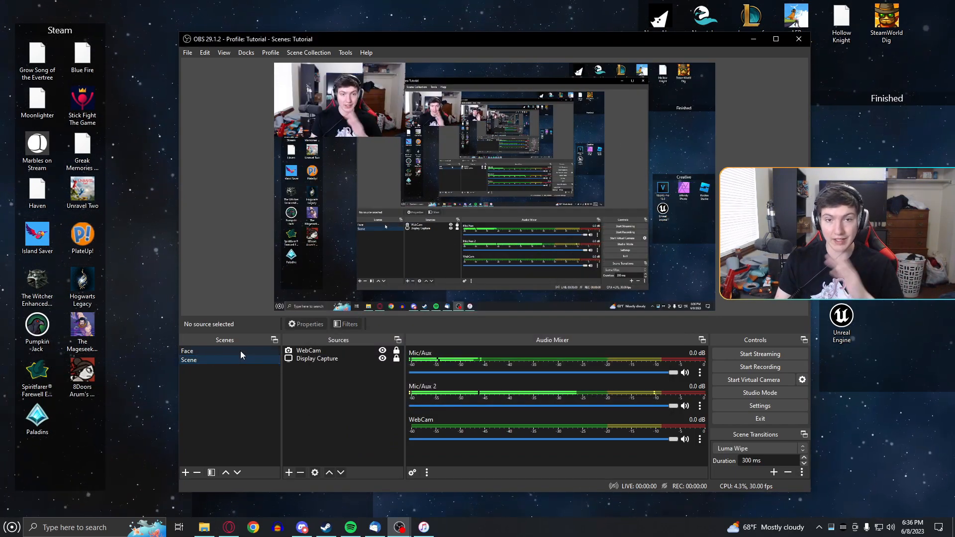
click(212, 351)
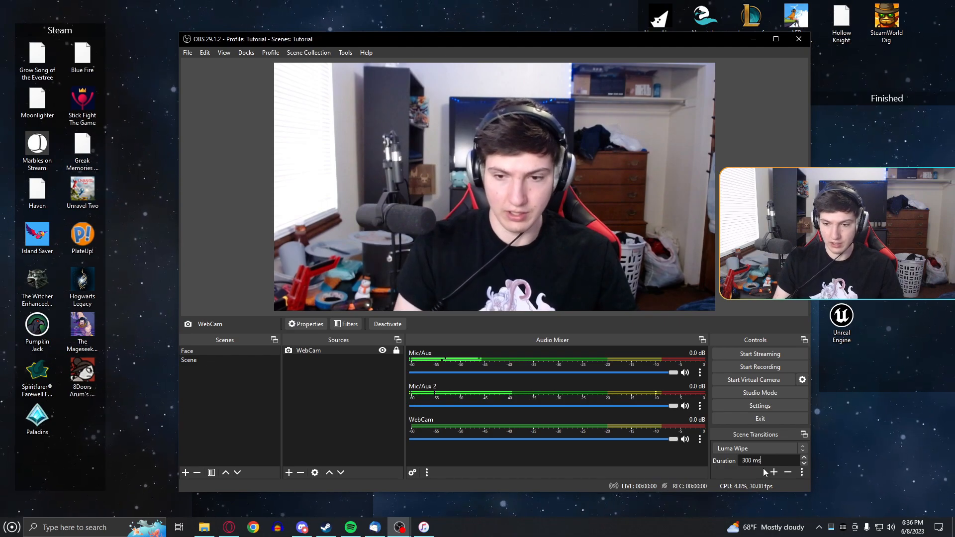
- Set the scene transition duration to 1000 ms and test it by switching to Scene
key(BackSpace)
key(BackSpace)
key(BackSpace)
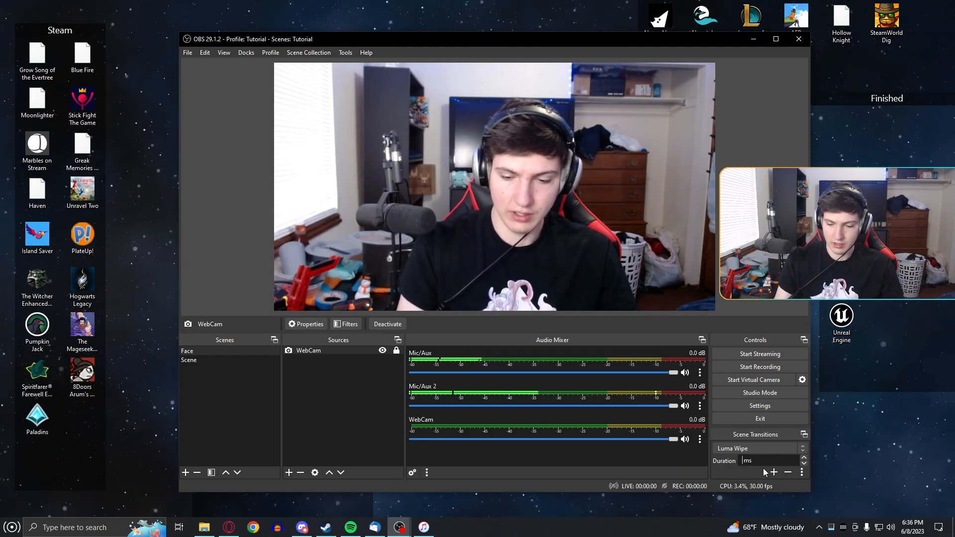
text(1000)
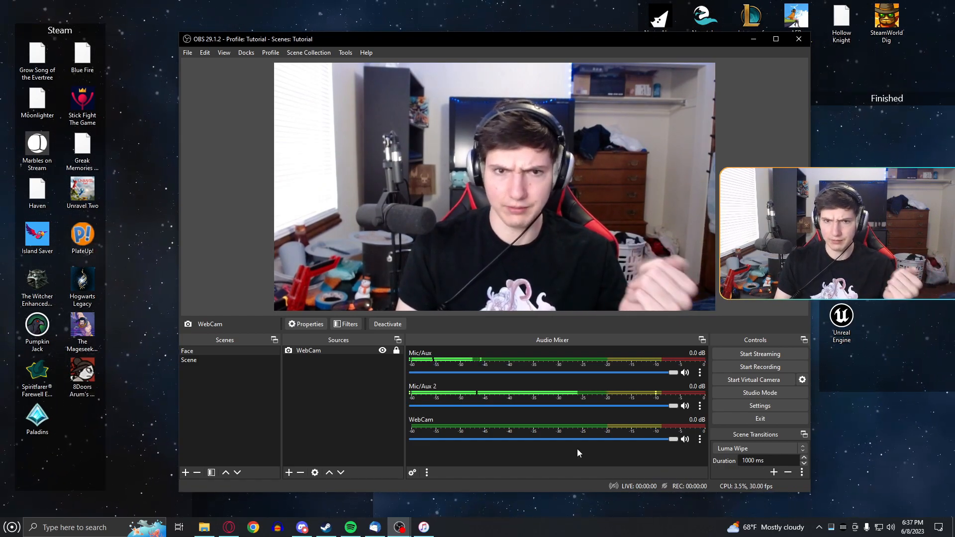
click(212, 359)
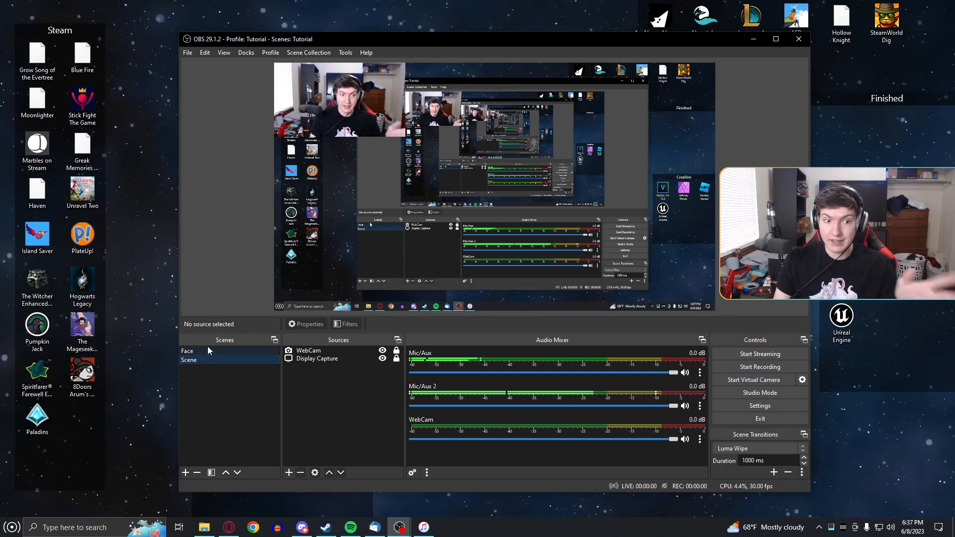
- Set the transition override of the Face scene to Fade
right_click(205, 351)
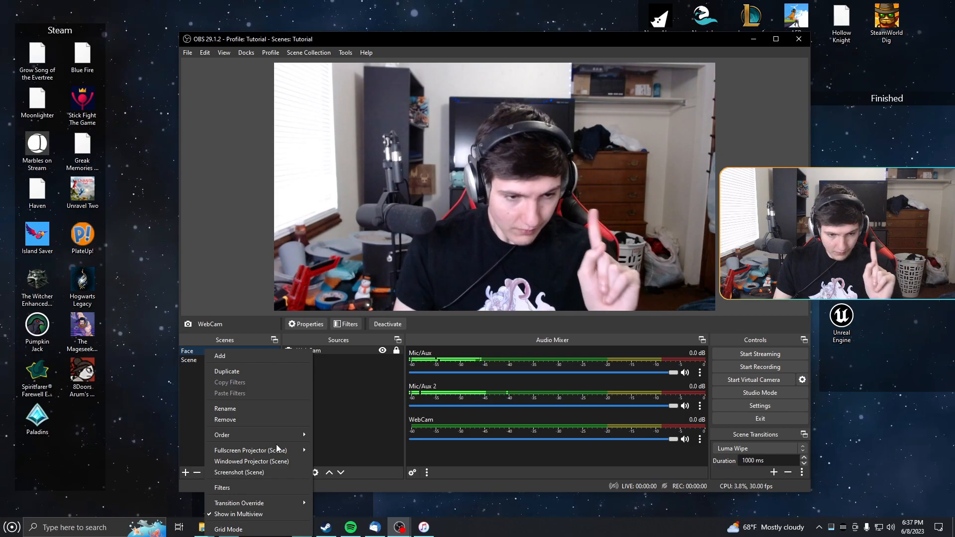
mouse_move(264, 502)
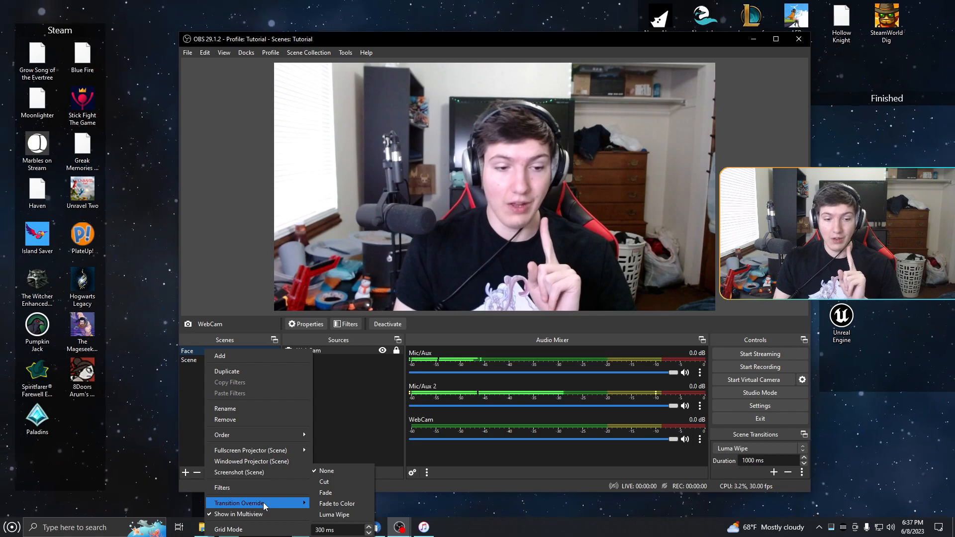
click(341, 492)
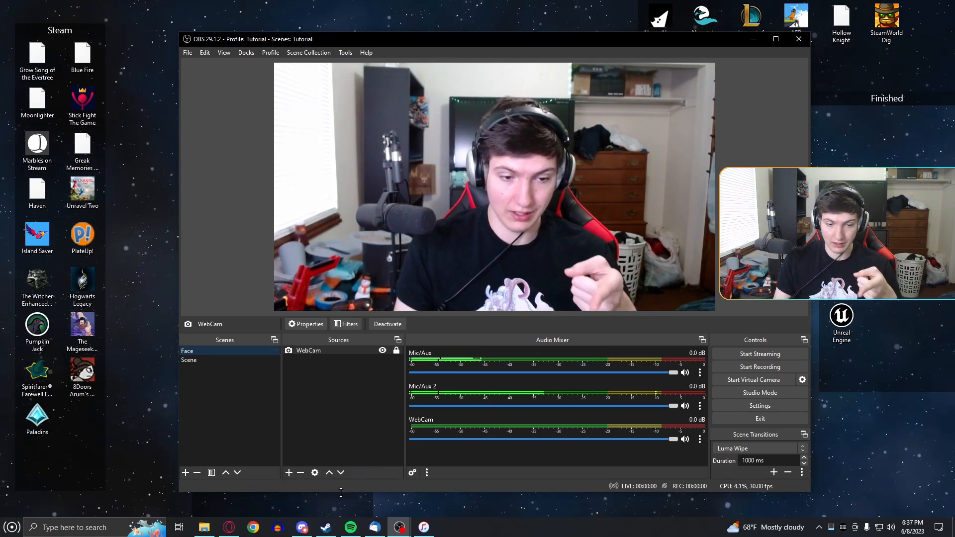
- Rename the scene named Scene as Gameplay
click(198, 359)
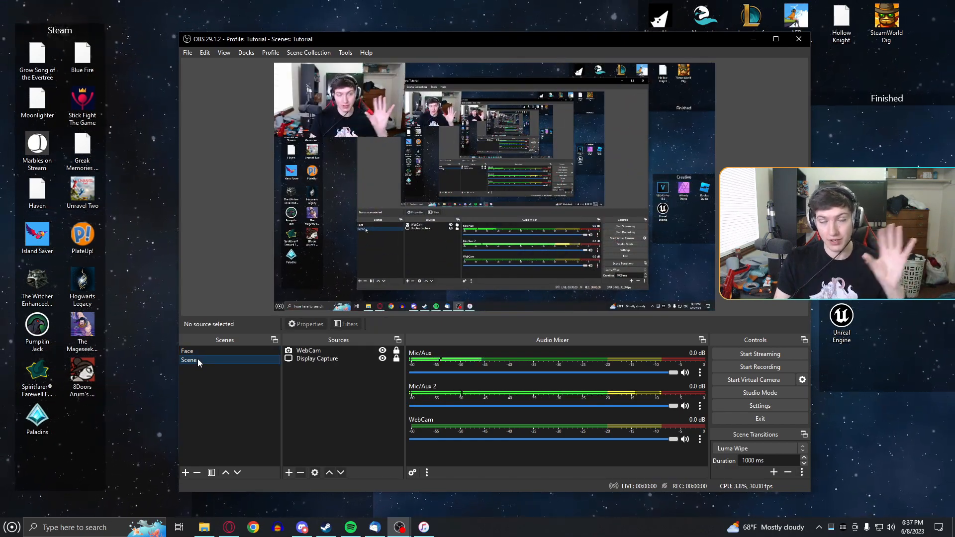
right_click(198, 359)
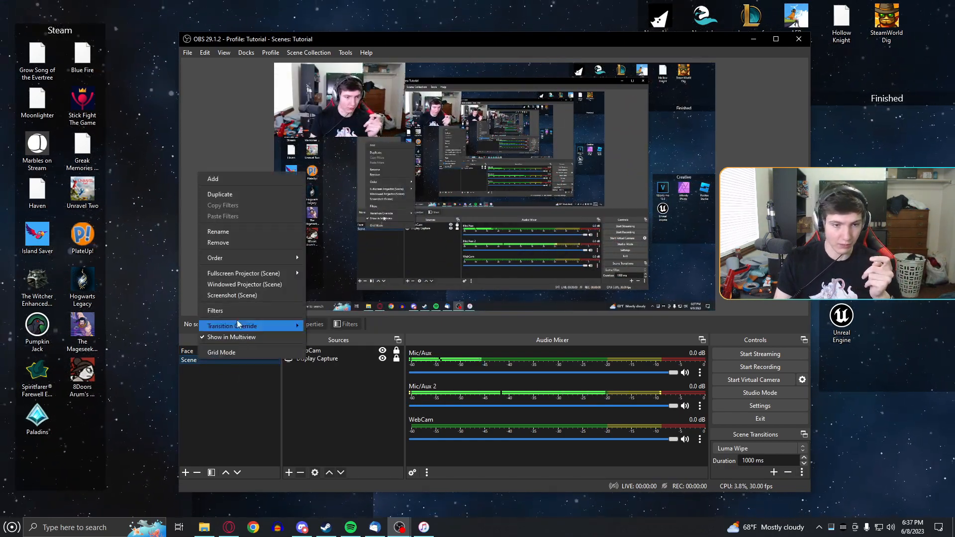
click(222, 237)
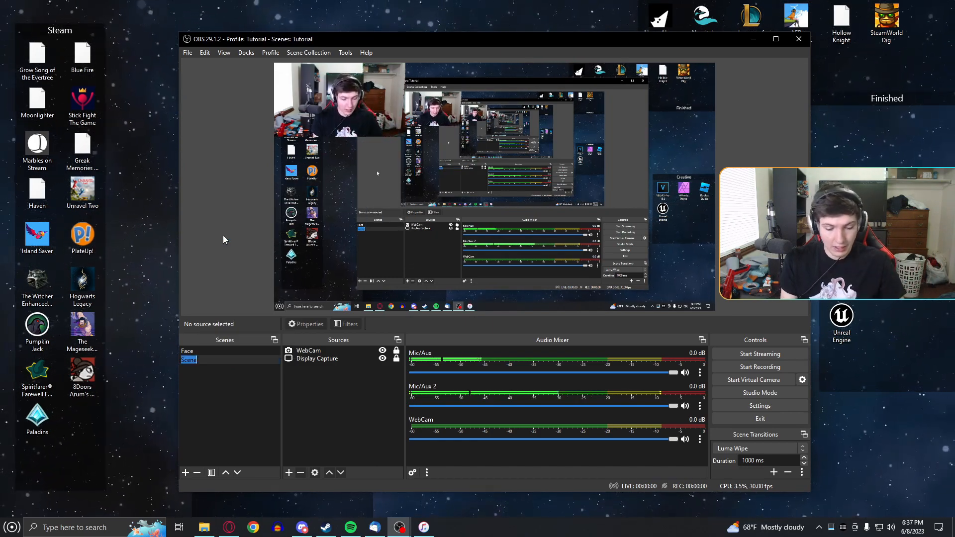
text(Gameplay)
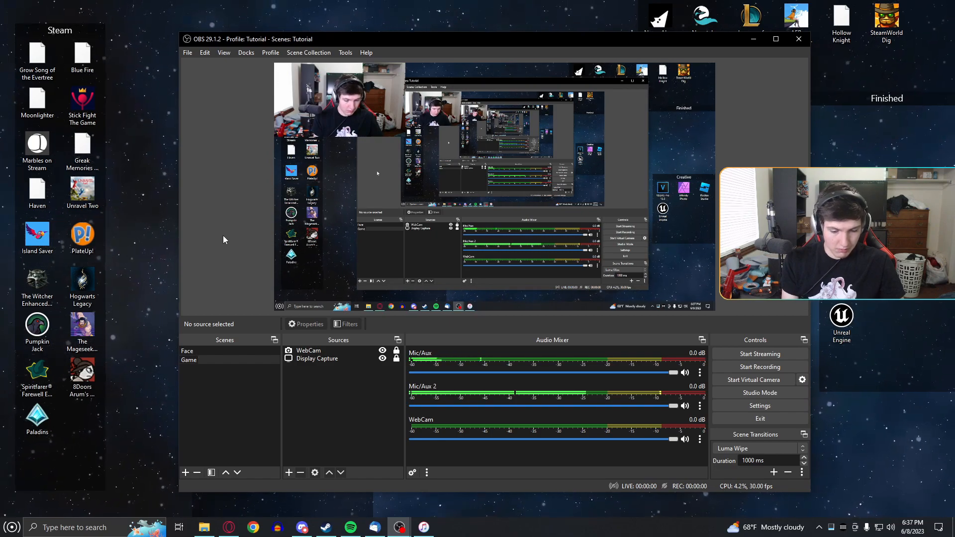
key(Return)
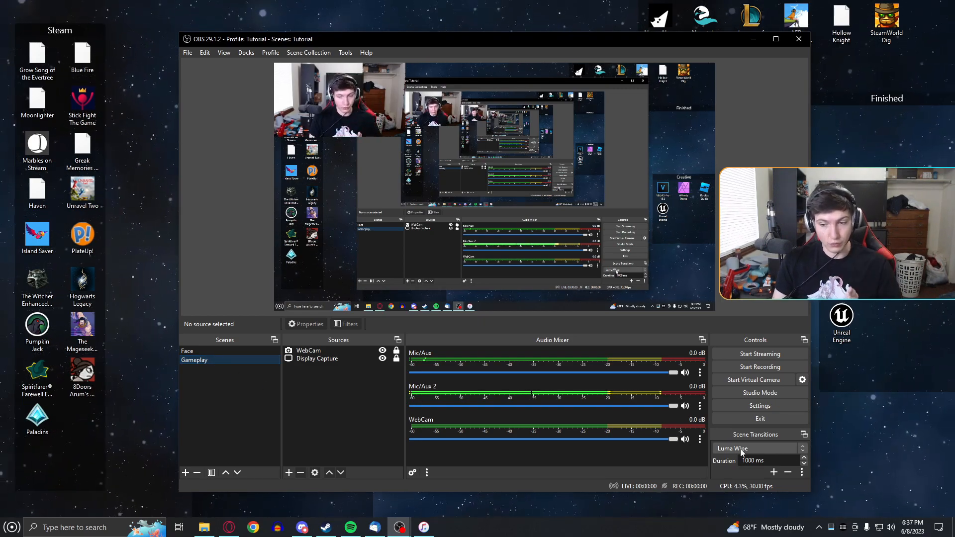
- Switch to the Face scene and set the transition override of the Gameplay scene to Fade to Color
click(187, 351)
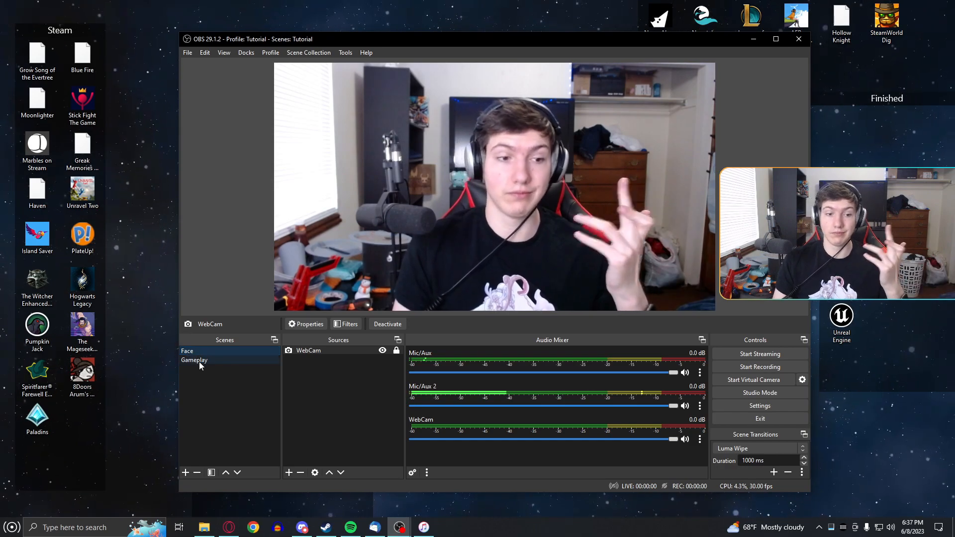
right_click(198, 361)
mouse_move(255, 329)
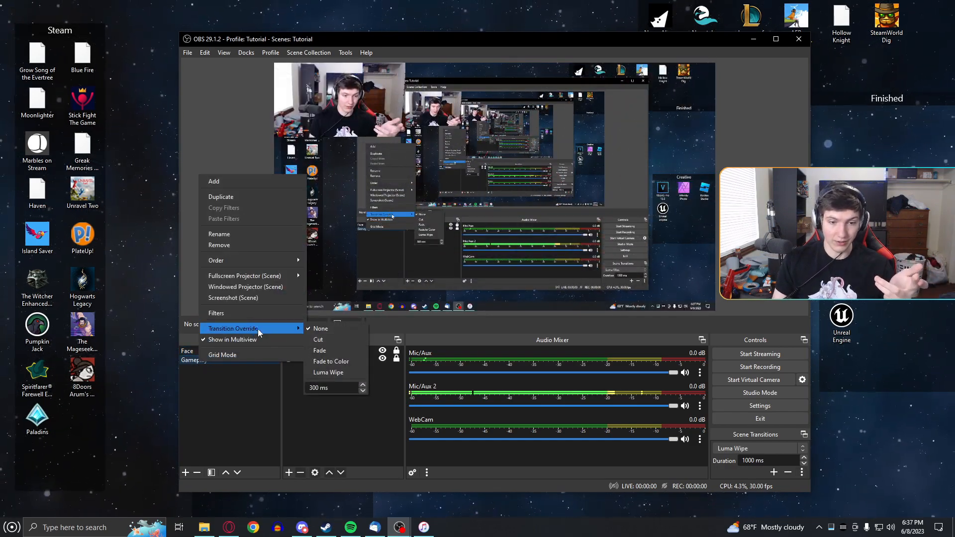
click(333, 363)
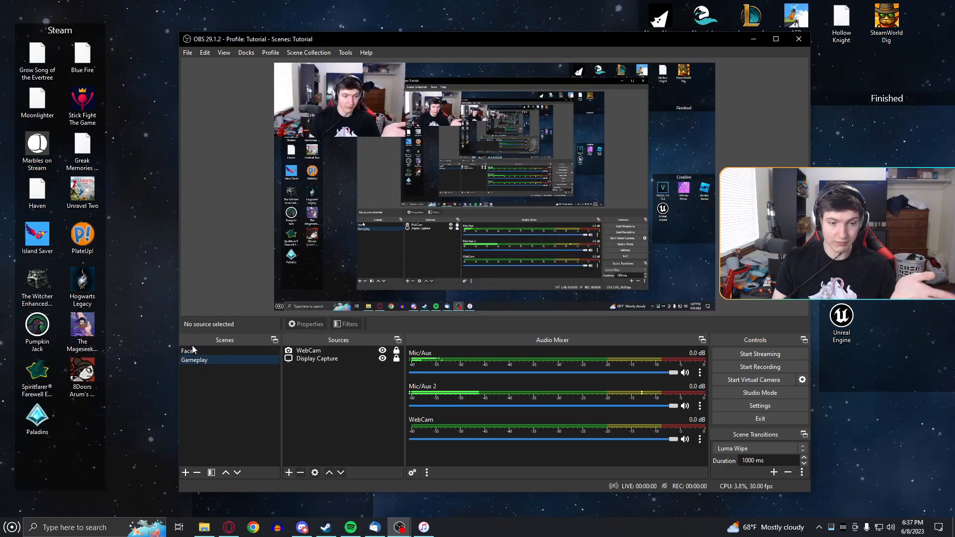
- Test the Gameplay scene's transition override by switching to Face and back to Gameplay
click(192, 351)
click(205, 360)
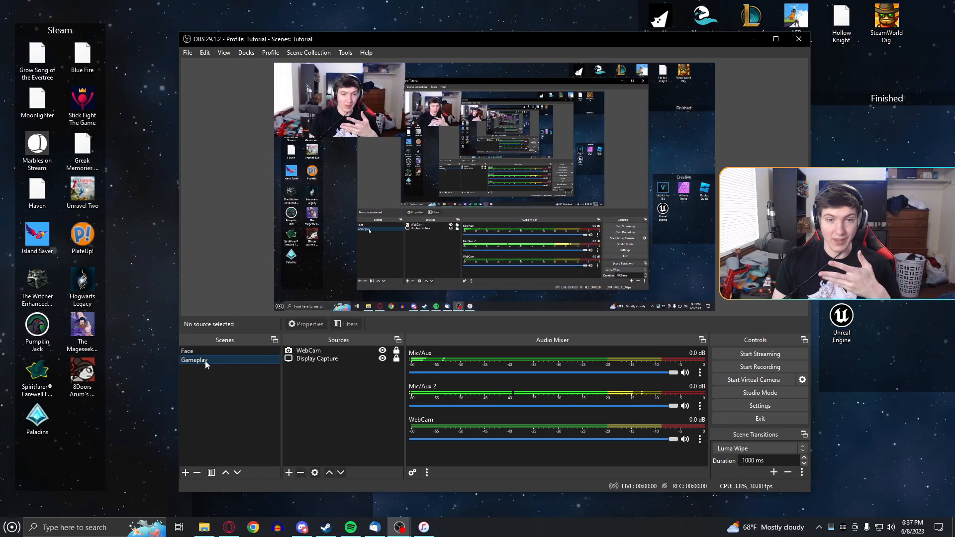
right_click(203, 360)
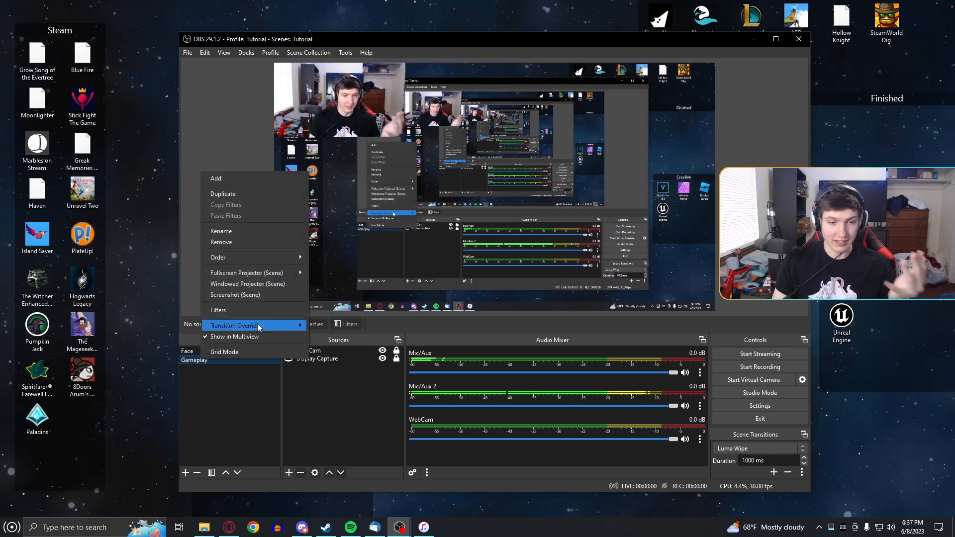
click(206, 411)
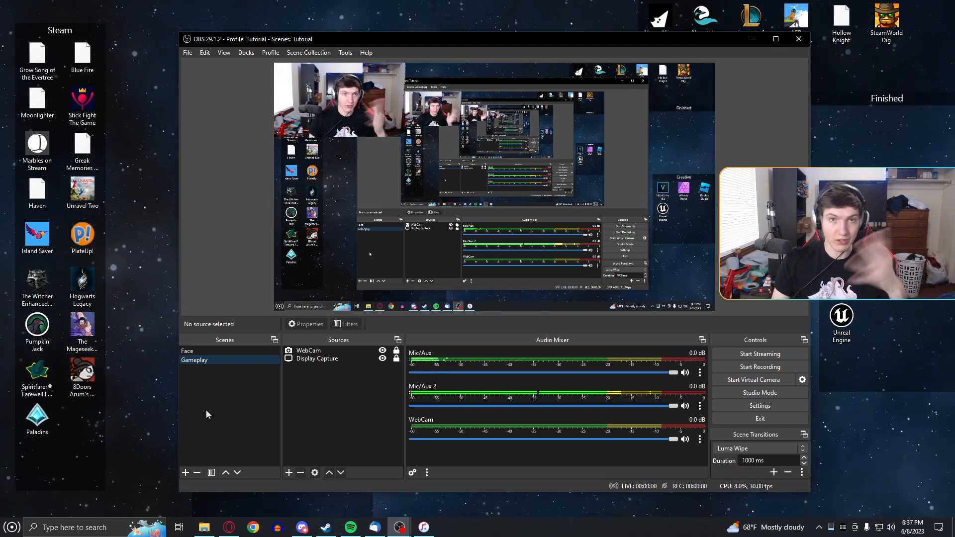
- Alternate repeatedly between the Face and Gameplay scenes to compare their transitions, finishing on Gameplay
click(188, 352)
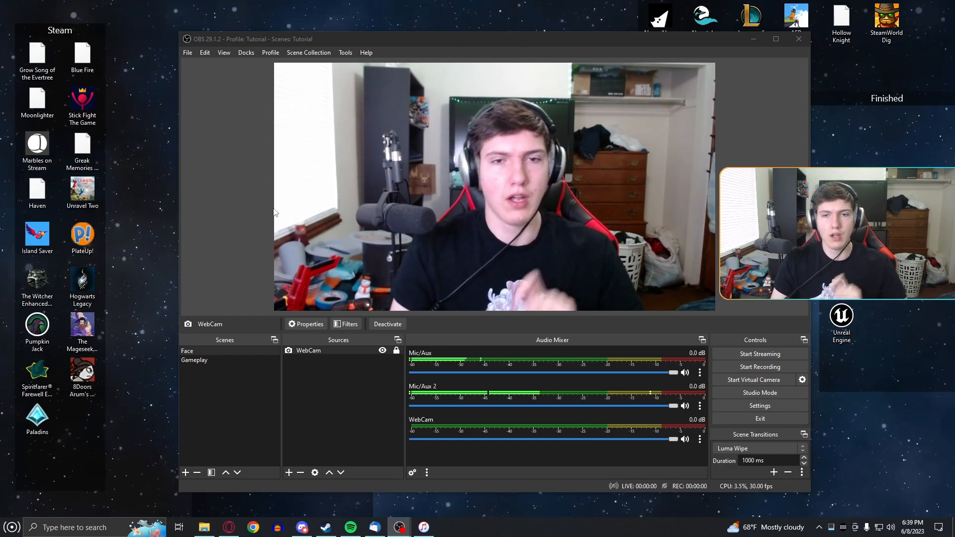
click(206, 361)
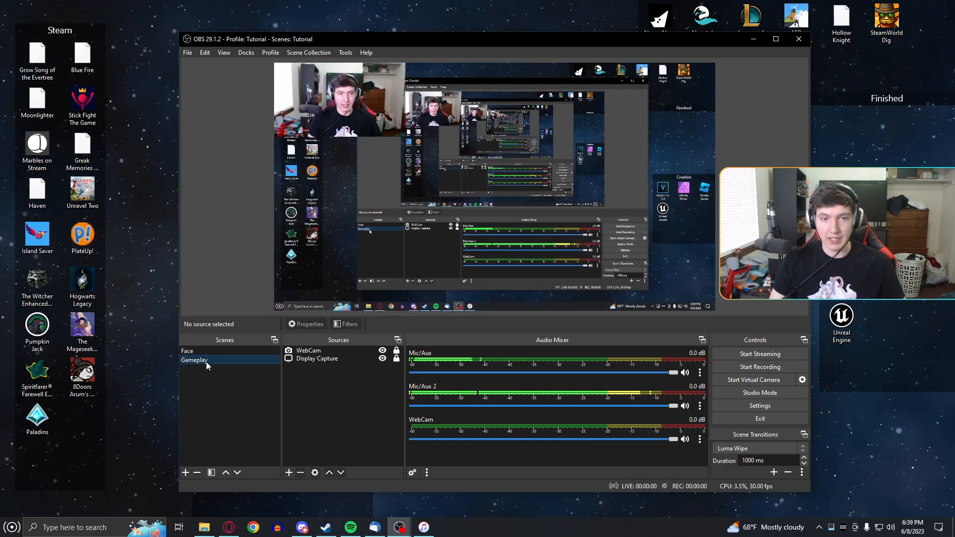
click(209, 351)
click(208, 360)
click(205, 351)
click(206, 359)
click(205, 351)
click(207, 360)
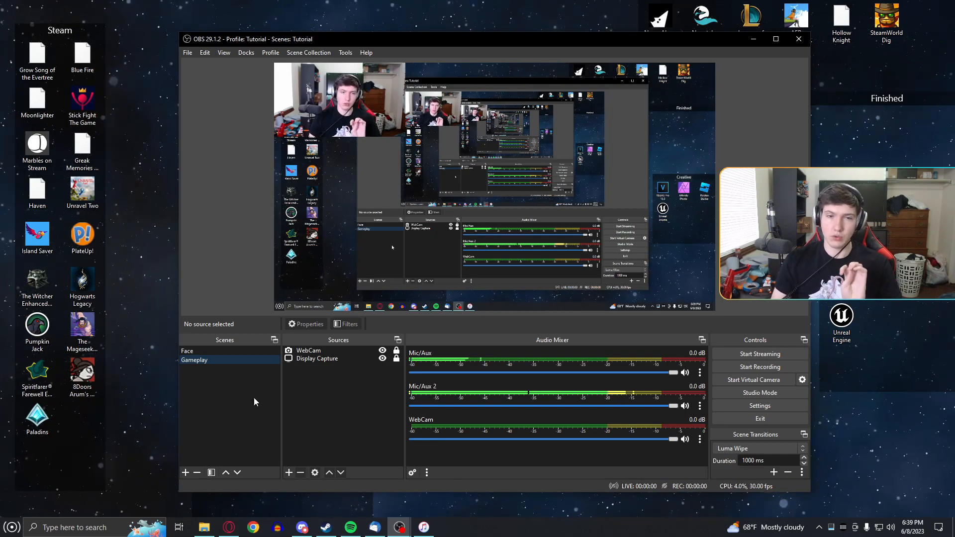
- Look through the available scene transitions without changing Luma Wipe, and play the switch to Face and back to Gameplay
click(763, 449)
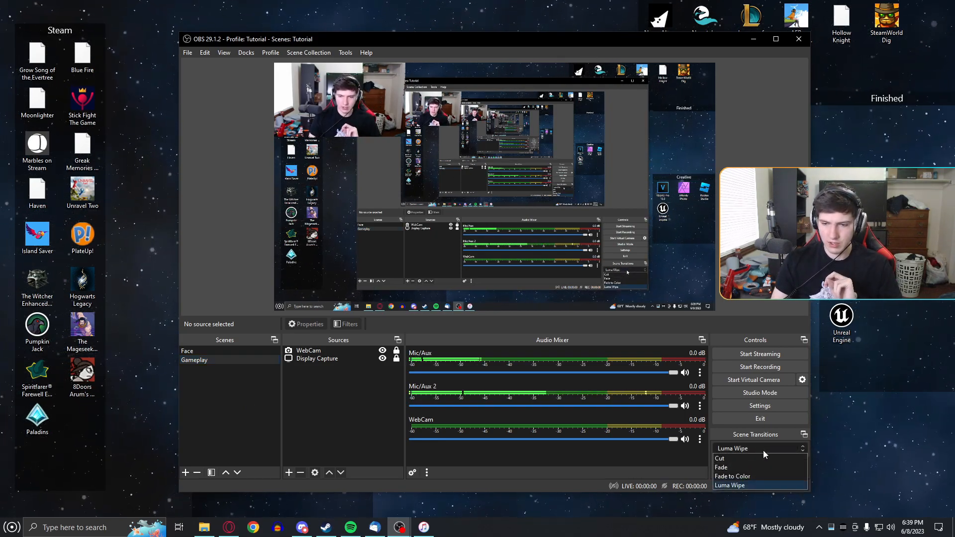
click(655, 457)
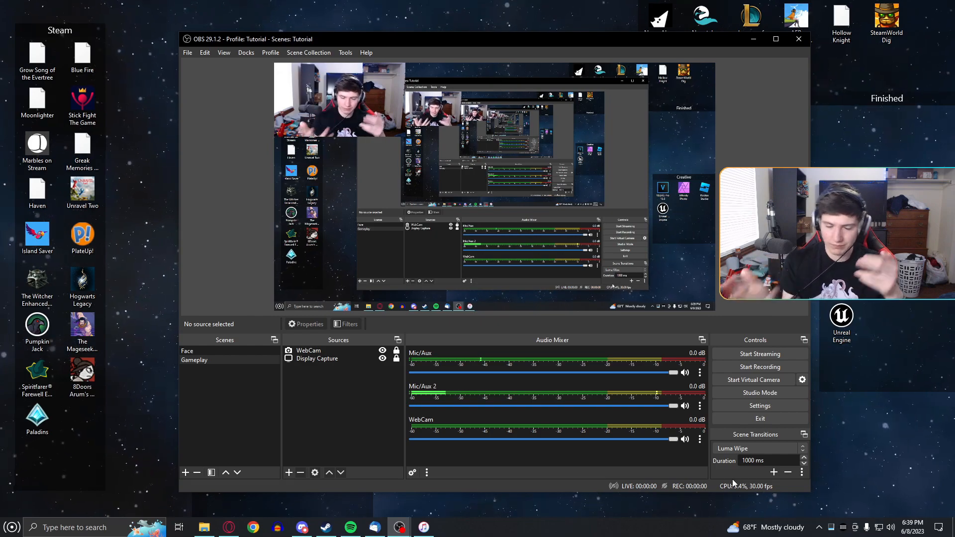
click(197, 350)
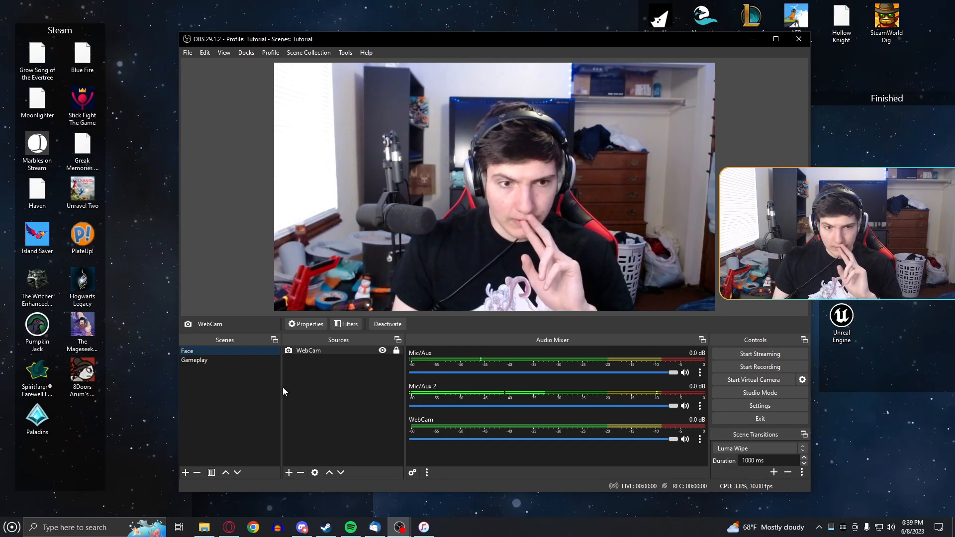
click(212, 361)
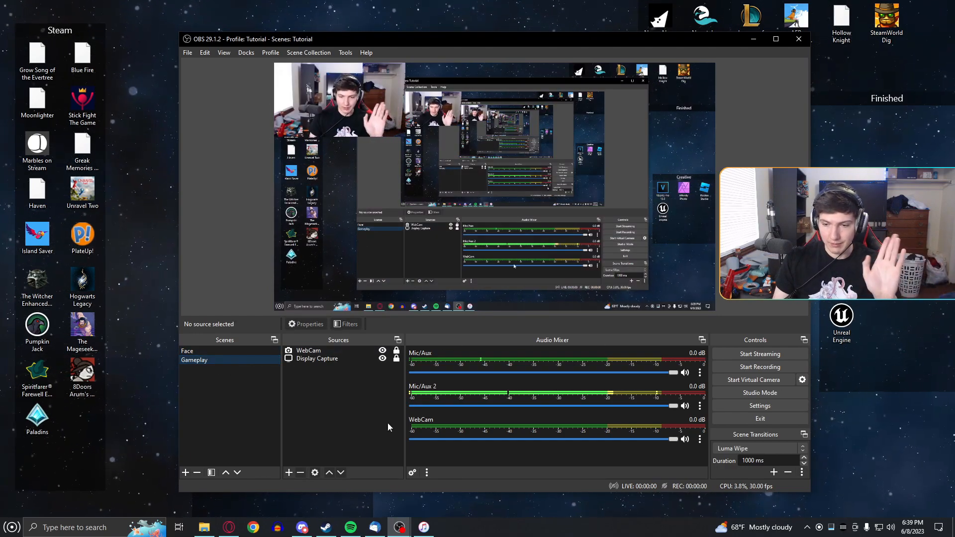
- Set the transition override of the Gameplay scene to None and select the Face scene
right_click(195, 364)
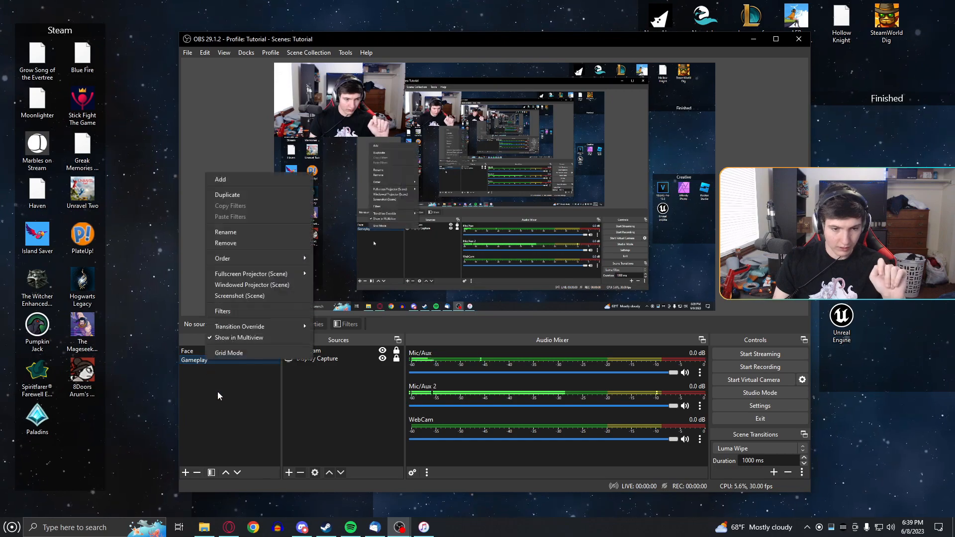
mouse_move(259, 329)
click(344, 326)
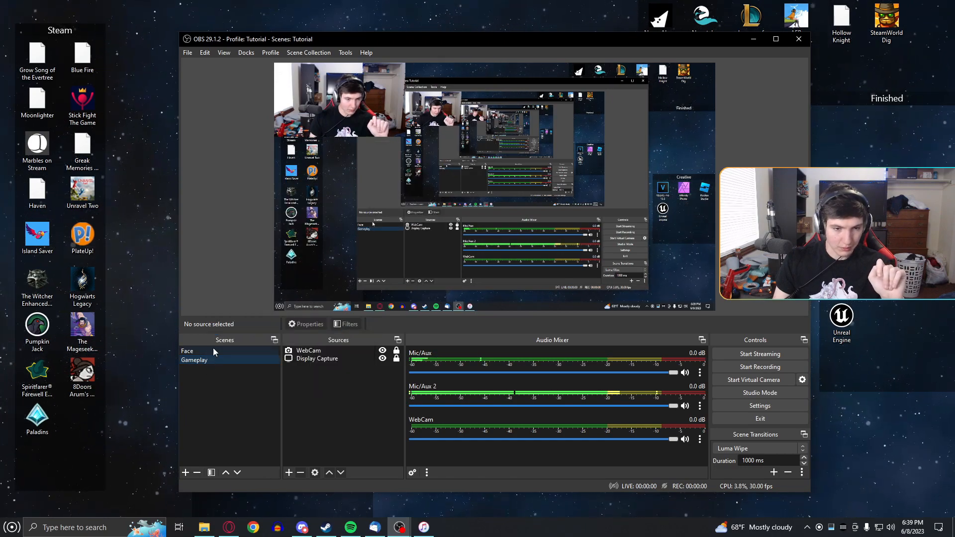
right_click(212, 350)
click(233, 409)
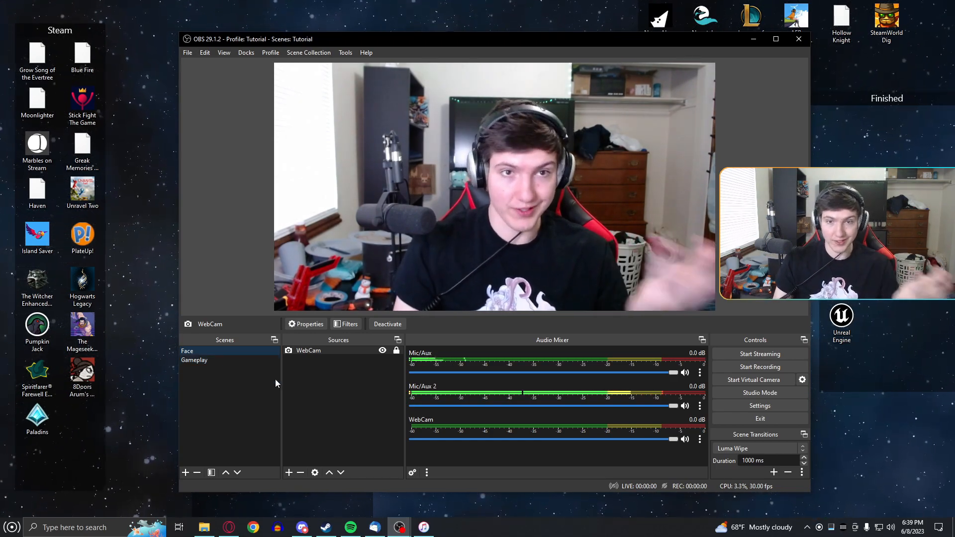
- In the hotkey settings, assign Ctrl + Alt + Shift + J to switching to the Face scene
click(770, 406)
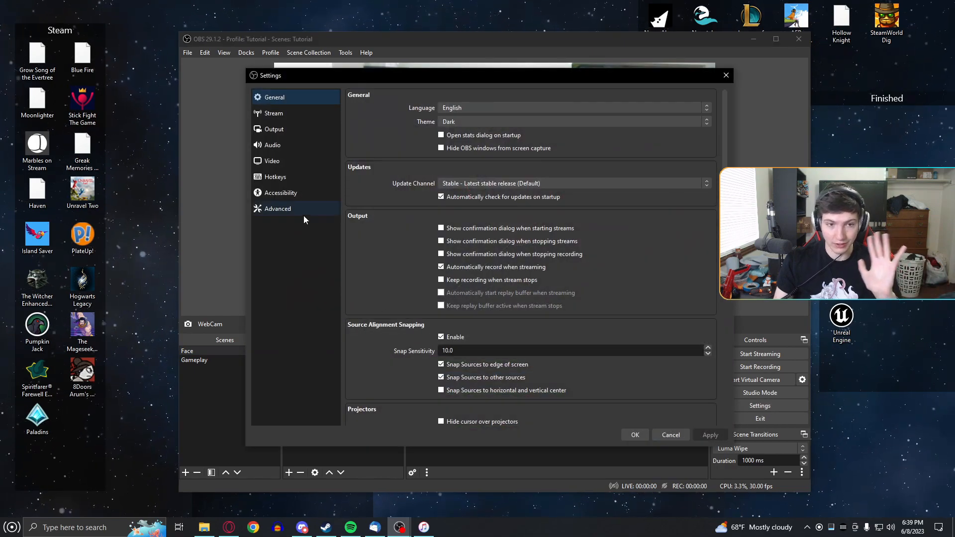
click(287, 181)
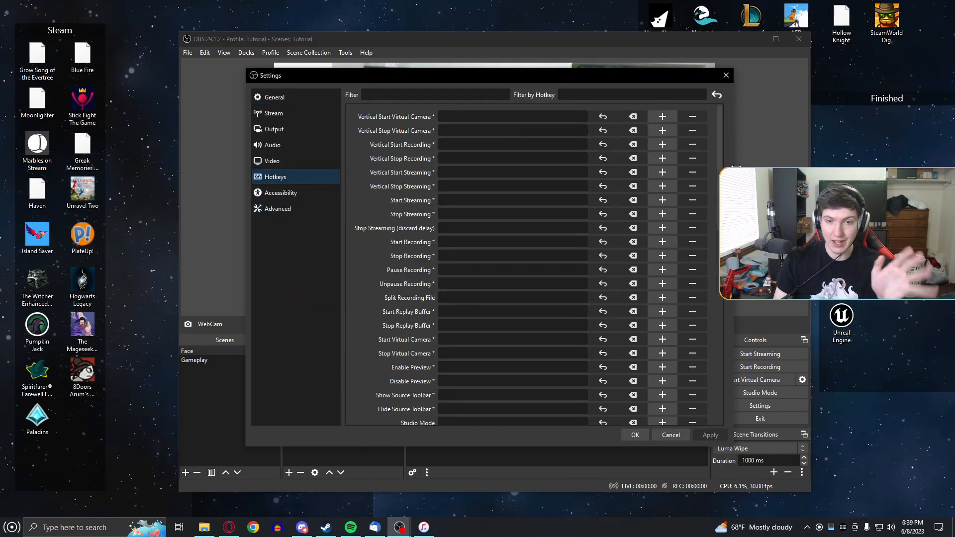
scroll(721, 169, down, 6)
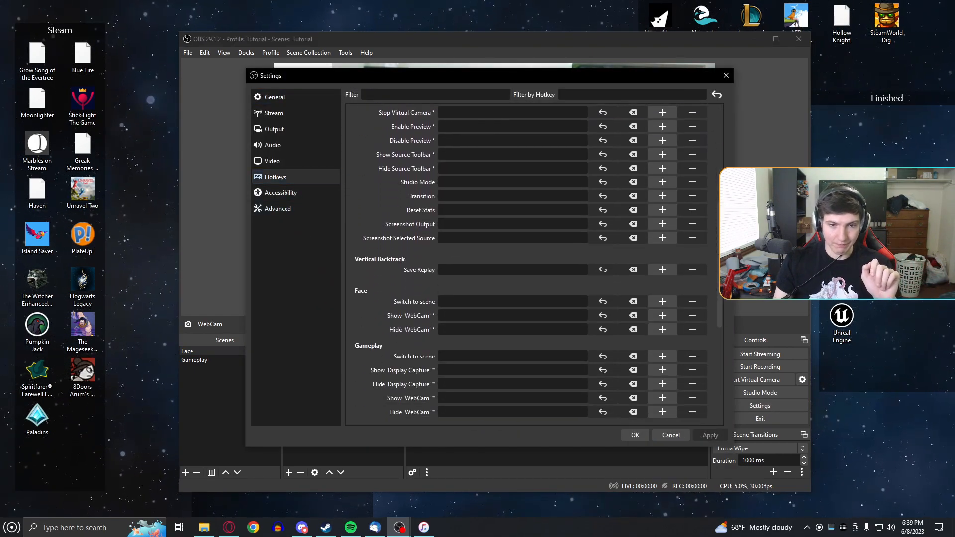
scroll(440, 205, down, 2)
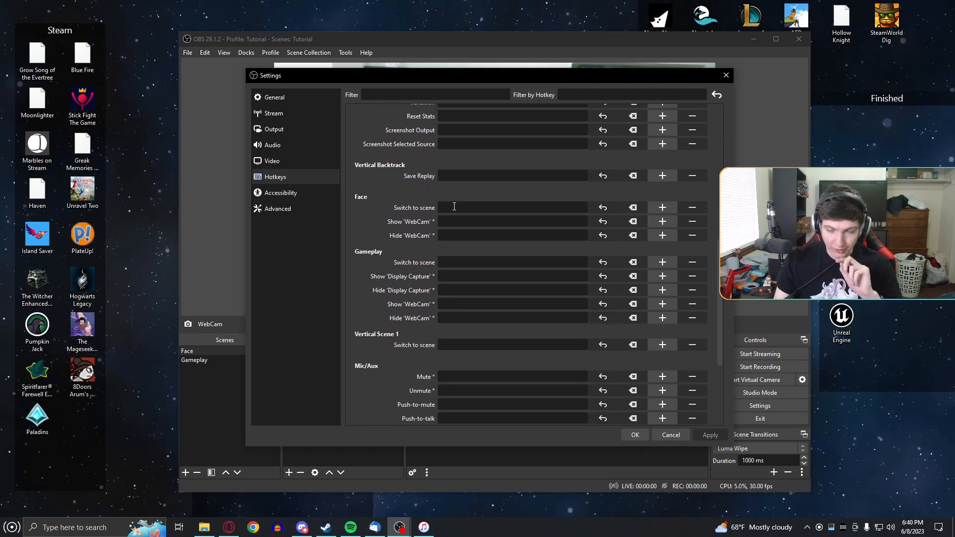
click(669, 208)
click(698, 219)
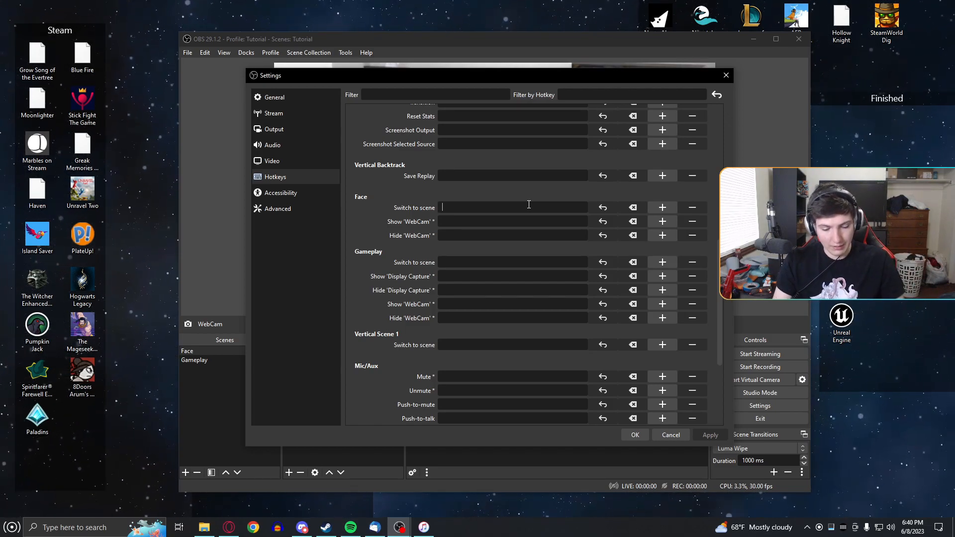
key(ctrl+alt+shift)
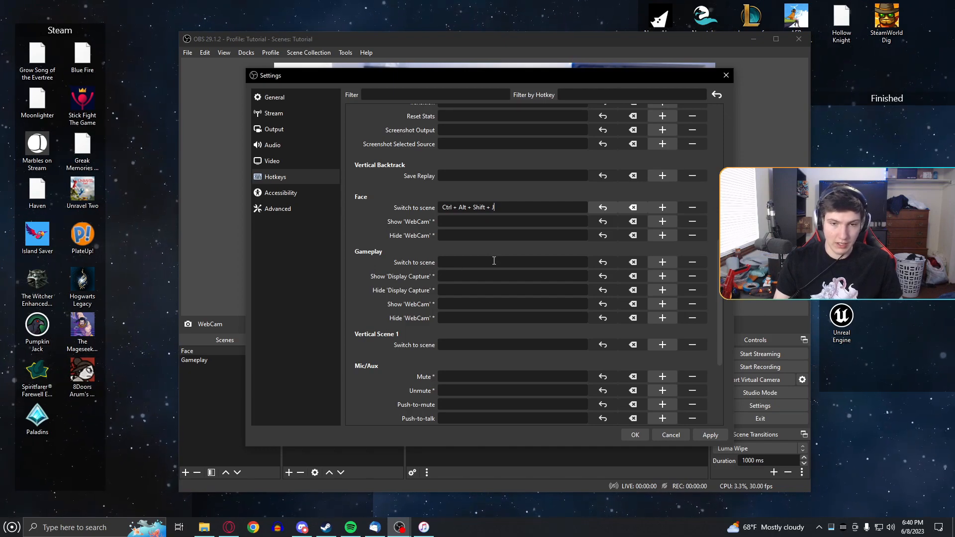
- Assign the hotkey Ctrl + Alt + Shift + L to switching to the Gameplay scene and accept the settings
key(ctrl+alt+shift)
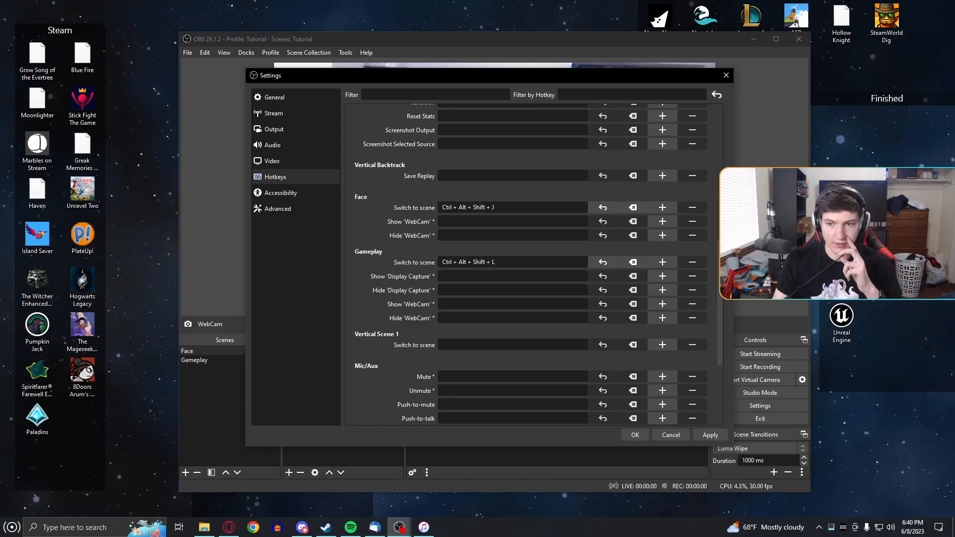
scroll(532, 263, up, 5)
drag(720, 237, 710, 69)
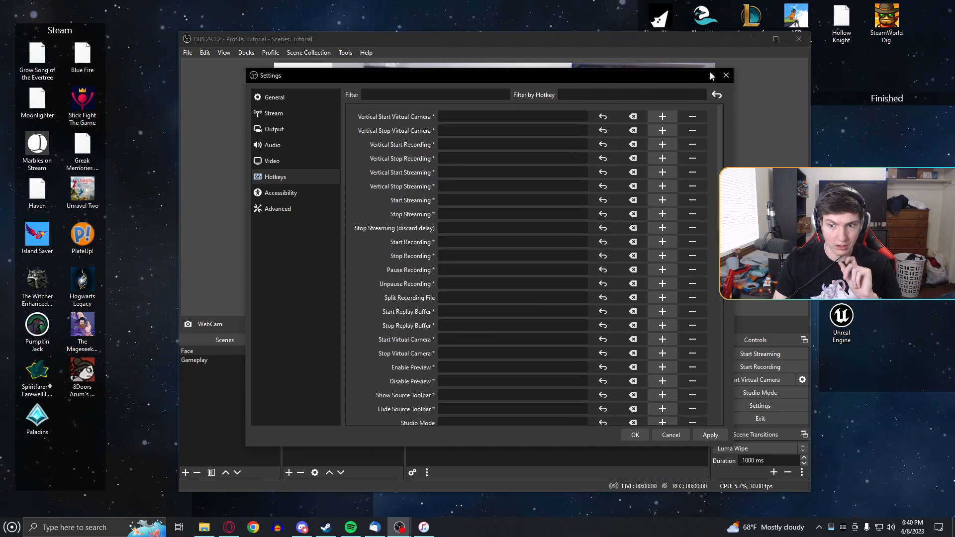
click(634, 435)
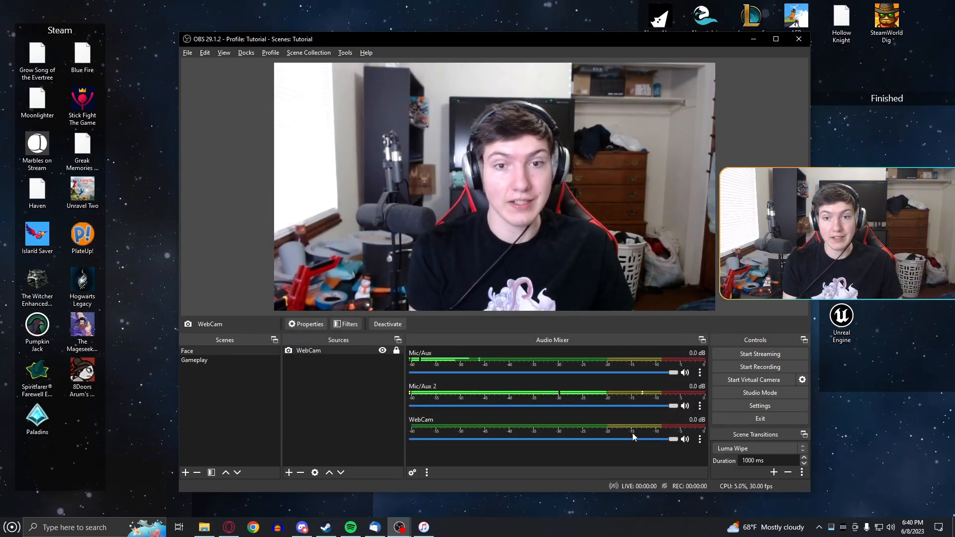
- Test the scene hotkeys by switching to Gameplay, back to Face, and to Gameplay again
key(2)
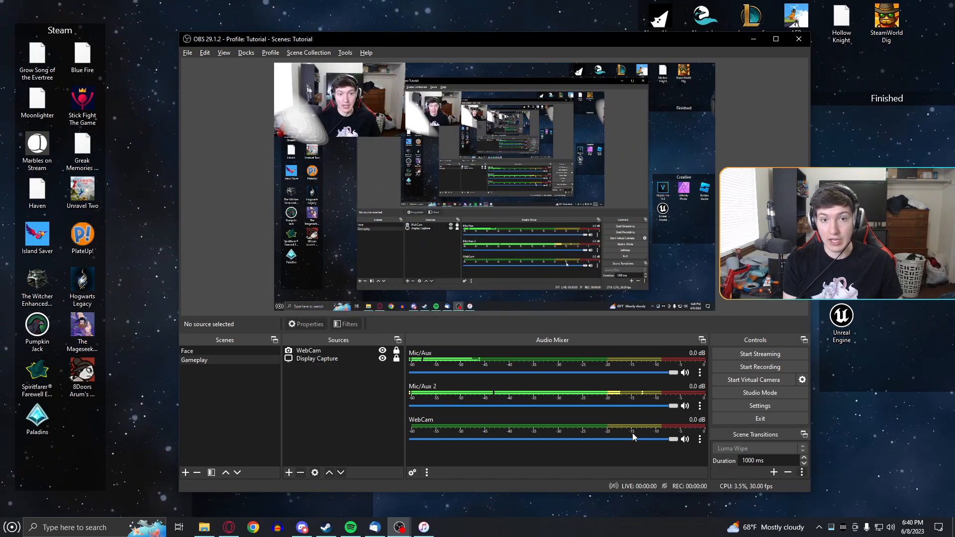
key(1)
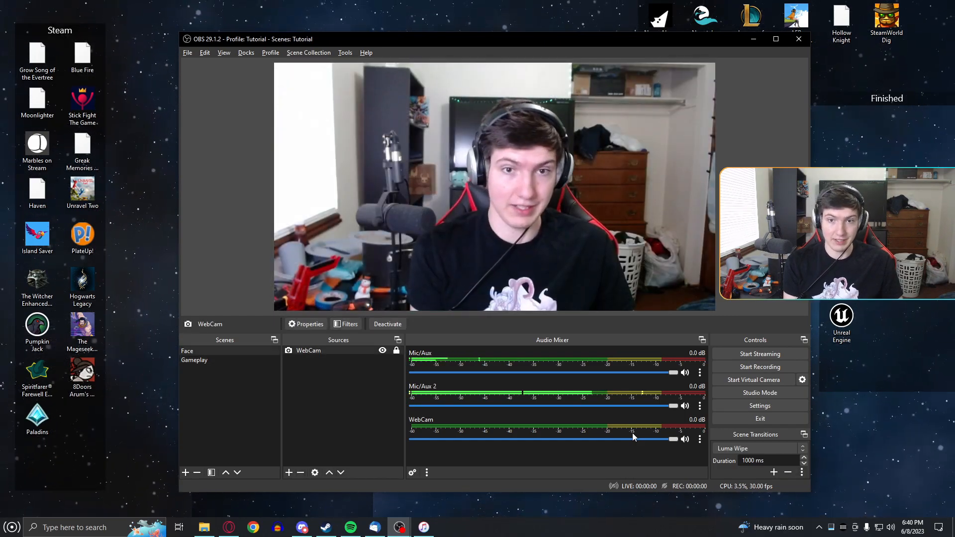
key(2)
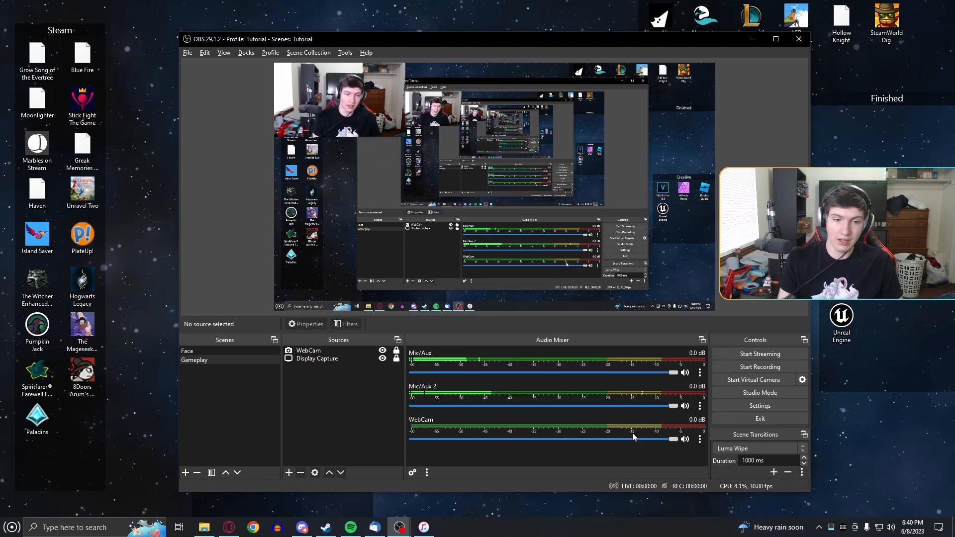
- Clear the switch-to-scene hotkeys of both the Face and Gameplay scenes and apply the settings
click(748, 409)
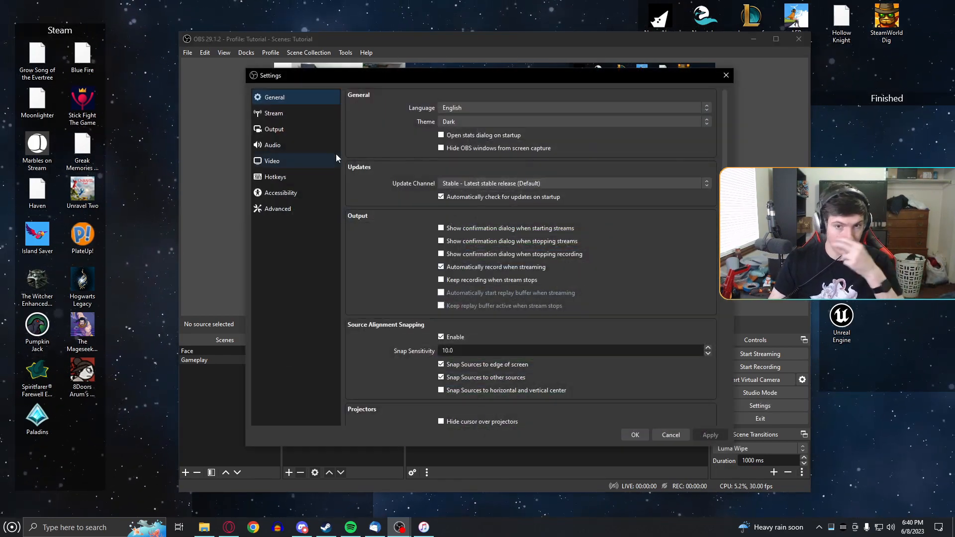
click(279, 177)
scroll(646, 209, down, 10)
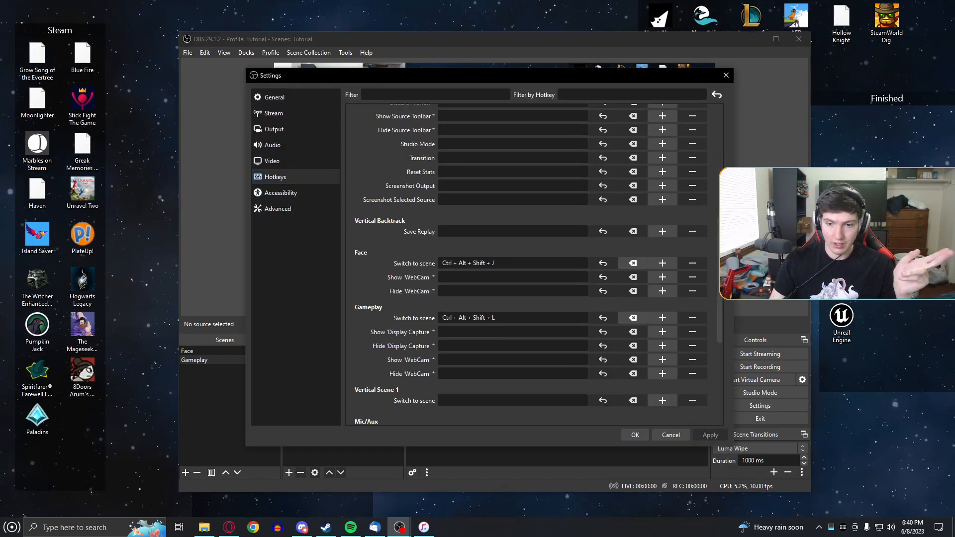
click(632, 265)
click(632, 210)
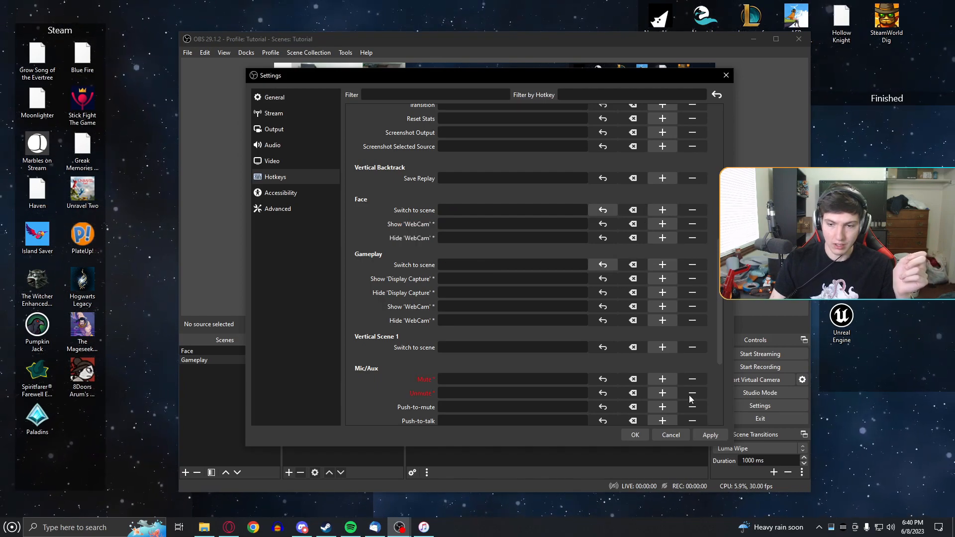
click(710, 435)
click(638, 431)
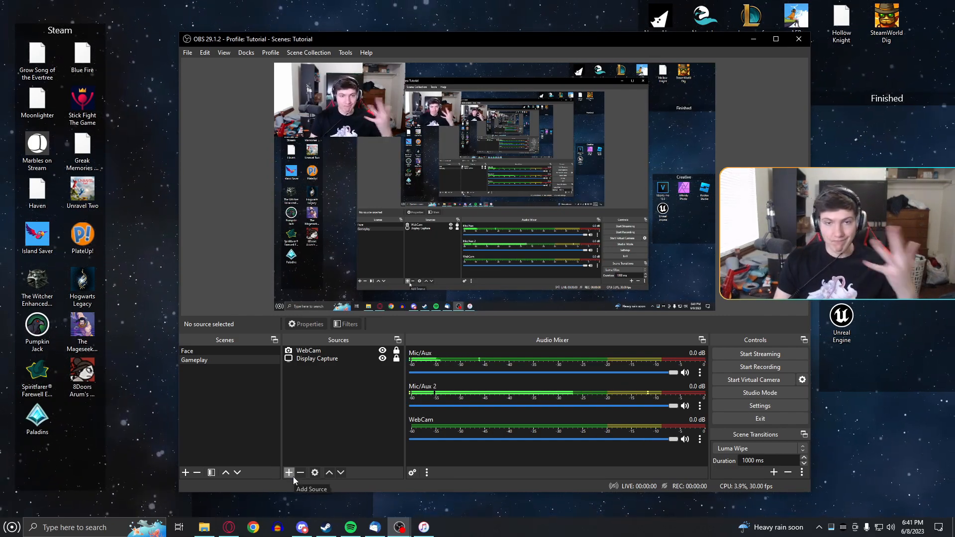
- Switch to the Face scene, set the output (scaled) resolution to 1920x1080 in the video settings, and apply
click(213, 349)
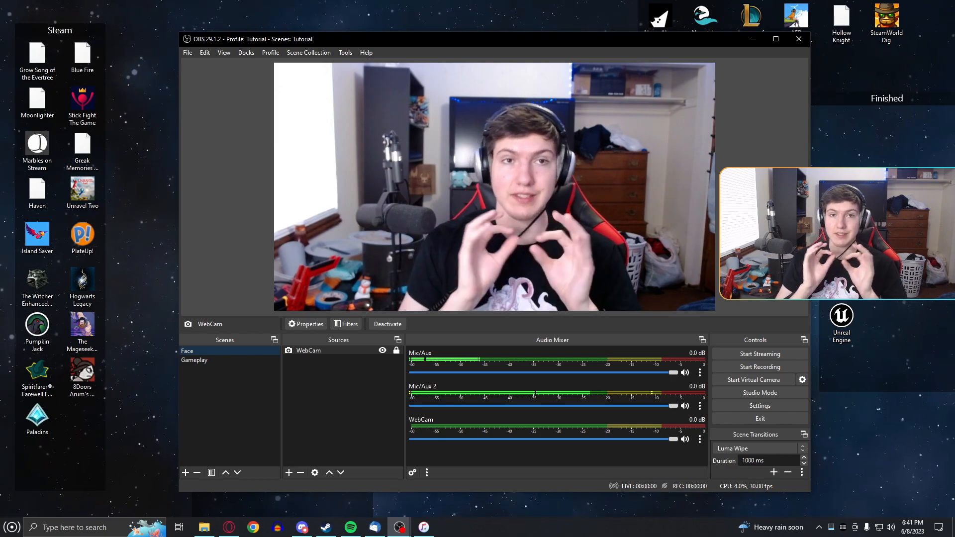
click(759, 405)
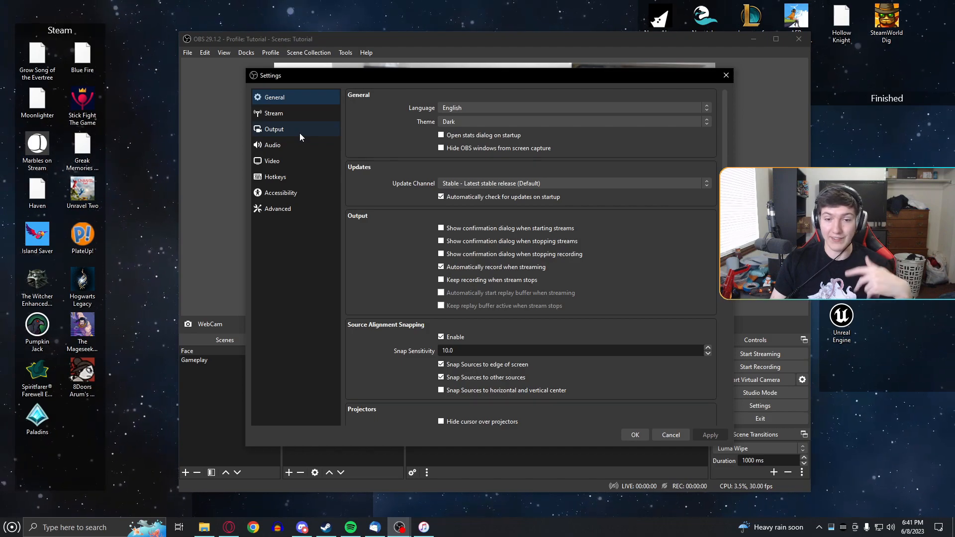
click(281, 160)
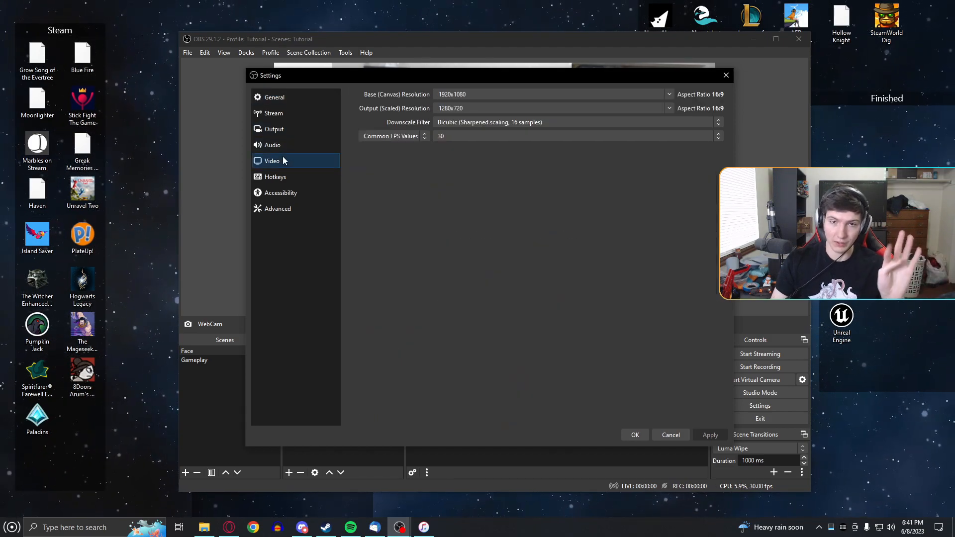
click(665, 109)
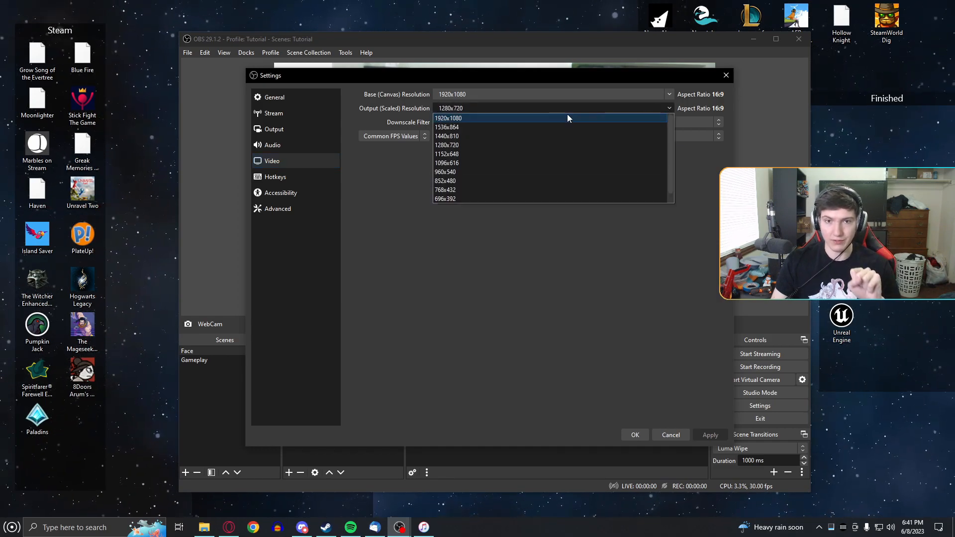
click(511, 119)
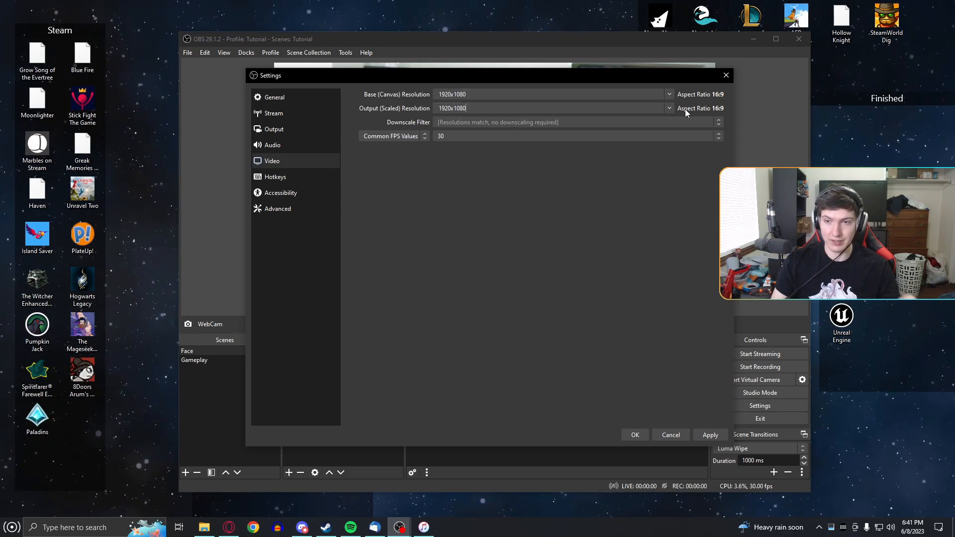
click(711, 435)
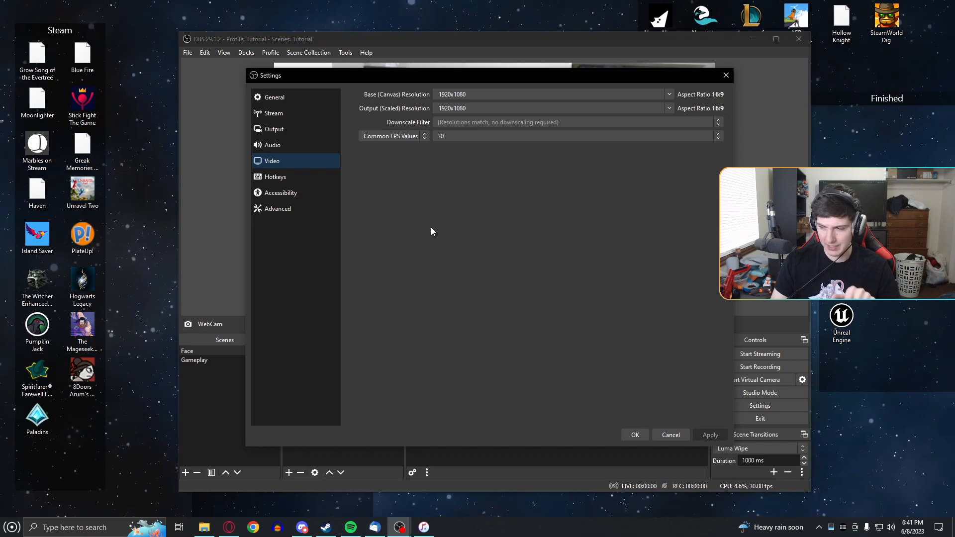
- Switch the output settings to the Advanced output mode
click(280, 128)
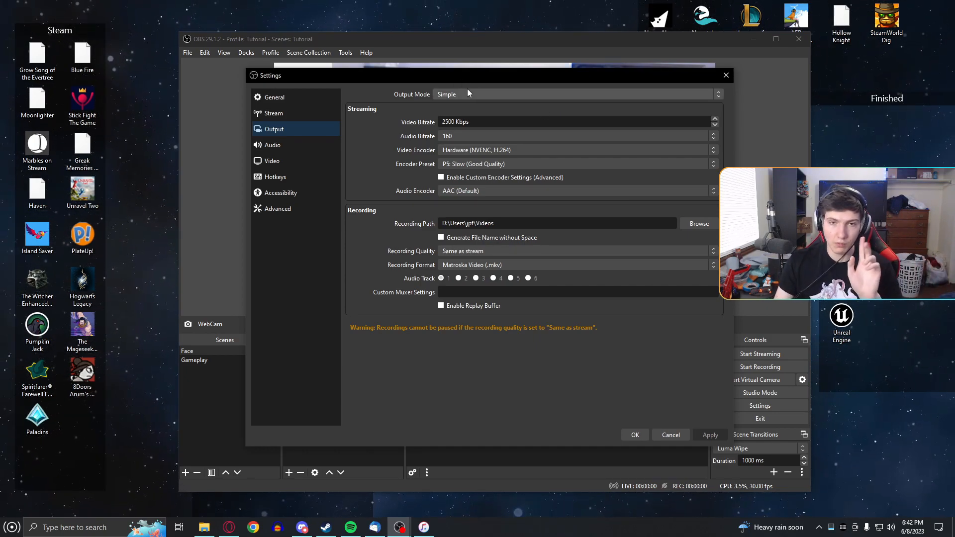
click(481, 94)
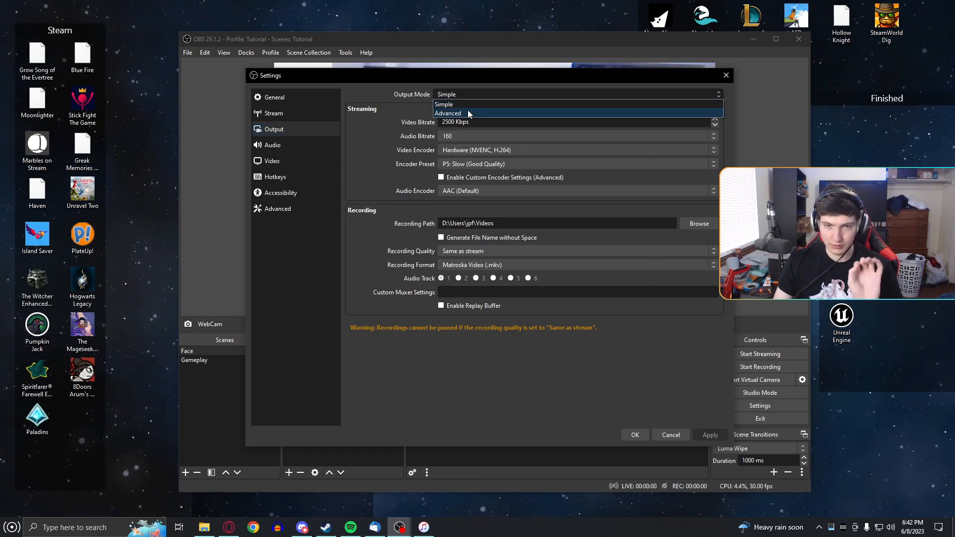
click(478, 93)
click(479, 94)
click(461, 112)
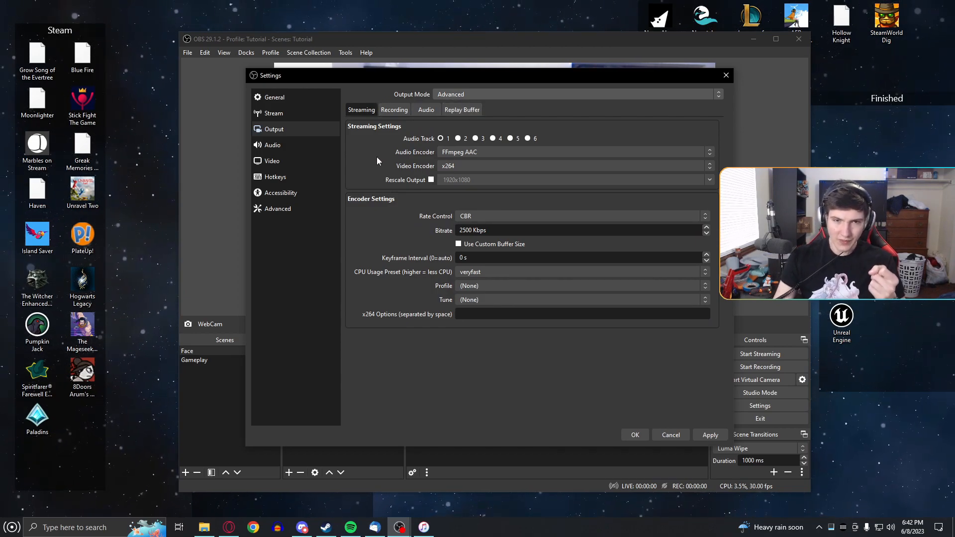
- Set the streaming video encoder to NVIDIA NVENC H.264 after comparing its encoder settings with those of x264
click(470, 166)
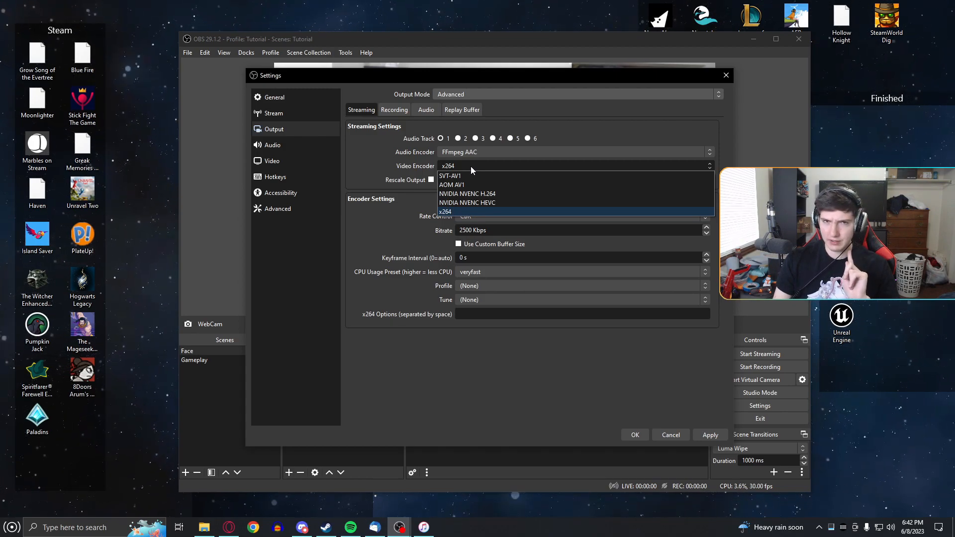
click(513, 196)
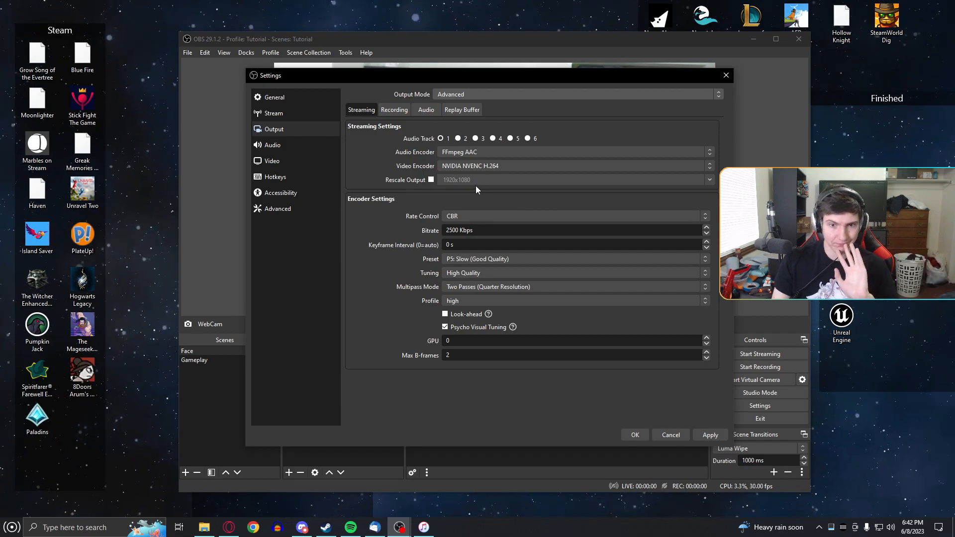
click(493, 167)
click(460, 210)
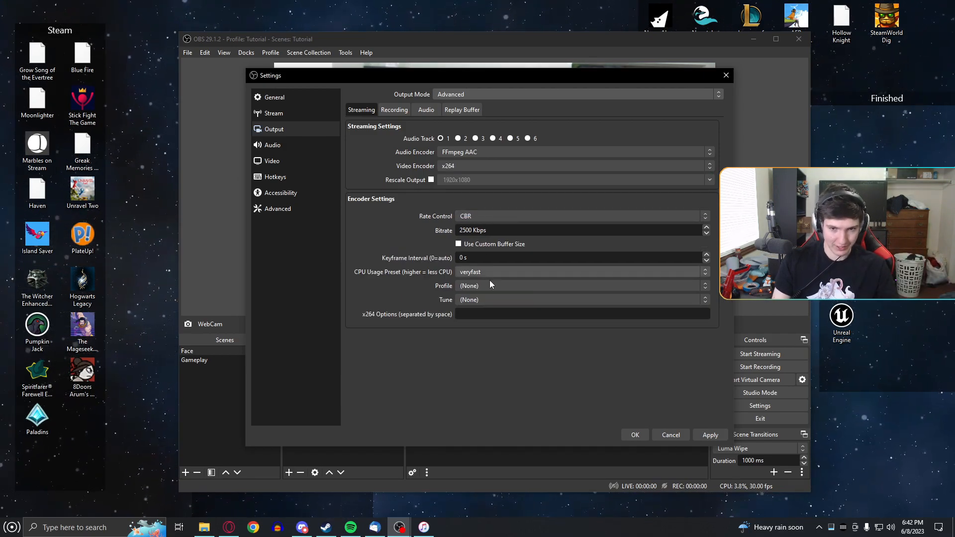
click(491, 165)
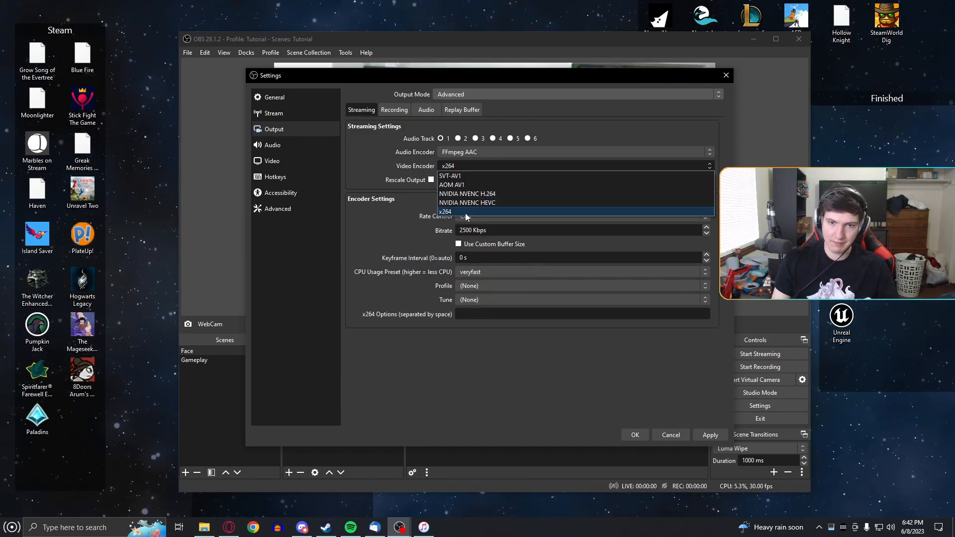
click(483, 195)
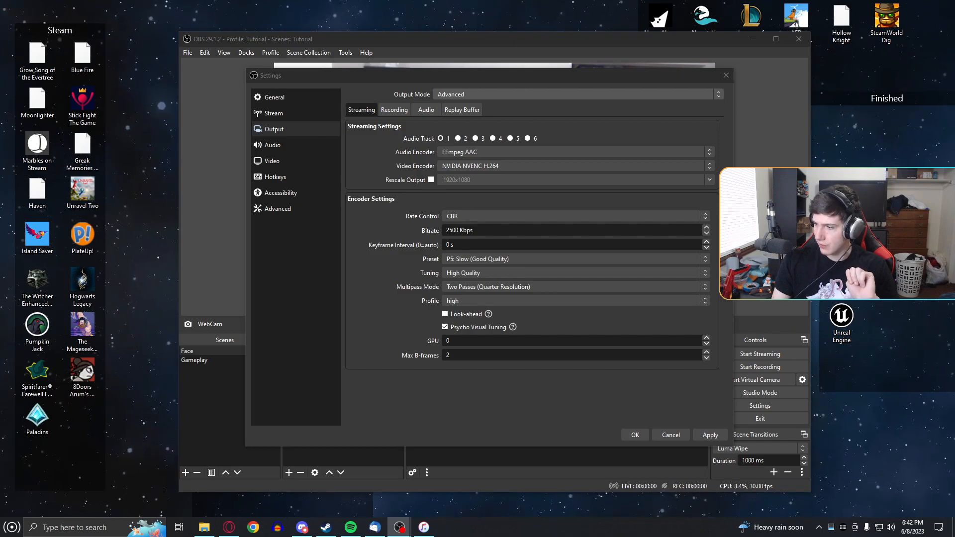
- Set the streaming encoder's bitrate to 4500 Kbps and its keyframe interval to 2 s
click(367, 227)
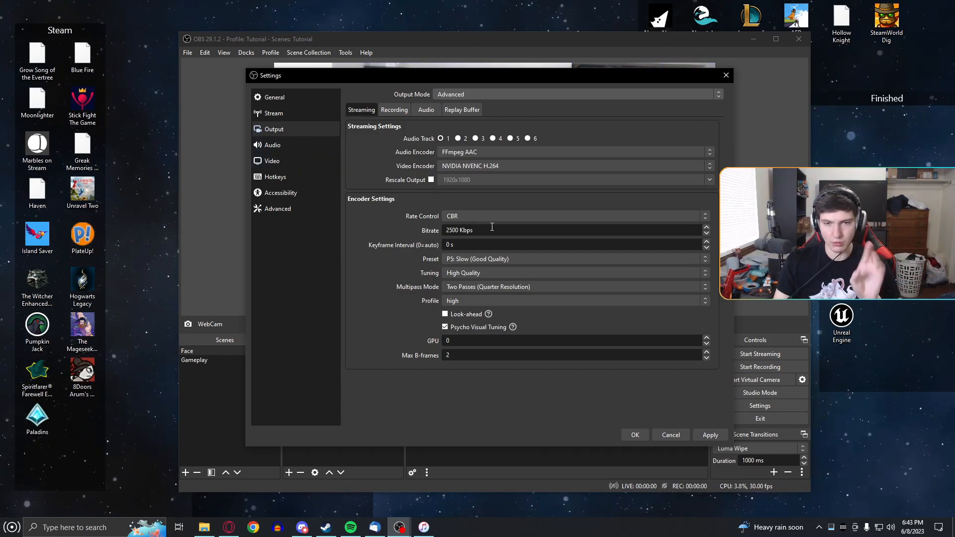
key(BackSpace)
text(4)
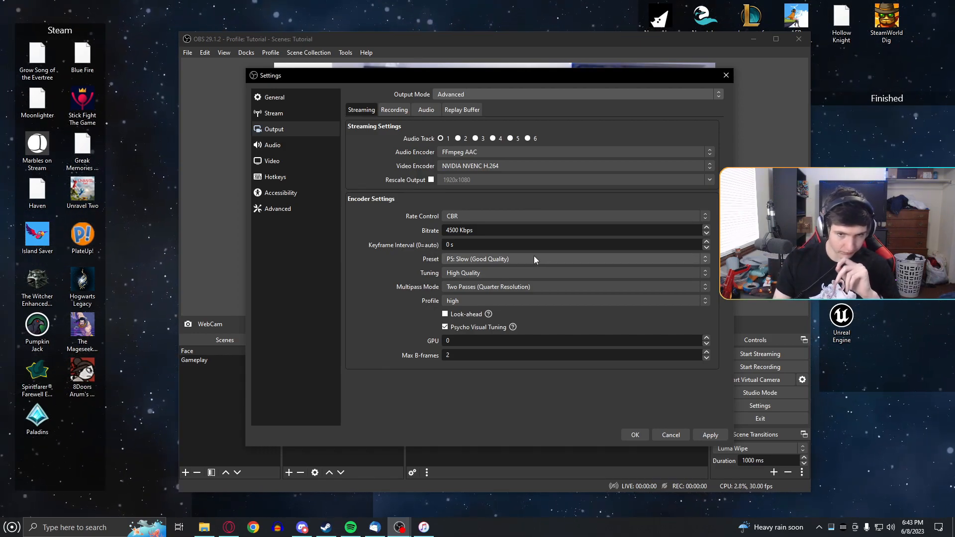
click(453, 246)
key(BackSpace)
text(2)
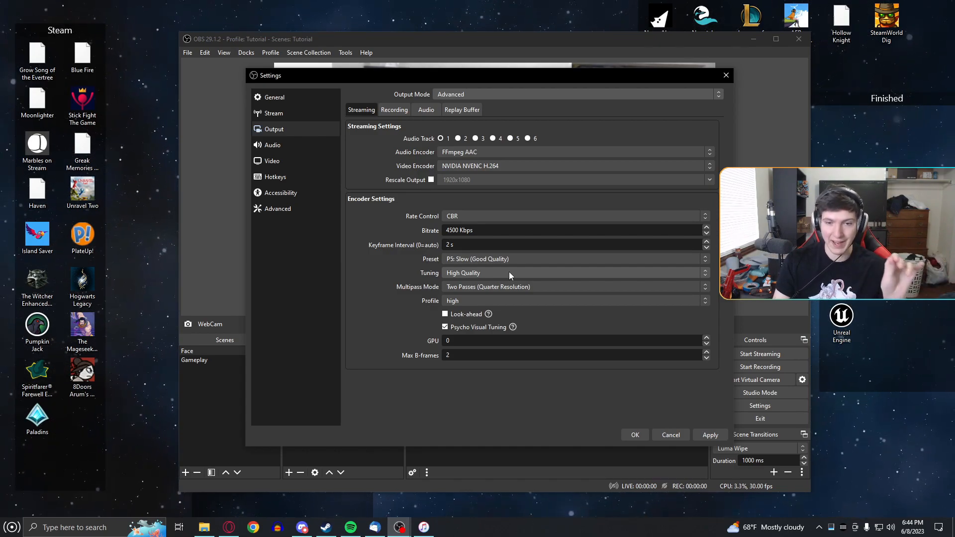
- Configure the streaming encoder with preset P4: Medium (Medium Quality), Low Latency tuning and Single Pass multipass mode, and apply the changes
click(532, 259)
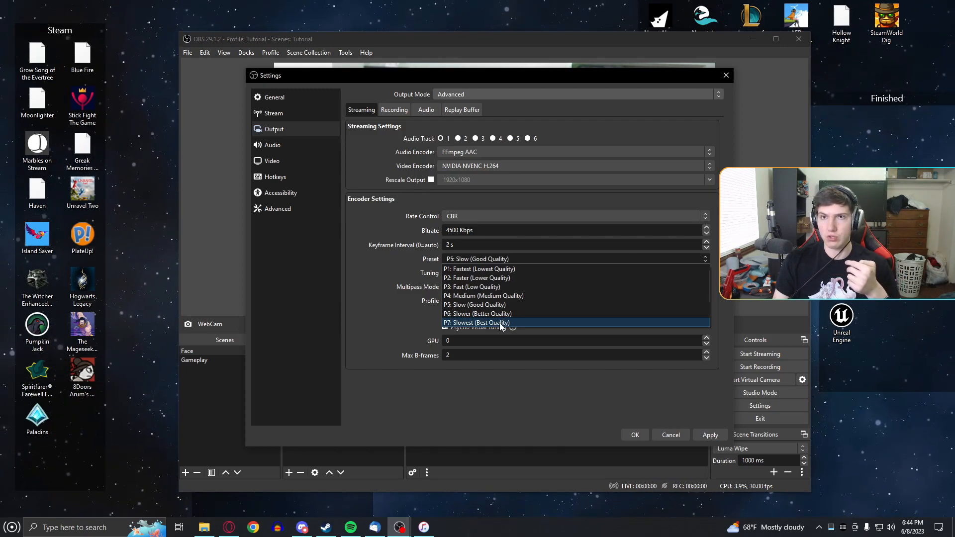
click(514, 297)
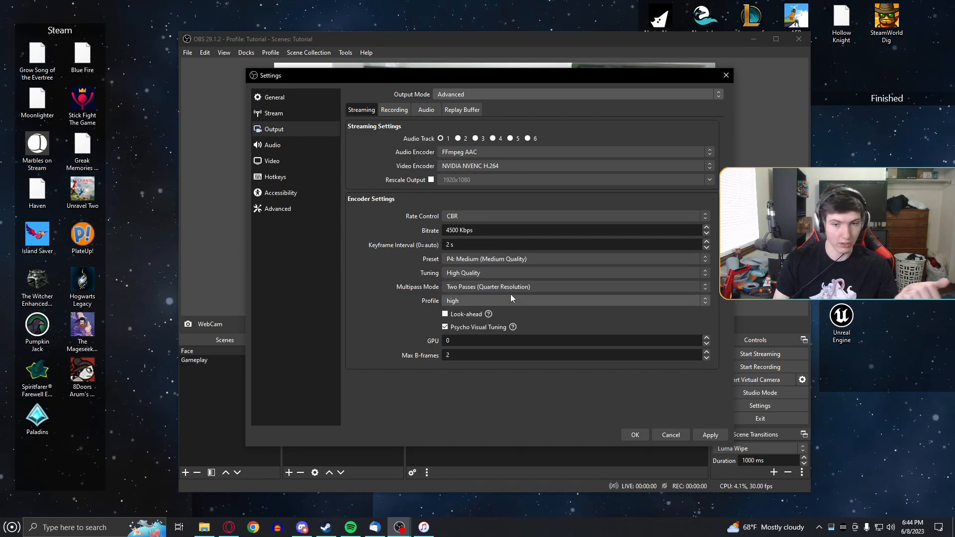
click(501, 273)
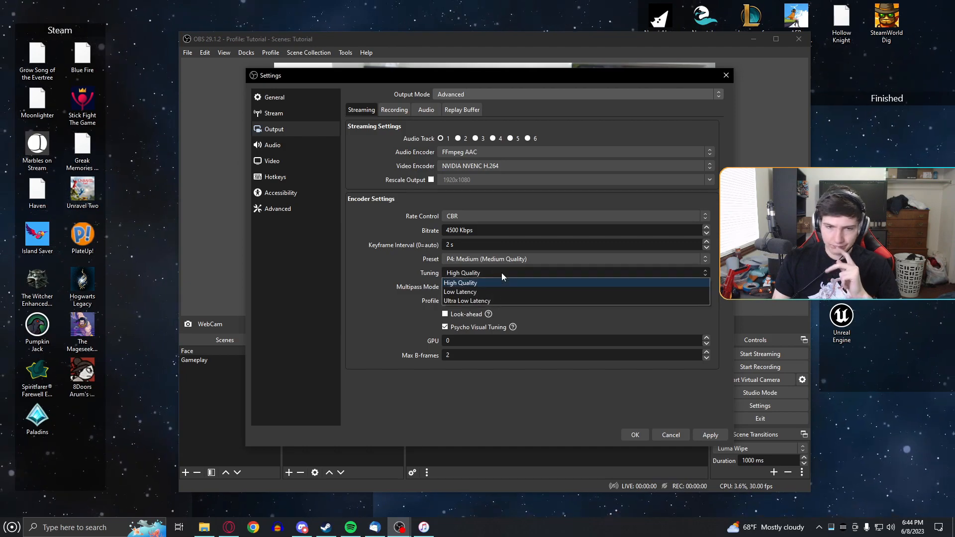
click(476, 293)
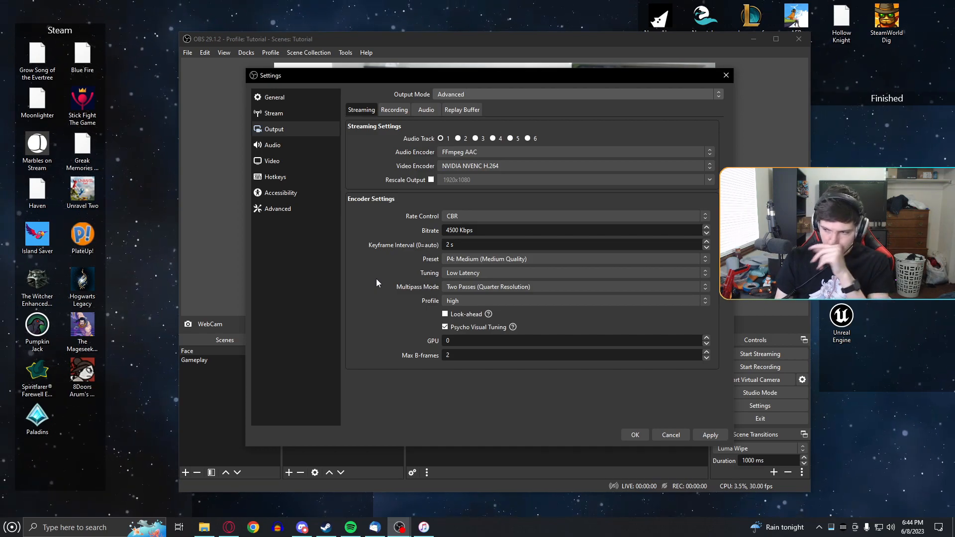
click(564, 288)
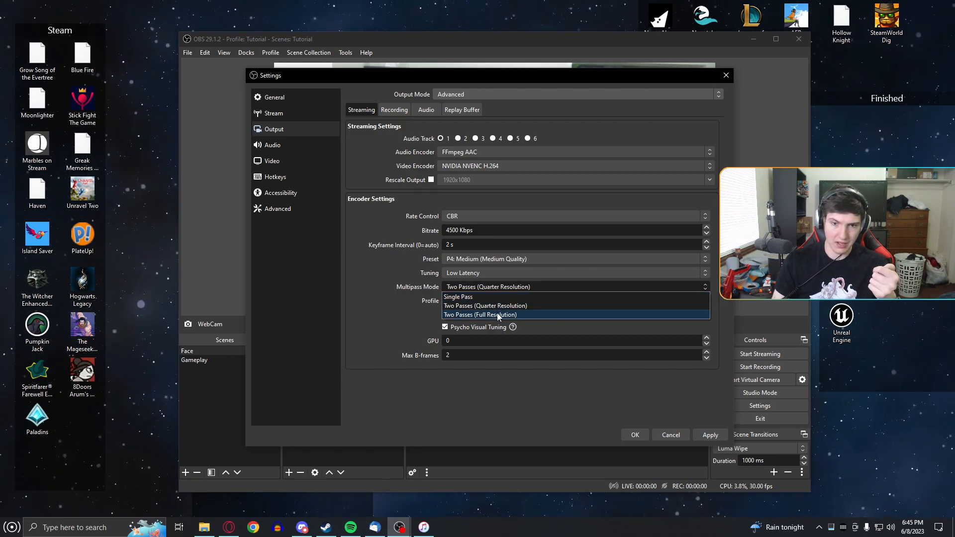
click(477, 297)
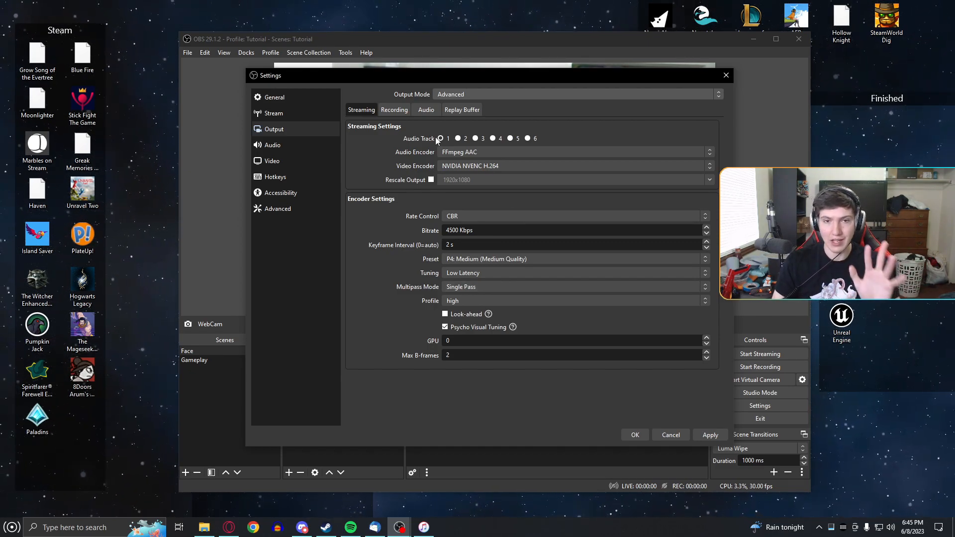
click(396, 110)
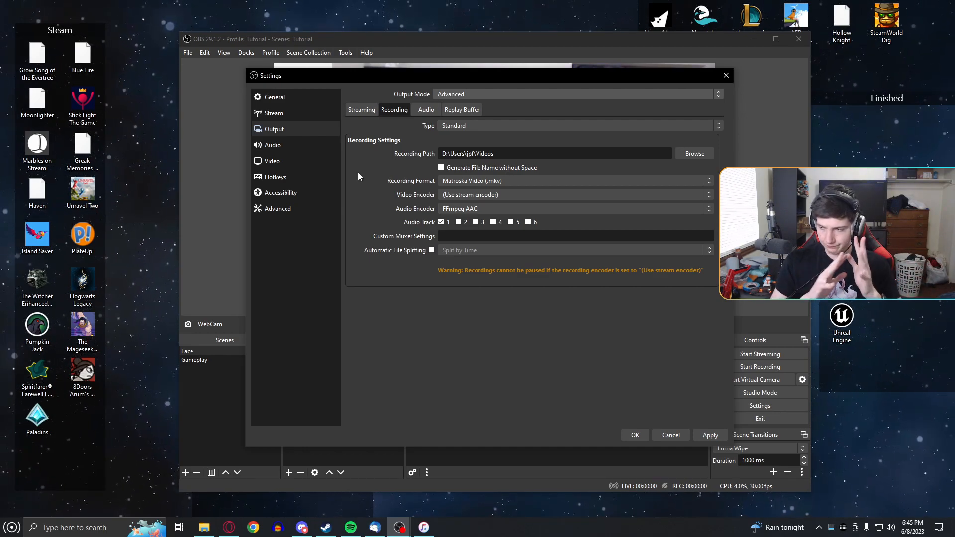
click(711, 435)
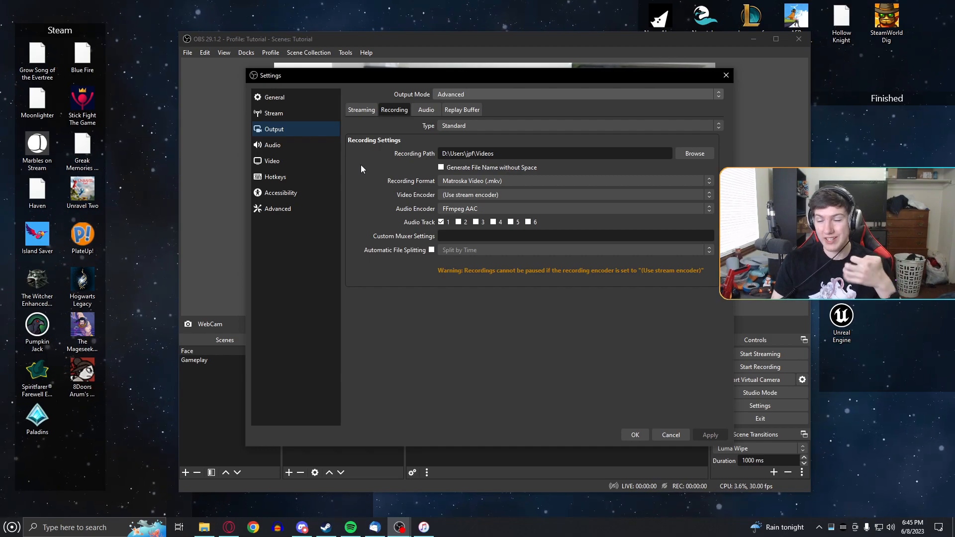
- Try MPEG-4 (.mp4), QuickTime (.mov) and Flash Video (.flv) as the recording format, and return to Matroska Video (.mkv)
click(532, 182)
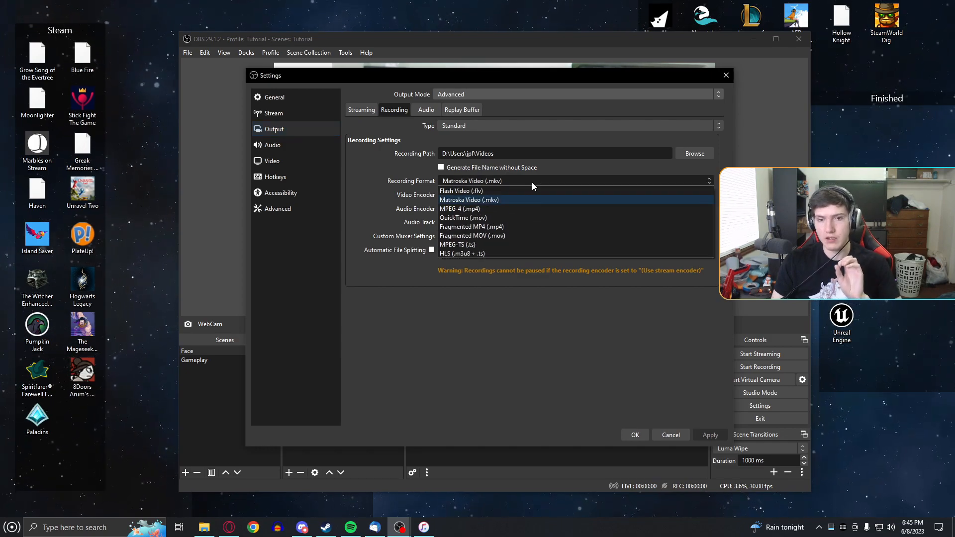
click(479, 207)
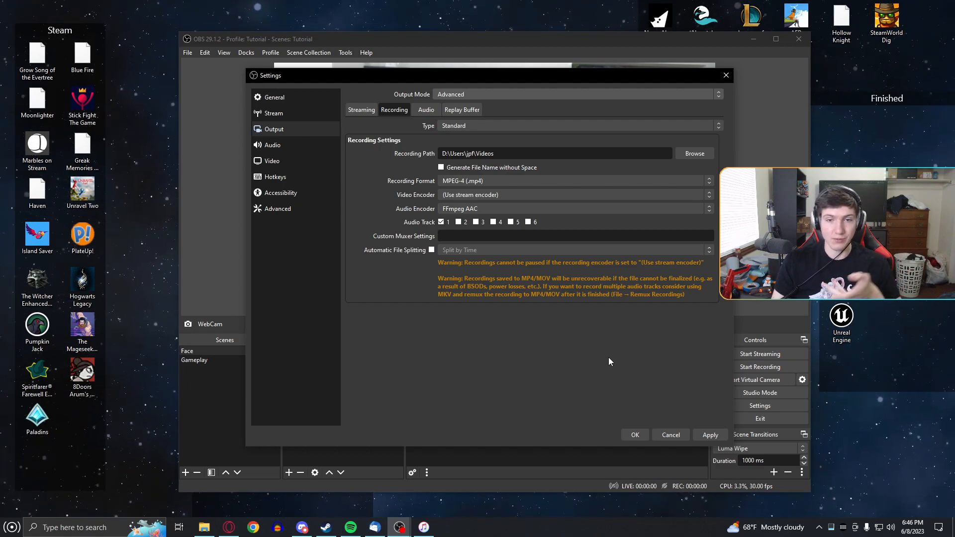
click(542, 182)
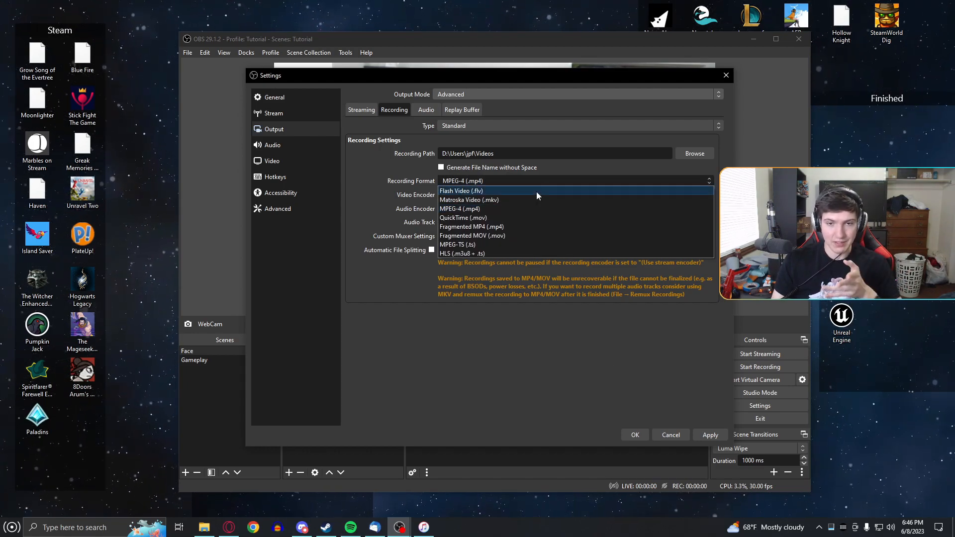
click(520, 219)
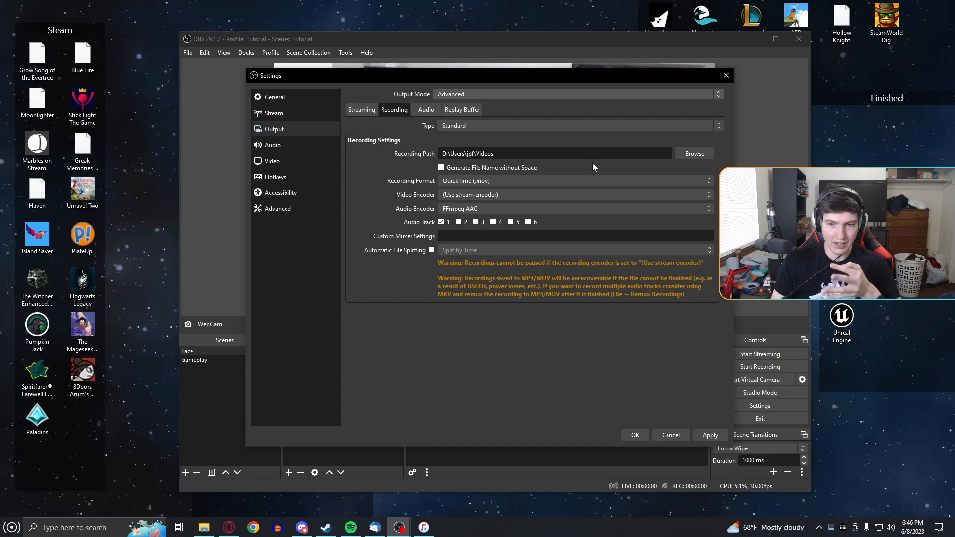
click(518, 181)
click(492, 192)
click(515, 181)
click(509, 199)
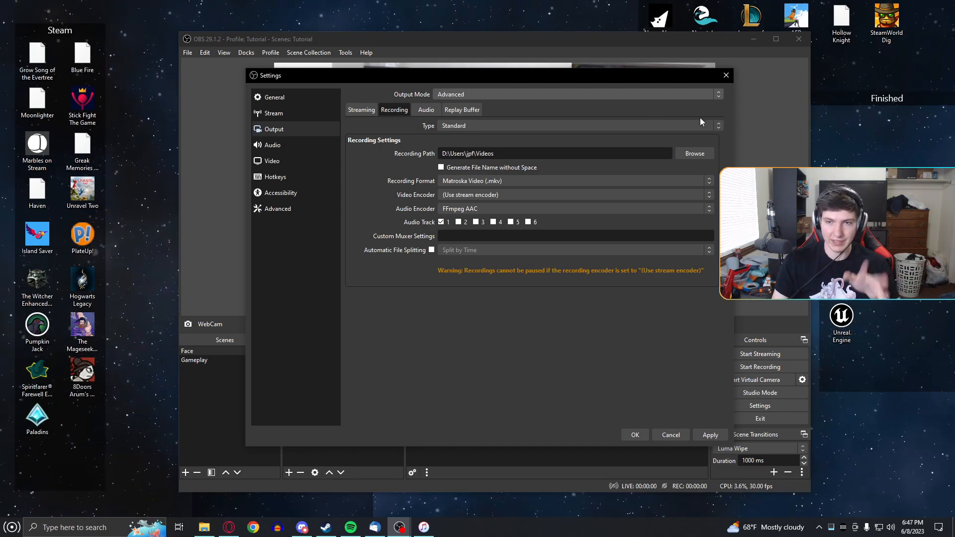
- Set the recording video encoder to NVIDIA NVENC H.264, keeping the Standard recording type
click(676, 125)
click(395, 127)
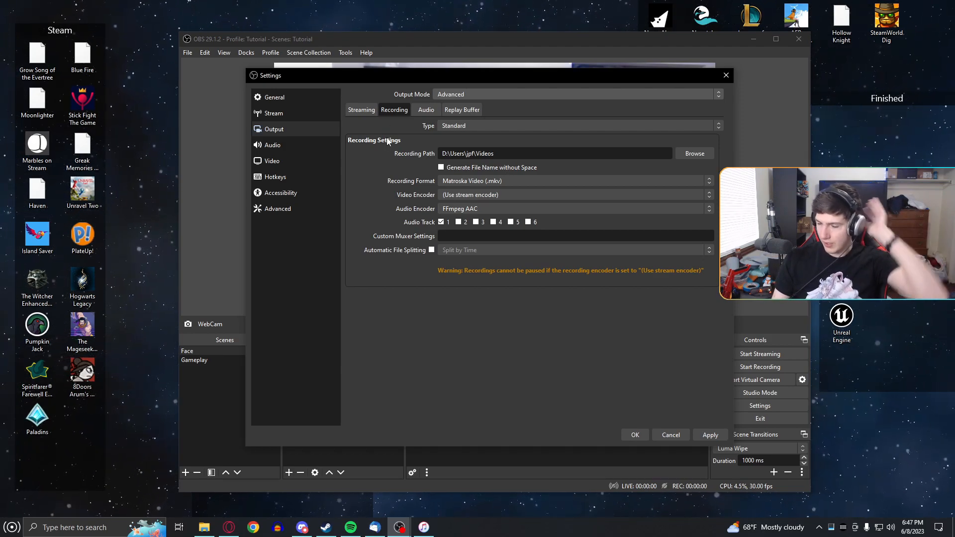
click(549, 195)
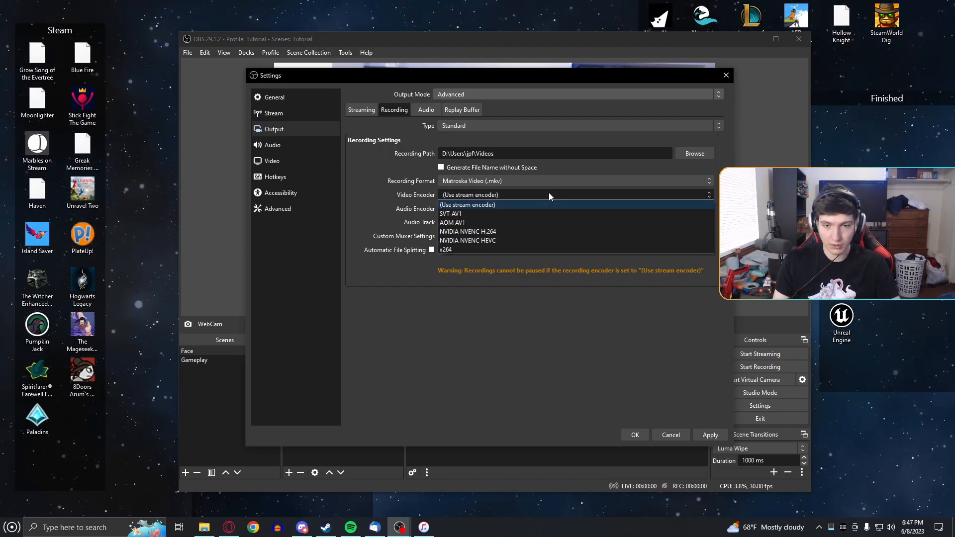
click(496, 230)
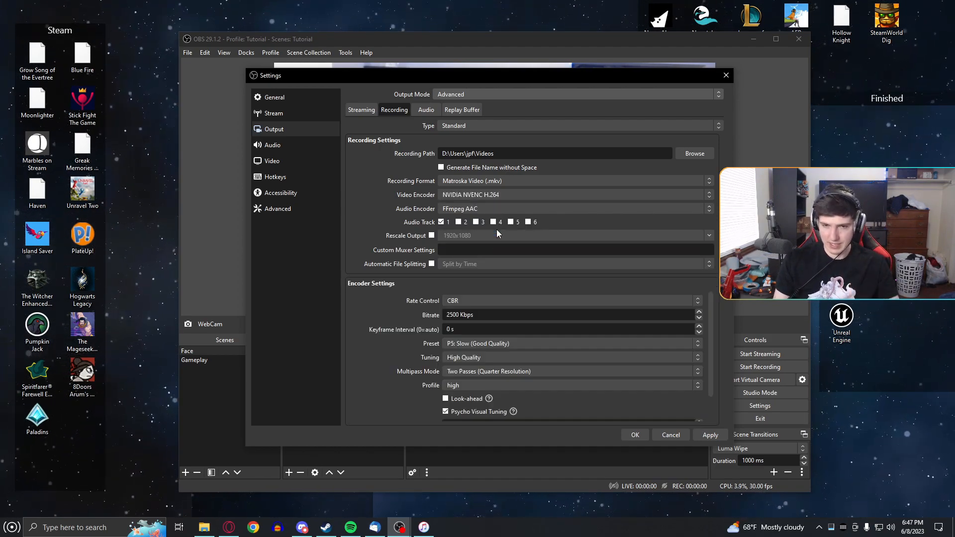
- Set the recording encoder's rate control to CQP
click(358, 108)
click(396, 111)
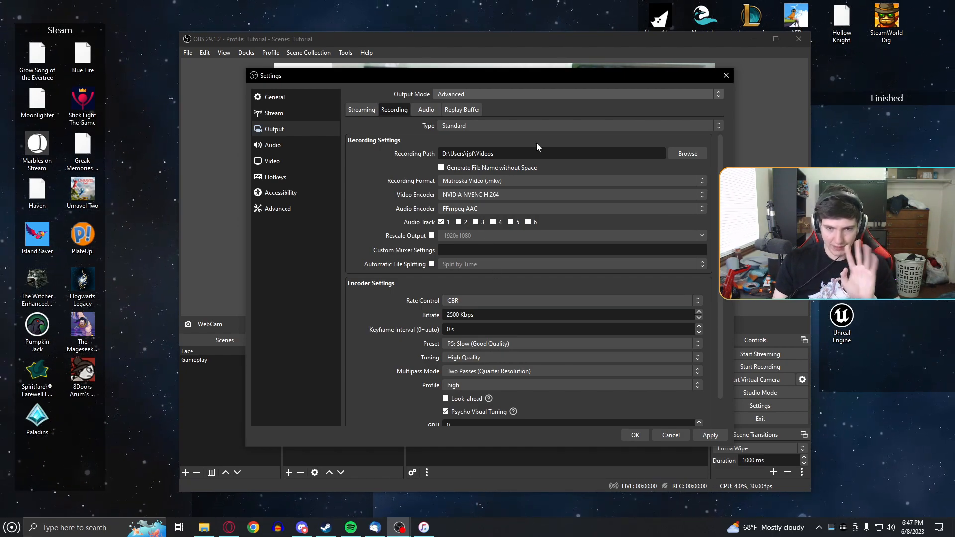
click(509, 303)
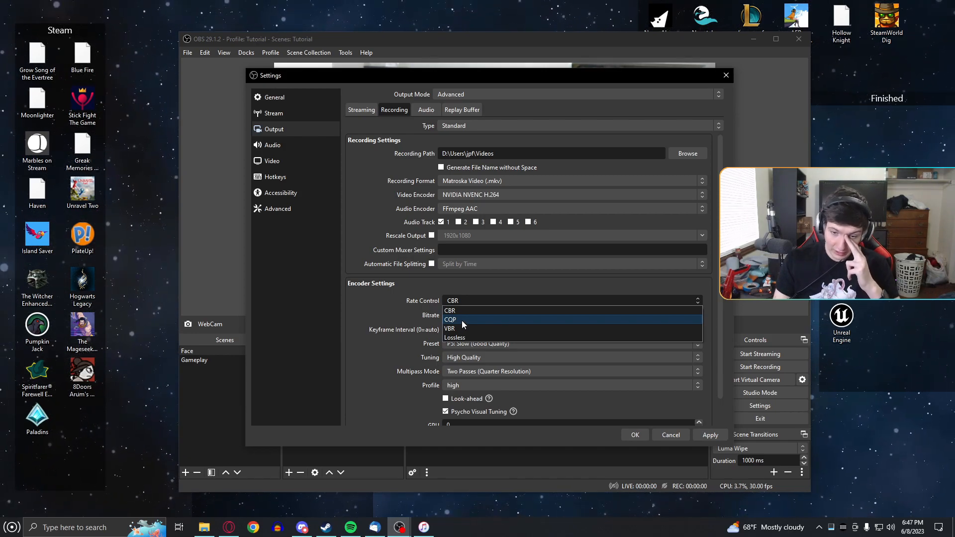
click(462, 320)
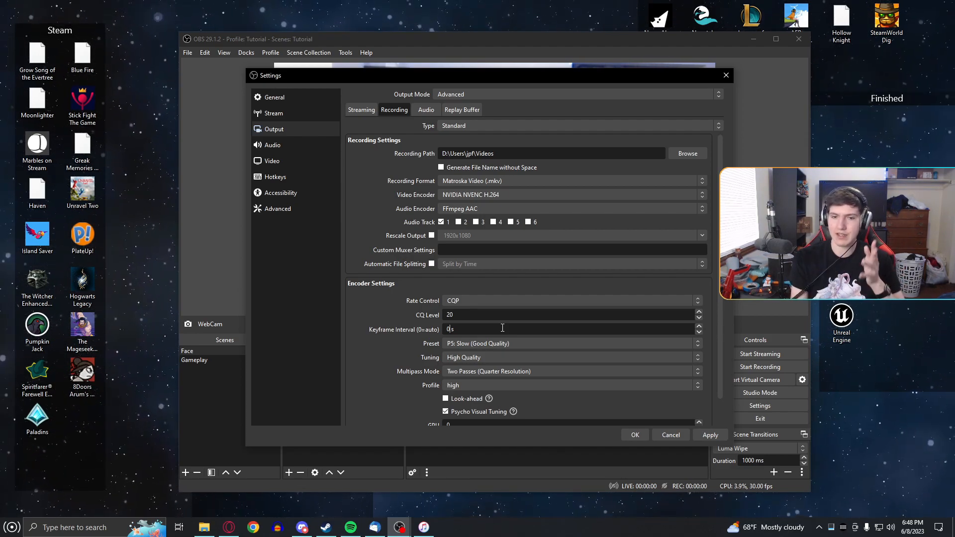
- Set the recording encoder's keyframe interval to 2 s and apply the changes
click(481, 326)
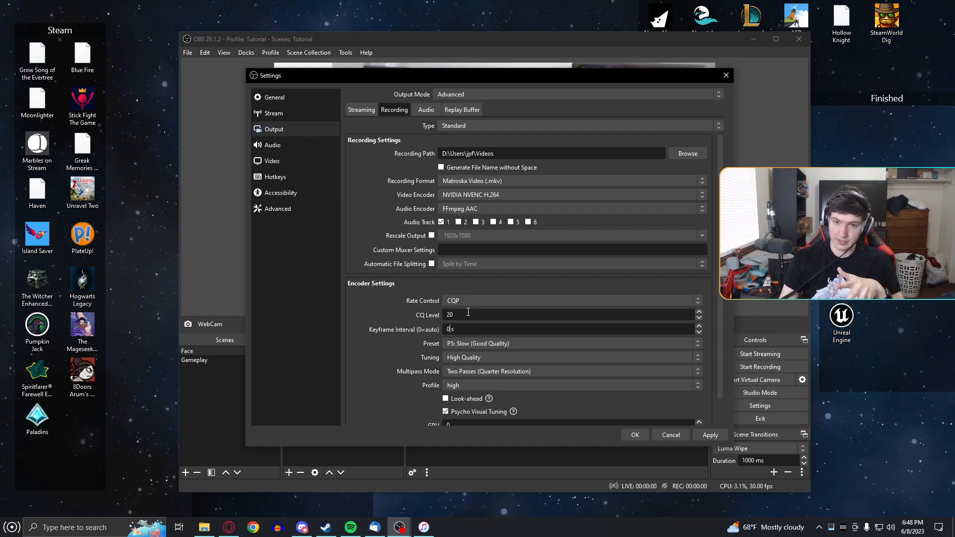
click(531, 344)
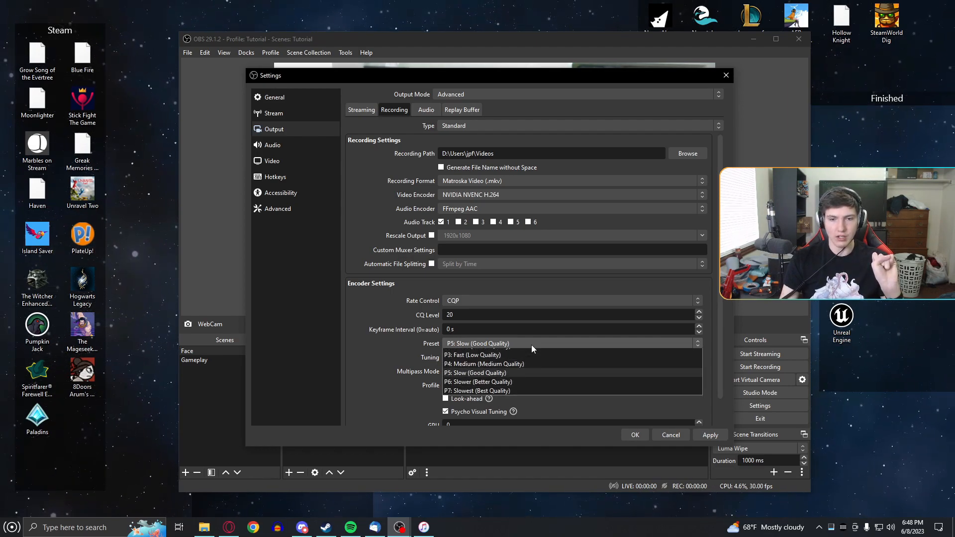
click(385, 357)
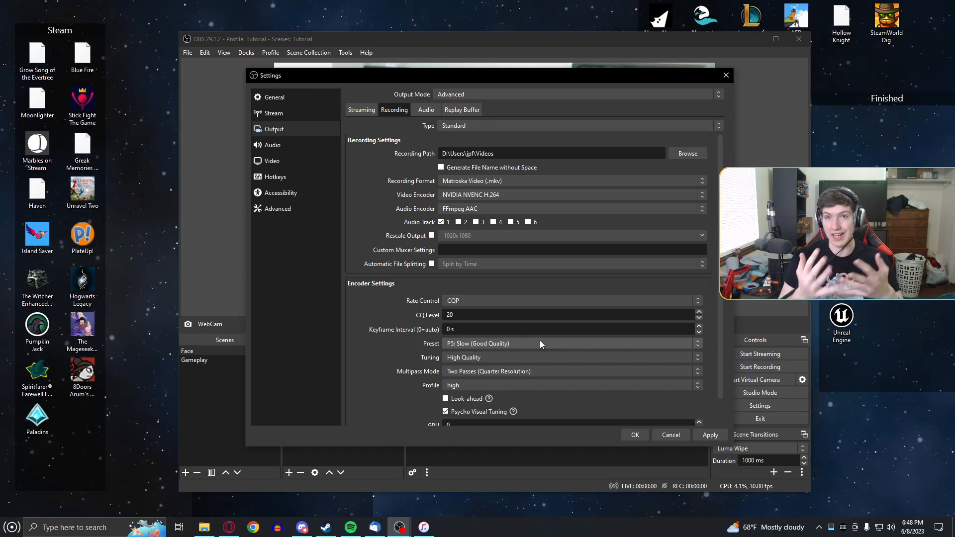
double_click(450, 329)
text(2)
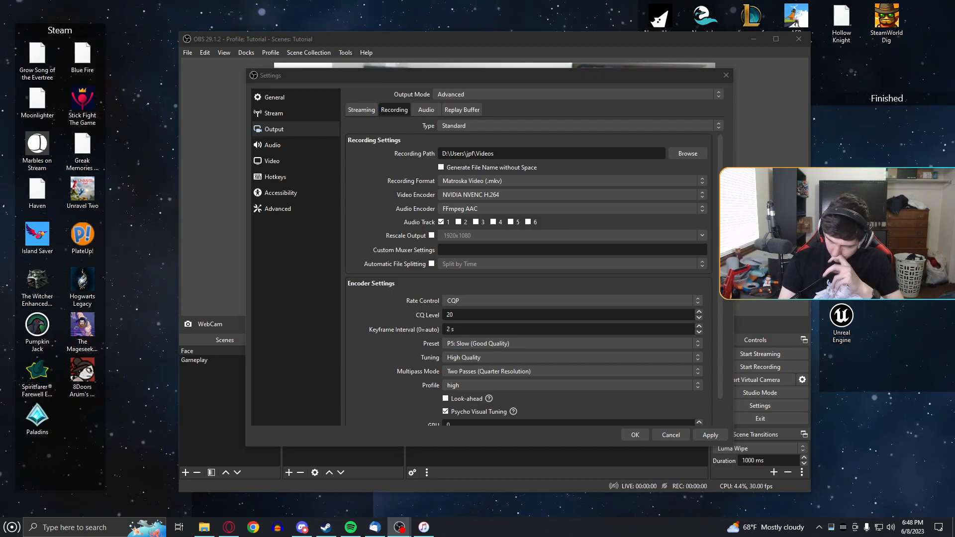
drag(718, 333, 711, 378)
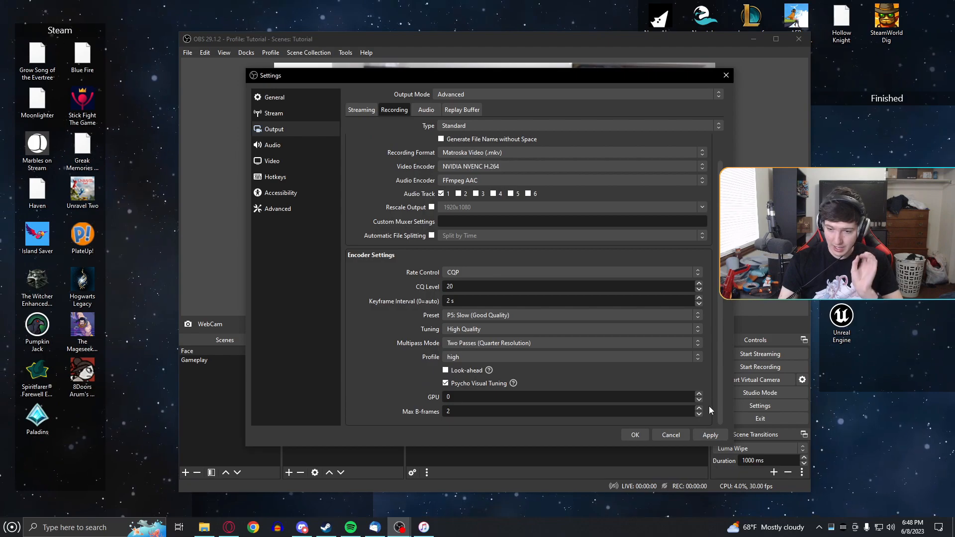
click(710, 435)
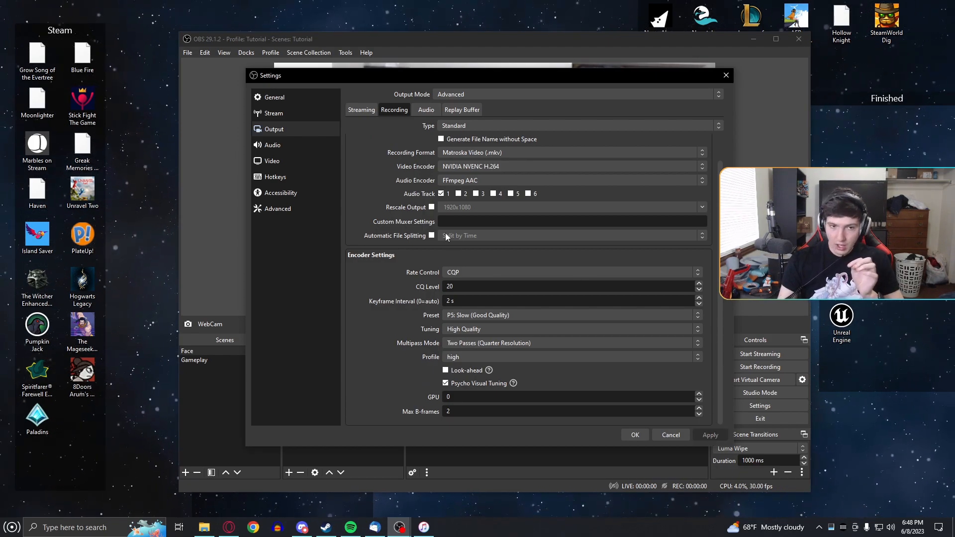
- Review the general settings, including the output, snapping and projector options, and check the recording output, video and audio settings
click(293, 100)
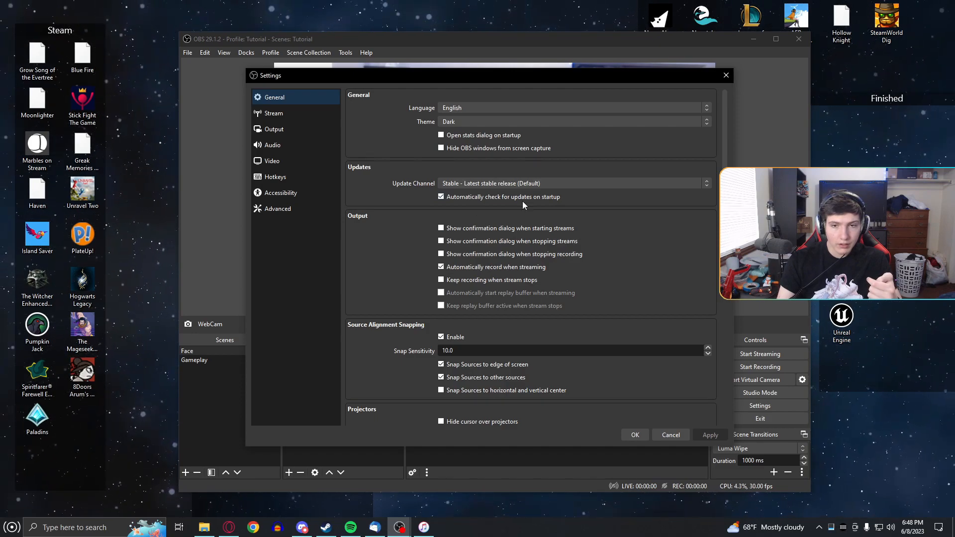
scroll(500, 202, down, 3)
scroll(715, 294, down, 5)
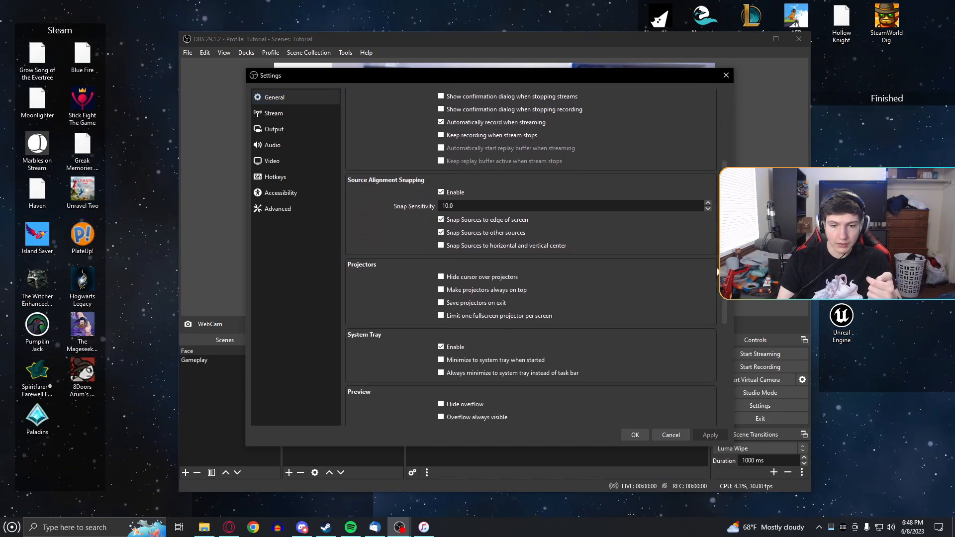
scroll(716, 278, up, 8)
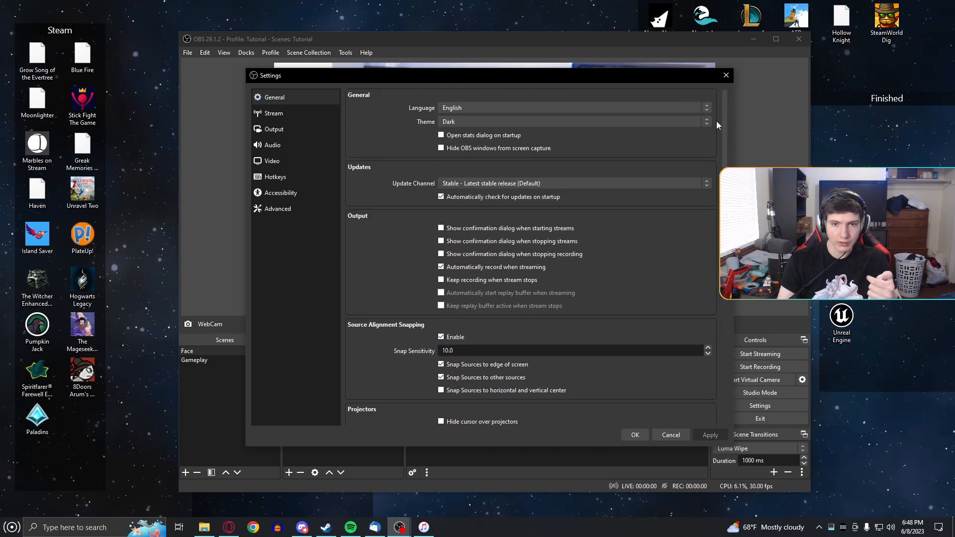
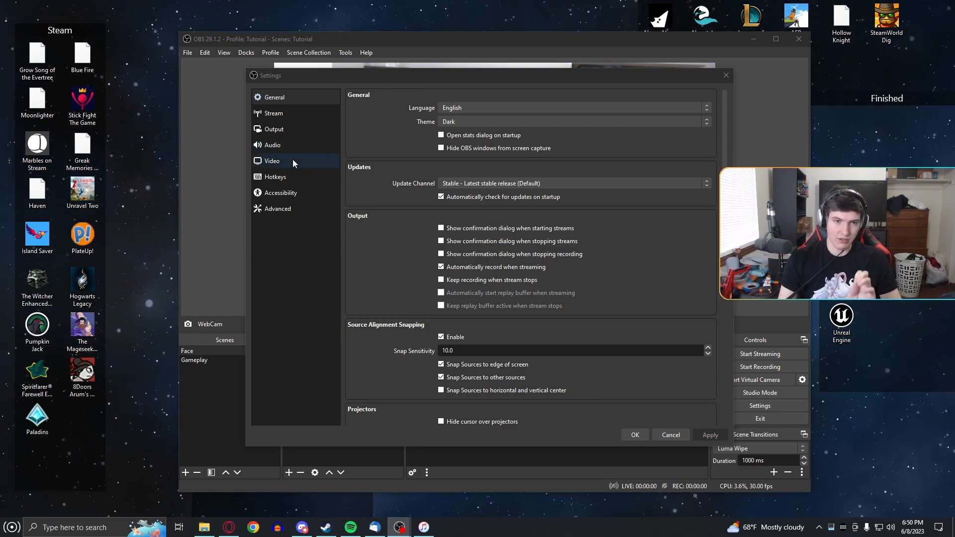
click(295, 132)
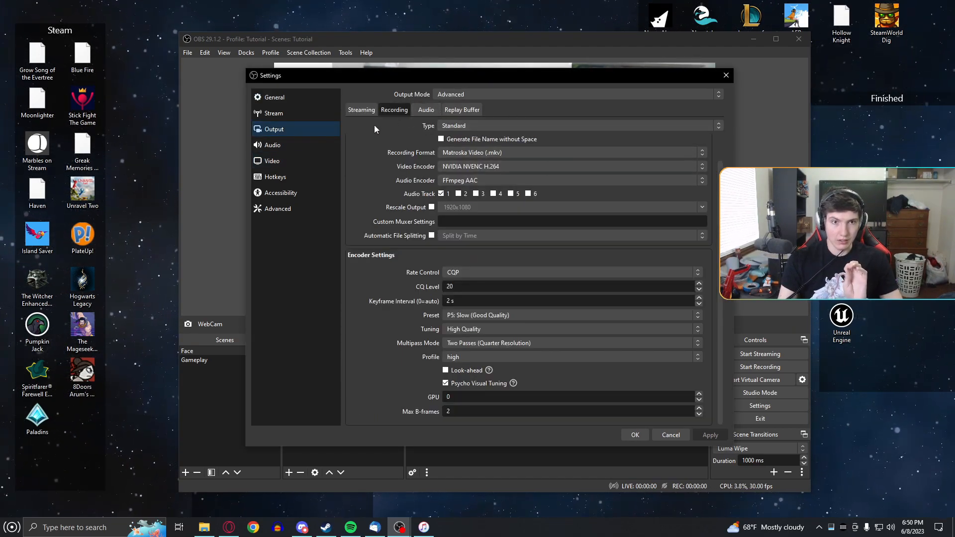
click(288, 159)
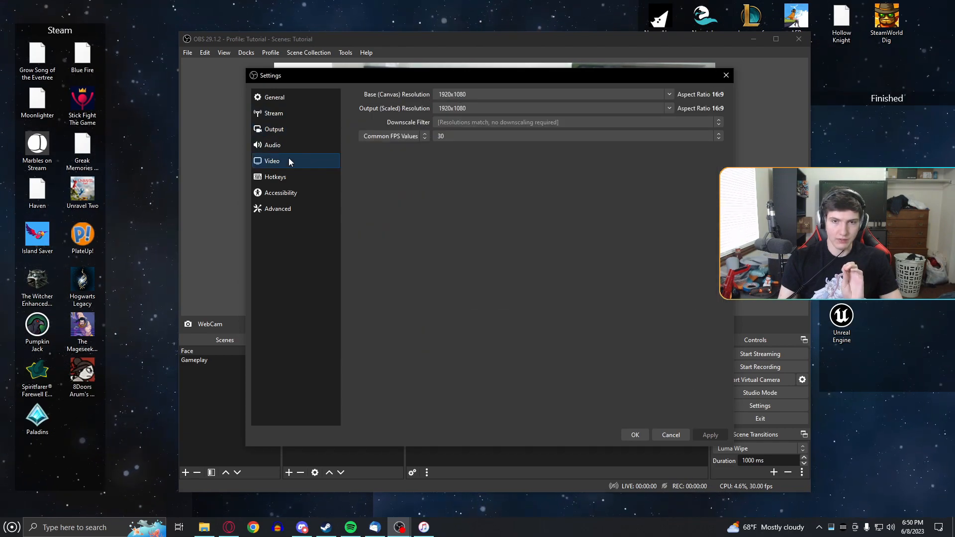
click(288, 144)
- Set the recording path to the Videos To Move folder on the C: drive and apply the change
click(292, 133)
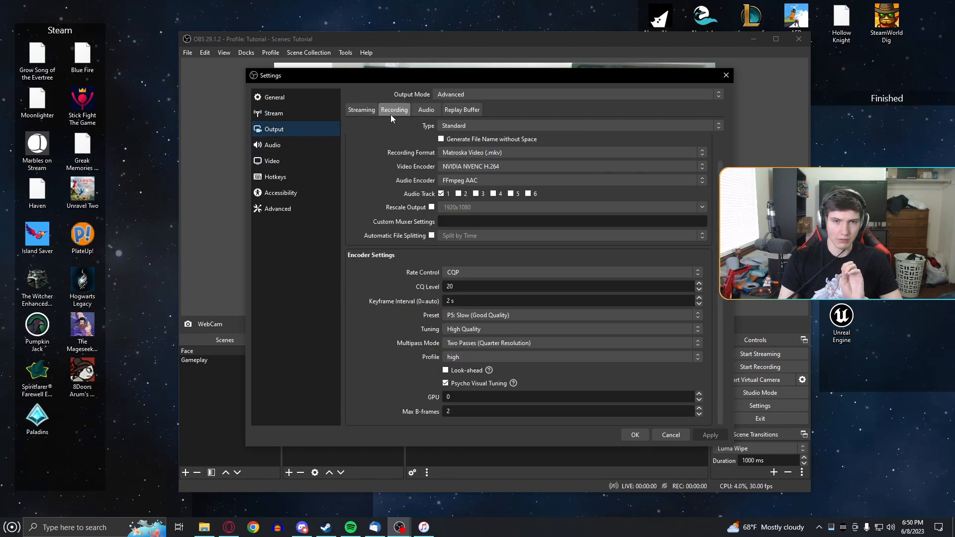
scroll(715, 136, up, 2)
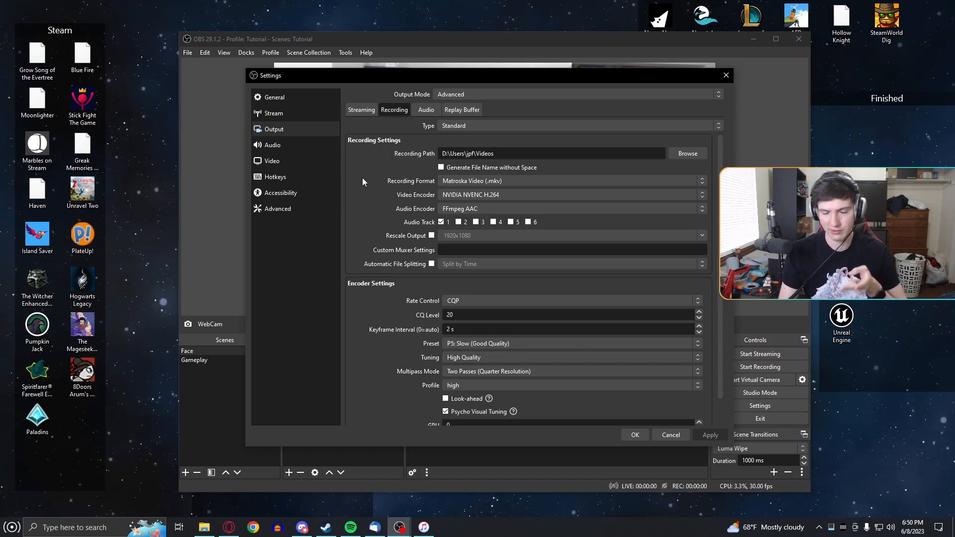
click(705, 152)
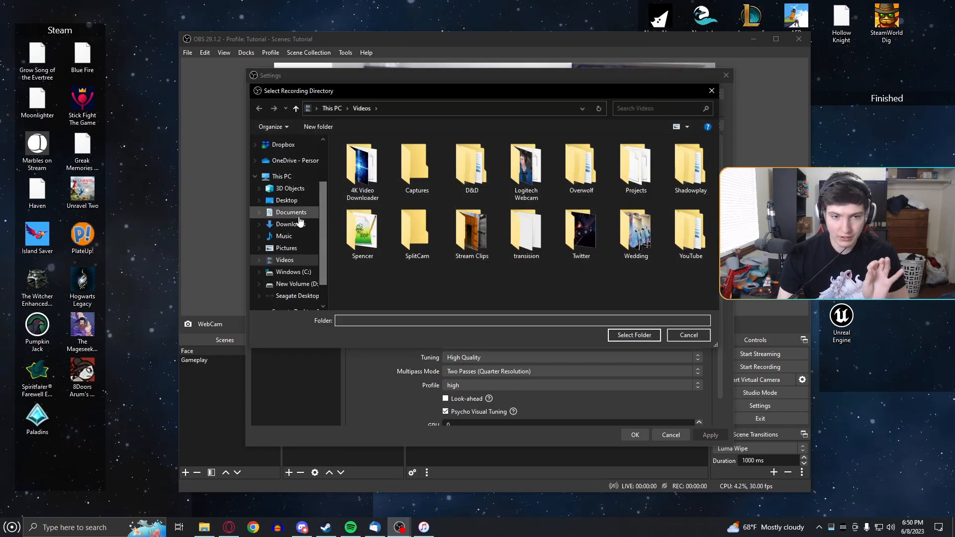
click(293, 272)
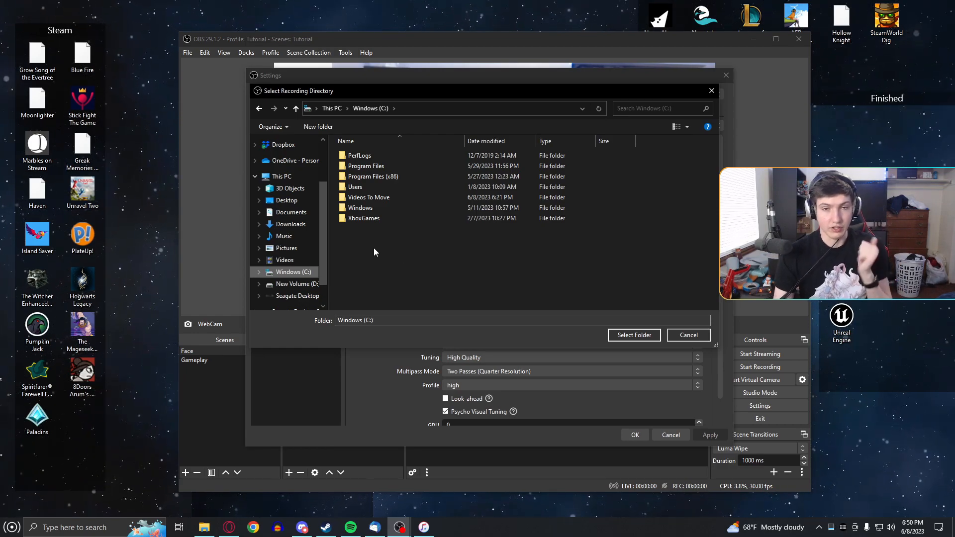
click(380, 198)
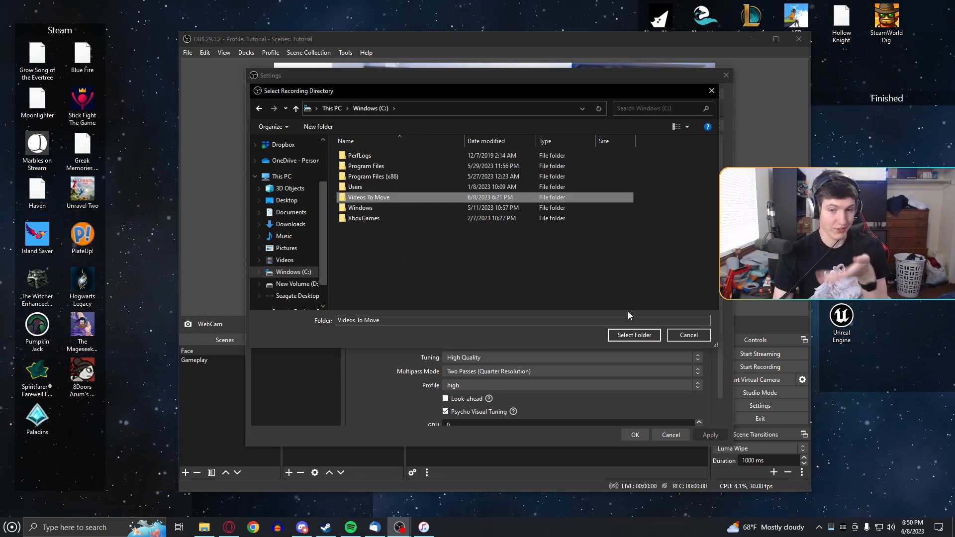
click(629, 336)
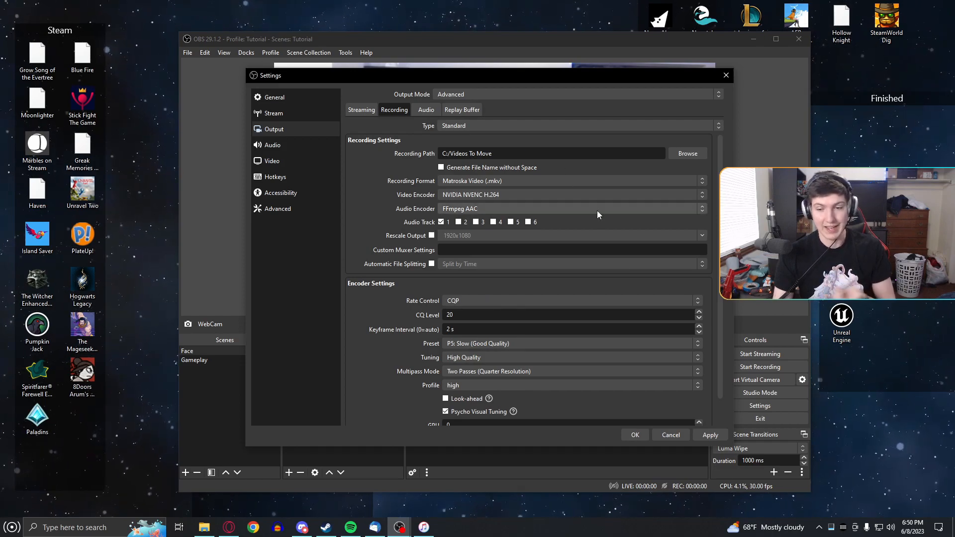
click(710, 434)
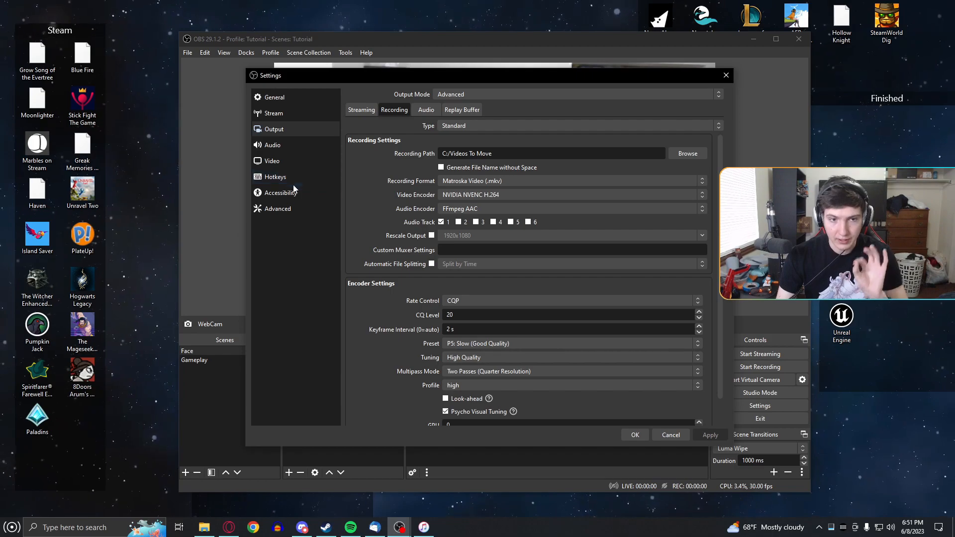
- Enable automatic remuxing of recordings to mp4 in the advanced settings, apply the change and close the settings
click(290, 213)
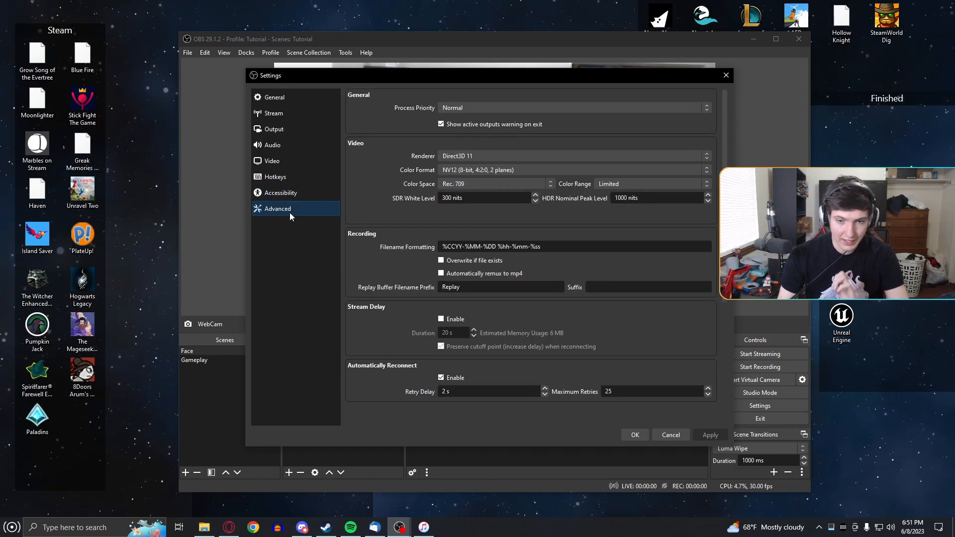
click(441, 273)
click(709, 435)
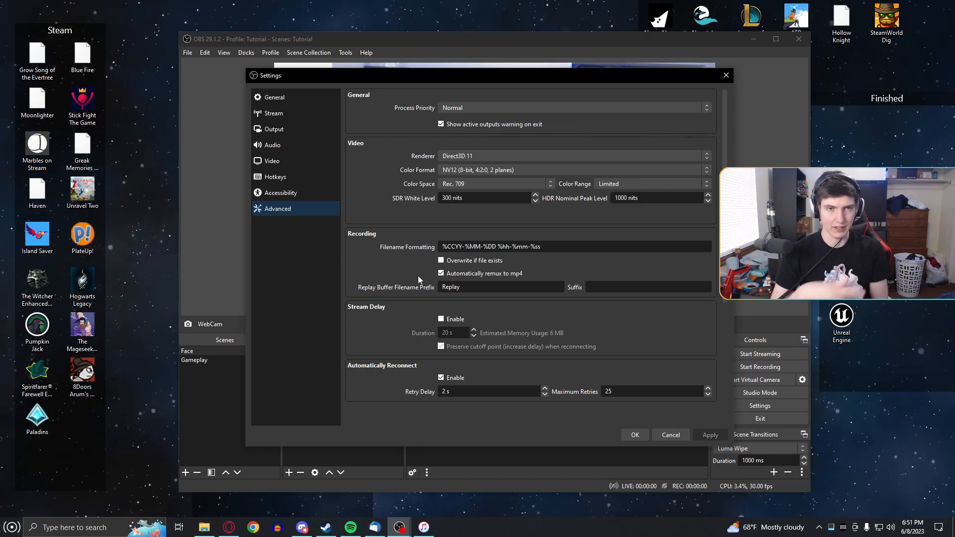
click(638, 434)
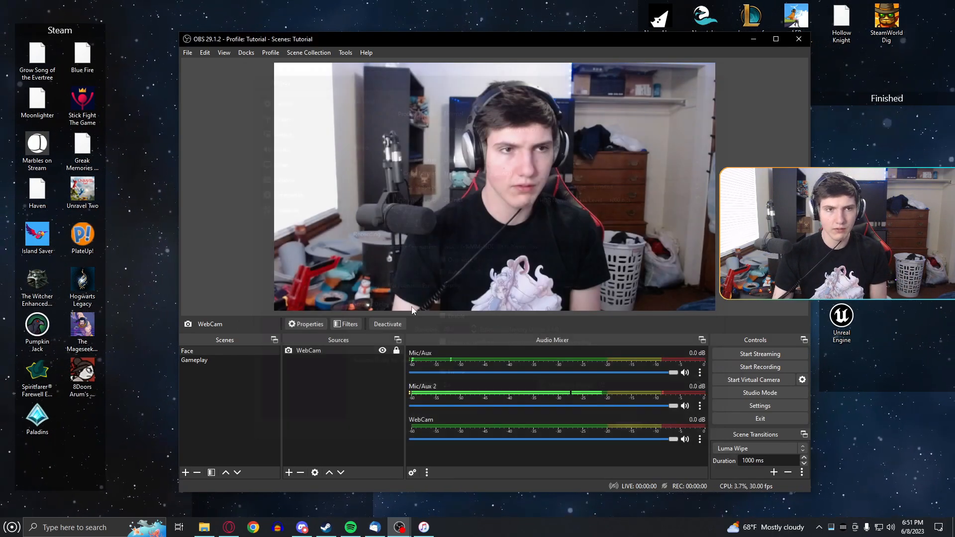
- Examine the Remux Recordings dialog for converting existing recordings manually, and close it without adding a file
click(210, 55)
mouse_move(195, 53)
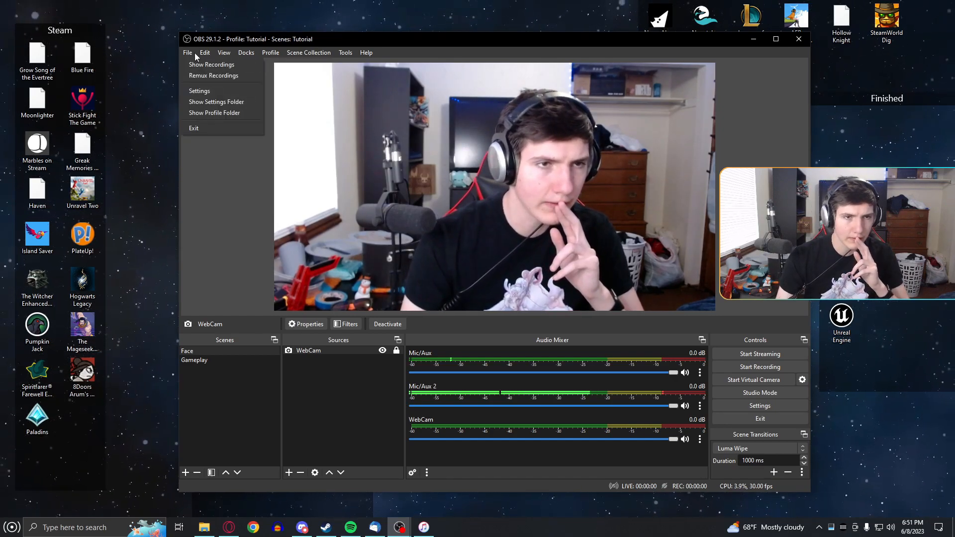
click(213, 79)
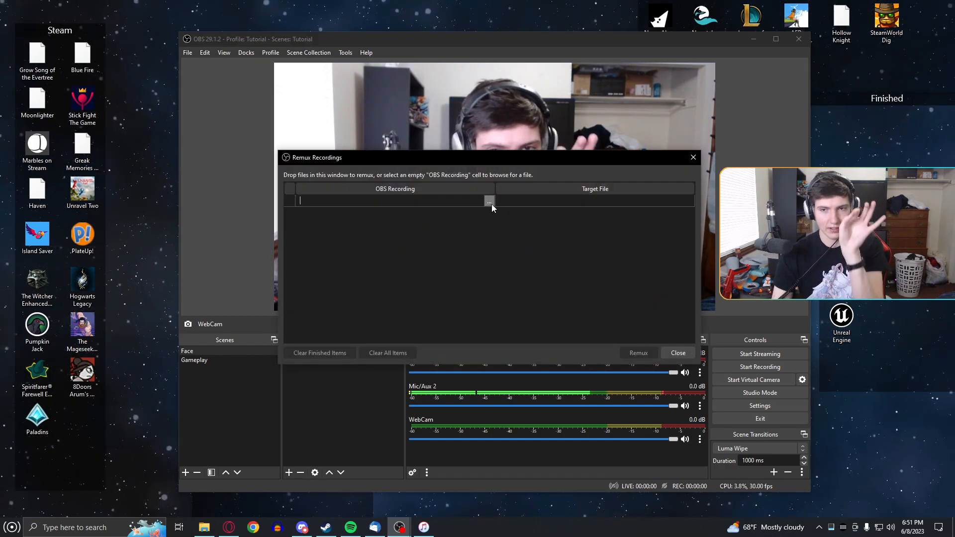
click(678, 353)
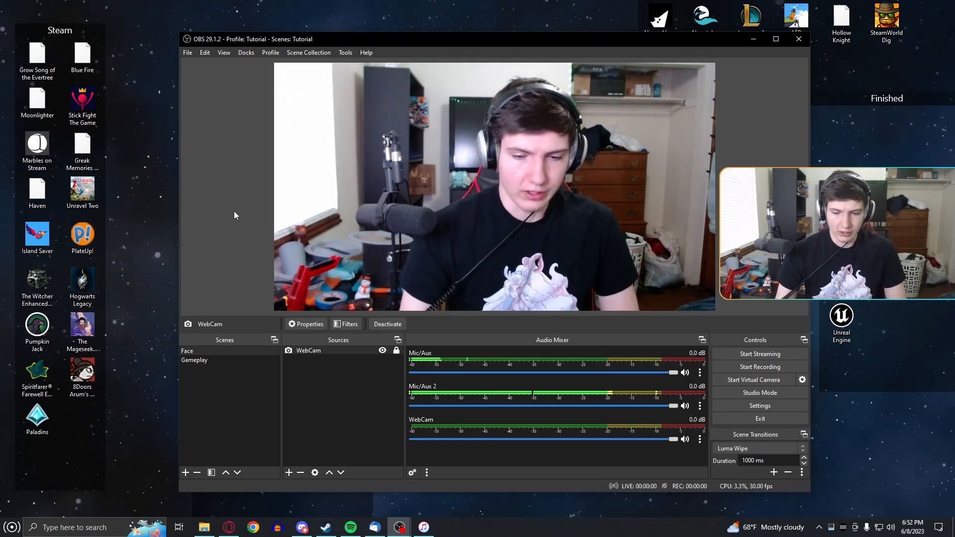
- Switch to the Gameplay scene and review the output, stream, general, accessibility and advanced settings
click(227, 359)
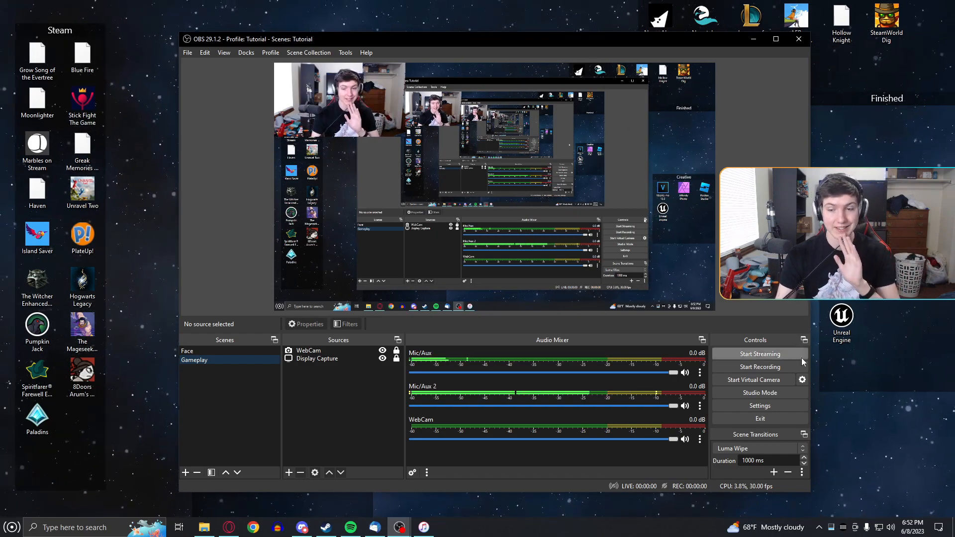
click(760, 405)
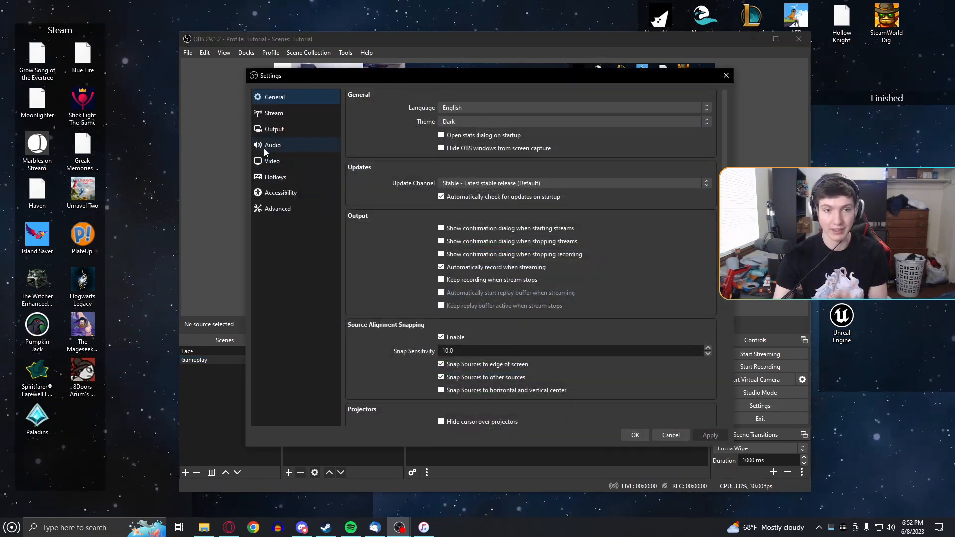
click(275, 130)
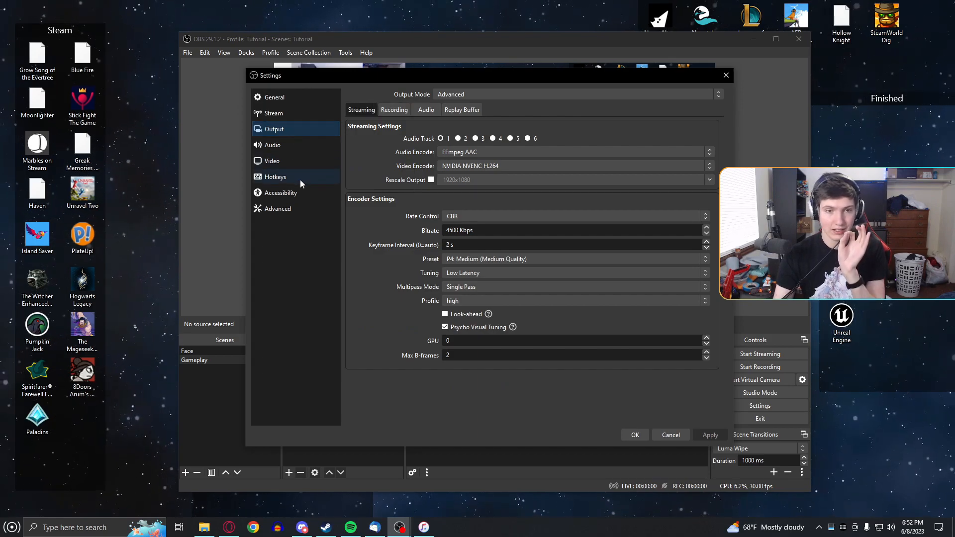
click(281, 119)
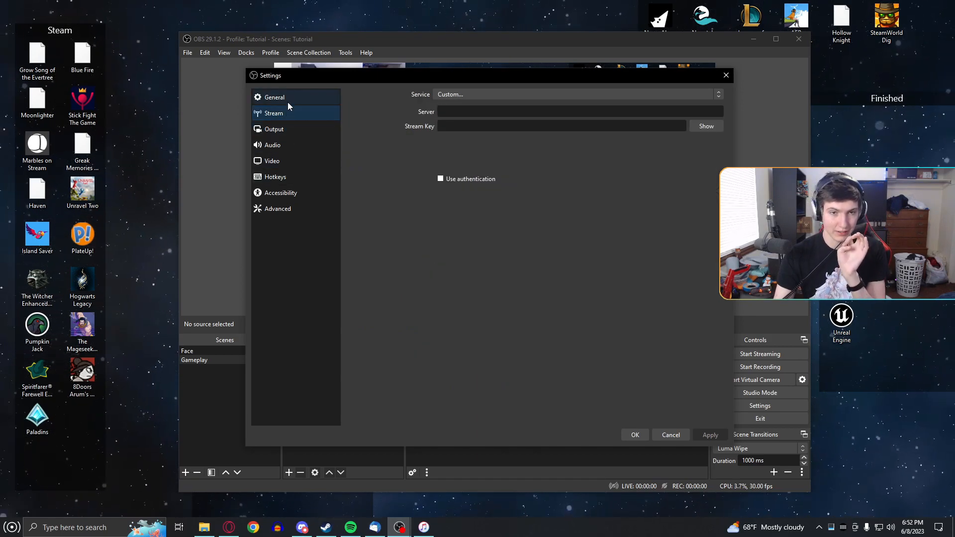
click(287, 101)
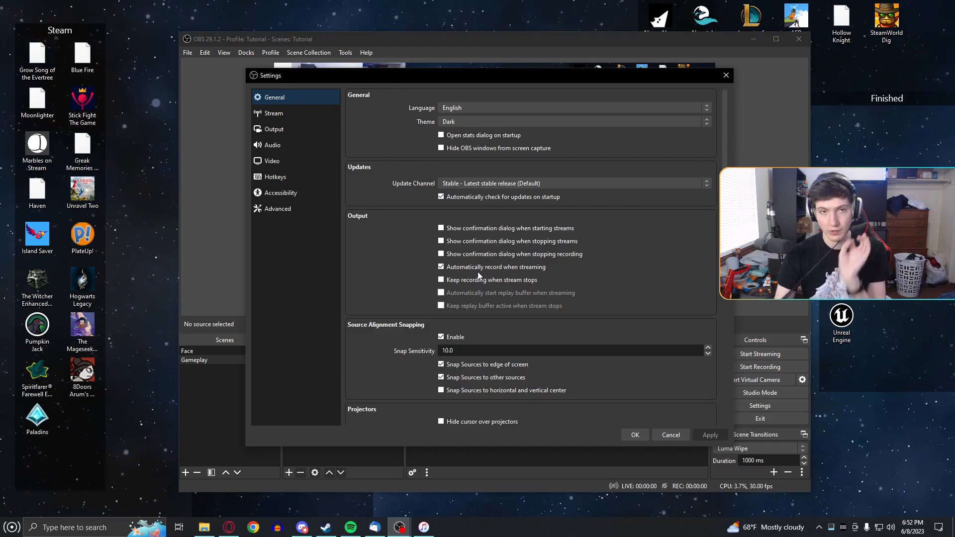
click(294, 194)
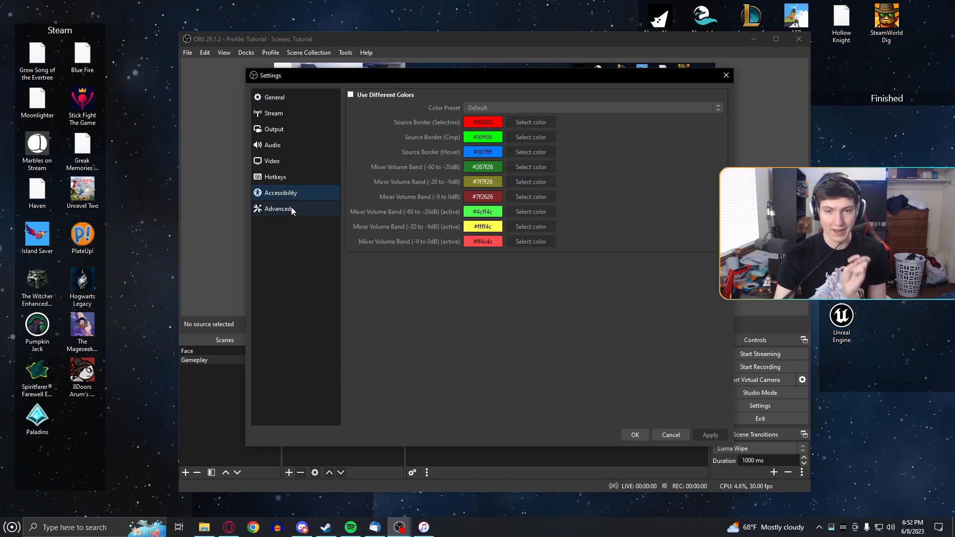
click(291, 208)
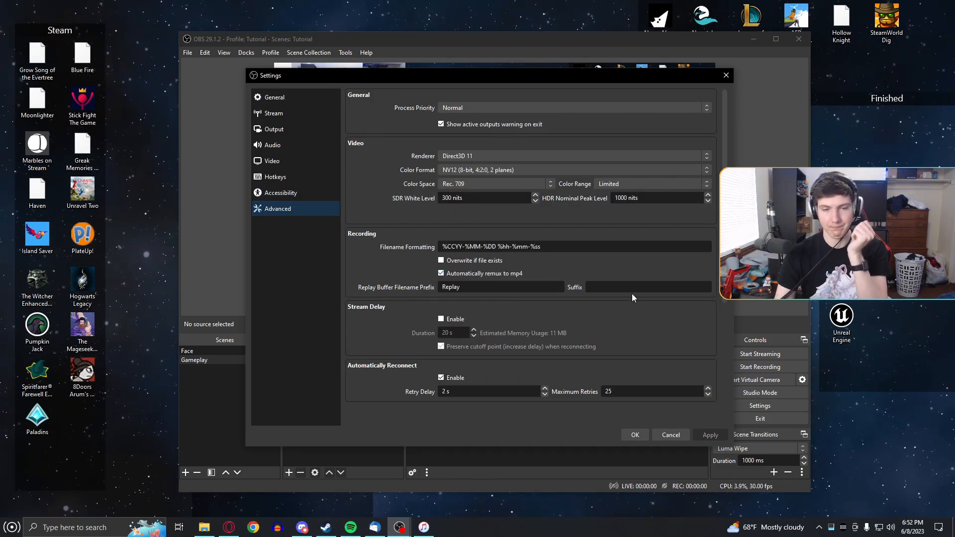
- Set the streaming encoder's bitrate to 6000 Kbps in the output settings and apply the change
click(278, 161)
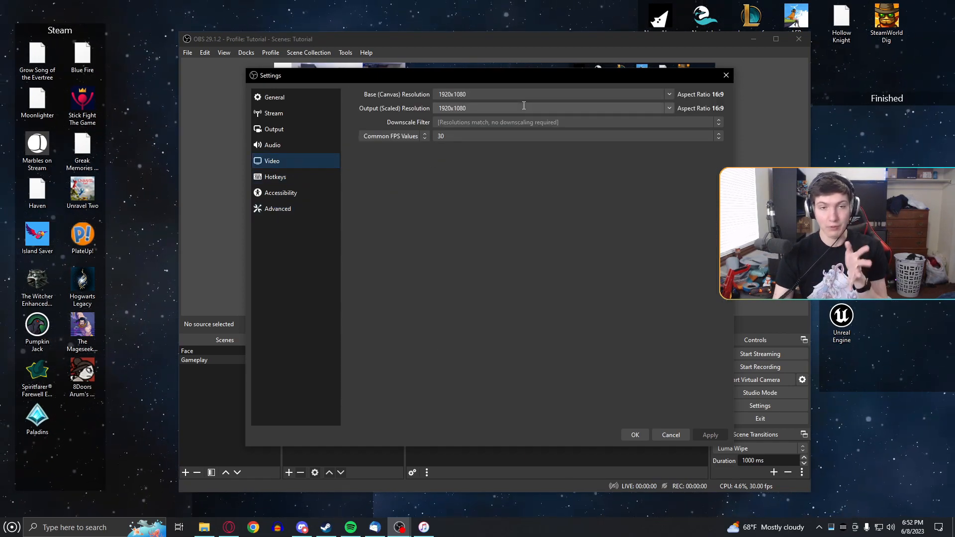
click(284, 143)
click(301, 131)
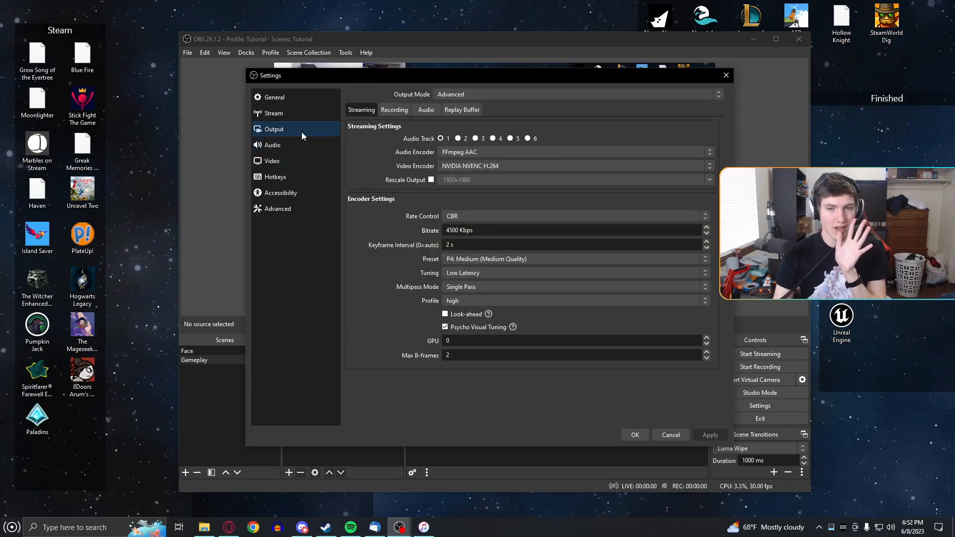
click(451, 230)
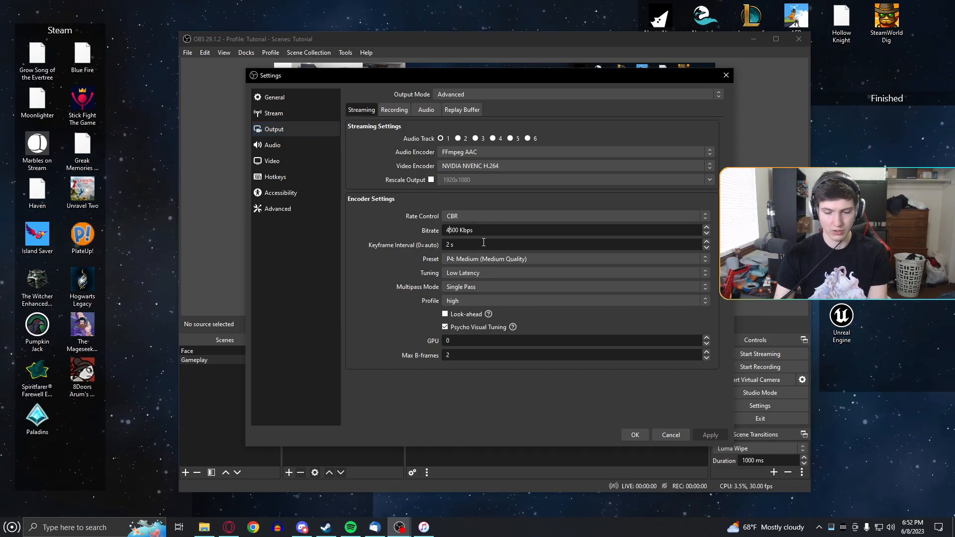
key(BackSpace)
key(BackSpace)
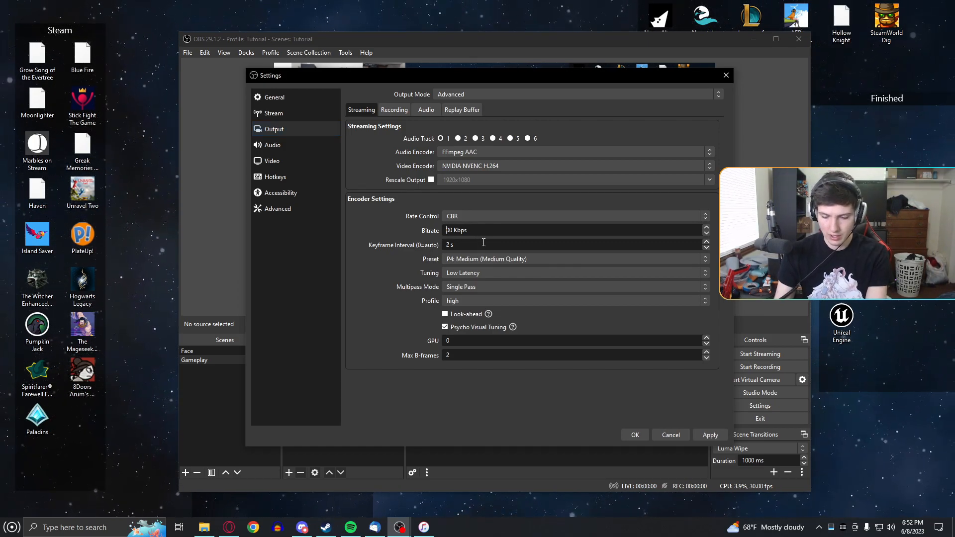
text(60)
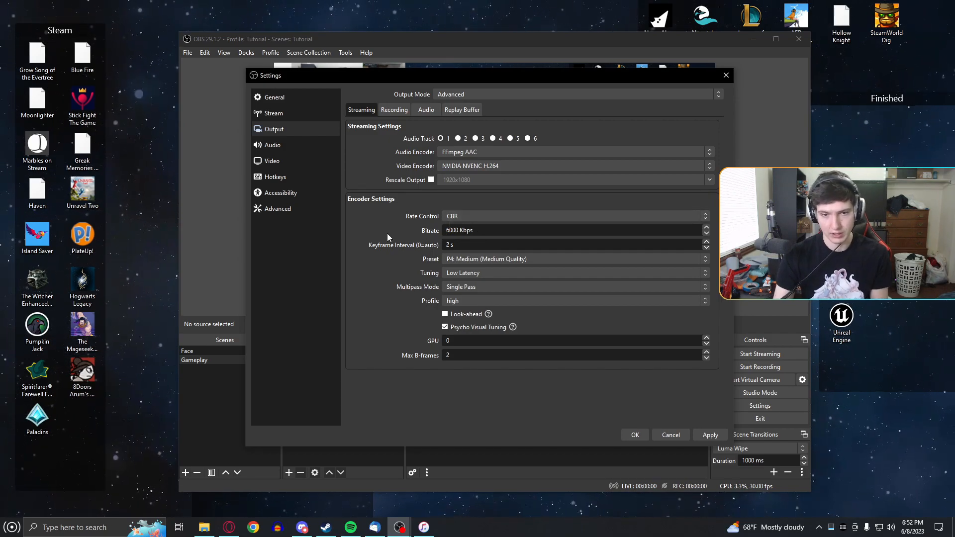
click(710, 435)
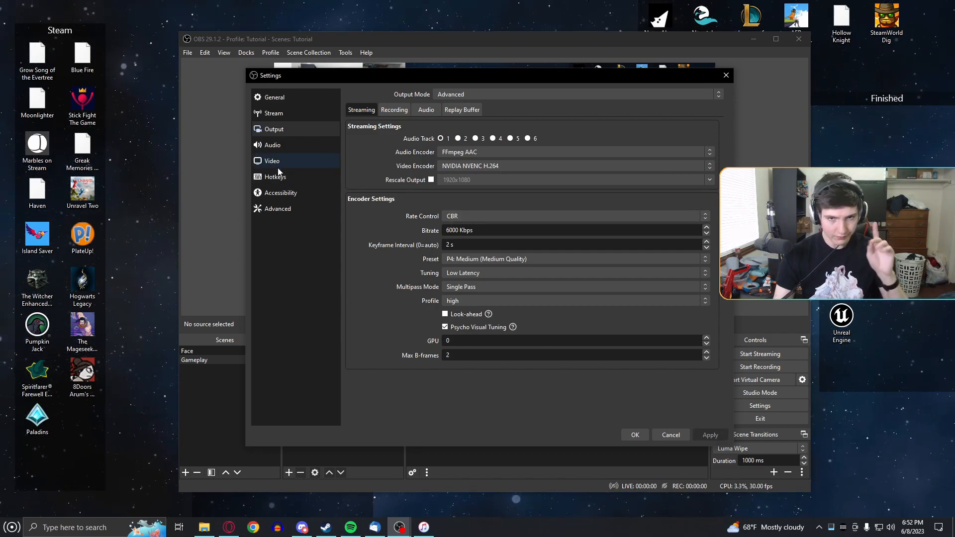
- Set the common FPS value to 60 in the video settings, apply the change and close the settings
click(277, 168)
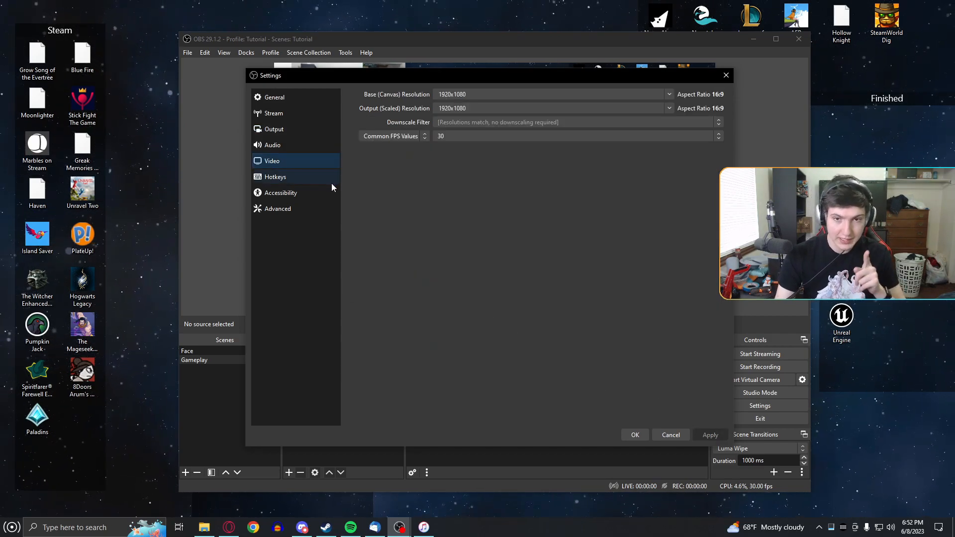
click(481, 138)
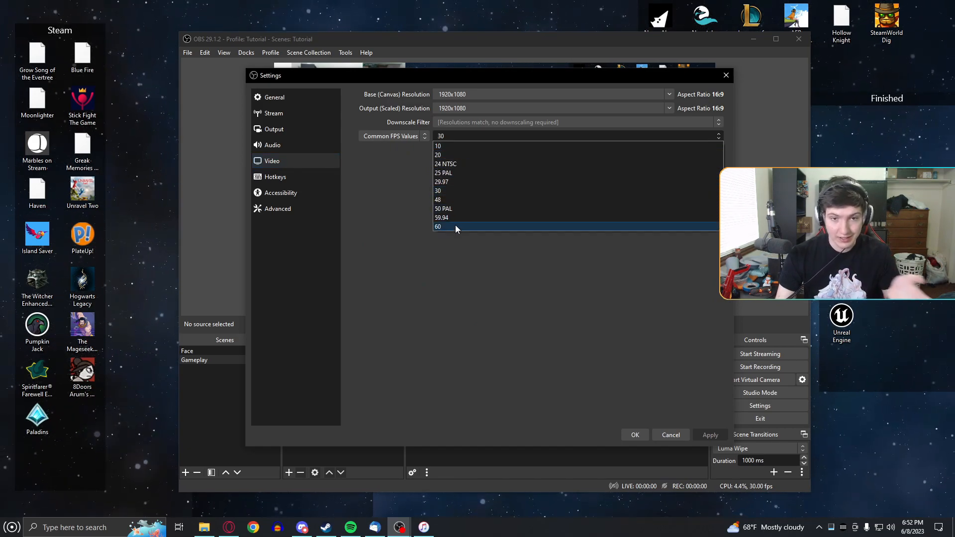
click(455, 228)
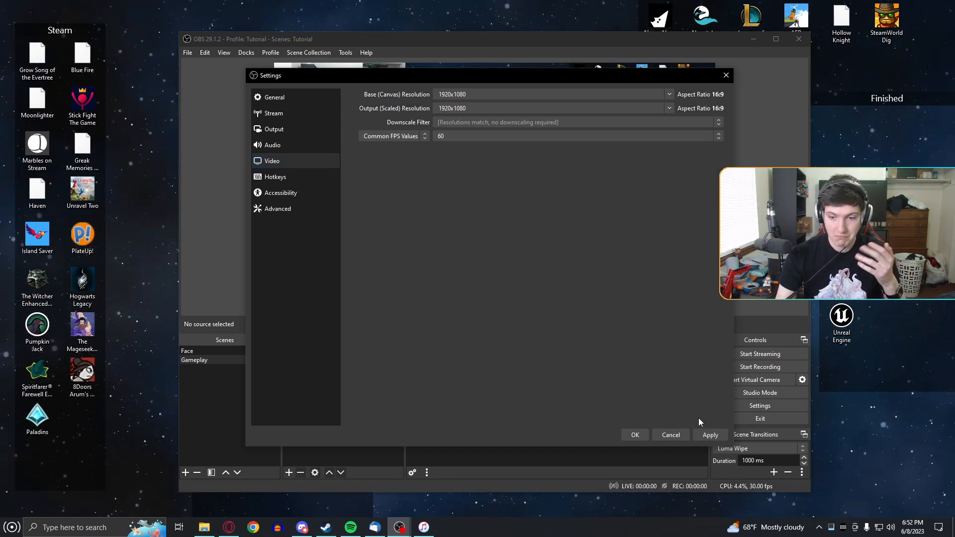
click(709, 435)
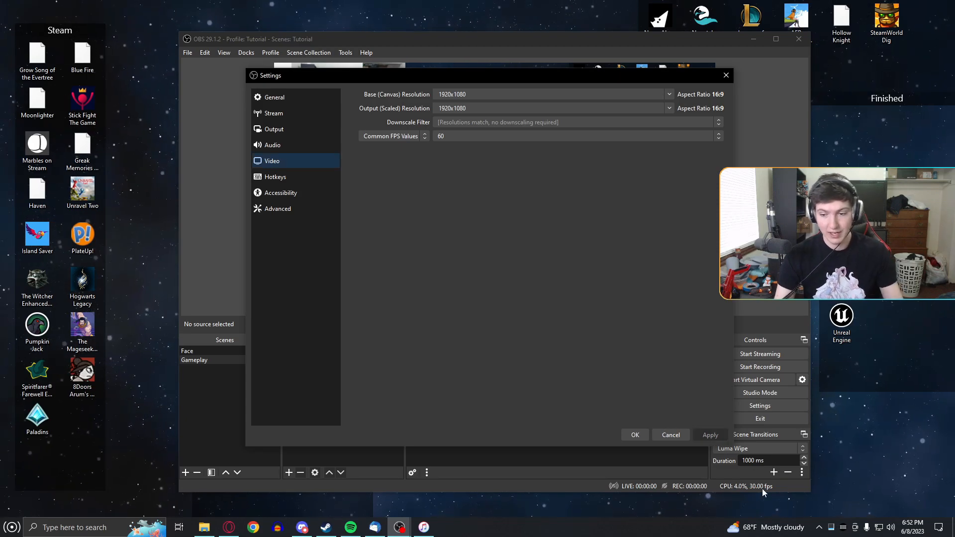
click(638, 434)
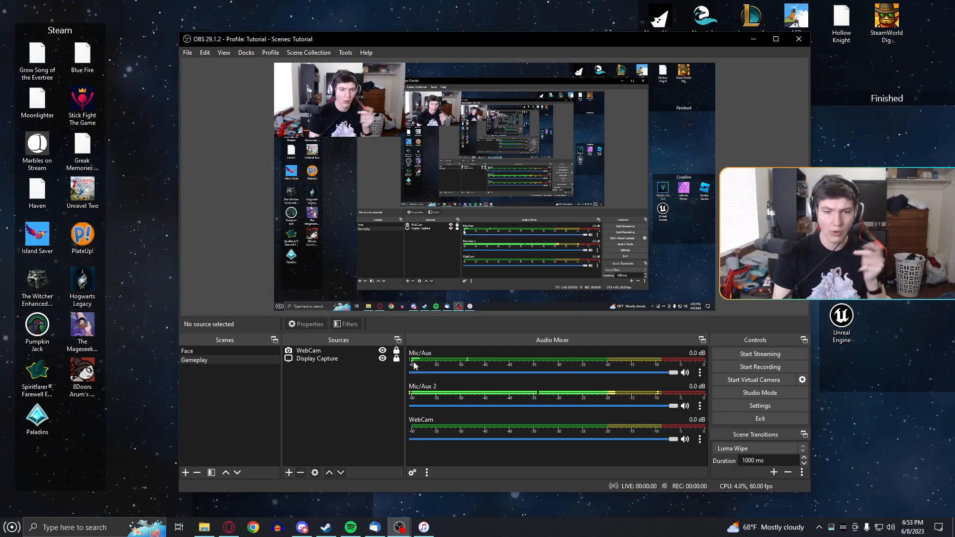
- Hide the WebCam channel from the audio mixer, and check the Face scene before returning to the Gameplay scene
click(699, 439)
click(733, 345)
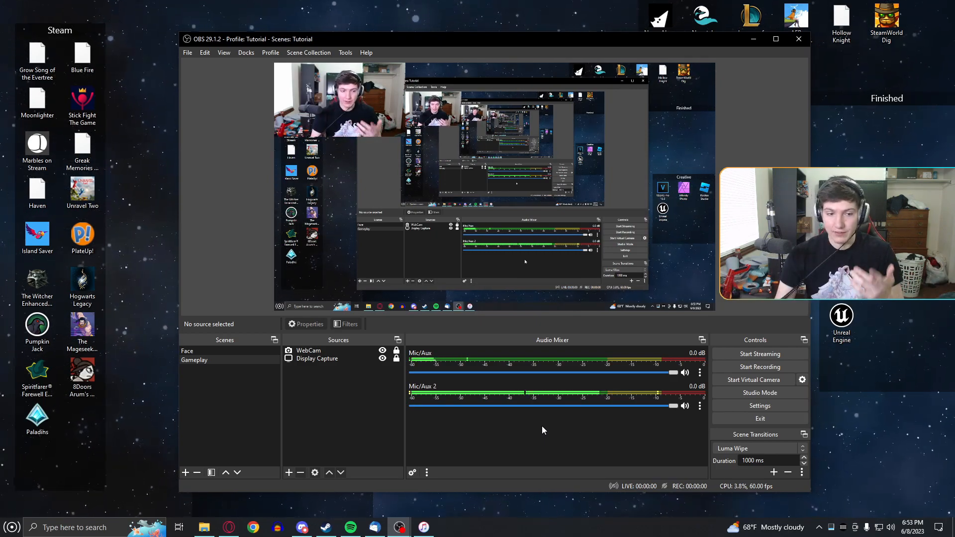
click(198, 351)
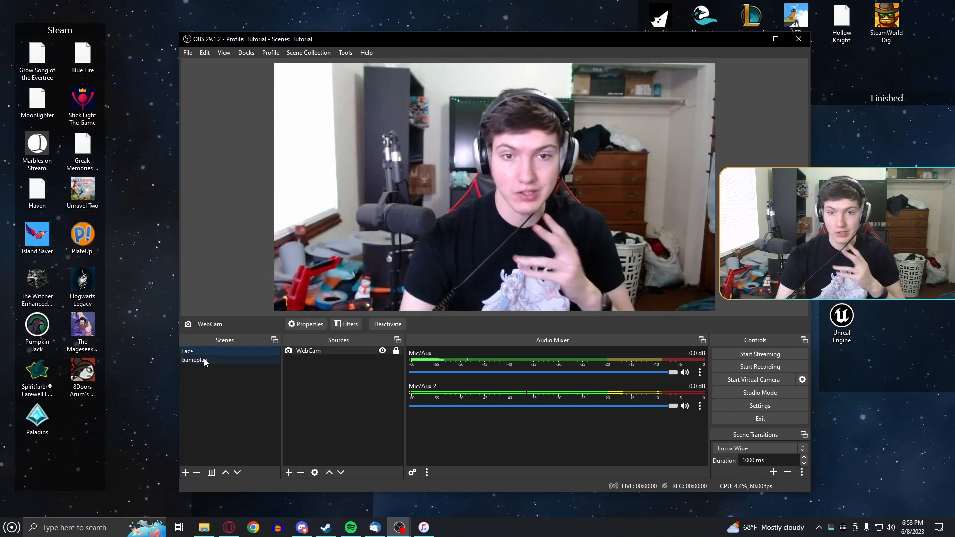
click(204, 360)
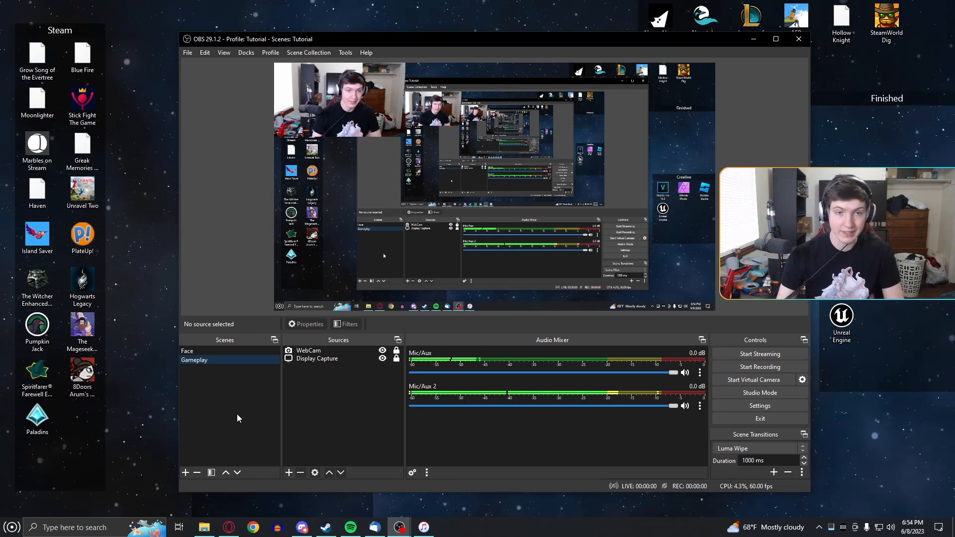
- Switch to the browser, close the OBS website and search Pixabay for Forest images
click(229, 526)
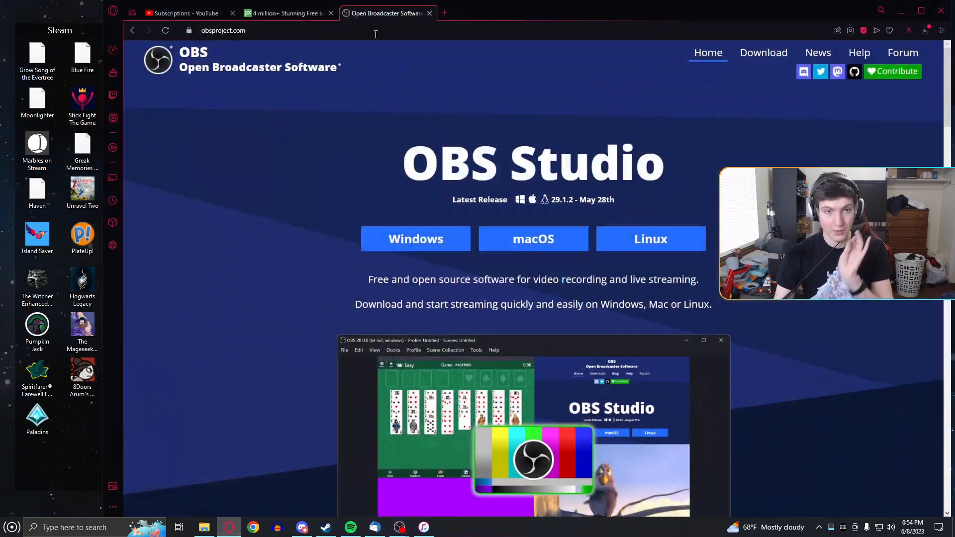
click(429, 14)
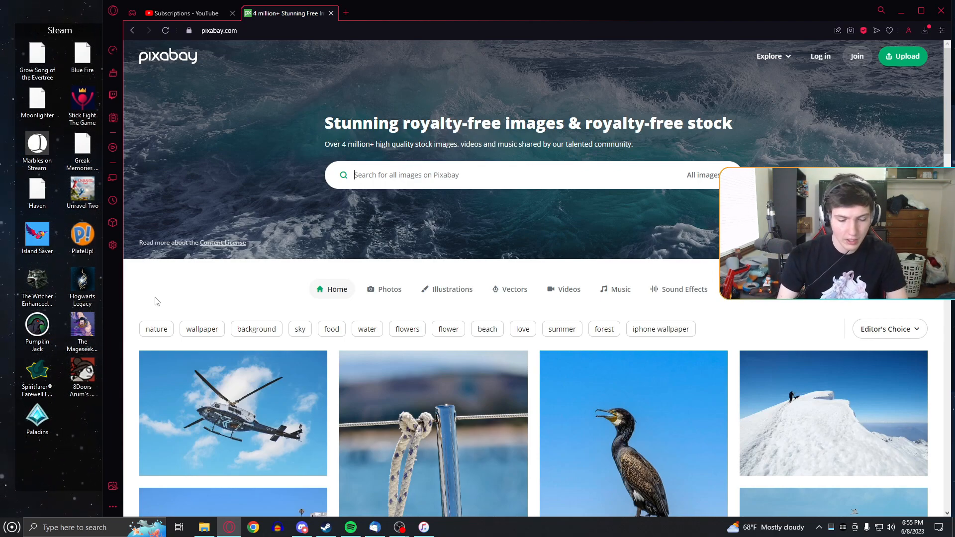
text(Forest)
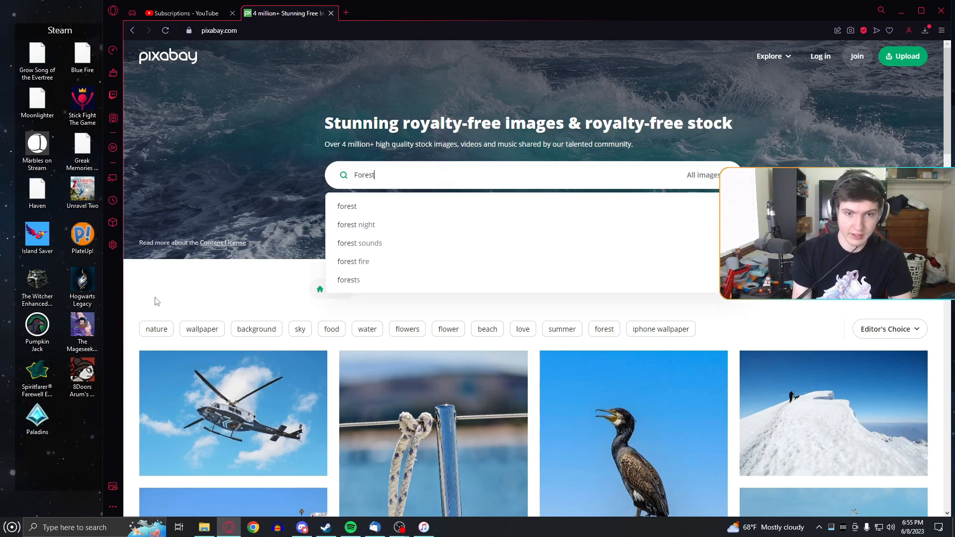
key(Return)
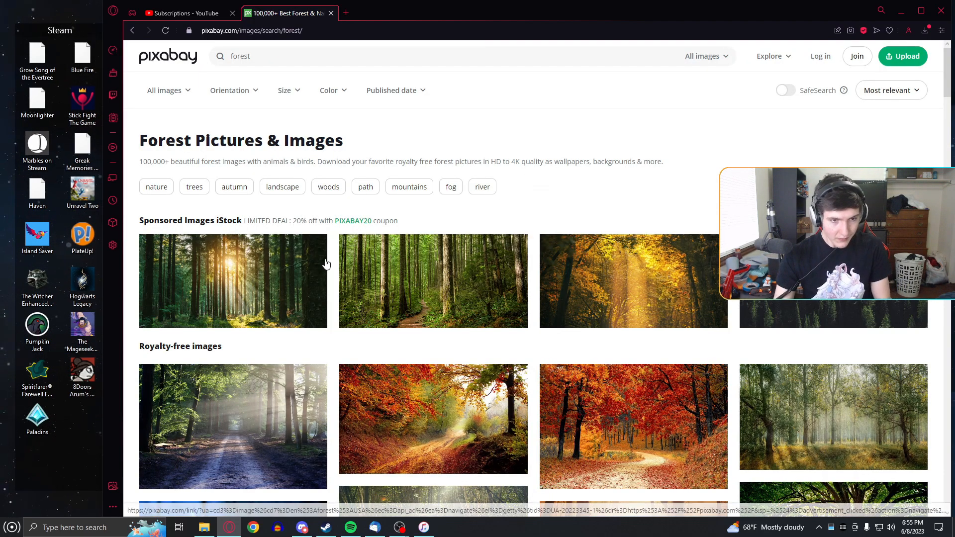
- Download the green mossy forest photo at 6000×4000, save it as forest-483207.jpg in New folder under Pictures, and return to OBS
drag(946, 86, 934, 298)
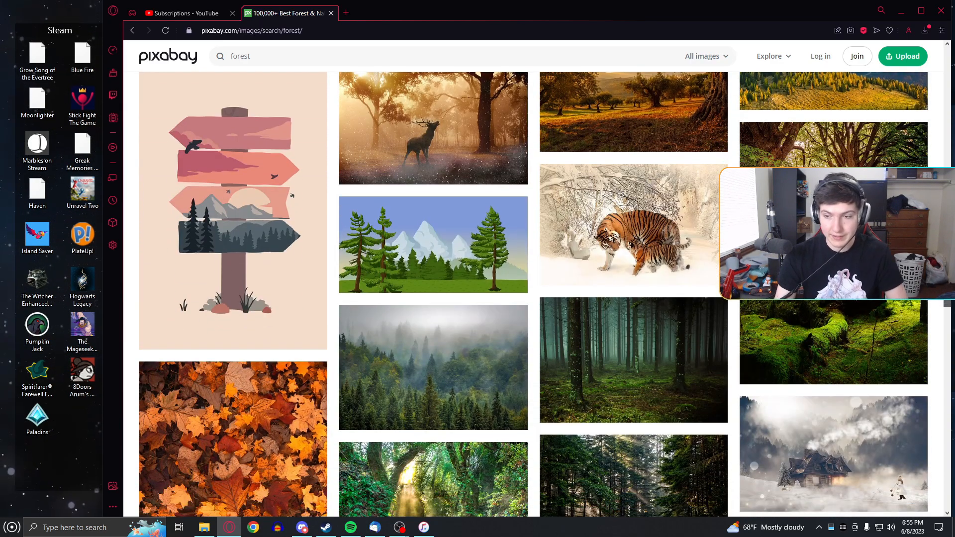
click(845, 326)
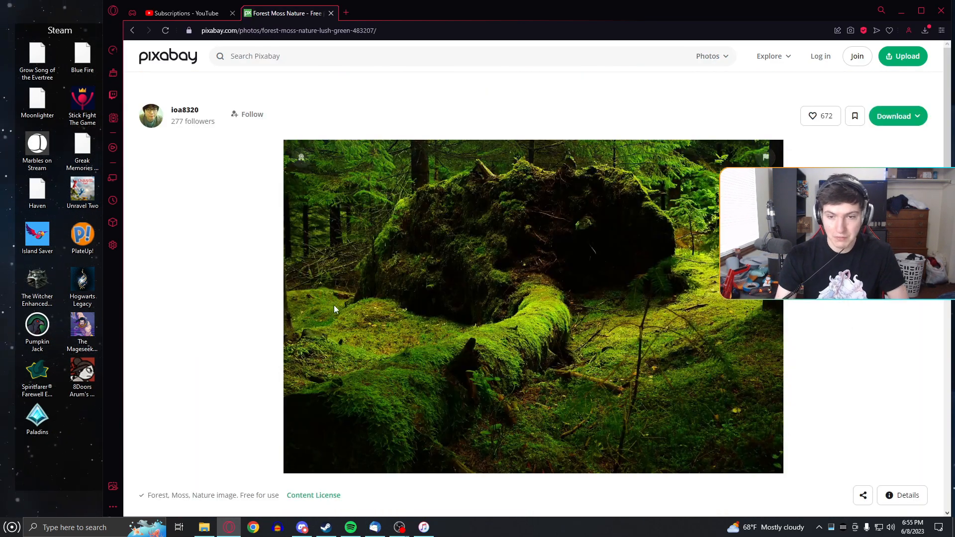
click(894, 117)
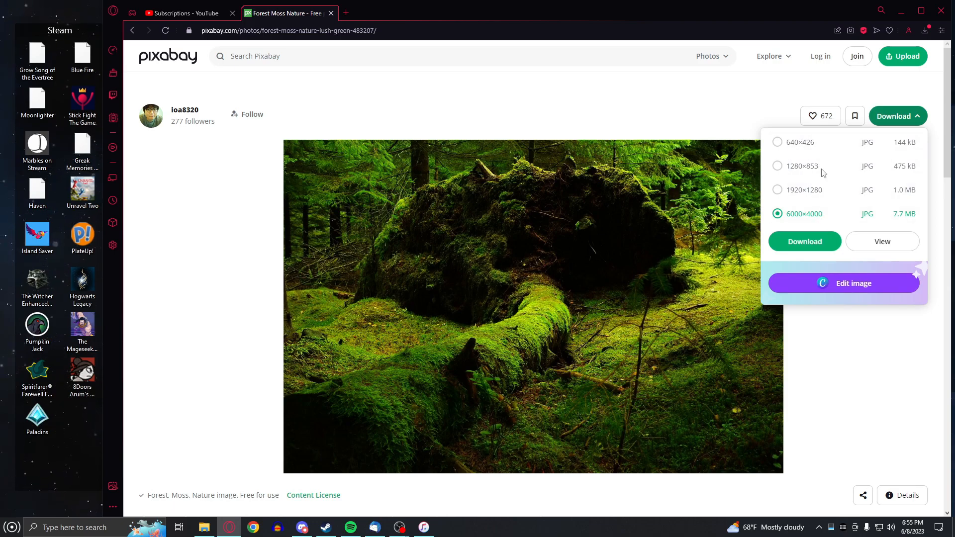
click(813, 245)
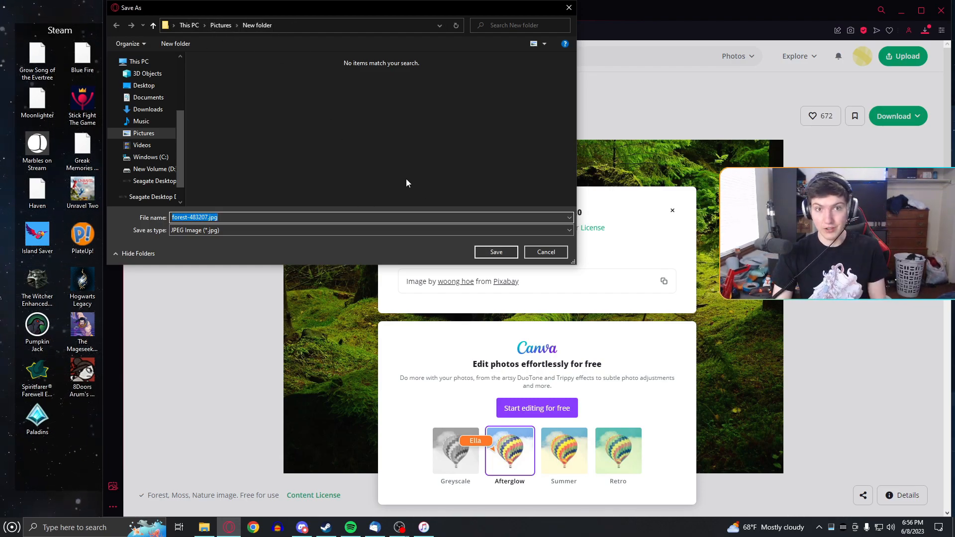
click(498, 251)
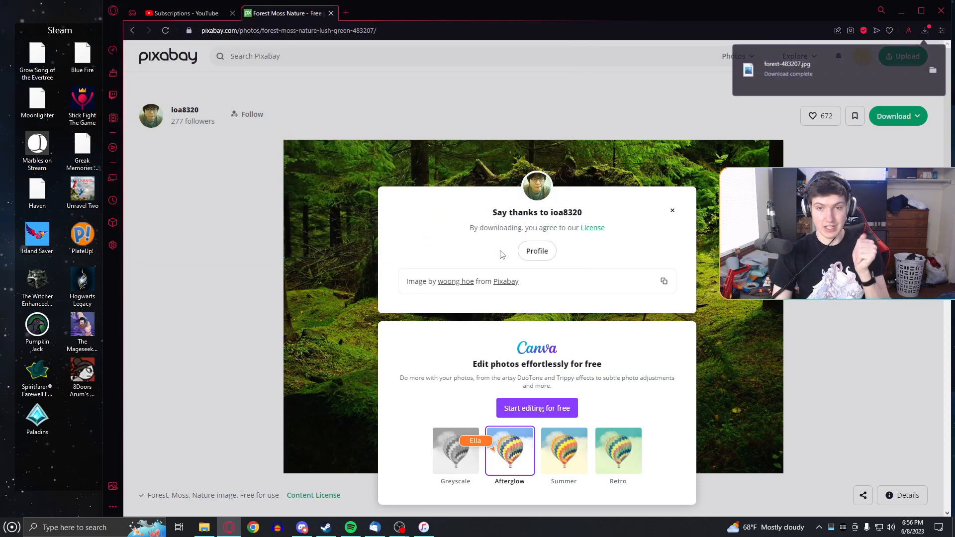
click(902, 10)
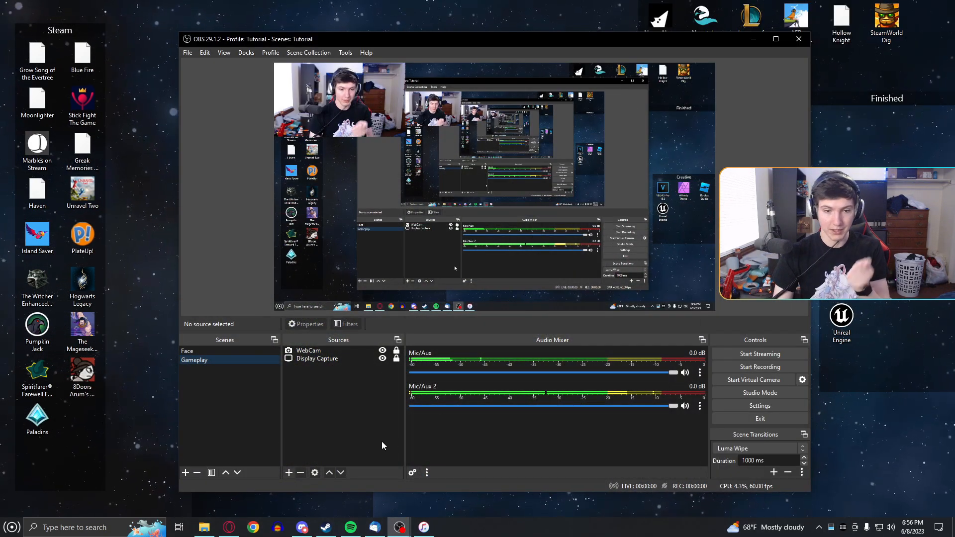
- Add a new scene named BRB
click(185, 472)
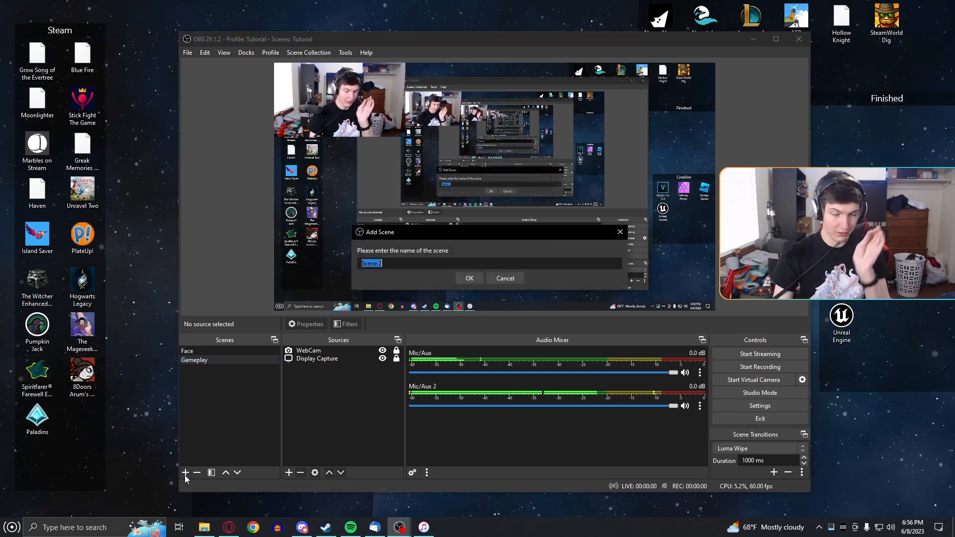
text(BRB)
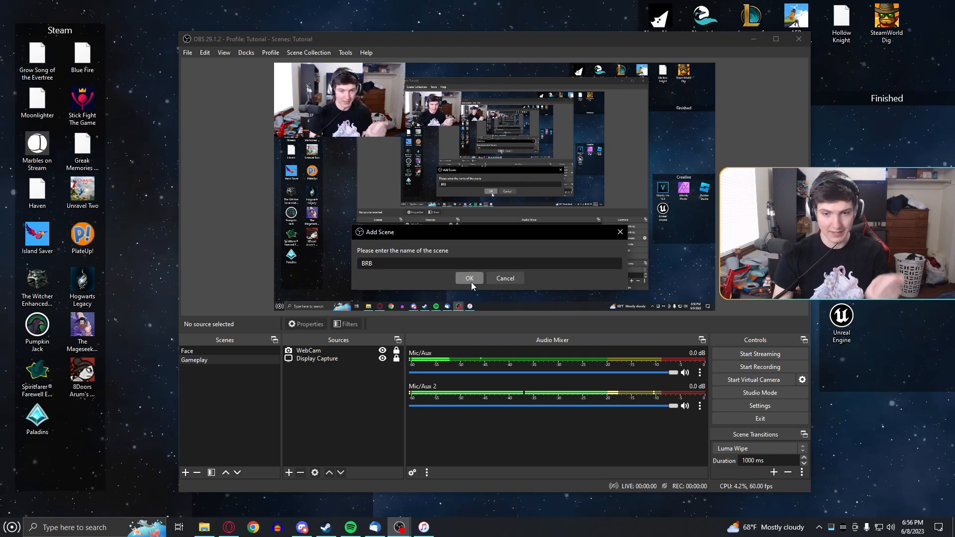
click(469, 280)
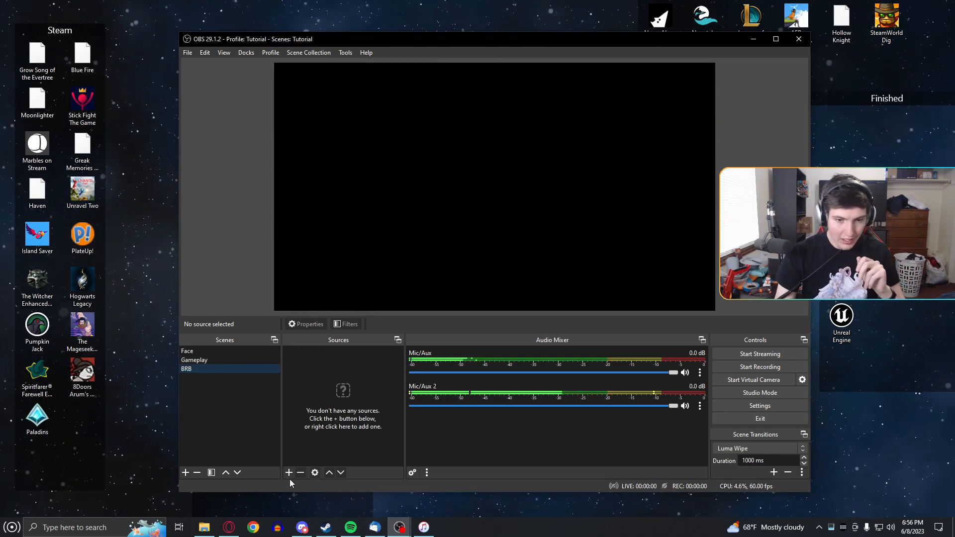
- Add an Image source to the BRB scene, using forest-483207.jpg from New folder in Pictures
click(288, 473)
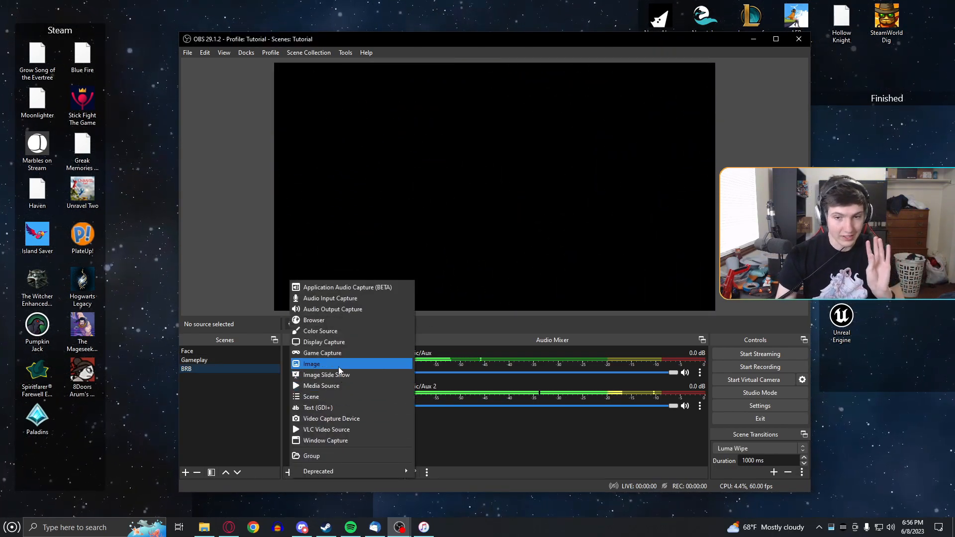
click(338, 366)
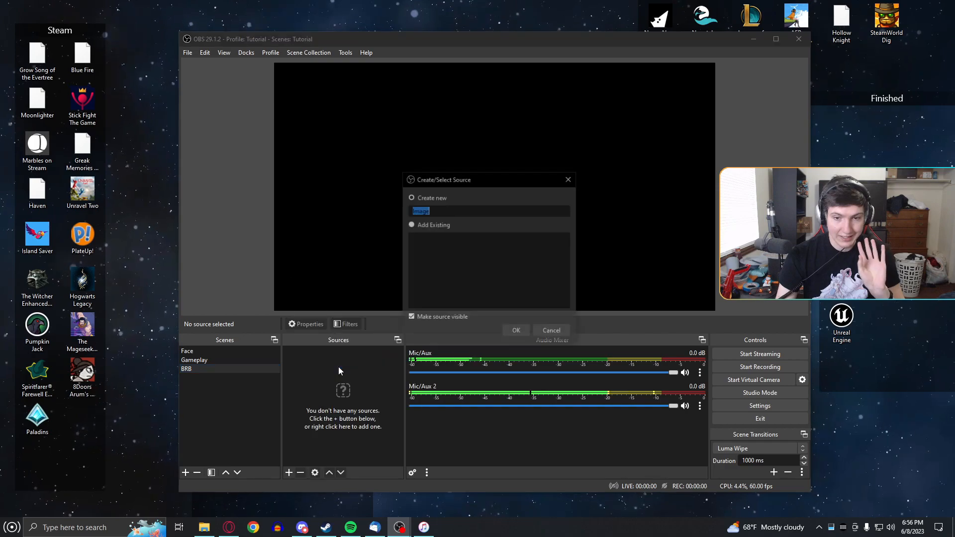
click(515, 332)
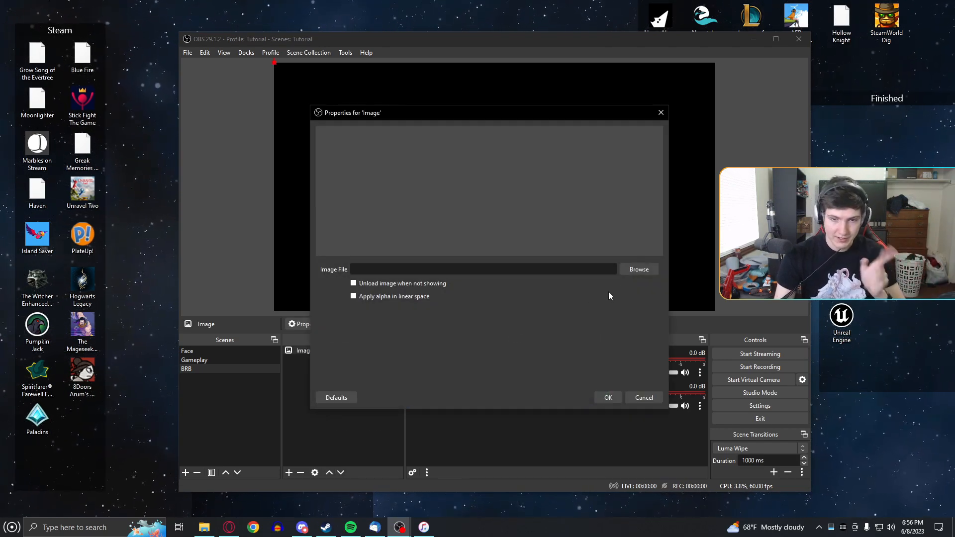
click(631, 269)
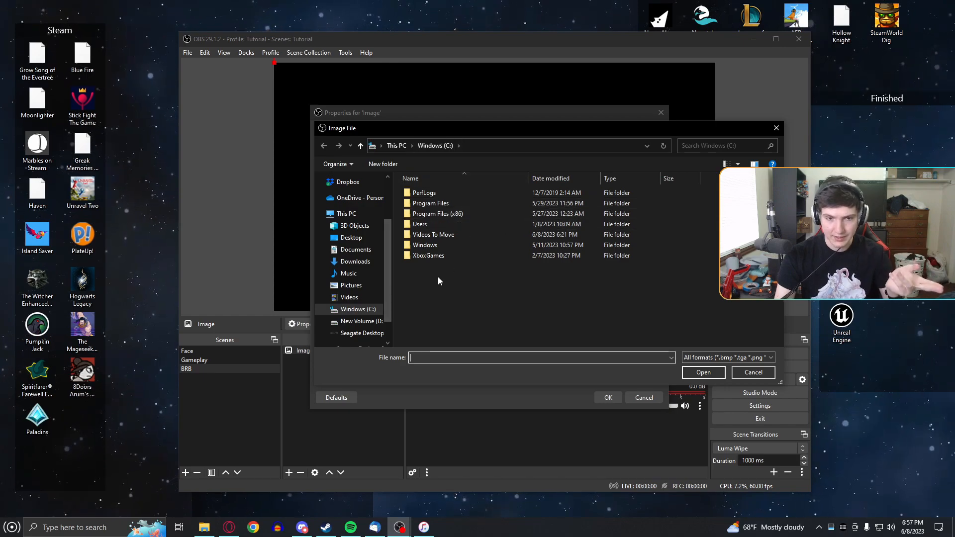
click(351, 284)
scroll(686, 199, down, 5)
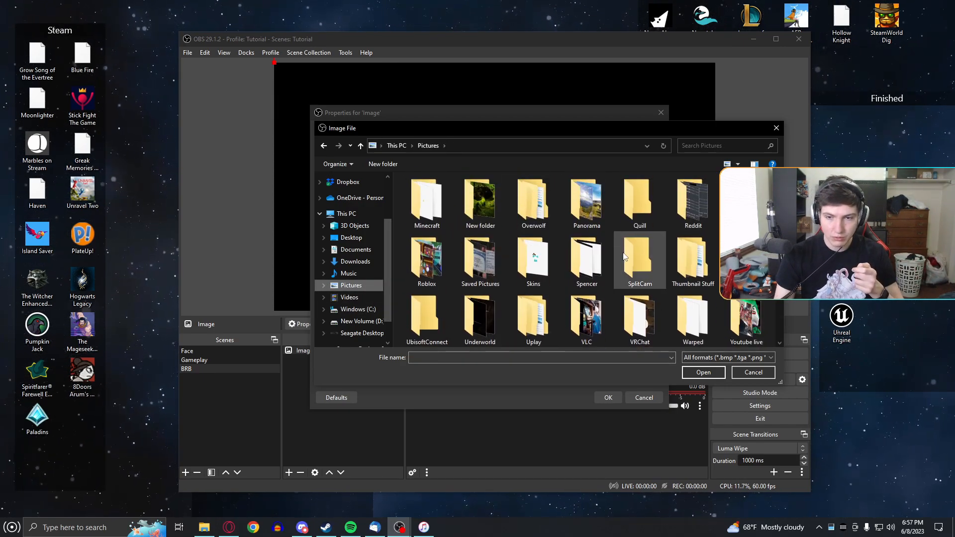
double_click(470, 214)
click(431, 213)
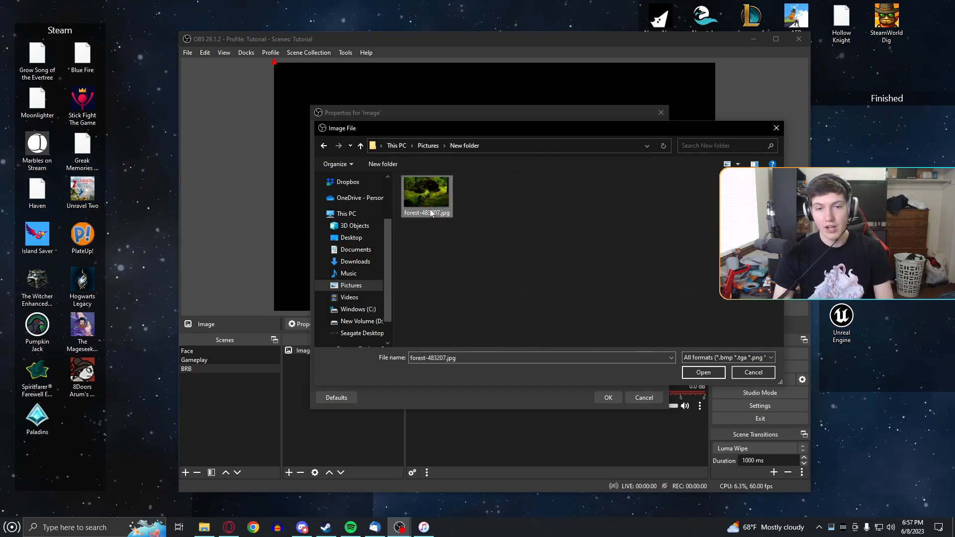
click(716, 372)
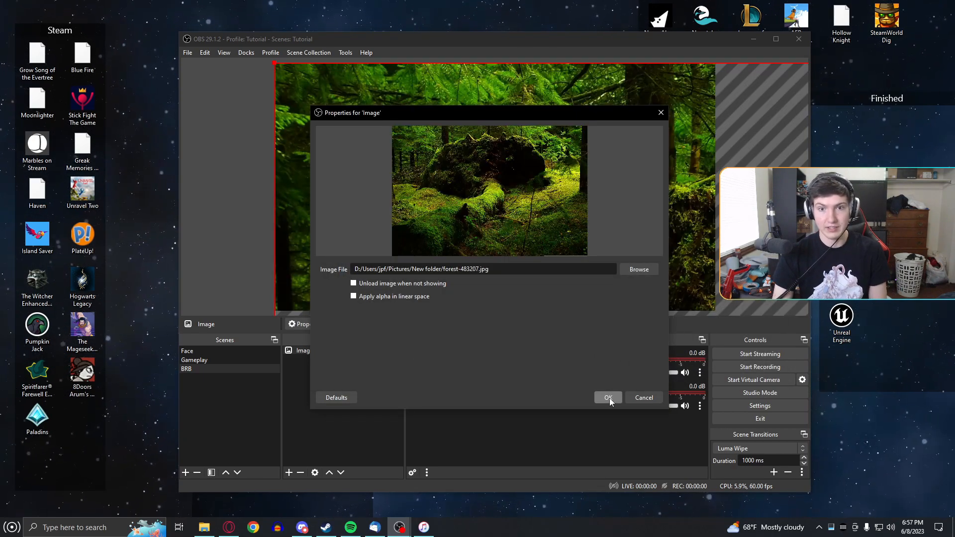
click(608, 398)
- Move and shrink the forest image until it covers the whole BRB canvas, and lock its source
drag(625, 249, 322, 143)
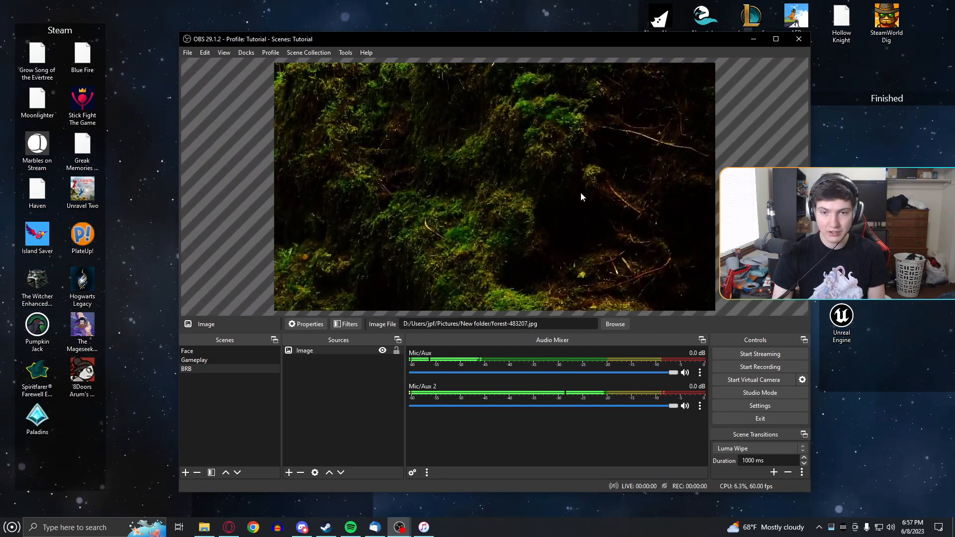
mouse_move(511, 184)
mouse_down()
mouse_move(665, 270)
mouse_move(694, 257)
mouse_up()
drag(440, 173, 512, 198)
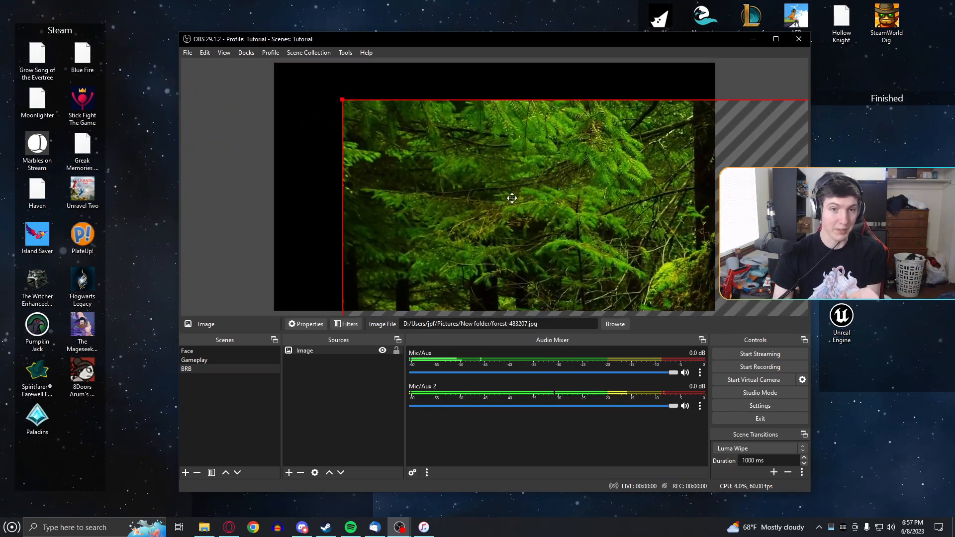
drag(340, 110, 309, 124)
drag(620, 111, 758, 47)
drag(614, 177, 636, 134)
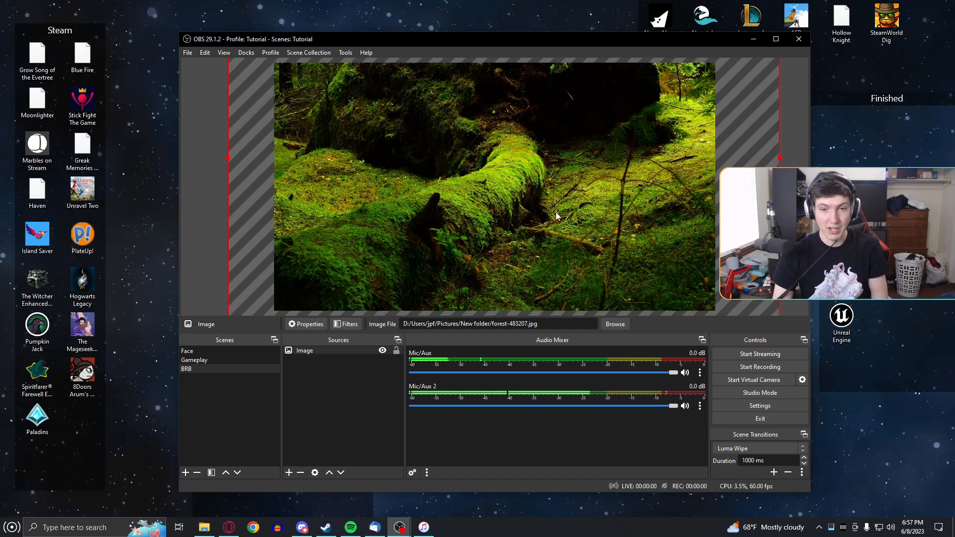
click(397, 350)
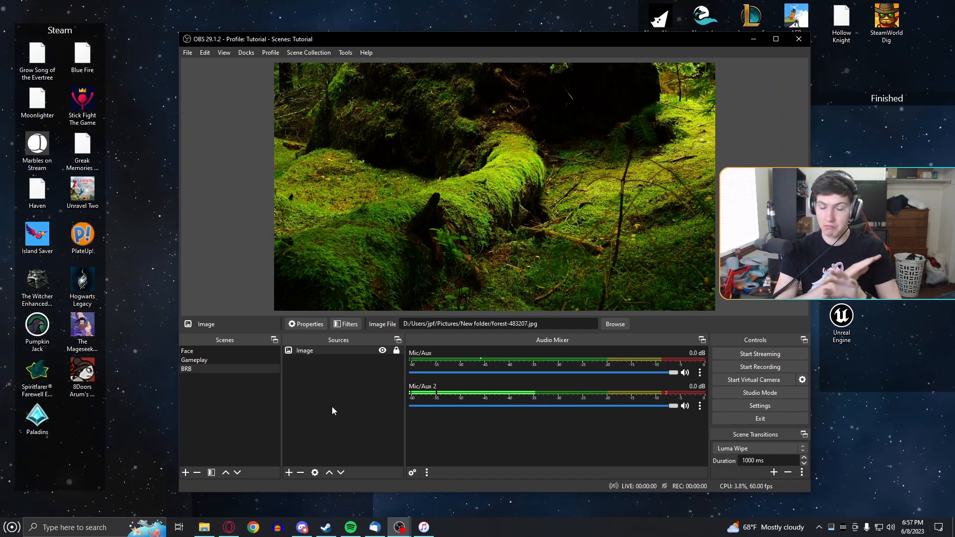
- Add a new Text (GDI+) source named BRB Text to the BRB scene
click(289, 472)
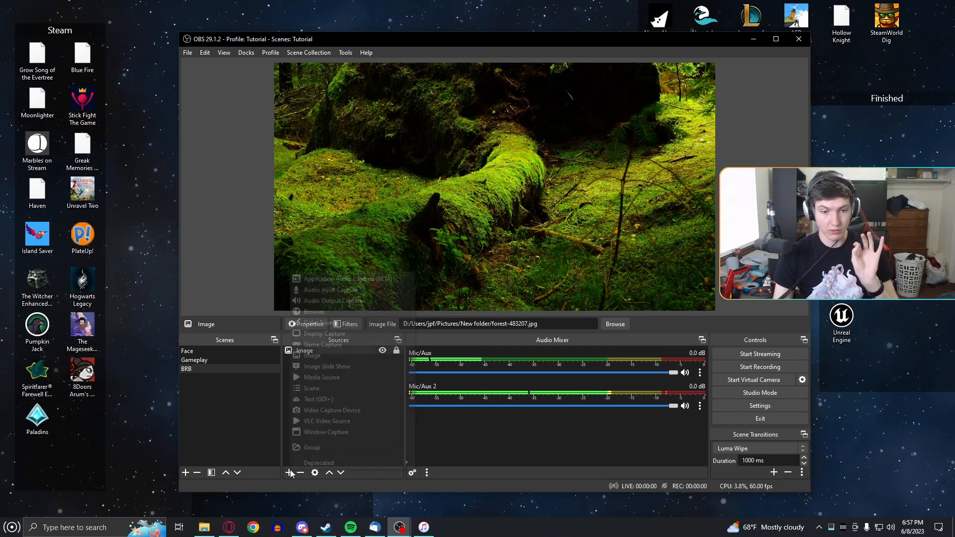
click(325, 399)
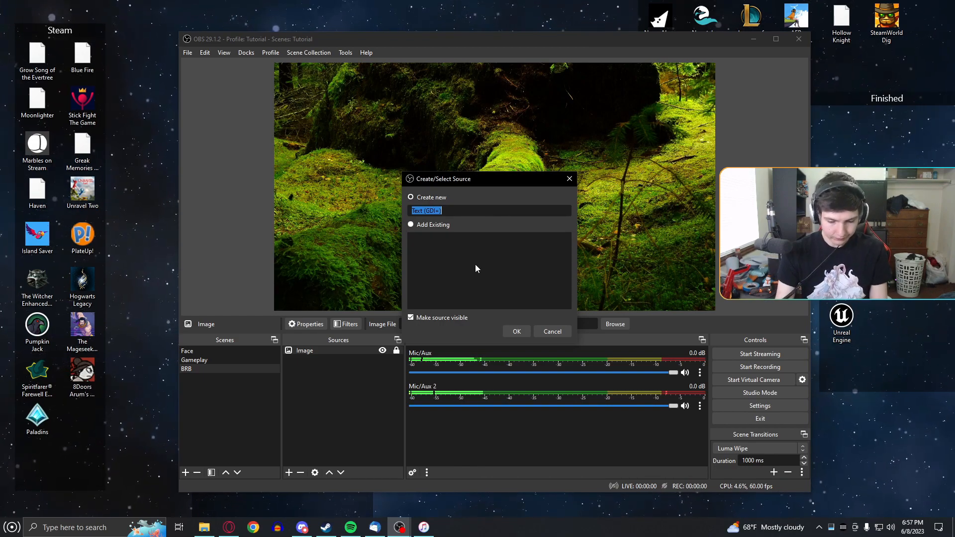
text(BRB T)
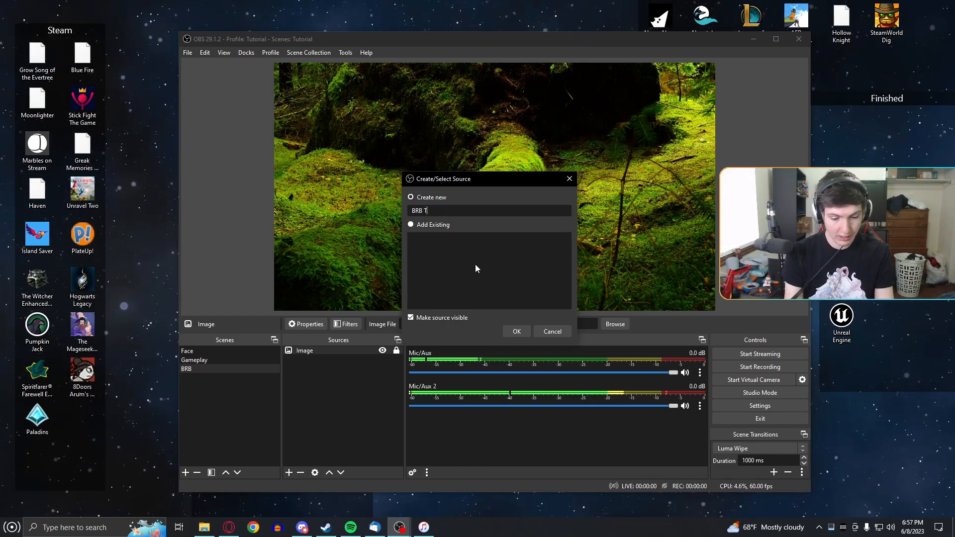
text(ext)
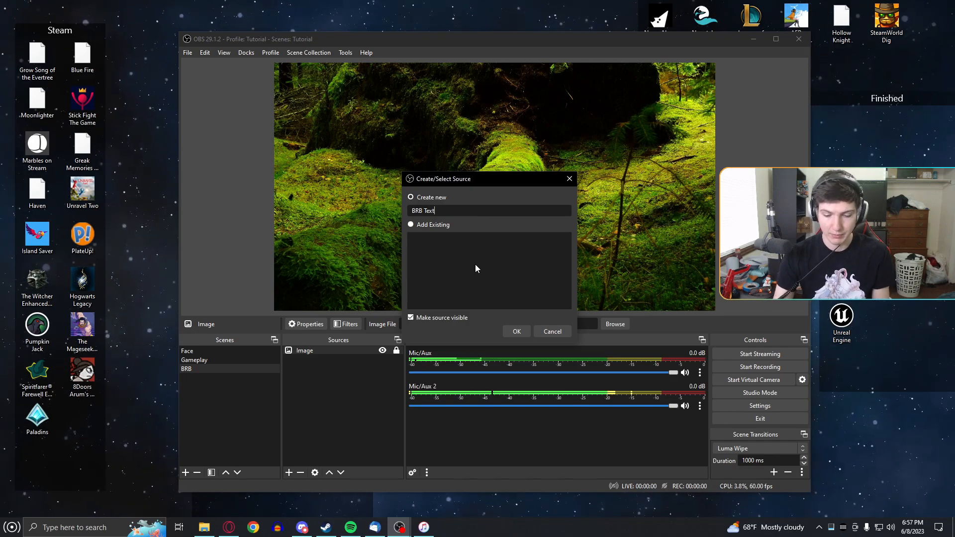
key(Return)
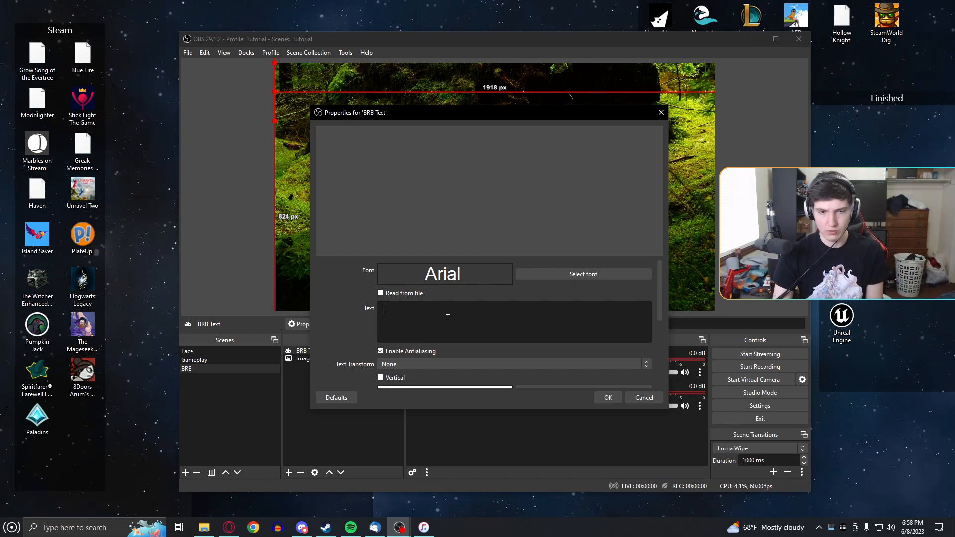
- Enter "Be Right Back" as the content of the BRB Text source and accept its properties
text(Be)
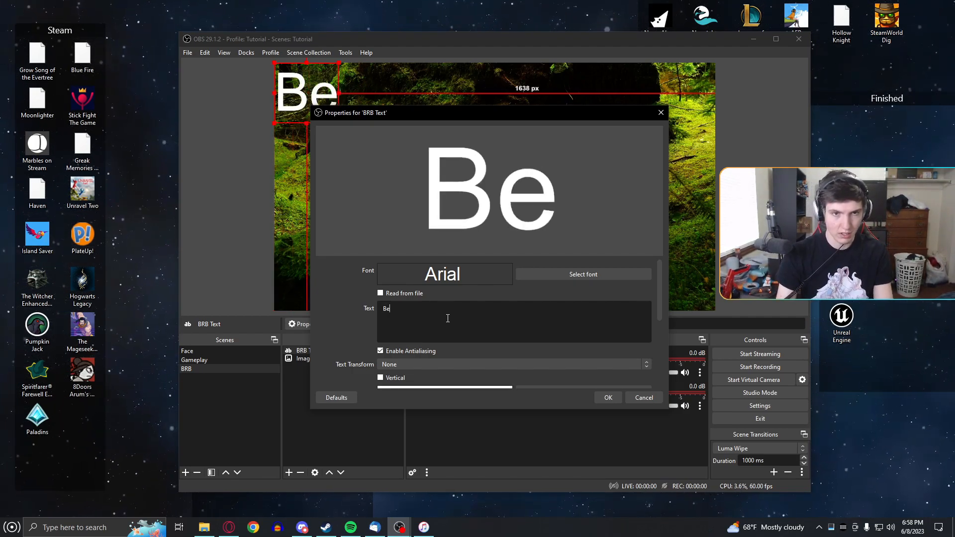
text( Right V)
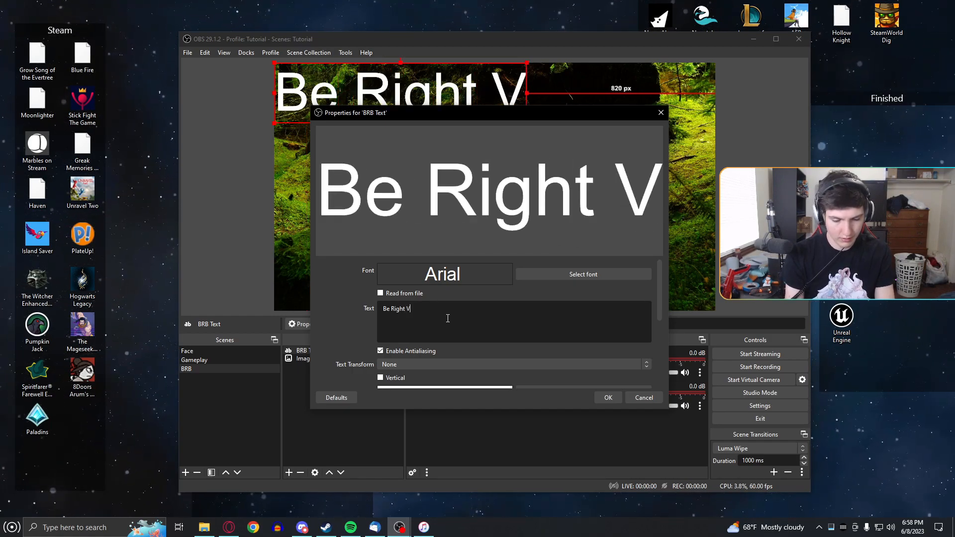
key(BackSpace)
text(Back)
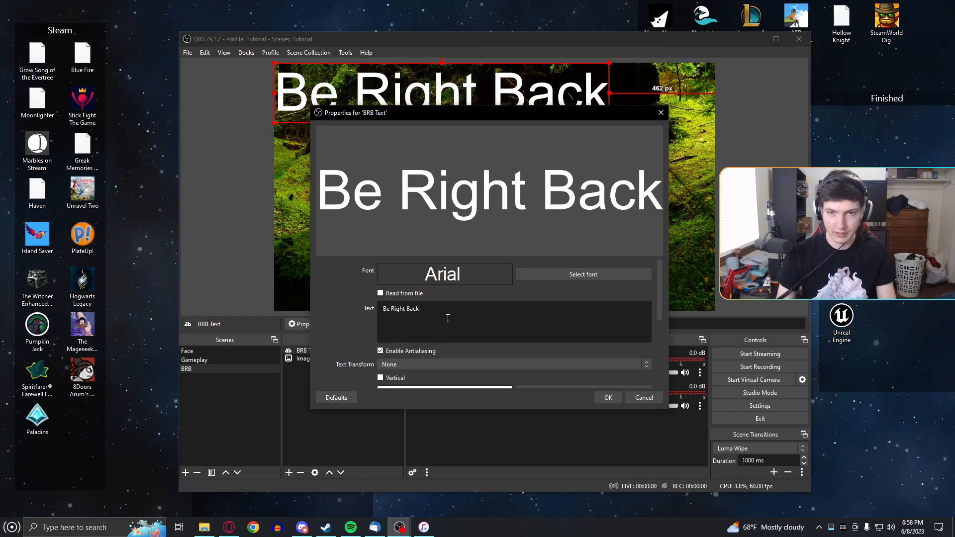
click(608, 397)
- Center the Be Right Back text on the screen and lock the BRB Text source
drag(519, 102, 553, 182)
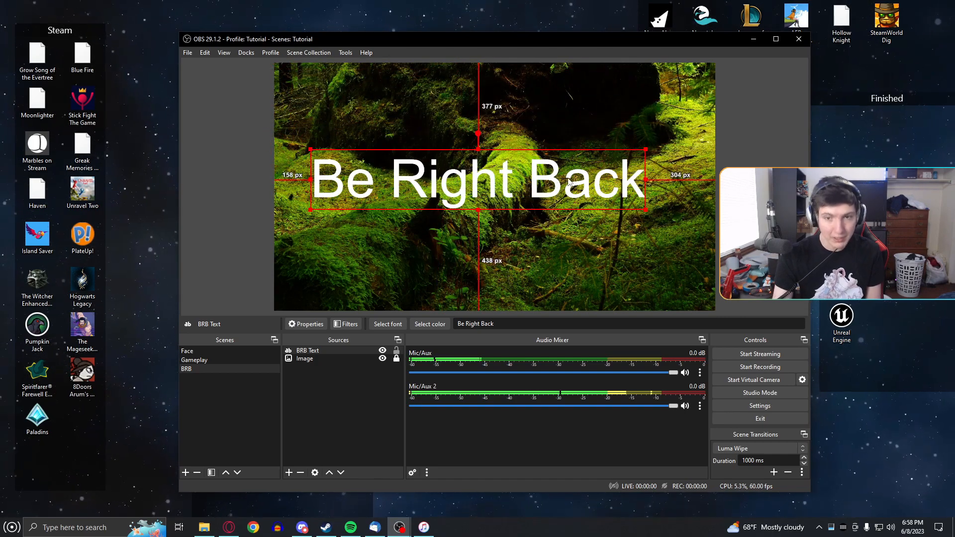
right_click(538, 182)
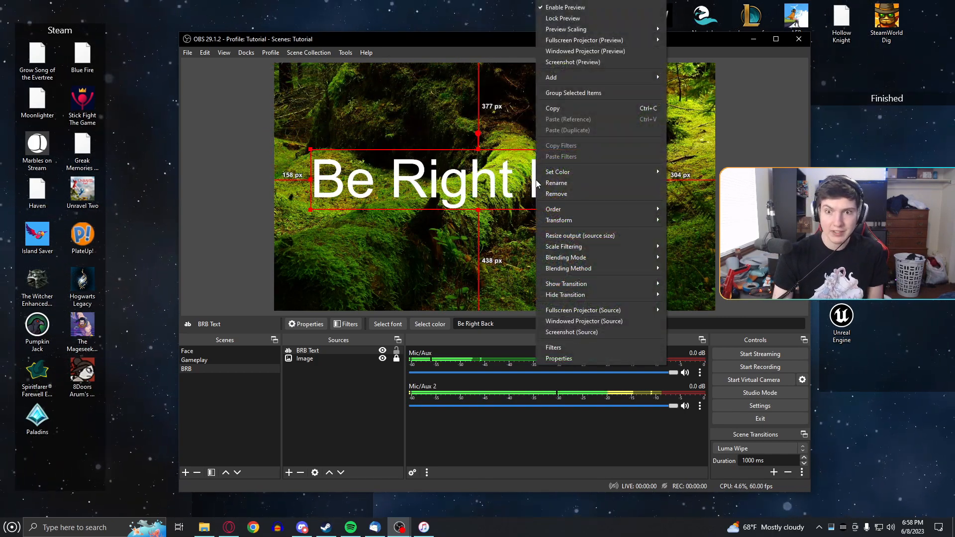
mouse_move(593, 219)
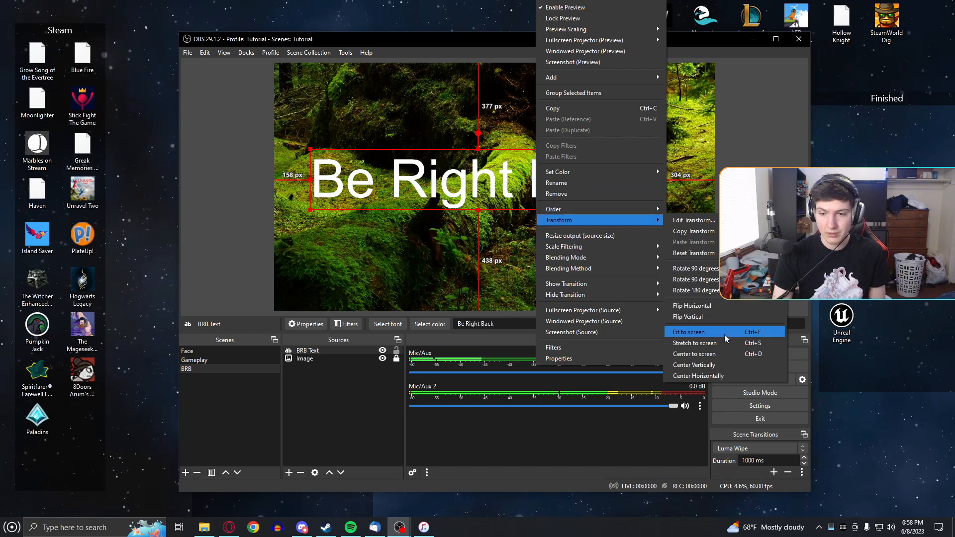
click(731, 353)
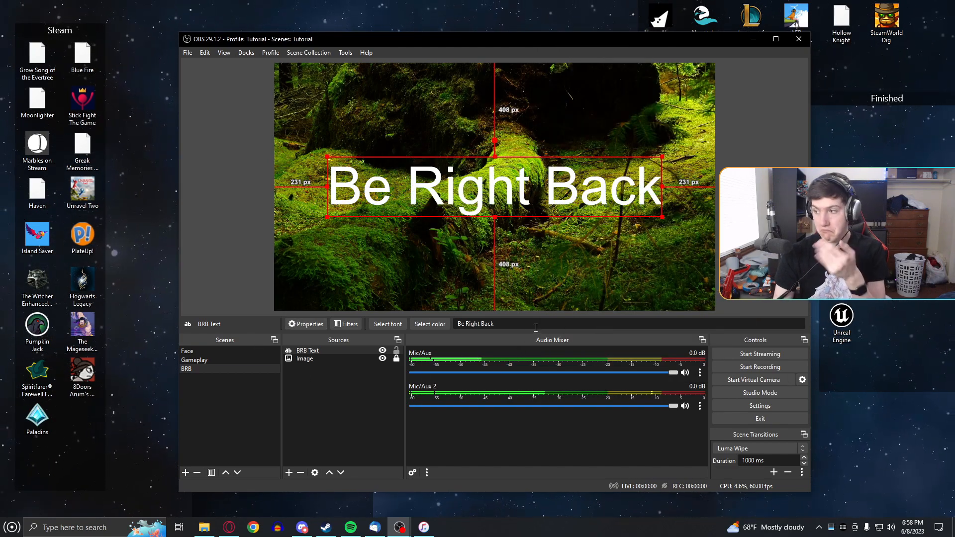
click(359, 398)
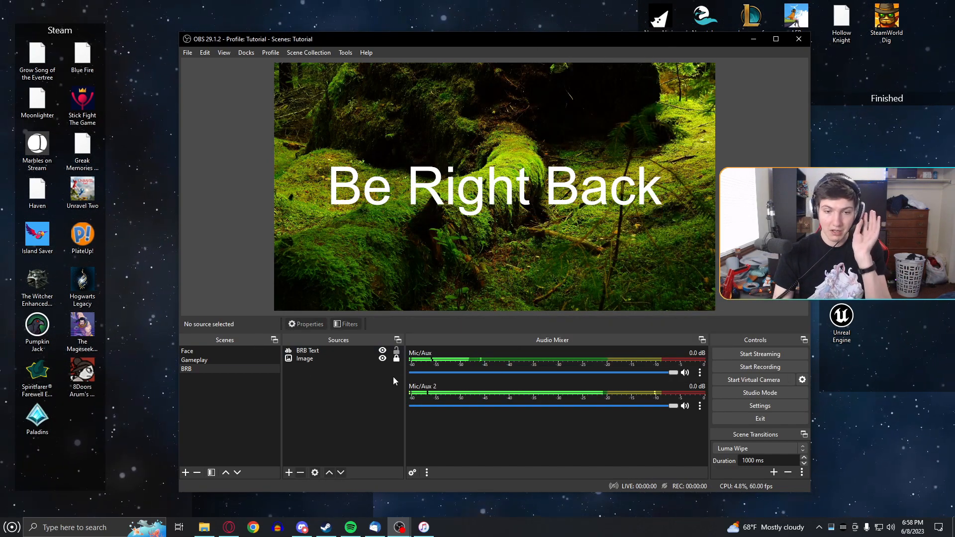
click(396, 352)
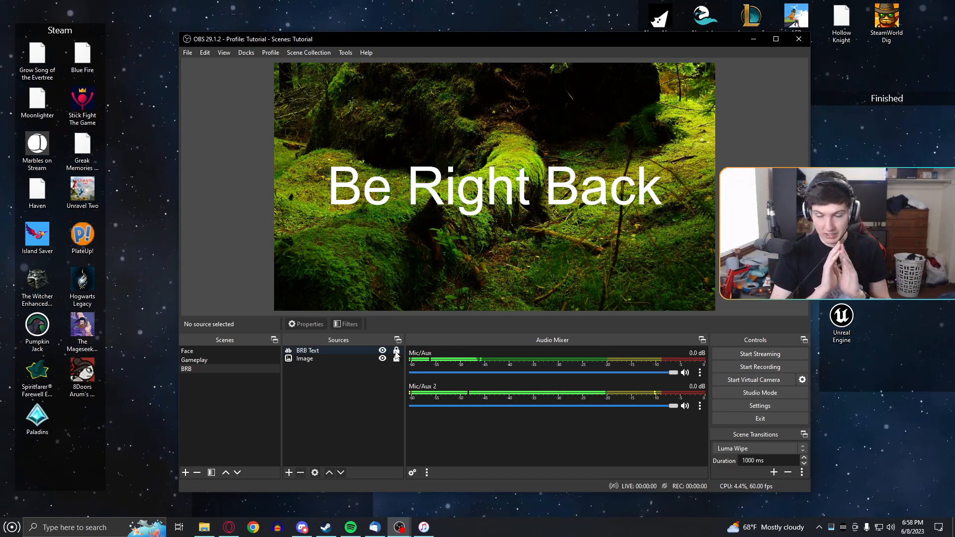
click(196, 362)
click(196, 371)
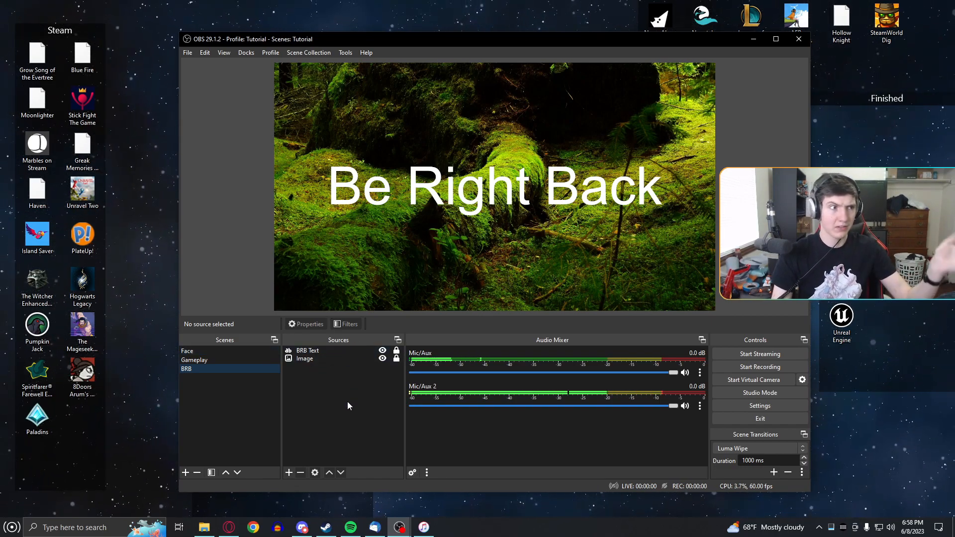
- Change the font of the BRB Text source to Ink Free
click(324, 351)
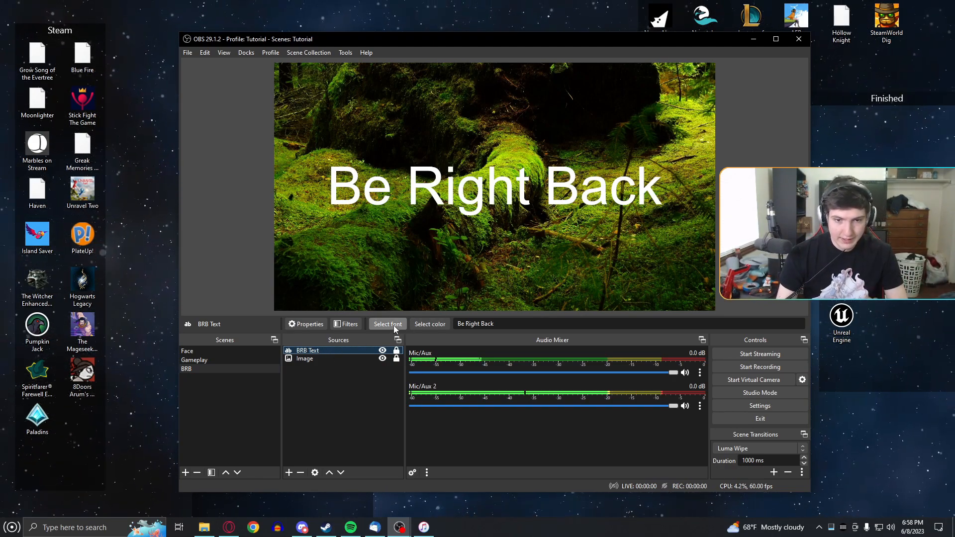
click(312, 325)
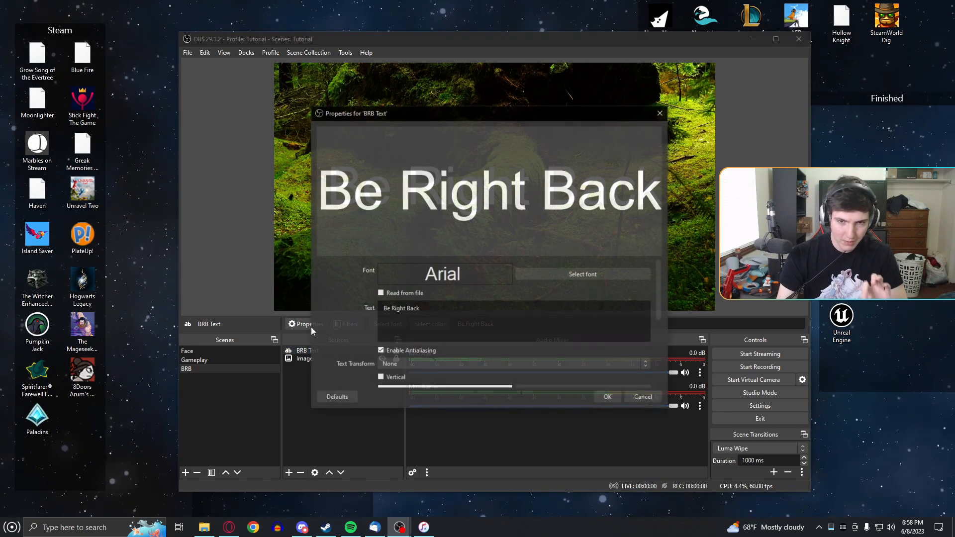
click(556, 274)
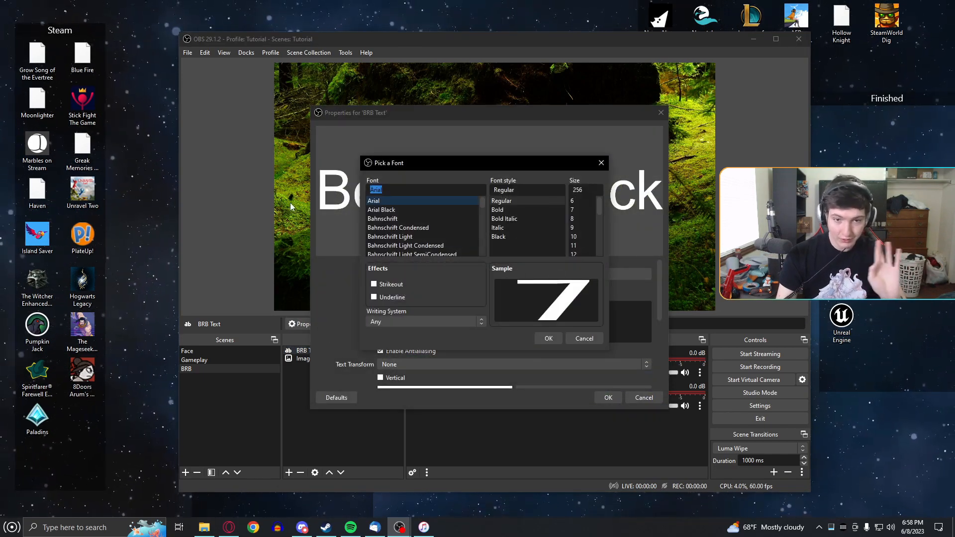
drag(483, 202, 479, 216)
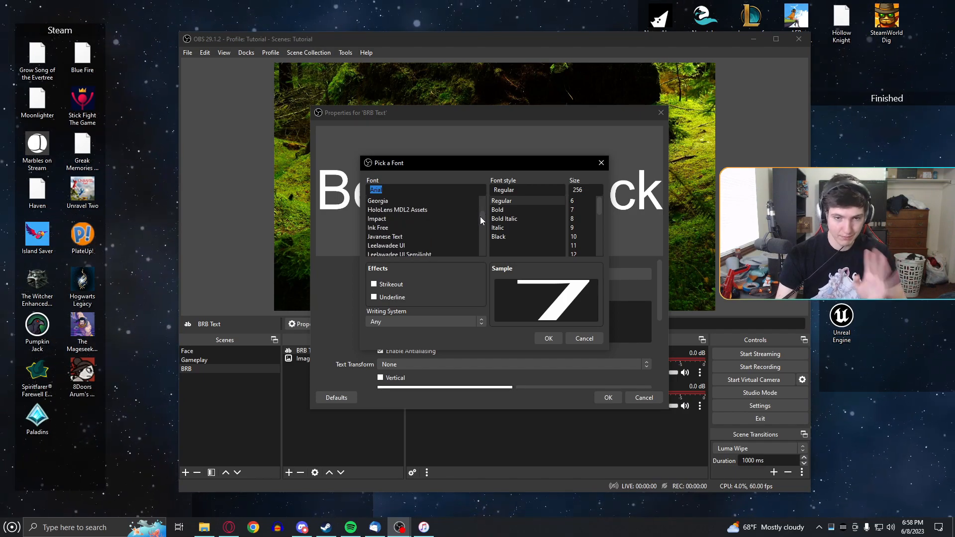
click(386, 220)
click(390, 230)
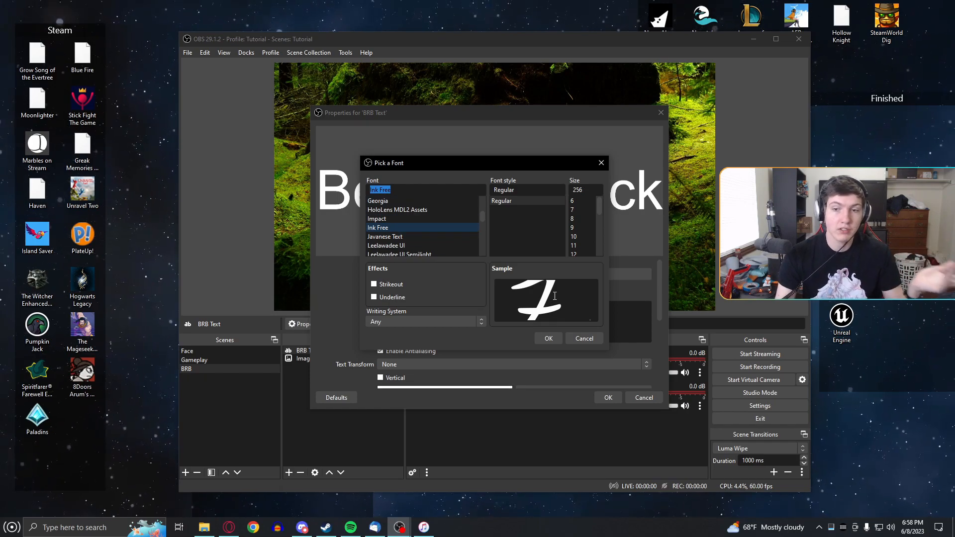
click(546, 340)
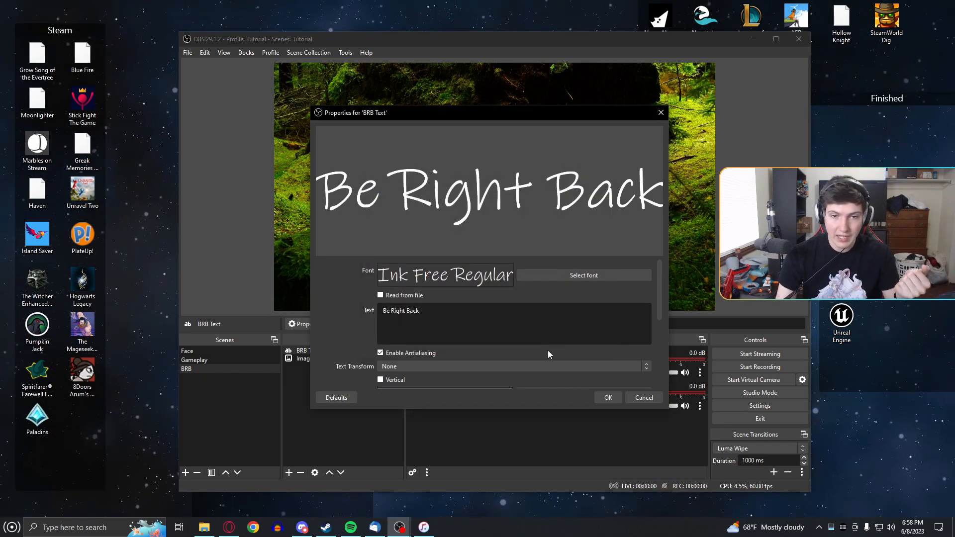
click(608, 395)
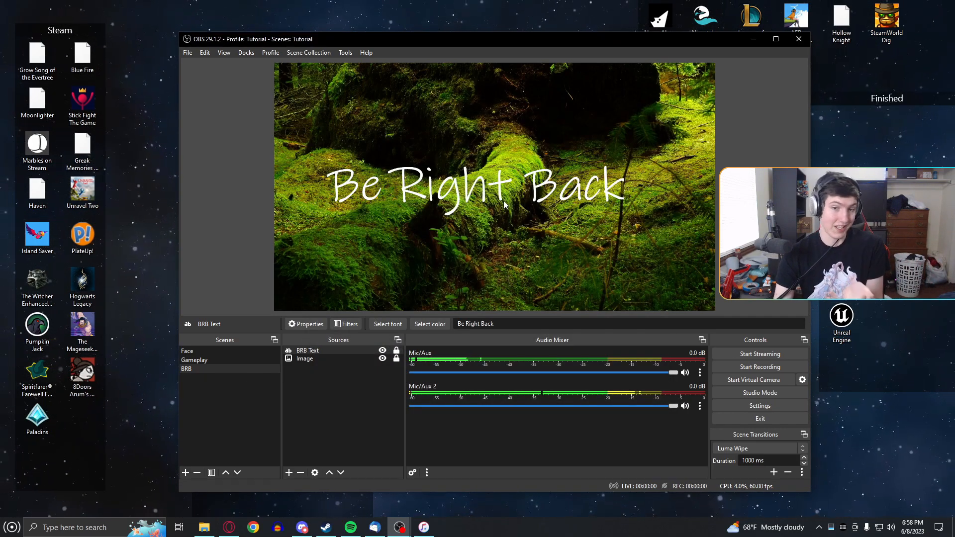
- Unlock the BRB Text source and center the text on the screen again
click(501, 196)
click(396, 351)
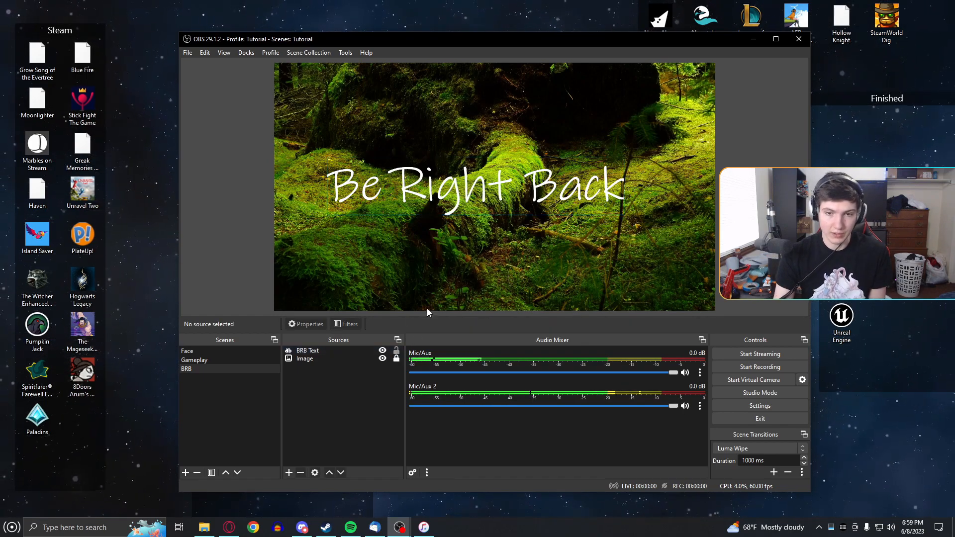
right_click(501, 194)
drag(433, 187, 436, 204)
right_click(450, 204)
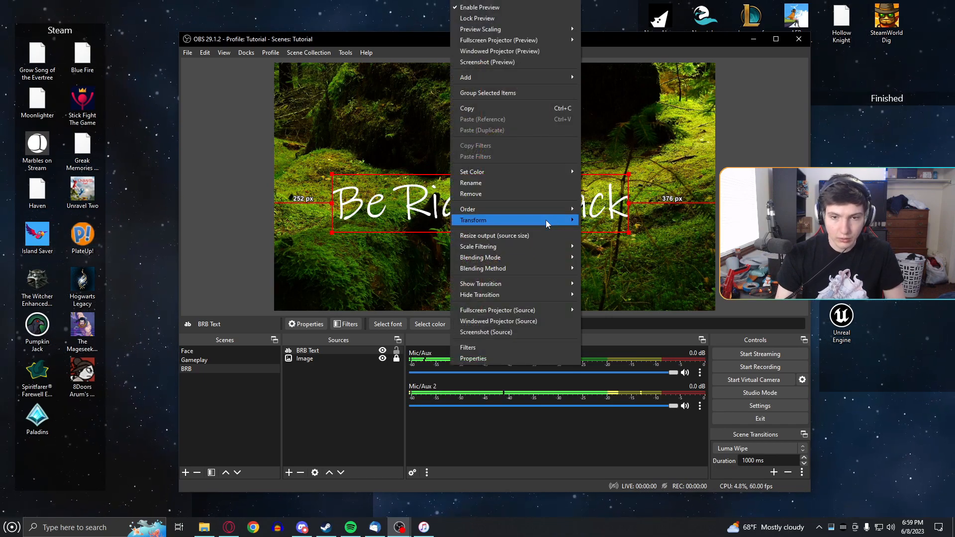
mouse_move(545, 220)
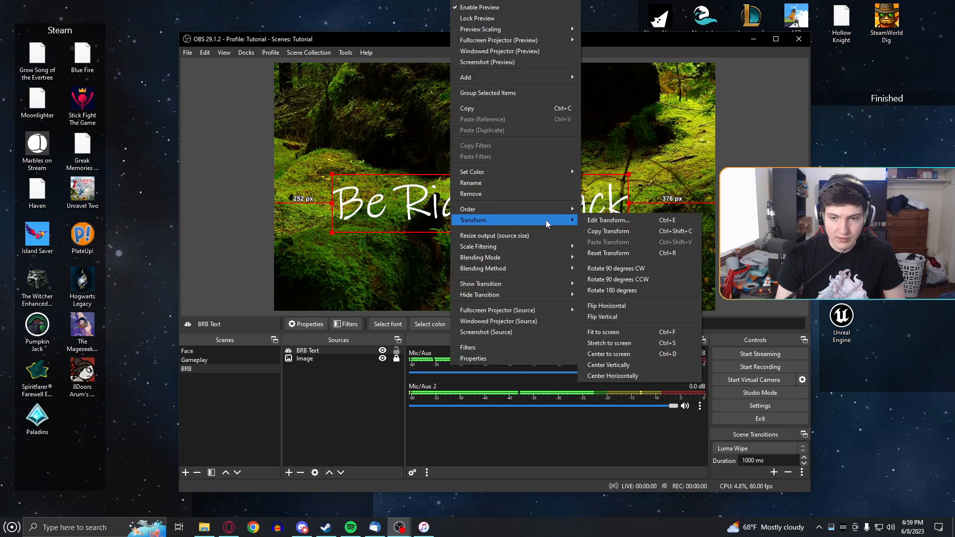
click(630, 353)
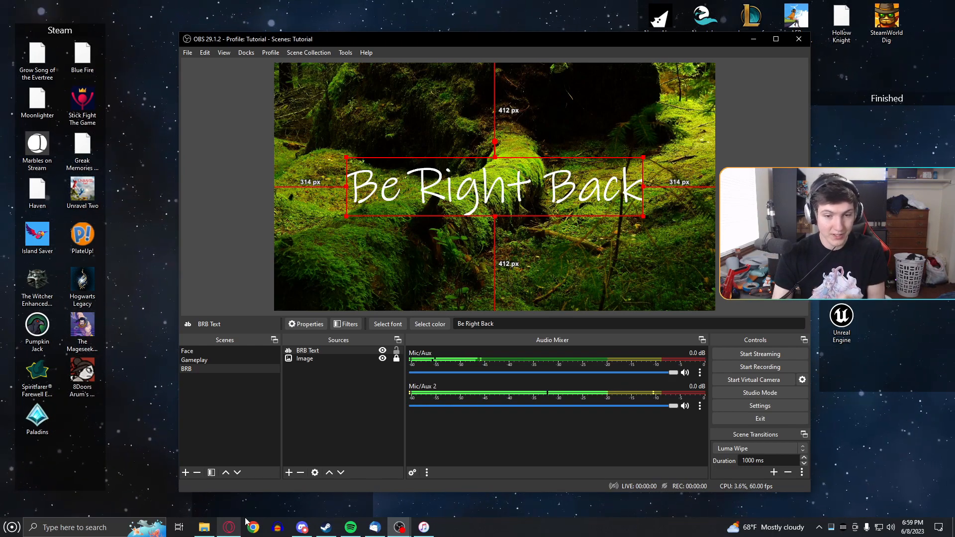
- Switch to the browser, search for "free fonts" in a new tab and open the 1001 Free Fonts website
click(229, 527)
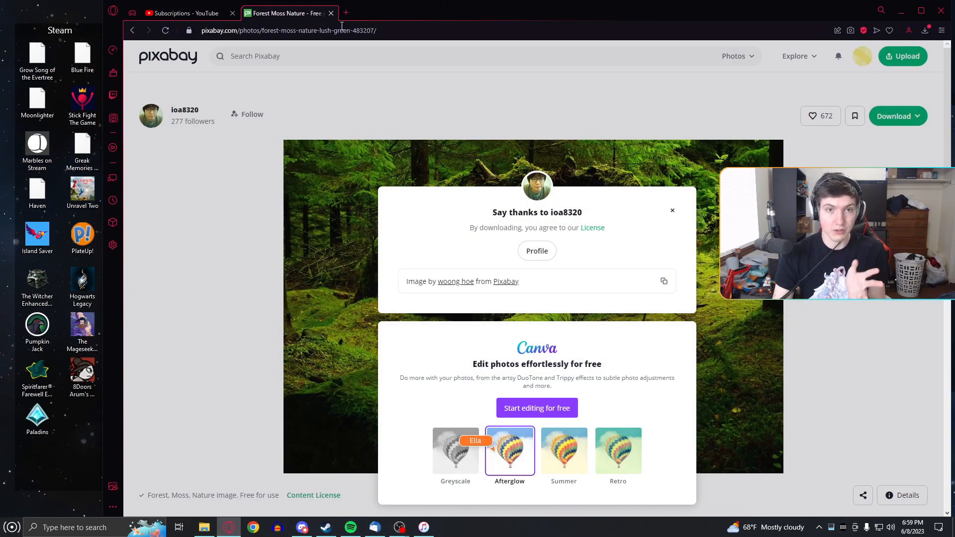
click(345, 12)
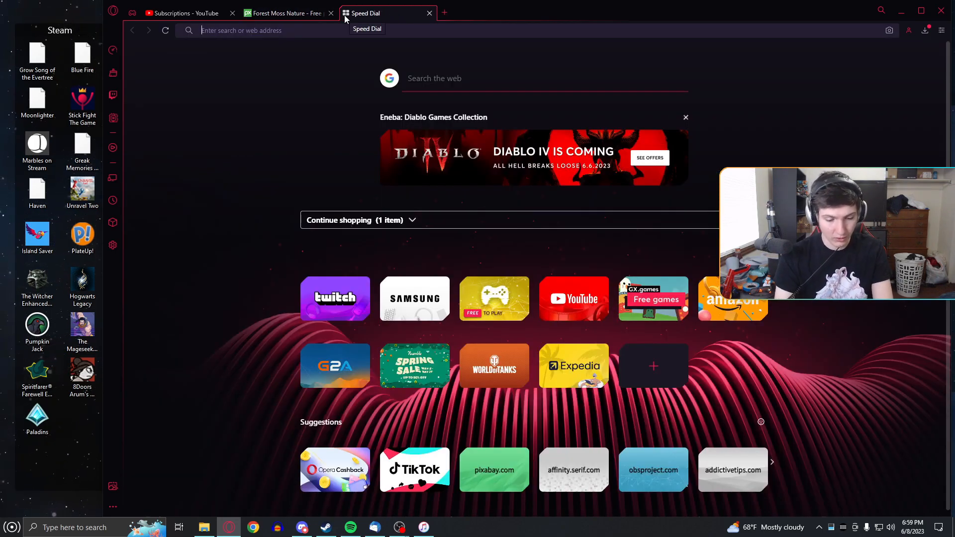
text(free f)
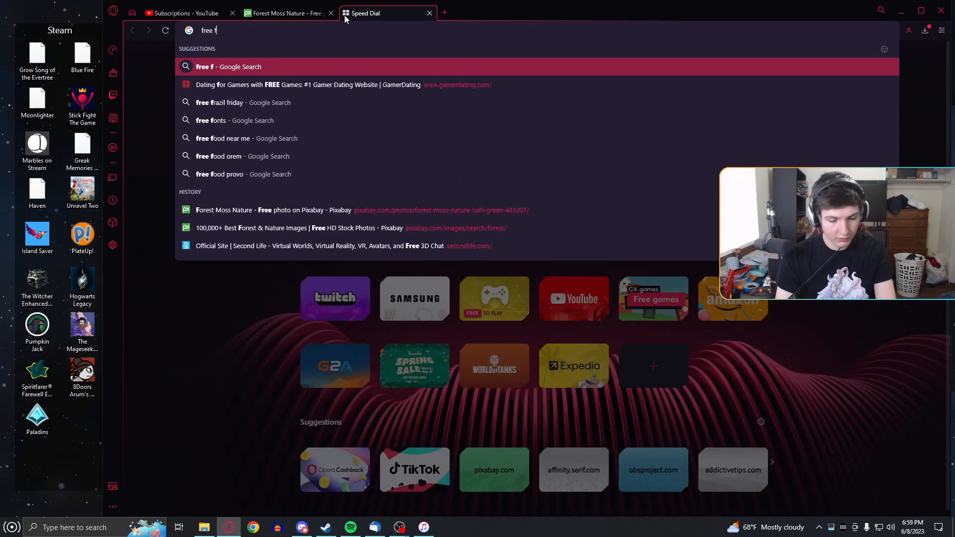
text(onts)
key(Return)
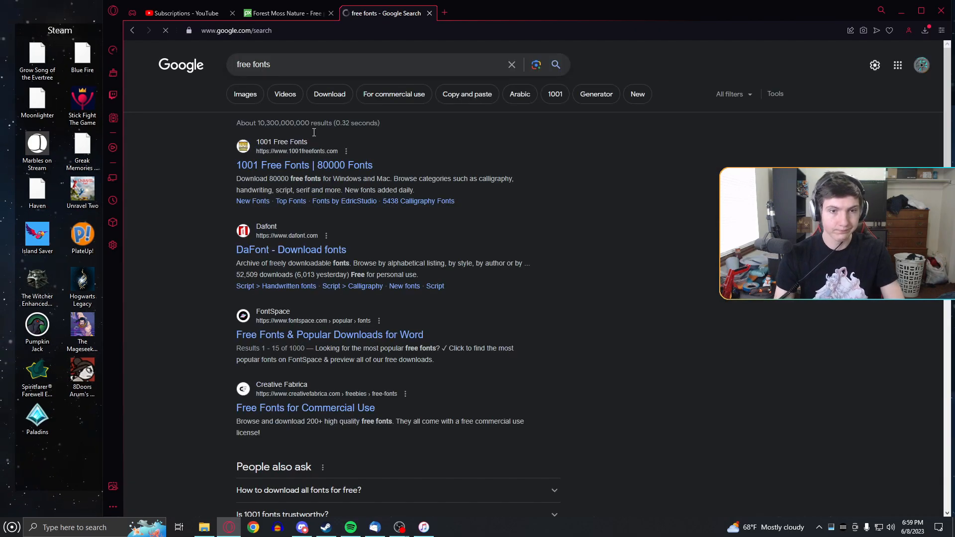
click(316, 167)
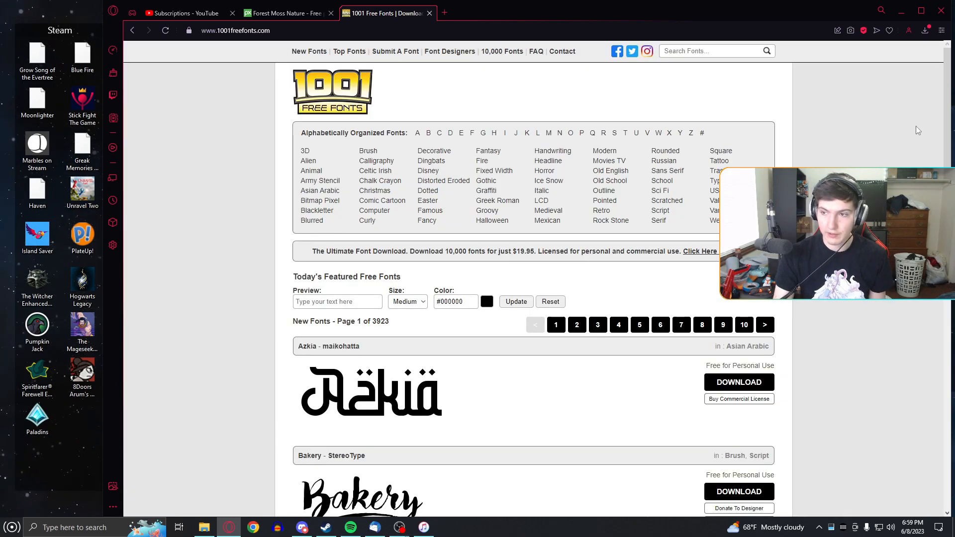
- Enter "magic" as the preview text for the featured fonts on 1001 Free Fonts
scroll(934, 128, down, 3)
scroll(934, 128, up, 3)
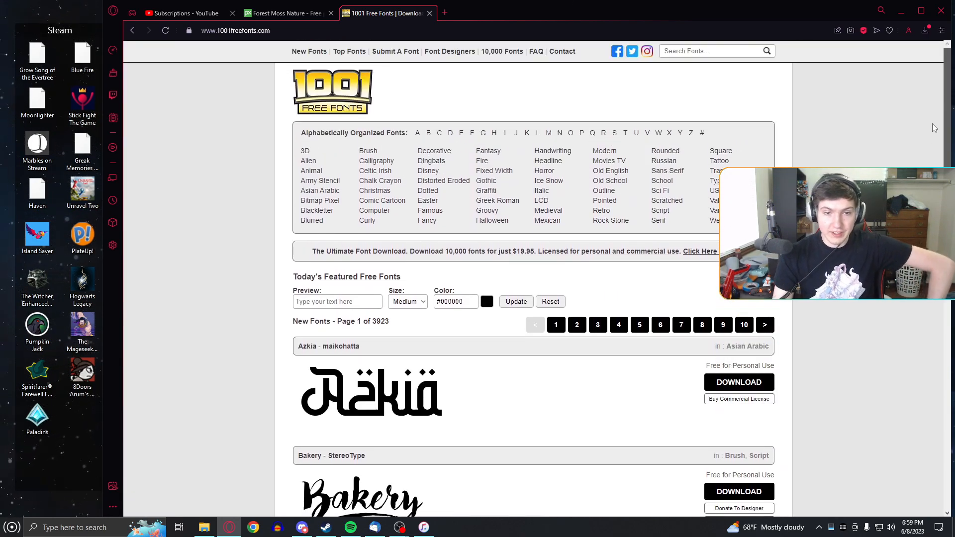
click(343, 302)
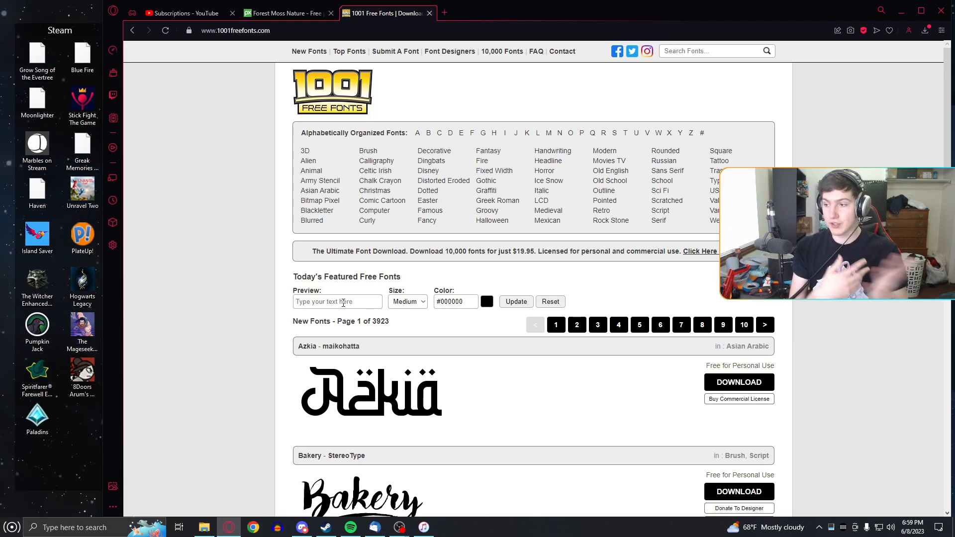
text(magic)
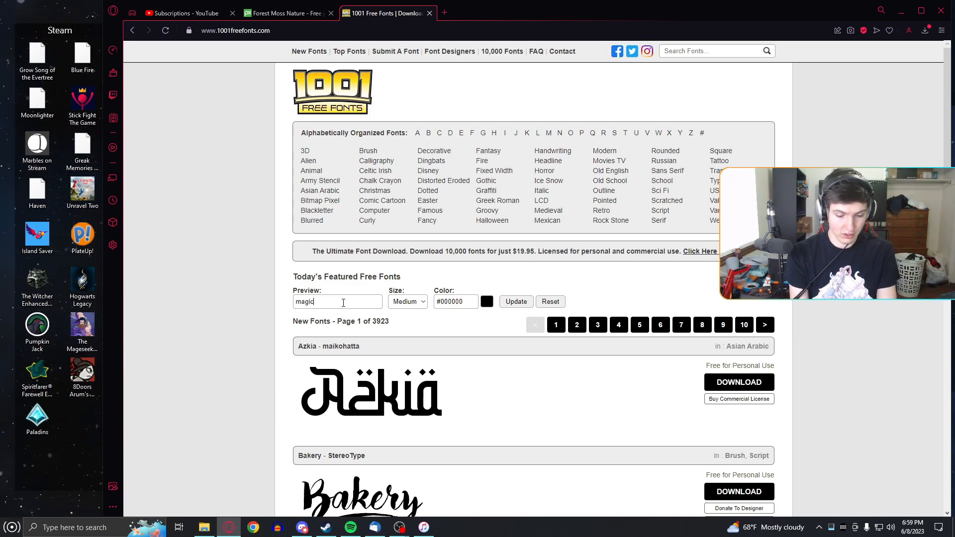
- Preview the new fonts with the text "magicical" and browse the listings through to page 6
key(Return)
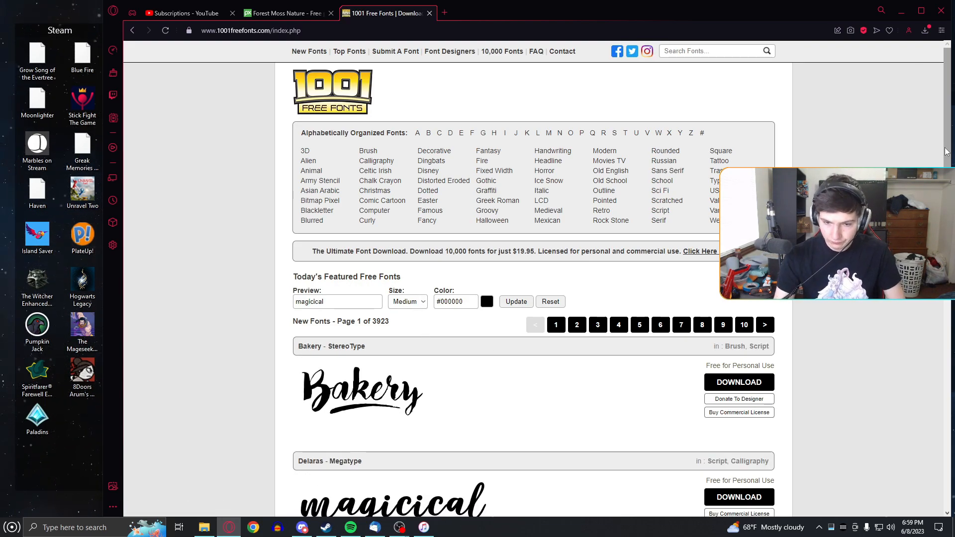
scroll(533, 278, down, 6)
scroll(906, 300, down, 10)
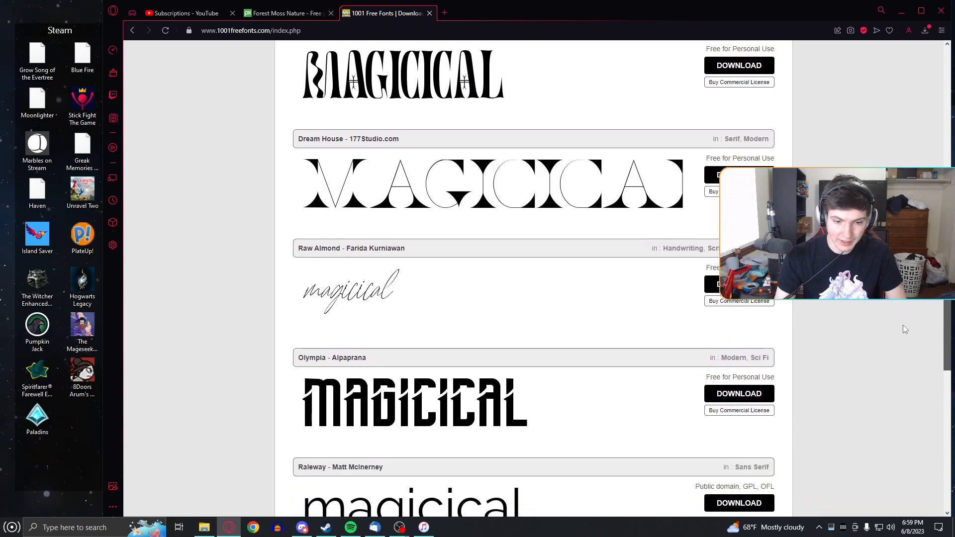
scroll(887, 416, down, 3)
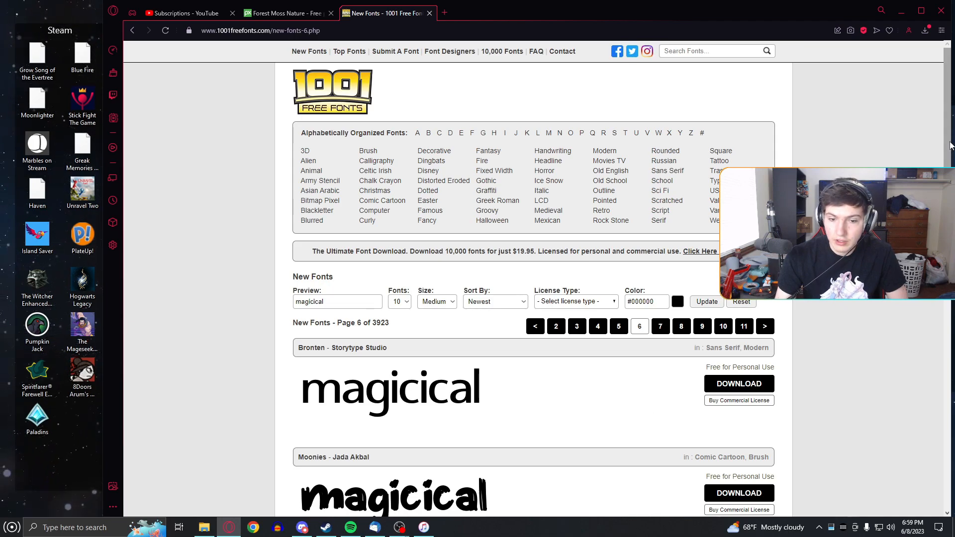
scroll(949, 153, down, 5)
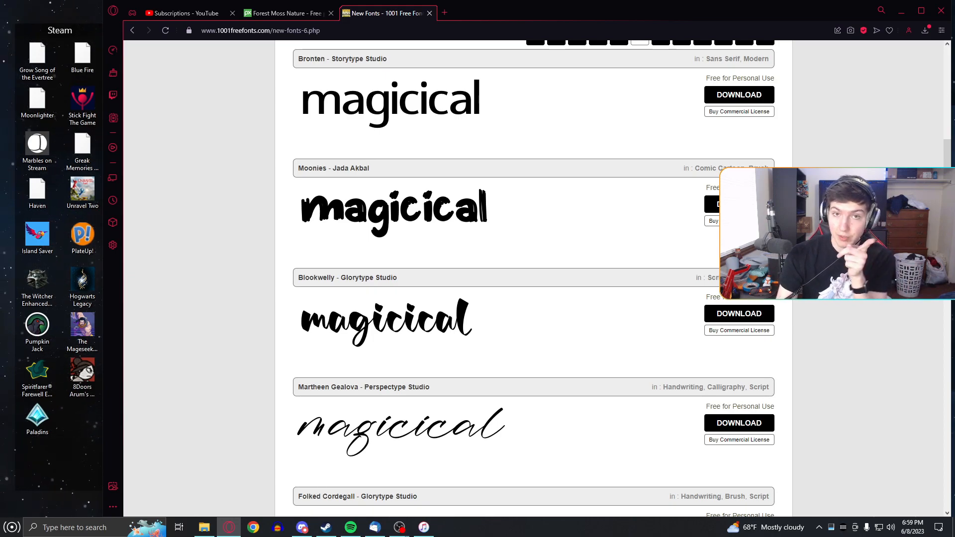
scroll(742, 351, up, 1)
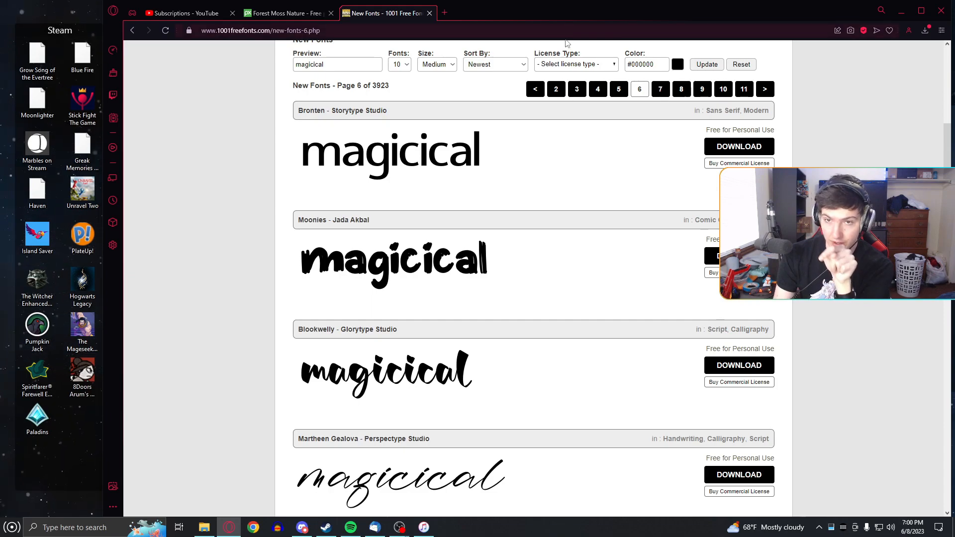
- Filter the font list by the license types Free and Public domain, GPL, OFL
click(583, 65)
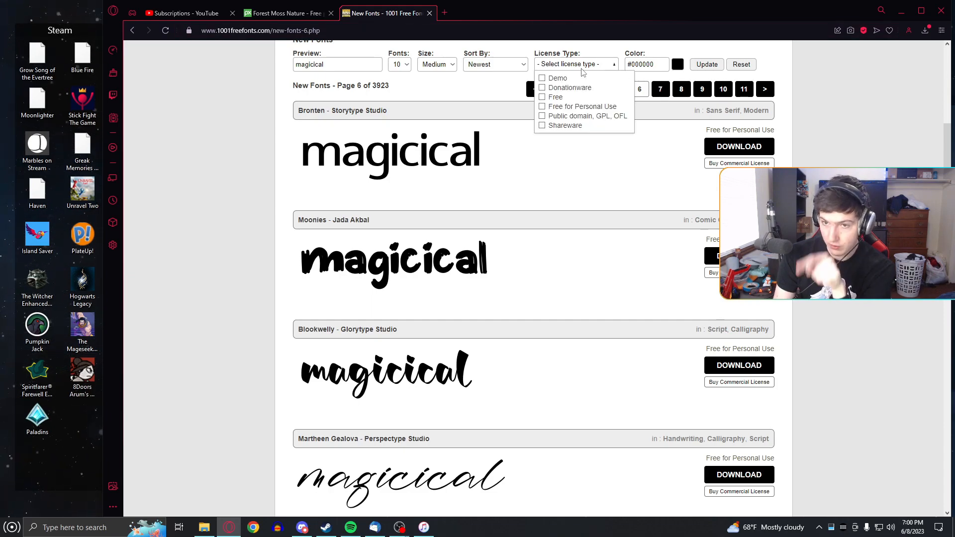
click(553, 98)
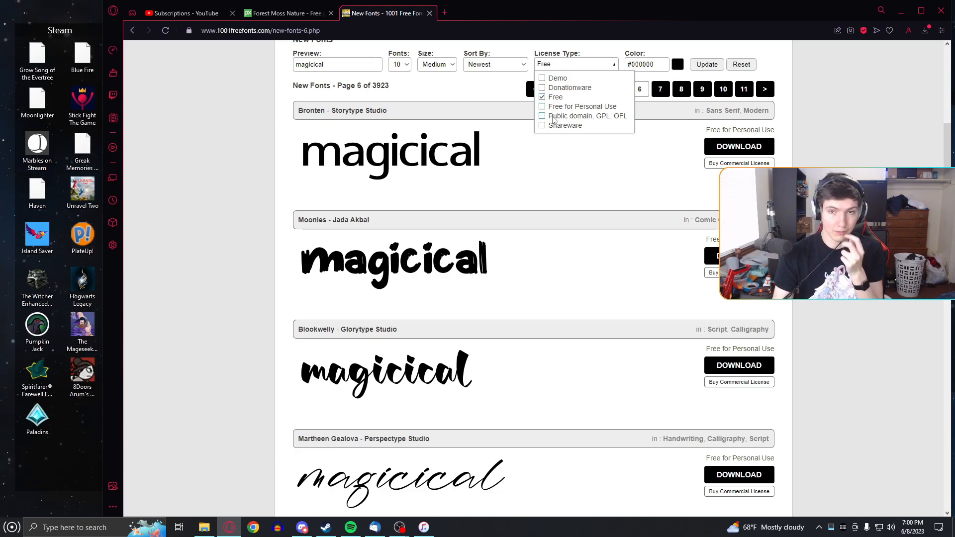
click(702, 65)
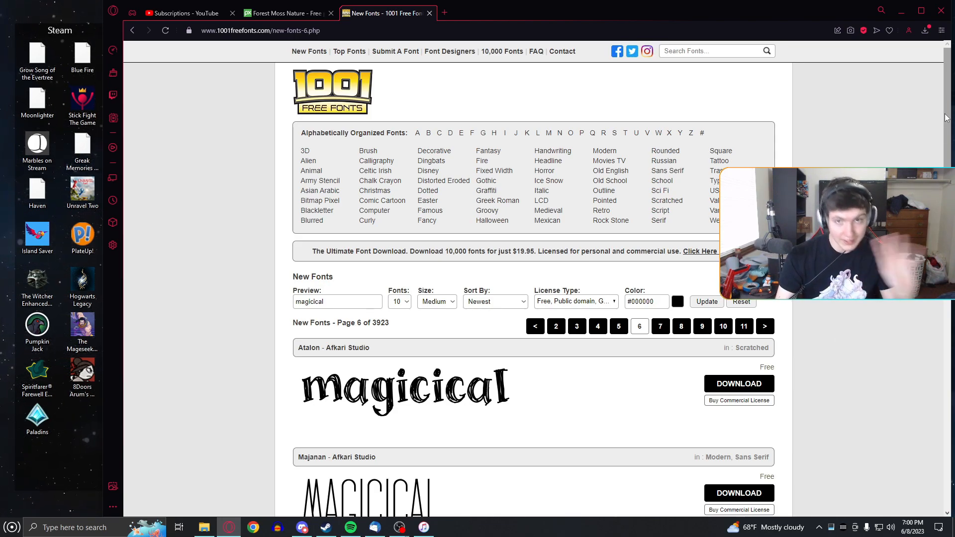
- Find the Serpent font by Beverly Pearl in the filtered list and download it as serpent.zip to Pictures > New folder
drag(947, 120, 946, 284)
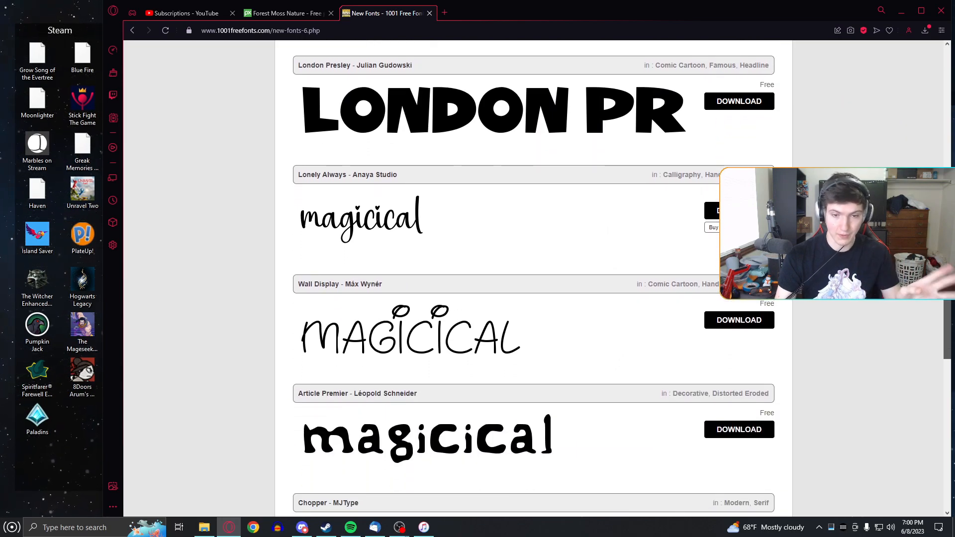
scroll(908, 332, down, 5)
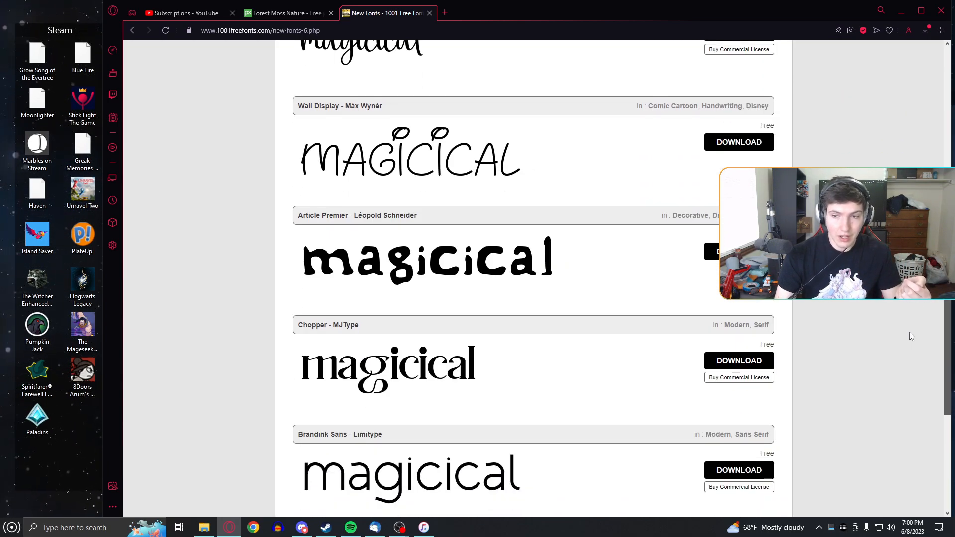
scroll(905, 370, down, 2)
scroll(907, 397, down, 5)
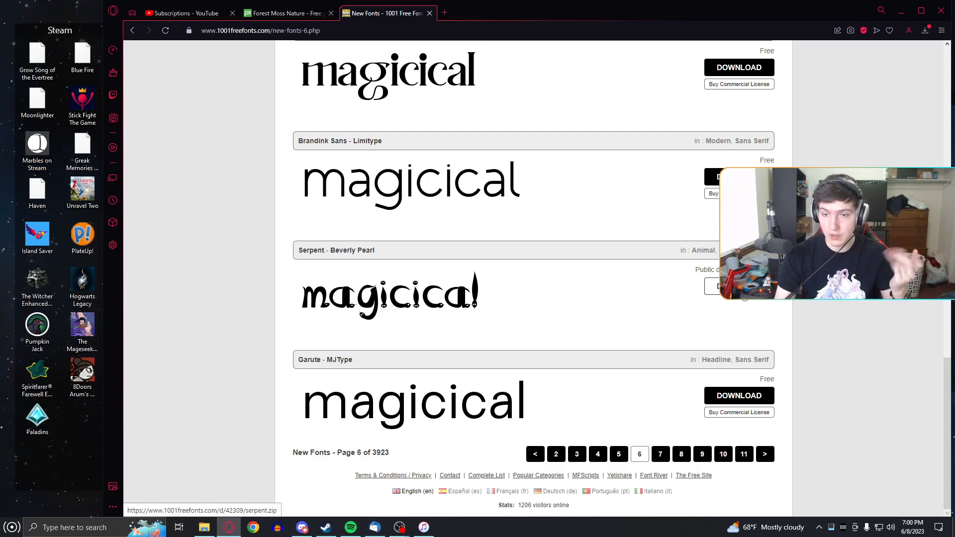
click(739, 285)
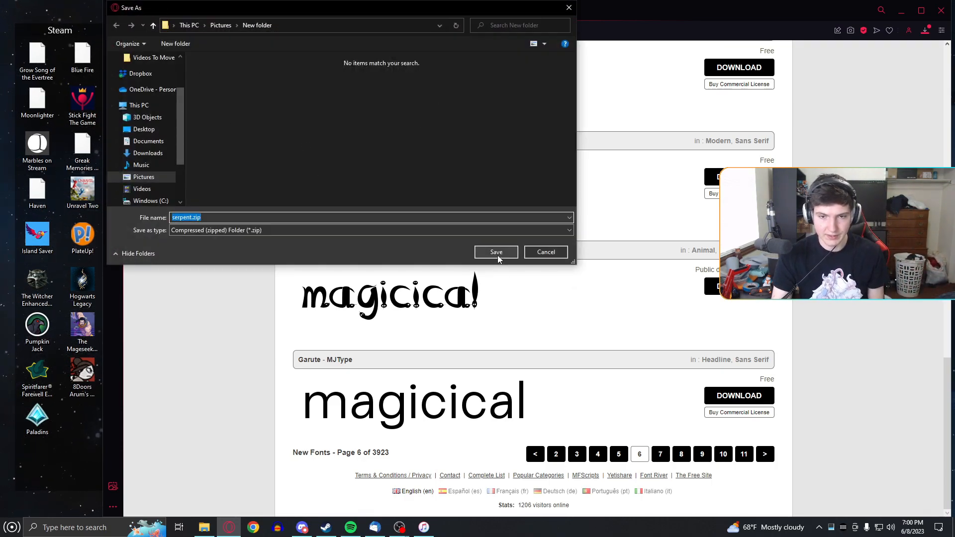
click(497, 252)
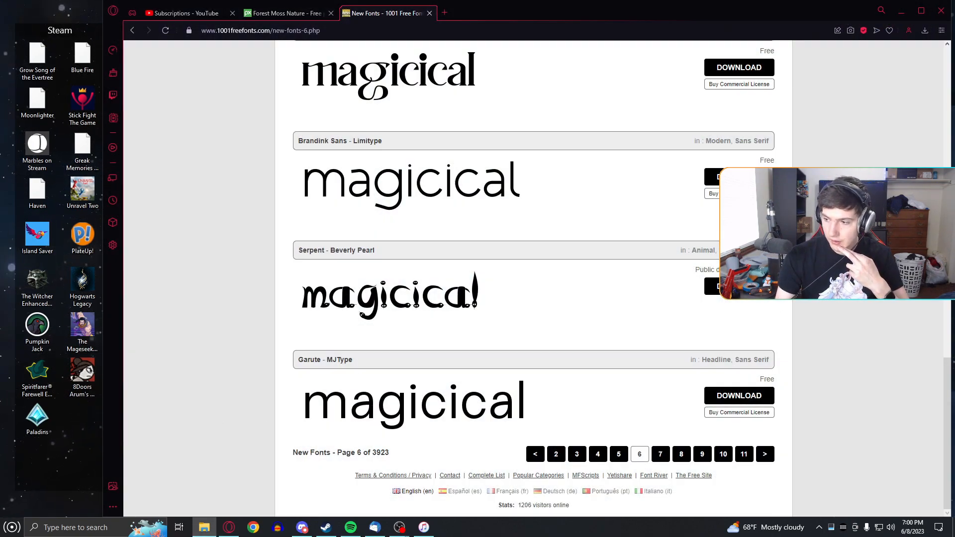
- Open the downloaded serpent.zip and inspect the contents of its SerpentFont-1.0 folder
drag(954, 322, 490, 86)
double_click(408, 204)
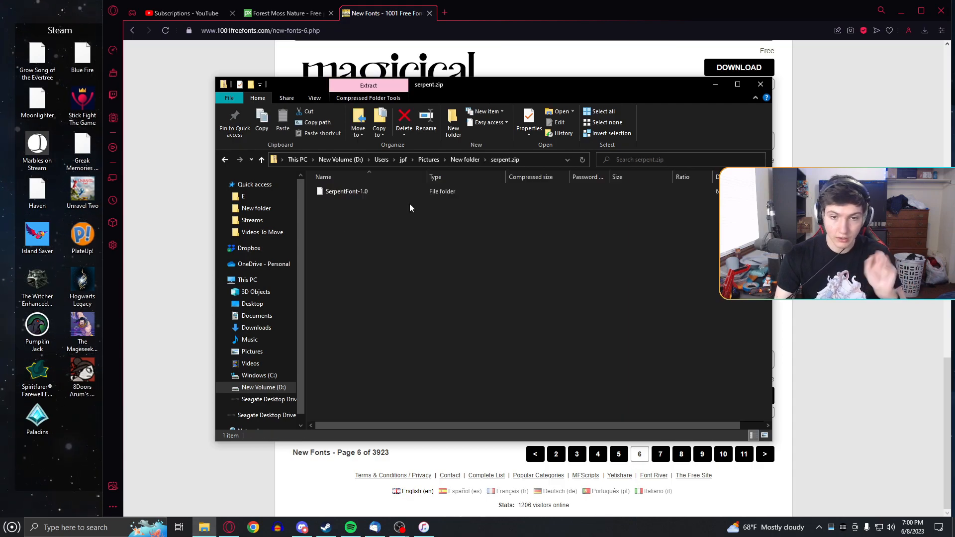
double_click(366, 191)
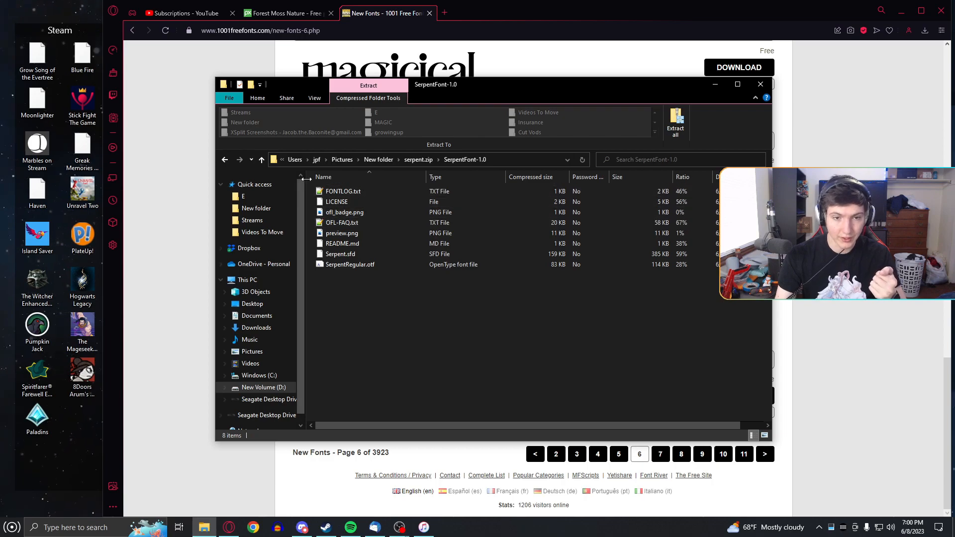
- Go back up to New folder and extract all of serpent.zip into the serpent folder there
click(261, 159)
click(261, 159)
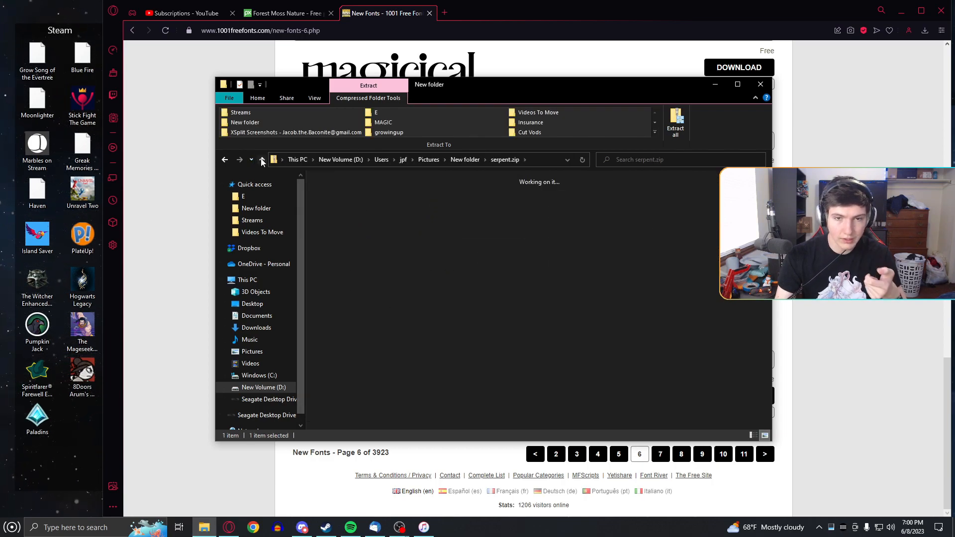
click(675, 122)
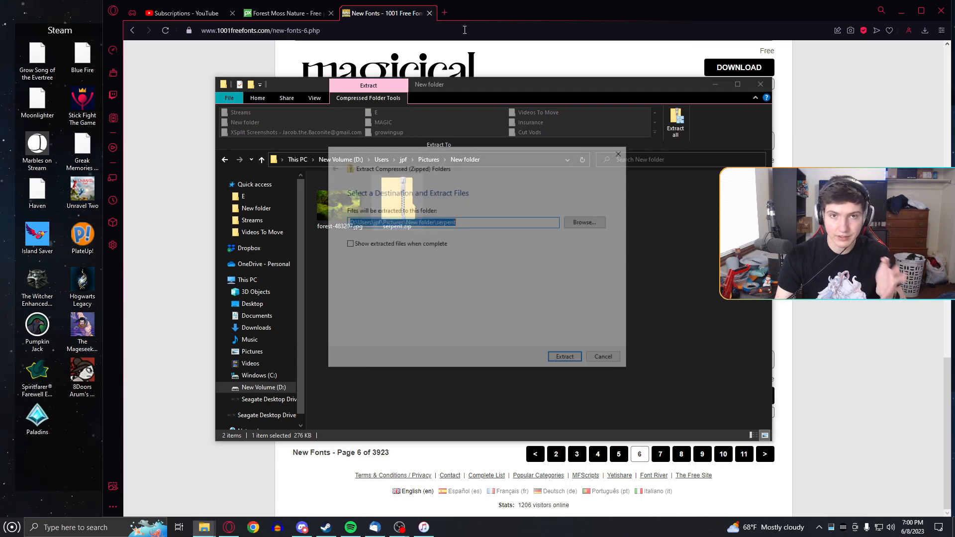
click(566, 359)
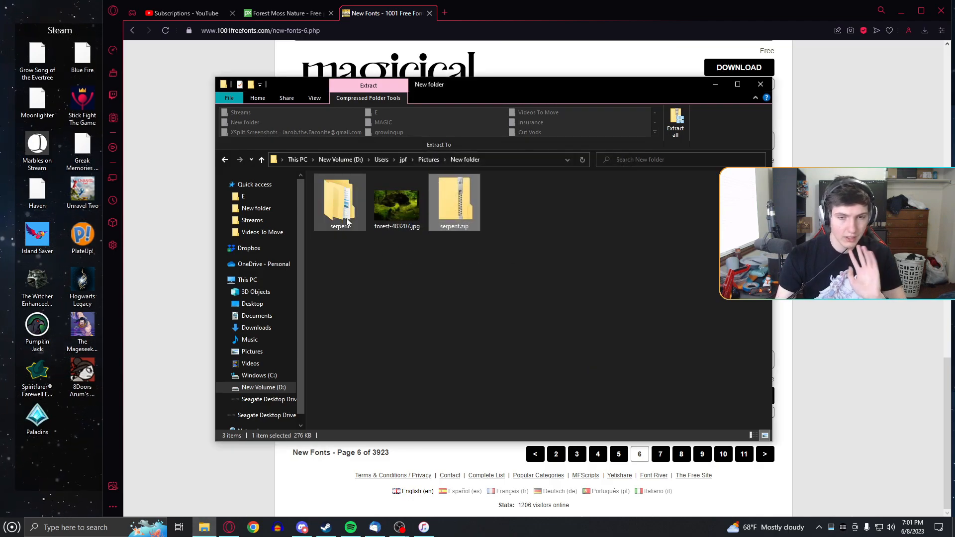
- Install the SerpentRegular.otf font from the extracted SerpentFont-1.0 folder and close the font preview
double_click(347, 222)
double_click(354, 225)
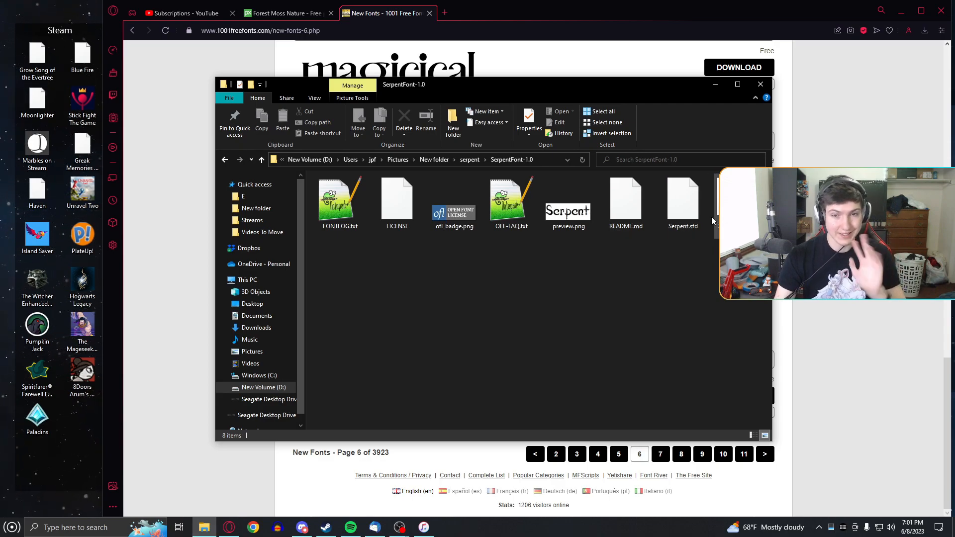
click(314, 98)
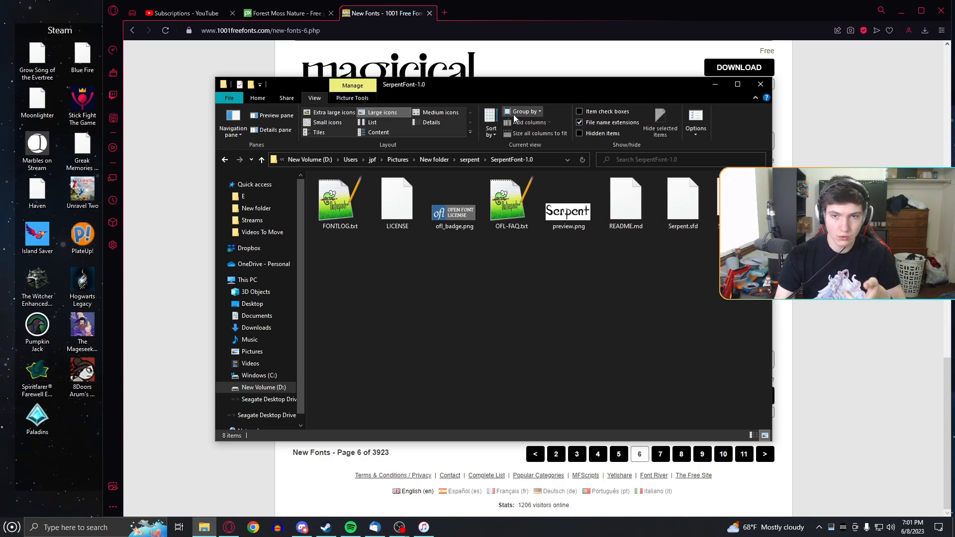
click(257, 98)
click(731, 202)
double_click(736, 204)
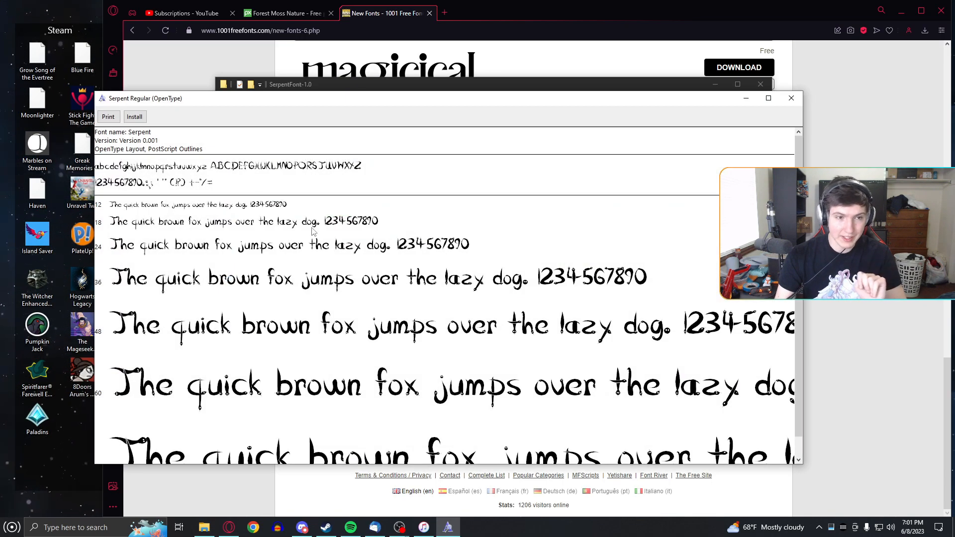
click(134, 117)
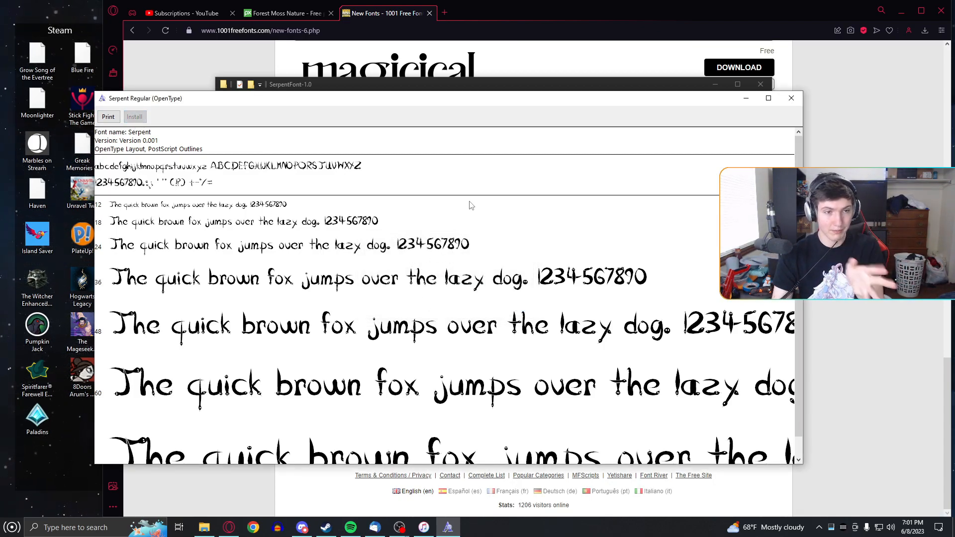
click(791, 99)
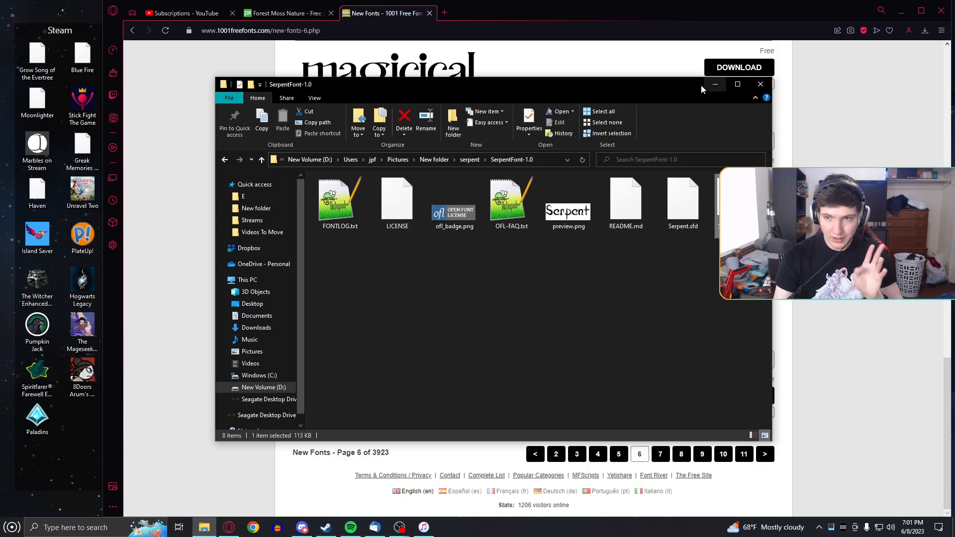
- Close the file window and minimize the browser to switch back to OBS
click(263, 161)
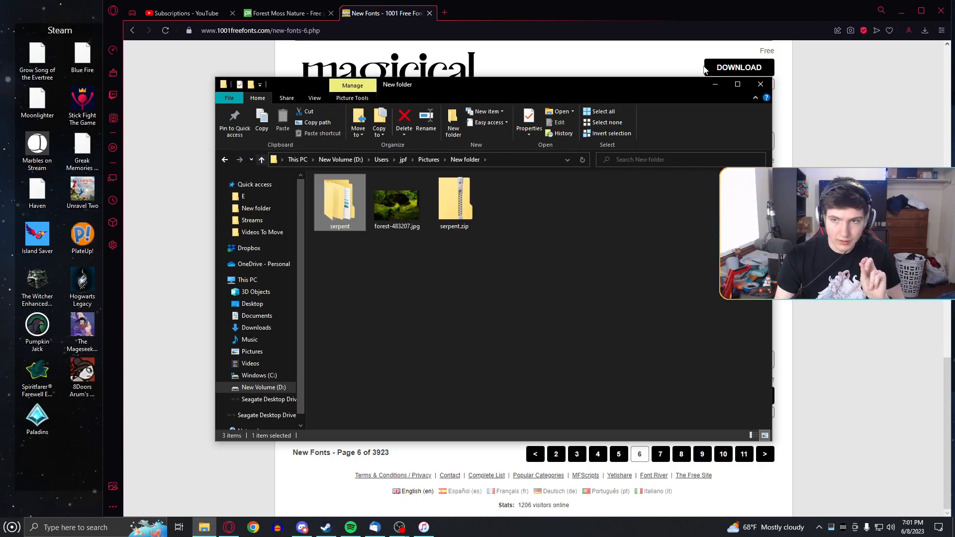
click(761, 83)
click(901, 10)
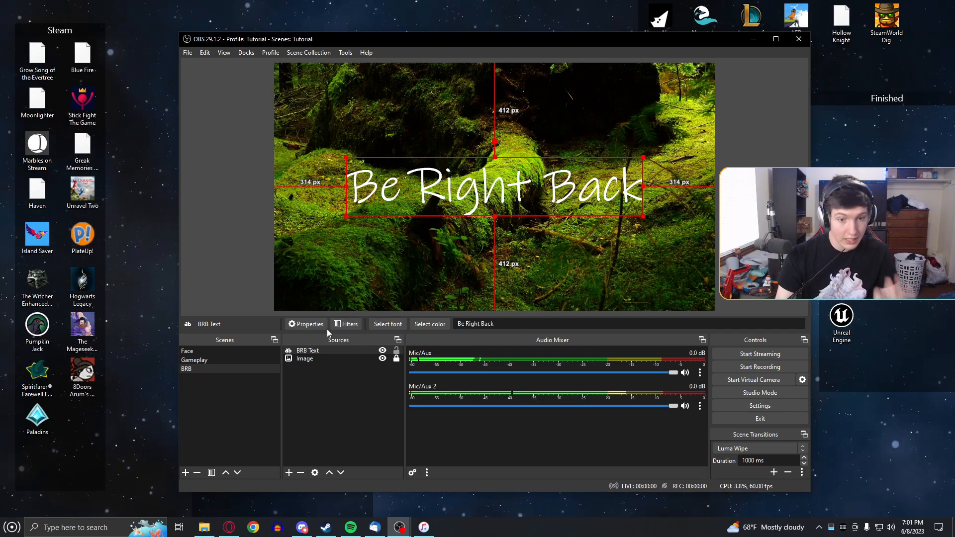
- Look for the newly installed Serpent font in the BRB Text source's font list, keeping Ink Free selected
click(392, 323)
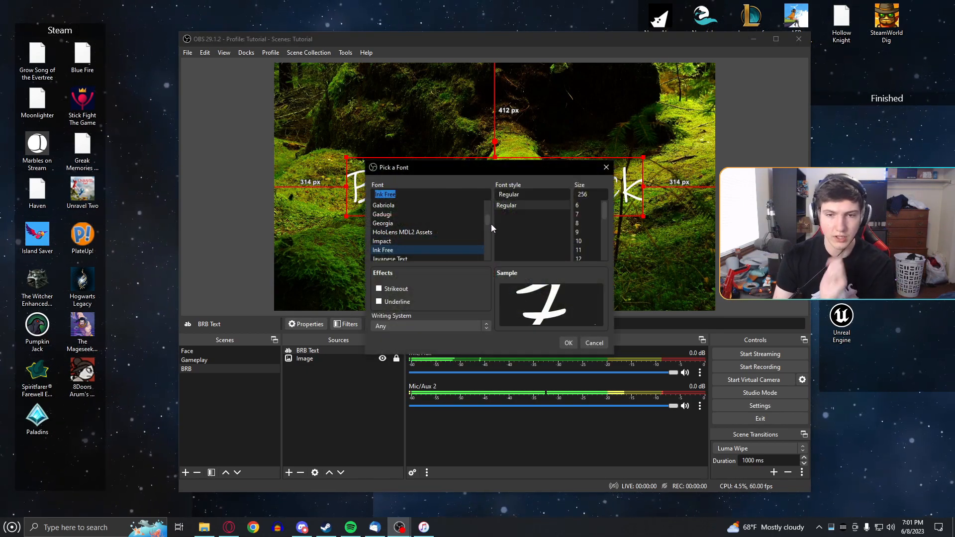
drag(487, 222, 485, 239)
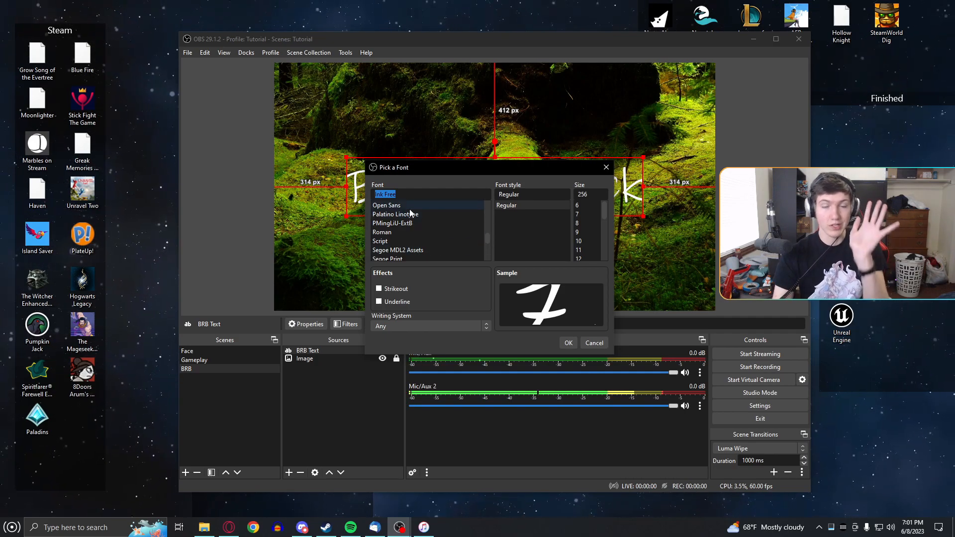
click(568, 343)
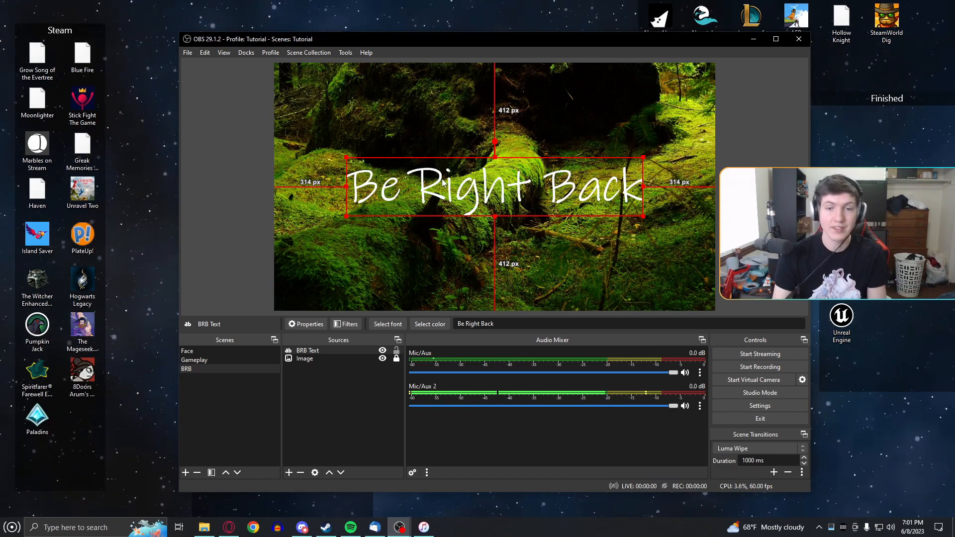
click(372, 404)
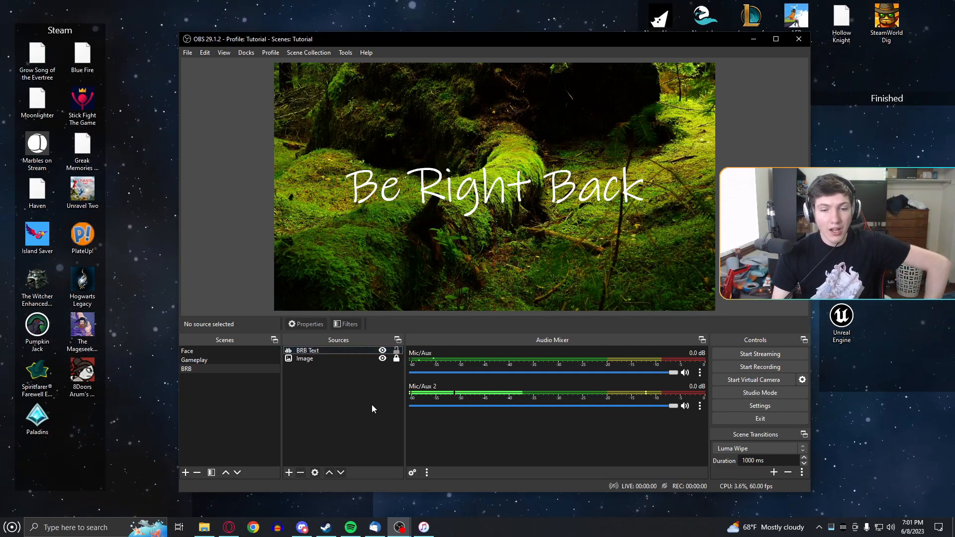
- Restart OBS Studio, launching it anyway despite the other running instance
click(802, 44)
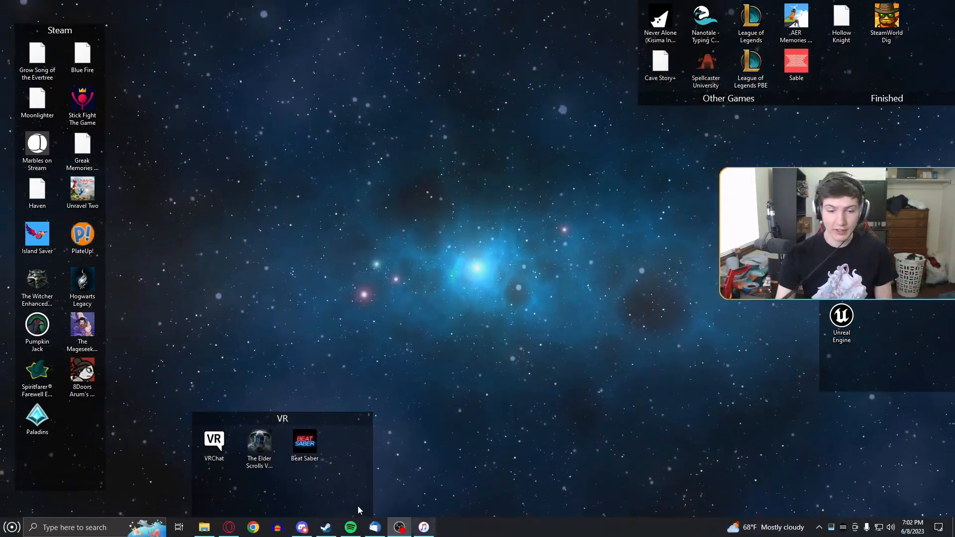
right_click(406, 531)
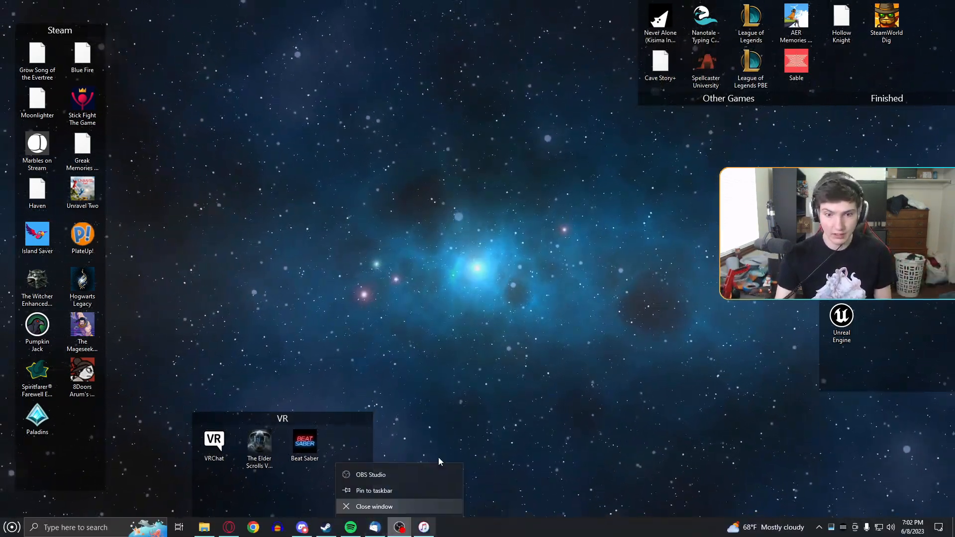
click(388, 471)
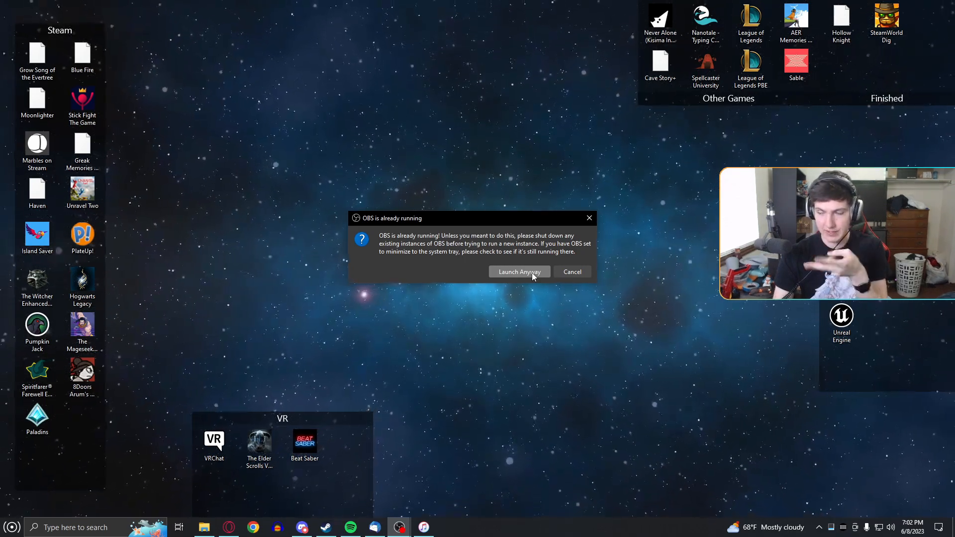
click(532, 273)
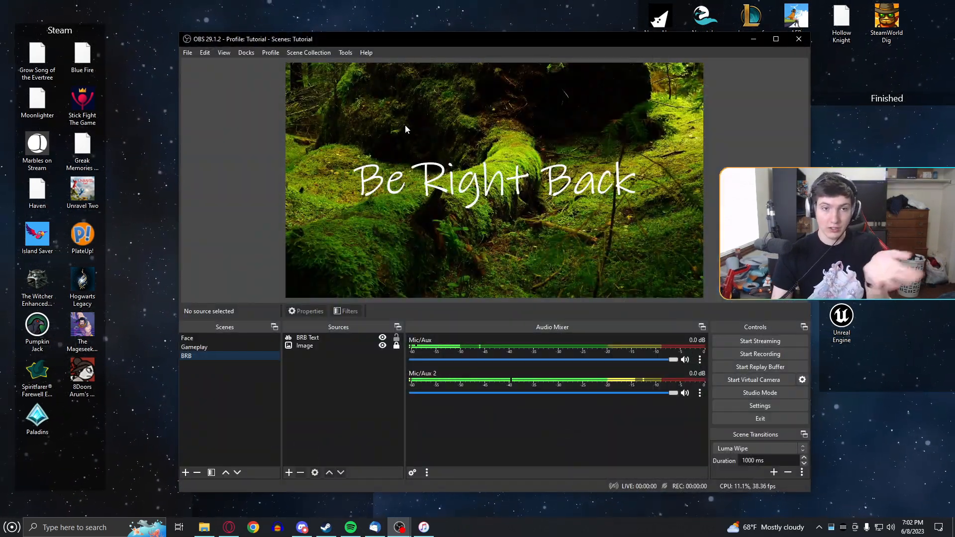
- Apply the Serpent font to the Be Right Back text in the BRB scene
click(453, 173)
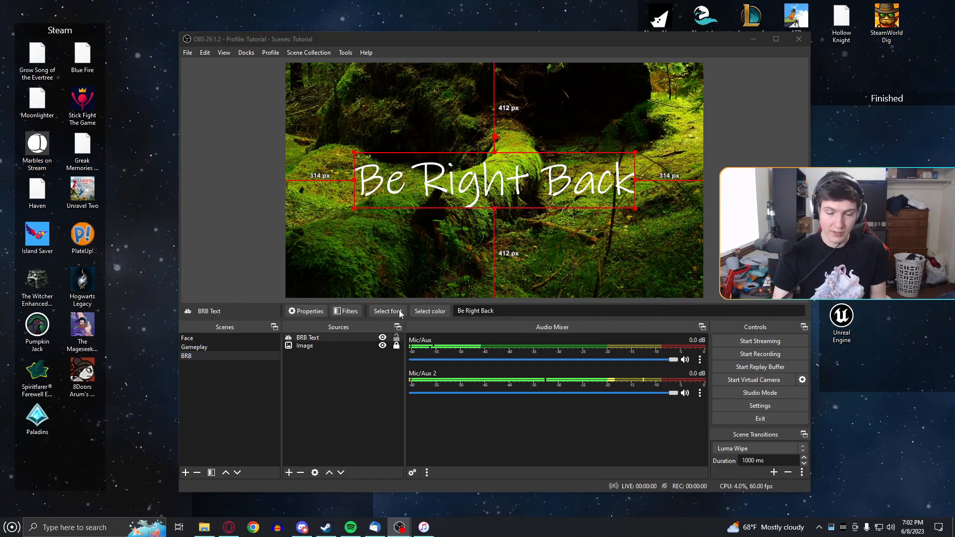
click(398, 310)
drag(486, 217, 484, 243)
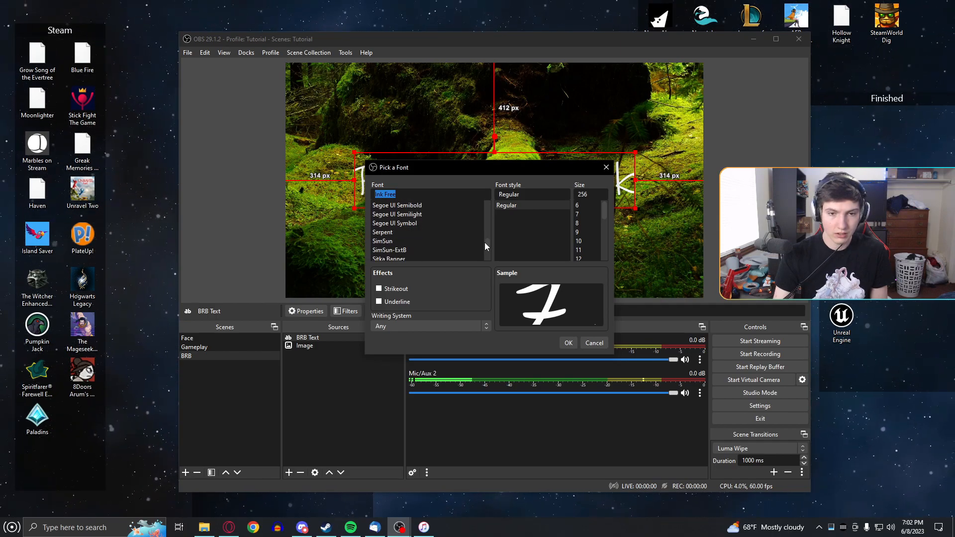
click(392, 232)
click(566, 342)
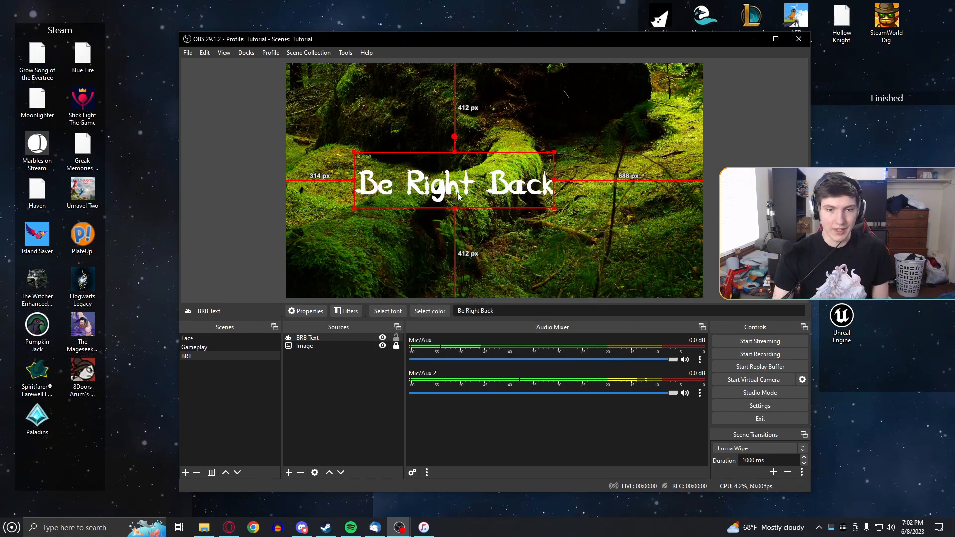
- Review the BRB Text source's font style, size and effects options, leaving them as they are
click(308, 311)
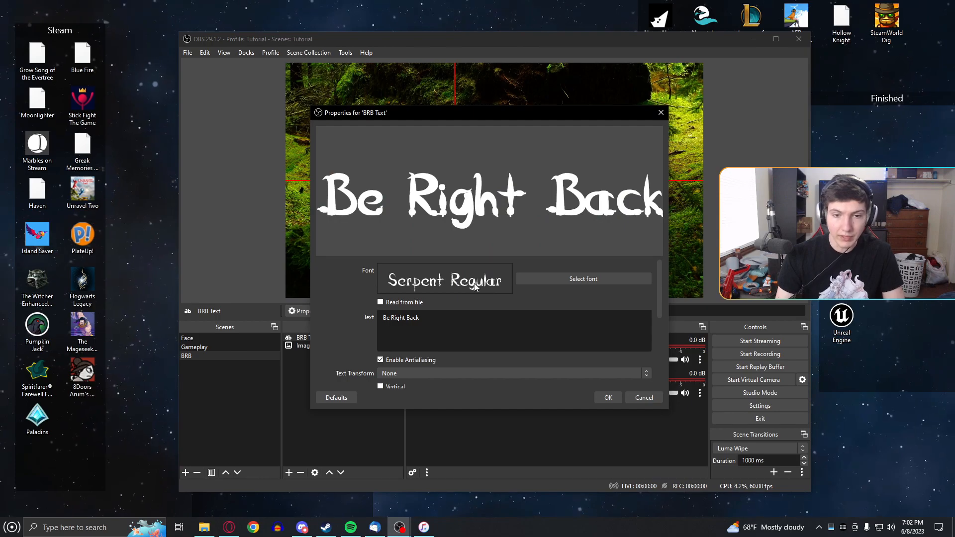
click(559, 281)
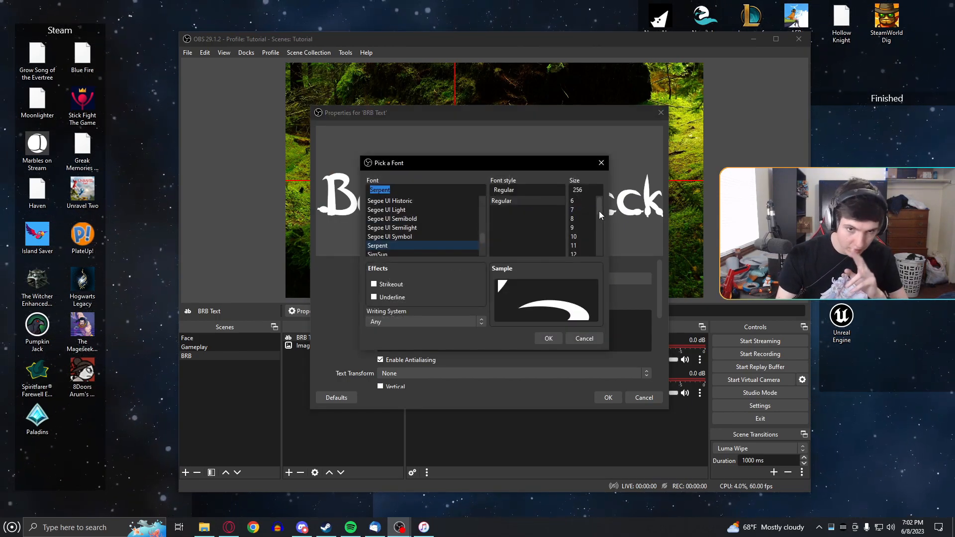
click(392, 285)
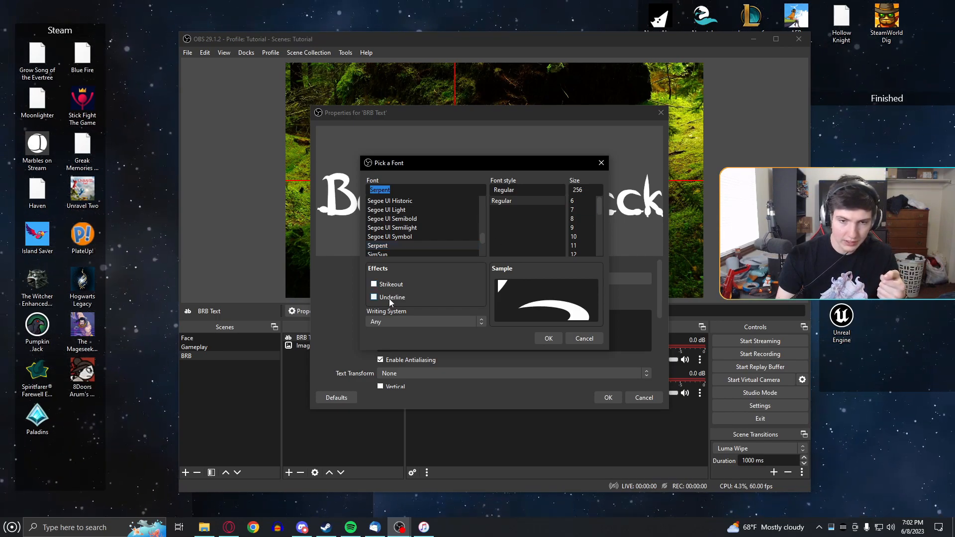
click(581, 343)
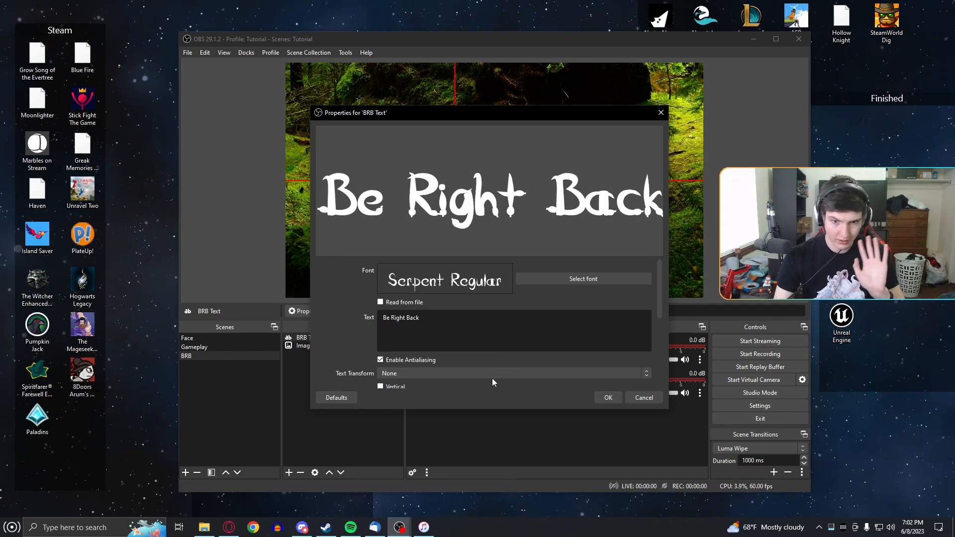
click(613, 401)
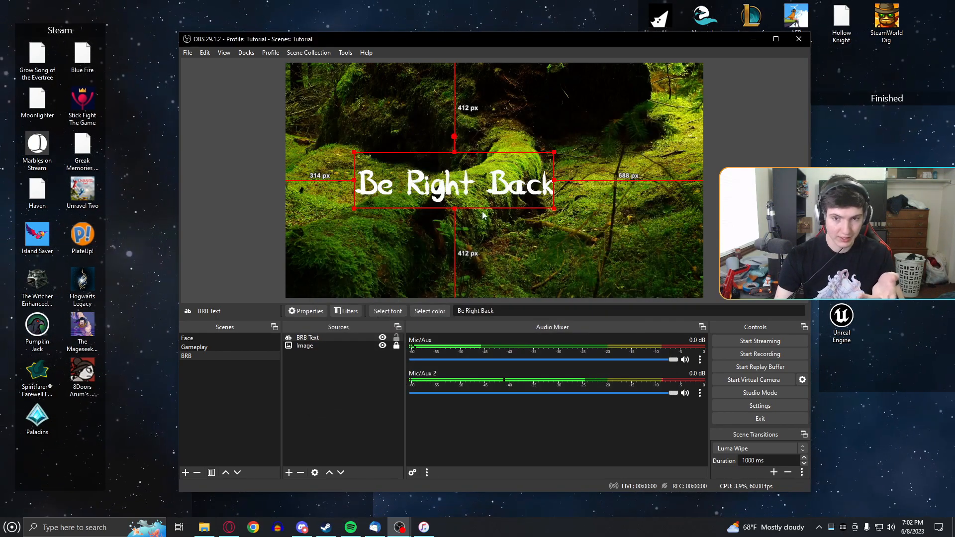
- Center the Be Right Back text on the screen with the source's transform options
right_click(452, 189)
mouse_move(544, 219)
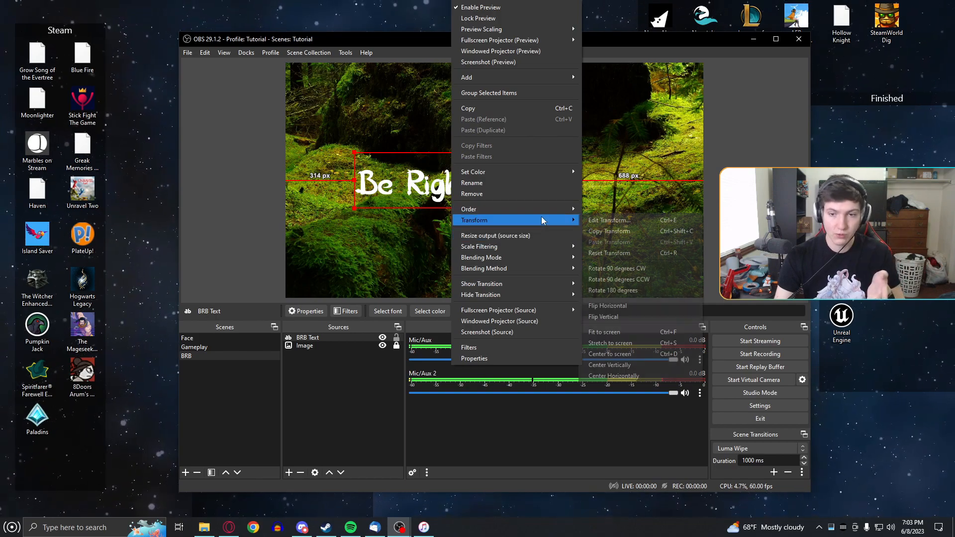
click(627, 354)
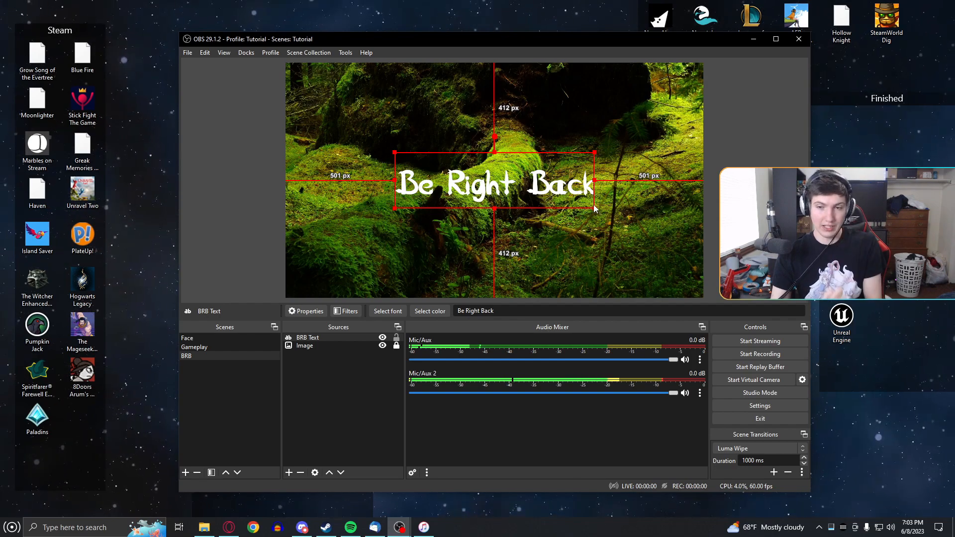
- Add a new Text (GDI+) source to the BRB scene with the text "hello"
right_click(333, 387)
mouse_move(360, 398)
click(490, 464)
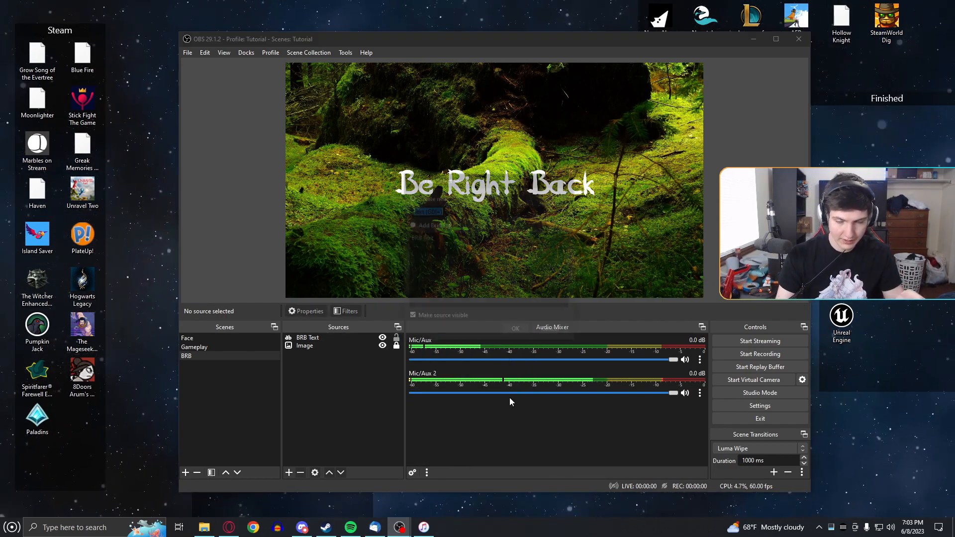
click(514, 331)
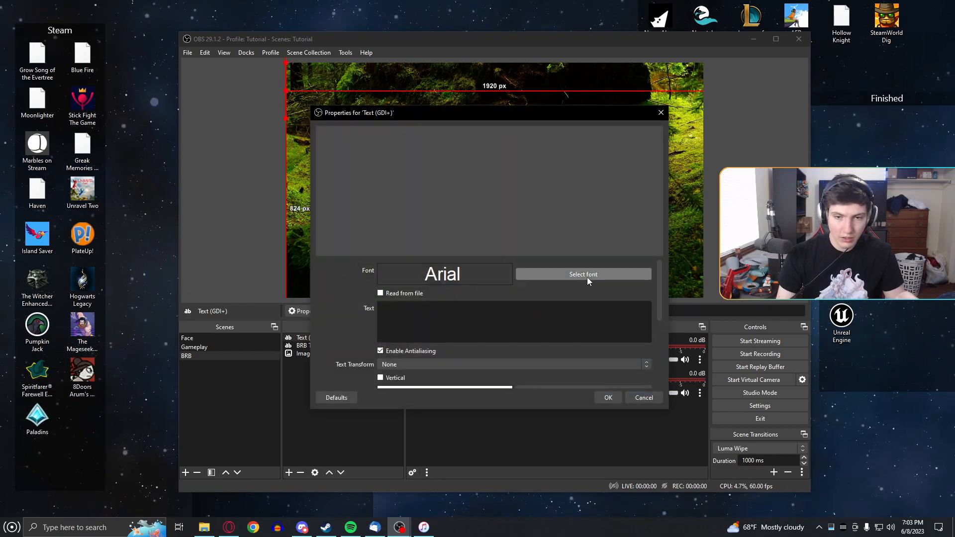
click(487, 336)
text(hello)
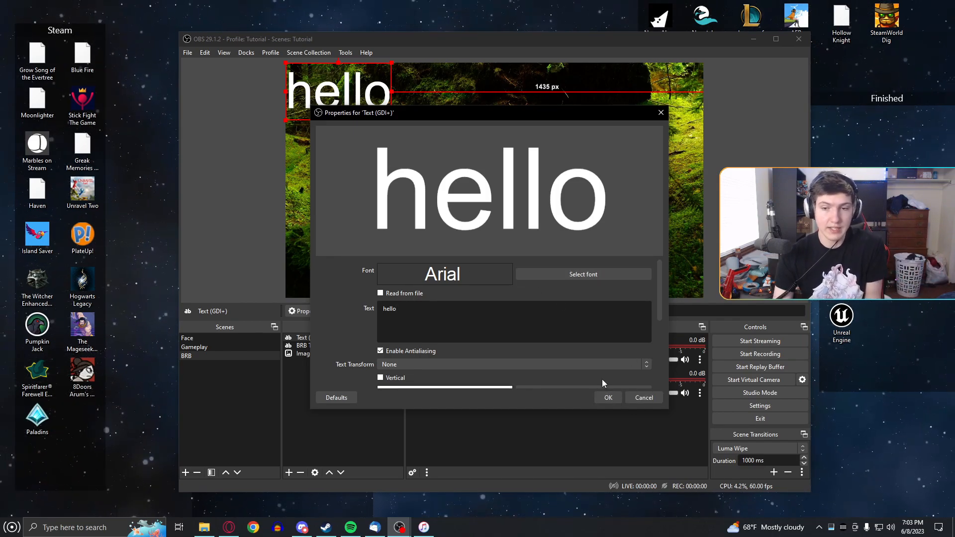
- Try font size 6 on the hello text, change it to 26 and accept the source's properties
click(592, 275)
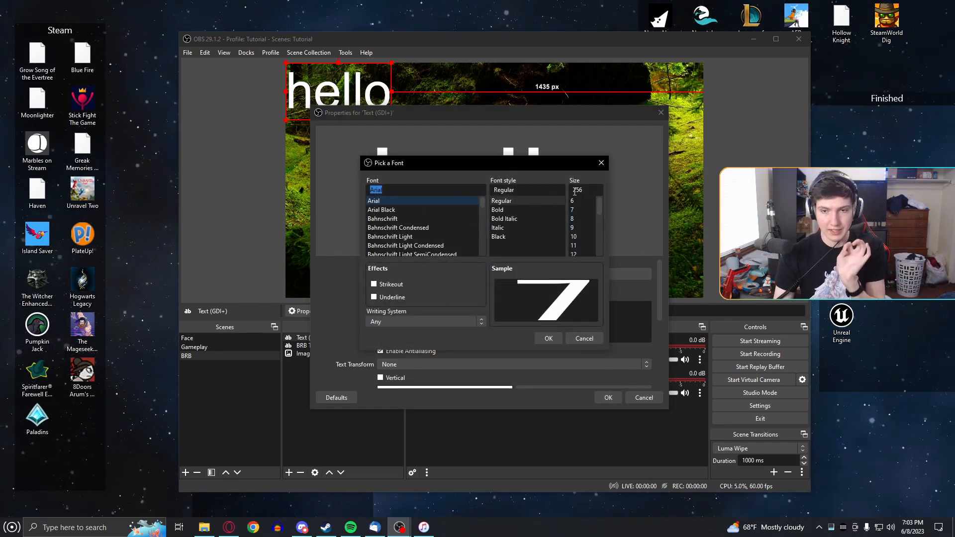
click(552, 337)
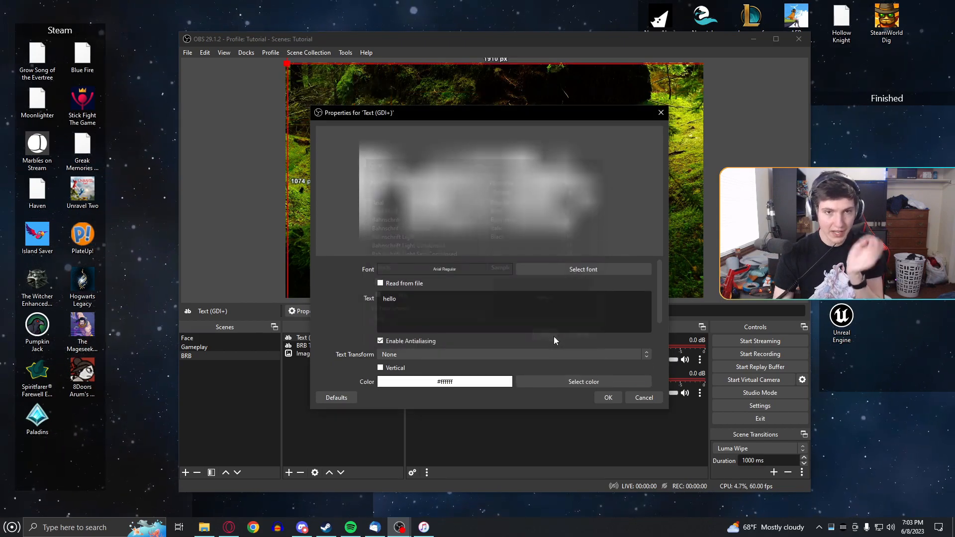
click(584, 271)
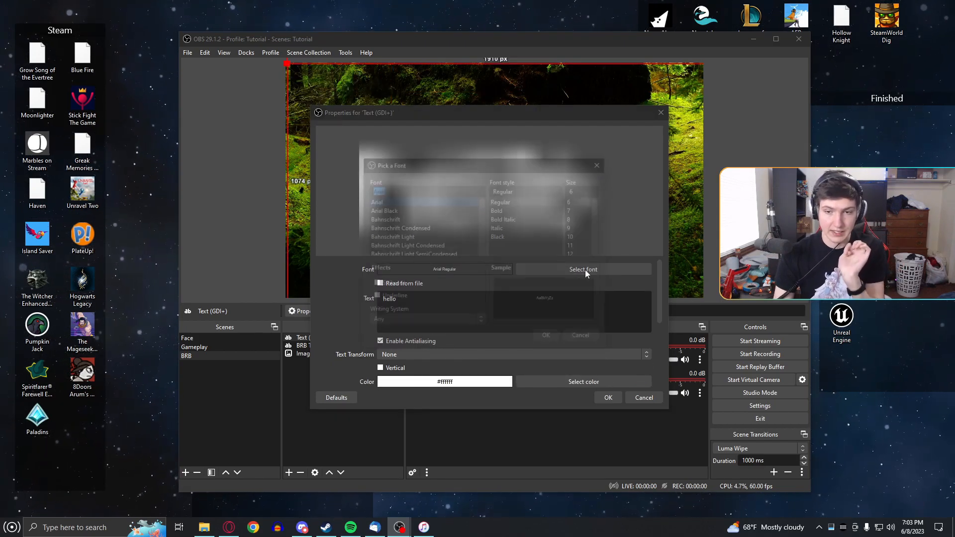
drag(601, 201, 599, 228)
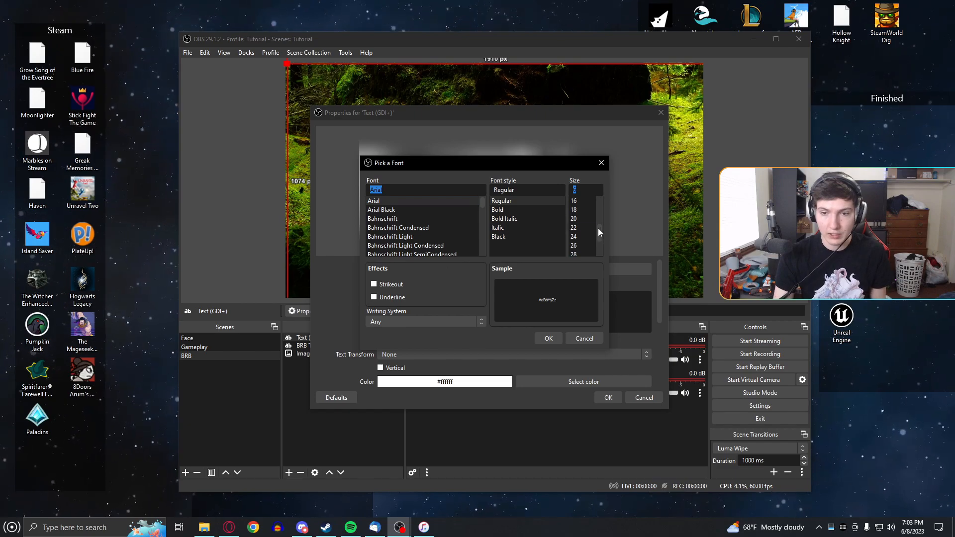
click(578, 244)
click(552, 338)
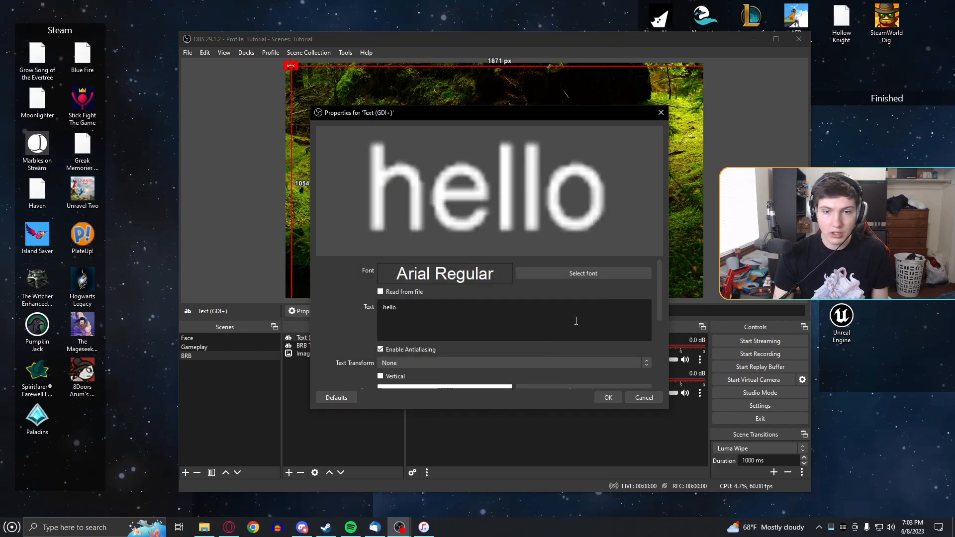
click(604, 396)
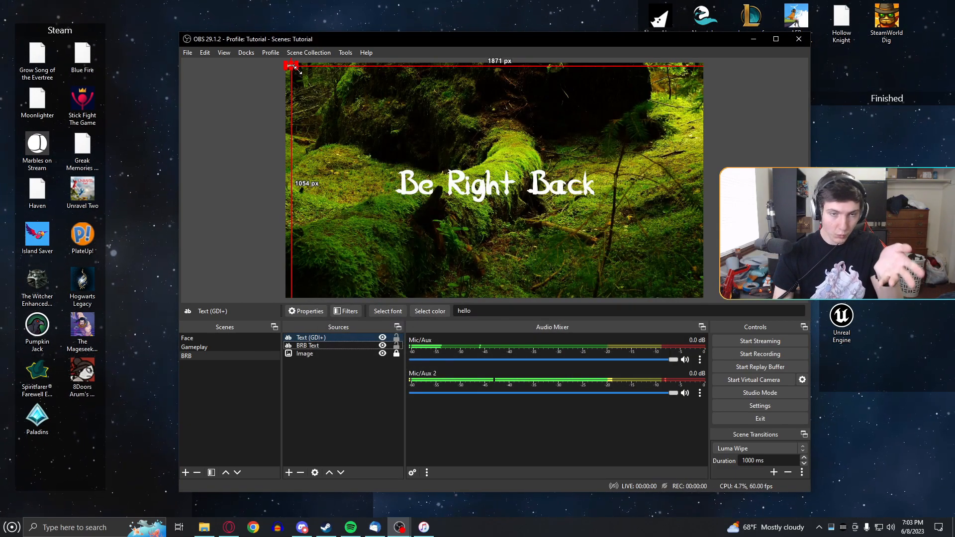
- Stretch the hello text across the canvas, leaving about 155 px beside it and 161 px below it
click(388, 207)
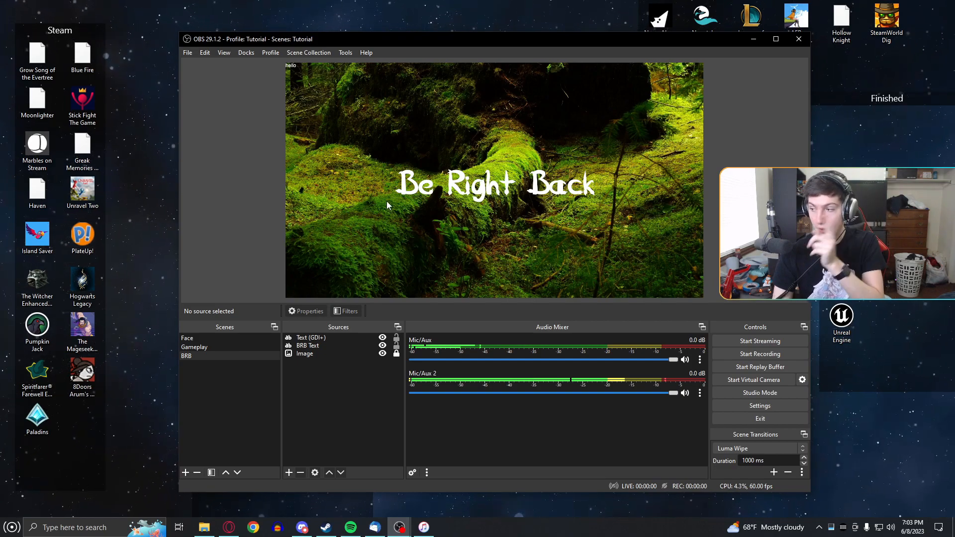
click(295, 68)
drag(297, 69, 658, 263)
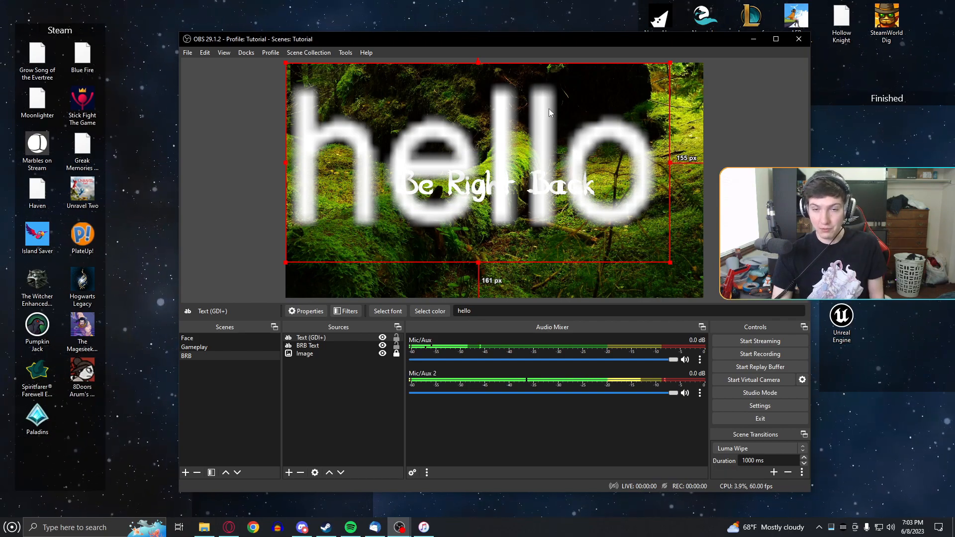
- Set the stretched hello text's font size to 264
click(388, 311)
drag(601, 238, 604, 252)
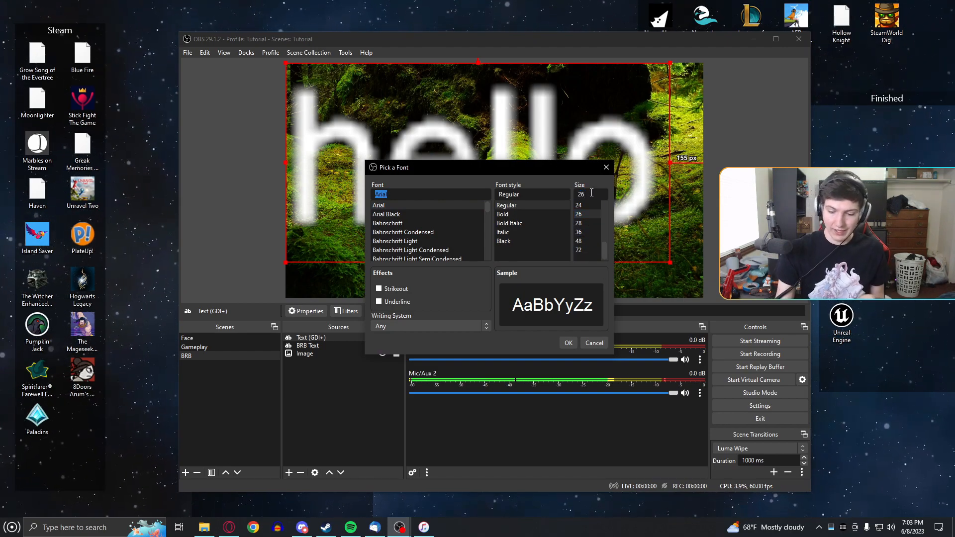
text(4)
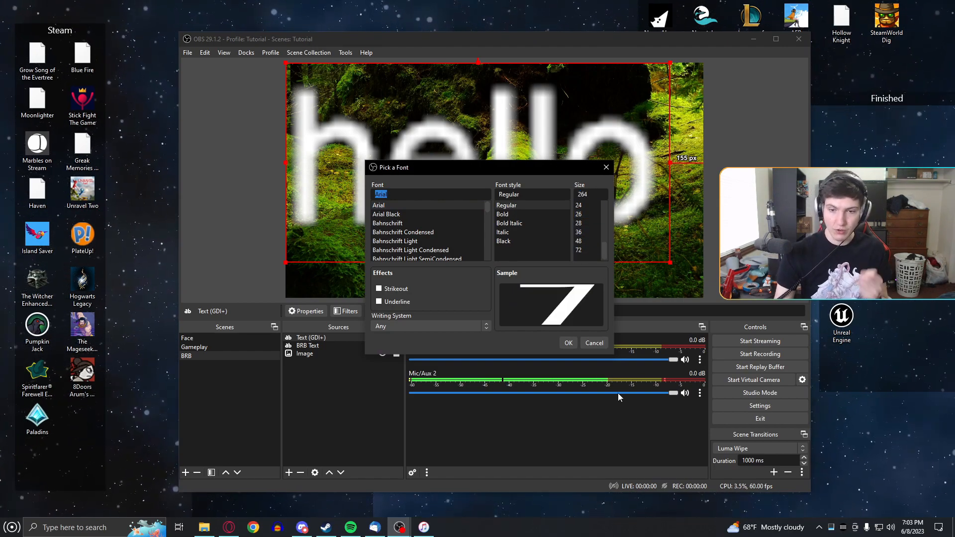
click(566, 347)
- Delete the oversized hello text source from the BRB scene
drag(321, 76, 712, 322)
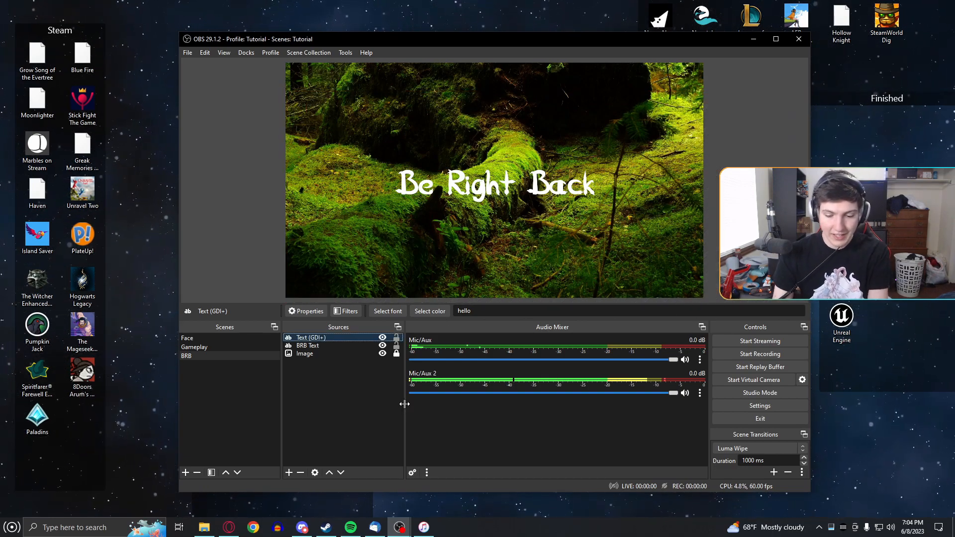
key(Delete)
click(517, 274)
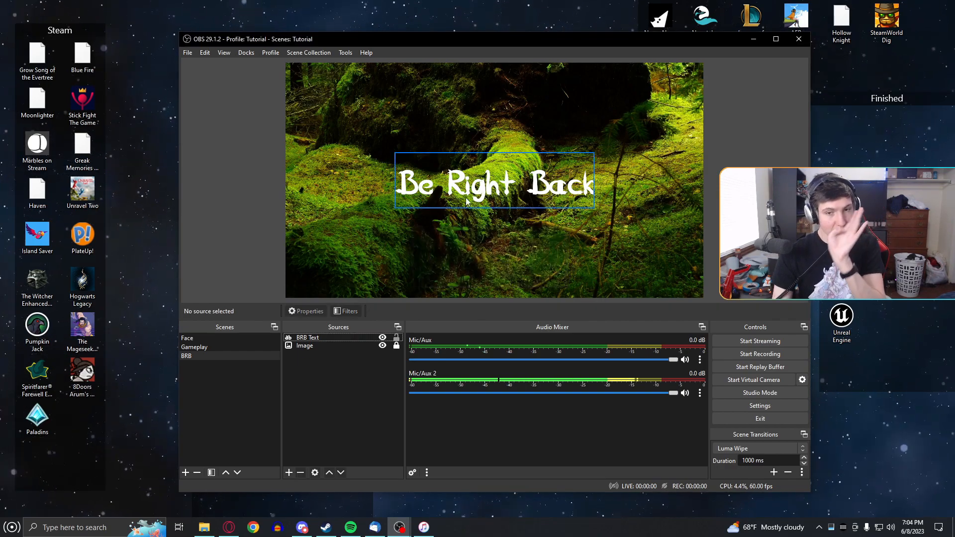
- Set the BRB Text source's font size to 400, keeping the Serpent font
click(326, 339)
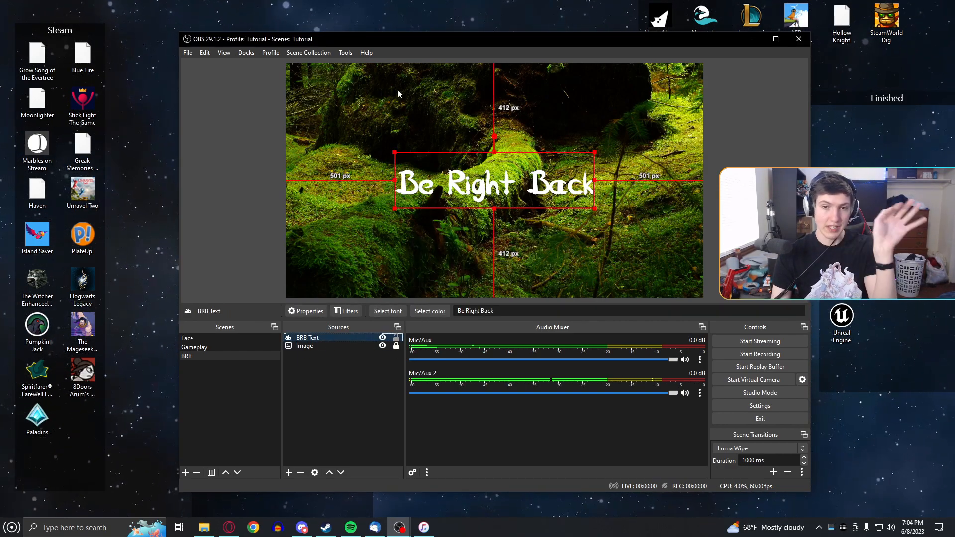
click(376, 311)
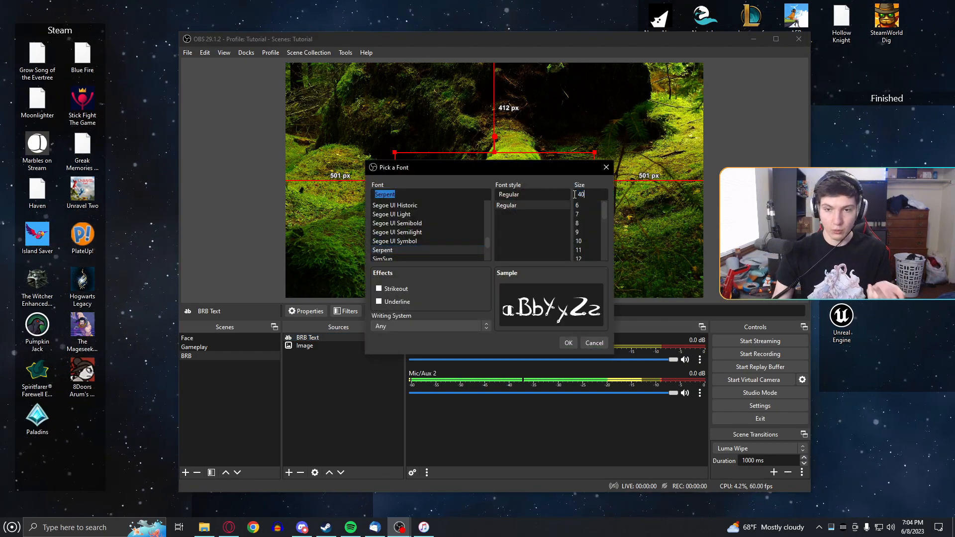
click(567, 342)
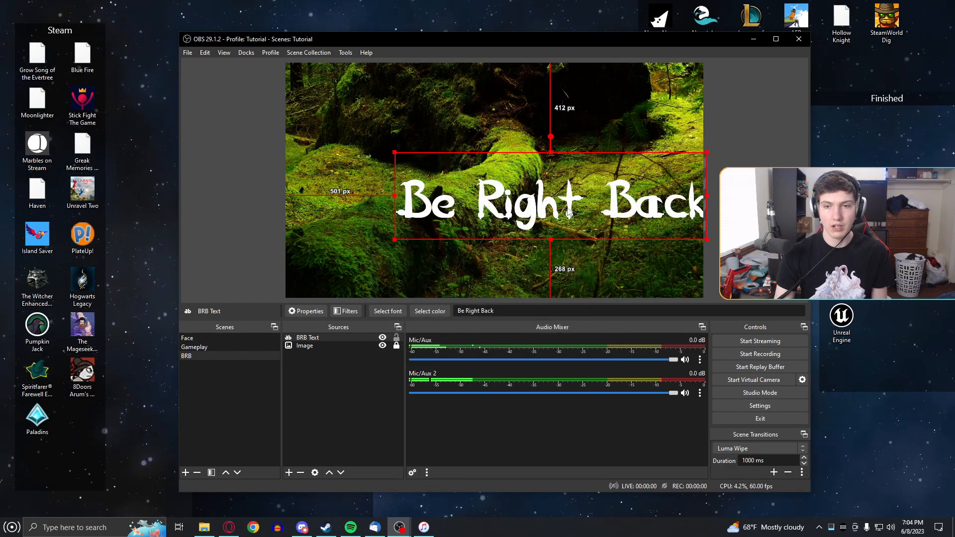
- Center the enlarged Be Right Back text on the screen and deselect it
drag(571, 205, 504, 188)
right_click(505, 189)
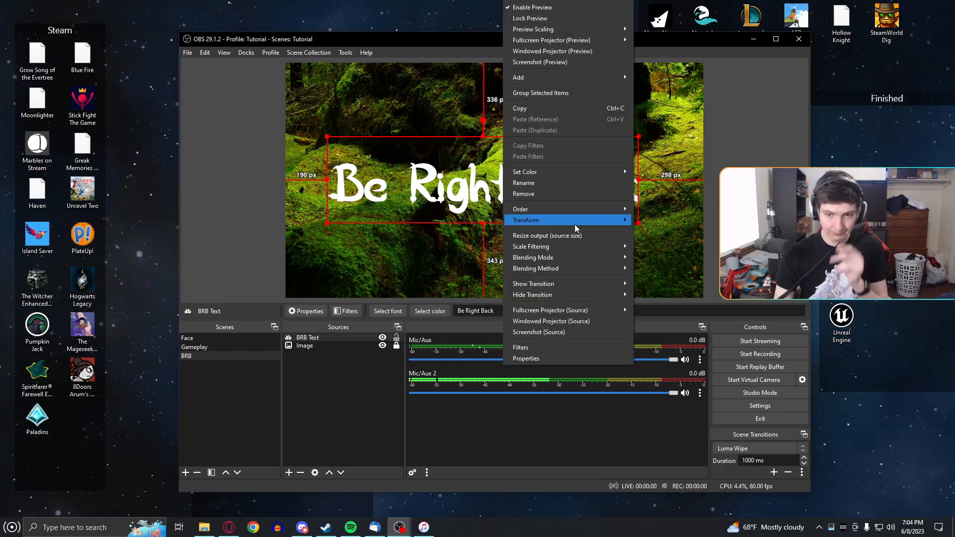
mouse_move(590, 221)
click(672, 355)
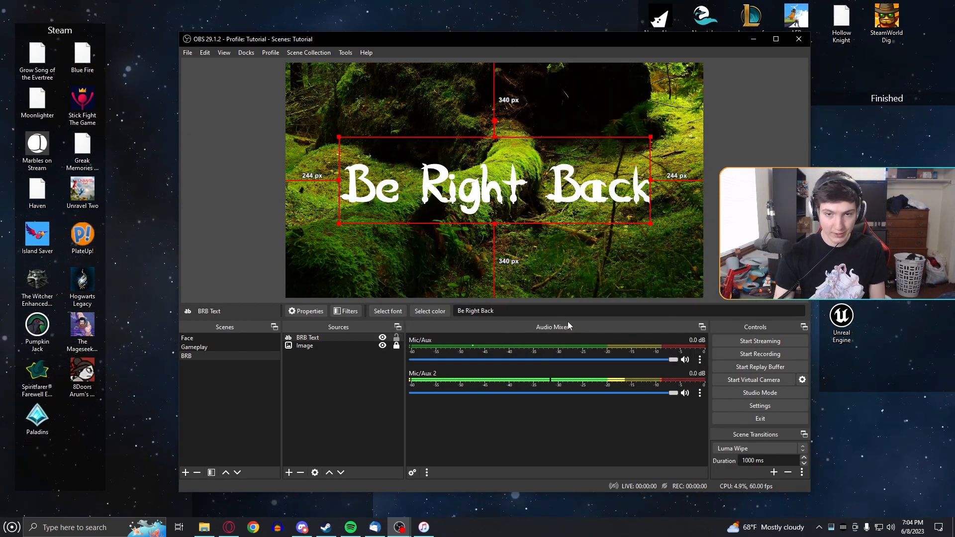
click(341, 384)
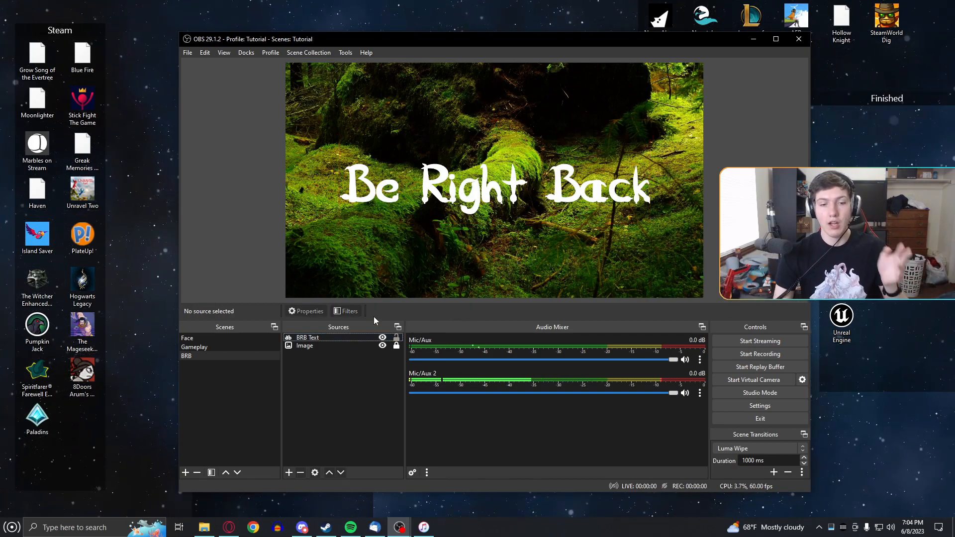
- Set the BRB Text source's text color to dark green #21641a and accept its properties
click(323, 337)
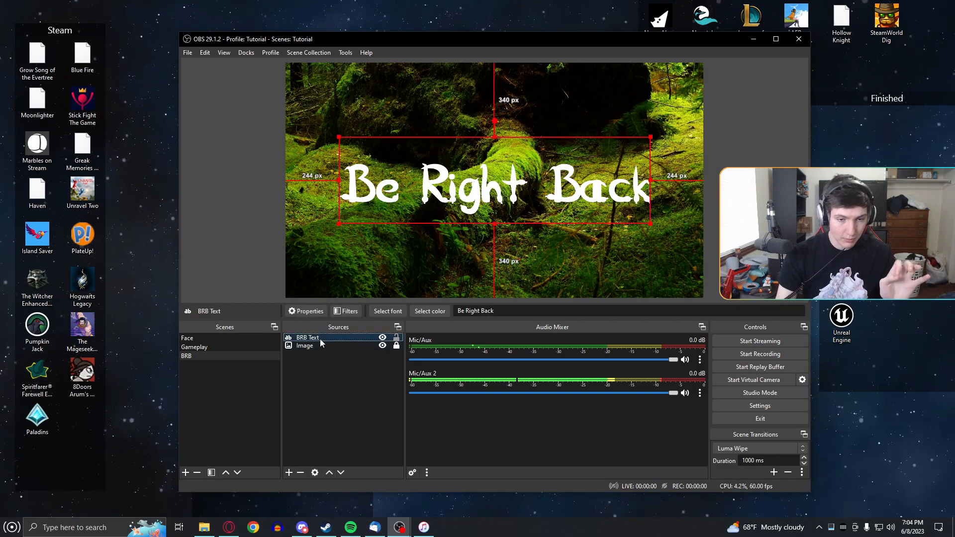
click(306, 311)
drag(659, 304, 656, 346)
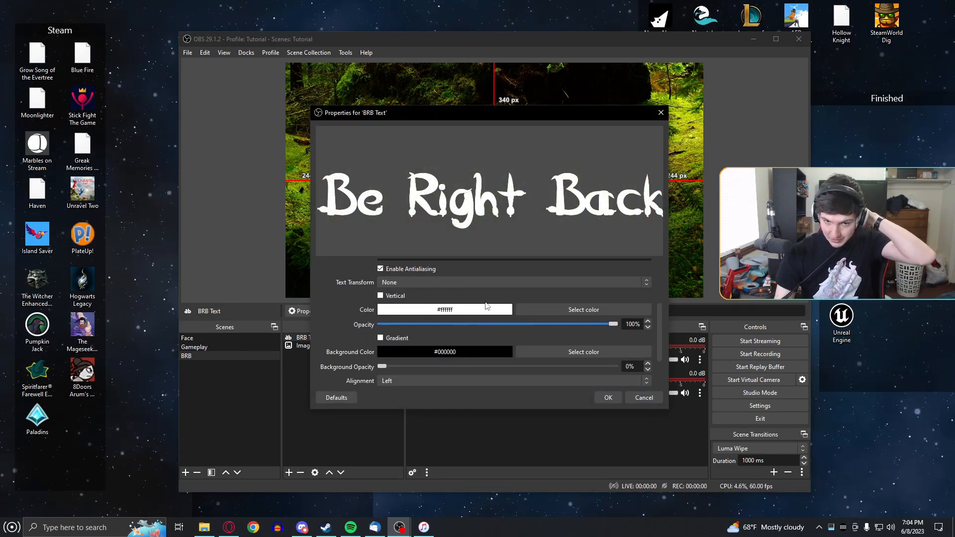
click(604, 311)
drag(535, 187, 604, 233)
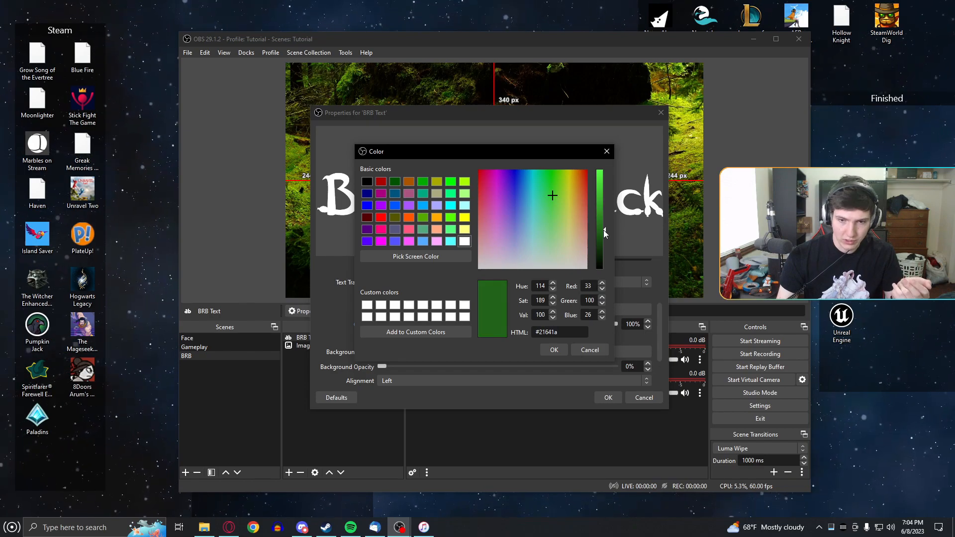
click(566, 351)
click(607, 398)
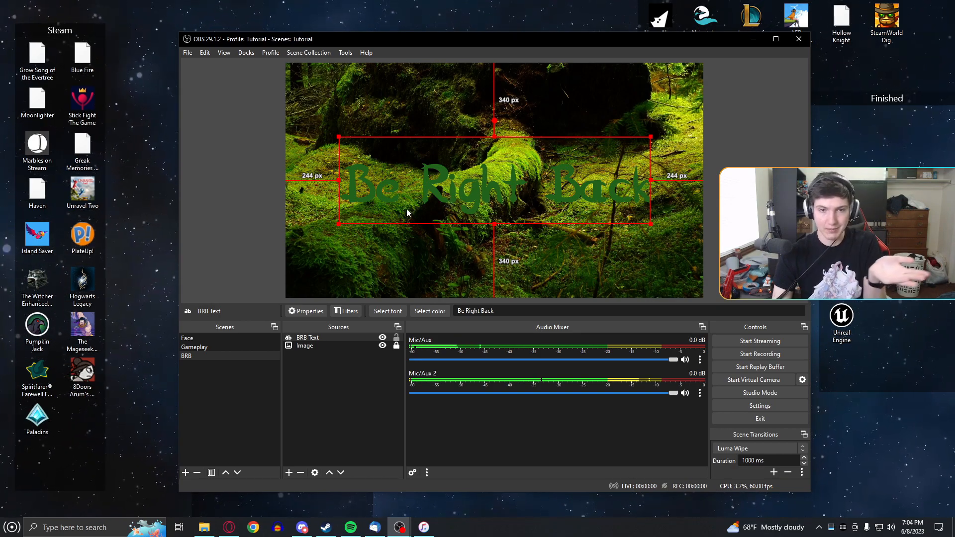
- Enable the gradient option for the BRB Text source
click(330, 392)
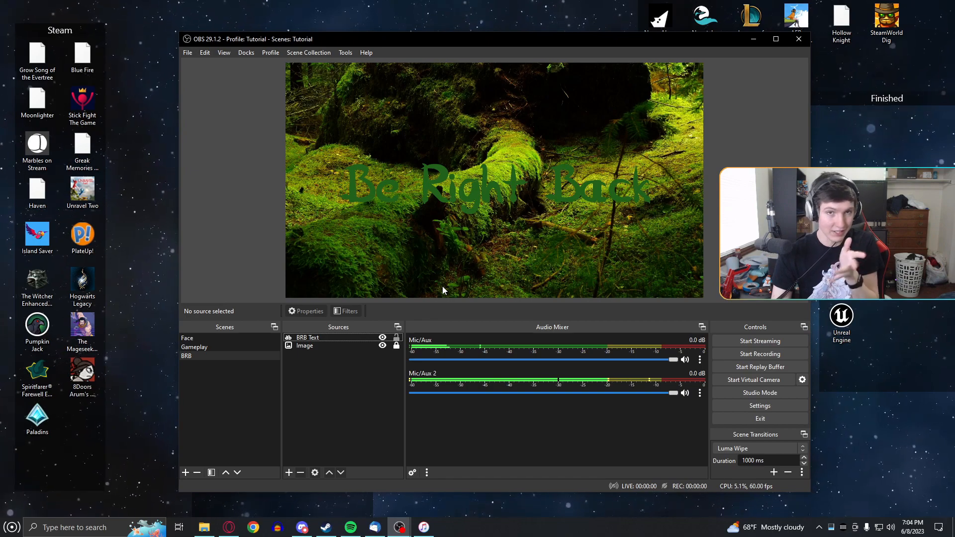
click(324, 337)
click(308, 311)
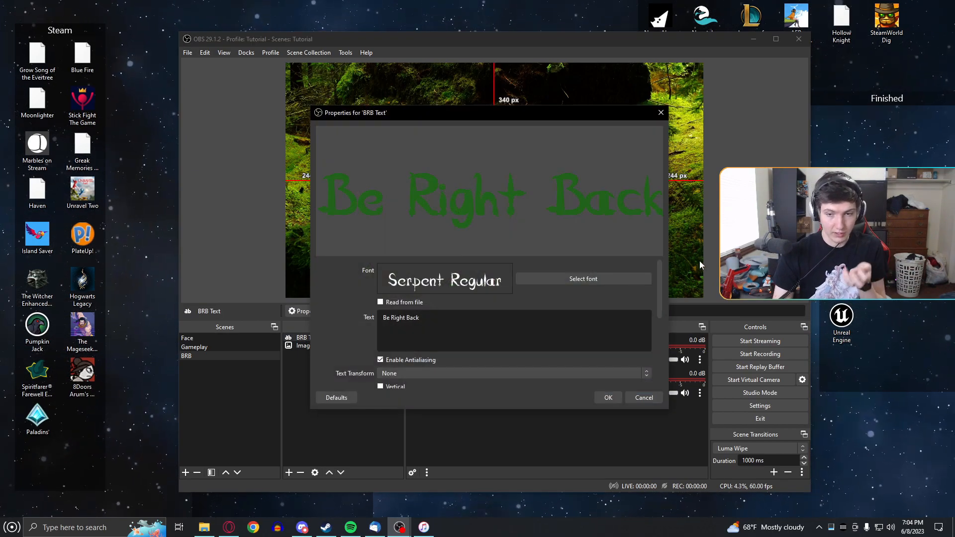
drag(657, 303, 657, 356)
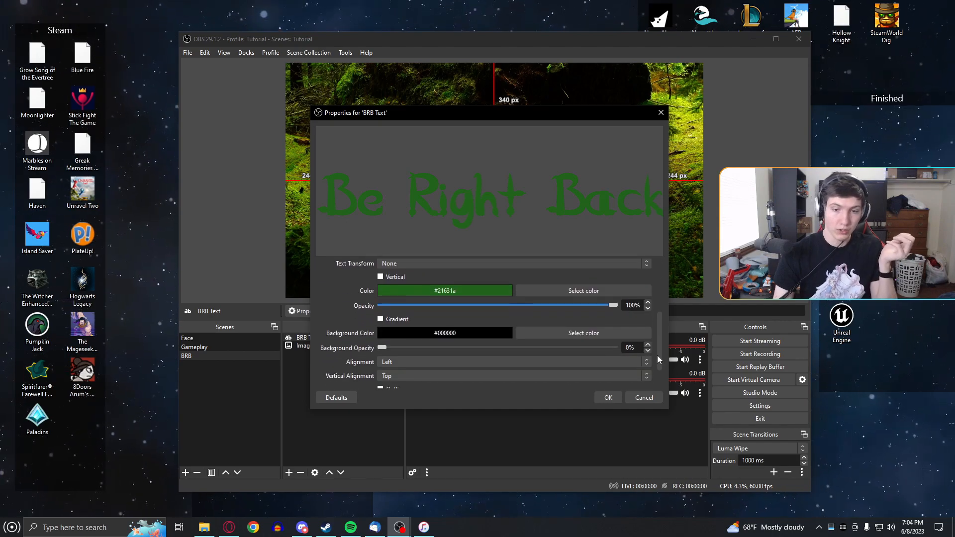
click(381, 320)
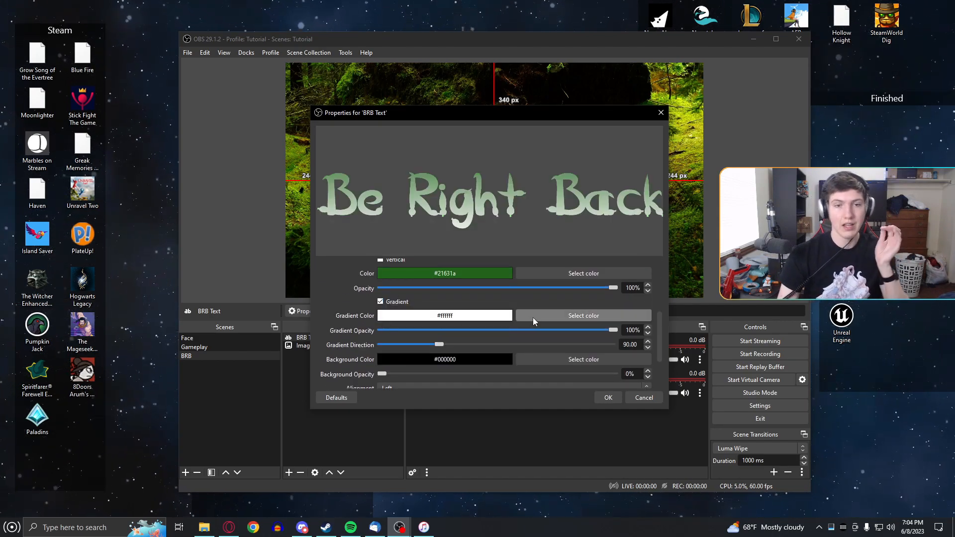
- Set the BRB Text gradient color to bright green #30d330 and accept the source's properties
click(533, 315)
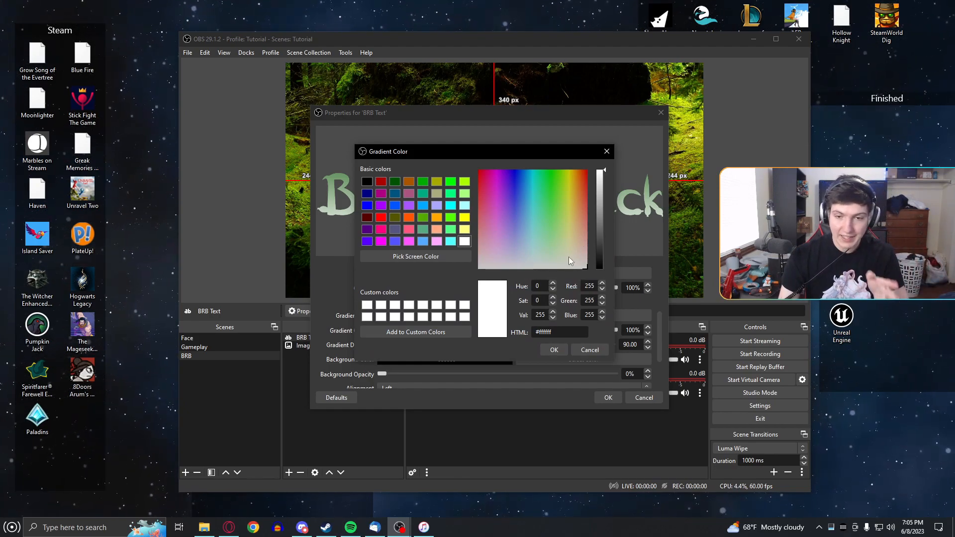
drag(557, 218, 551, 194)
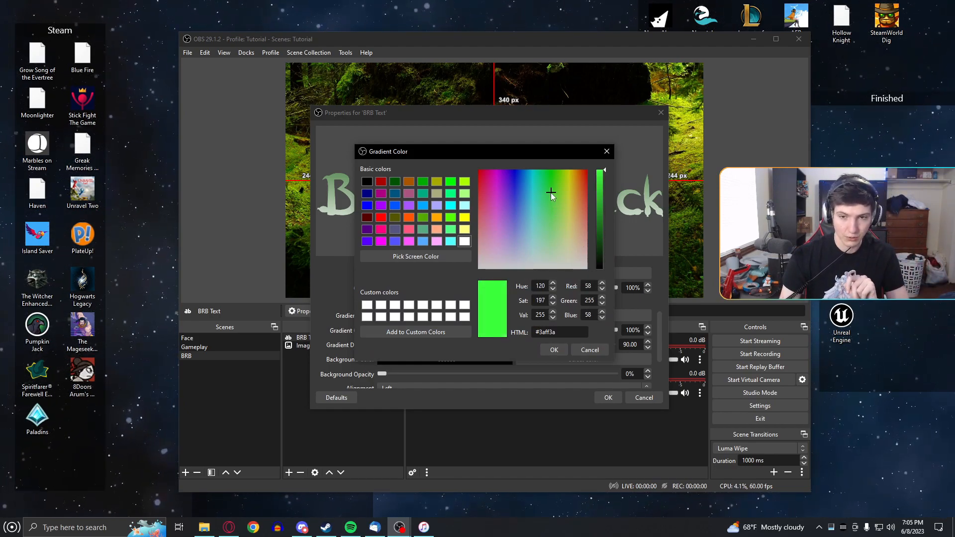
drag(605, 176, 601, 187)
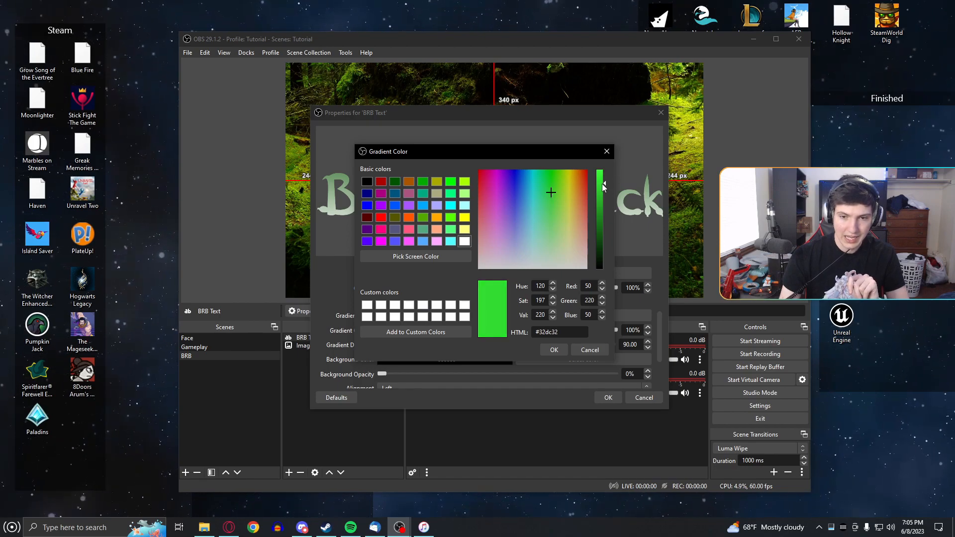
click(554, 349)
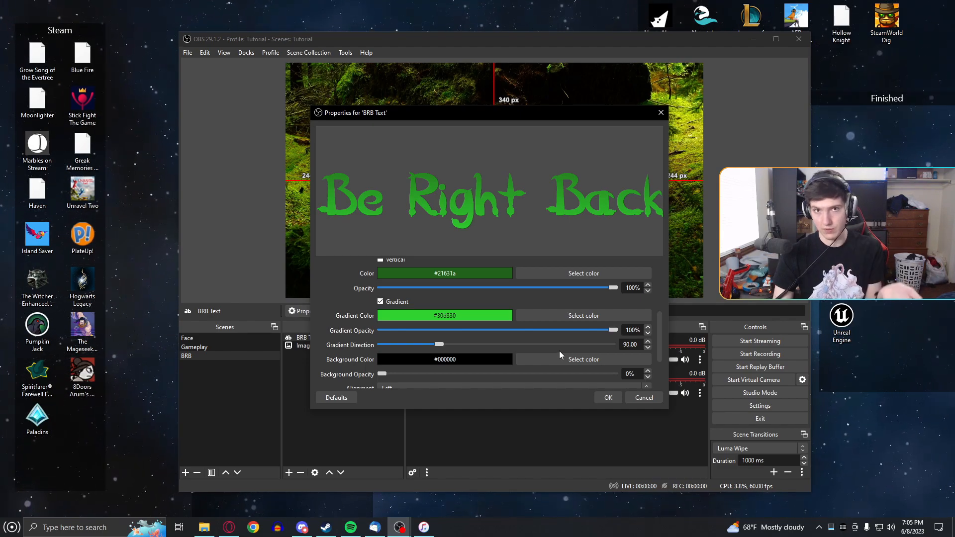
click(607, 397)
- Re-center the Be Right Back text on the screen with a transform and deselect it
drag(479, 196, 480, 191)
right_click(482, 191)
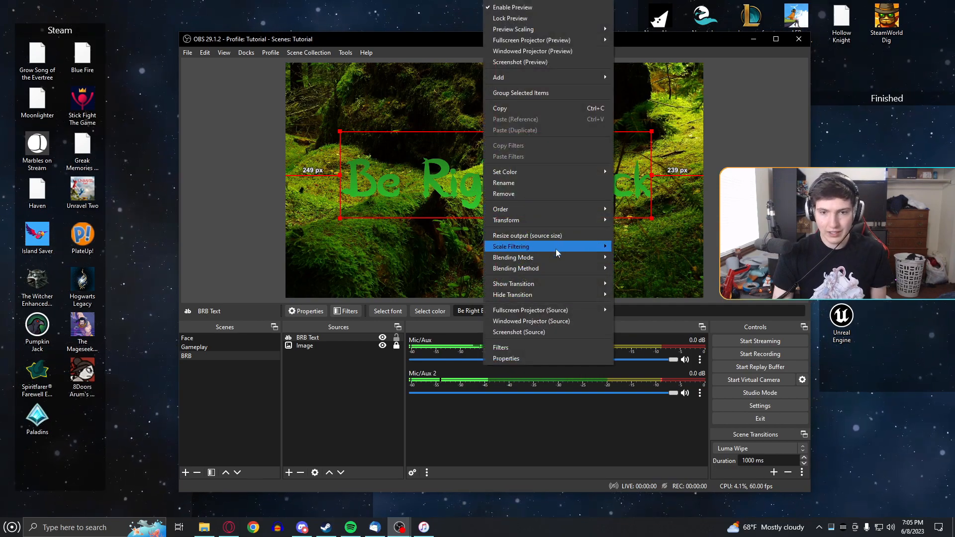
mouse_move(572, 262)
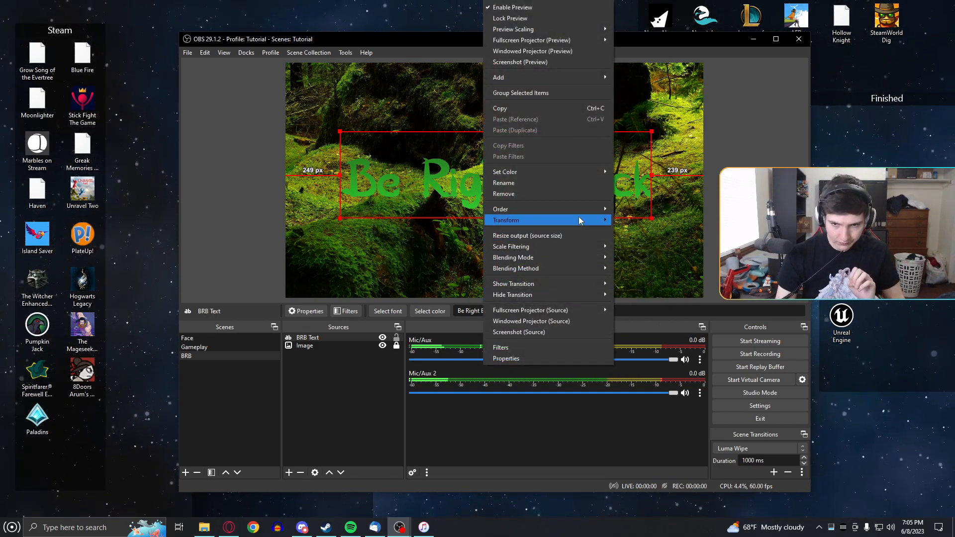
mouse_move(580, 220)
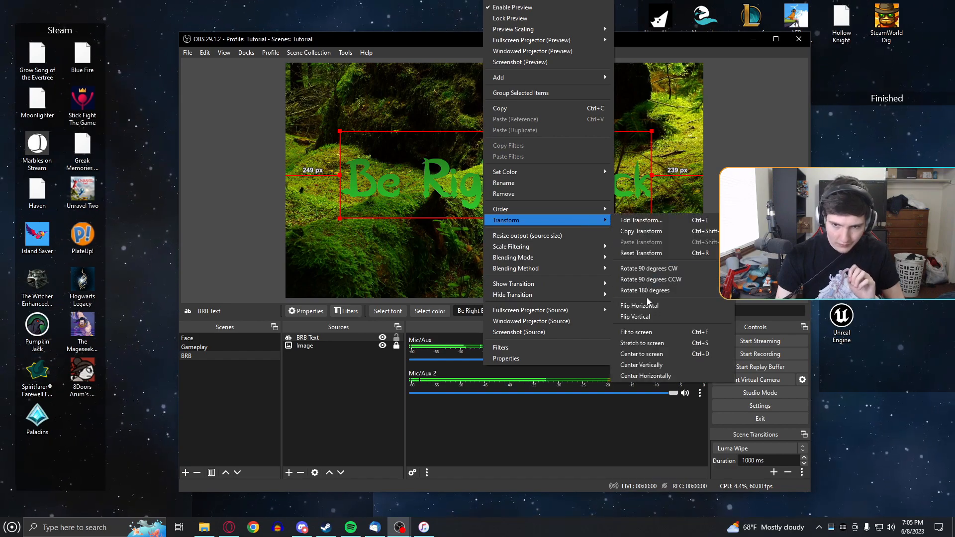
click(659, 344)
click(358, 386)
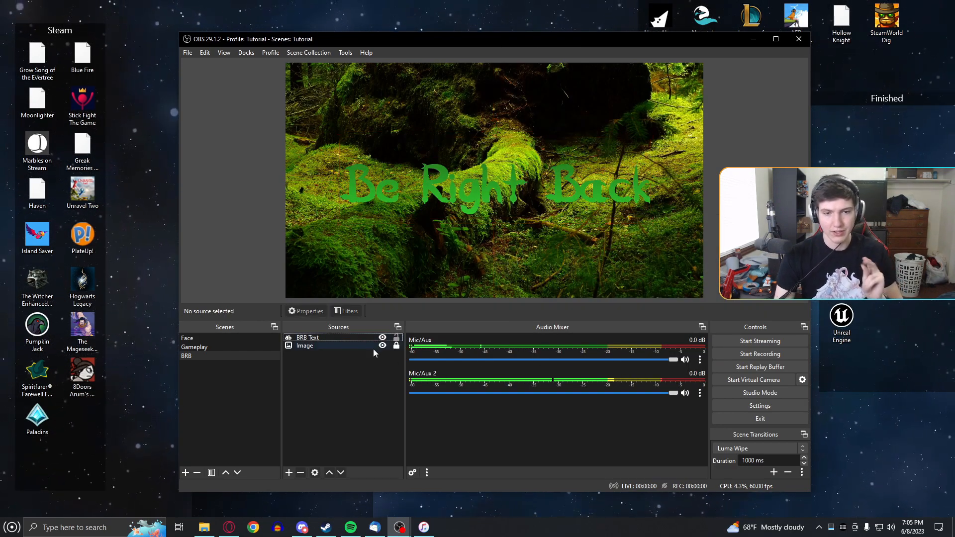
- Enable the outline option for the BRB Text source
click(346, 337)
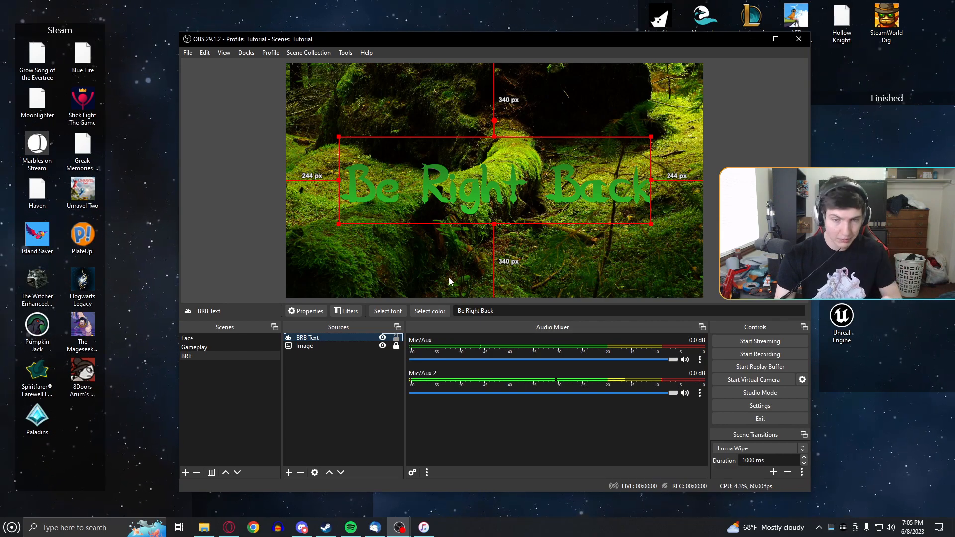
click(306, 310)
drag(657, 297, 657, 368)
click(381, 362)
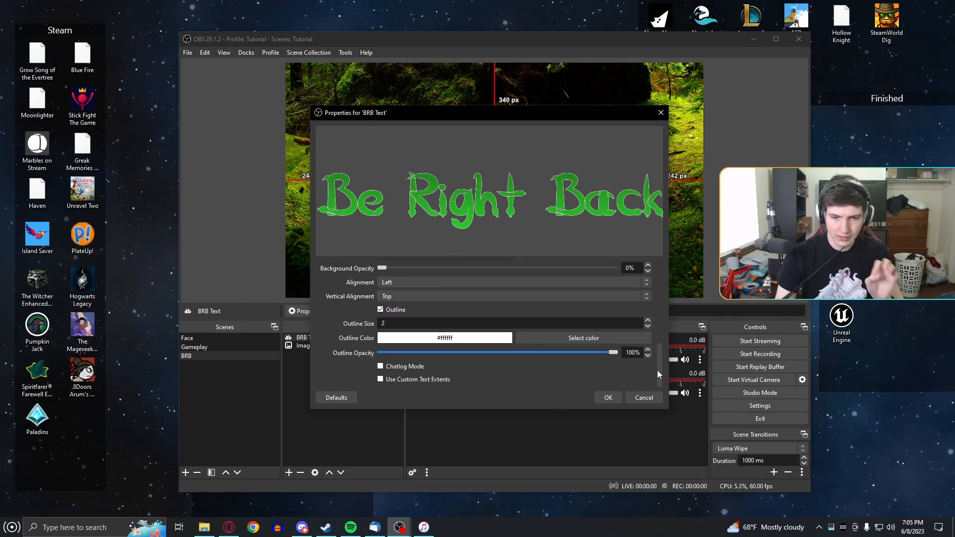
- Set the BRB Text outline color to black #000000 and accept the source's properties
click(577, 339)
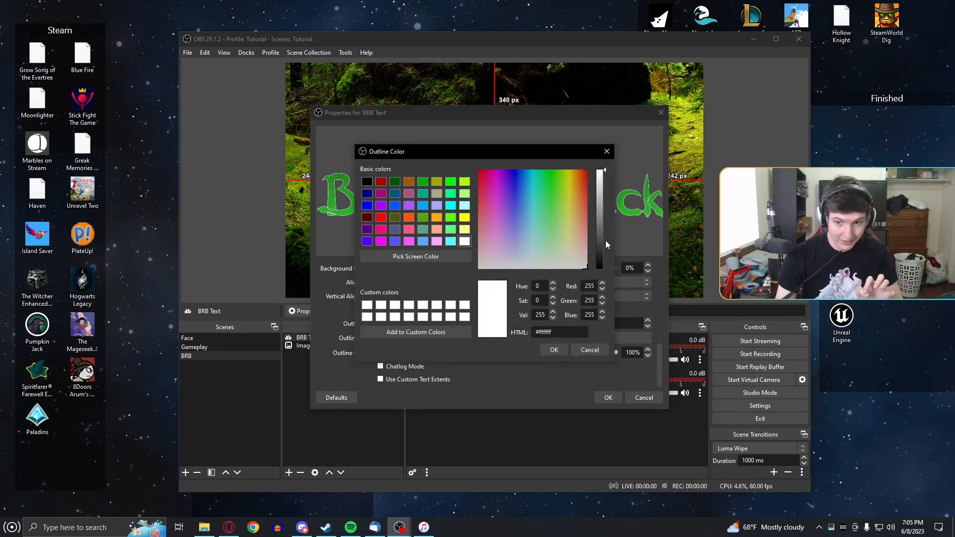
drag(605, 240, 603, 273)
click(554, 349)
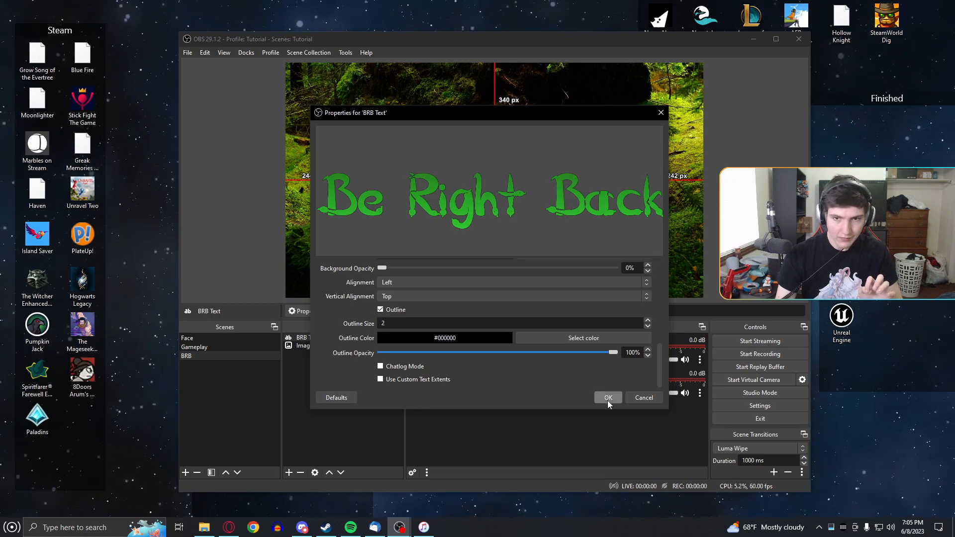
click(608, 398)
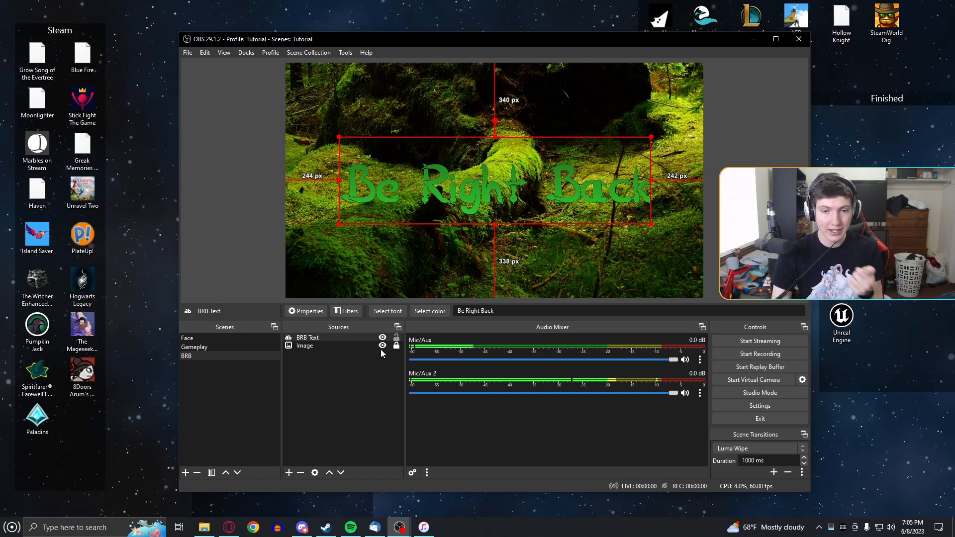
- Set the BRB Text source's outline size to 10 and lock the source in the BRB scene
click(320, 312)
scroll(650, 351, down, 5)
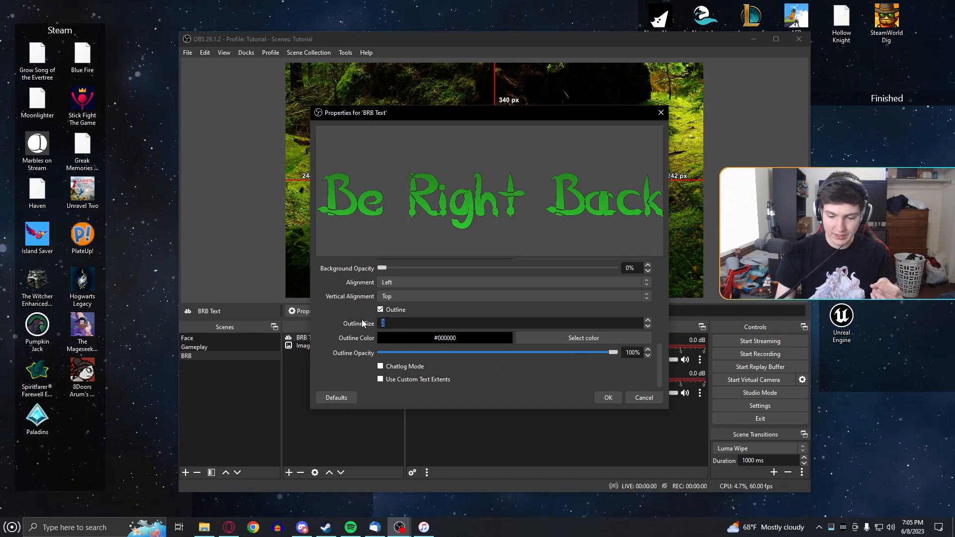
text(10)
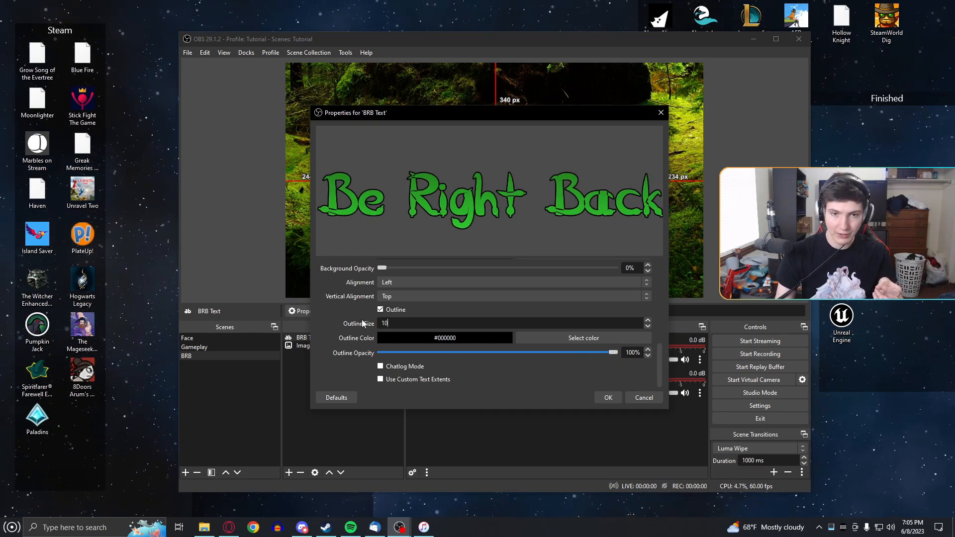
click(607, 398)
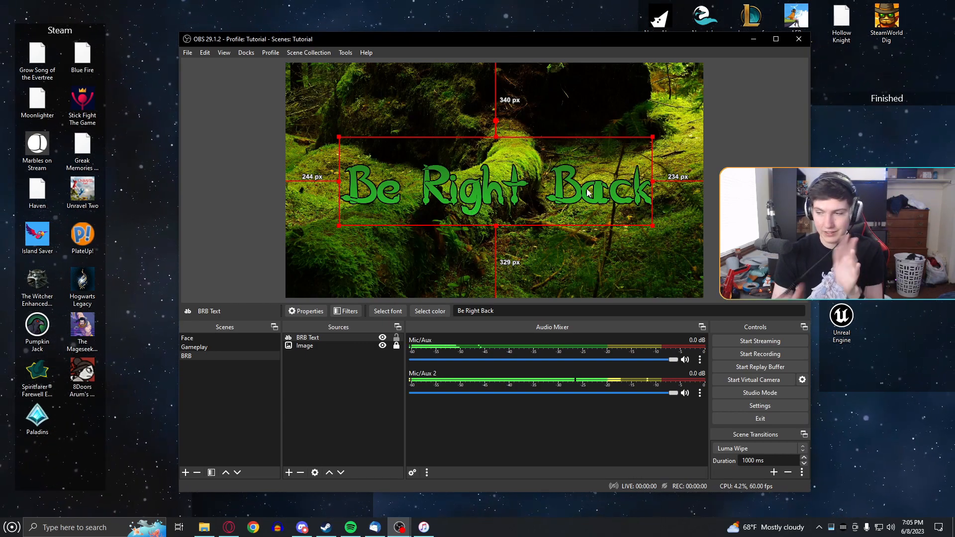
click(348, 461)
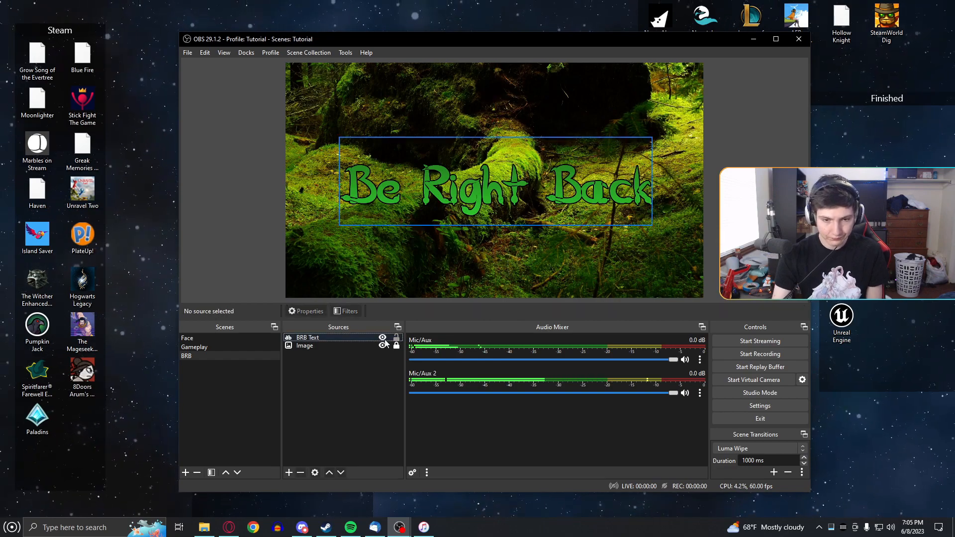
click(396, 338)
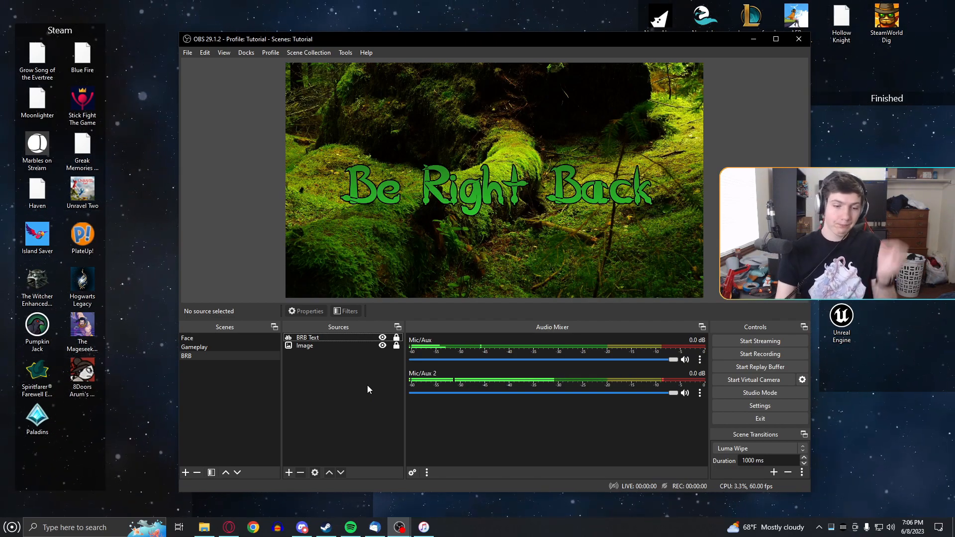
- Switch to the Opera browser, return to the Pixabay forest search and limit its results to videos
click(228, 527)
click(430, 14)
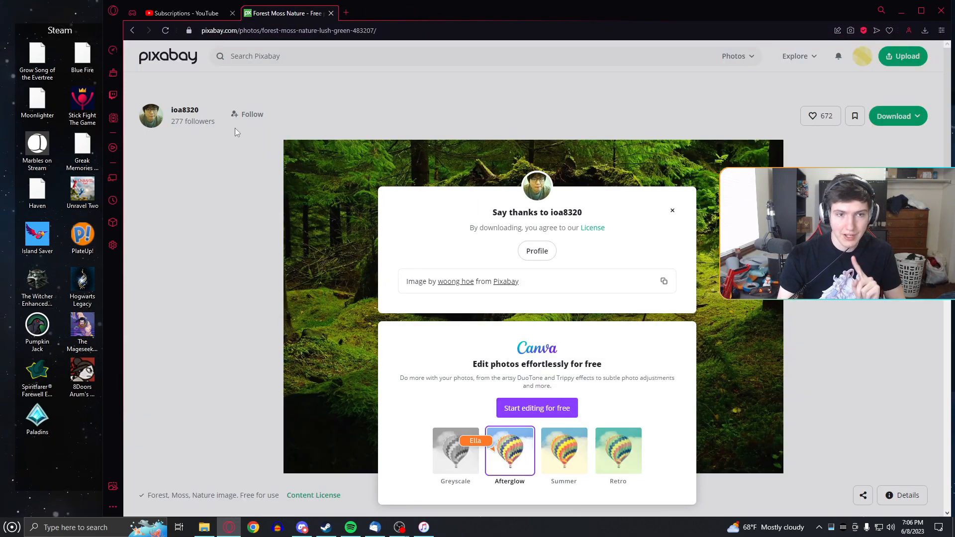
click(132, 31)
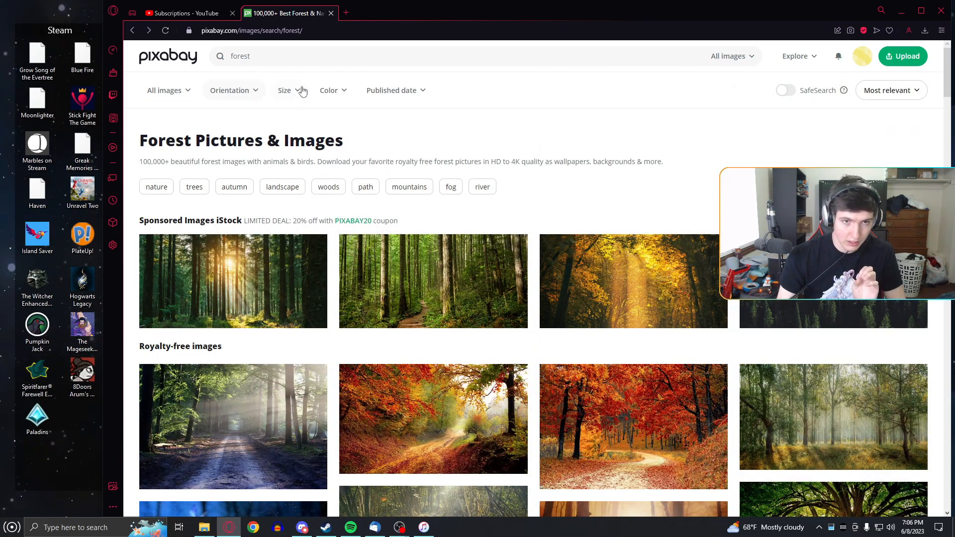
click(183, 94)
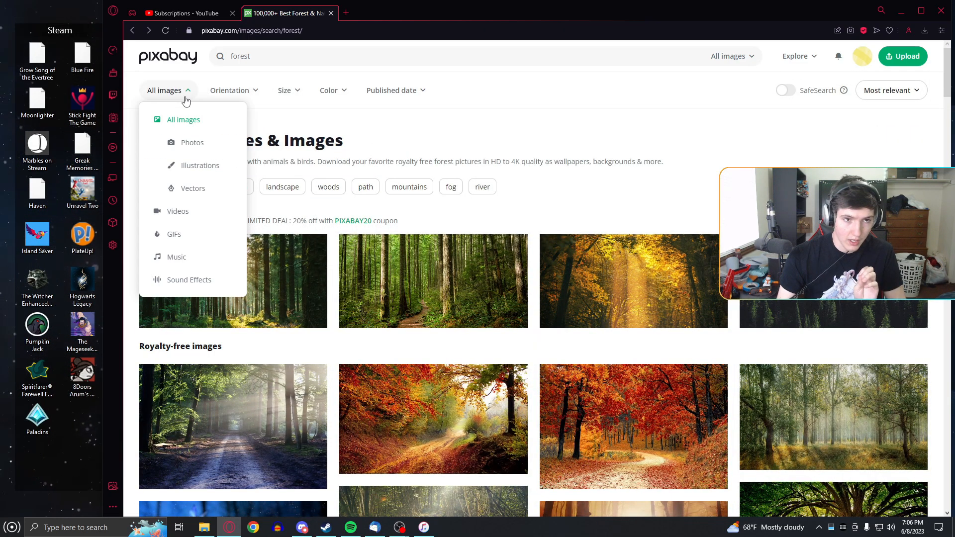
click(188, 213)
- Search Pixabay for "forest loop" and look through the image results
click(282, 59)
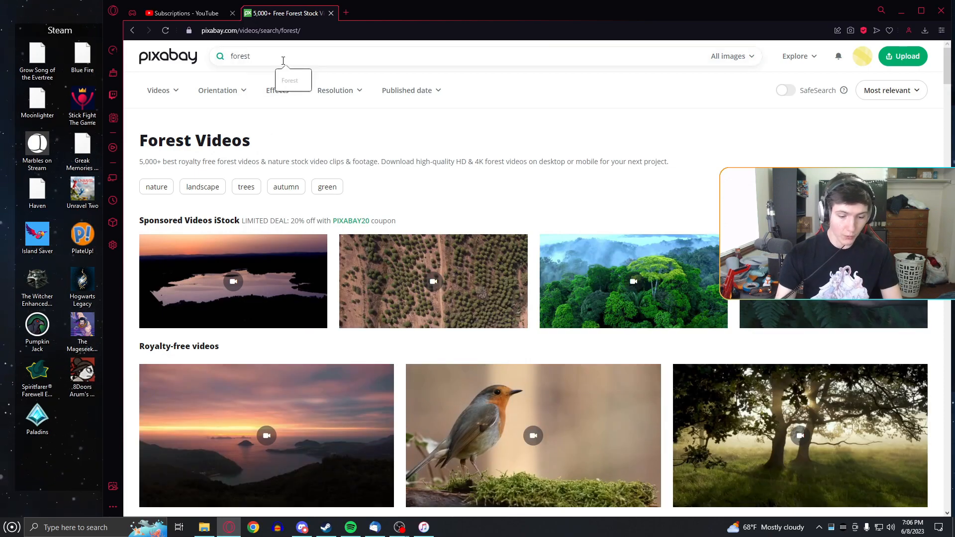
text(loop)
key(Return)
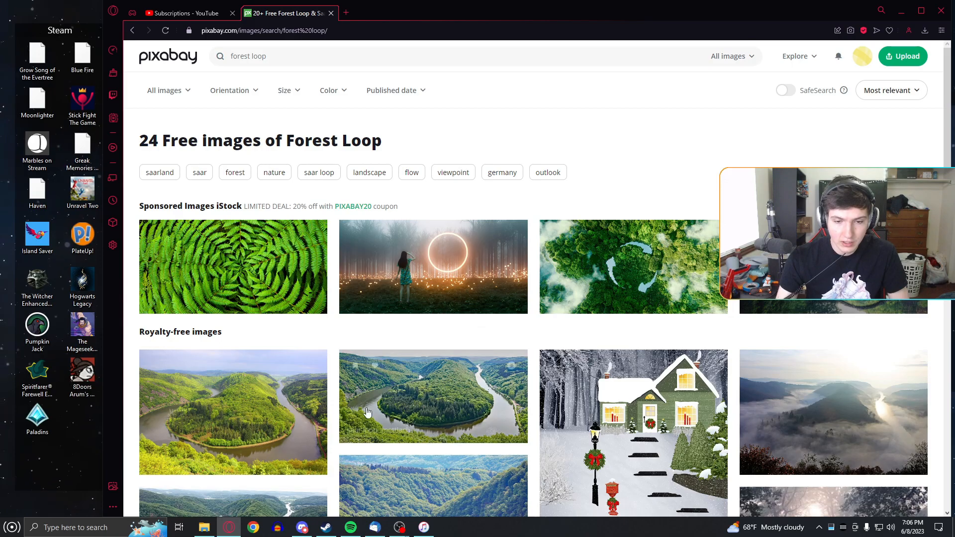
scroll(366, 411, down, 3)
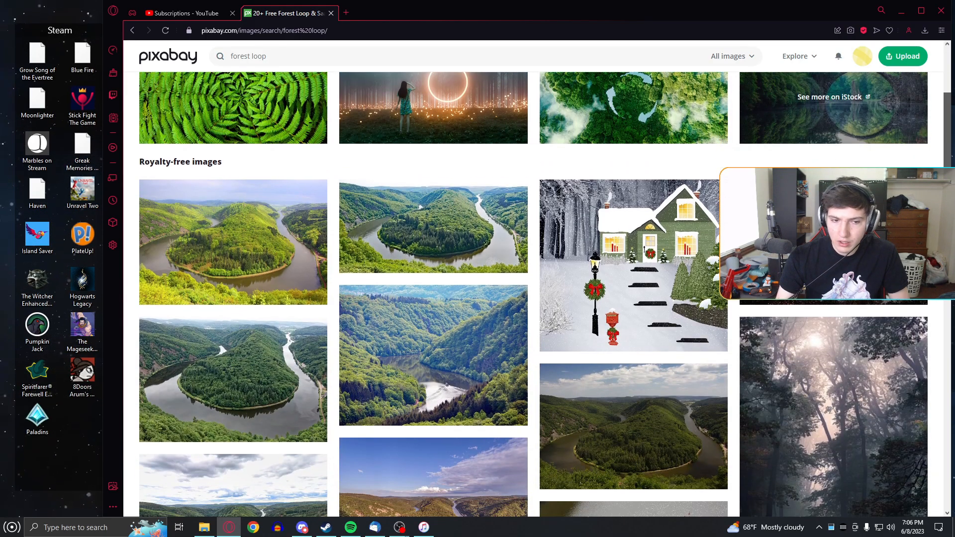
scroll(545, 294, down, 3)
scroll(920, 300, down, 5)
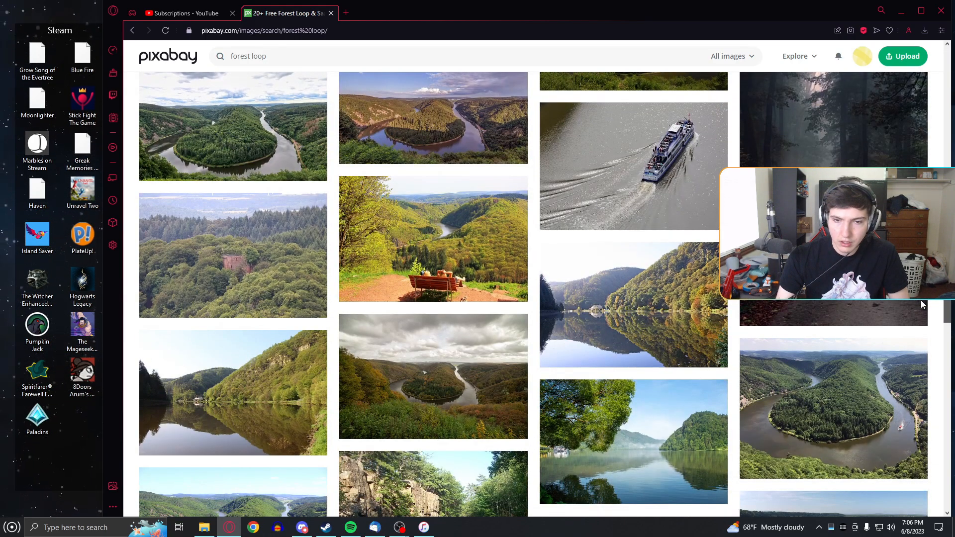
scroll(905, 346, down, 4)
scroll(904, 365, down, 5)
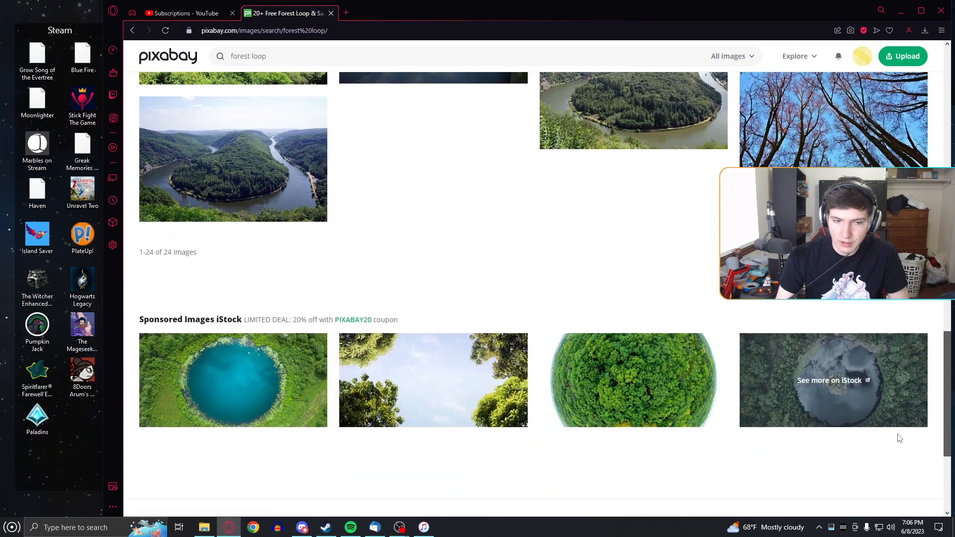
scroll(935, 455, up, 10)
scroll(928, 154, up, 5)
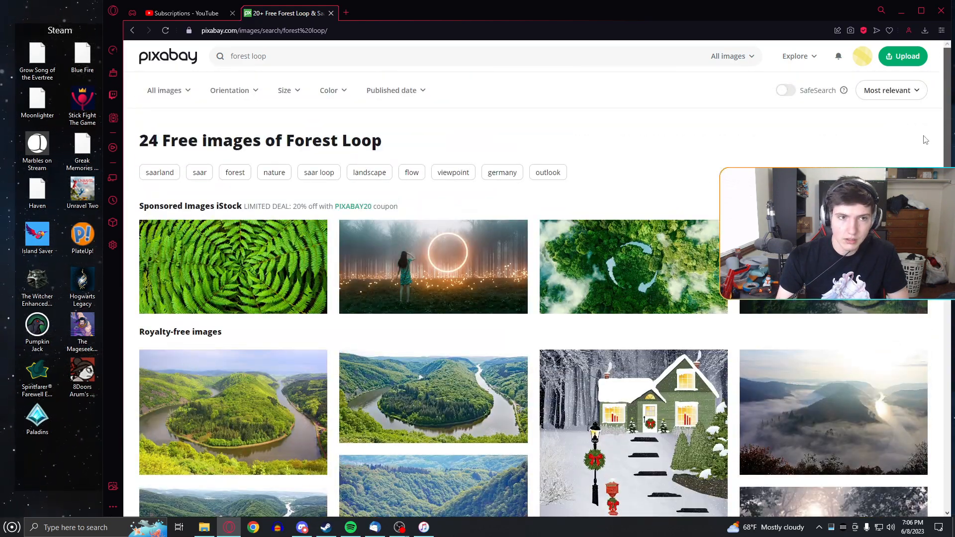
- Limit the forest loop results to videos and open the tropical jungle waterfall video with the turquoise pool
click(183, 91)
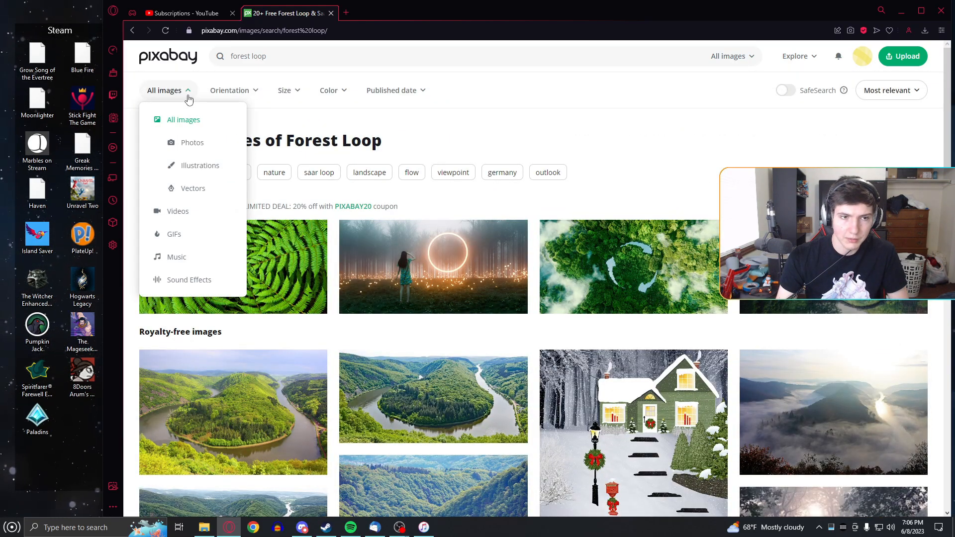
click(192, 218)
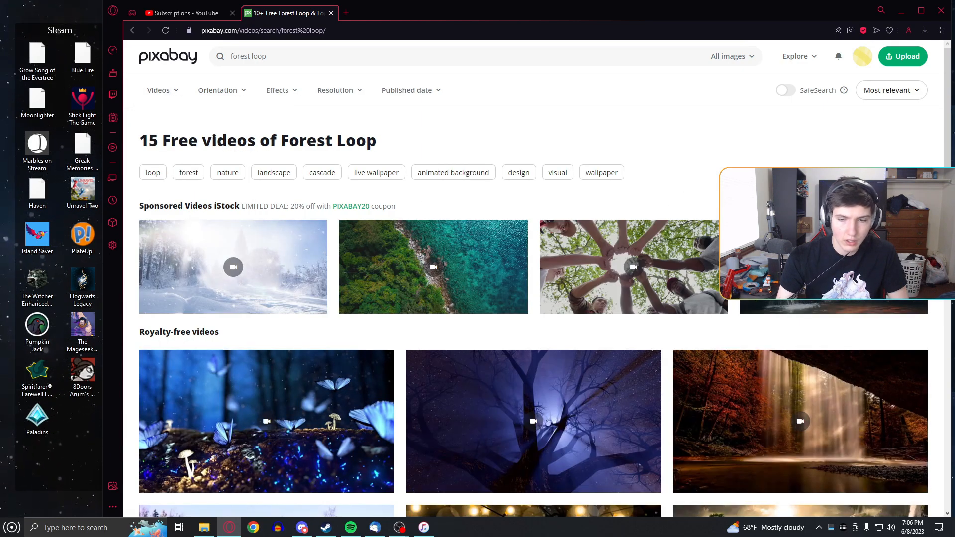
scroll(937, 138, down, 5)
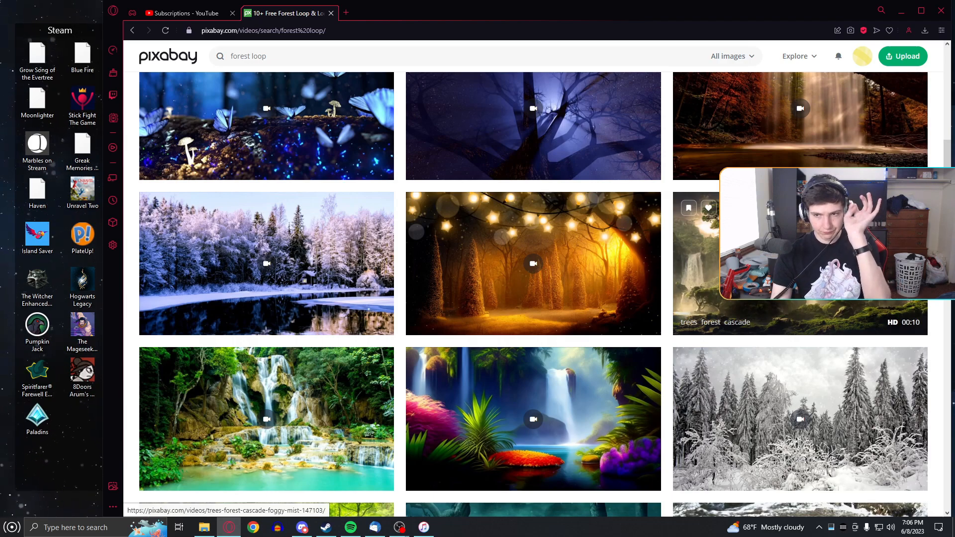
click(301, 423)
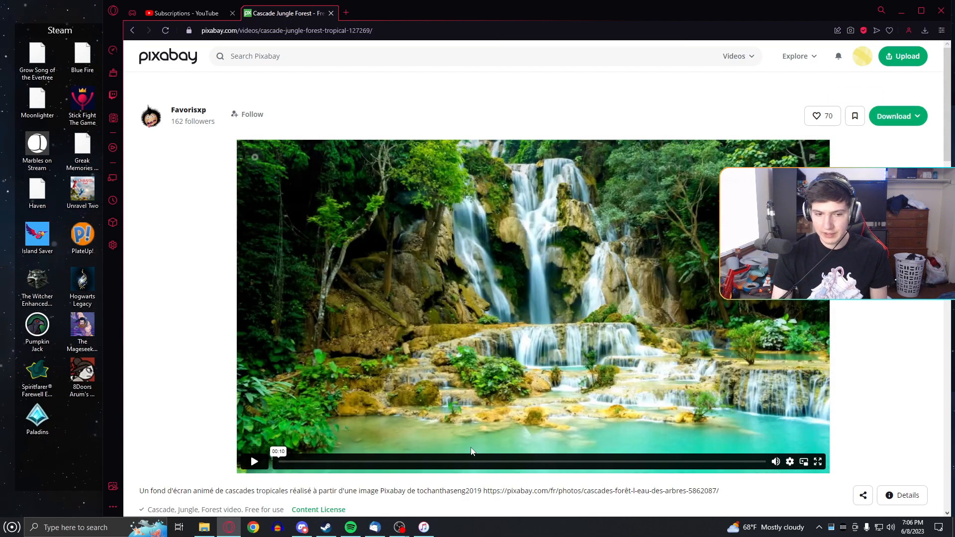
- Preview the tropical jungle waterfall video, return to the forest loop results, and open and play the rocks stream waterfall video
click(254, 462)
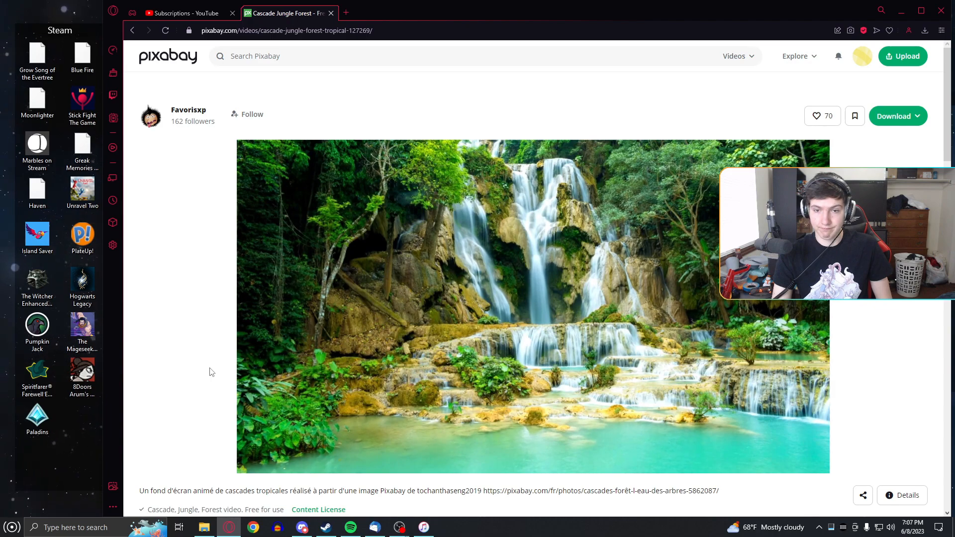
mouse_move(401, 342)
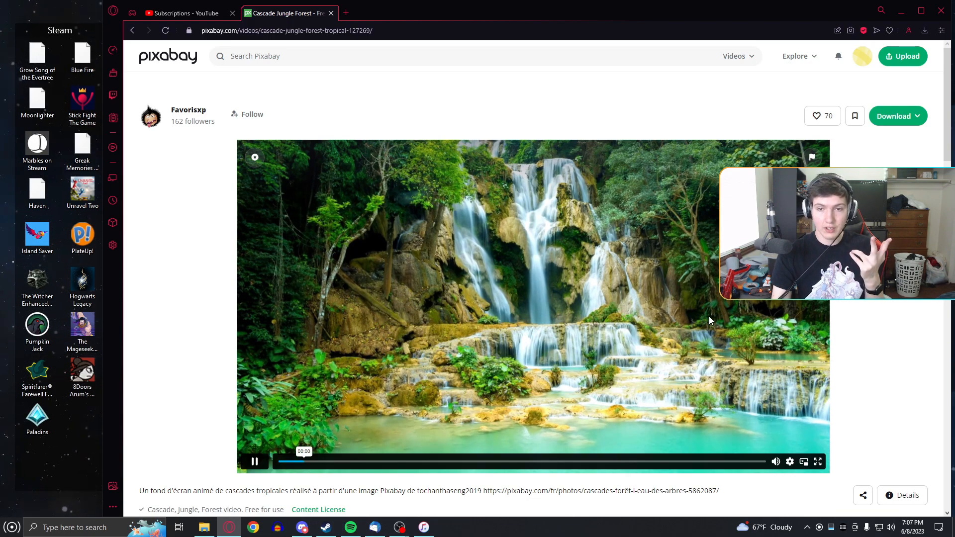
click(130, 30)
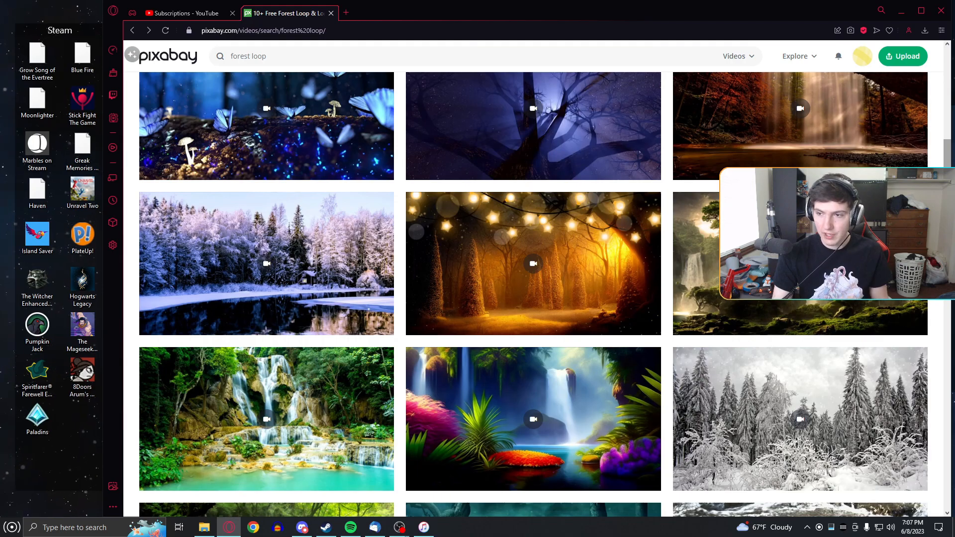
scroll(398, 321, down, 5)
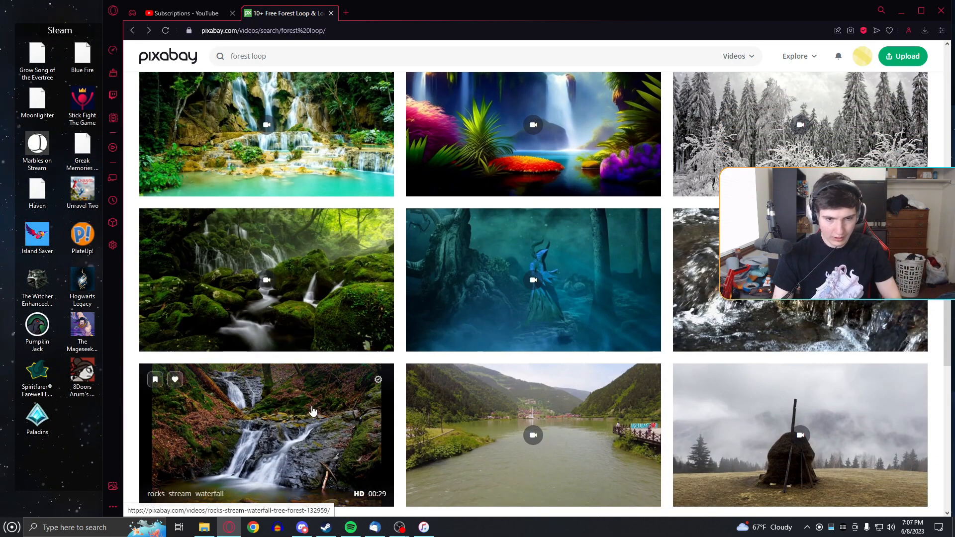
click(322, 427)
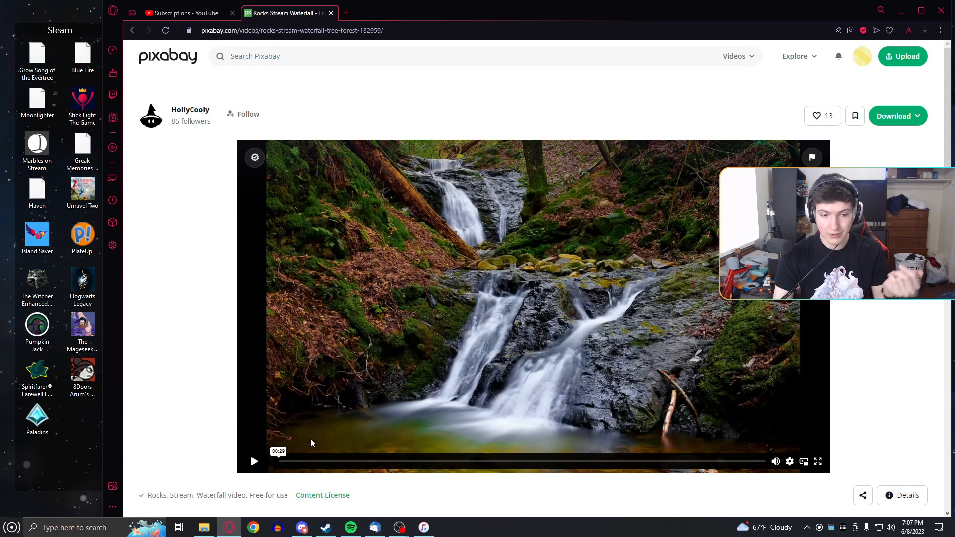
click(254, 461)
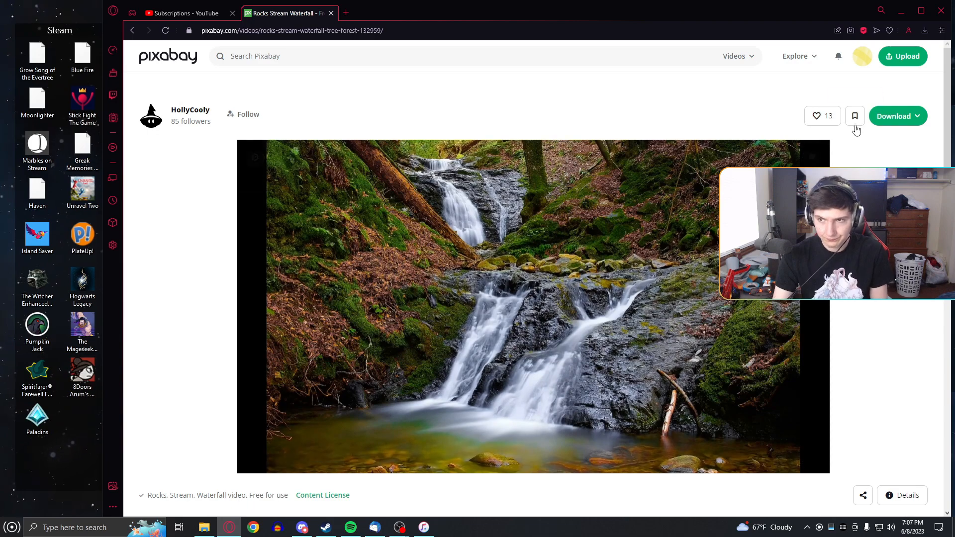
- Download the rocks stream waterfall video at 1920×1080 and save it as 132959 (Original).mp4 in the New folder under Pictures
click(888, 120)
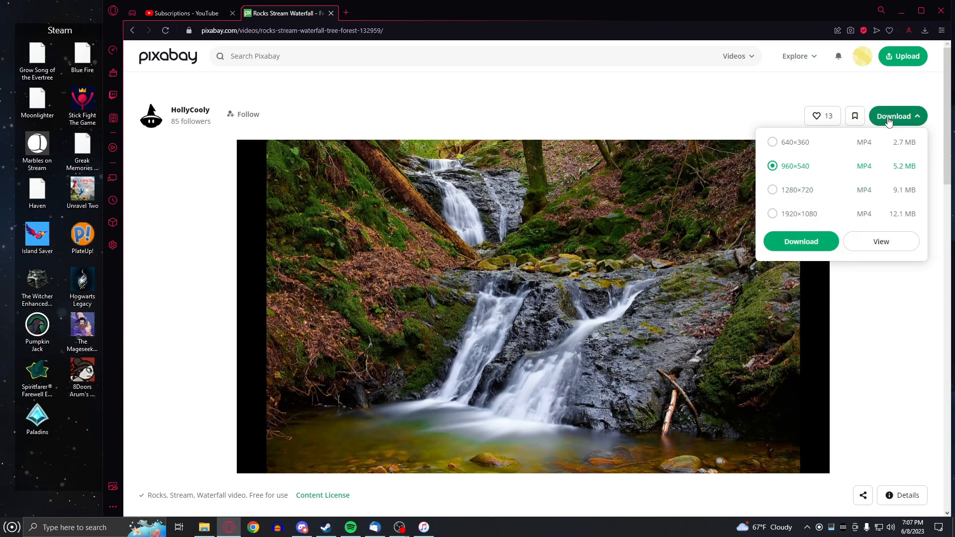
click(795, 214)
click(805, 244)
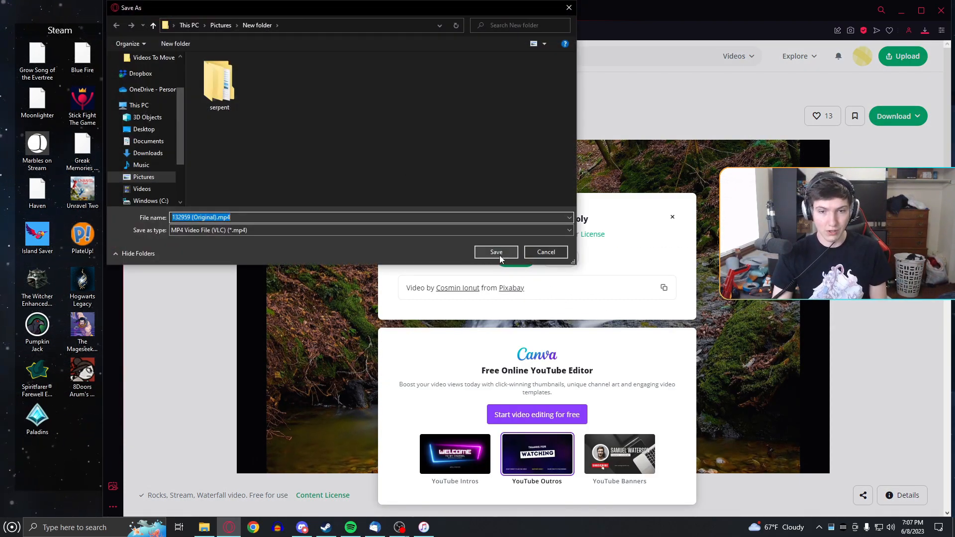
click(497, 252)
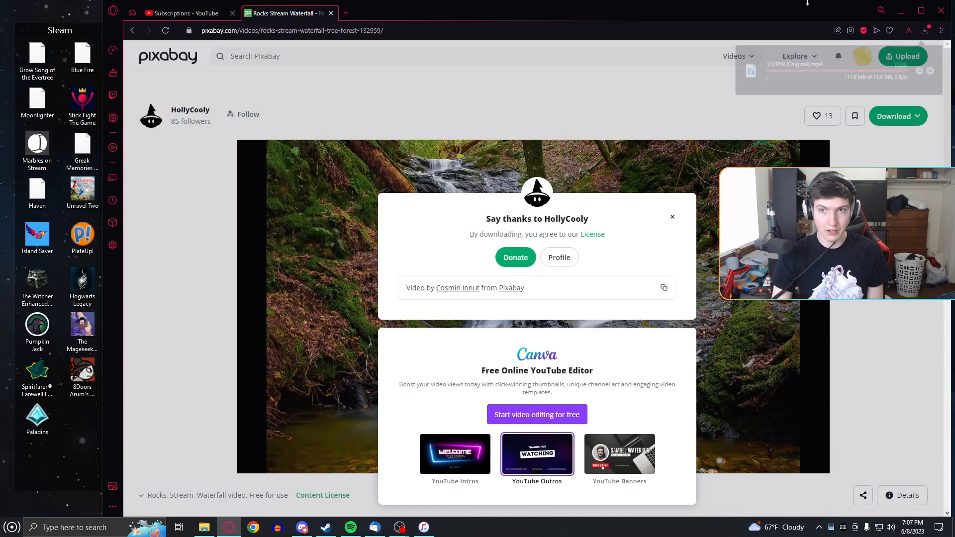
- Switch to OBS and add a new Media Source named BRB Video to the BRB scene
click(902, 11)
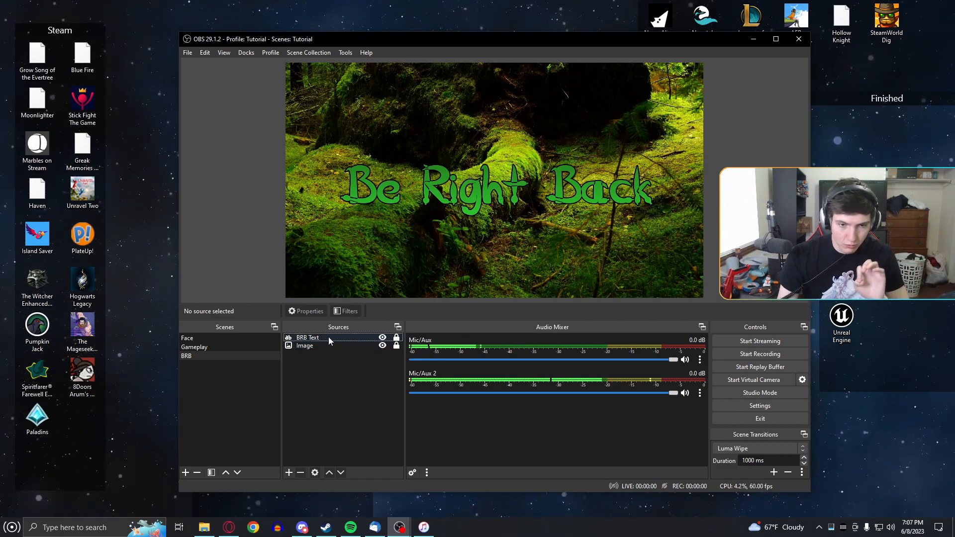
click(308, 345)
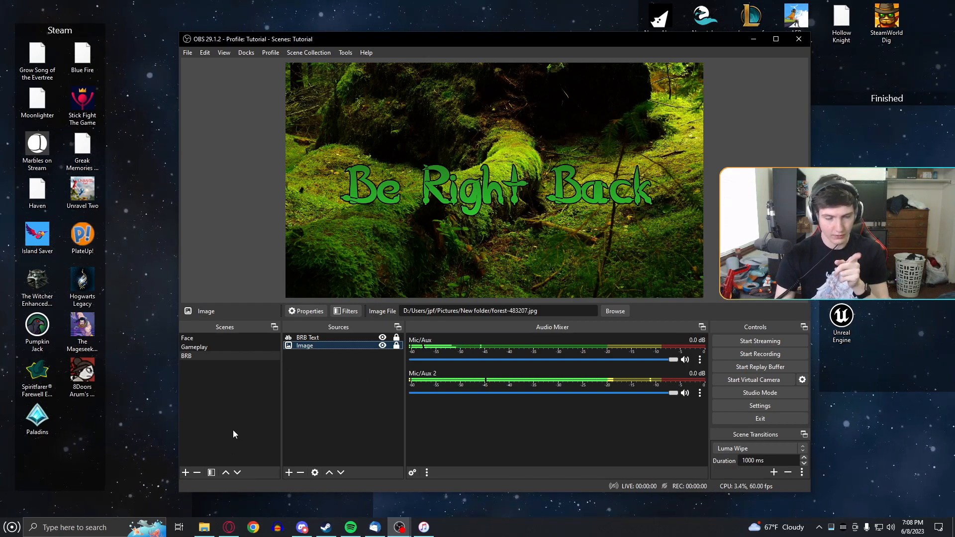
right_click(327, 380)
mouse_move(363, 387)
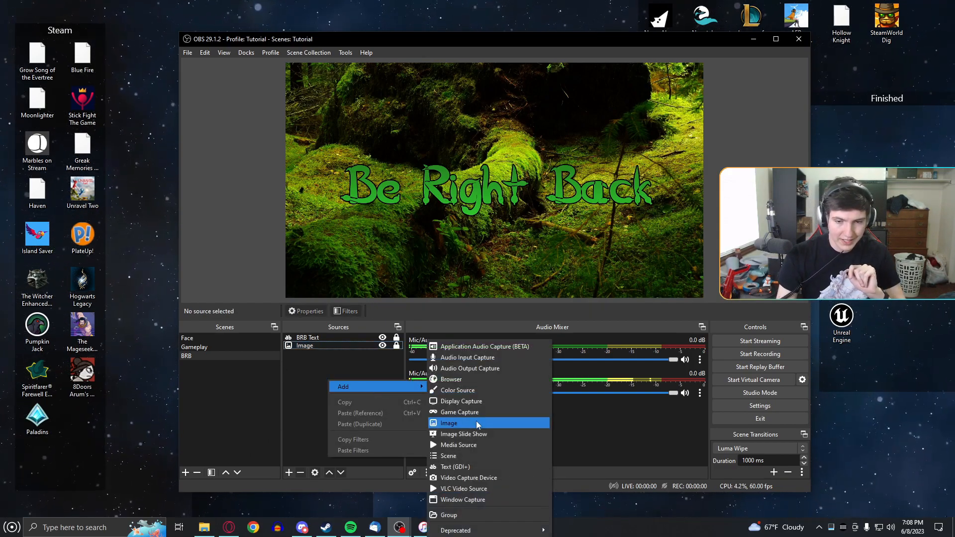
click(471, 445)
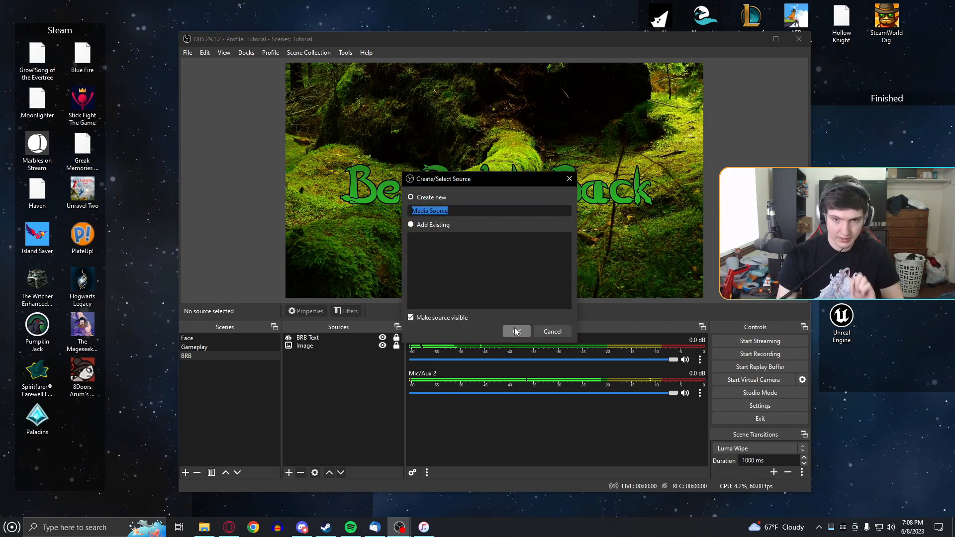
text(BRB Vids)
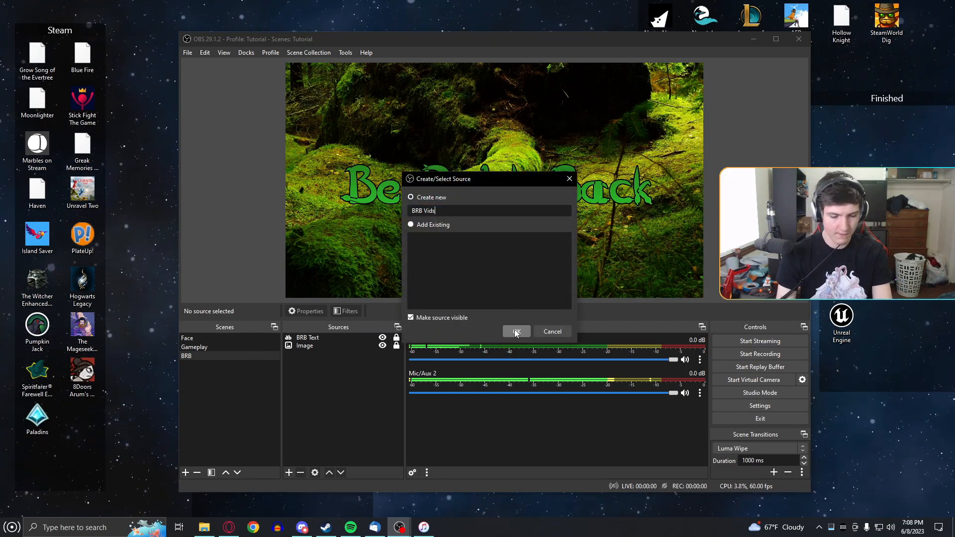
key(BackSpace)
text(eo)
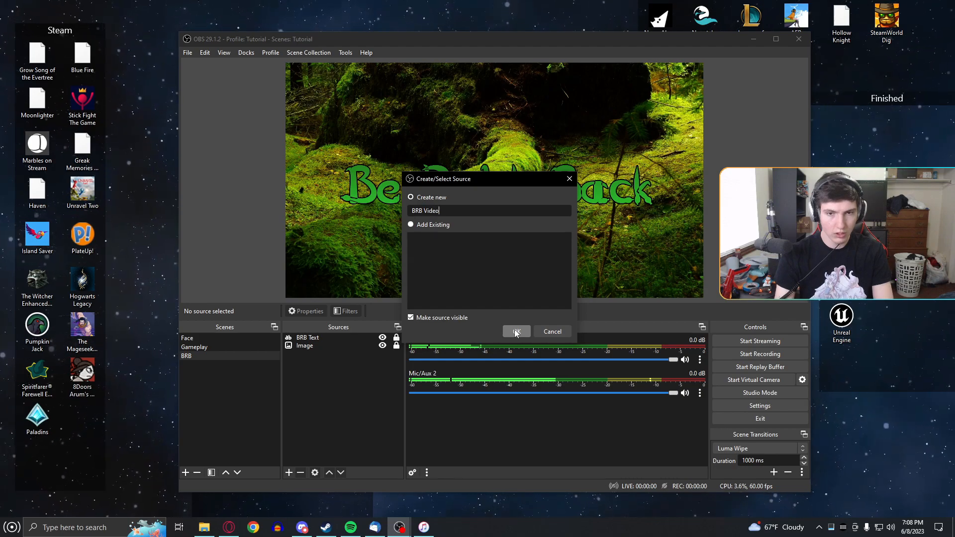
click(516, 331)
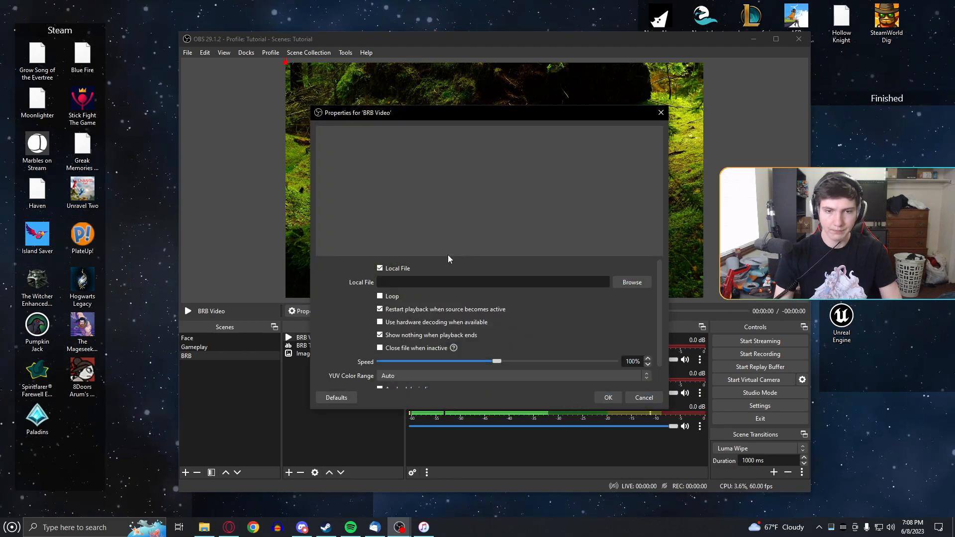
- Load 132959 (Original).mp4 from Pictures > New folder as BRB Video's local file and enable looping
click(632, 282)
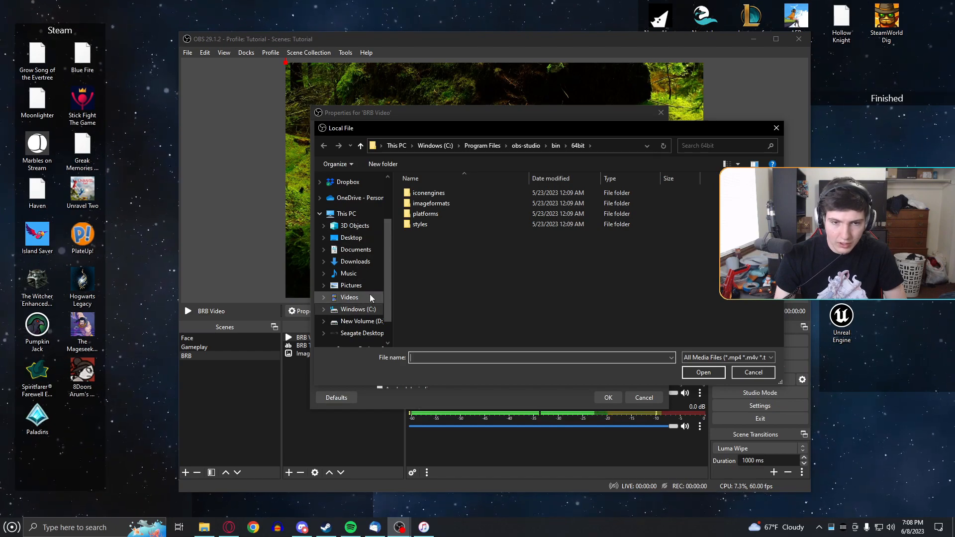
click(351, 285)
scroll(547, 268, down, 3)
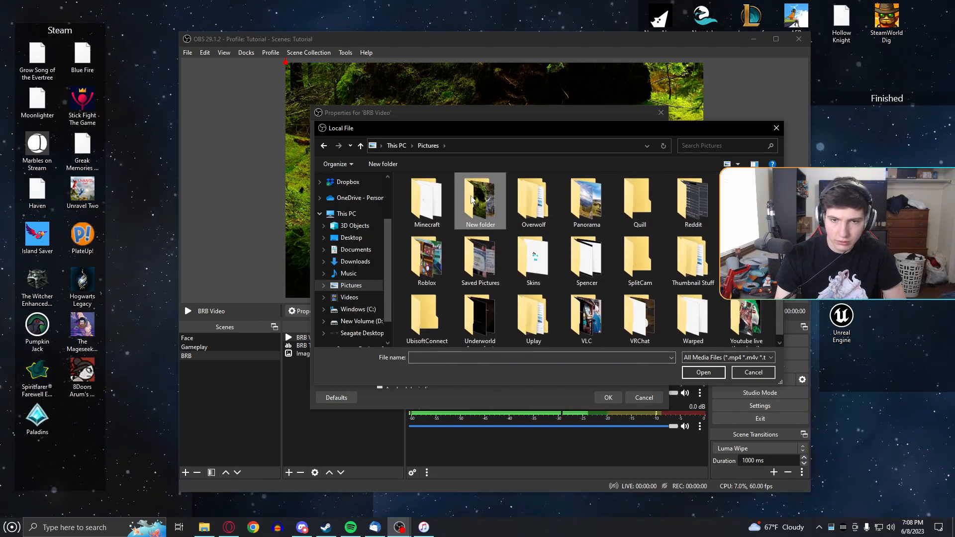
double_click(480, 197)
click(481, 209)
click(703, 373)
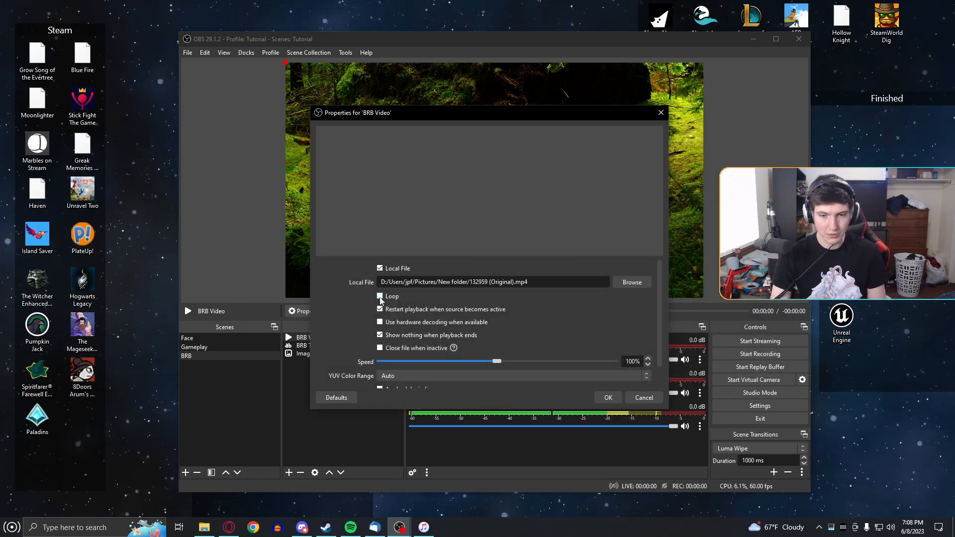
click(608, 398)
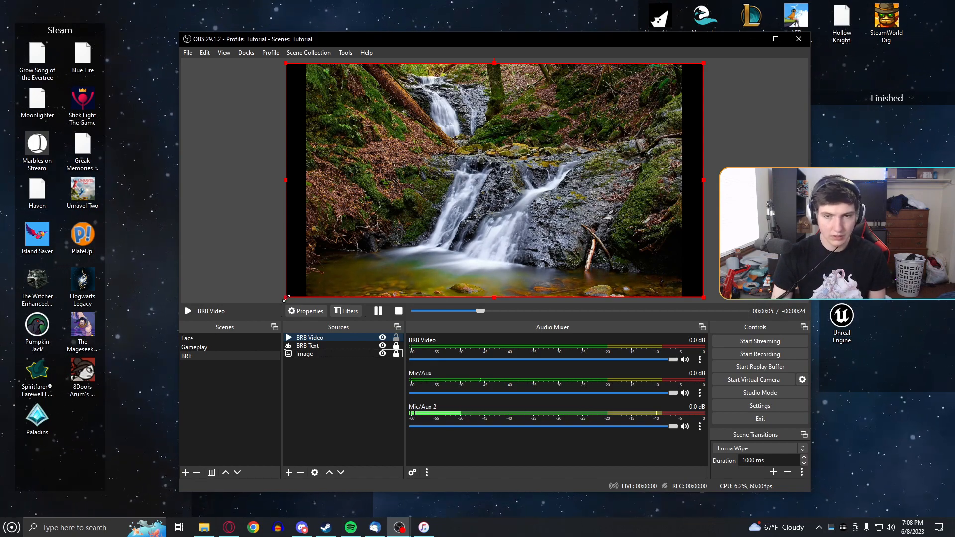
mouse_move(307, 528)
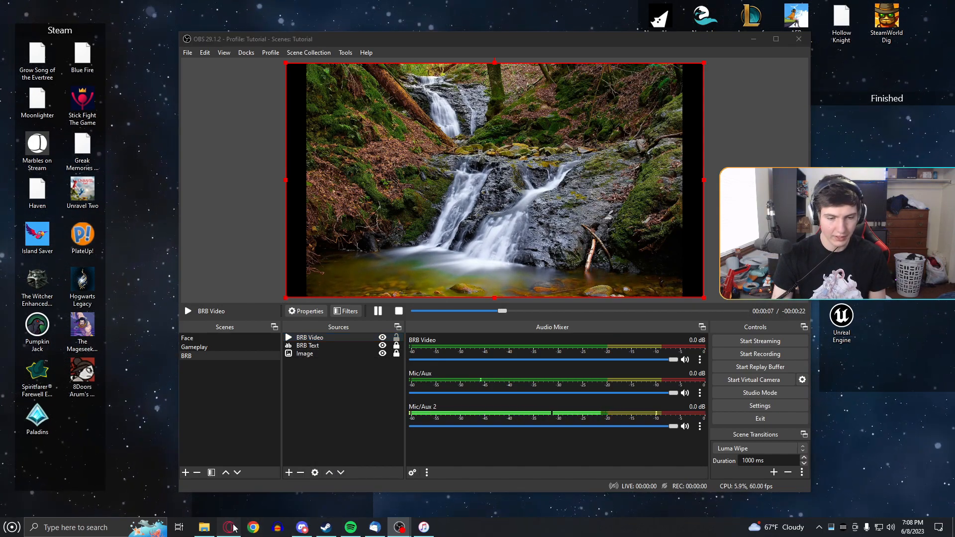
click(229, 527)
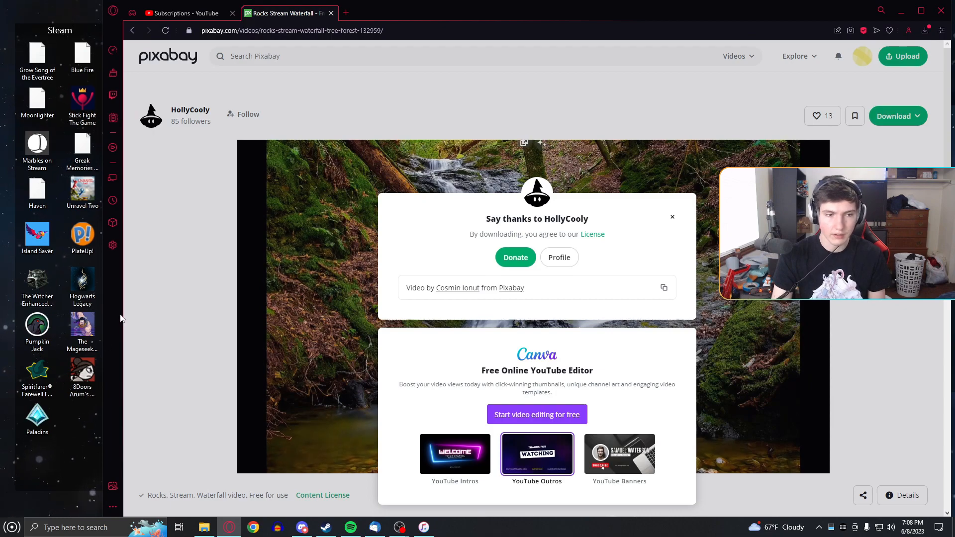
mouse_move(426, 533)
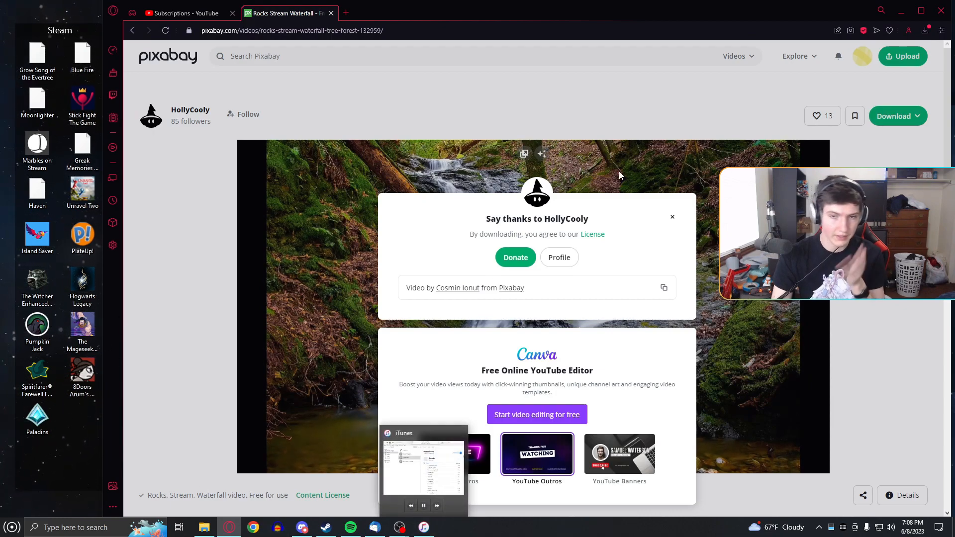
click(901, 12)
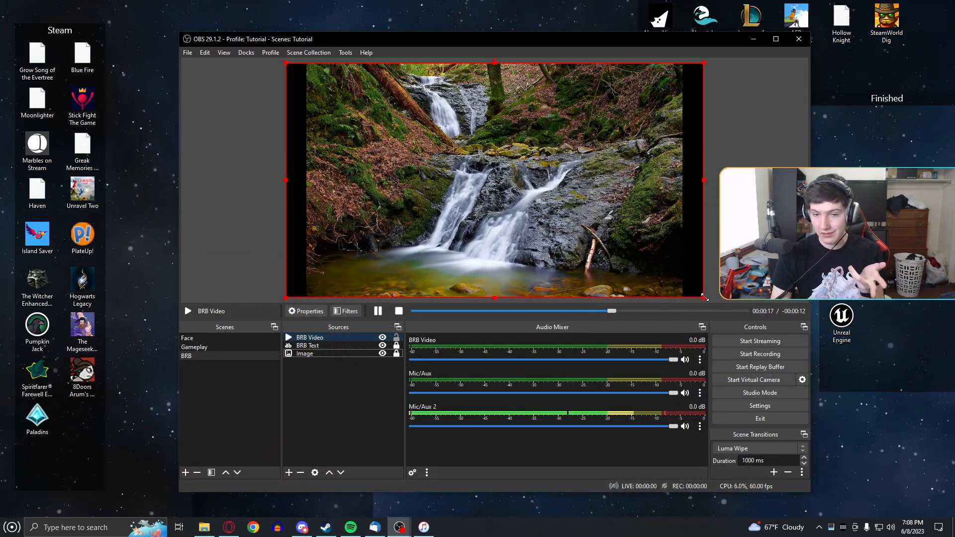
- Enlarge the BRB Video source until its black side bars fall outside the canvas, and center it to the screen
drag(705, 297, 741, 335)
drag(651, 239, 623, 229)
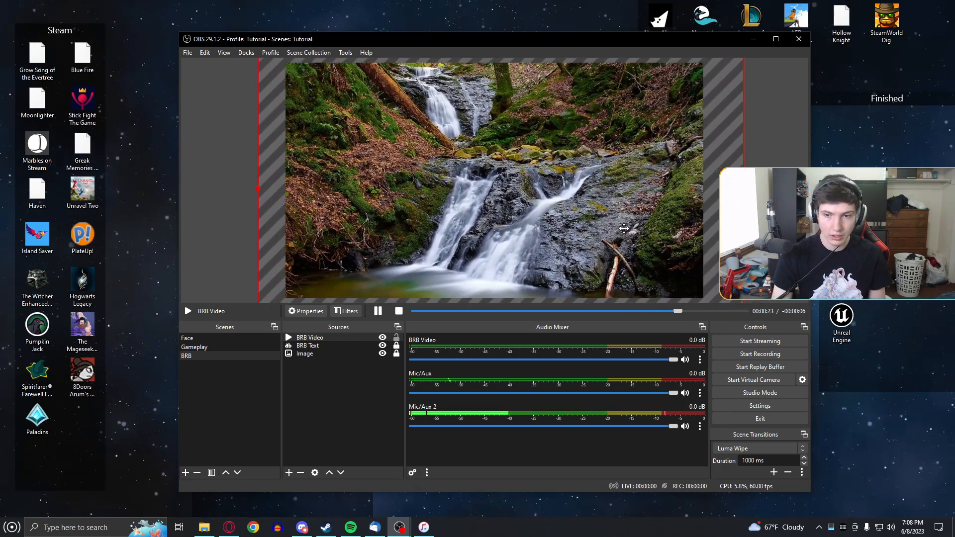
right_click(604, 226)
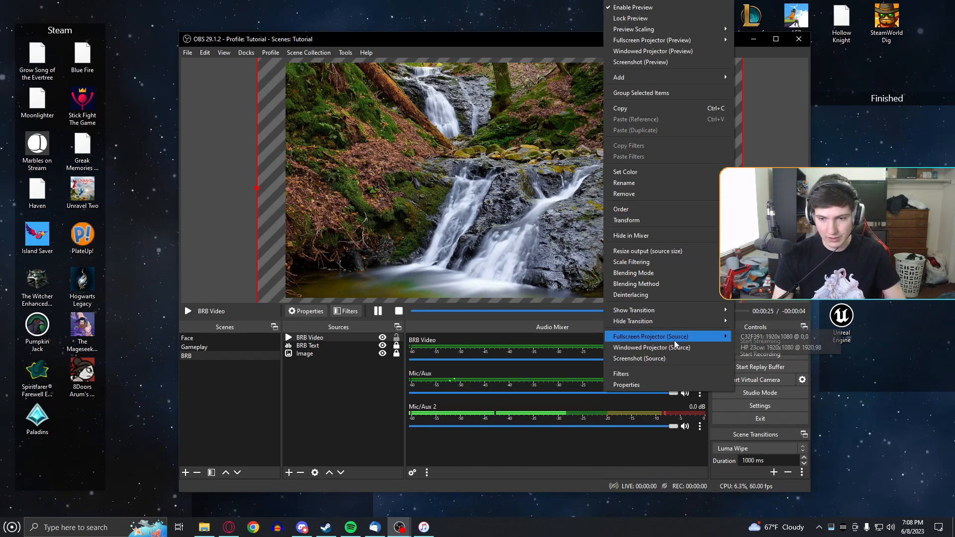
mouse_move(685, 220)
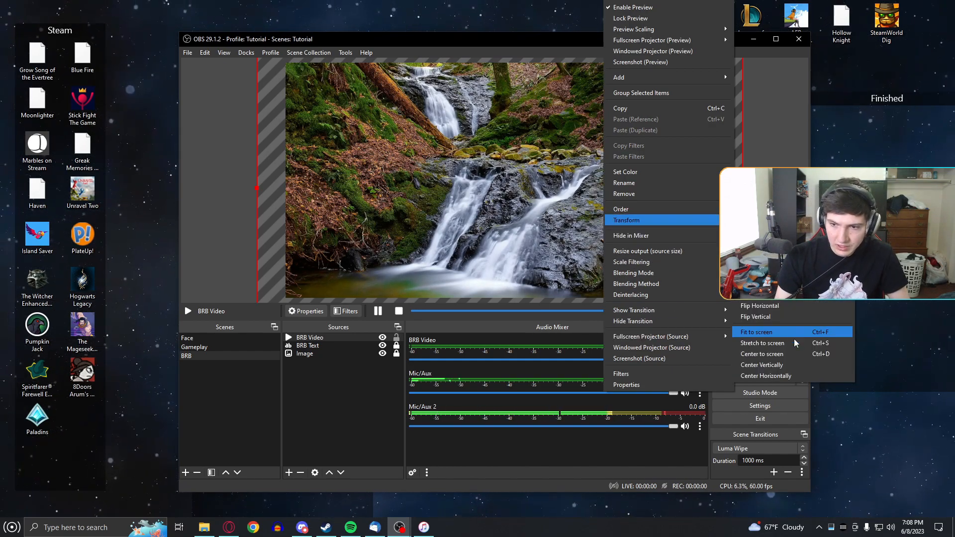
click(760, 353)
click(336, 440)
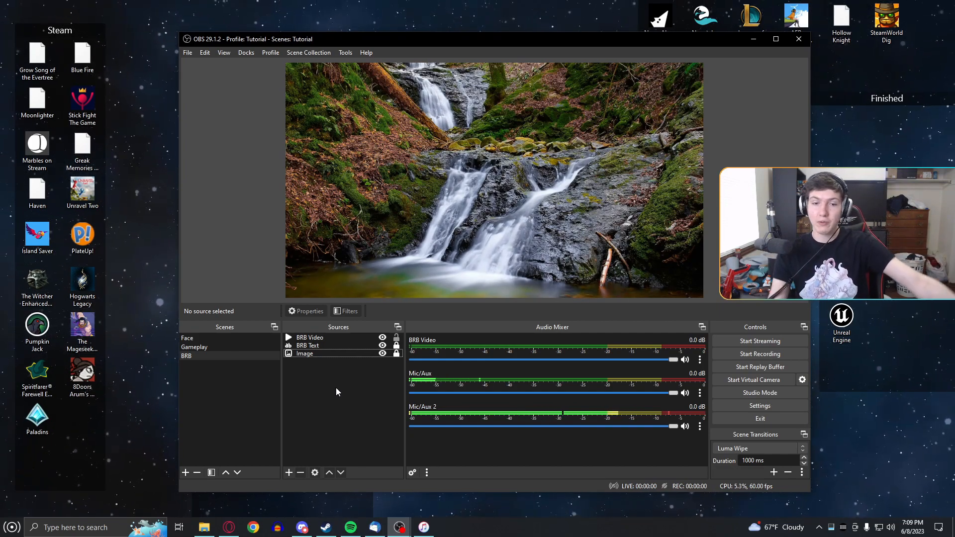
- Place BRB Text above BRB Video in the source order and reposition the unlocked text in the canvas's upper-right corner
click(312, 348)
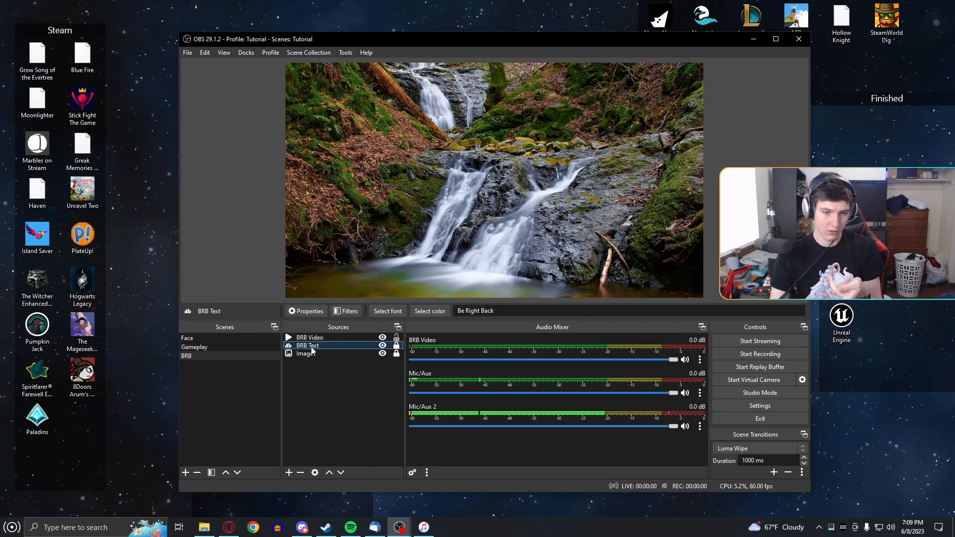
drag(313, 350, 310, 337)
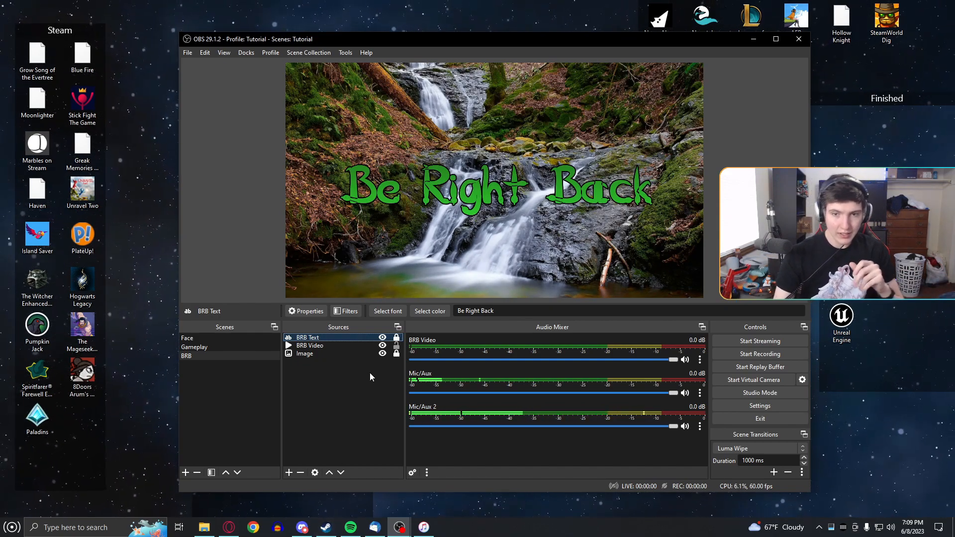
click(483, 210)
drag(492, 189, 507, 116)
drag(534, 113, 544, 114)
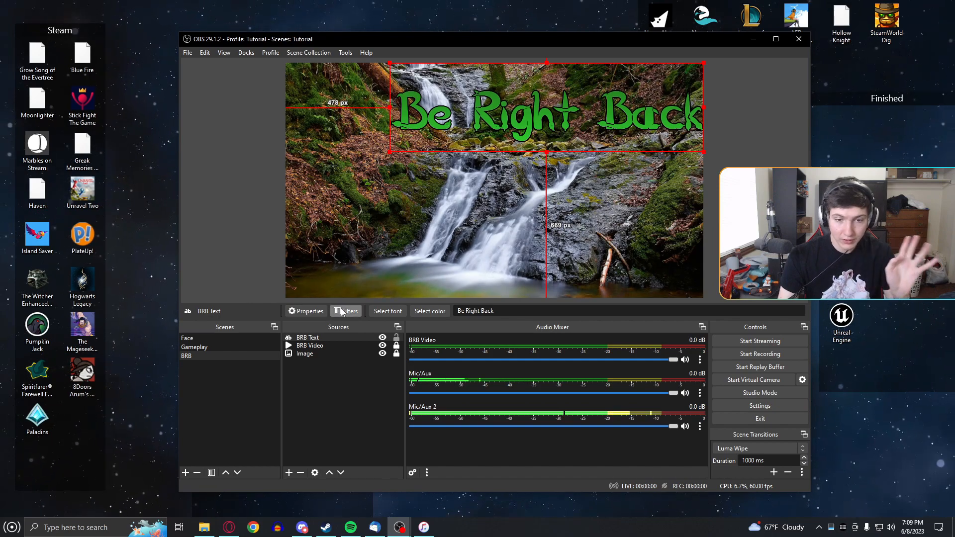
- Change the BRB Text source's main text color to brown #8b451d and apply the properties
click(315, 311)
drag(660, 294, 656, 341)
click(592, 268)
drag(537, 214, 535, 190)
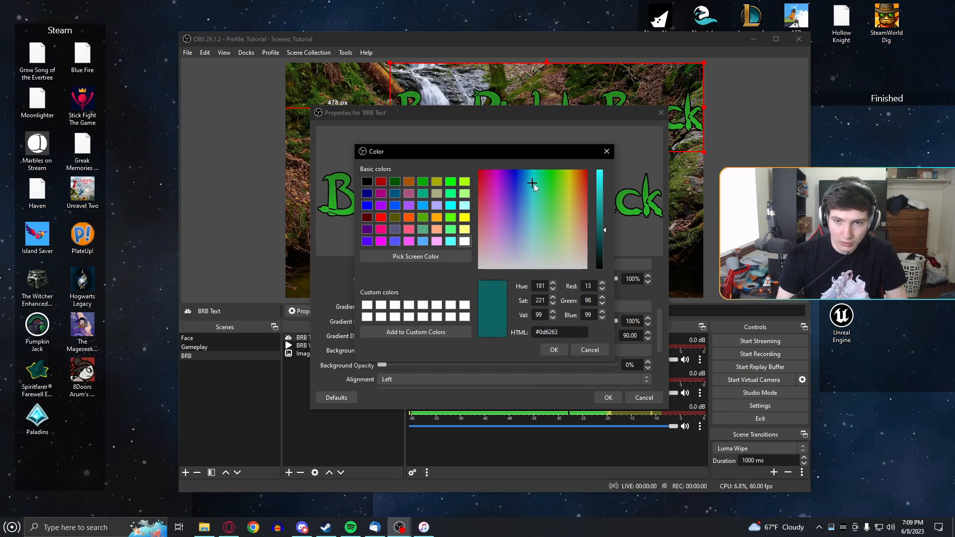
drag(604, 233, 602, 207)
click(536, 178)
drag(536, 178, 601, 215)
click(556, 348)
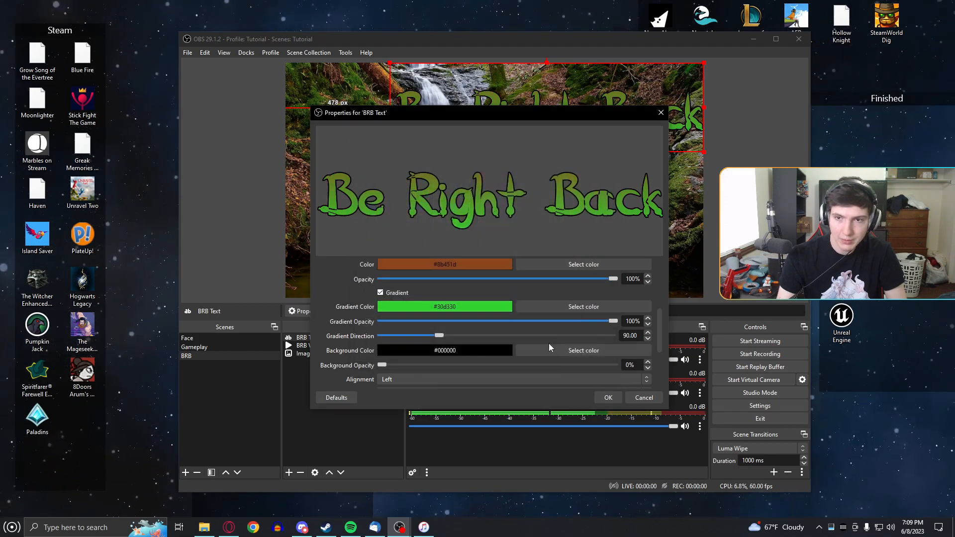
click(598, 395)
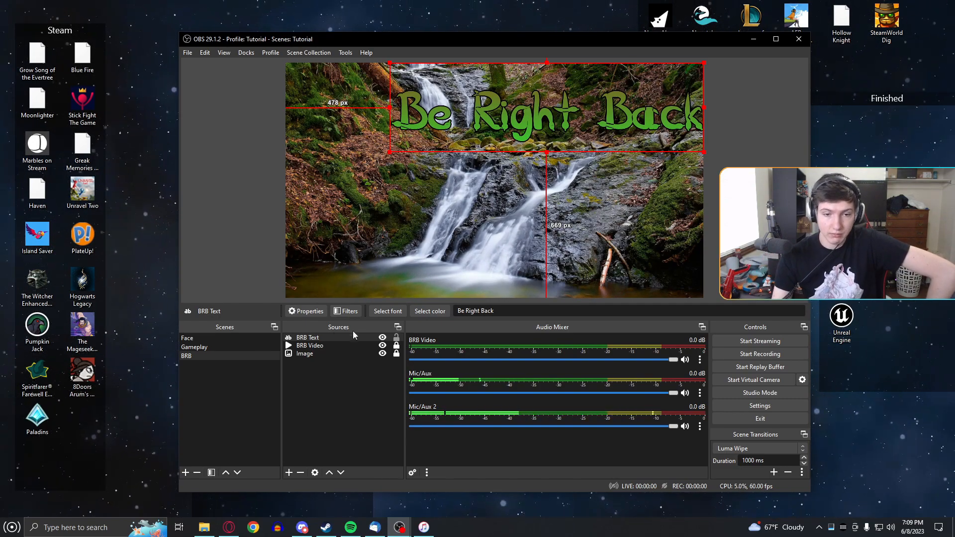
- Set the BRB Text gradient direction to 266.10, apply the properties, and lock the BRB Text source
click(313, 312)
drag(661, 285, 658, 333)
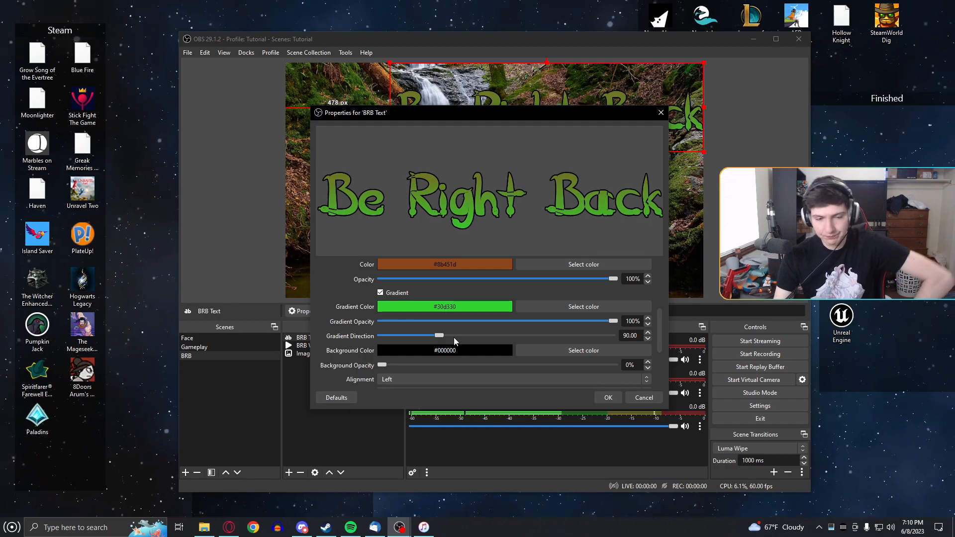
mouse_move(443, 337)
mouse_down()
mouse_move(580, 336)
mouse_move(382, 344)
mouse_move(616, 340)
mouse_move(411, 337)
mouse_move(433, 336)
mouse_up()
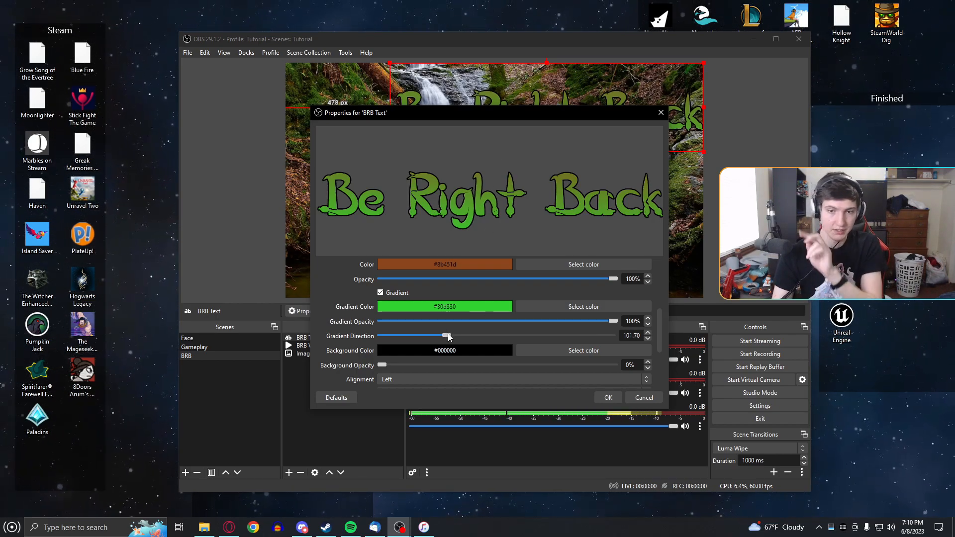
drag(446, 337, 622, 335)
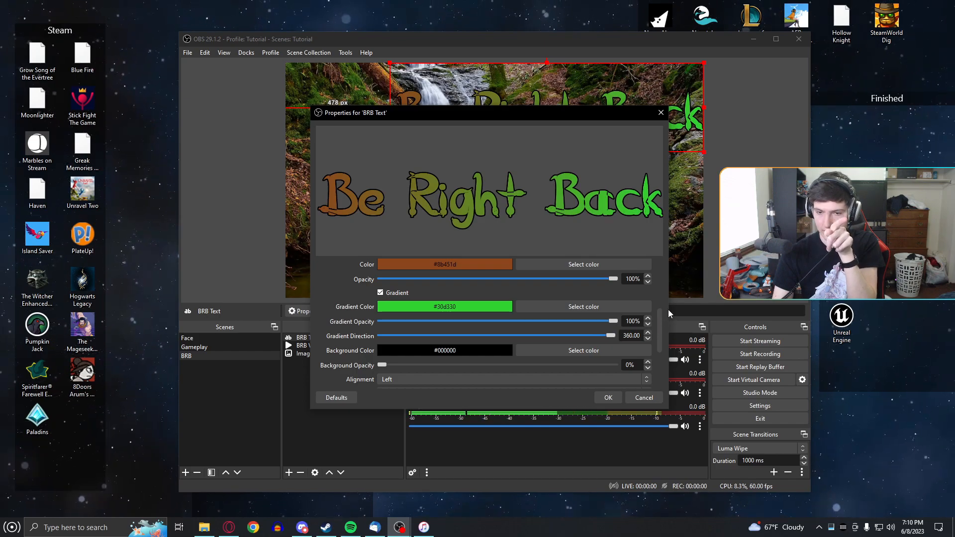
drag(619, 336, 483, 336)
drag(496, 293, 545, 323)
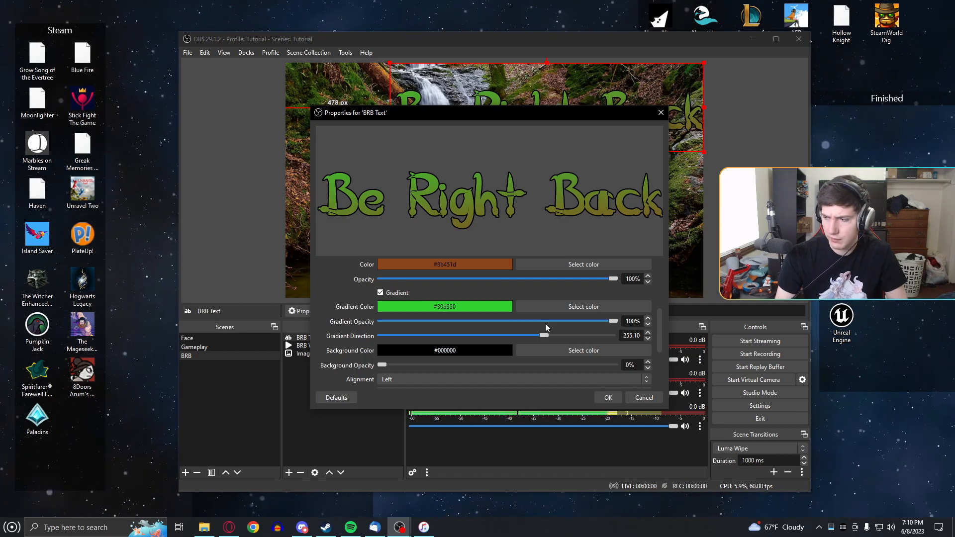
drag(545, 323, 547, 323)
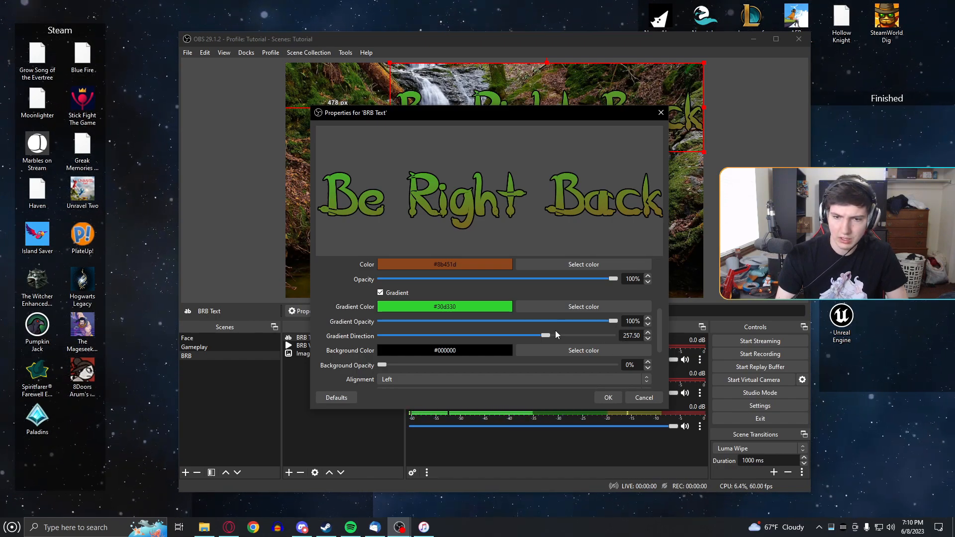
drag(535, 336, 498, 333)
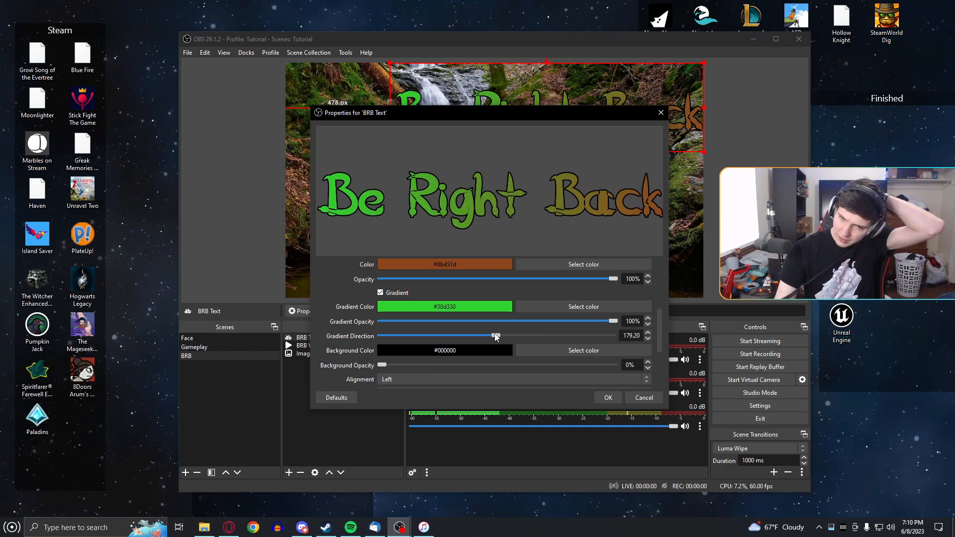
drag(501, 336, 547, 337)
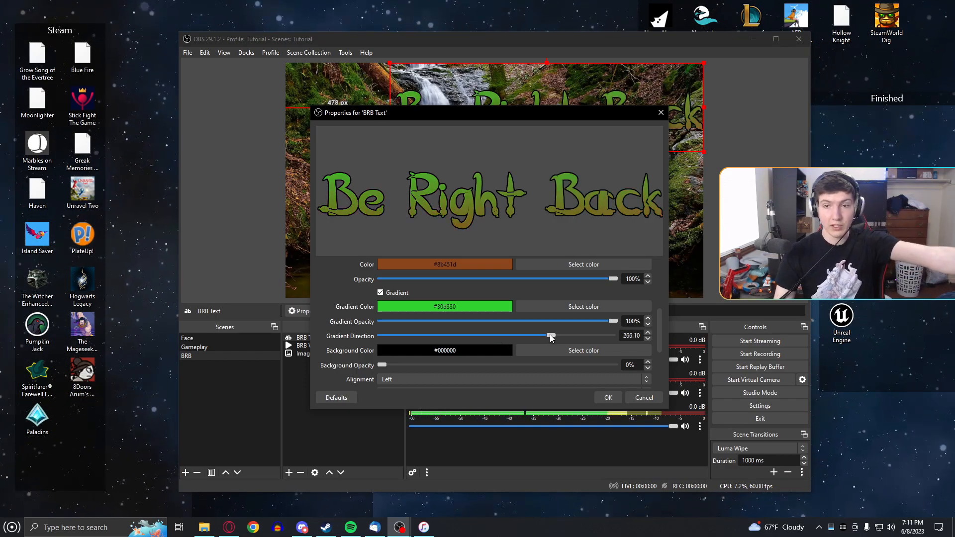
click(608, 397)
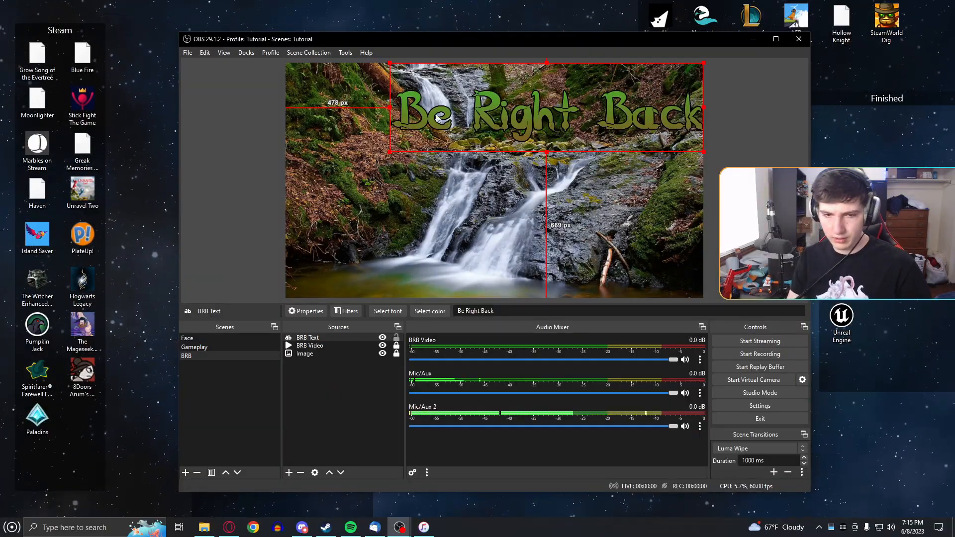
click(396, 337)
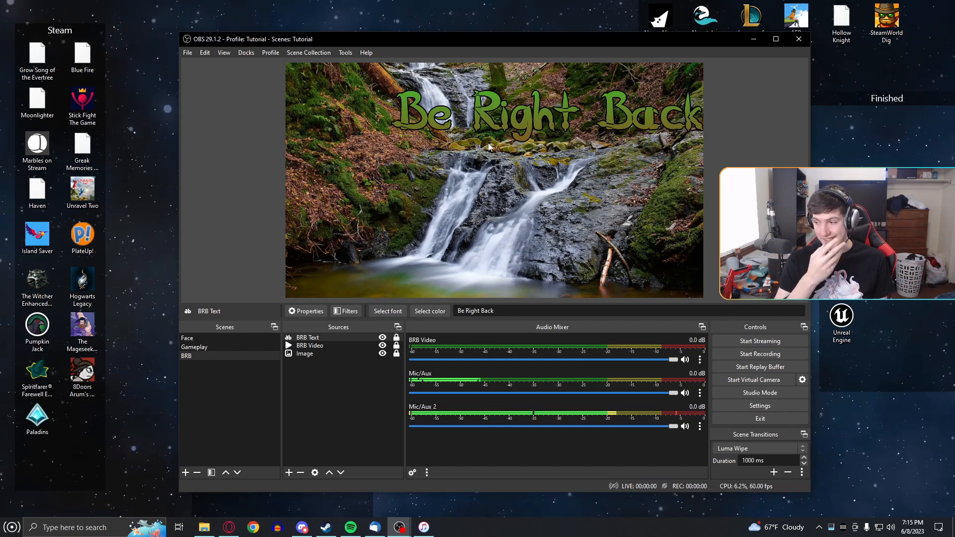
- Set the BRB Text source's outline size to 5 and apply the properties
click(314, 312)
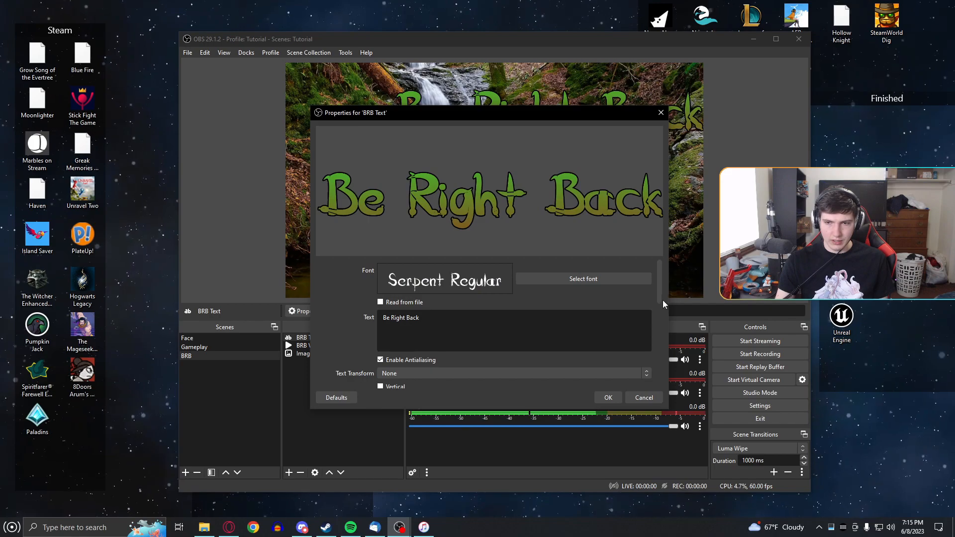
drag(660, 300, 661, 386)
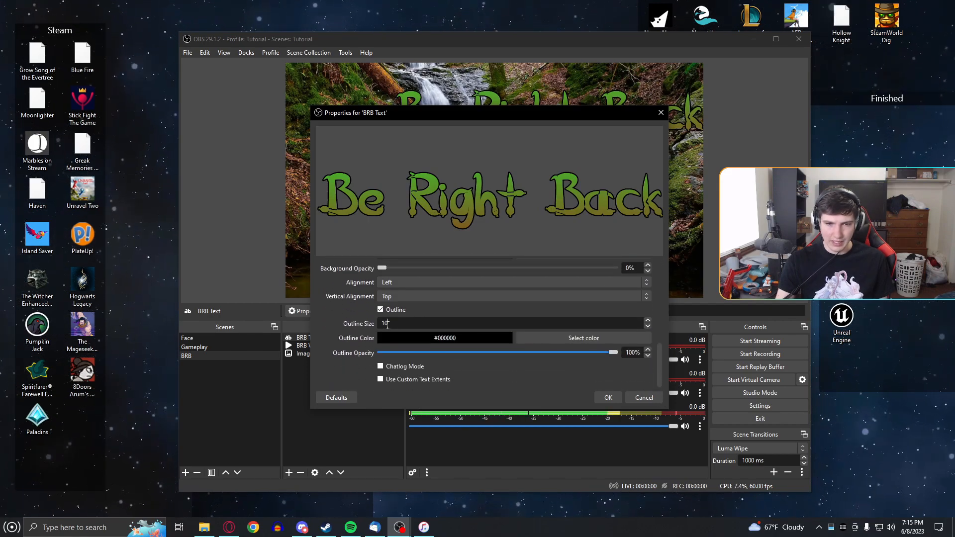
text(5)
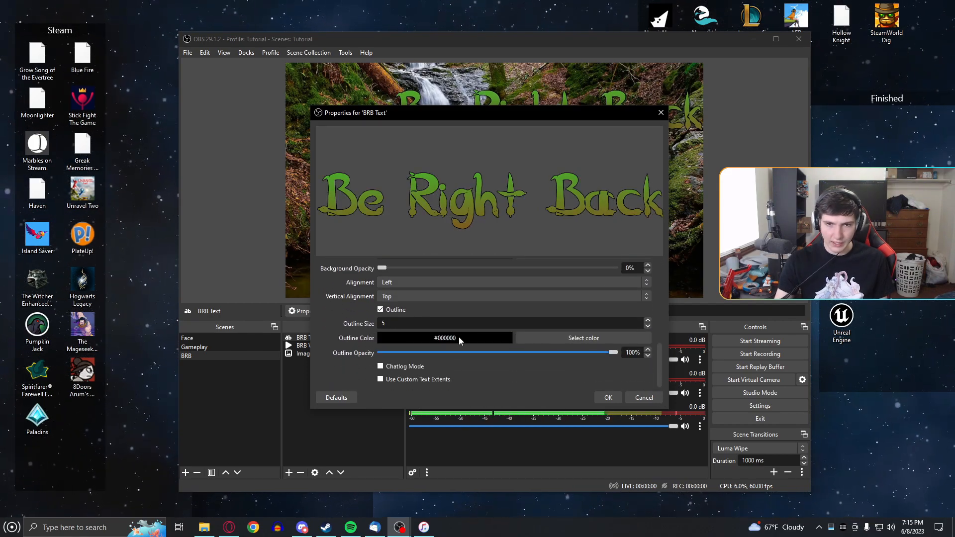
click(608, 398)
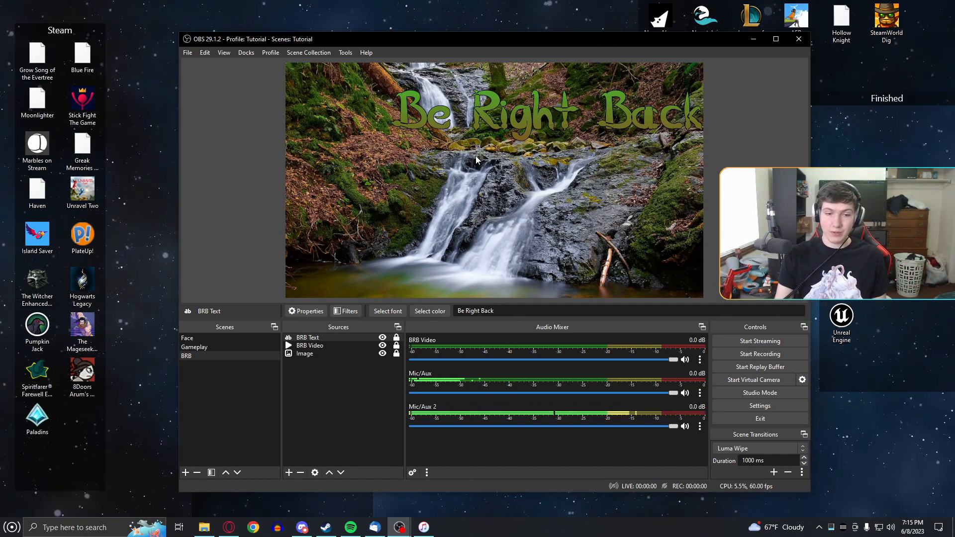
- Preview the Face and Gameplay scenes, and return to the BRB scene
click(303, 354)
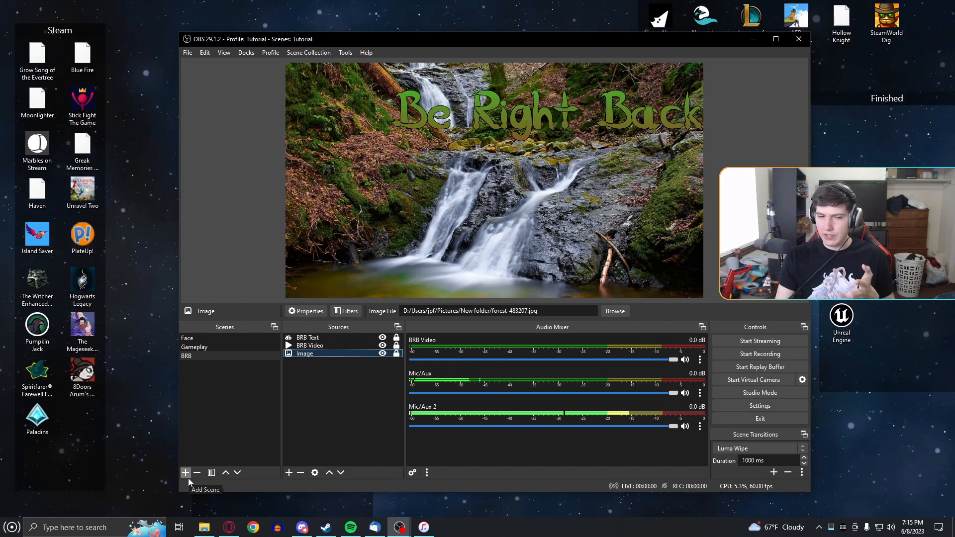
click(193, 338)
click(201, 348)
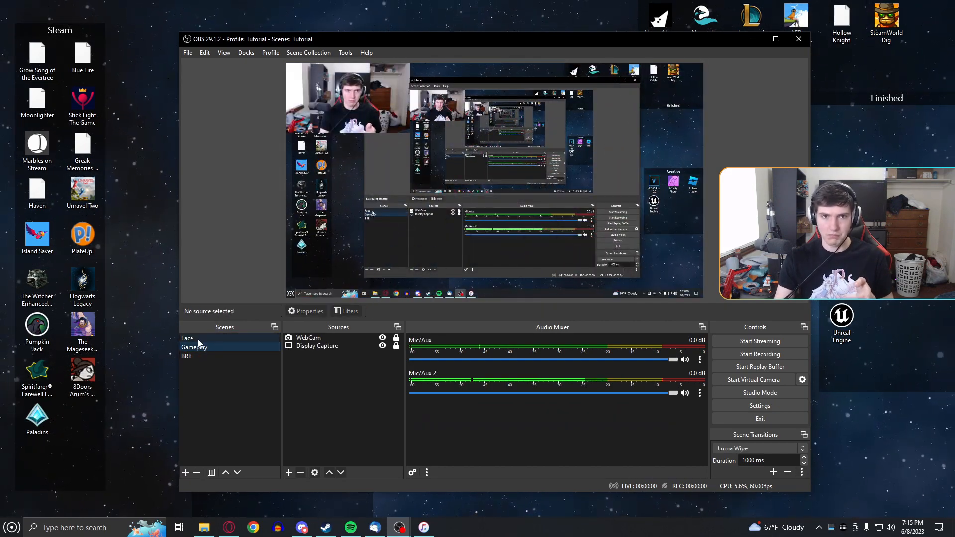
click(198, 339)
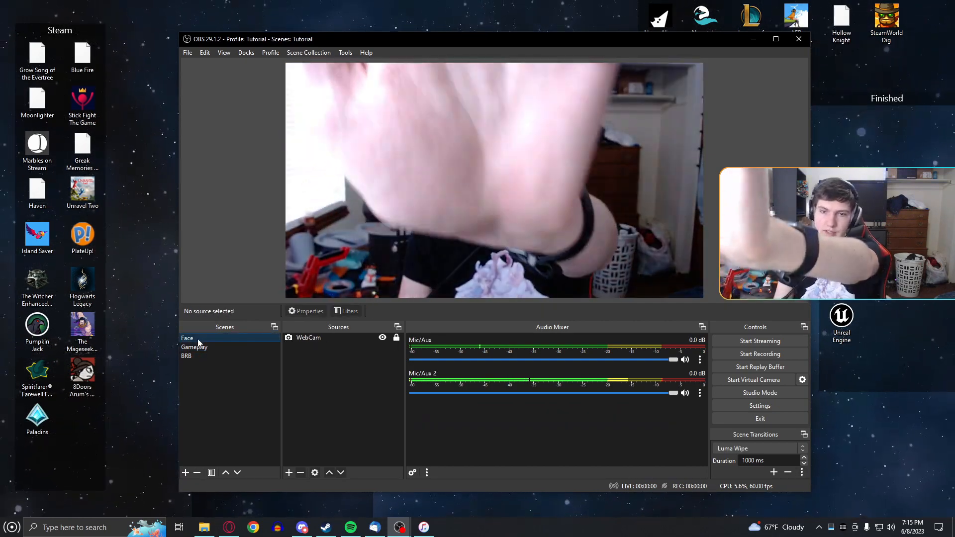
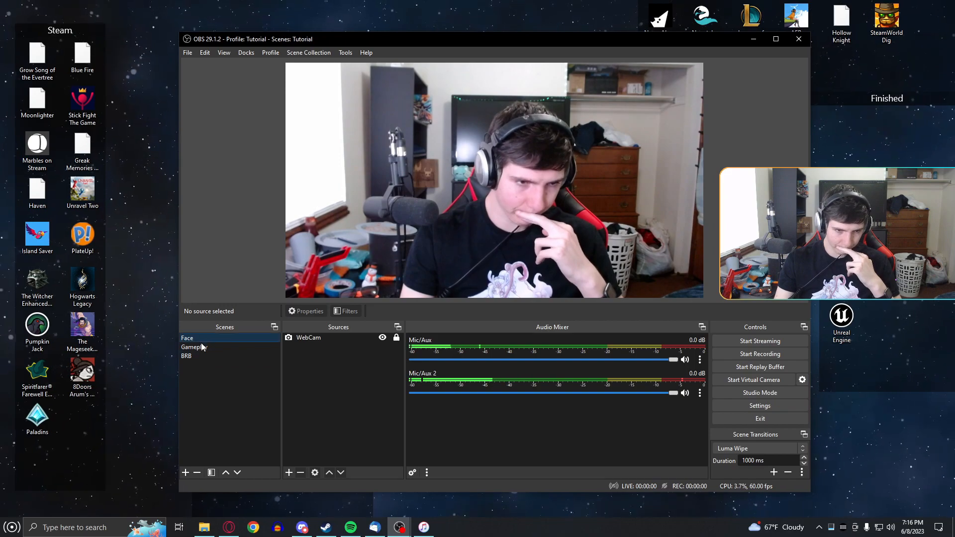
click(200, 349)
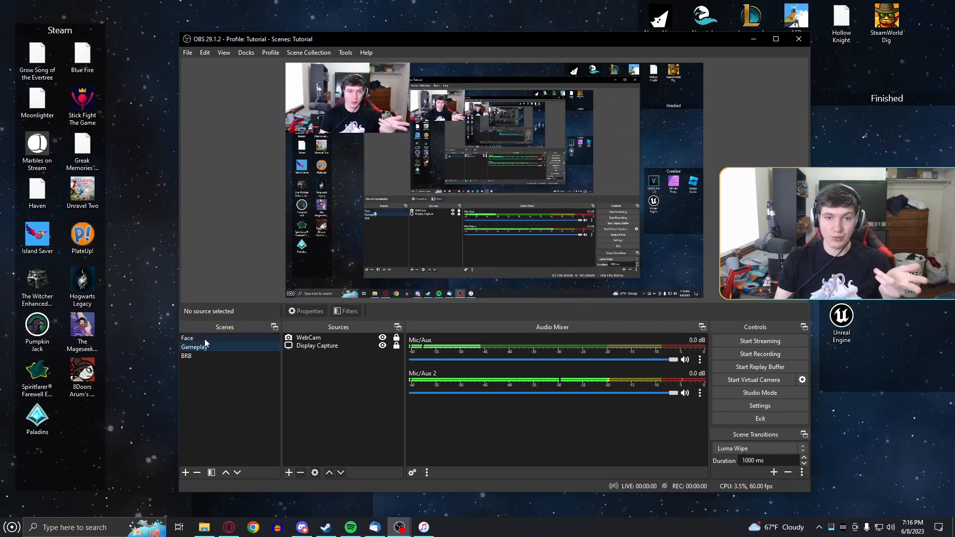
click(200, 355)
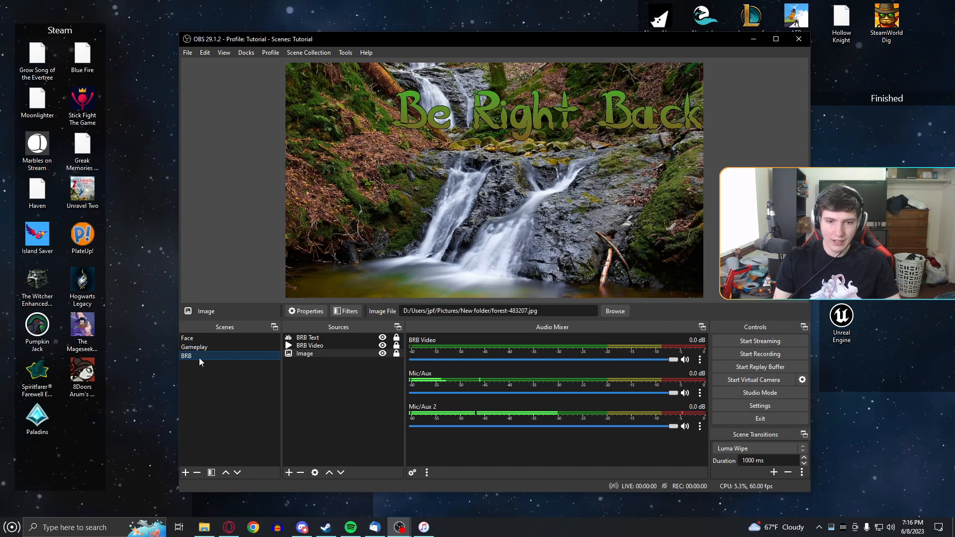
- Review the BRB Video source's loop and playback properties without changing them, and deselect the source
click(310, 345)
click(315, 312)
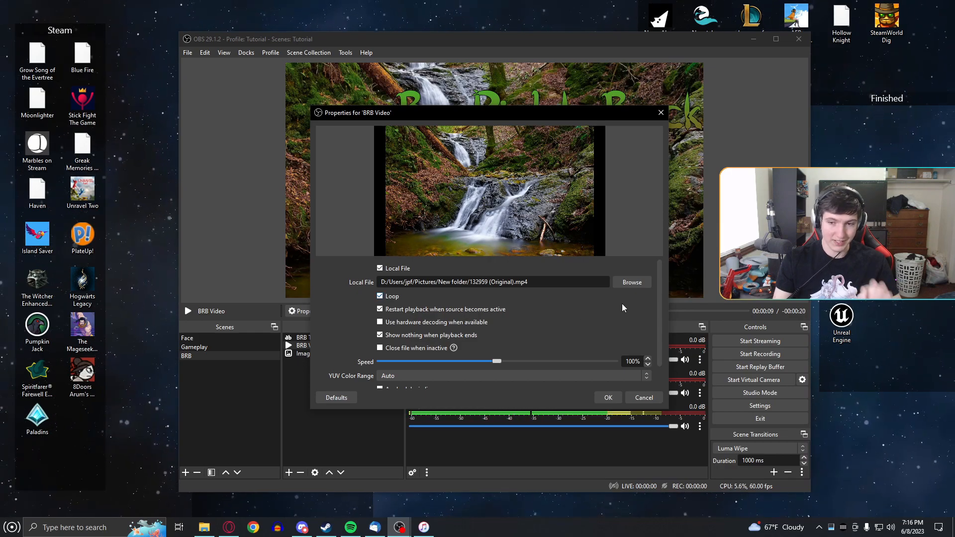
drag(661, 304, 661, 335)
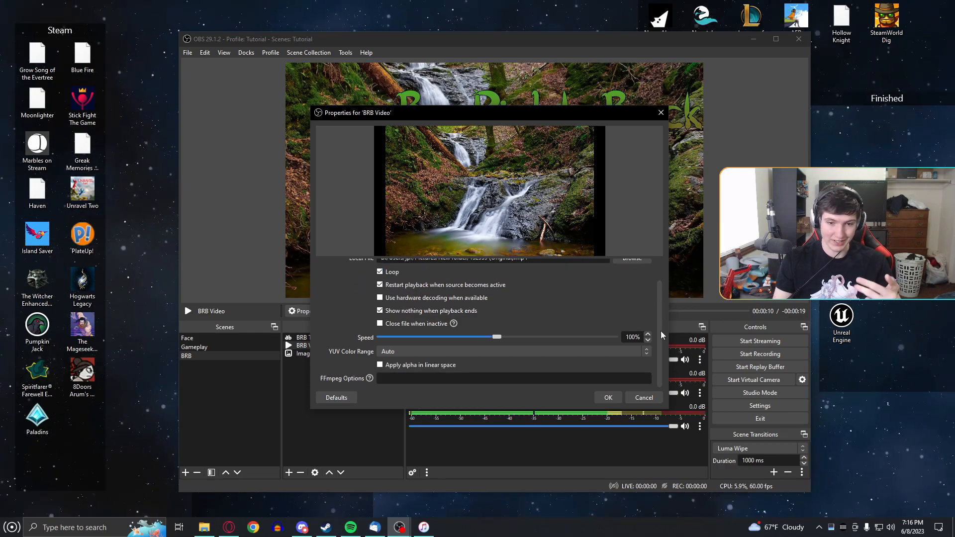
click(643, 397)
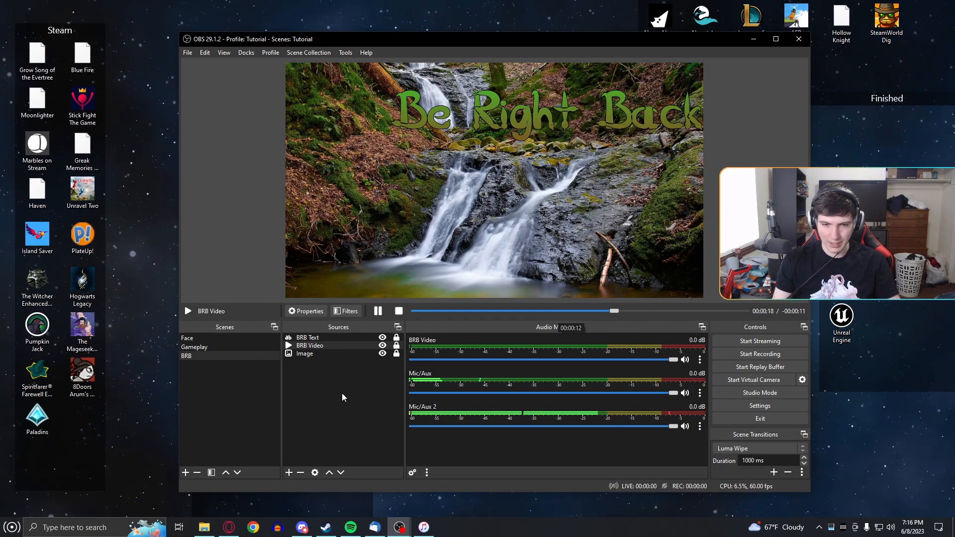
click(318, 375)
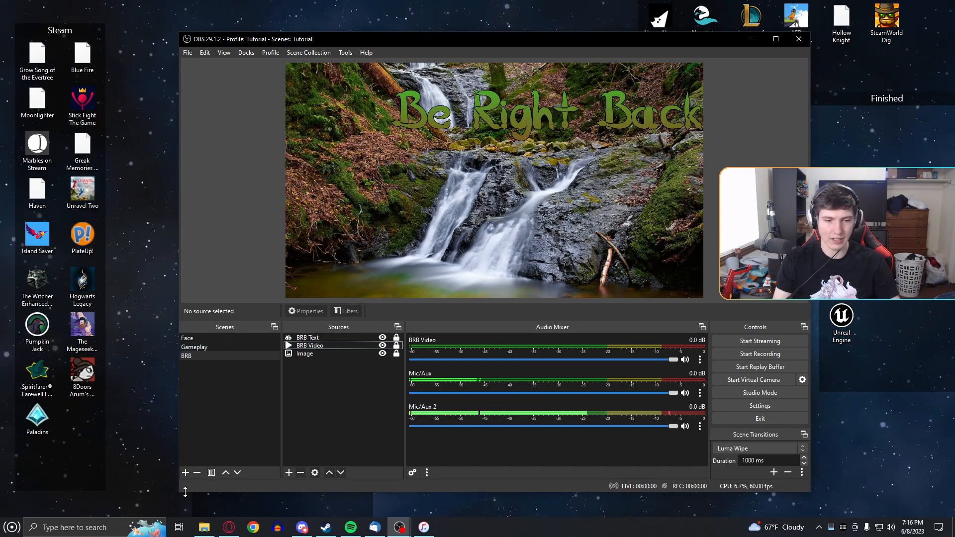
- Create a scene named Ending and add the existing Image source to it
click(186, 472)
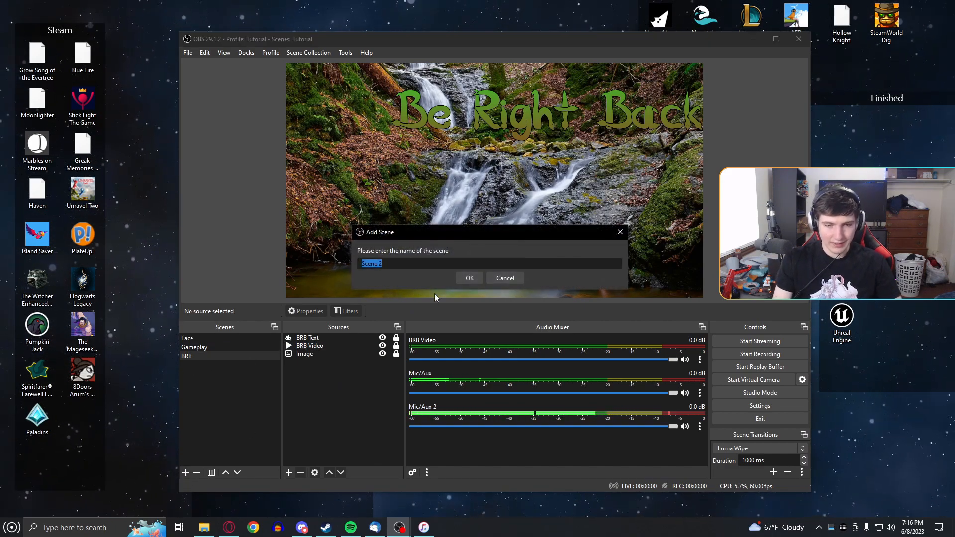
text(Ending)
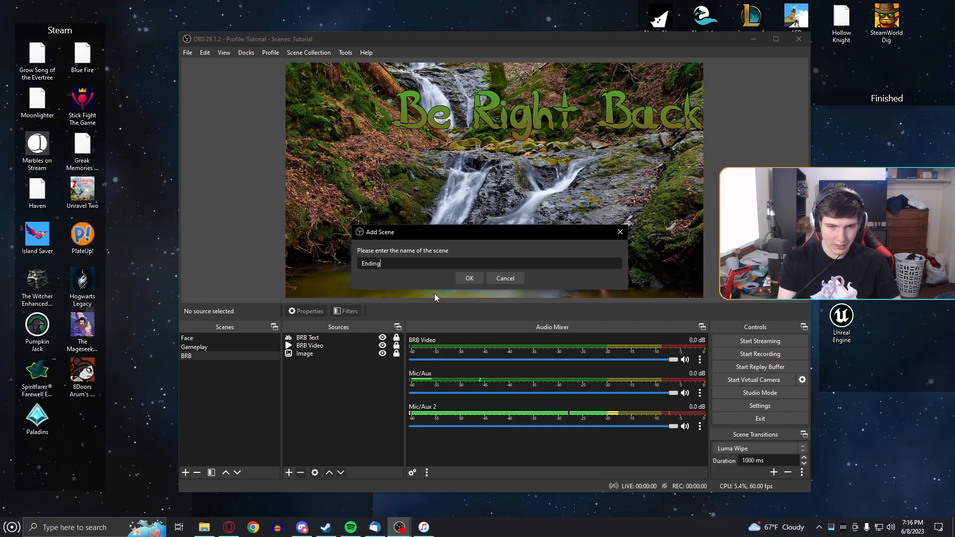
key(Return)
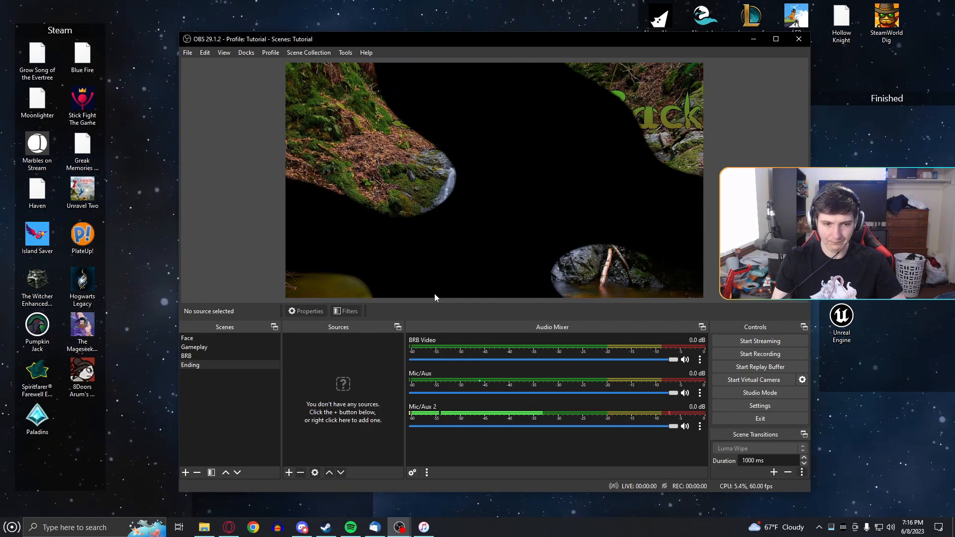
click(290, 470)
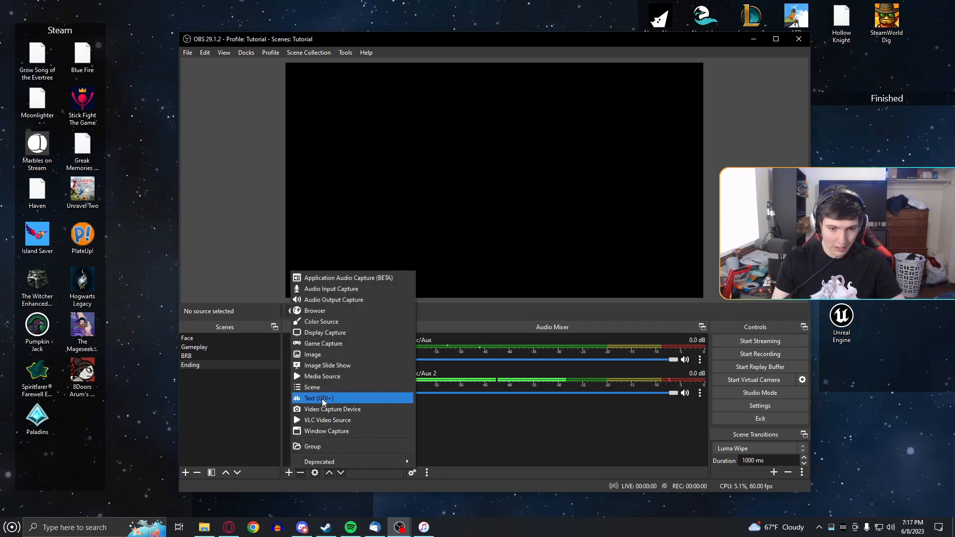
click(330, 355)
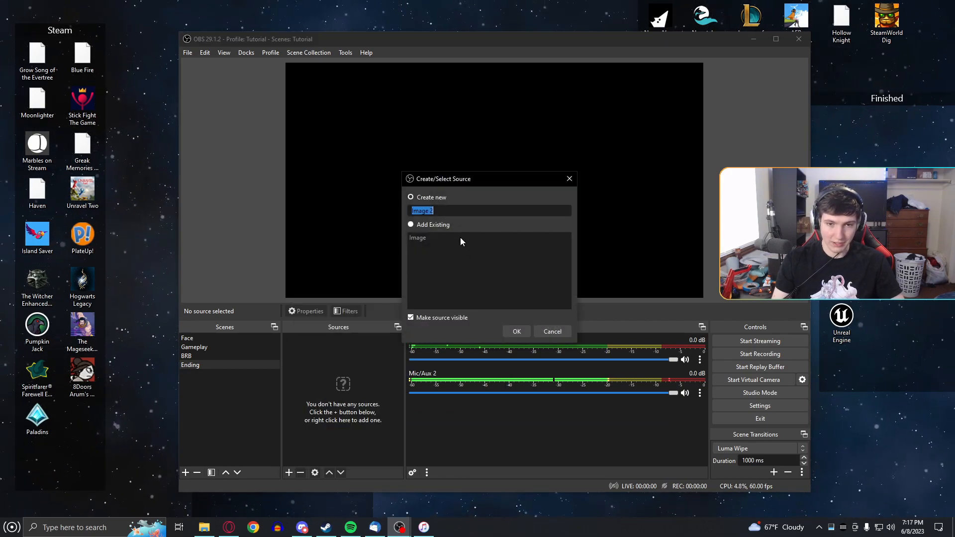
click(432, 225)
click(517, 332)
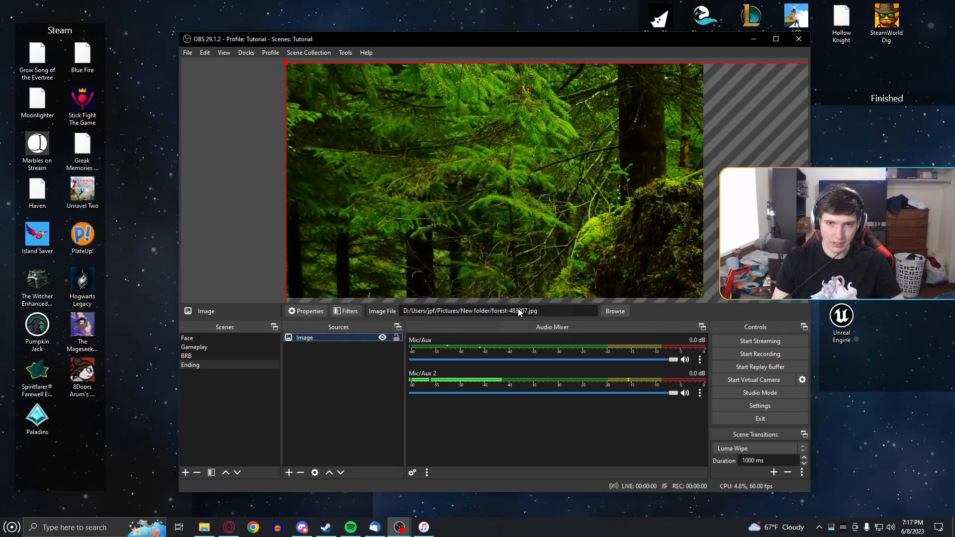
- Scale and reposition the forest Image source in the Ending scene so it covers the whole canvas
drag(288, 63, 384, 101)
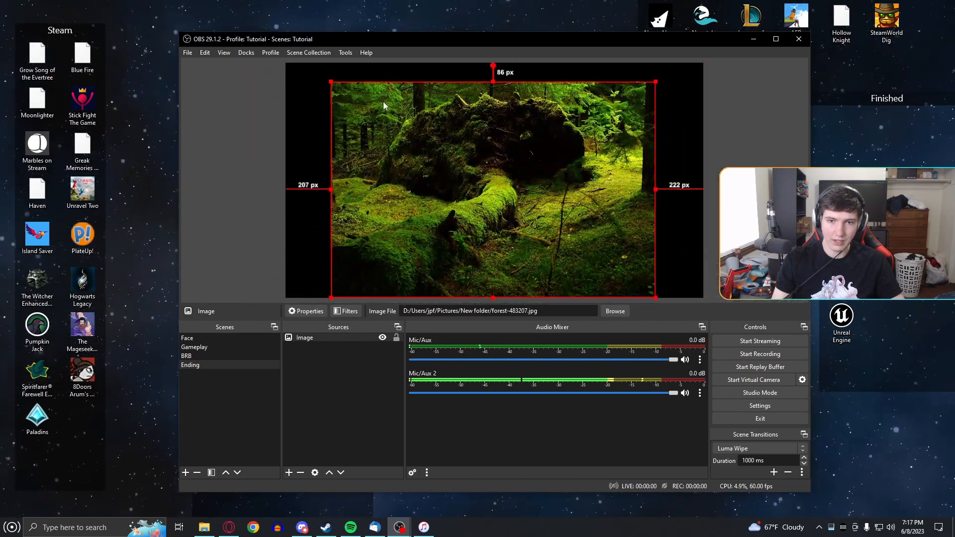
drag(654, 81, 792, 38)
drag(551, 152, 476, 226)
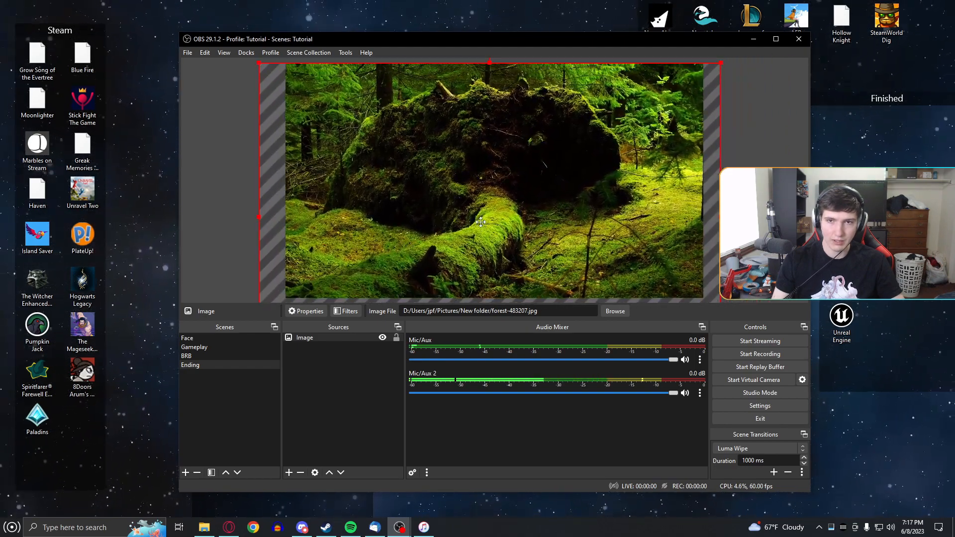
click(227, 215)
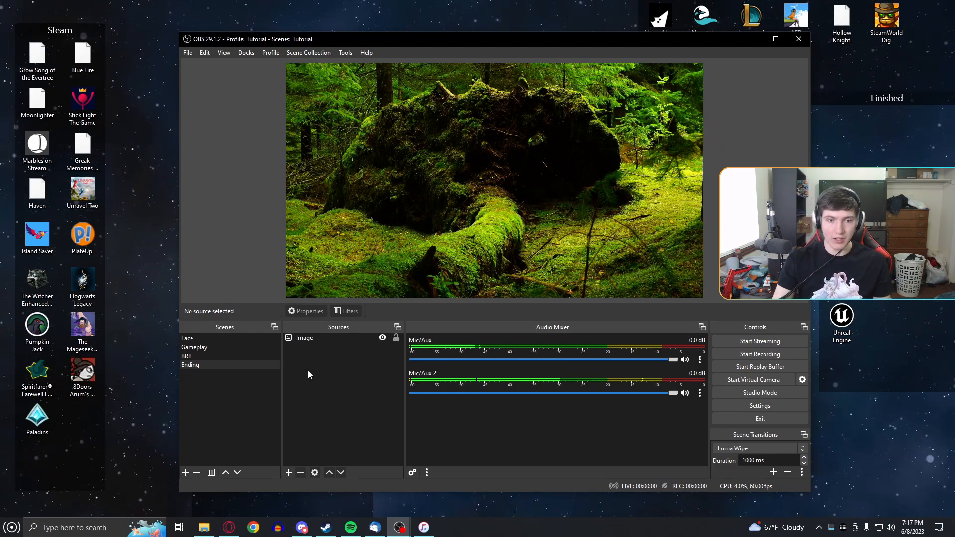
- Remove the unused Image source from the BRB scene and return to the Ending scene
click(198, 355)
click(315, 354)
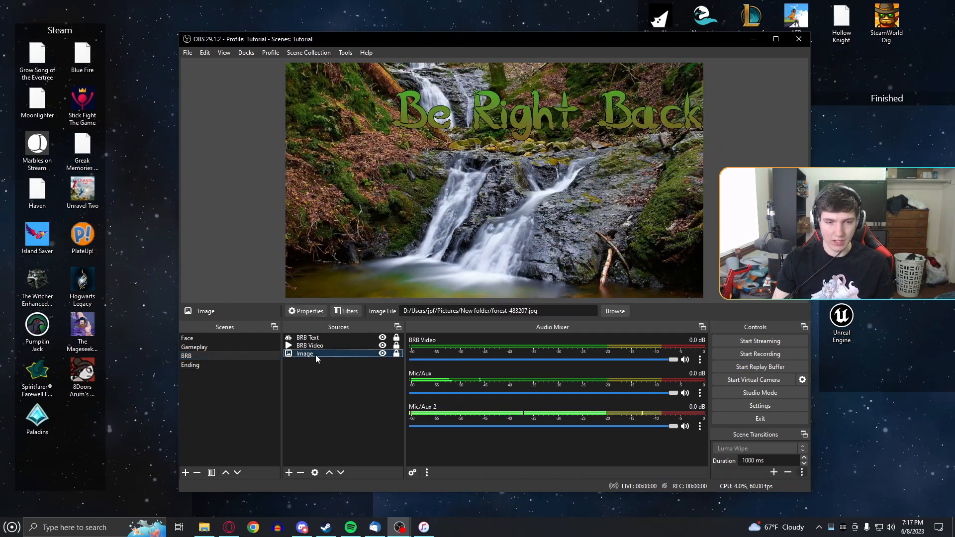
key(Delete)
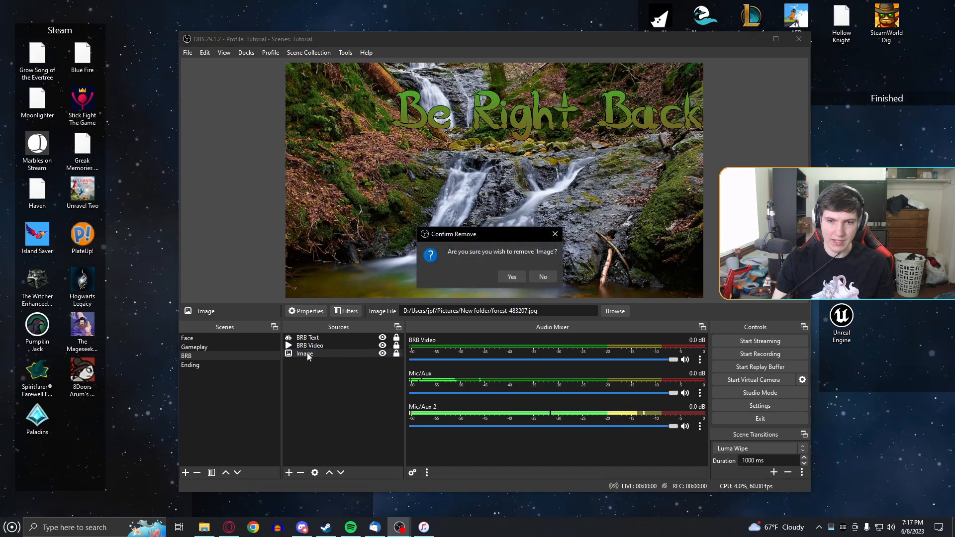
click(524, 280)
click(221, 366)
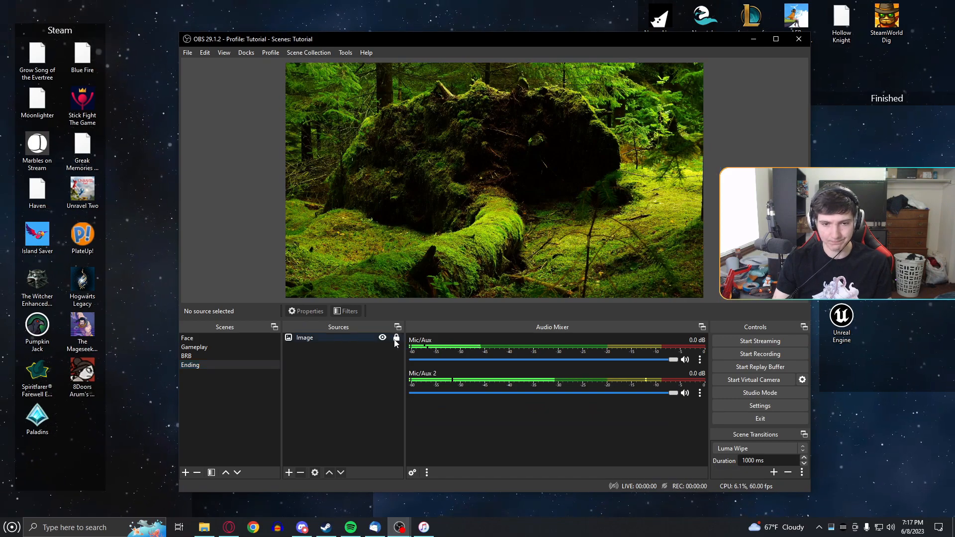
- Add a new Text (GDI+) source named Ending Text to the Ending scene
click(291, 472)
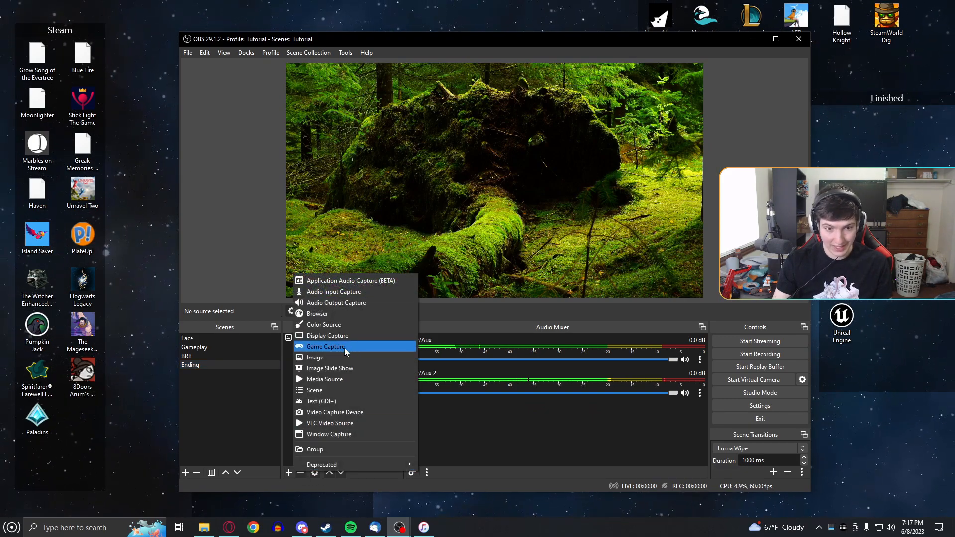
click(332, 400)
text(Ending)
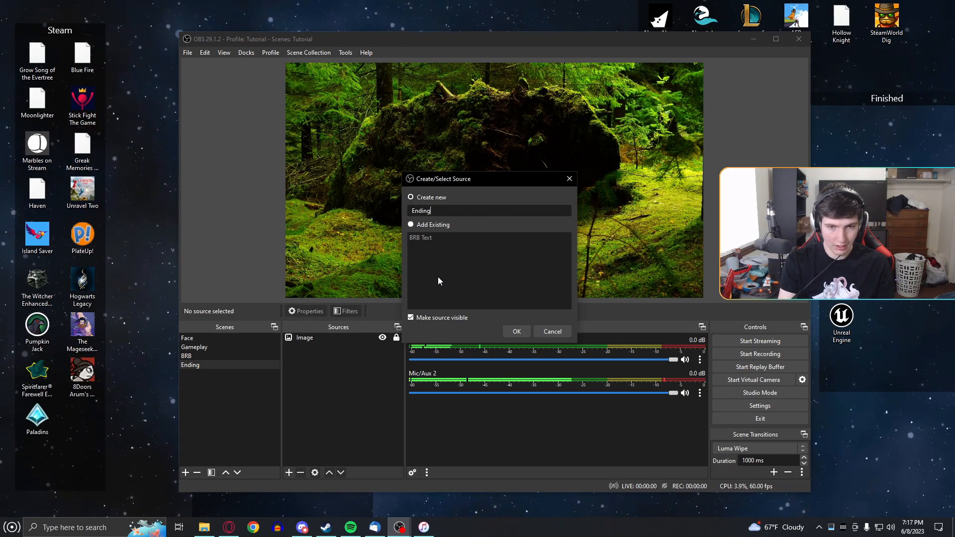
click(517, 332)
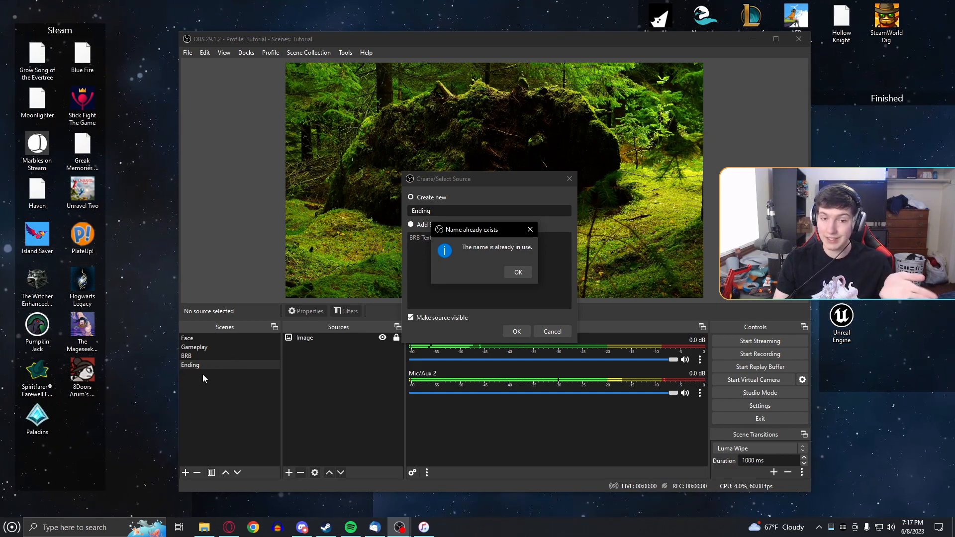
click(516, 274)
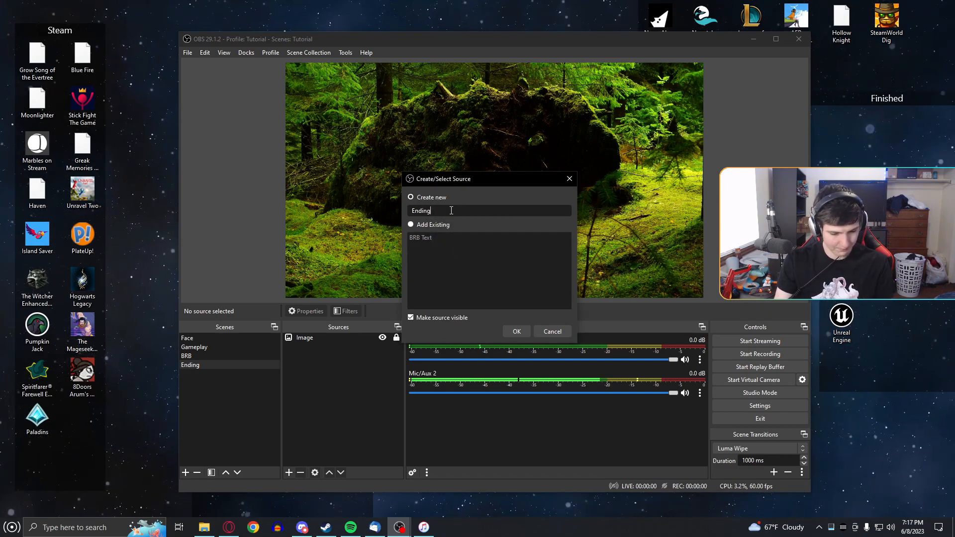
text(Text)
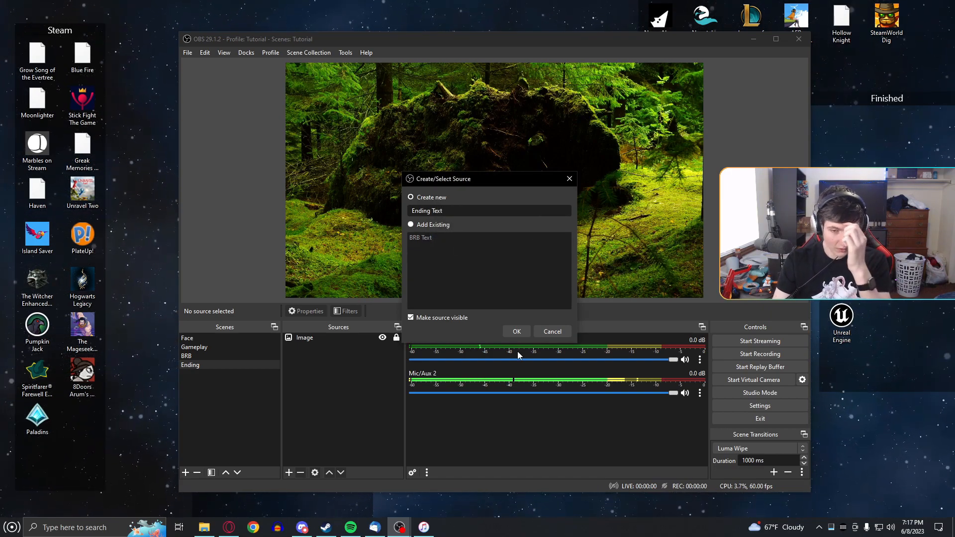
click(520, 329)
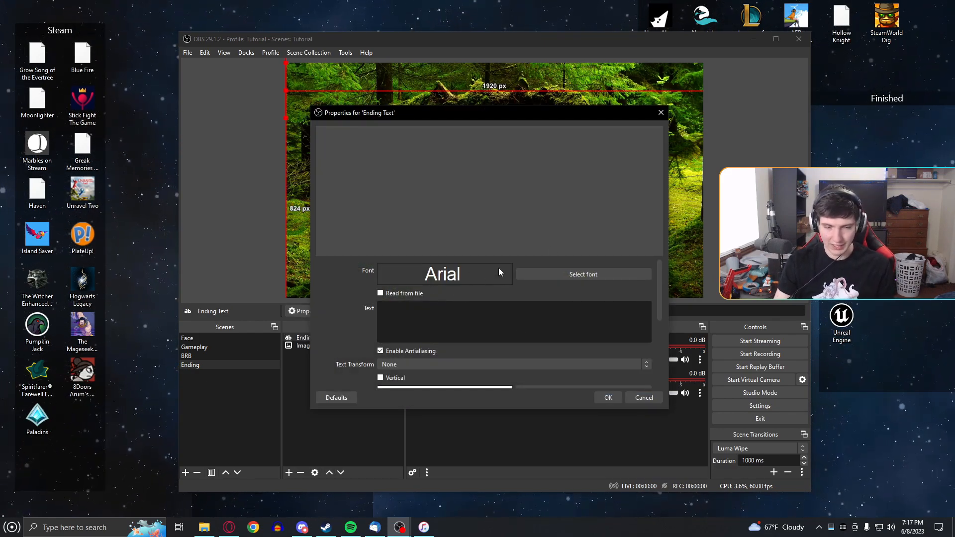
- Set the Ending Text font to Serpent Regular and enter "Have A Good One" as its text
click(550, 276)
drag(482, 204, 482, 240)
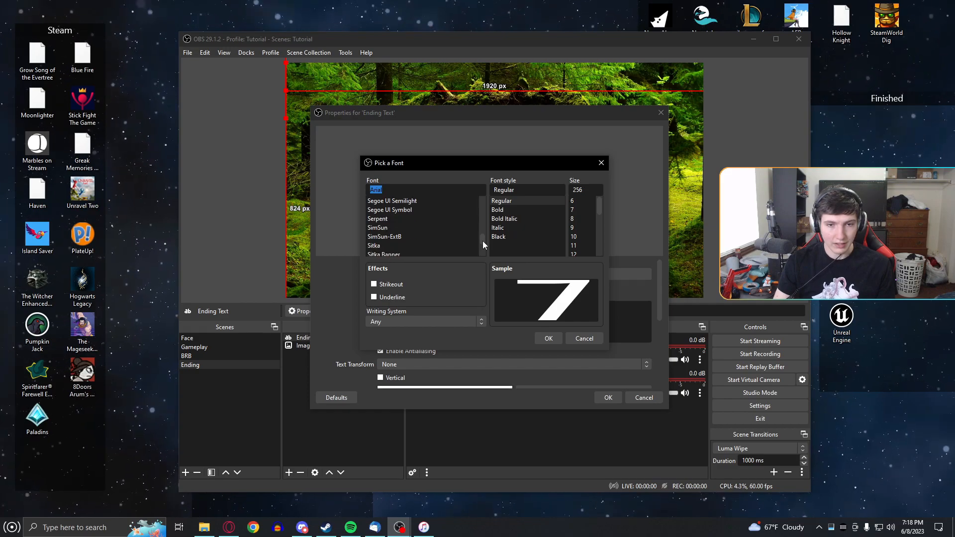
click(399, 219)
click(549, 338)
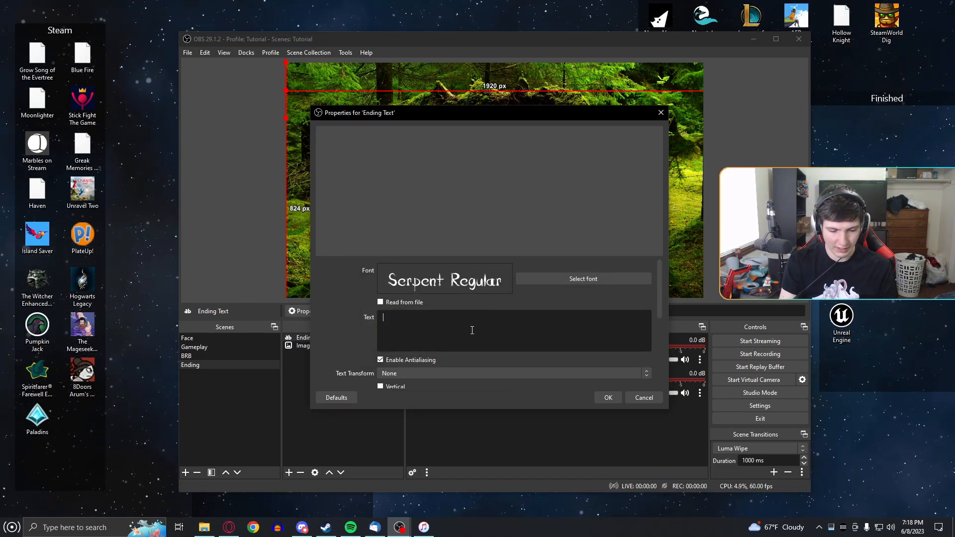
click(472, 331)
text(Have)
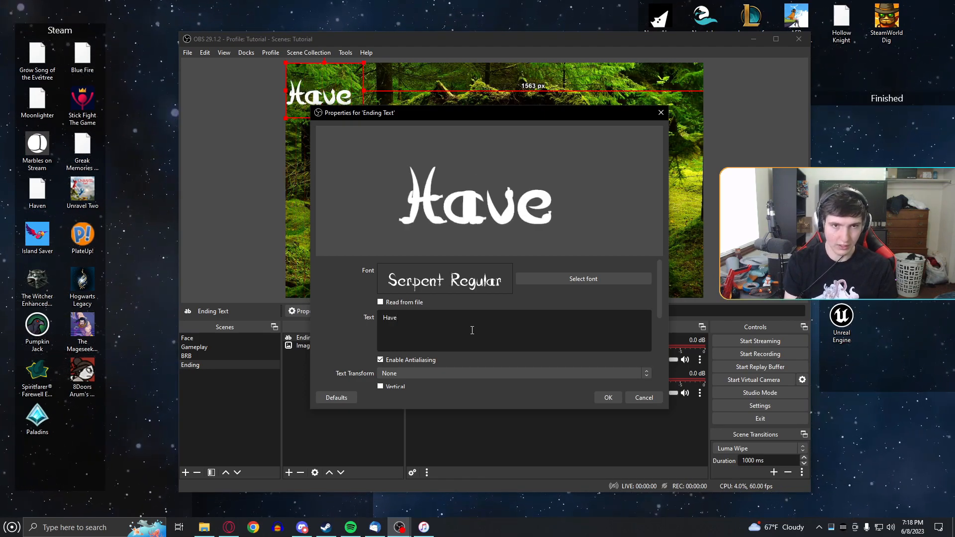
text( A G)
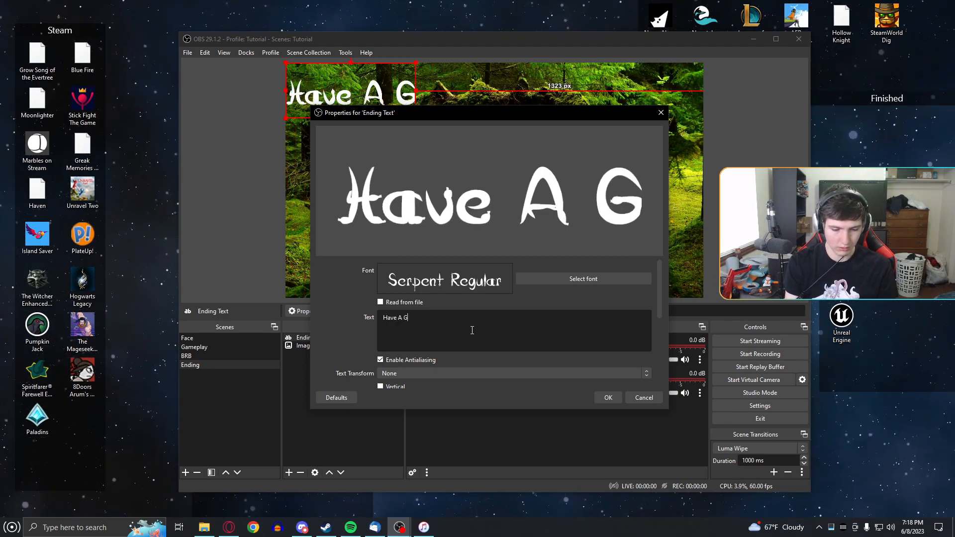
text(ood One)
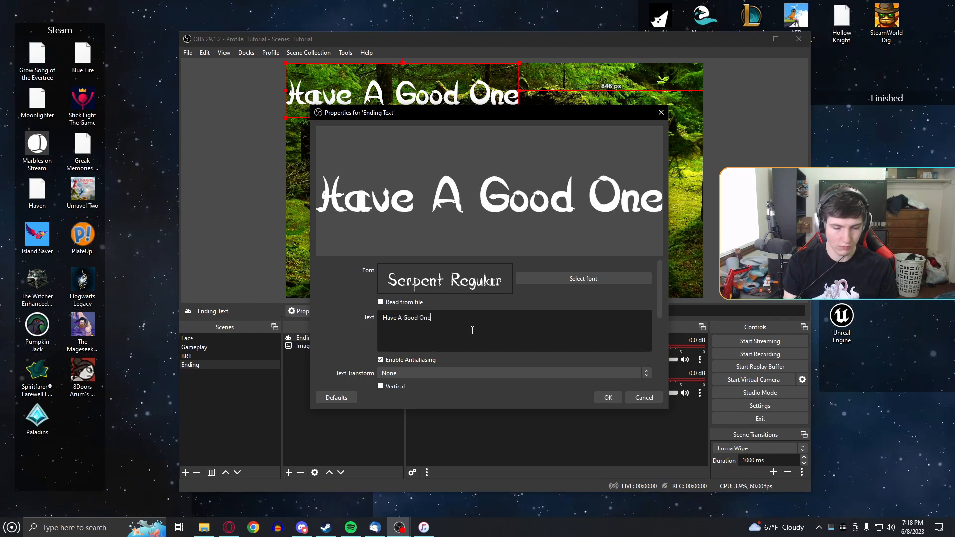
- Set the font size of the Ending Text source to 300
scroll(660, 293, down, 1)
scroll(660, 299, up, 1)
click(584, 276)
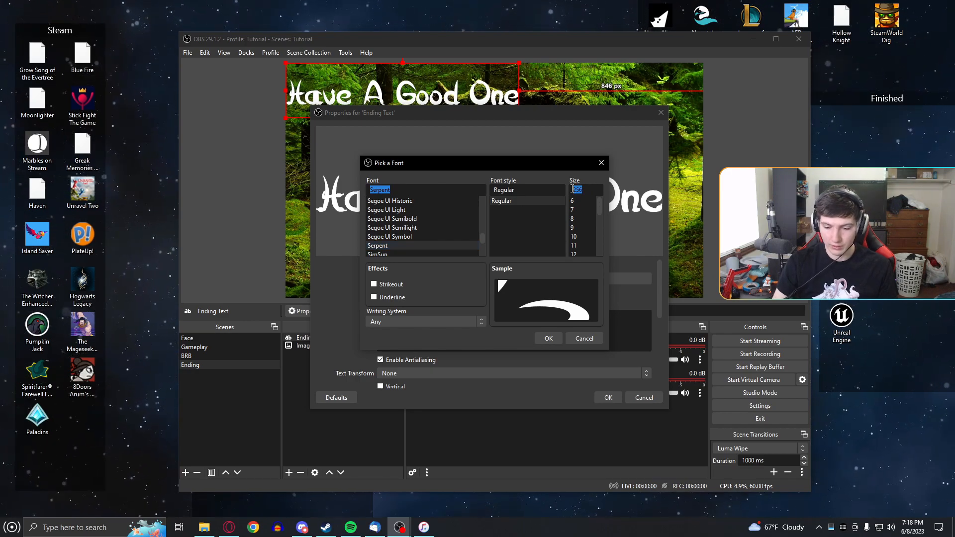
text(300)
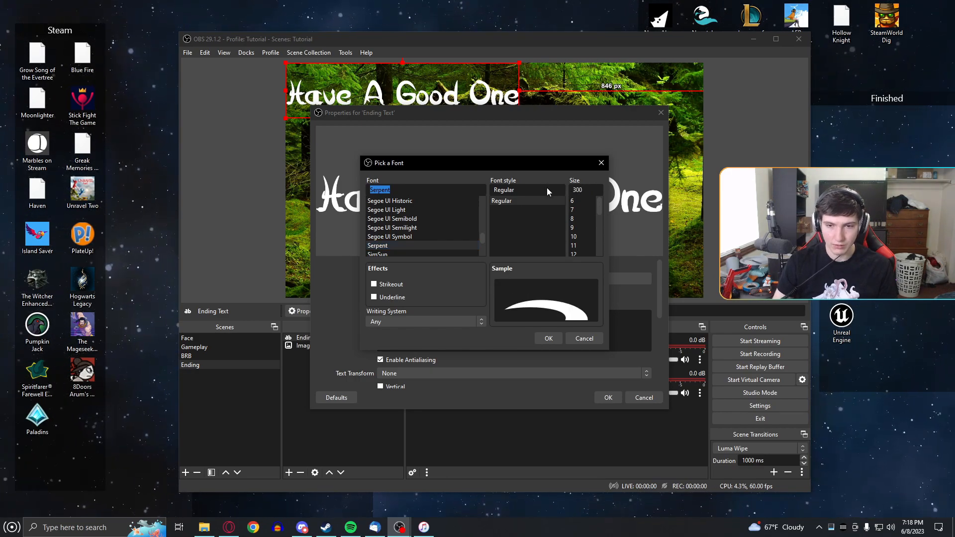
click(548, 338)
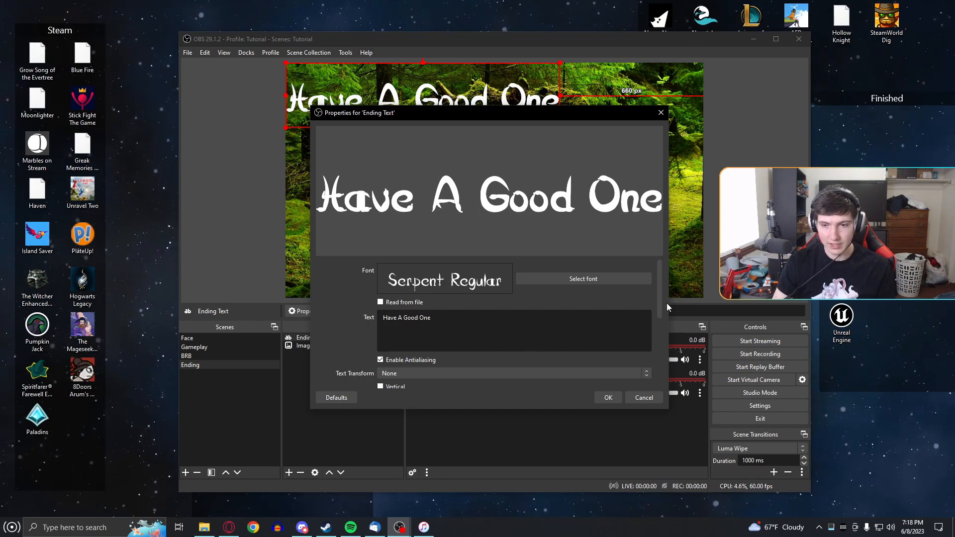
- Enable the outline on the Ending Text source and set the outline colour to black, #000000
scroll(652, 335, down, 10)
click(381, 353)
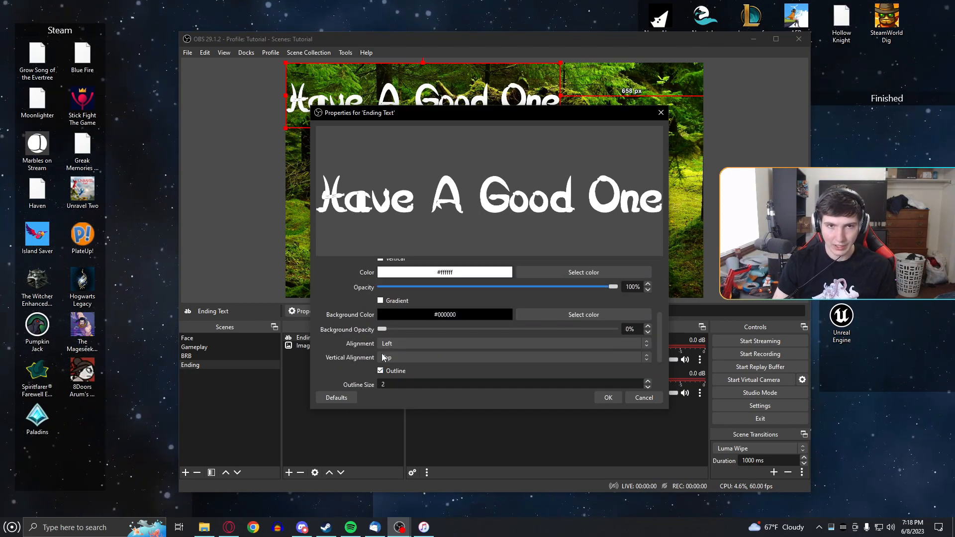
drag(657, 348, 661, 377)
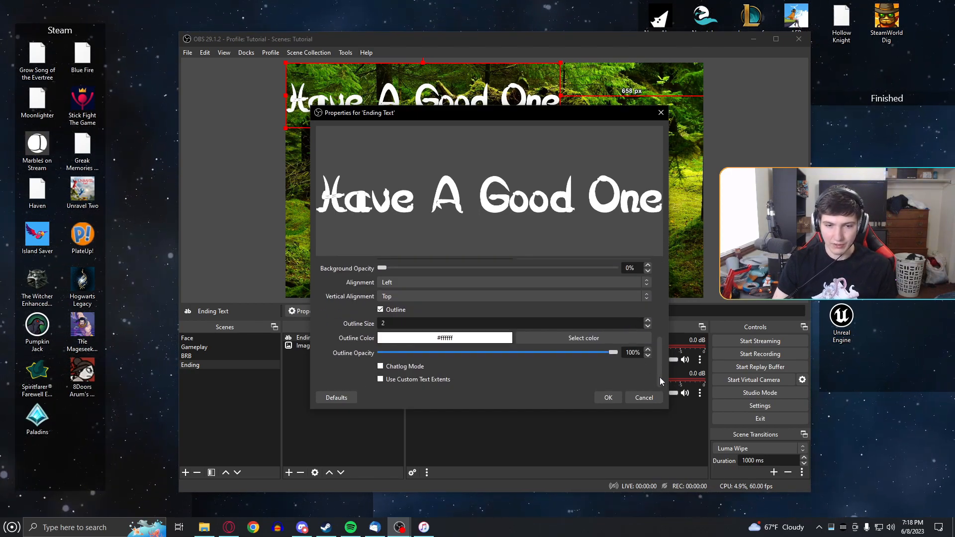
click(577, 341)
drag(601, 229, 601, 271)
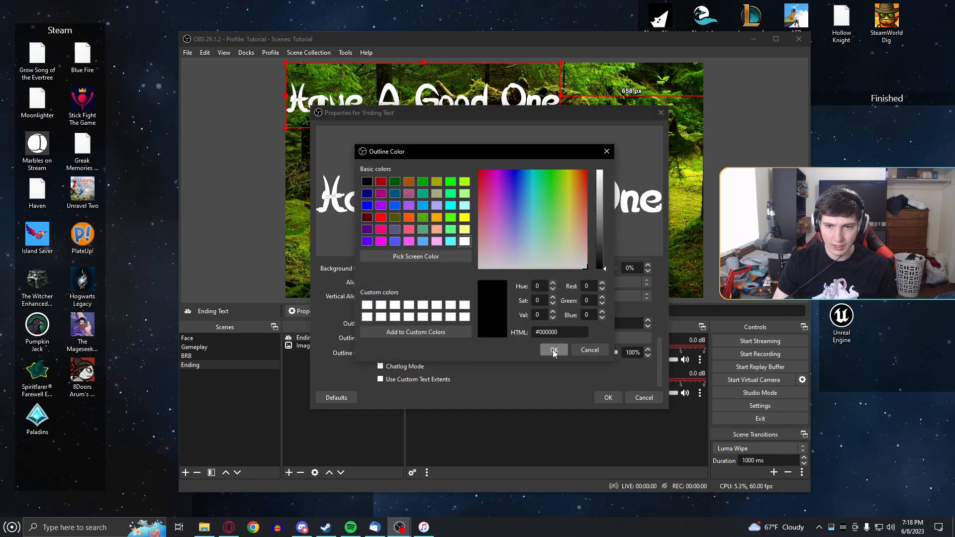
click(553, 350)
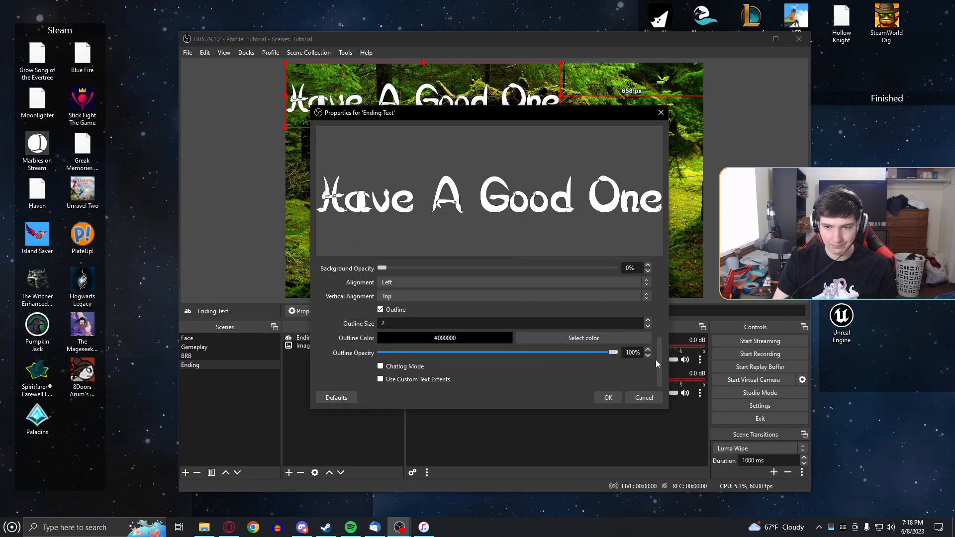
- Enable the gradient on the Ending Text source and set the main text colour to green, #60c223
drag(659, 360, 665, 317)
click(381, 348)
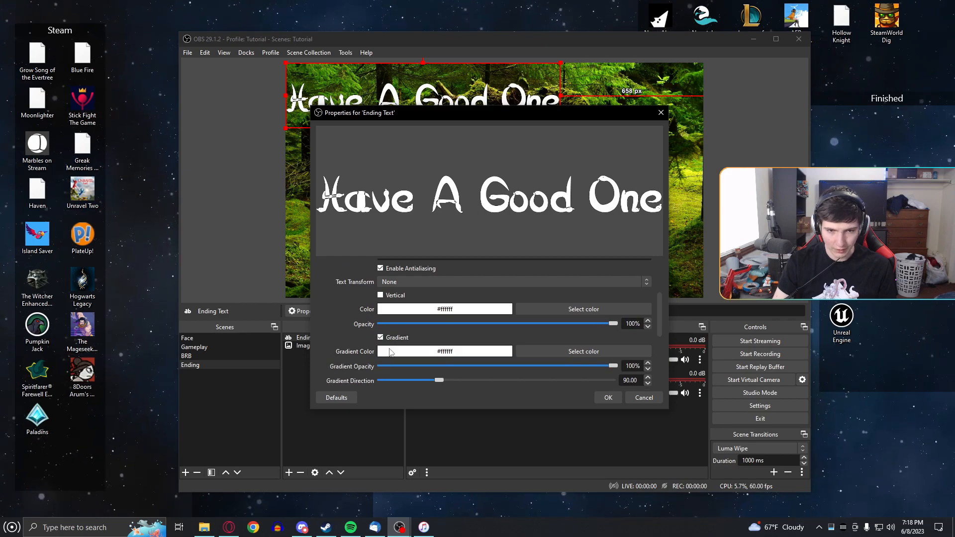
click(581, 310)
drag(527, 196, 603, 193)
click(546, 354)
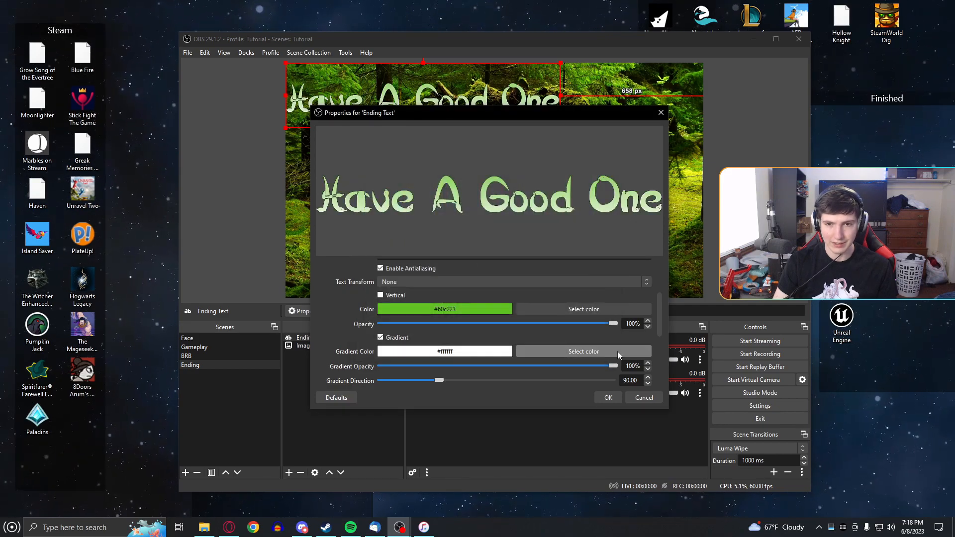
- Set the gradient colour to dark green #194a11 and move the text to about 43 px from the canvas's left edge and 63 px from its bottom
click(574, 353)
drag(570, 235, 549, 199)
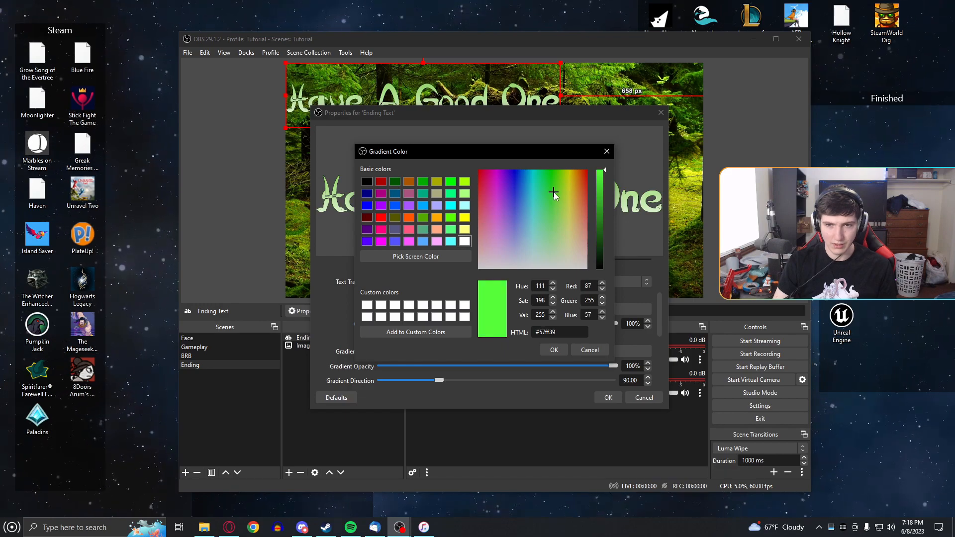
drag(597, 234, 598, 244)
click(552, 349)
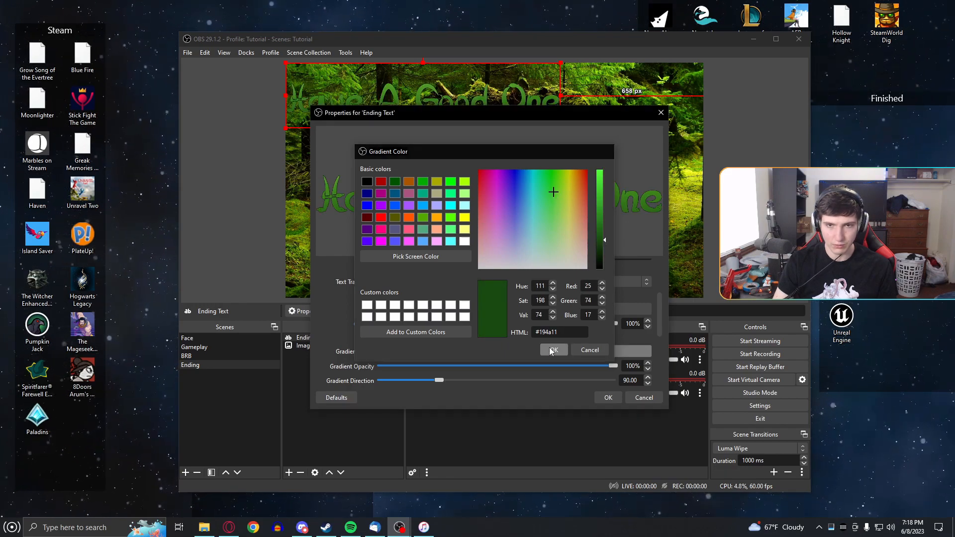
click(608, 397)
drag(476, 108, 484, 264)
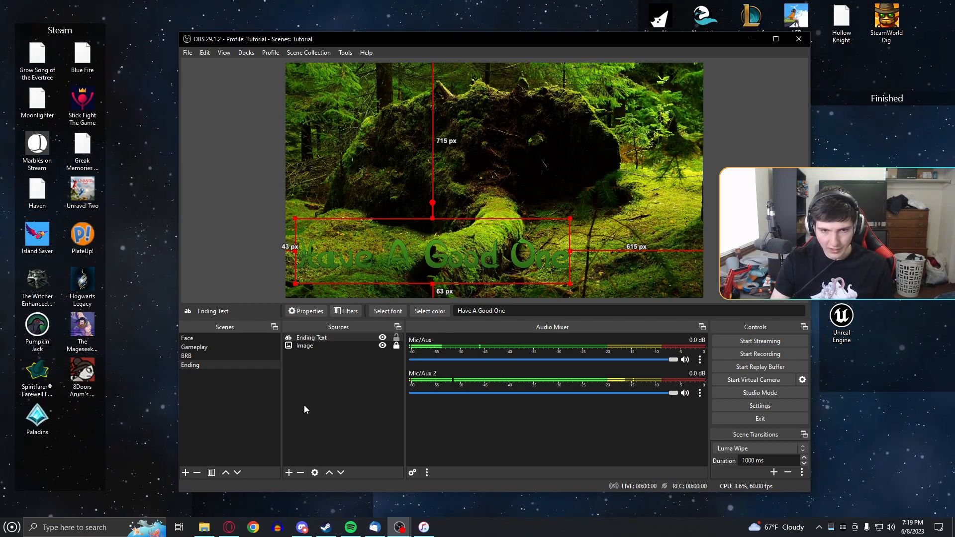
- Set the outline size of the Ending Text source to 6 and lock the source in place
click(314, 312)
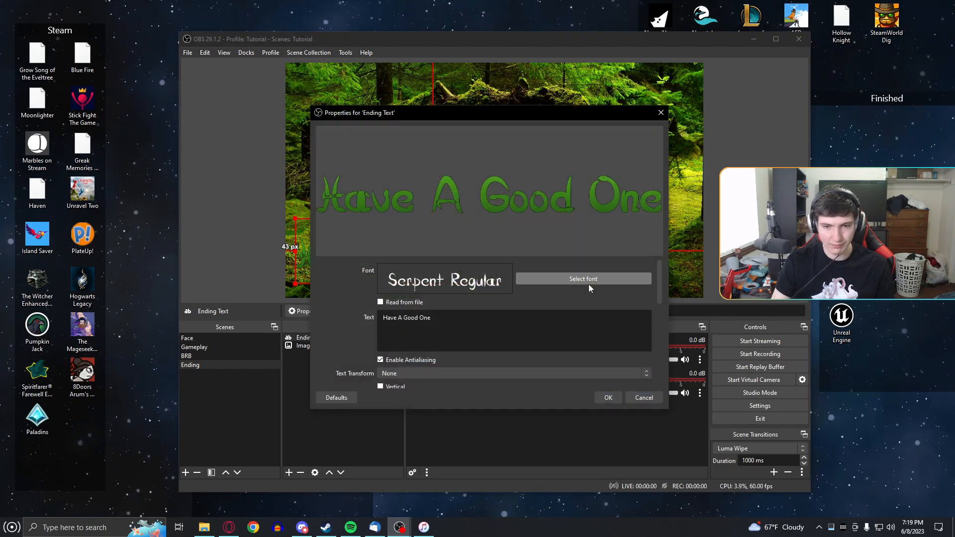
drag(657, 286, 658, 371)
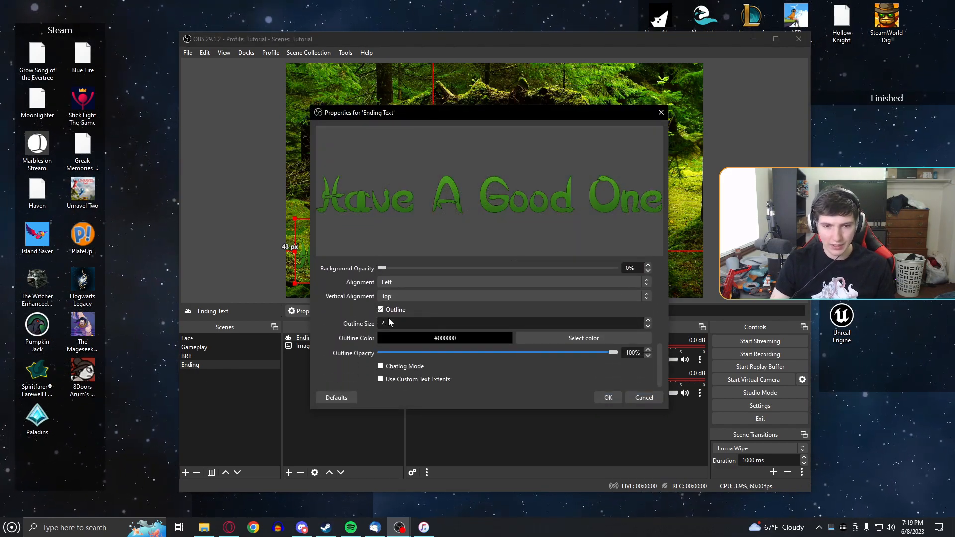
text(0)
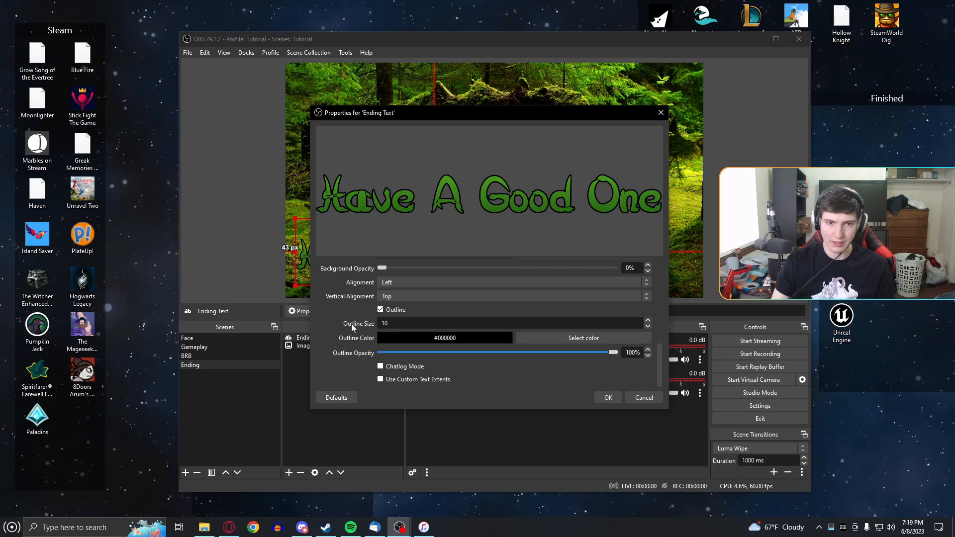
key(BackSpace)
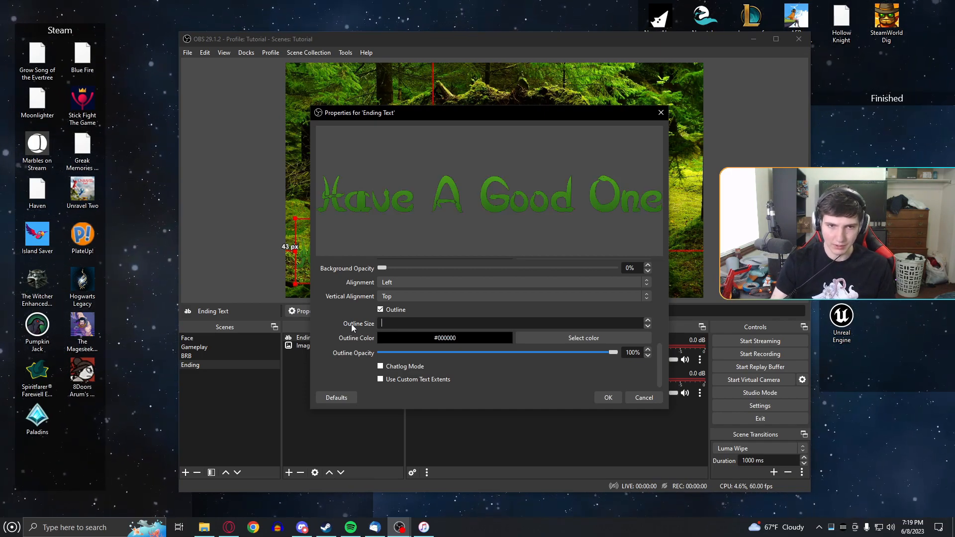
text(6)
click(609, 398)
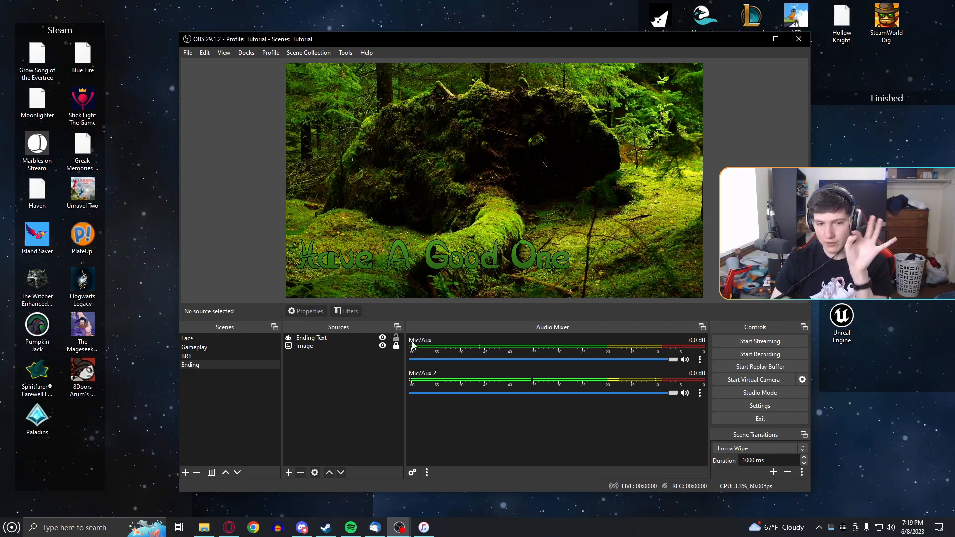
click(396, 339)
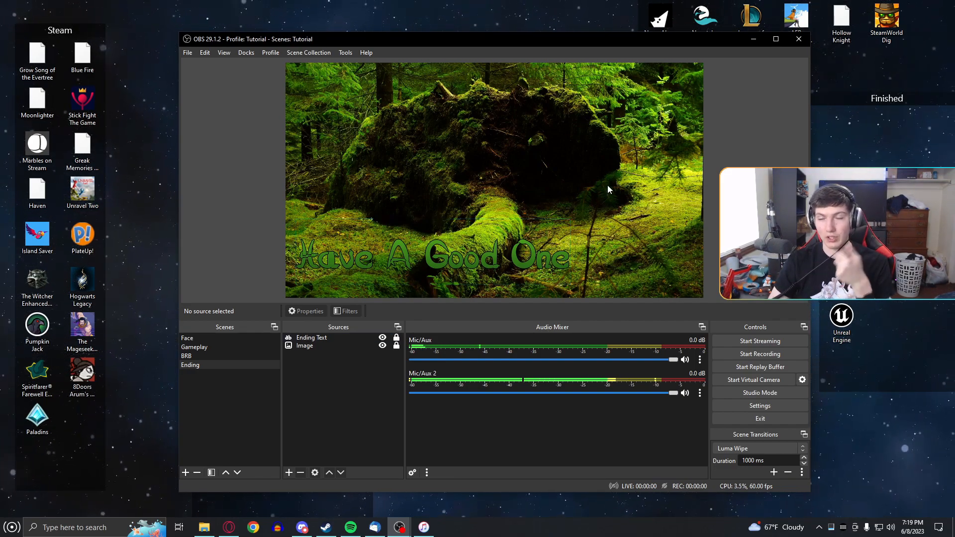
- Check the finished Ending scene in a fullscreen preview projector and close the projector
right_click(607, 187)
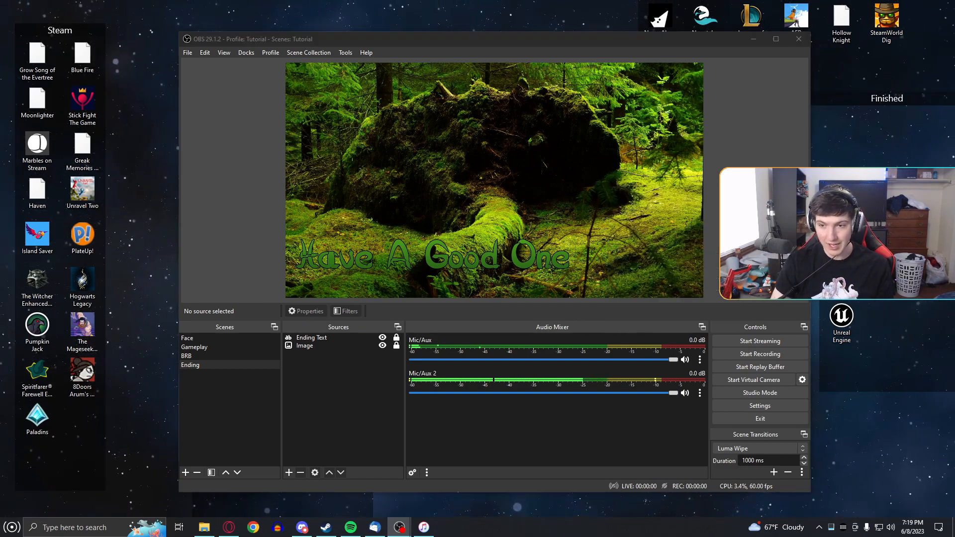
click(655, 225)
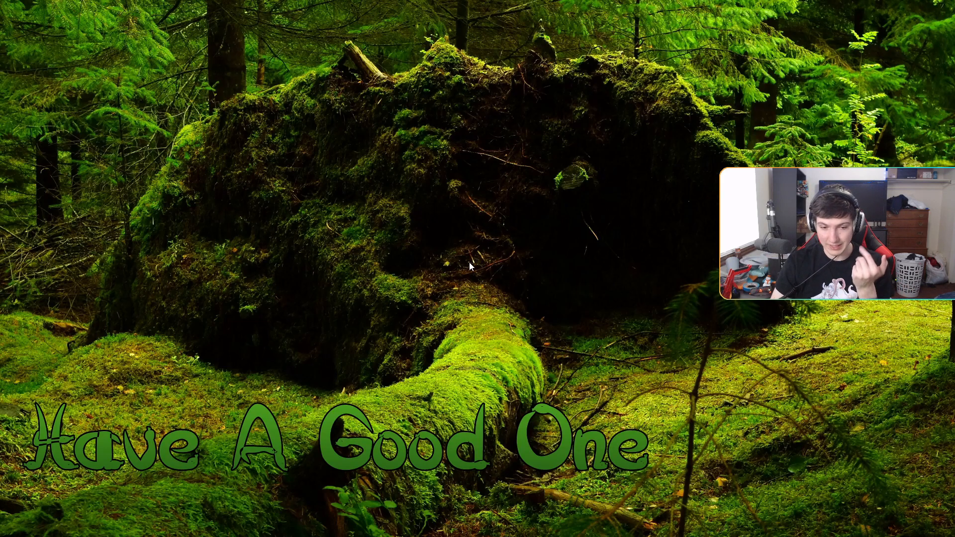
right_click(503, 256)
click(527, 294)
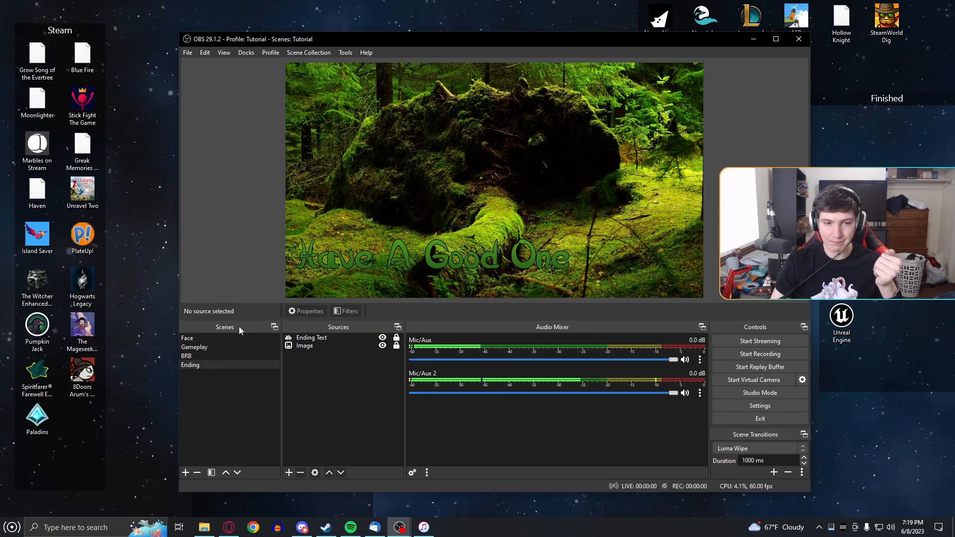
- Switch to the Gameplay scene and show its preview in a fullscreen projector
click(199, 346)
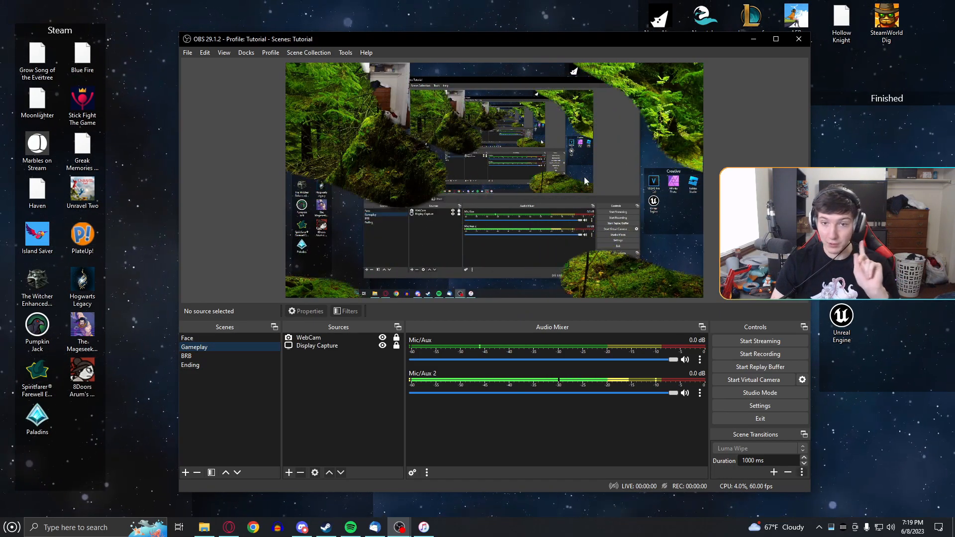
right_click(563, 183)
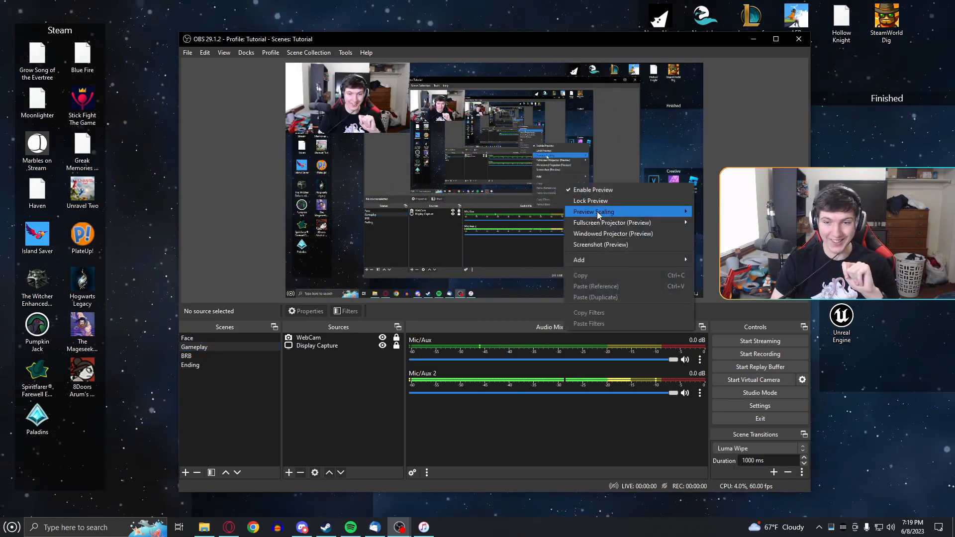
mouse_move(597, 228)
click(725, 223)
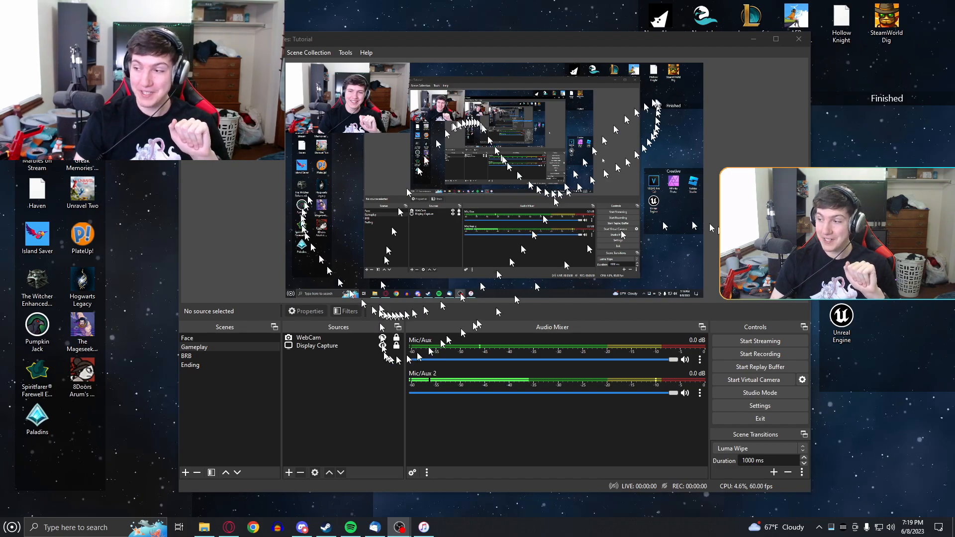
- Close the fullscreen projector and preview the Face, Gameplay and BRB scenes one after another
right_click(436, 279)
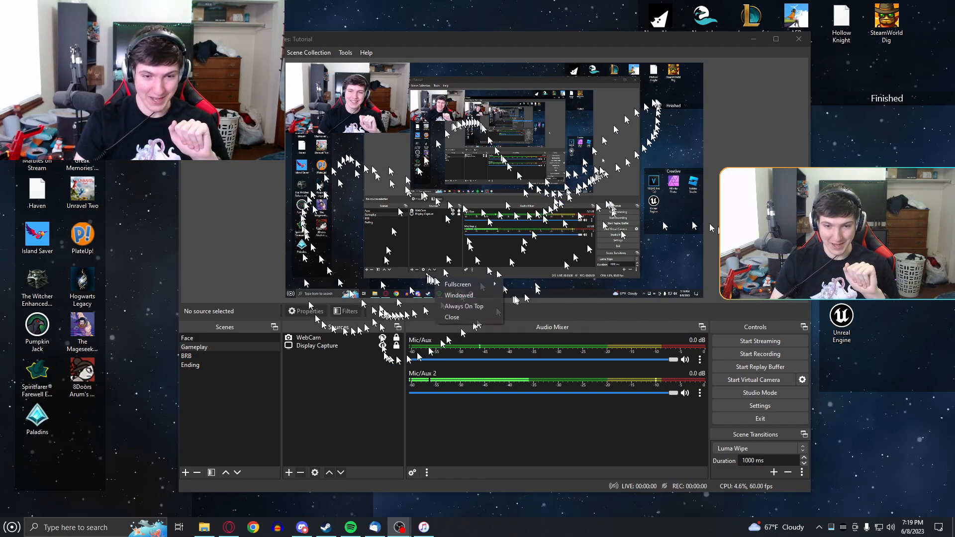
click(452, 317)
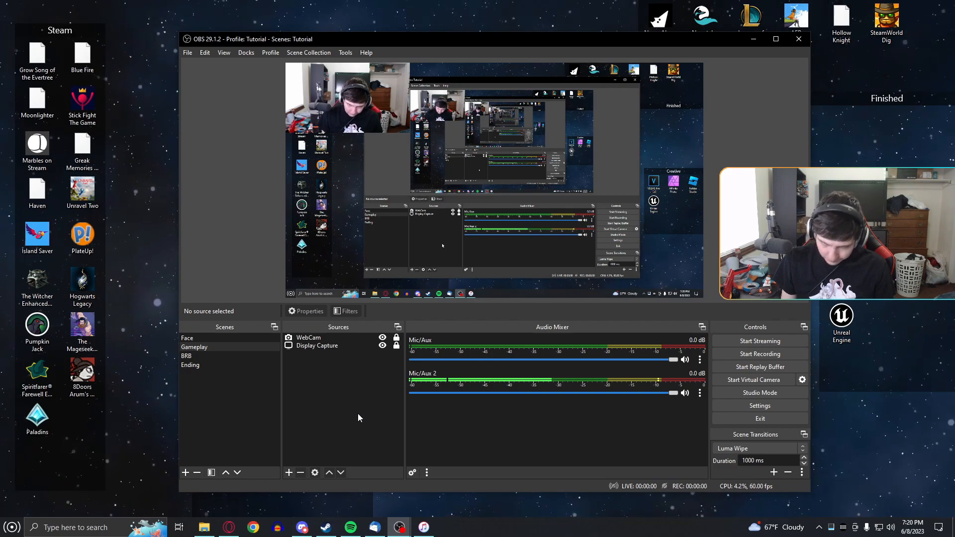
click(194, 338)
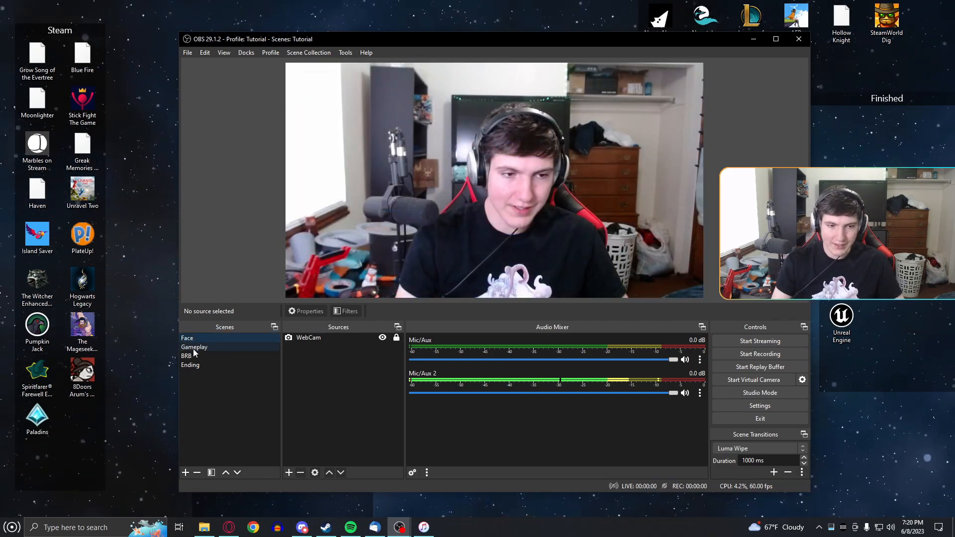
click(193, 348)
click(193, 355)
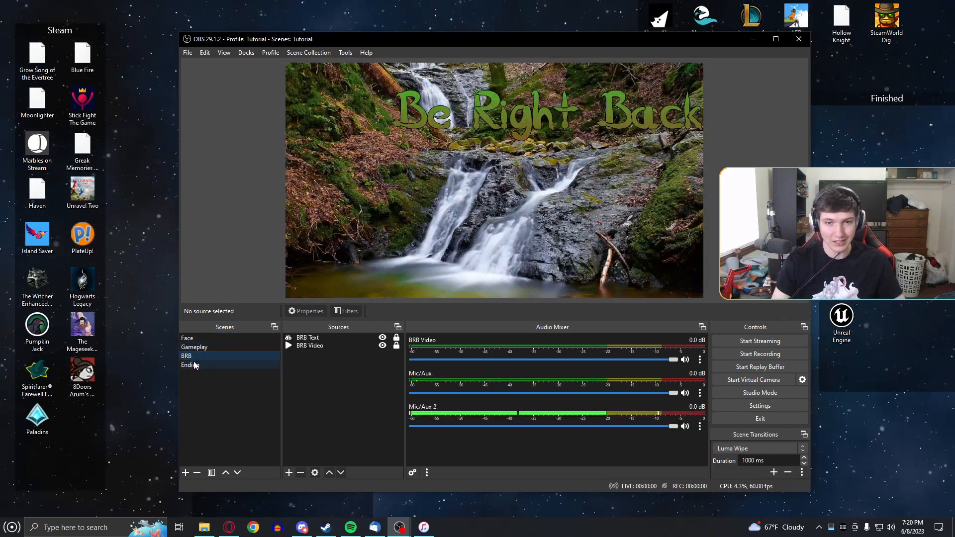
click(194, 350)
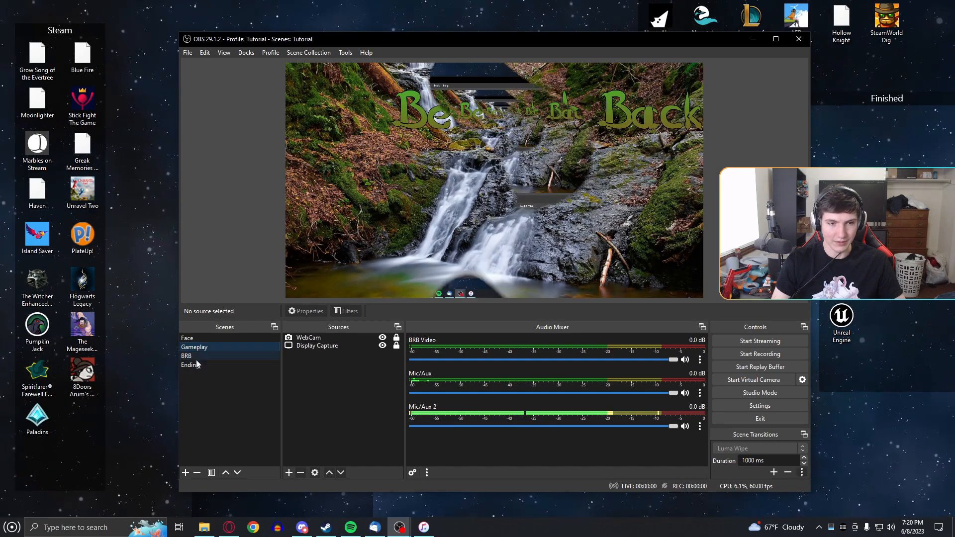
- Switch back and forth between the scenes to check the Luma Wipe transition, finishing on the Face scene
click(197, 363)
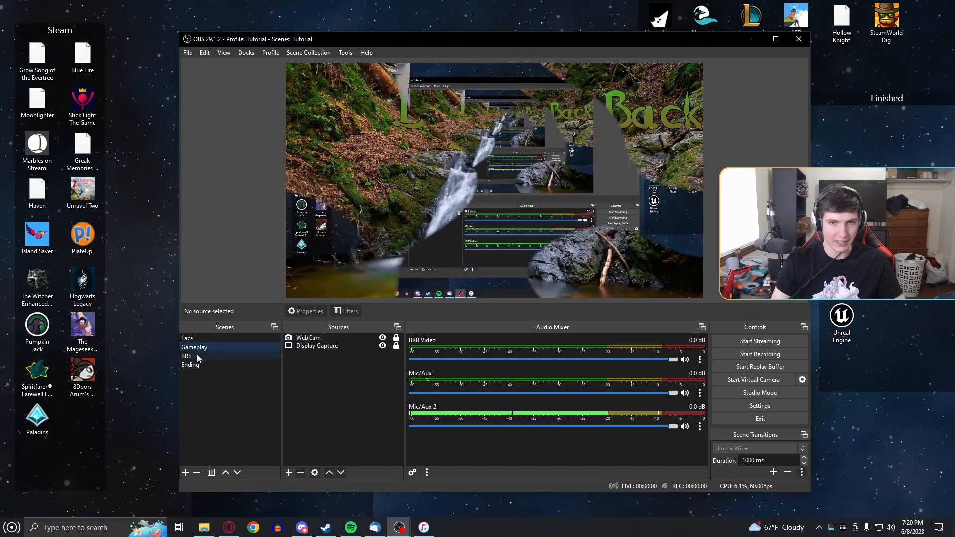
click(197, 356)
click(196, 364)
click(199, 348)
click(199, 365)
click(199, 348)
click(199, 365)
click(201, 351)
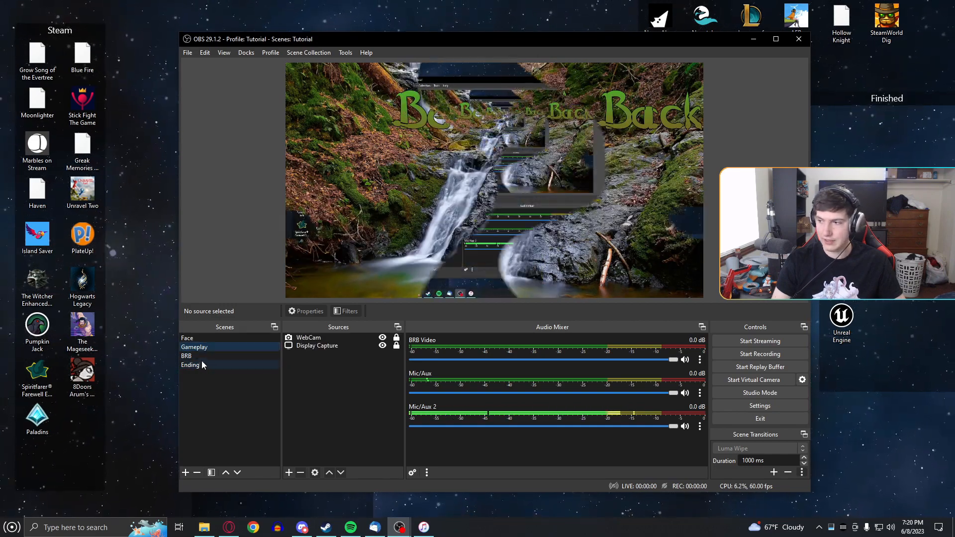
click(202, 365)
click(199, 337)
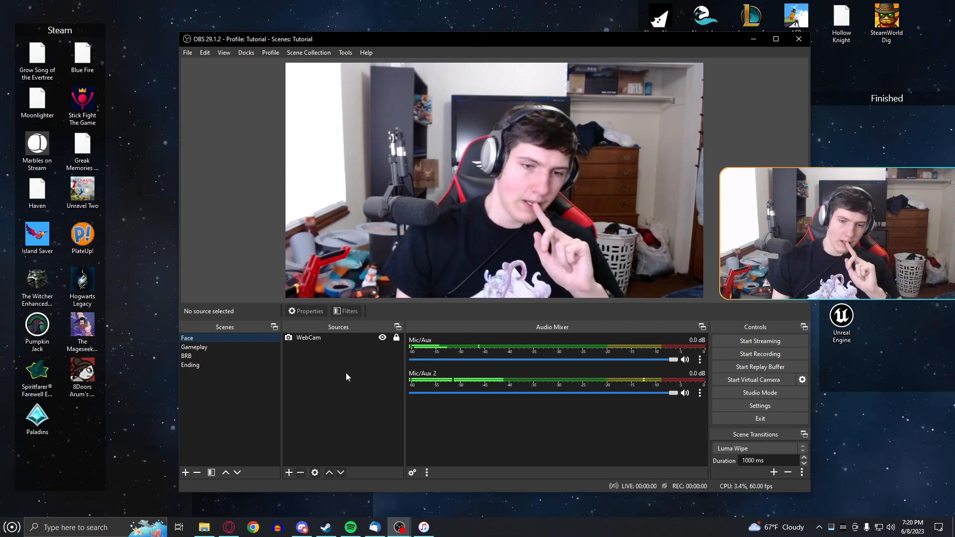
- Hide the BRB Video channel of the BRB scene in the audio mixer and return to the Gameplay scene
click(204, 355)
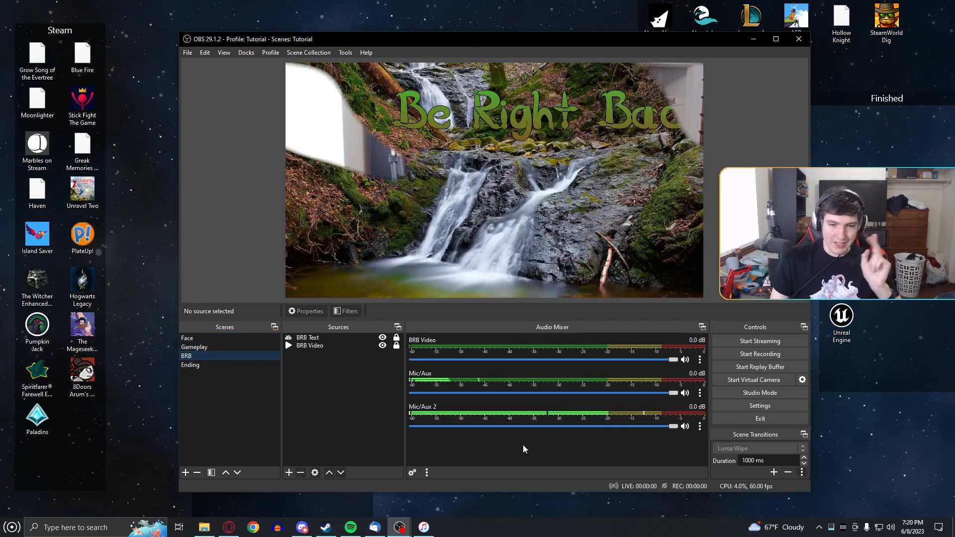
click(700, 359)
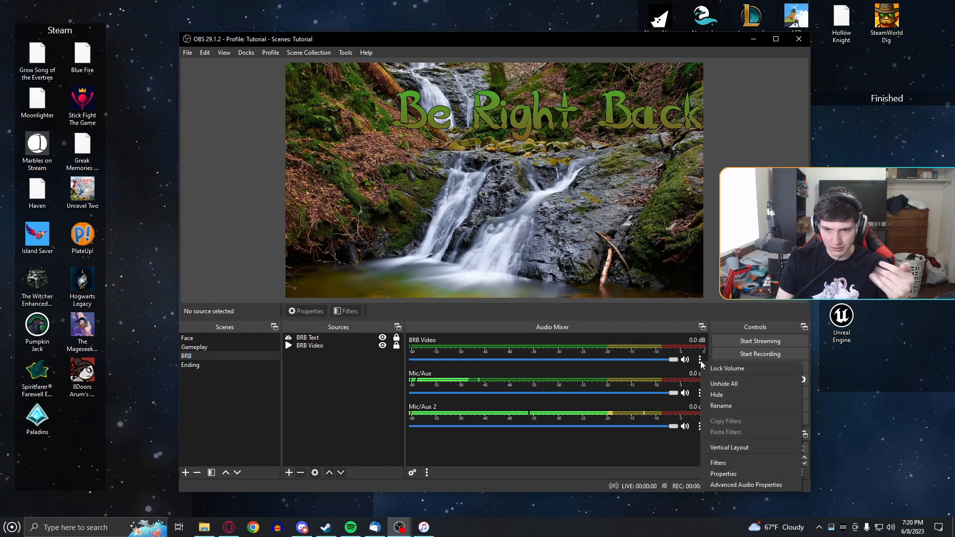
click(740, 395)
click(211, 366)
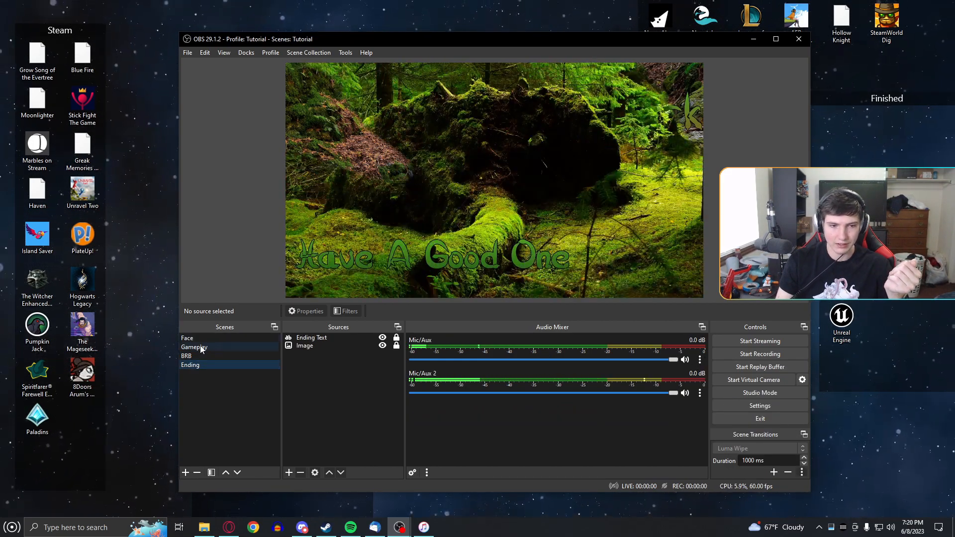
click(204, 347)
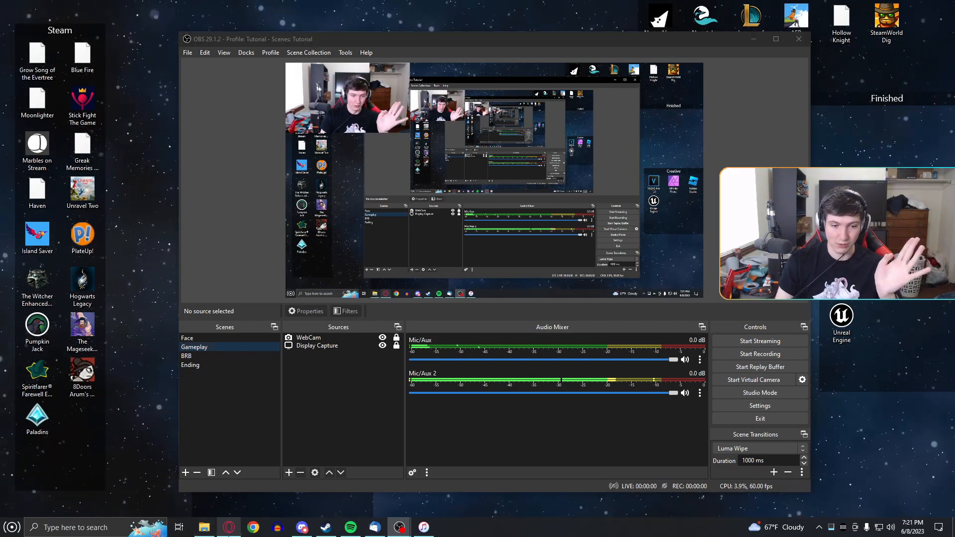
- Switch to the Opera browser and run a web search for "royalty free webcam border" in a new tab
click(229, 527)
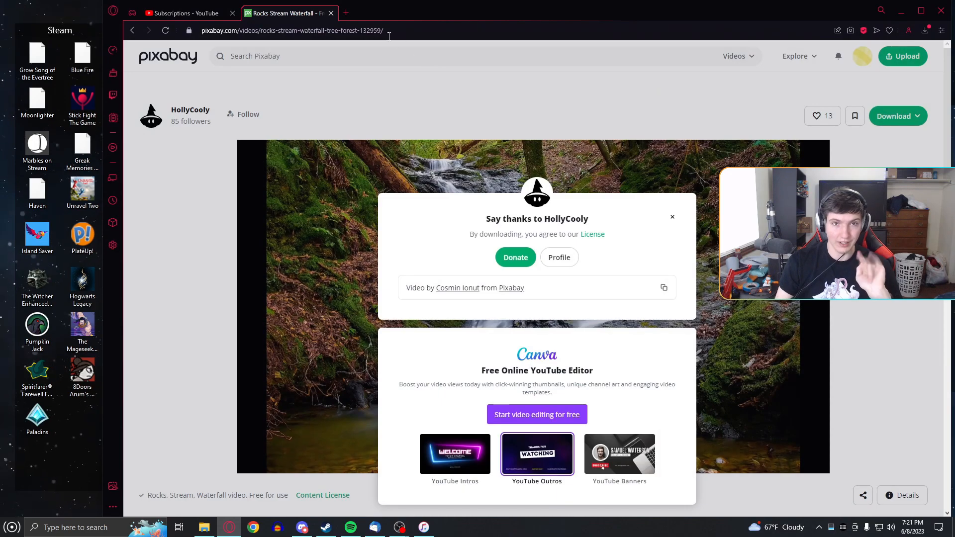
click(346, 13)
text(ro)
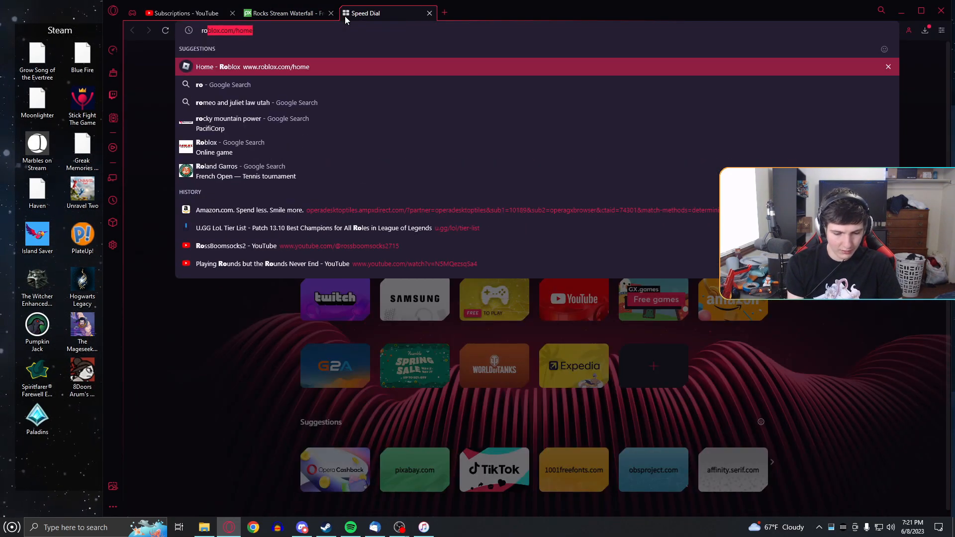
text(yalty)
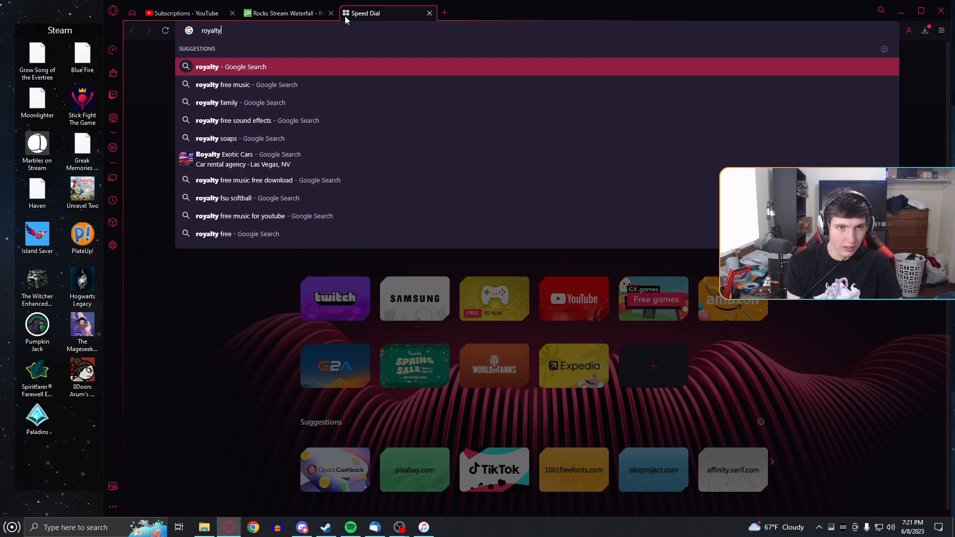
text( free)
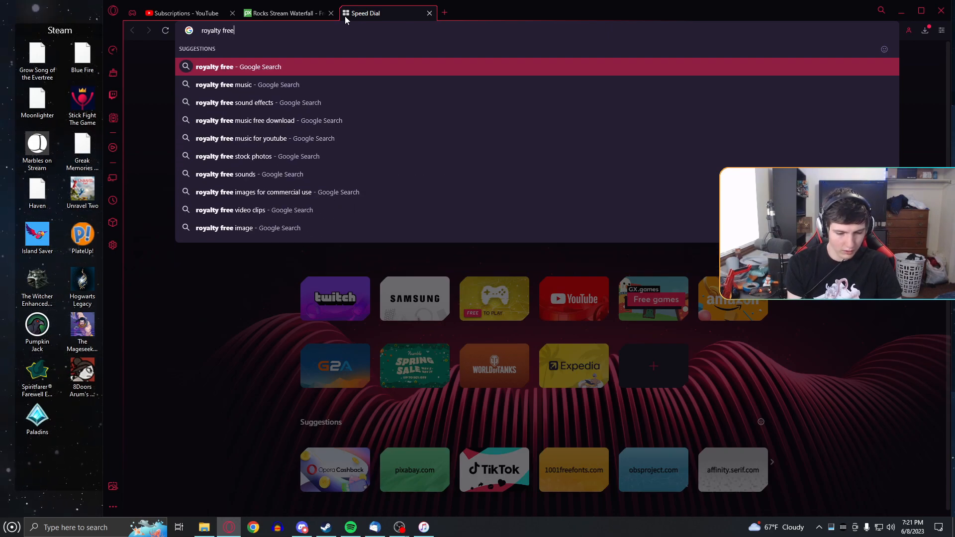
text( webcam )
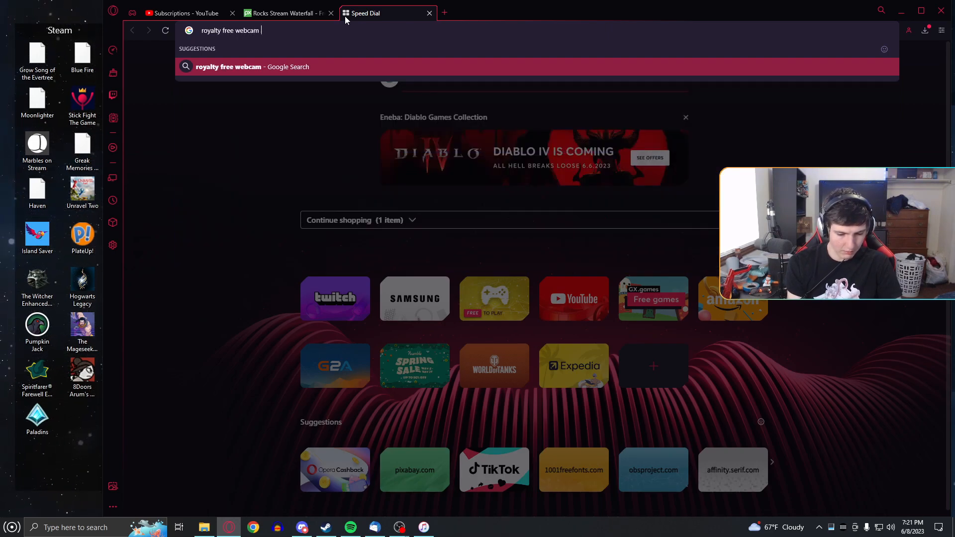
text(bordar)
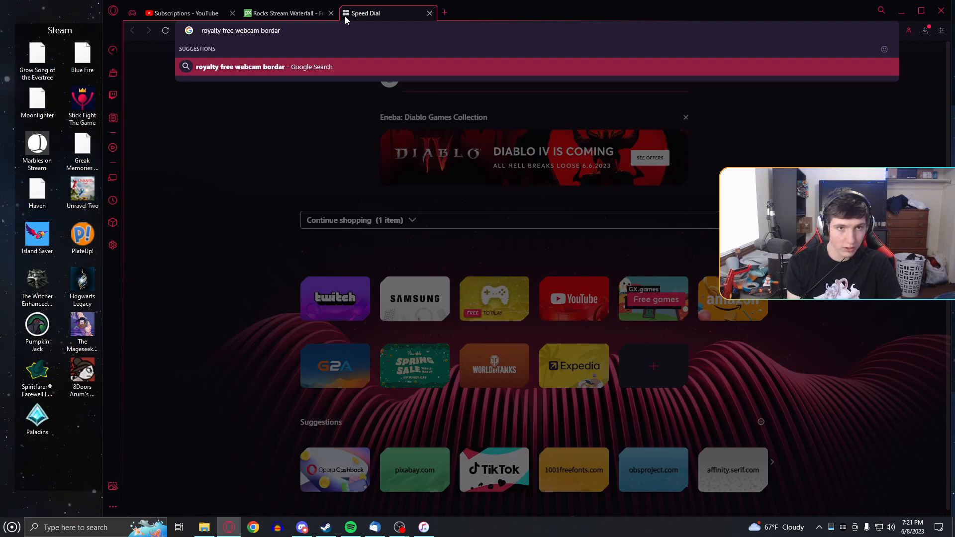
key(Return)
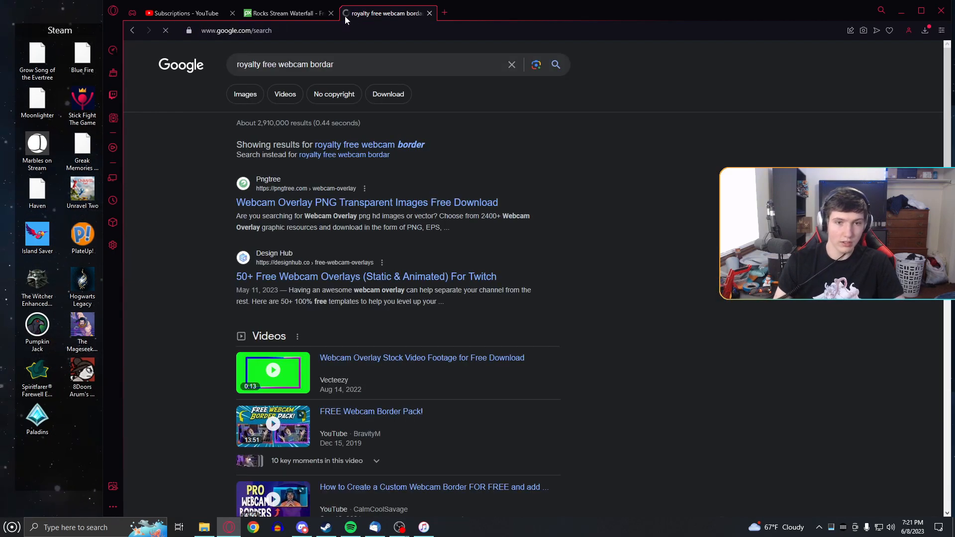
click(409, 145)
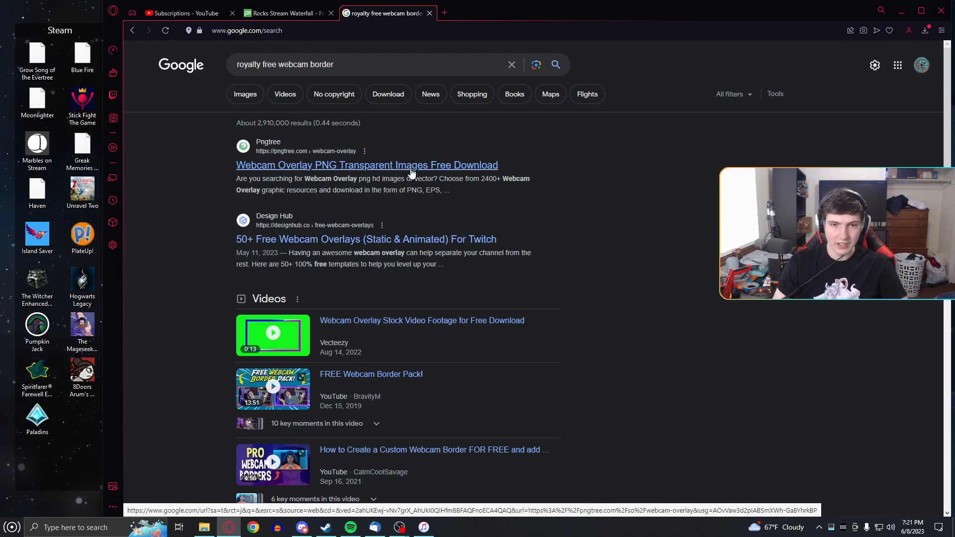
- Look over the Pngtree webcam overlay images from the search results and close the search tab
click(375, 166)
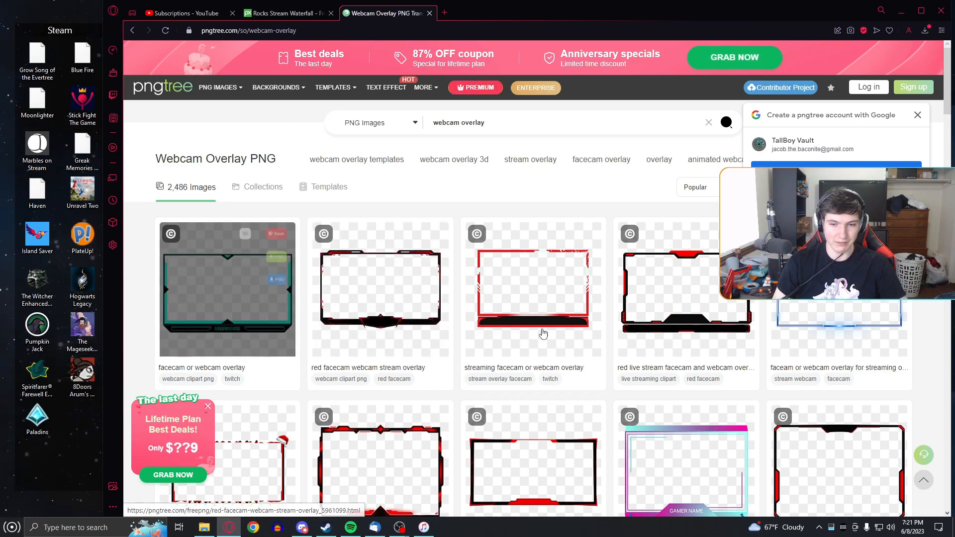
click(132, 31)
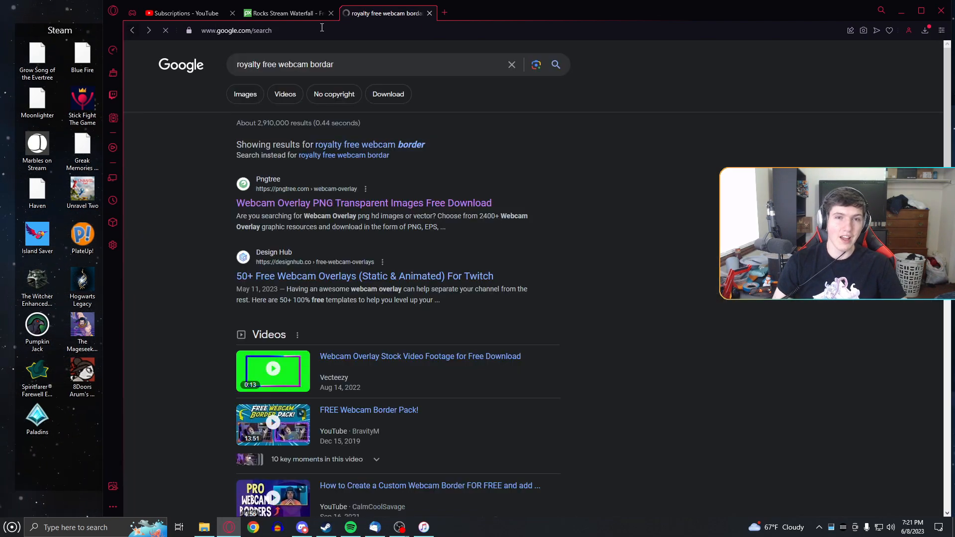
click(429, 13)
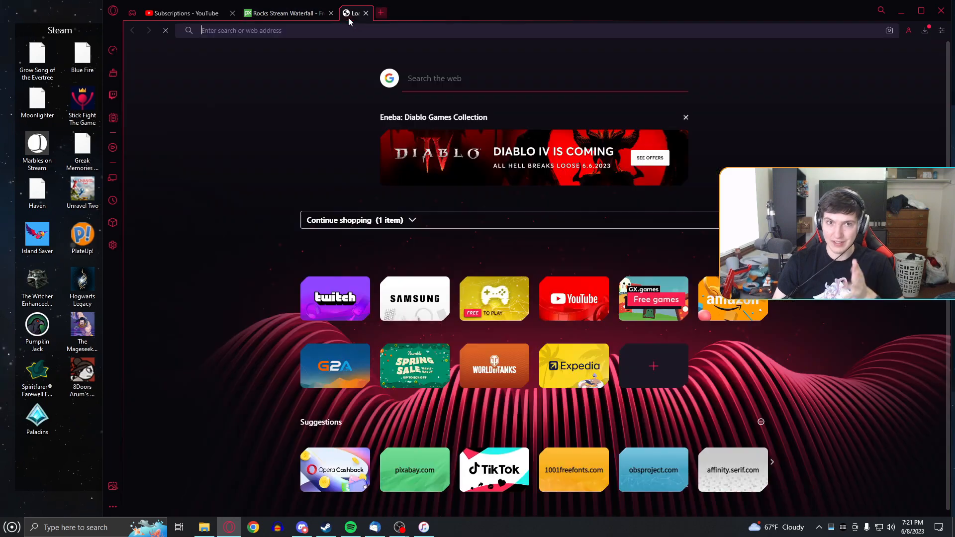
- Open the Affinity Photo product page in a new tab and examine its purchase, trial and Universal License options
click(348, 17)
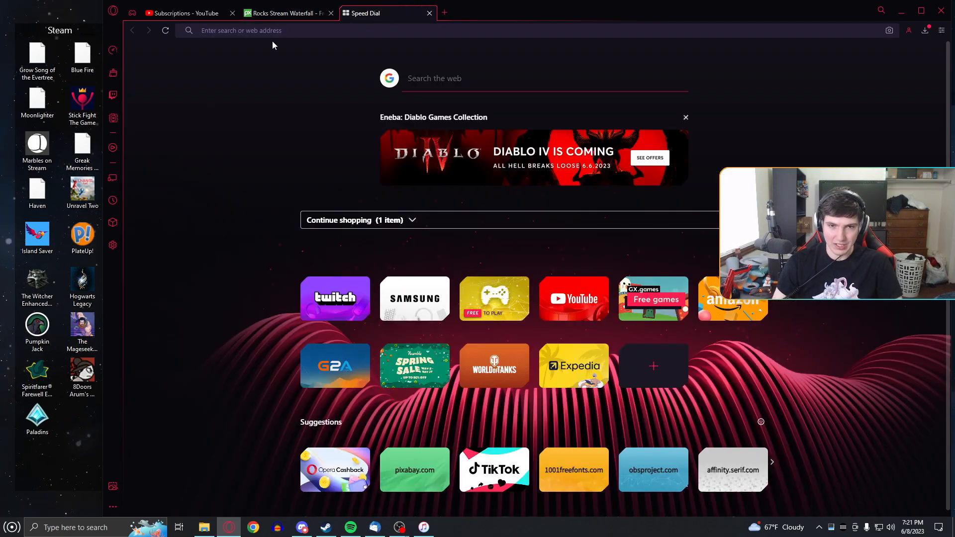
text(affinity photo)
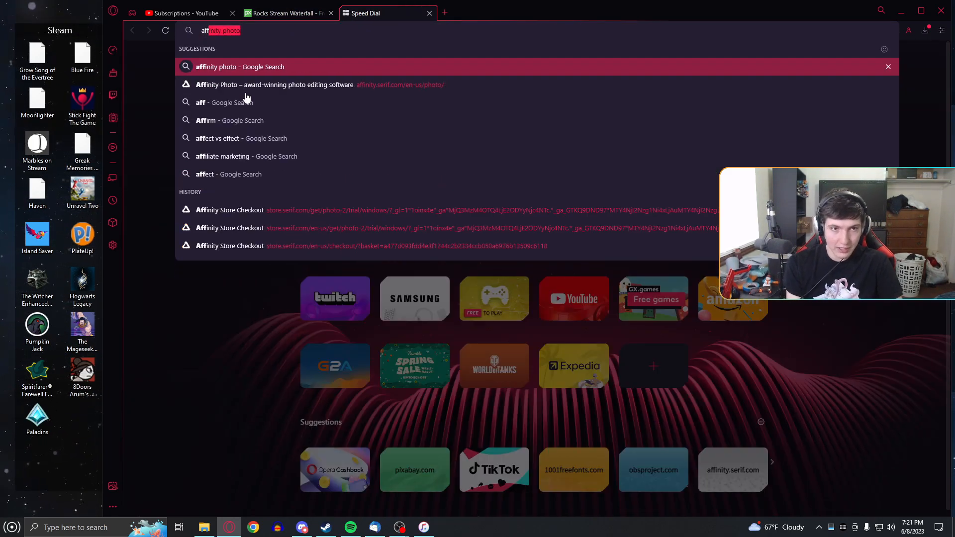
click(245, 93)
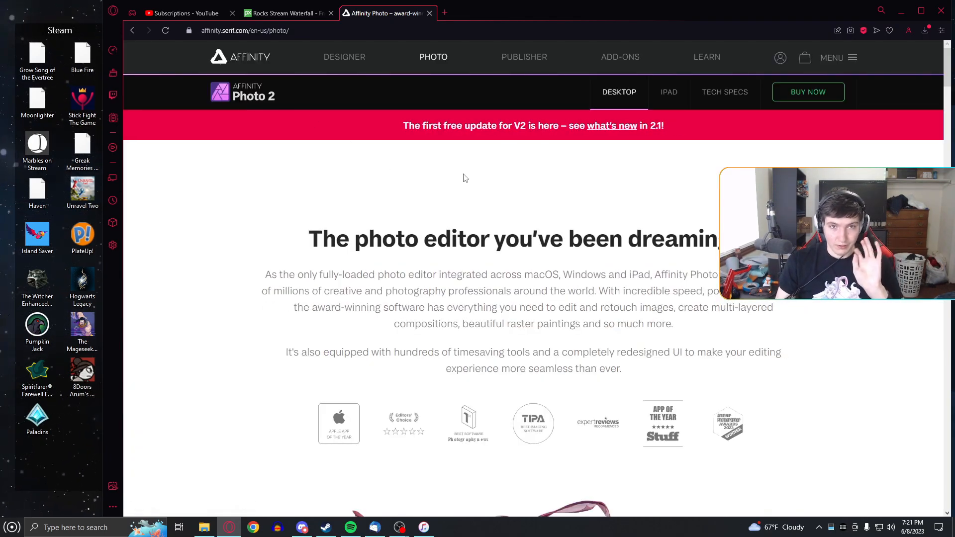
click(830, 101)
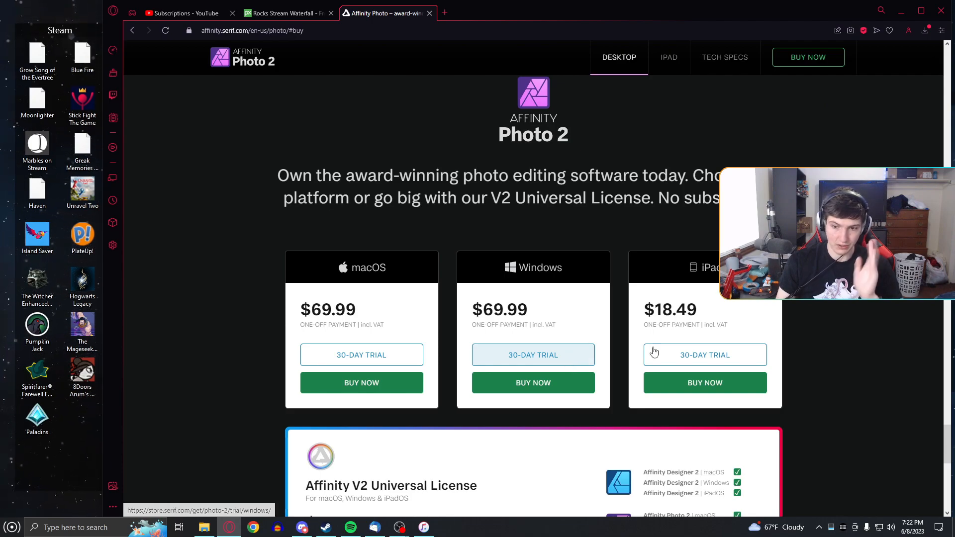
click(946, 142)
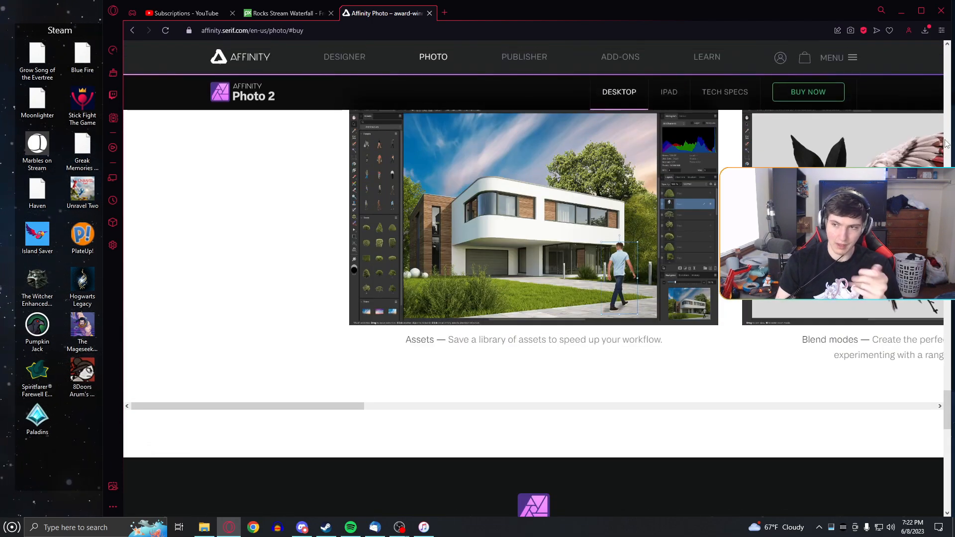
click(942, 453)
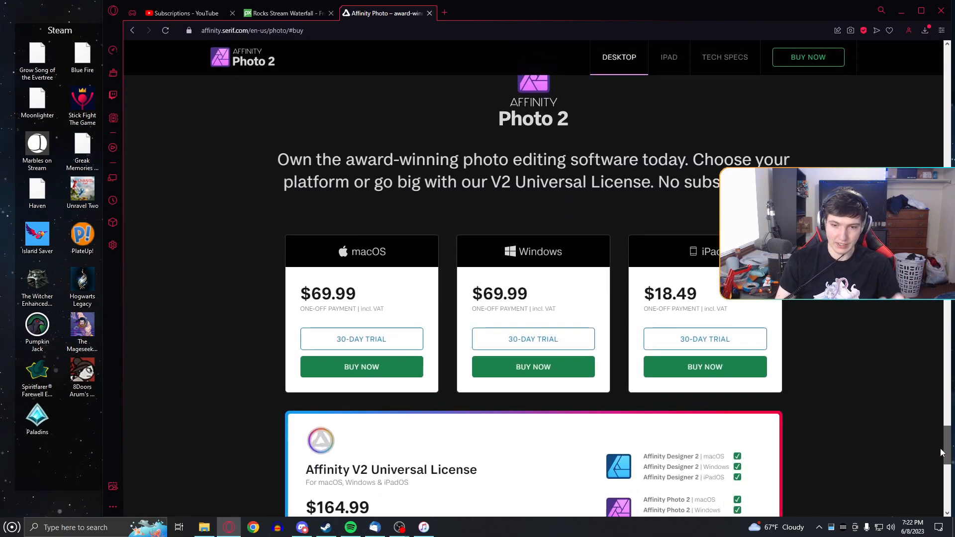
drag(940, 449, 930, 460)
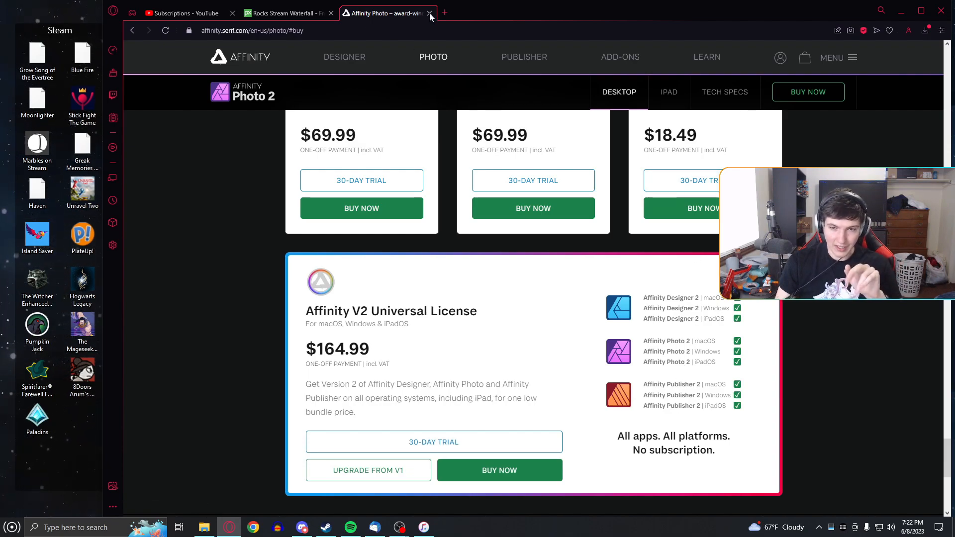
- View the checkout page for the Windows 30-day trial of Affinity Photo 2 and close both Affinity tabs
click(537, 179)
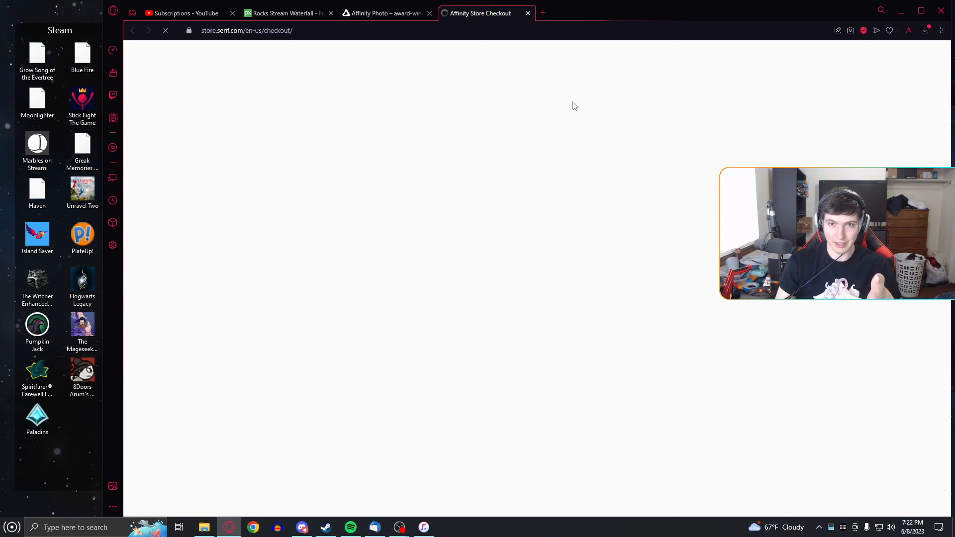
click(541, 182)
click(703, 170)
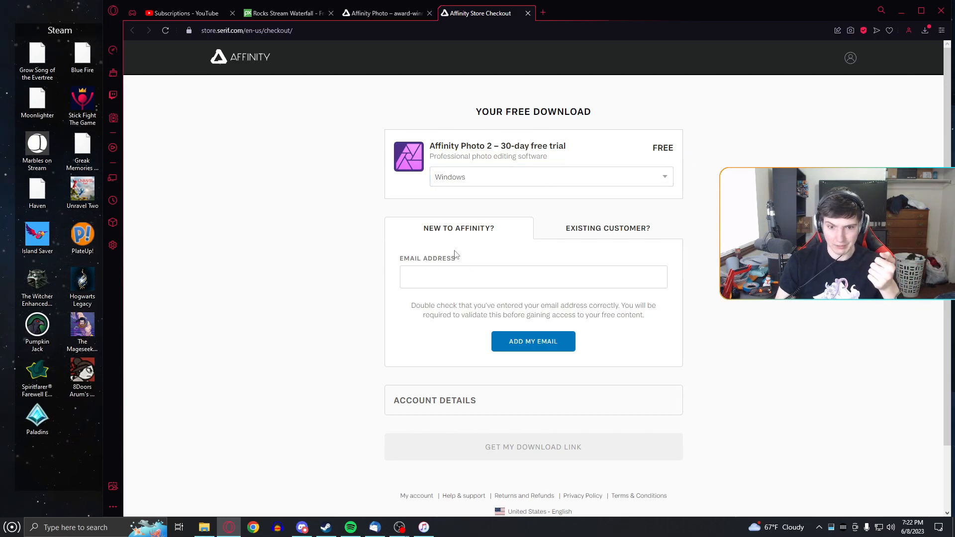
click(527, 13)
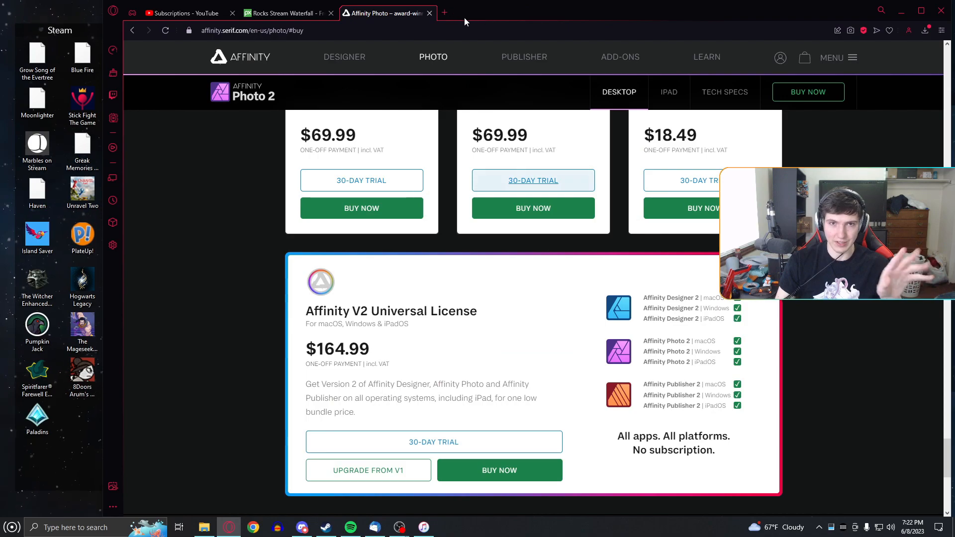
click(429, 13)
- Minimise the browser and launch Affinity Photo from the desktop
click(900, 10)
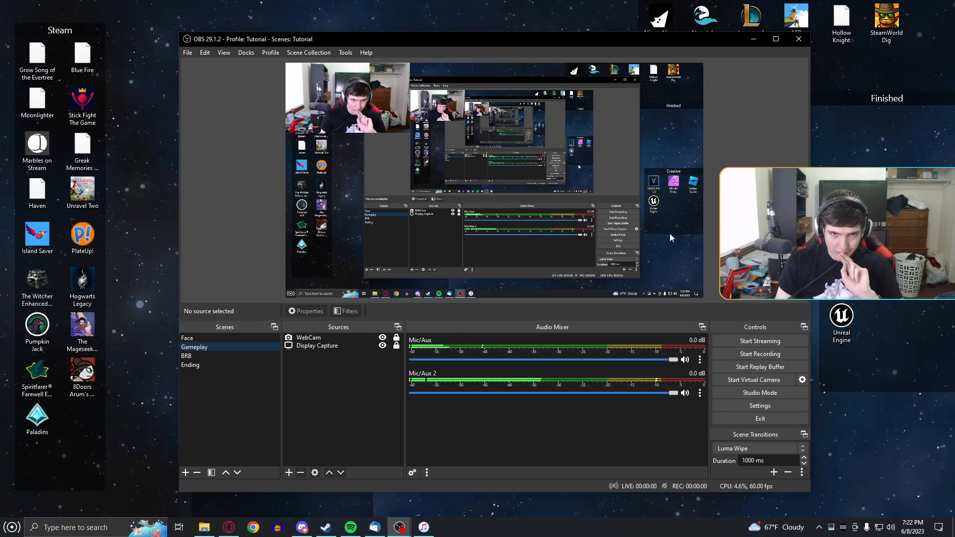
click(885, 275)
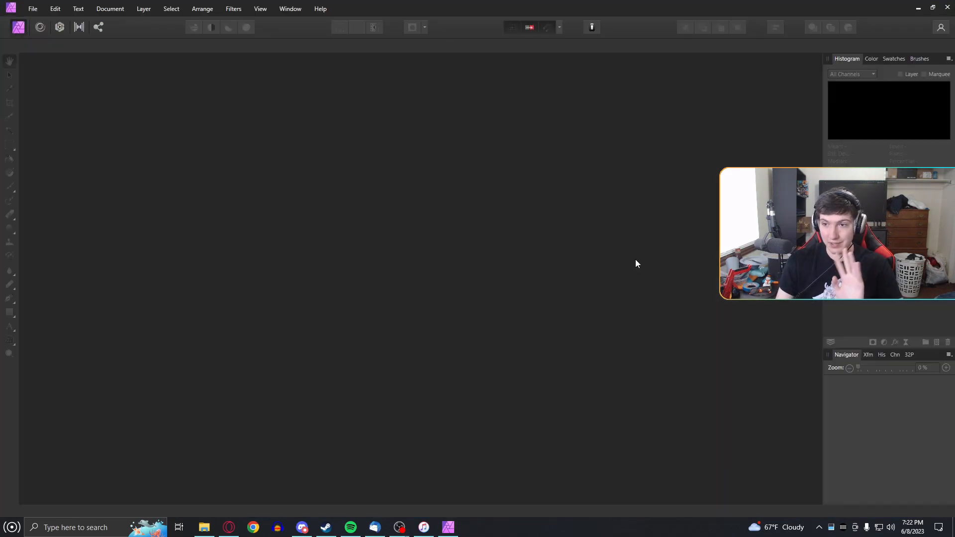
- Create a new document from the FHD 1080p web preset, 1920 x 1080 px
click(33, 9)
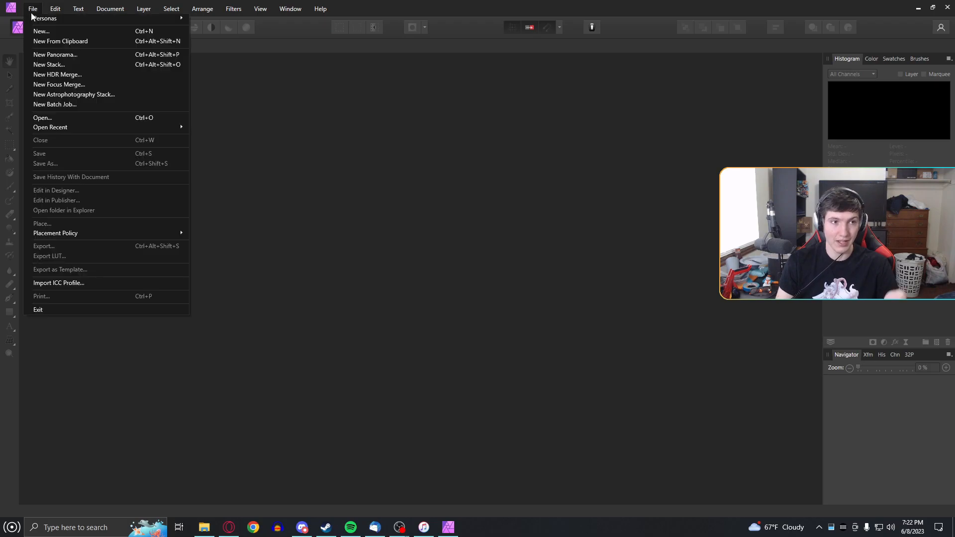
click(42, 26)
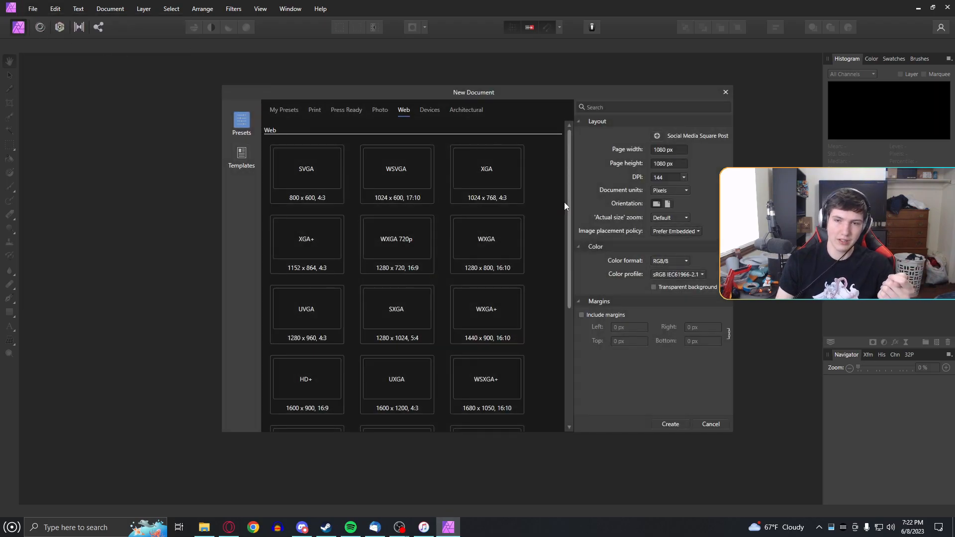
drag(570, 220, 562, 325)
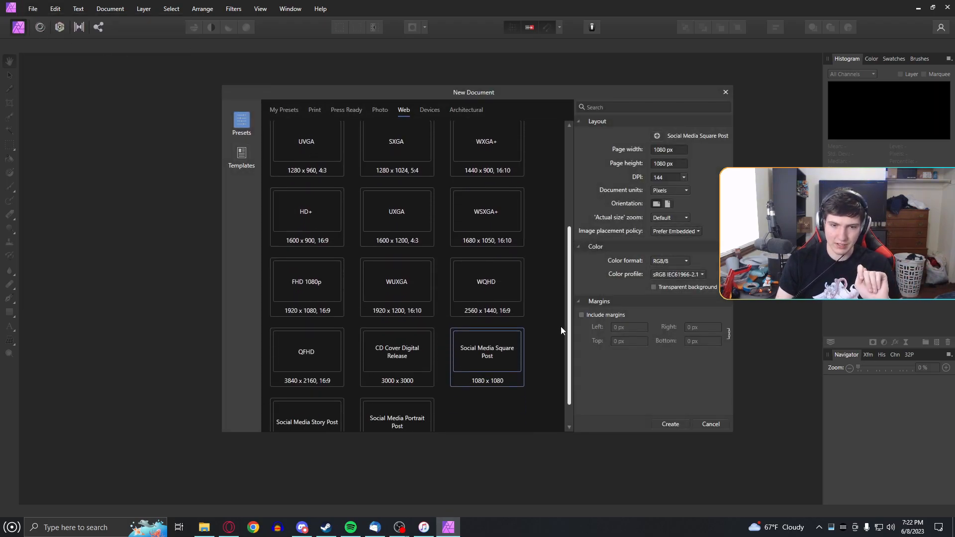
click(301, 284)
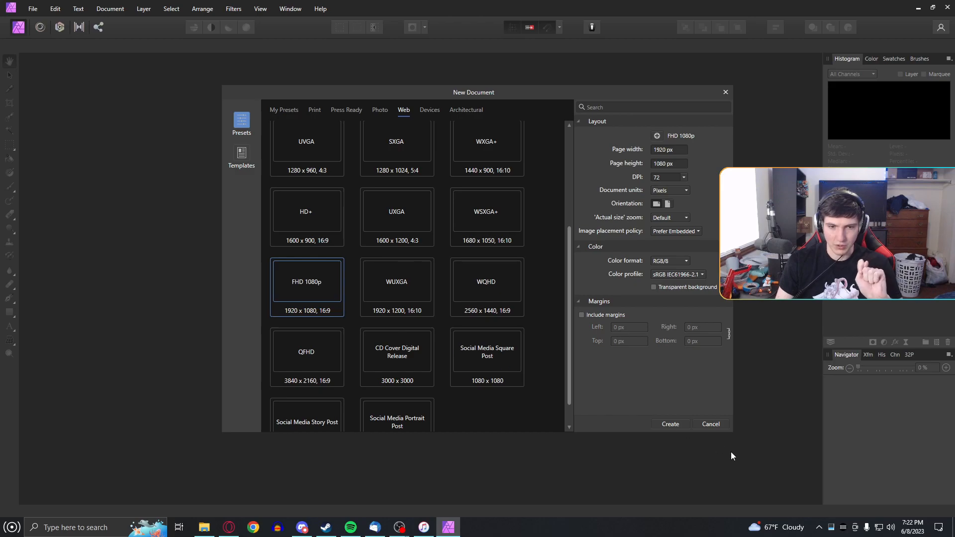
click(666, 424)
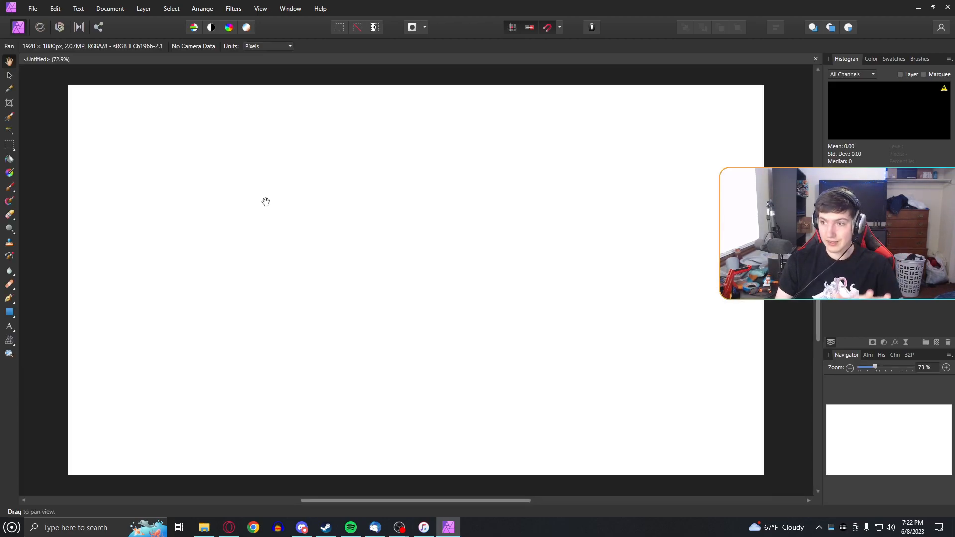
- Show the colour settings and give the document a transparent background
click(872, 59)
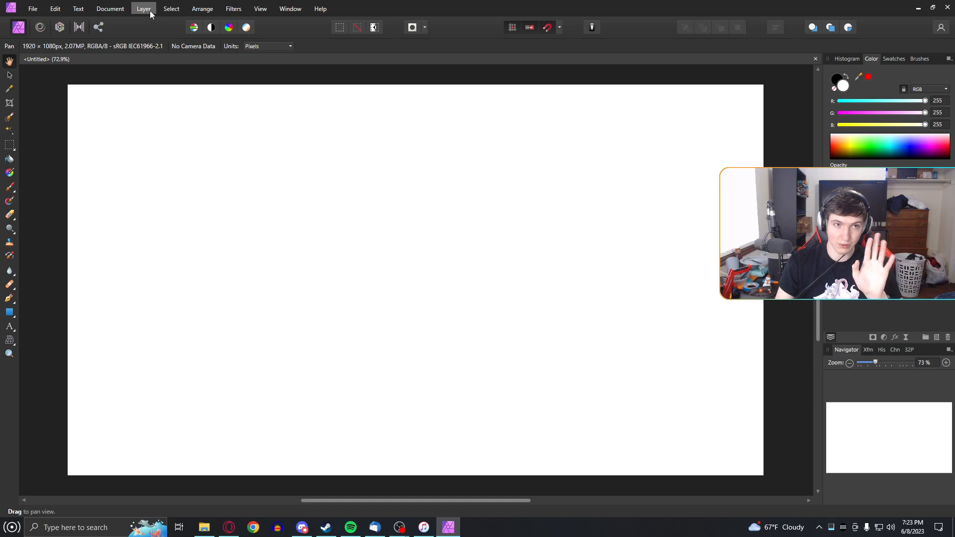
click(128, 11)
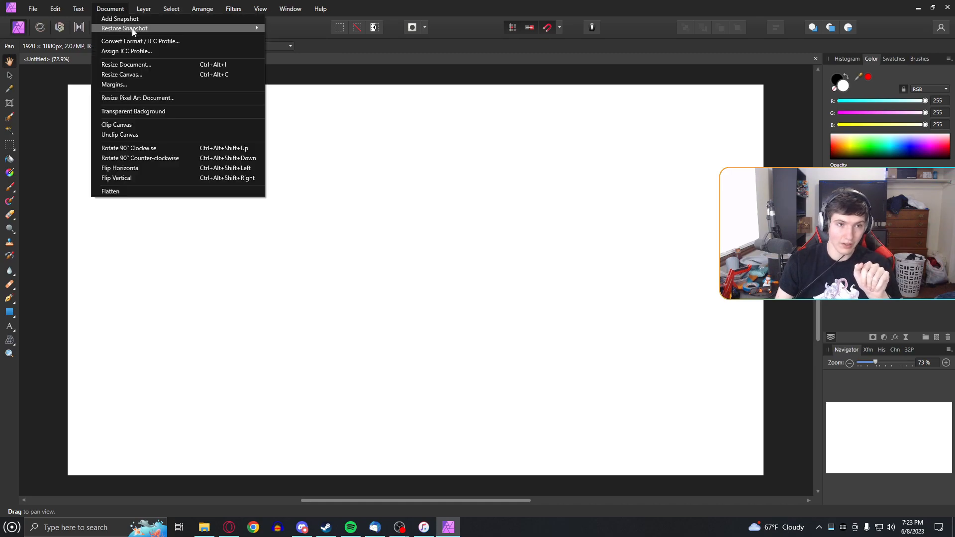
click(163, 113)
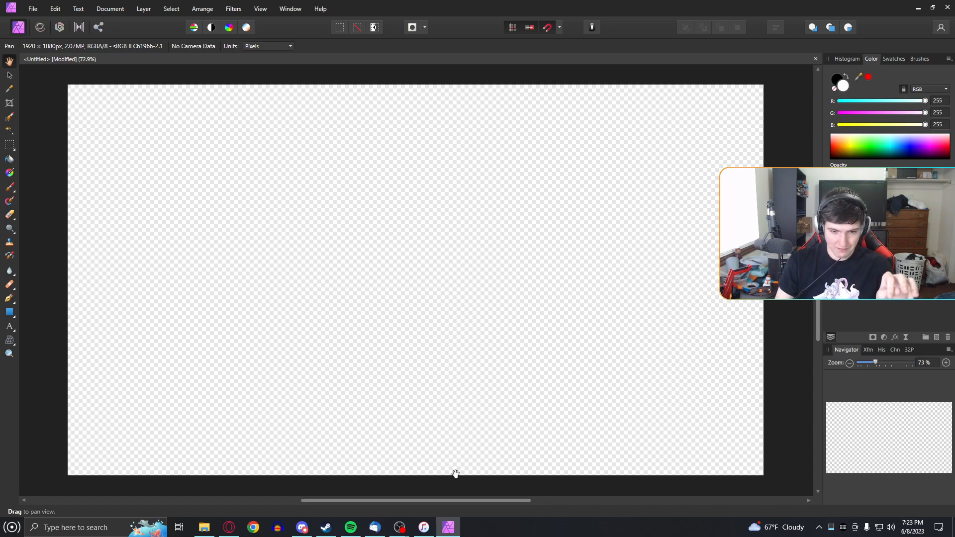
- Switch to the OBS Tutorial profile, project the Face scene fullscreen on the HP 23cw display to capture the webcam image, and close the projector
mouse_move(399, 526)
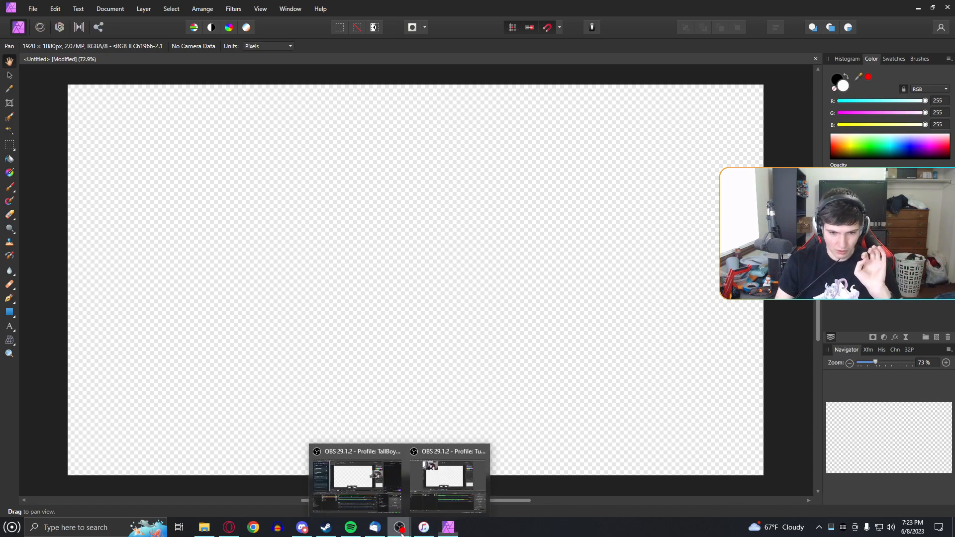
click(420, 494)
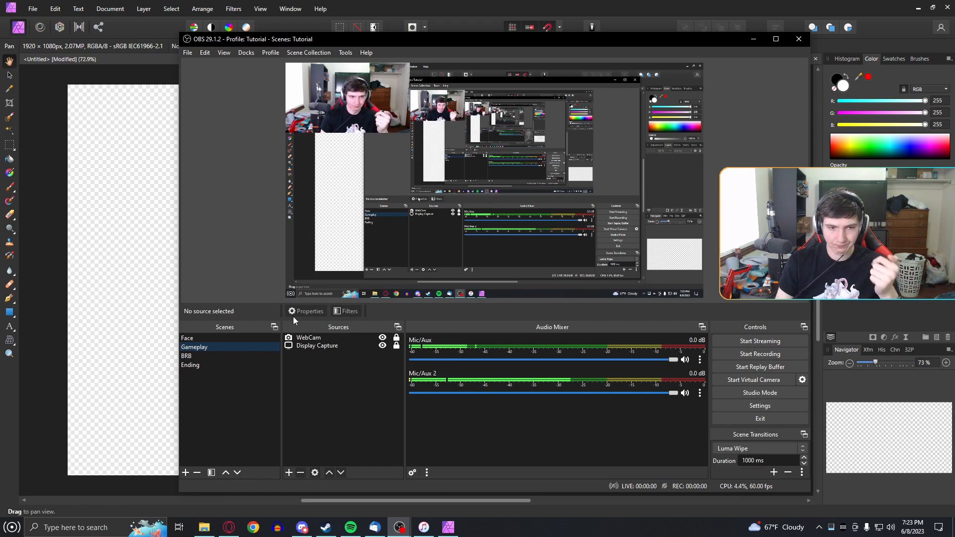
click(190, 339)
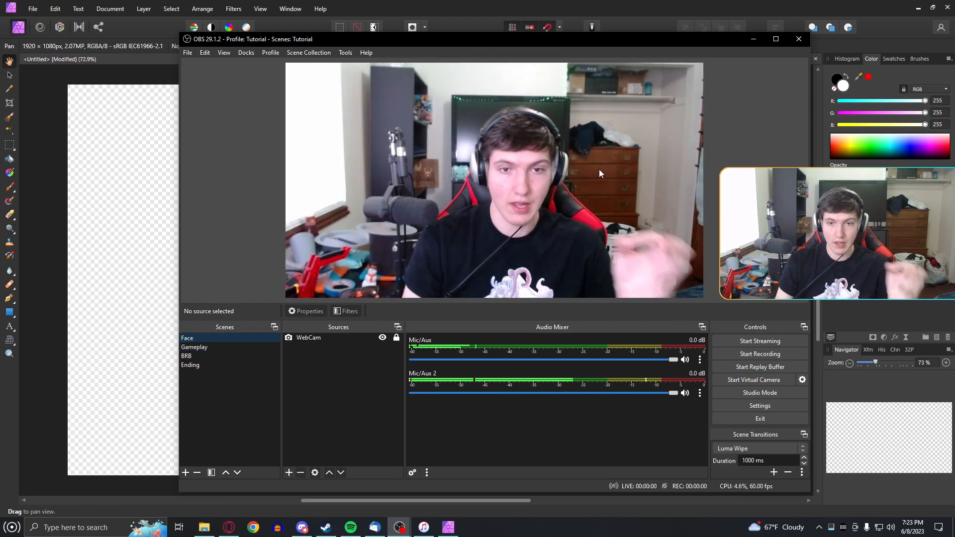
right_click(533, 229)
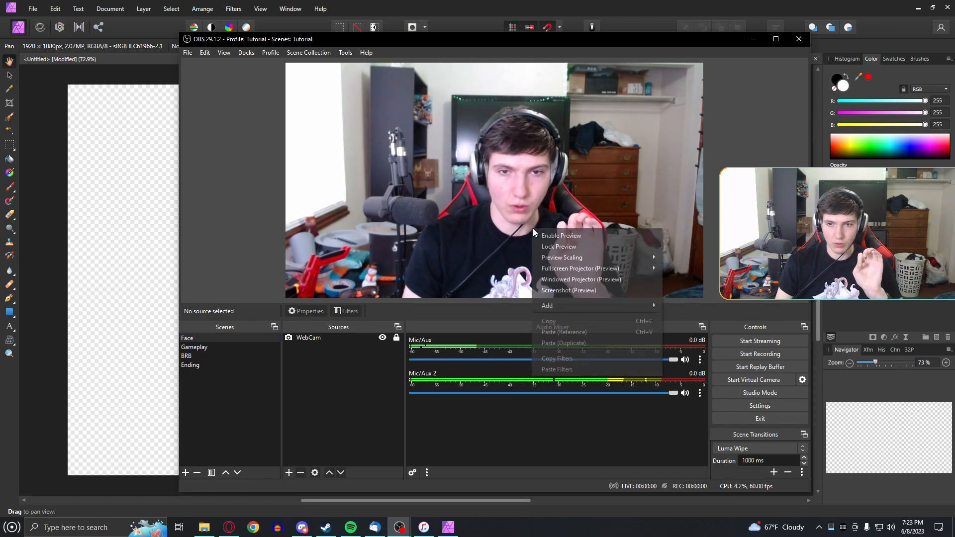
mouse_move(606, 269)
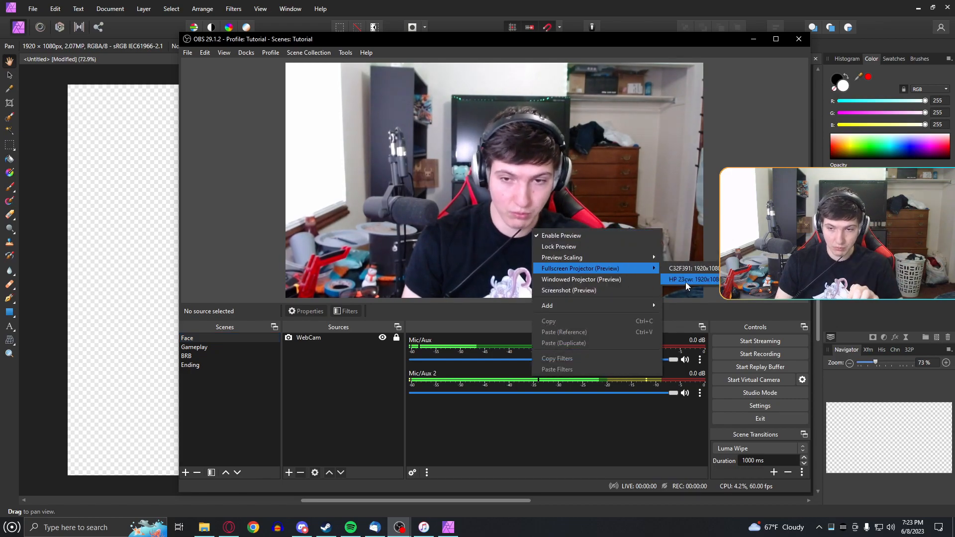
click(689, 279)
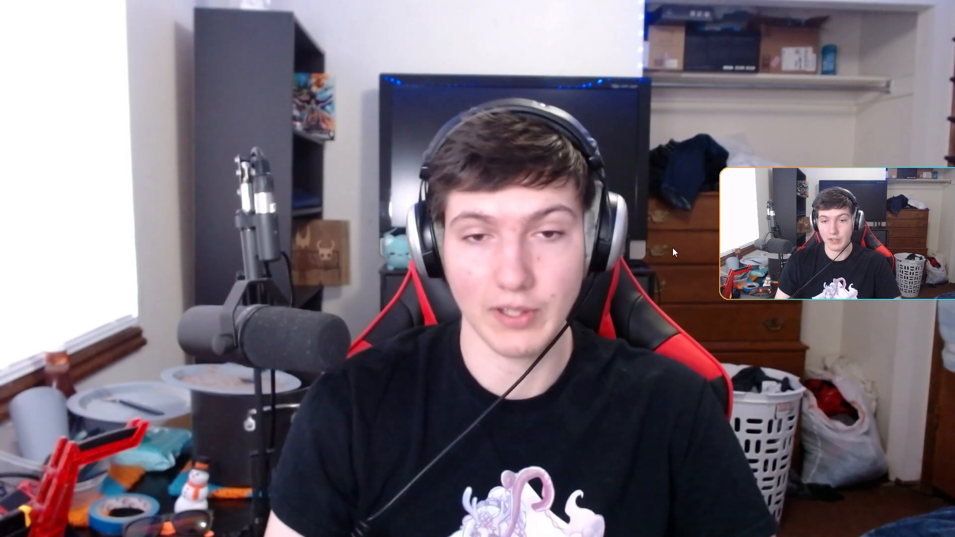
right_click(601, 293)
click(622, 329)
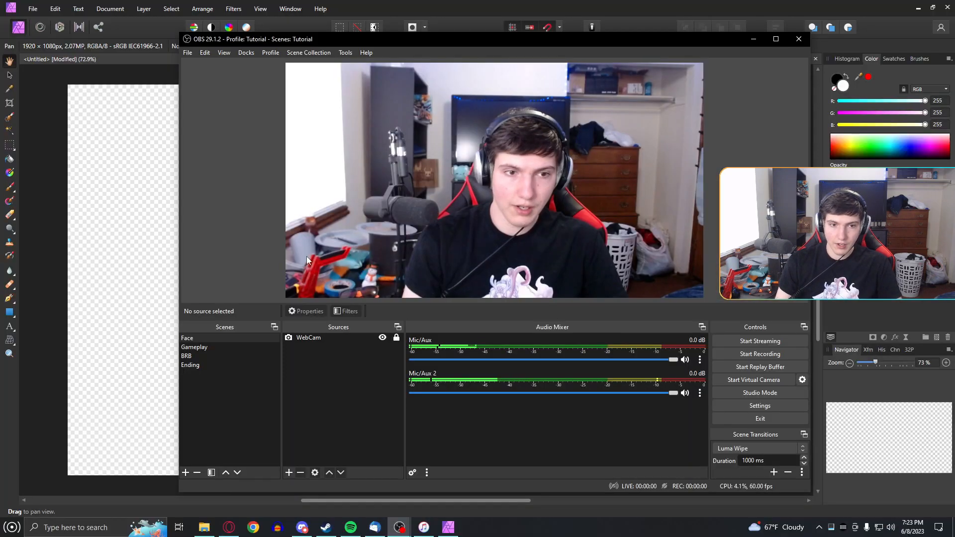
- Return to the untitled Affinity Photo document and paste the captured webcam image onto the transparent canvas
click(45, 105)
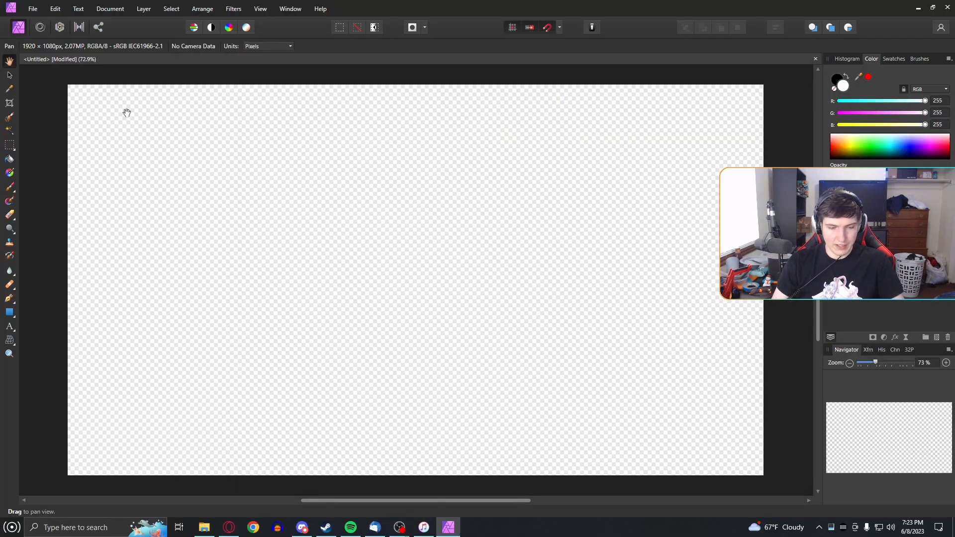
key(ctrl+v)
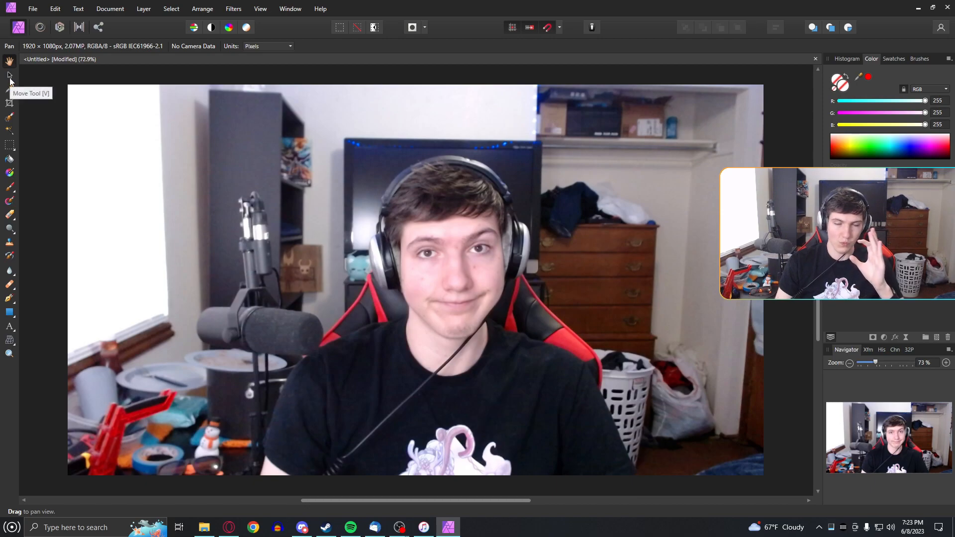
click(14, 148)
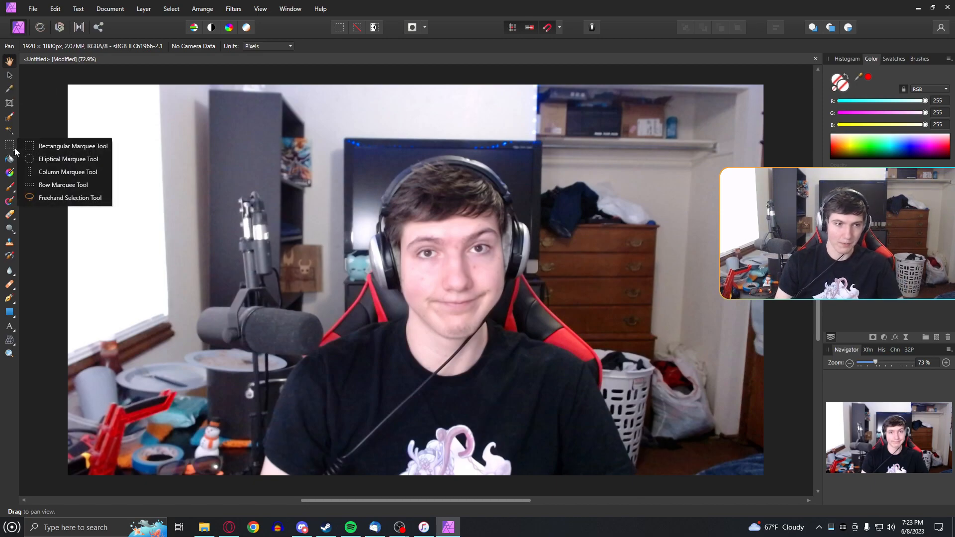
click(41, 124)
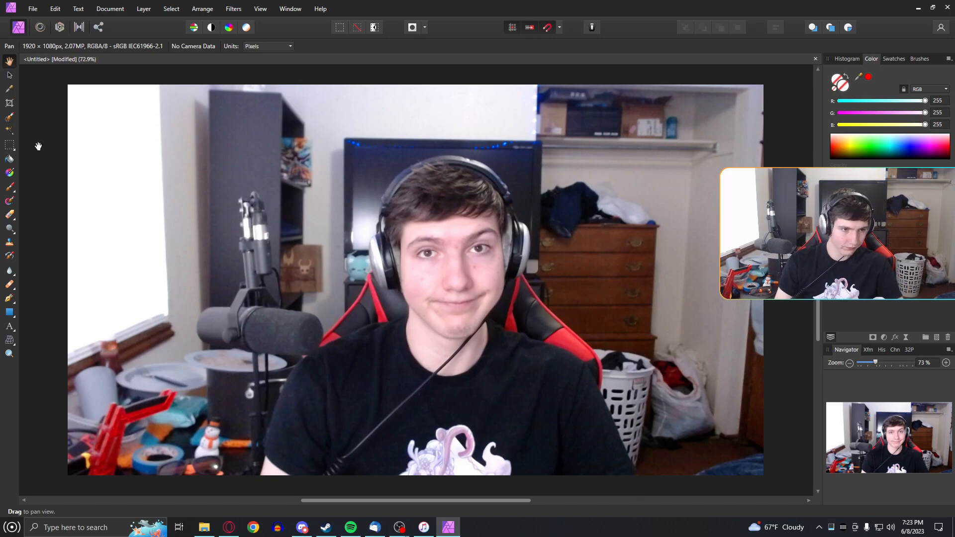
- Draw a white-filled rectangle over most of the webcam image
click(10, 312)
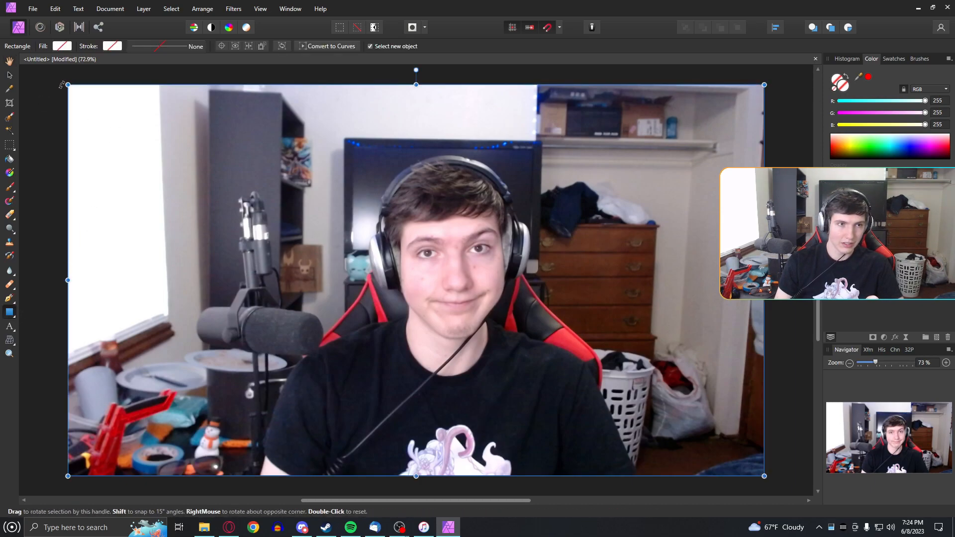
mouse_move(80, 98)
mouse_down()
mouse_move(232, 203)
mouse_move(705, 439)
mouse_up()
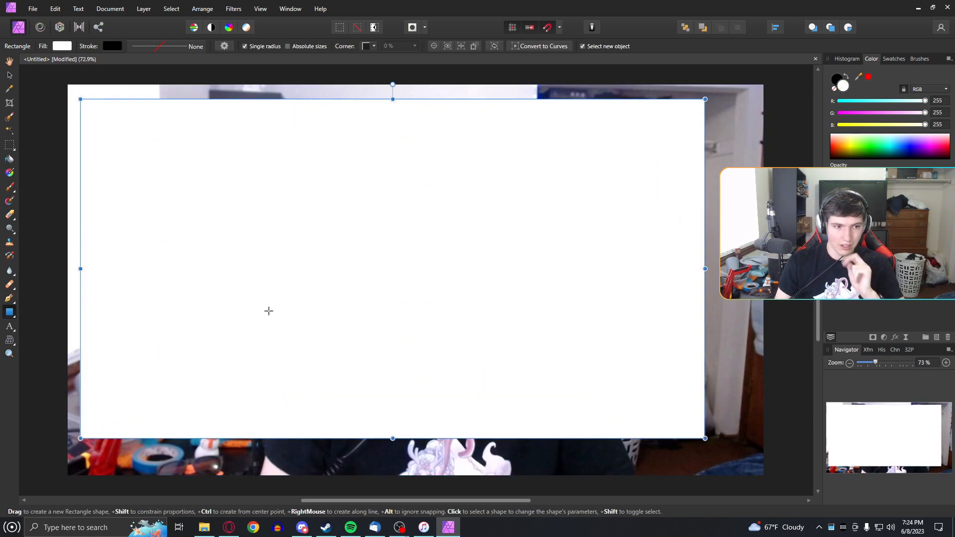
click(13, 317)
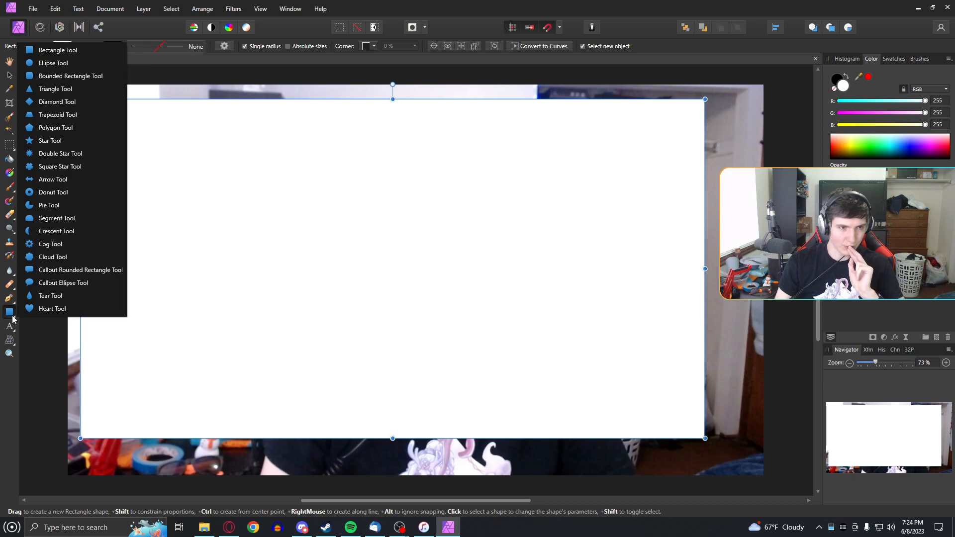
click(210, 56)
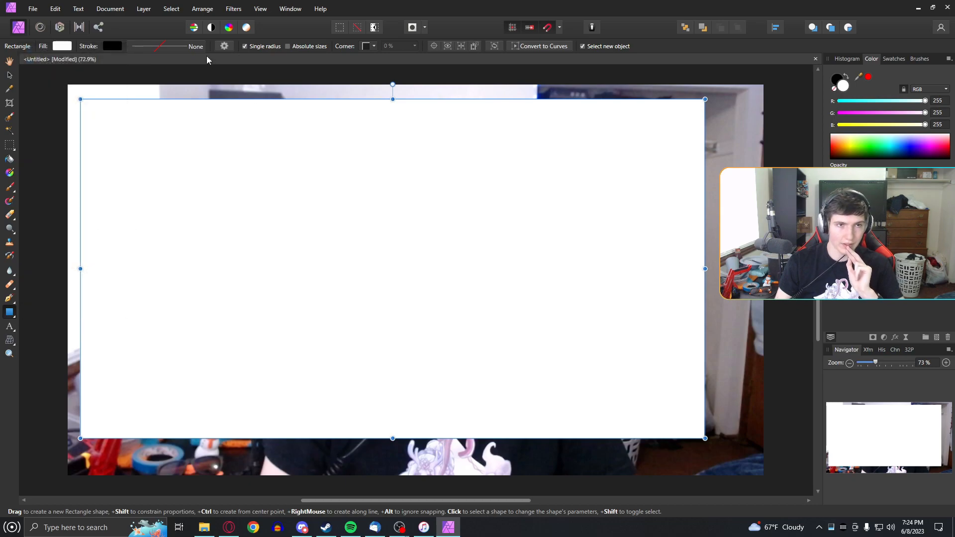
- Give the rectangle a solid stroke with a width of 10 pt
click(113, 47)
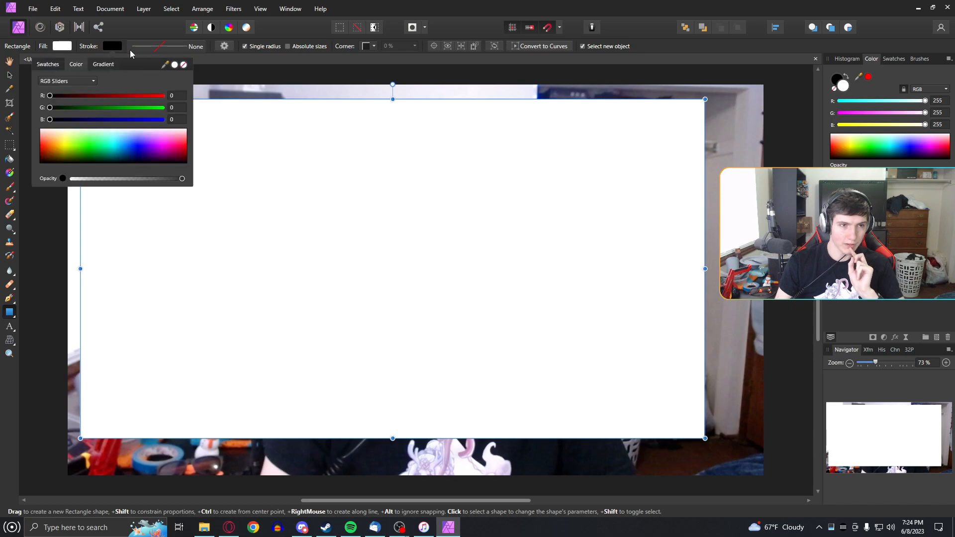
click(170, 46)
mouse_move(135, 81)
mouse_down()
mouse_move(187, 81)
mouse_move(154, 84)
mouse_up()
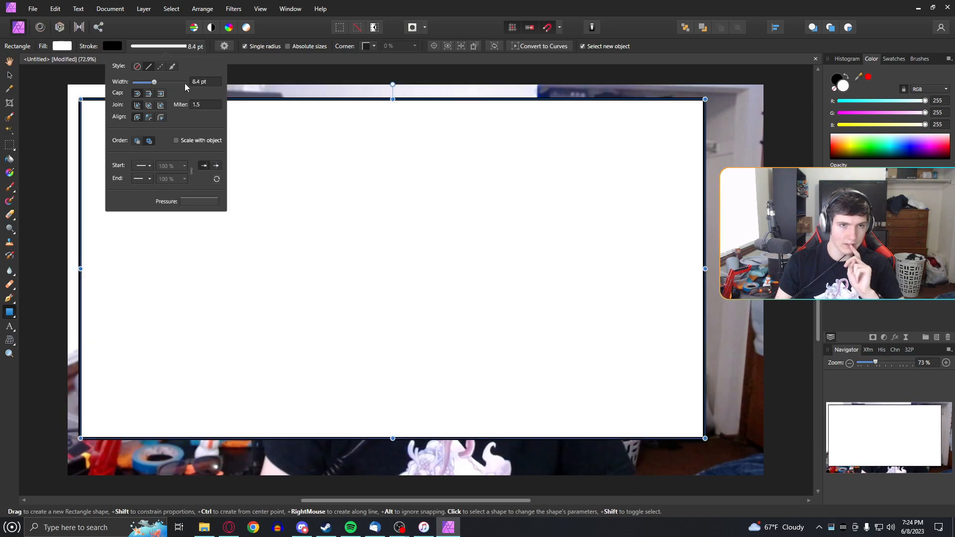
click(199, 82)
text(10)
key(Return)
- Reduce the rectangle's fill opacity to fully transparent and stretch its corners to the edges of the canvas
click(64, 48)
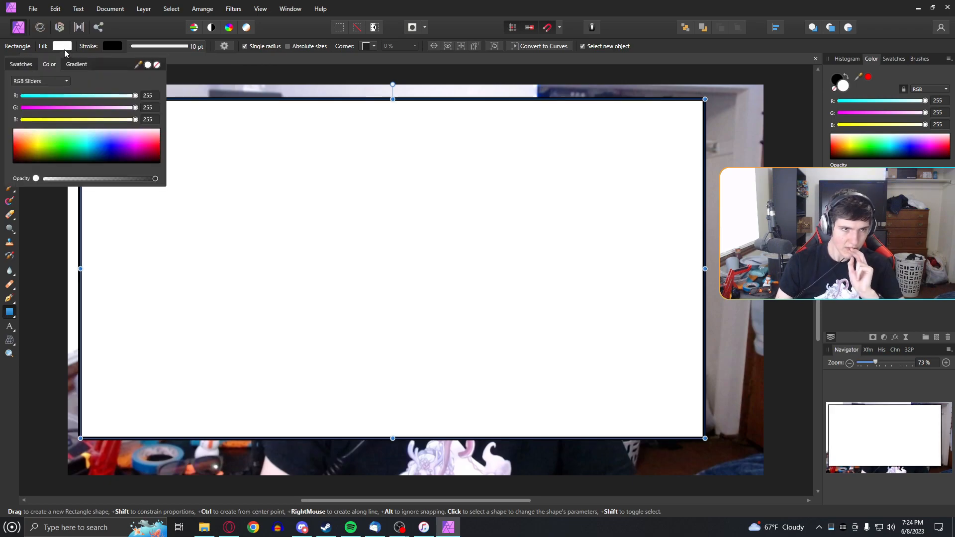
drag(52, 179, 43, 179)
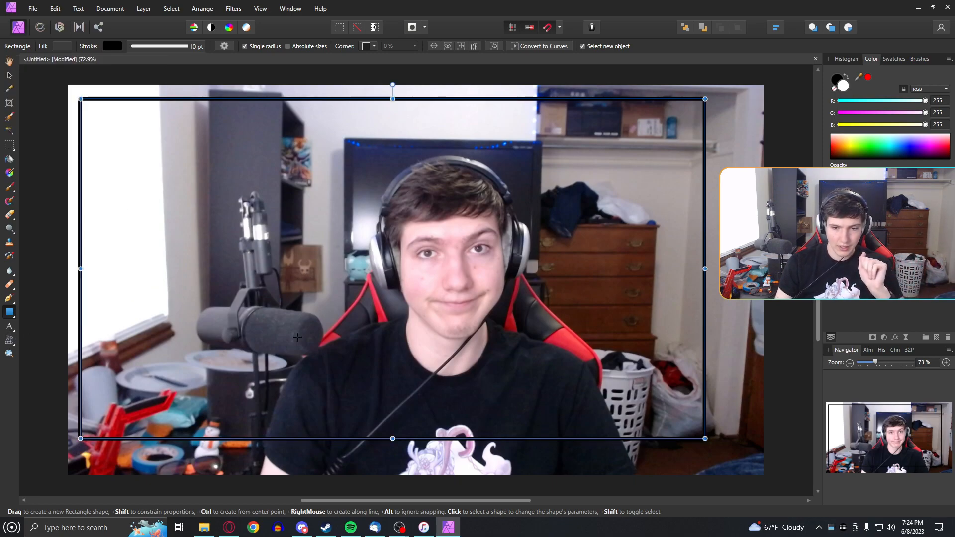
drag(80, 99, 68, 85)
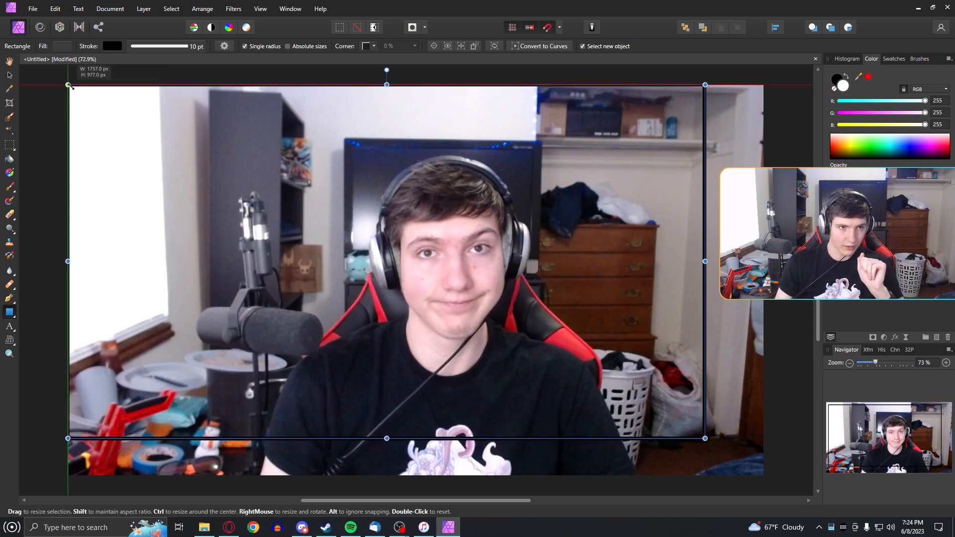
drag(705, 439, 764, 475)
click(801, 405)
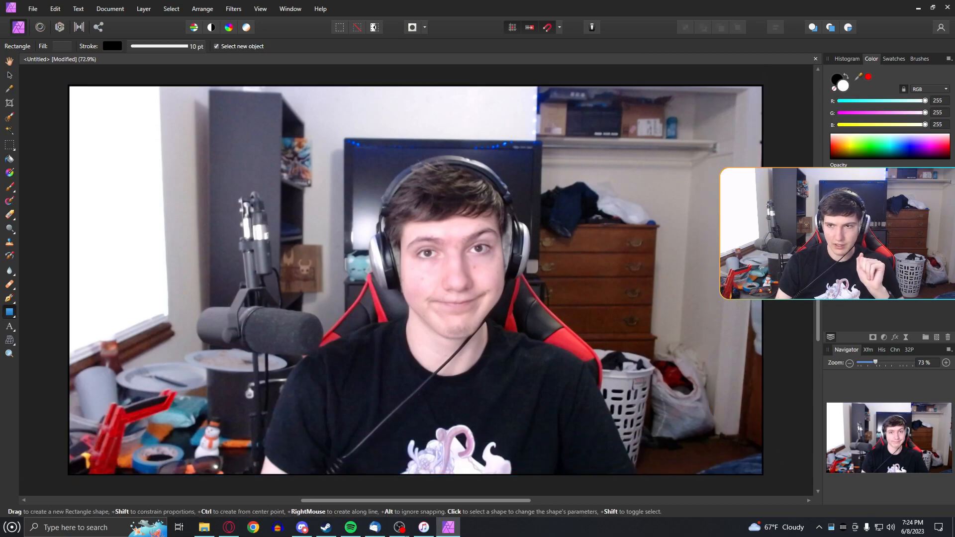
click(183, 47)
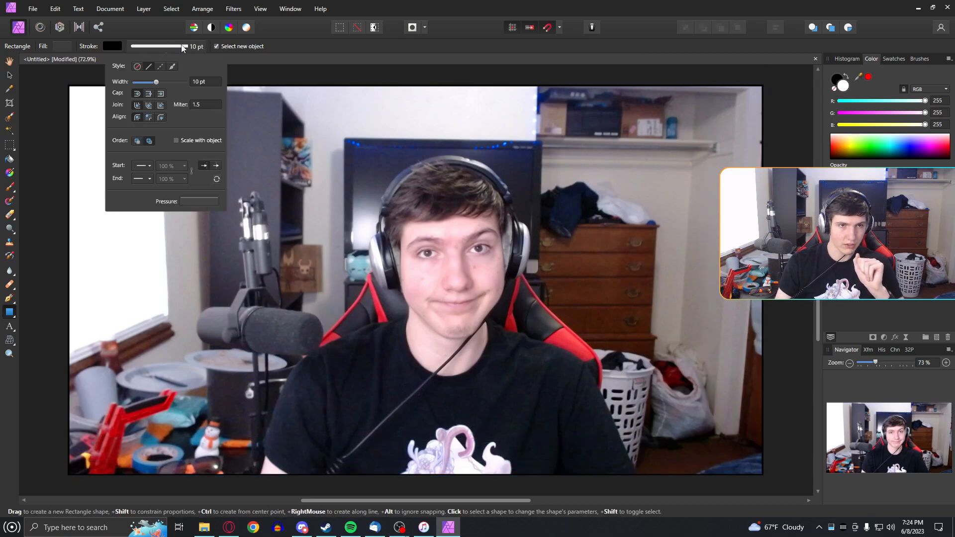
drag(156, 83, 181, 84)
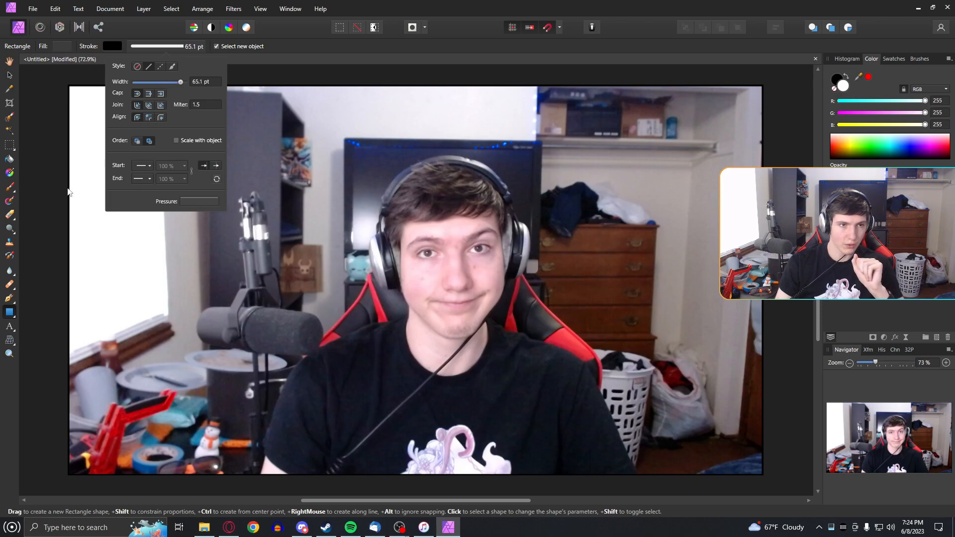
drag(78, 97, 87, 107)
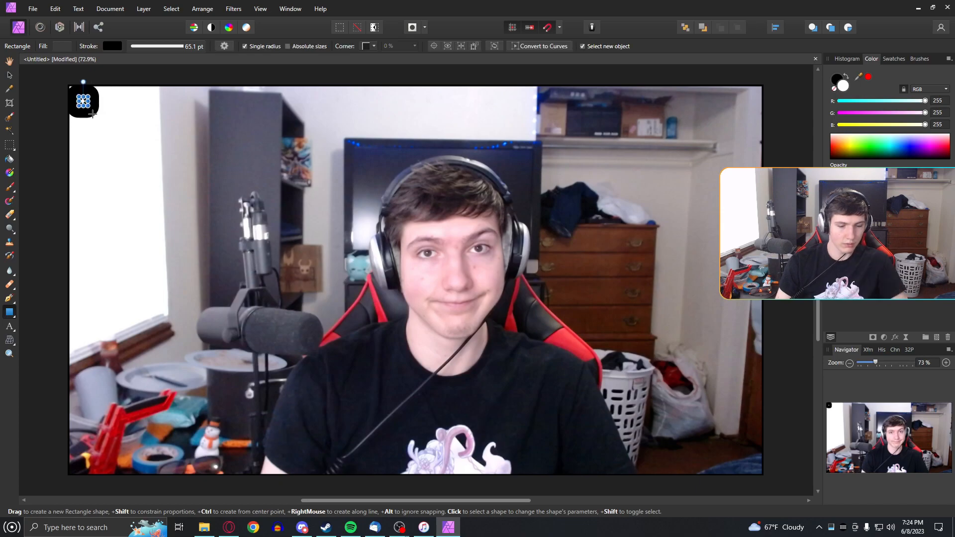
key(ctrl+z)
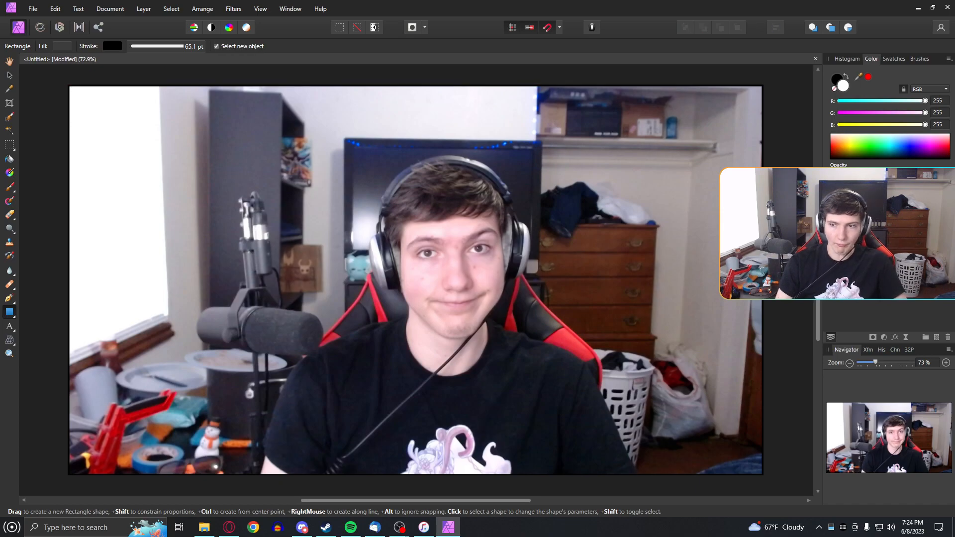
- Select the border rectangle around the canvas and thicken its stroke to about 37.3 pt
click(677, 155)
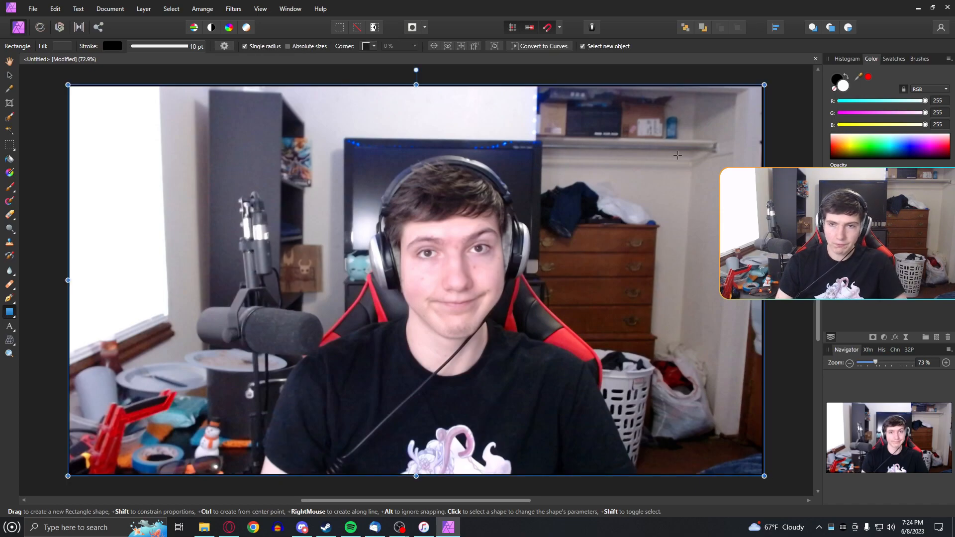
click(182, 47)
drag(154, 80, 172, 84)
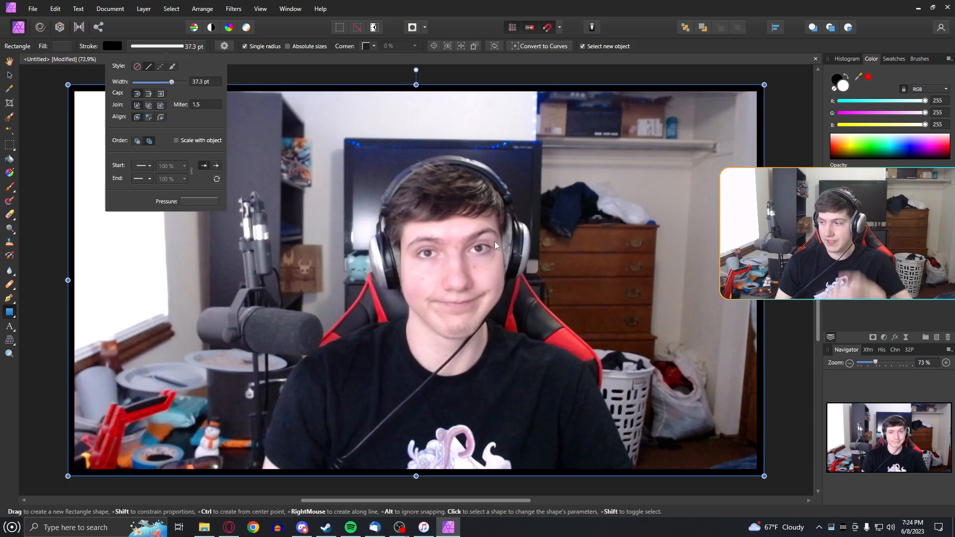
- Apply a linear gradient to the border's stroke and color its start stop green with RGB 0, 160, 81
click(115, 47)
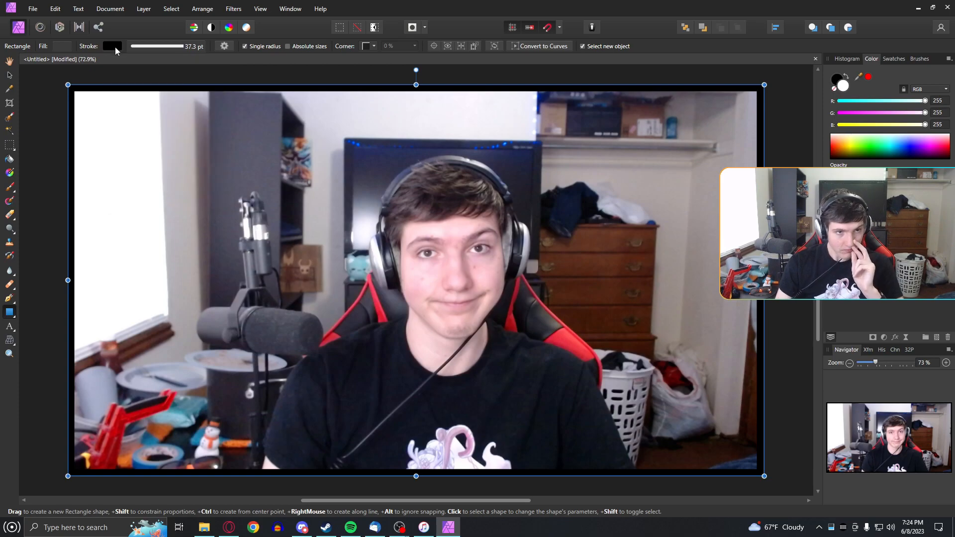
click(103, 65)
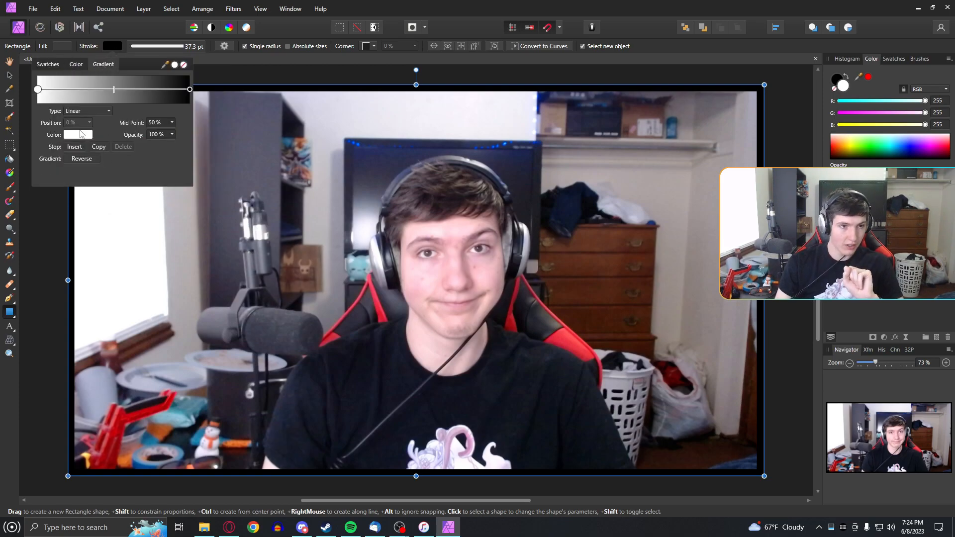
click(39, 91)
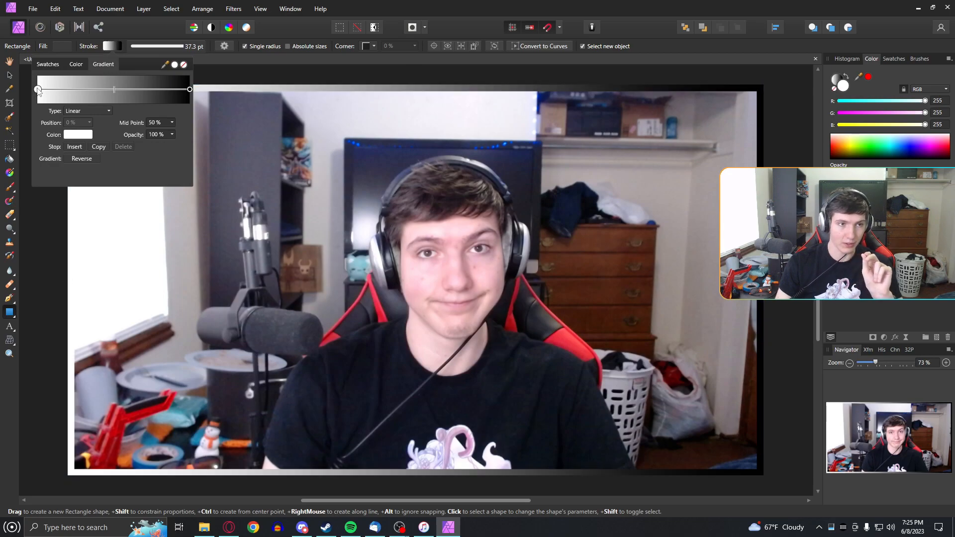
click(77, 134)
click(69, 222)
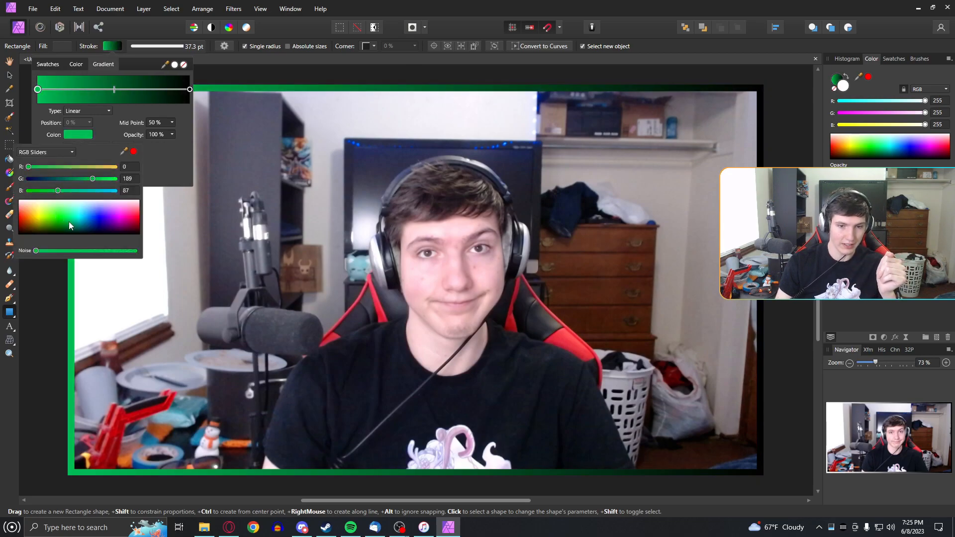
click(68, 223)
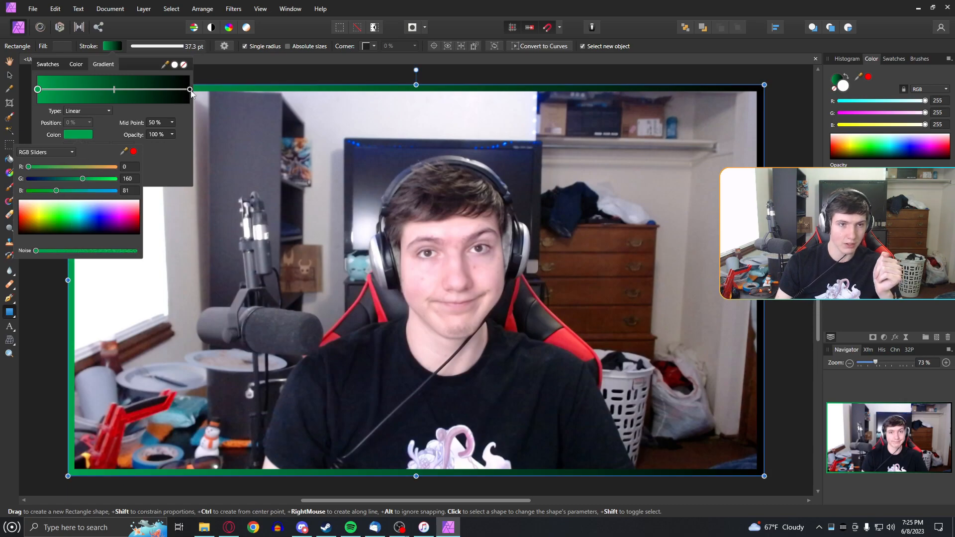
click(84, 135)
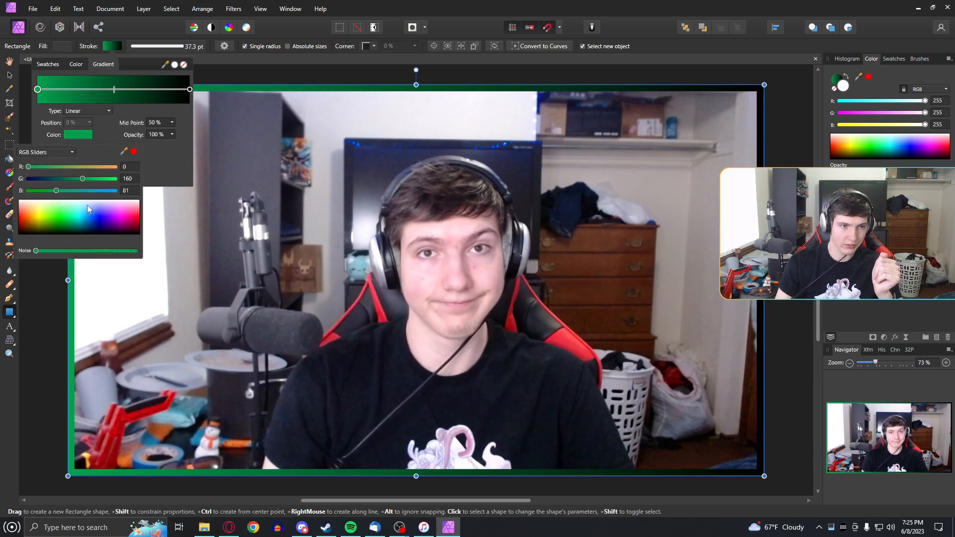
- Change the end stop of the border's stroke gradient from black to dark green
click(190, 90)
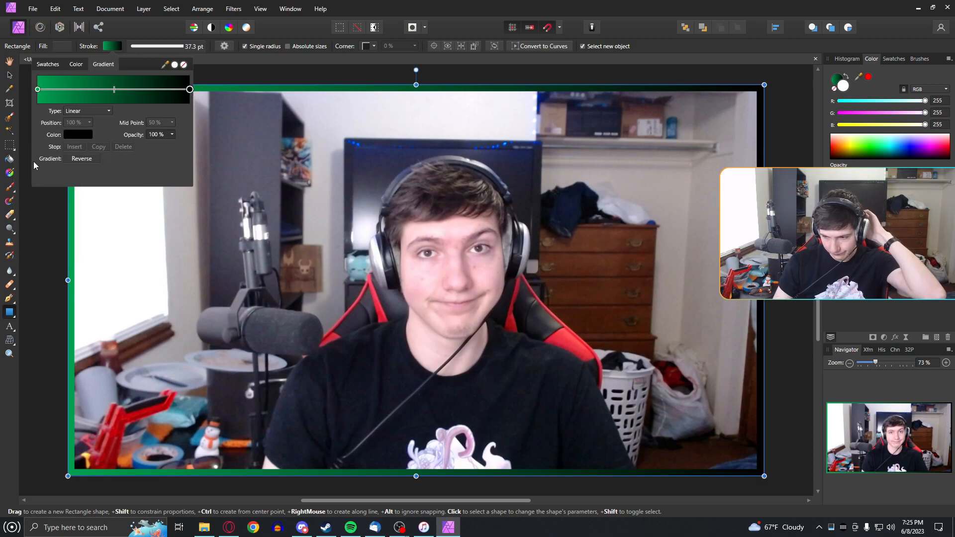
click(76, 134)
drag(89, 217, 61, 229)
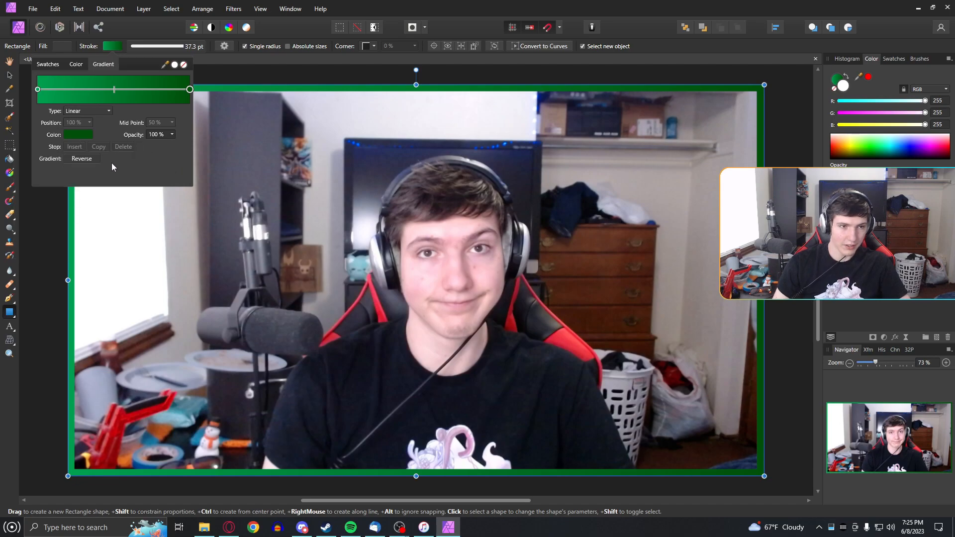
- Try a 45% midpoint for the stroke gradient and return it to 50%
click(107, 111)
click(118, 108)
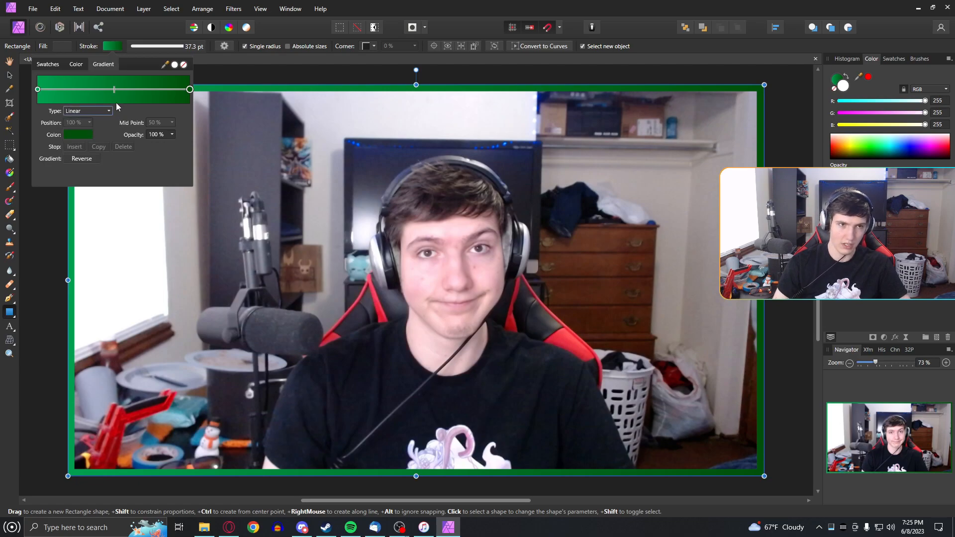
mouse_move(112, 91)
mouse_down()
mouse_move(85, 90)
mouse_move(174, 91)
mouse_move(63, 94)
mouse_move(153, 92)
mouse_move(81, 96)
mouse_move(149, 92)
mouse_move(107, 89)
mouse_up()
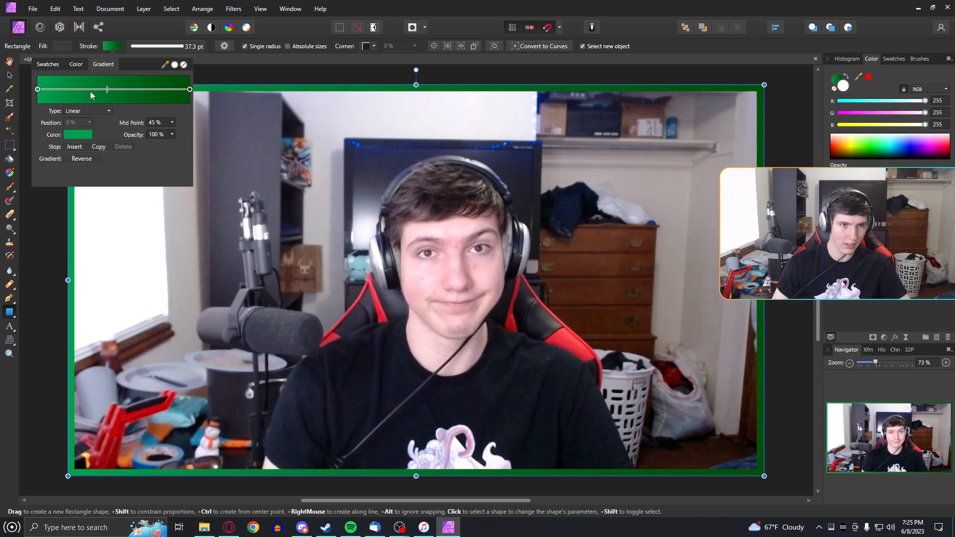
mouse_move(107, 92)
mouse_down()
mouse_move(144, 92)
mouse_move(65, 95)
mouse_move(125, 93)
mouse_move(115, 94)
mouse_up()
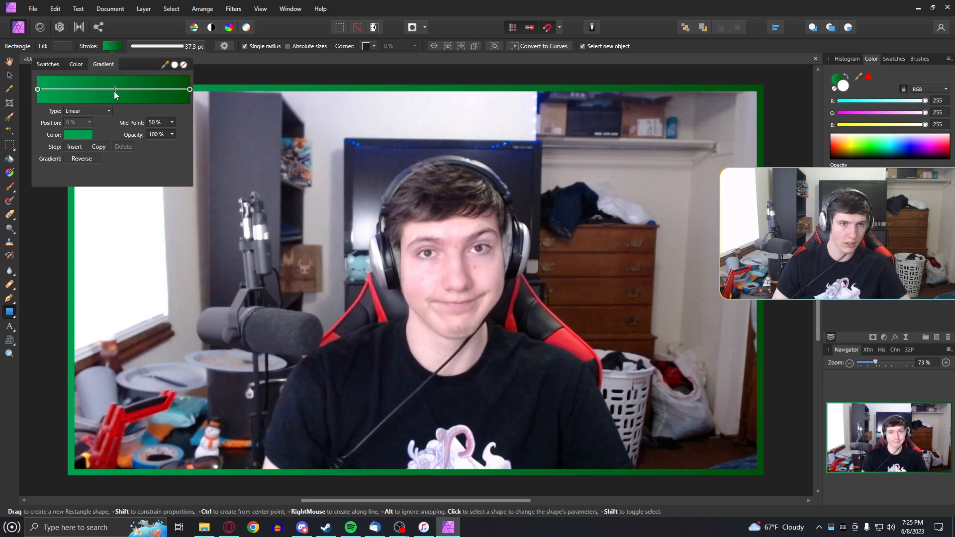
click(224, 46)
click(225, 48)
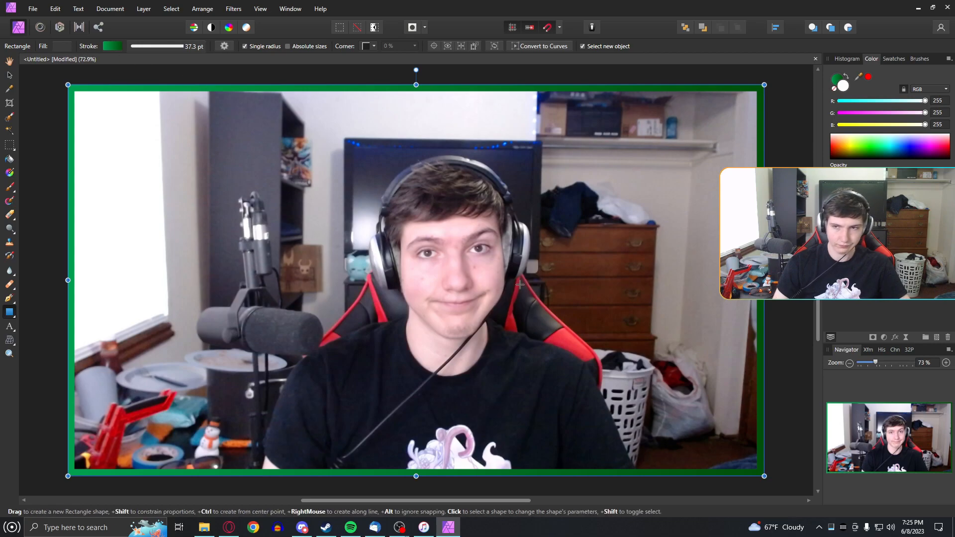
- Hide the webcam screenshot layer and choose PNG as the export format for the 1920 x 1080 px whole document
click(769, 430)
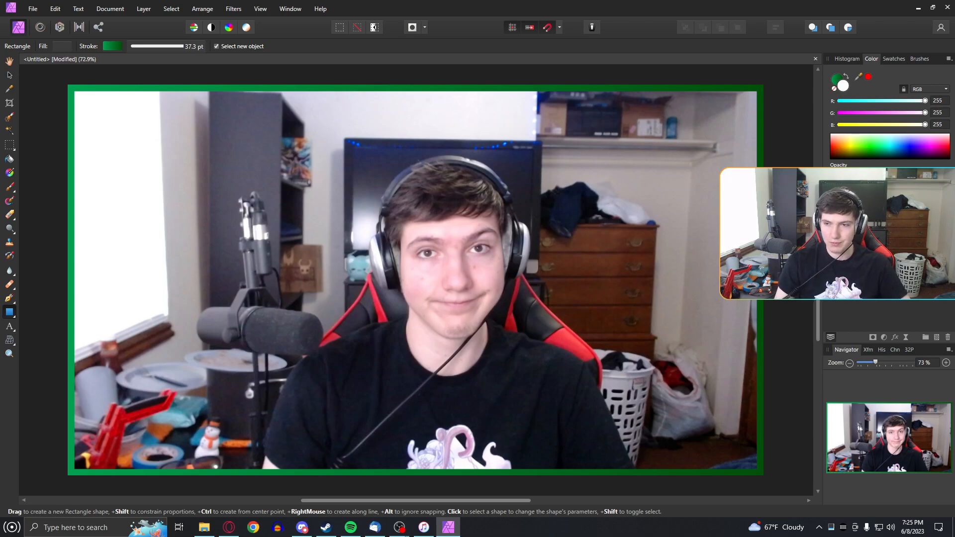
click(946, 232)
click(32, 10)
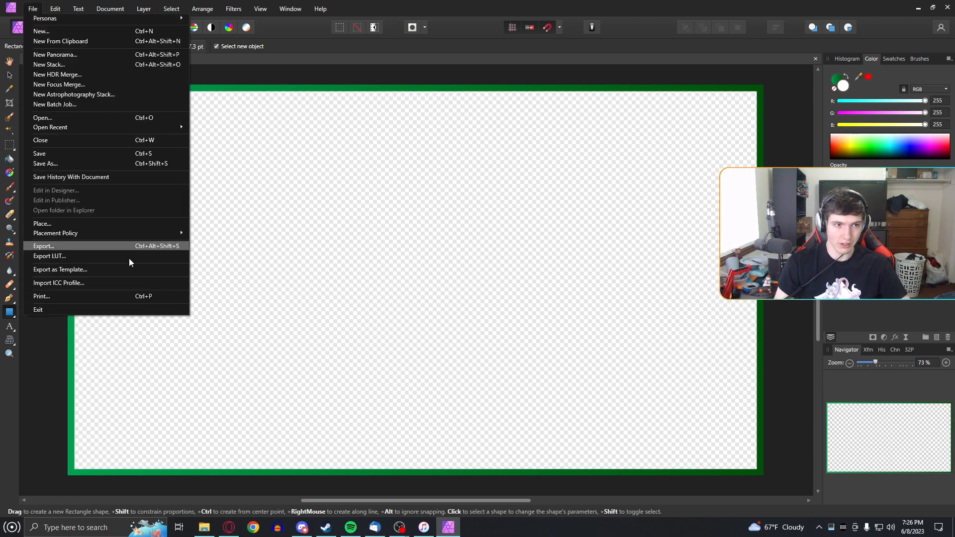
click(26, 11)
click(27, 10)
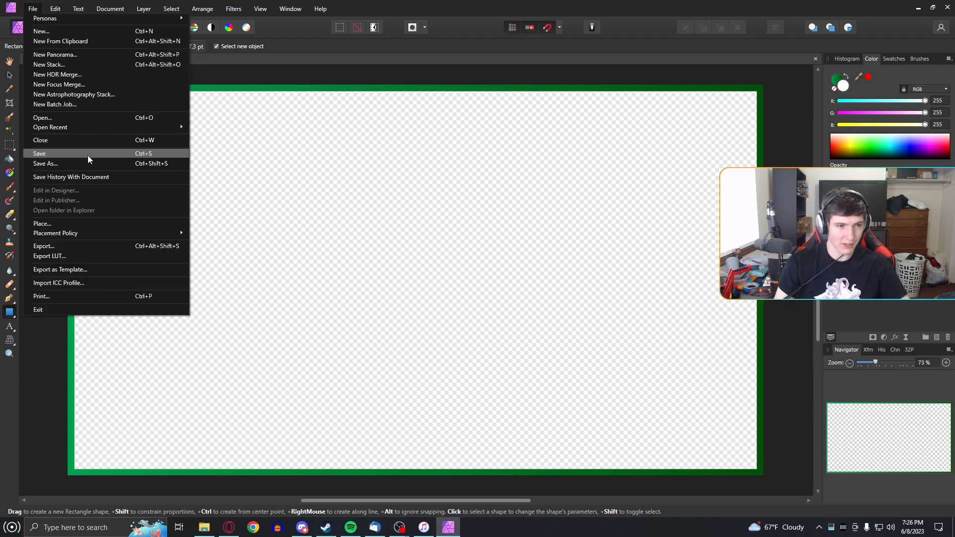
click(70, 245)
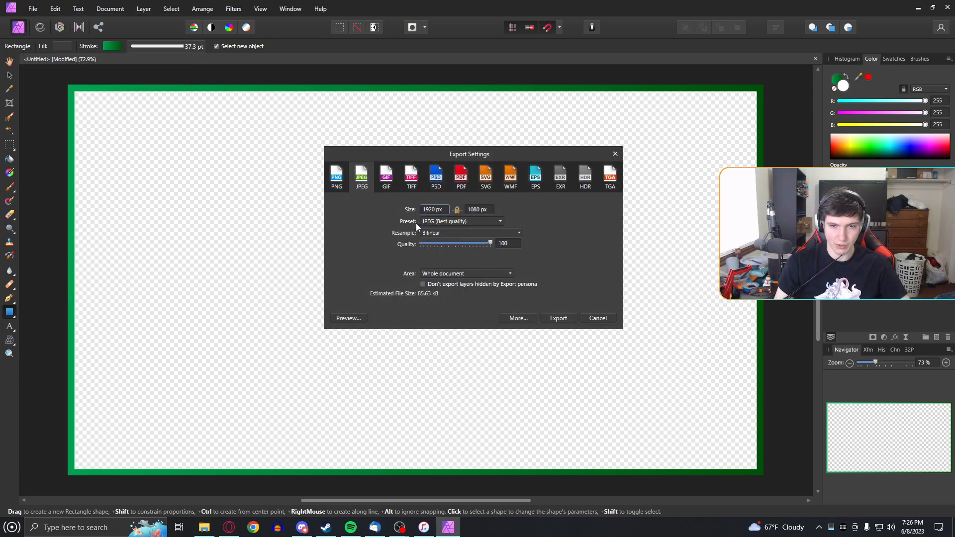
click(337, 177)
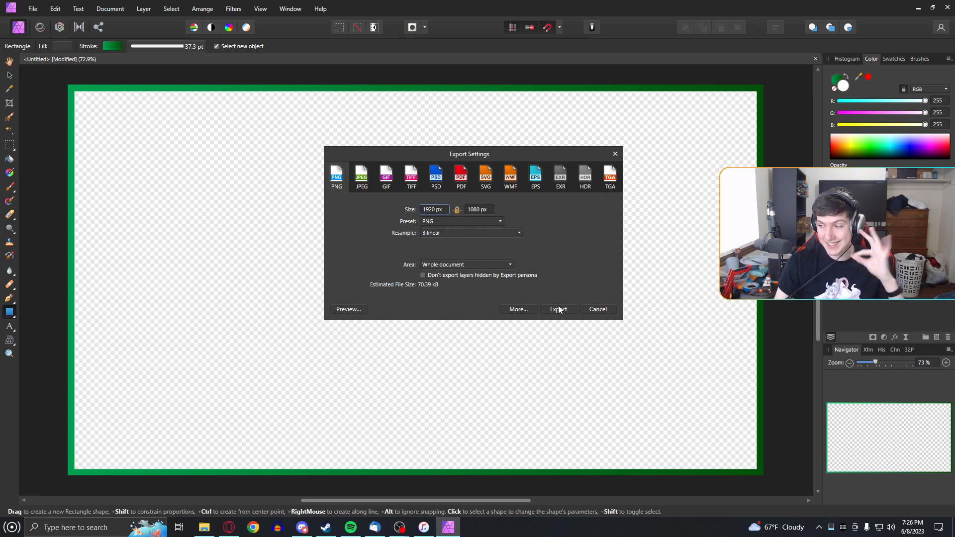
- Export the border as a PNG named Webcam Border into the New folder directory inside Pictures
click(559, 309)
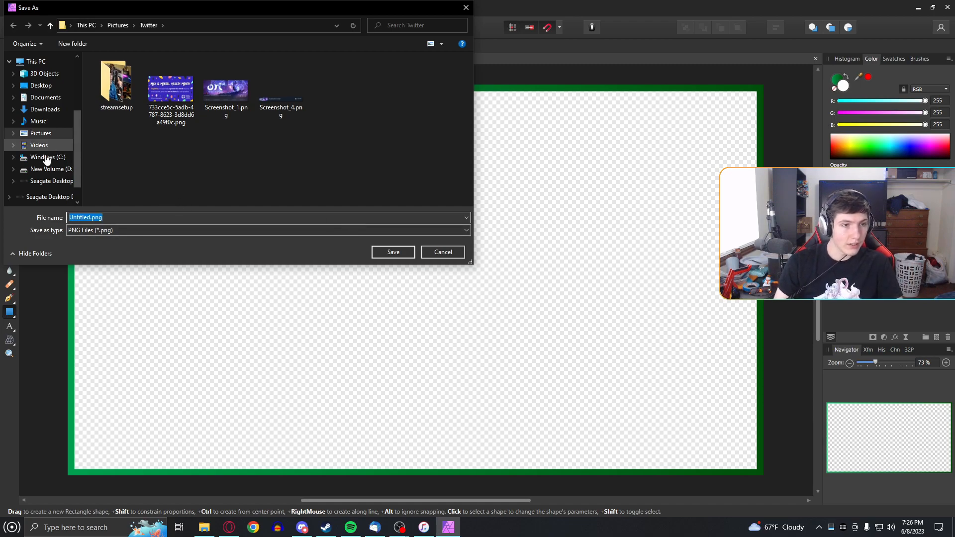
click(114, 26)
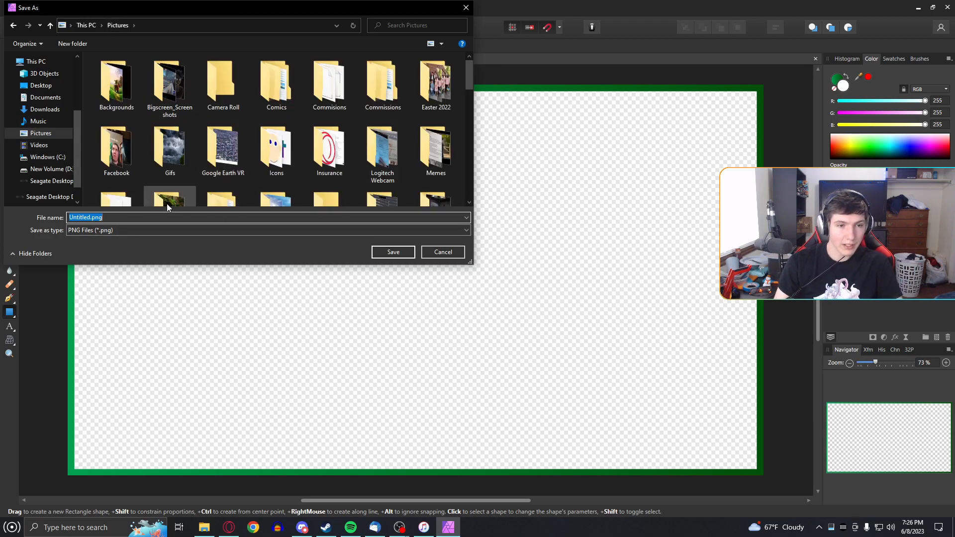
double_click(169, 200)
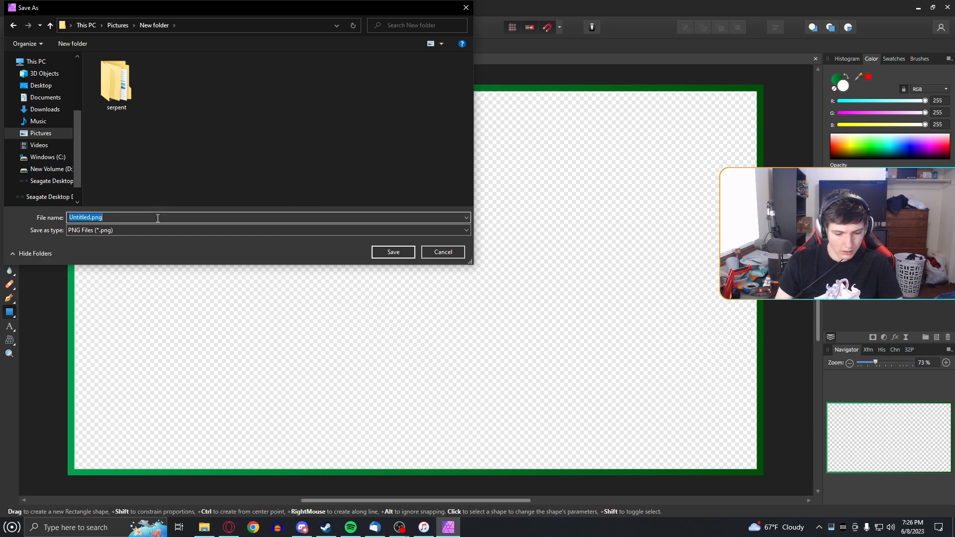
text(Webcam Border)
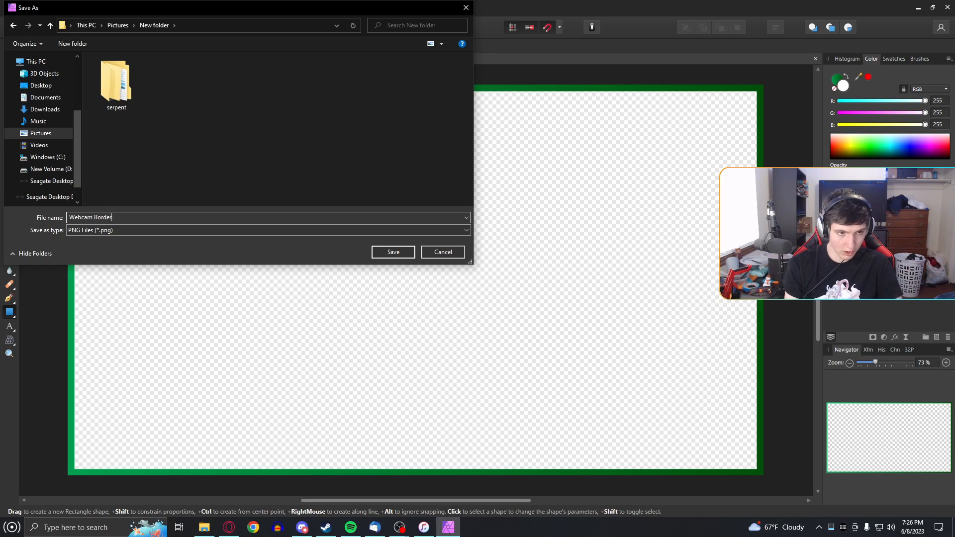
key(Return)
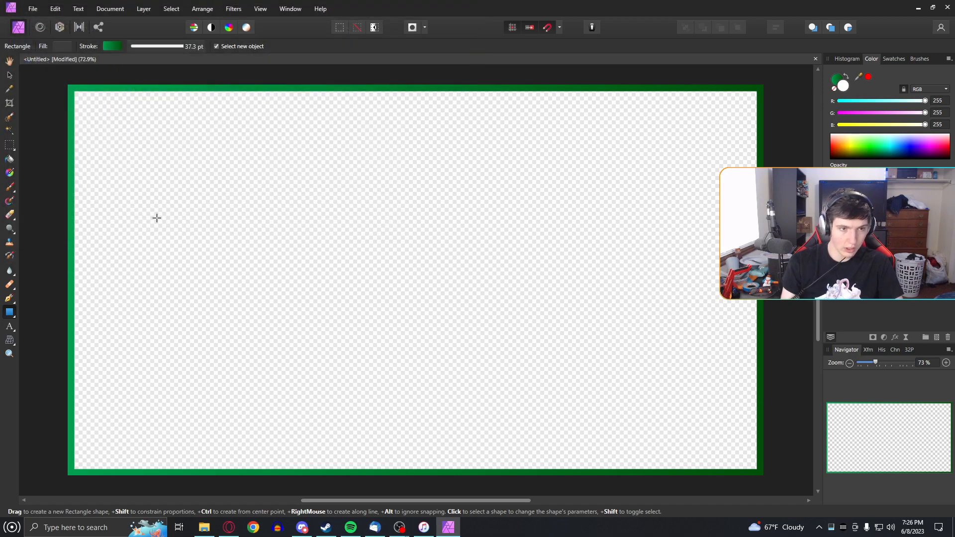
- Close Affinity Photo and switch to the Gameplay scene in OBS
click(945, 9)
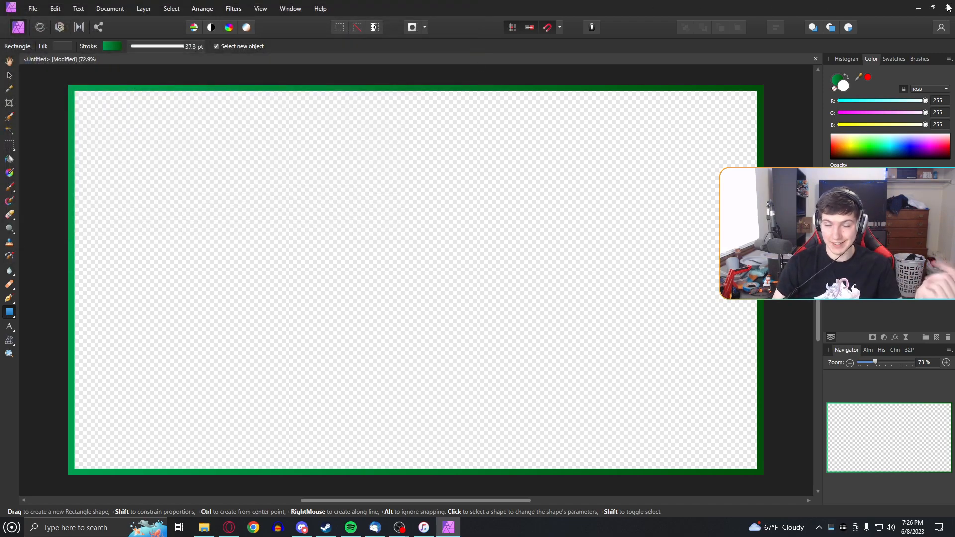
click(471, 270)
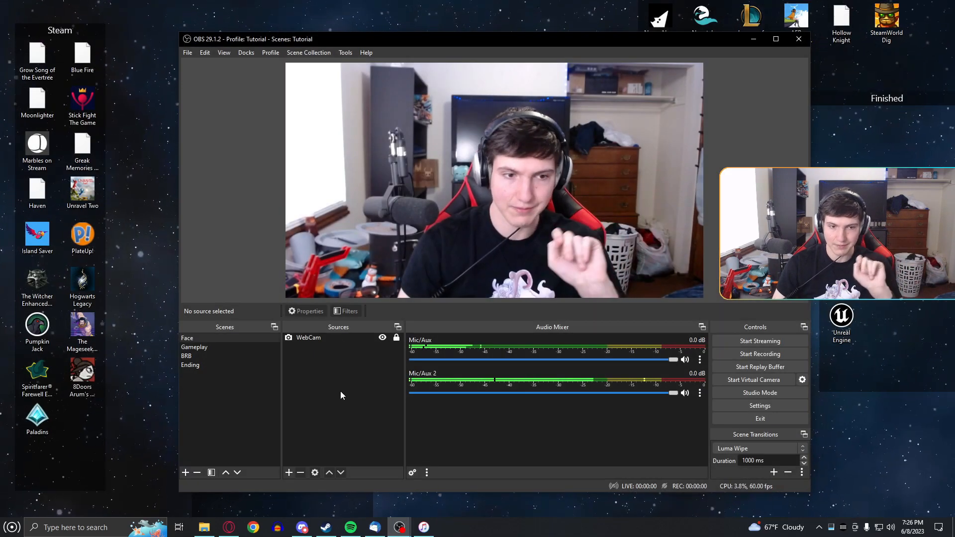
click(212, 348)
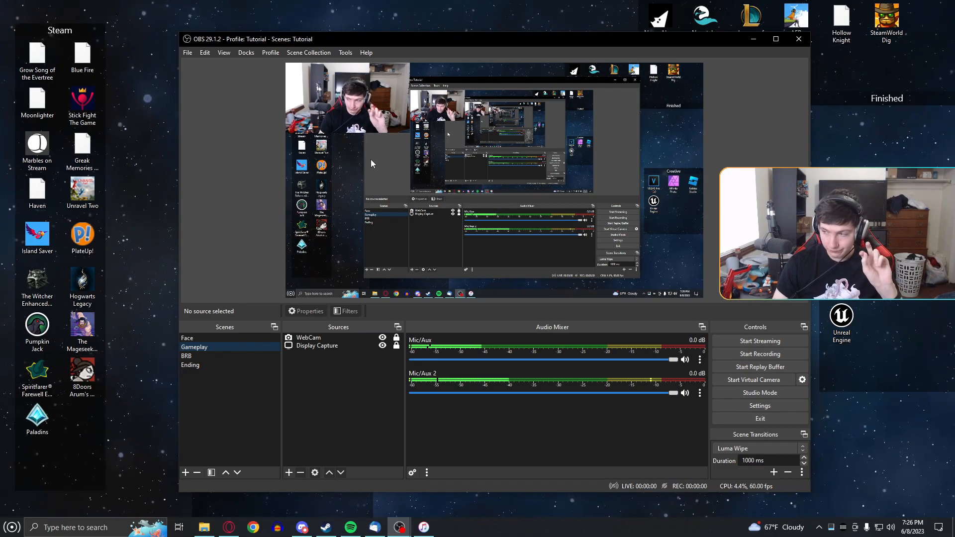
- Add a new visible image source to the Gameplay scene and start browsing for its image file
right_click(317, 372)
mouse_move(349, 378)
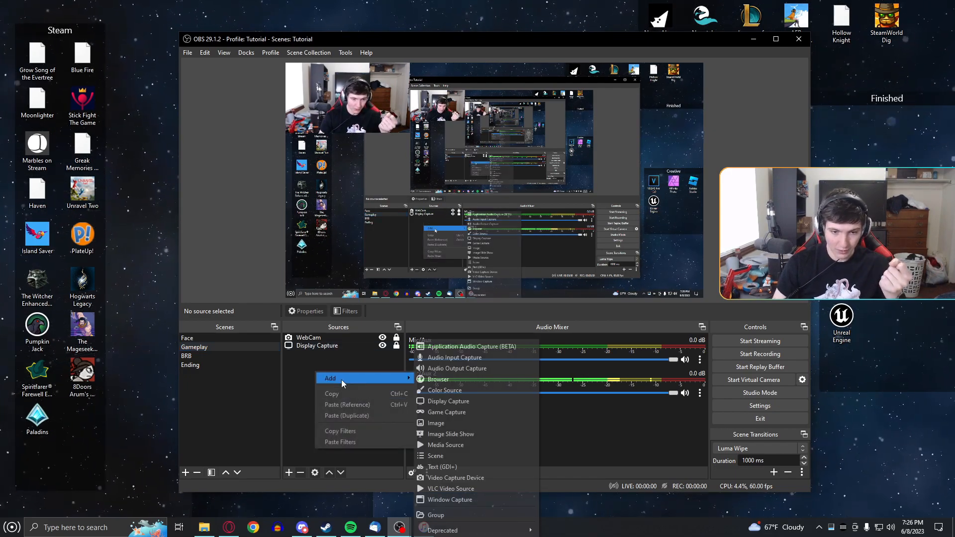
click(438, 423)
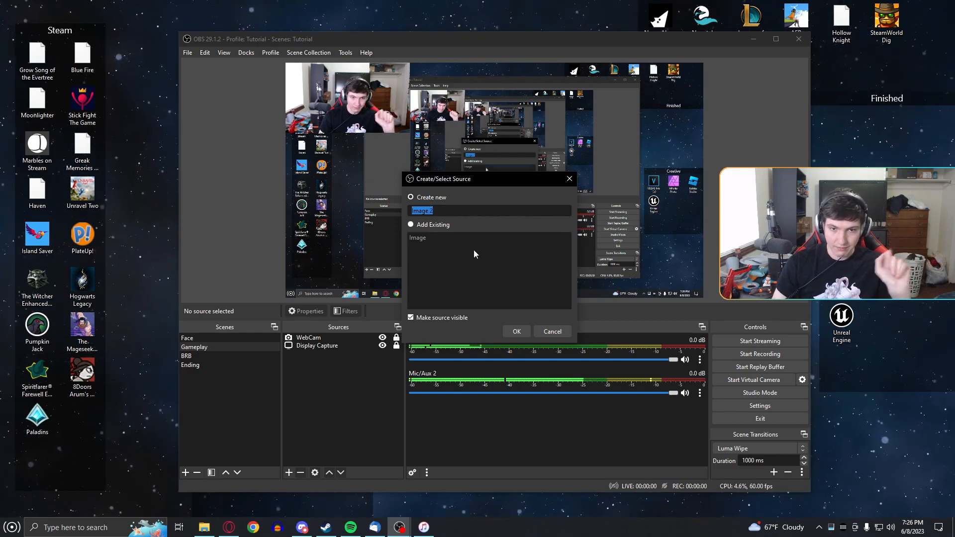
click(516, 331)
click(638, 269)
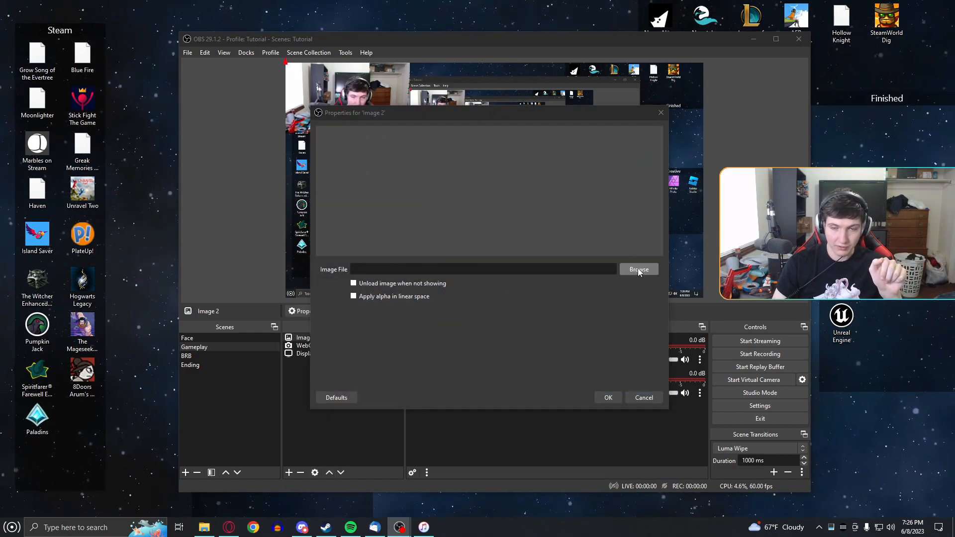
- Load Webcam Border.png into the Image 2 source and scale the border down to frame the webcam in the canvas corner
click(525, 212)
click(703, 372)
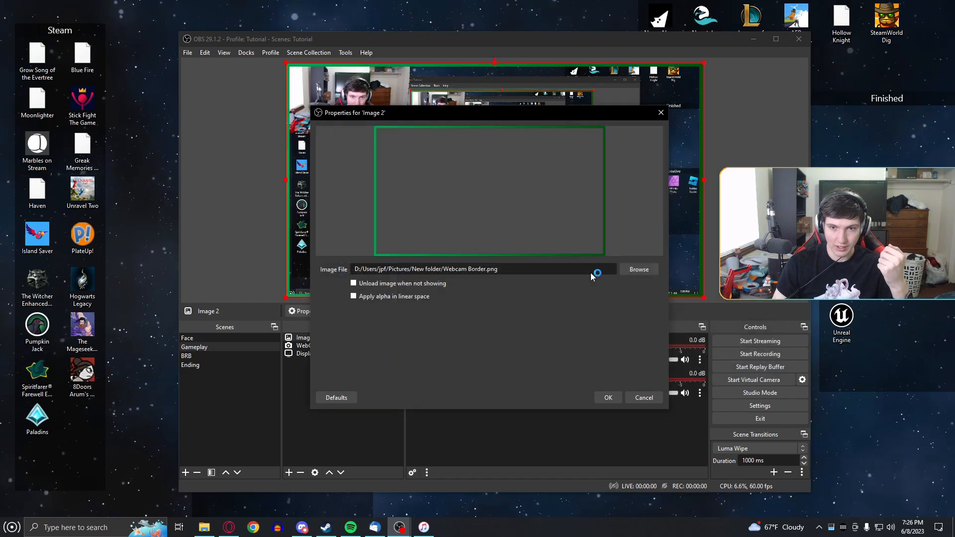
click(615, 400)
drag(703, 297, 407, 120)
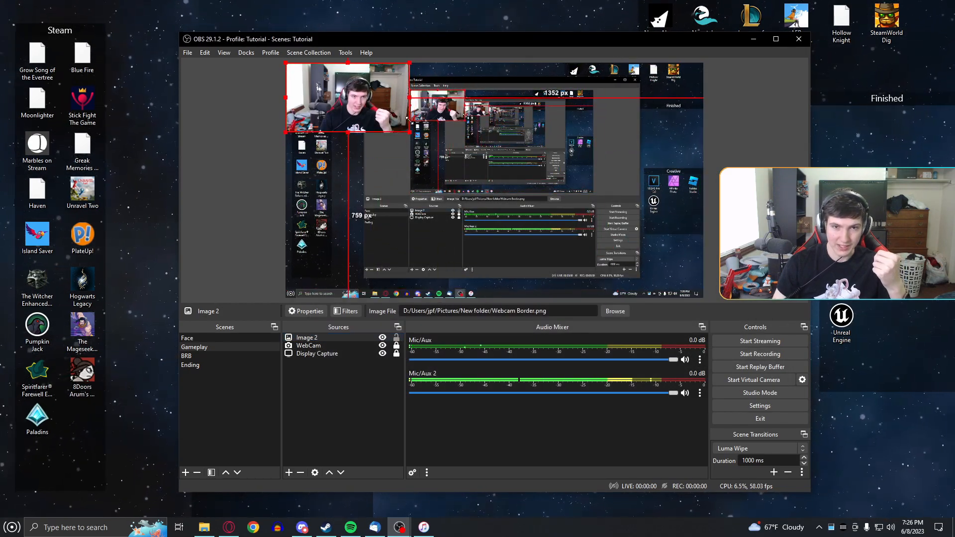
click(350, 390)
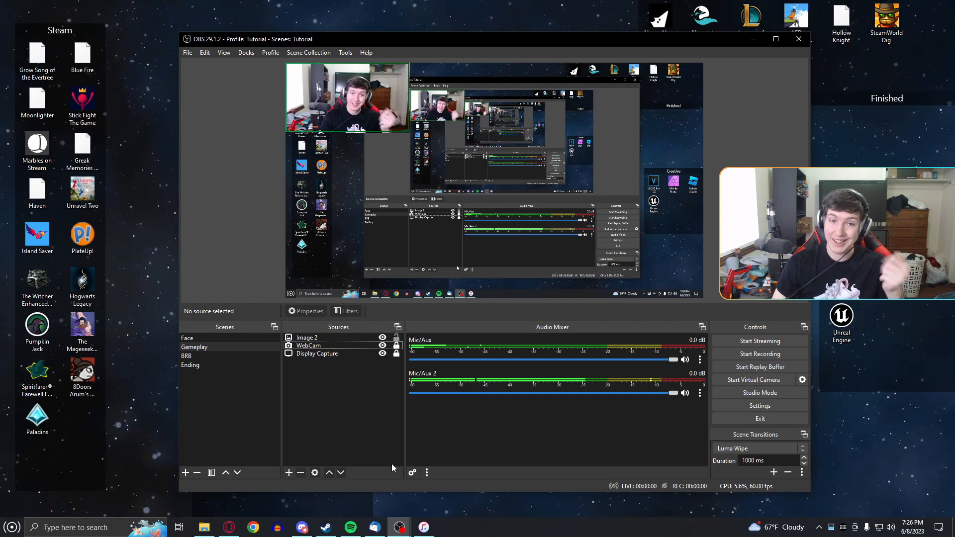
- Remove the WebCam and Image 2 sources from the Gameplay scene
click(324, 348)
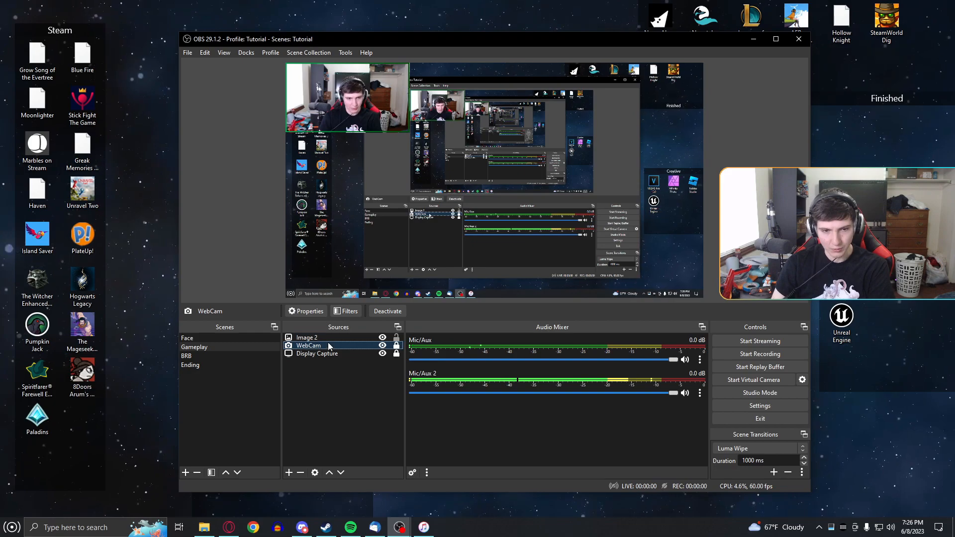
key(Delete)
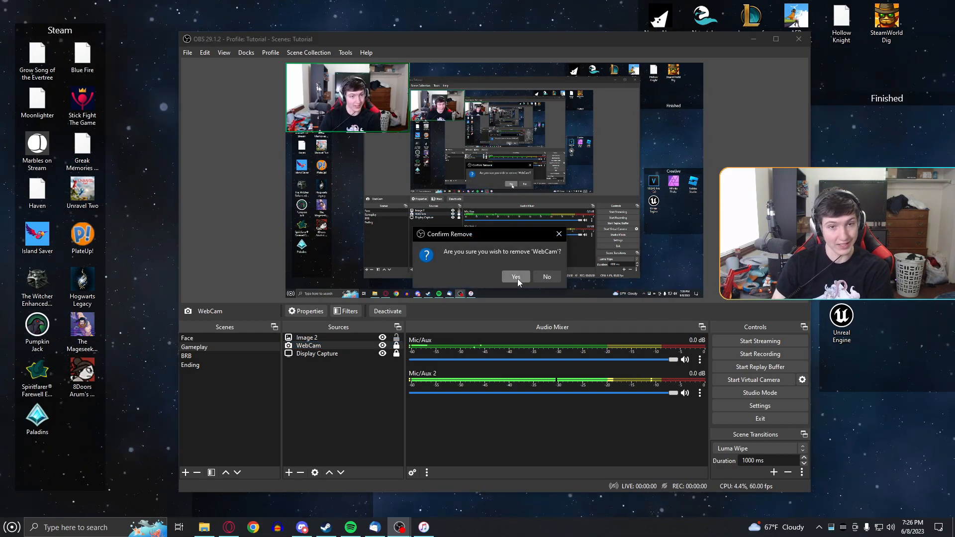
click(515, 276)
click(318, 337)
key(Delete)
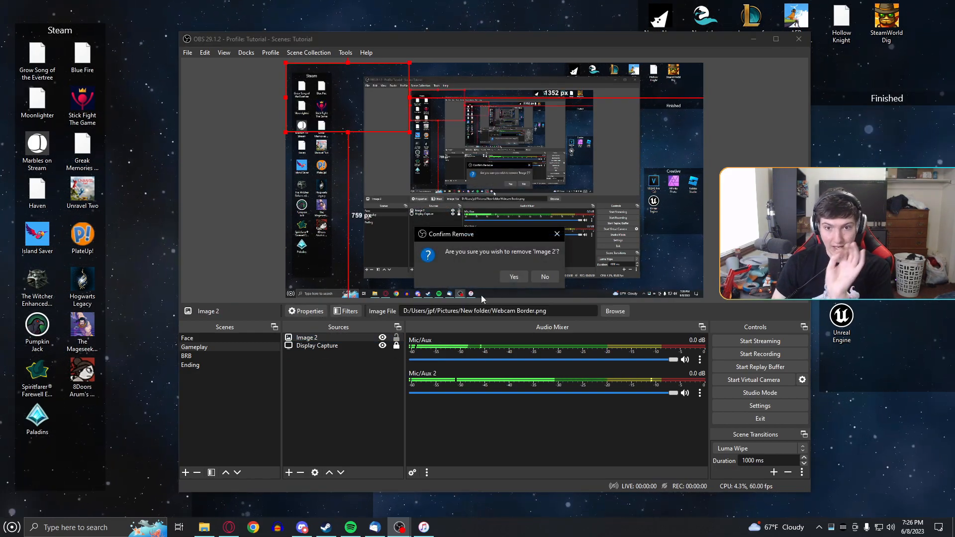
click(510, 279)
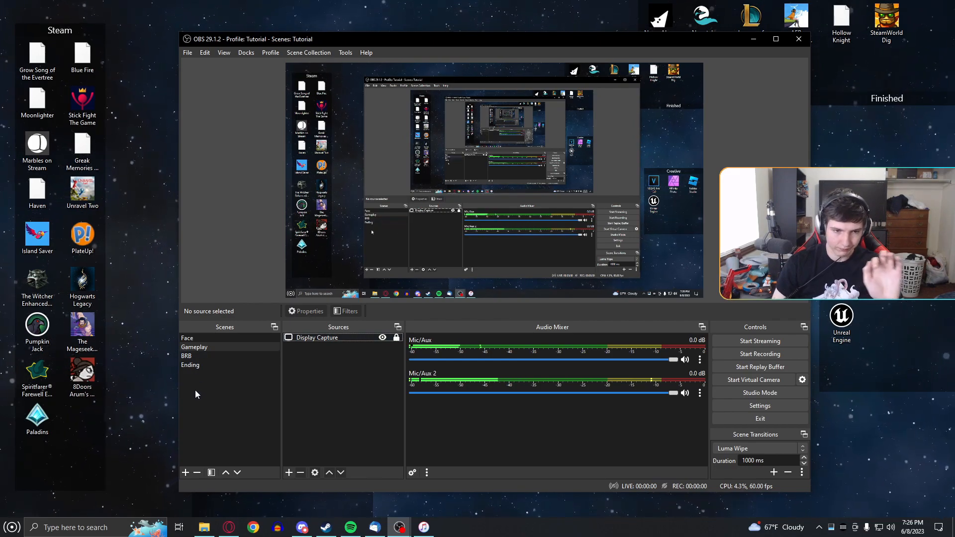
- Add a new scene named "[NS] Webcam"
click(185, 472)
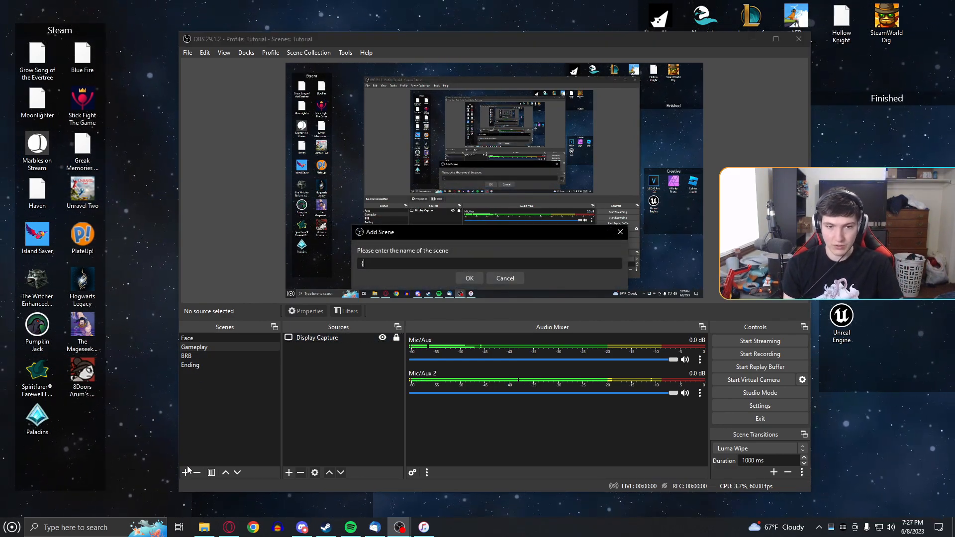
text([)
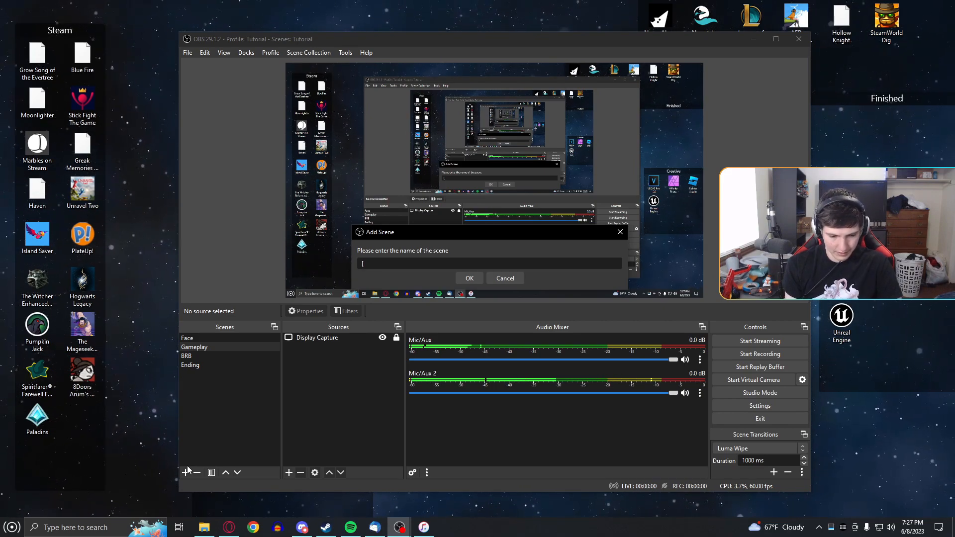
text(N)
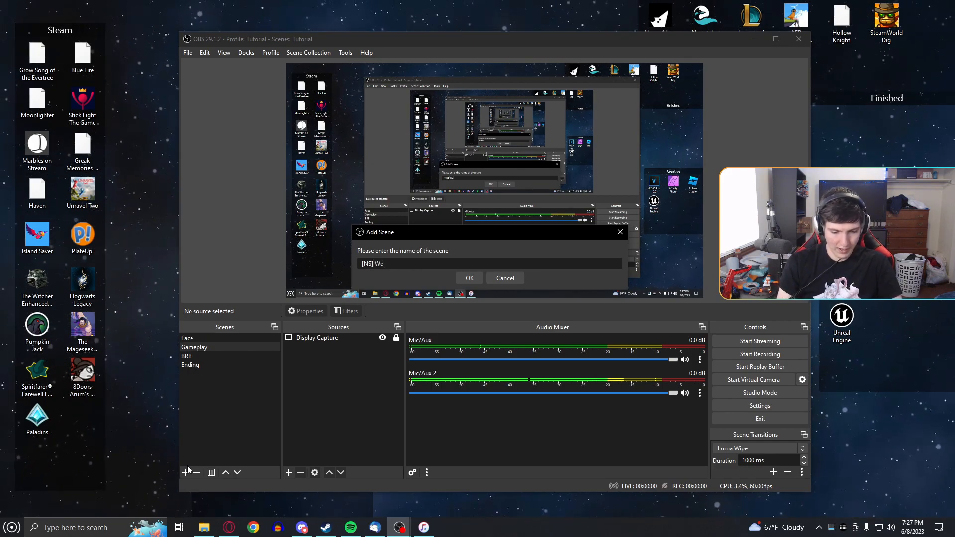
text(m)
key(Return)
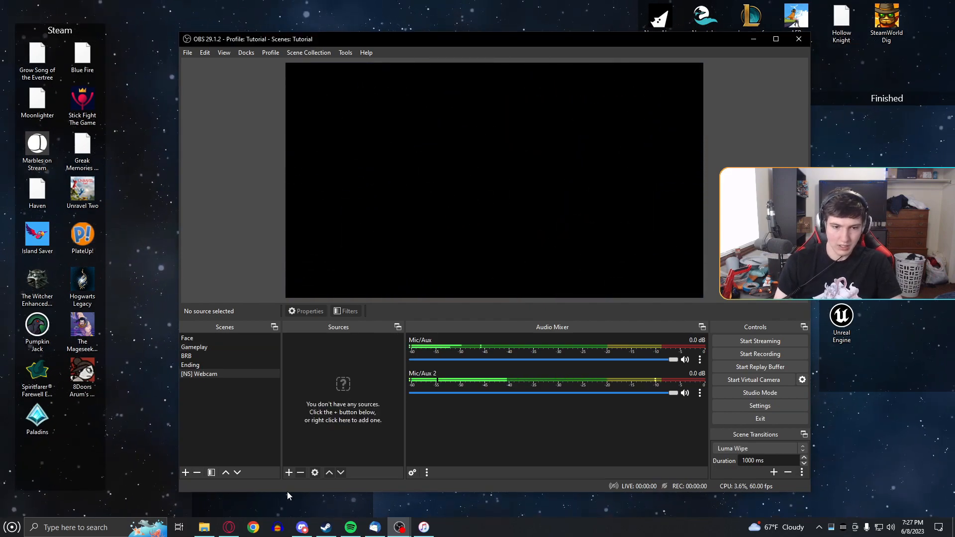
- Add the existing WebCam video capture device as a source in the [NS] Webcam scene
click(289, 473)
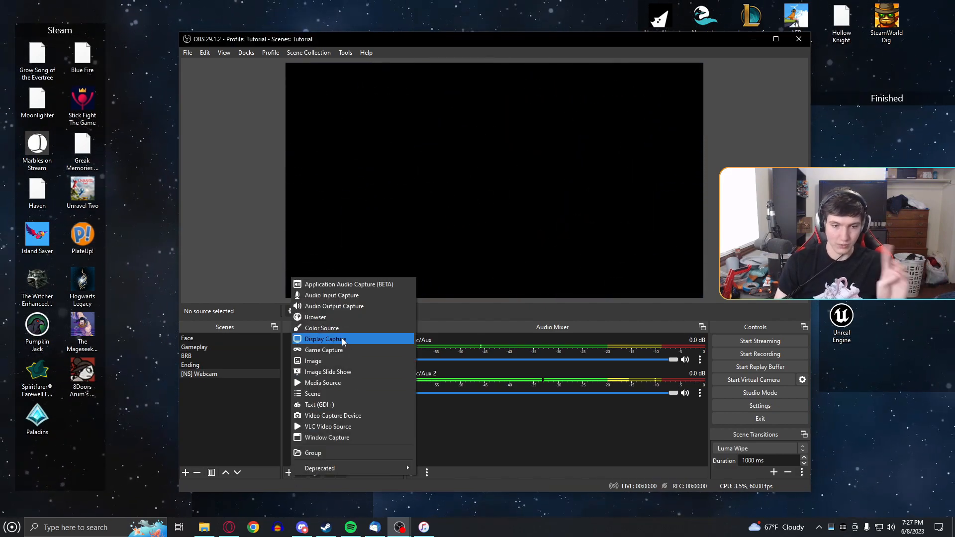
click(338, 411)
click(432, 224)
click(434, 239)
click(515, 330)
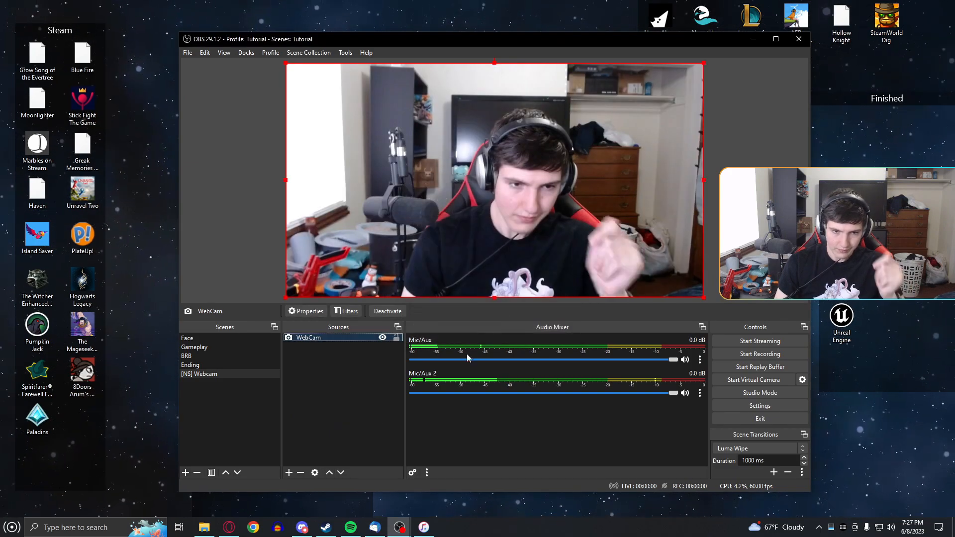
- Add a new image source named Image 2 above the webcam, using Webcam Border.png from the Pictures > New folder directory
right_click(364, 390)
mouse_move(407, 395)
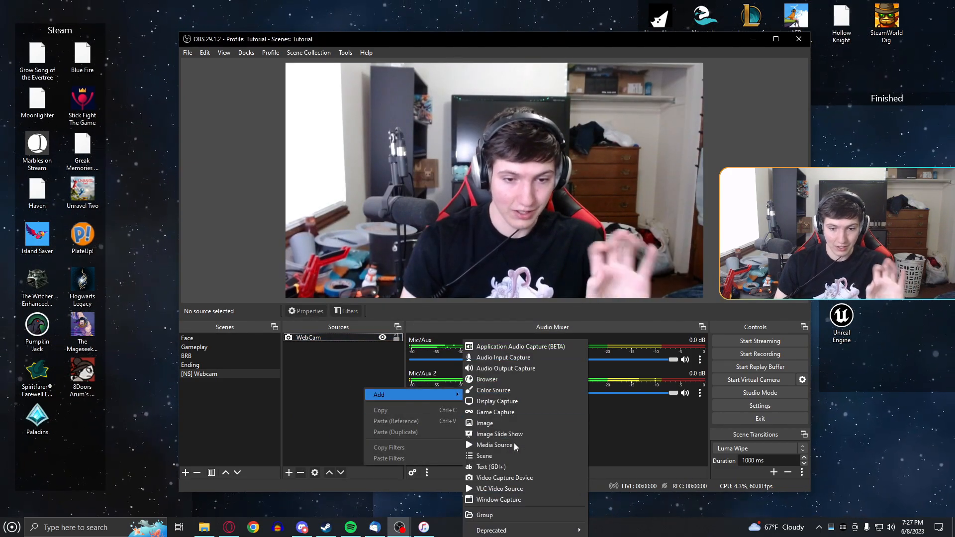
click(494, 423)
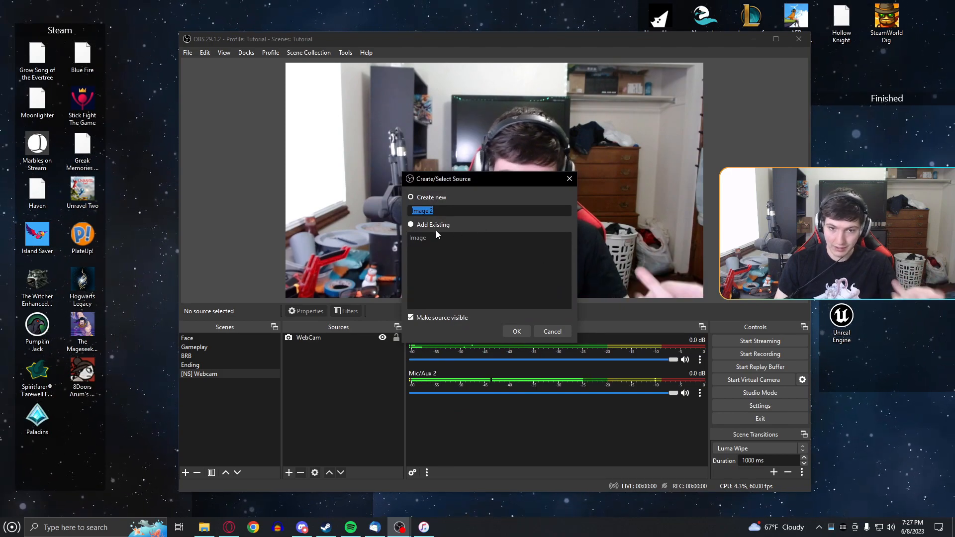
click(517, 331)
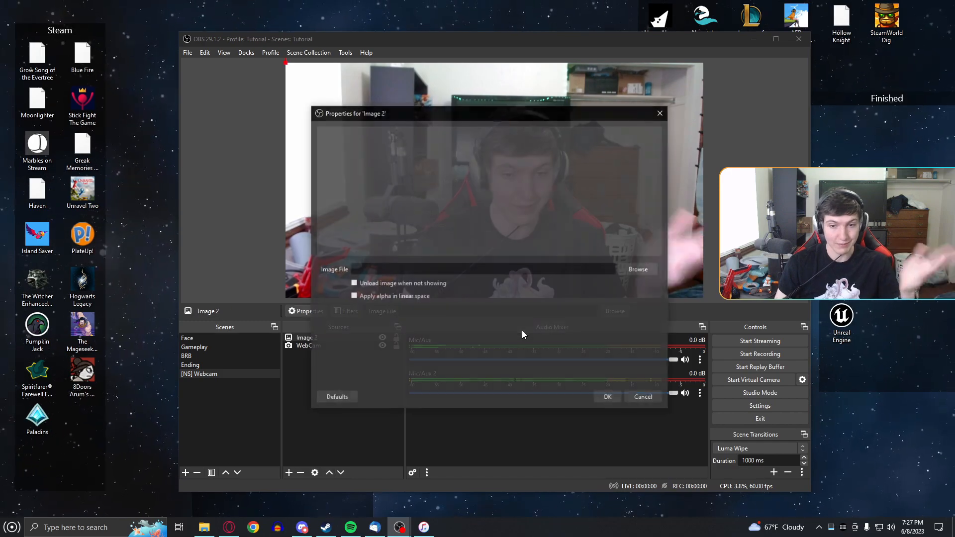
click(639, 269)
click(537, 208)
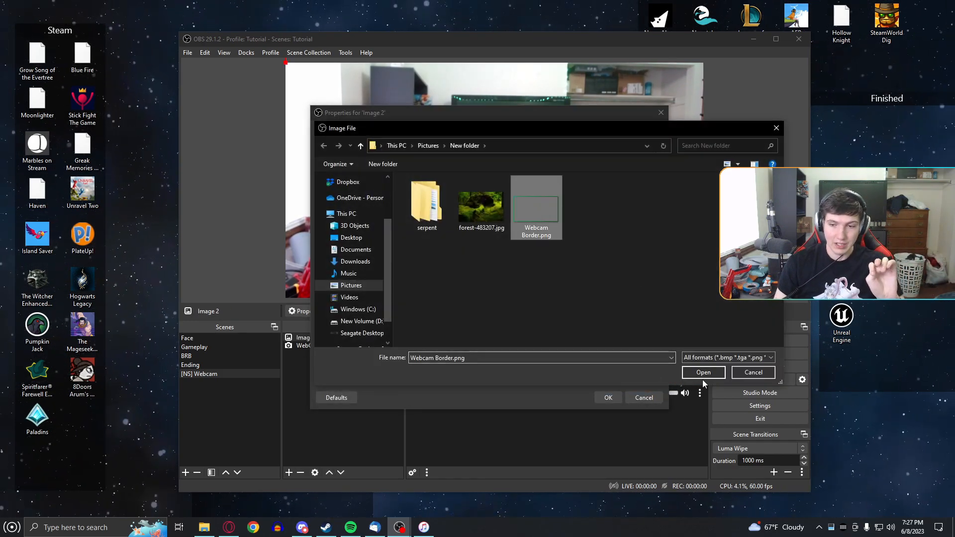
click(701, 376)
click(607, 398)
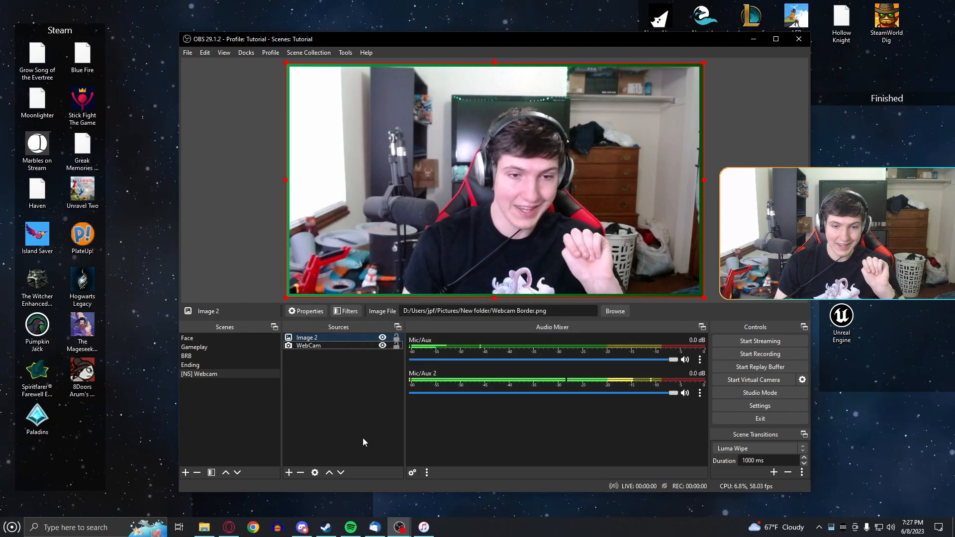
click(363, 438)
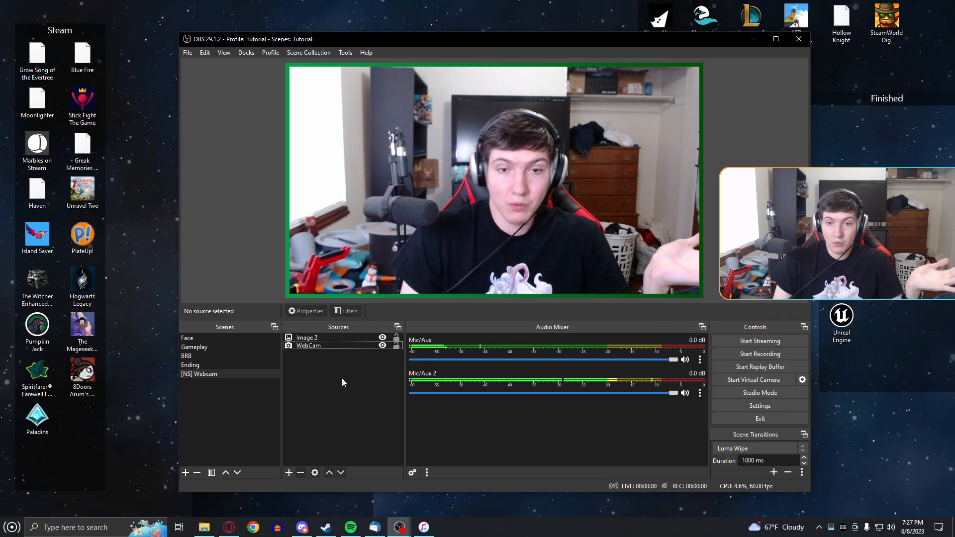
- Add the existing [NS] Webcam scene as a scene source in the Gameplay scene
click(201, 348)
click(289, 472)
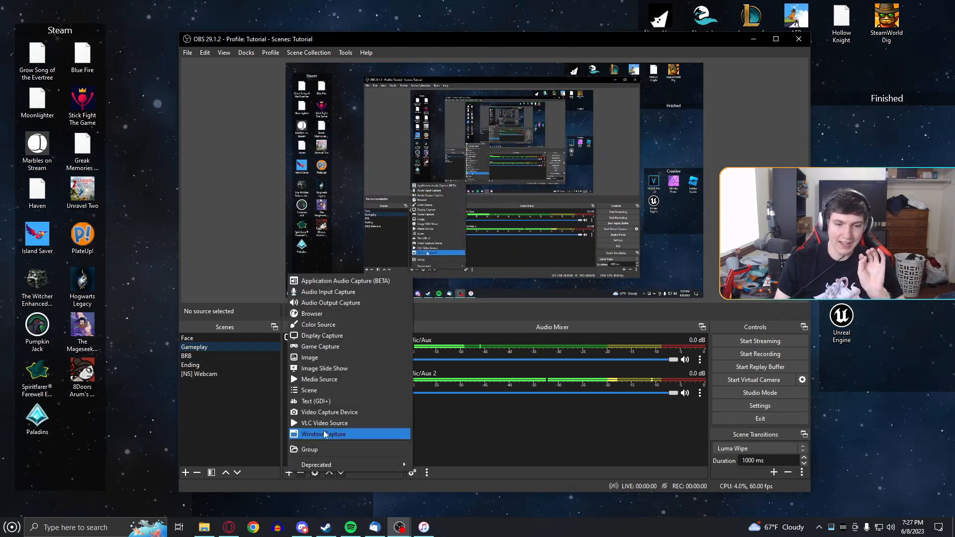
click(317, 395)
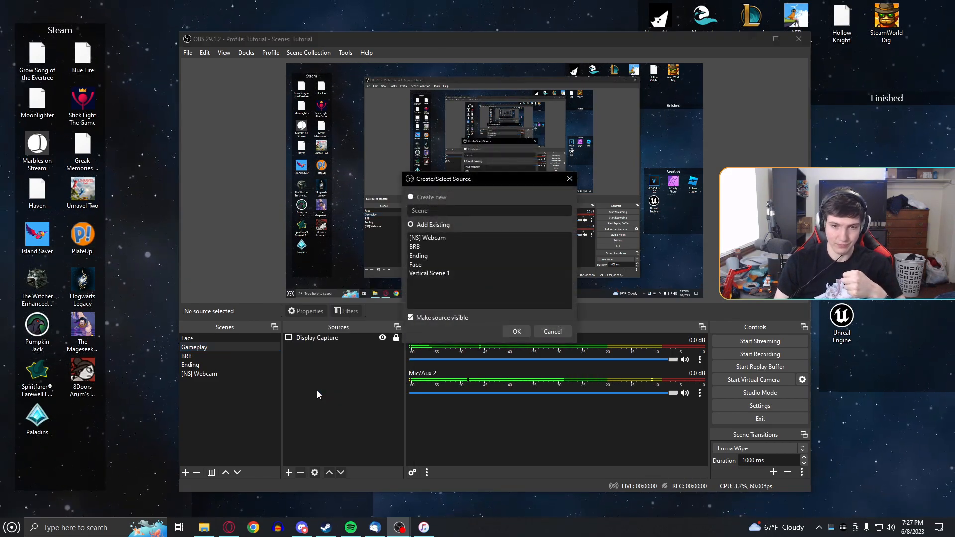
click(442, 241)
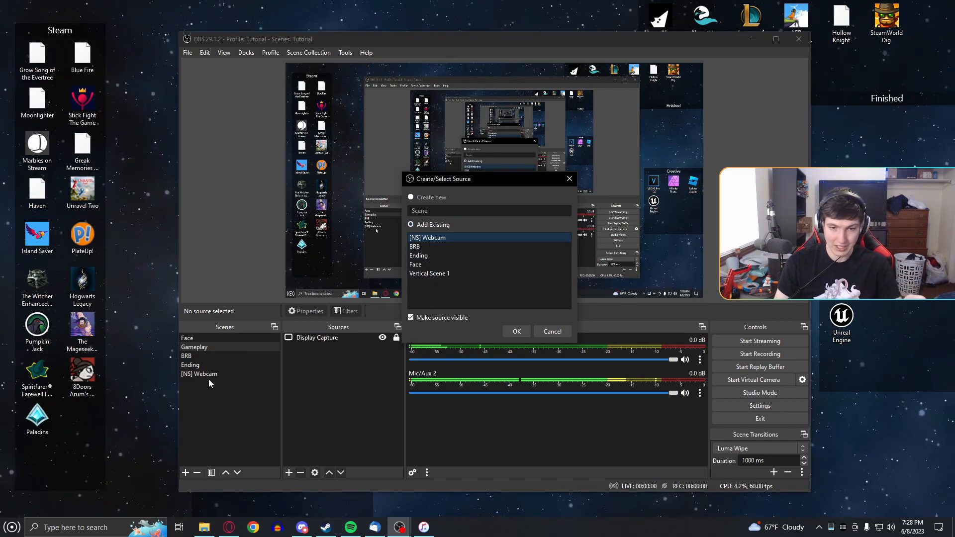
click(526, 332)
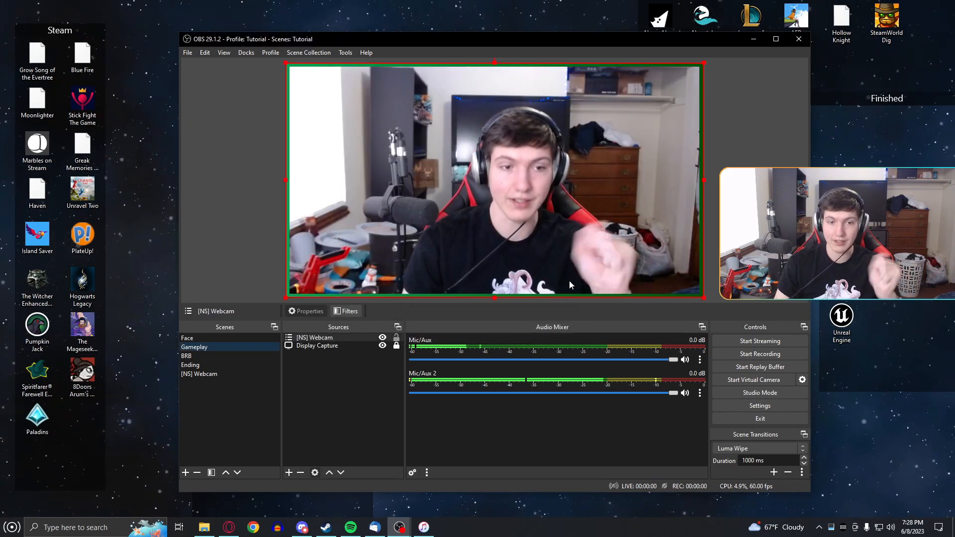
- Scale the nested [NS] Webcam source down to a small overlay in the upper-left corner of the Gameplay canvas
drag(703, 297, 348, 140)
click(529, 252)
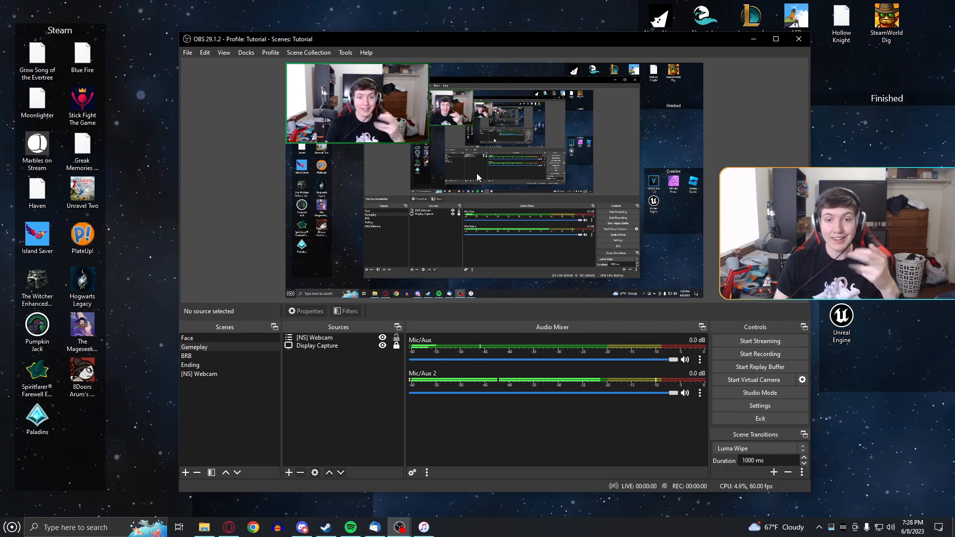
click(415, 130)
drag(428, 143, 354, 103)
click(670, 193)
click(249, 169)
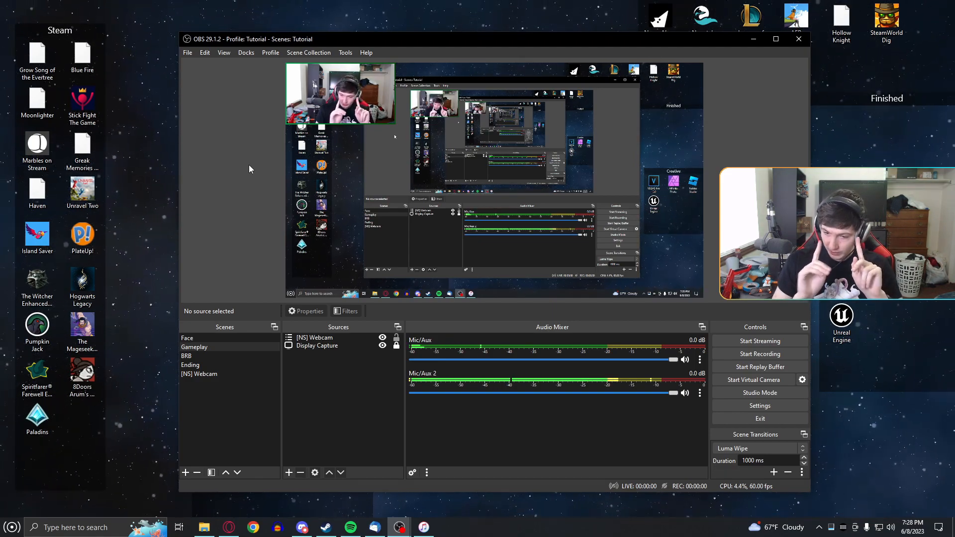
- Switch to Affinity Photo and create a new 1920 × 1080 px document with the FHD 1080p settings
double_click(887, 271)
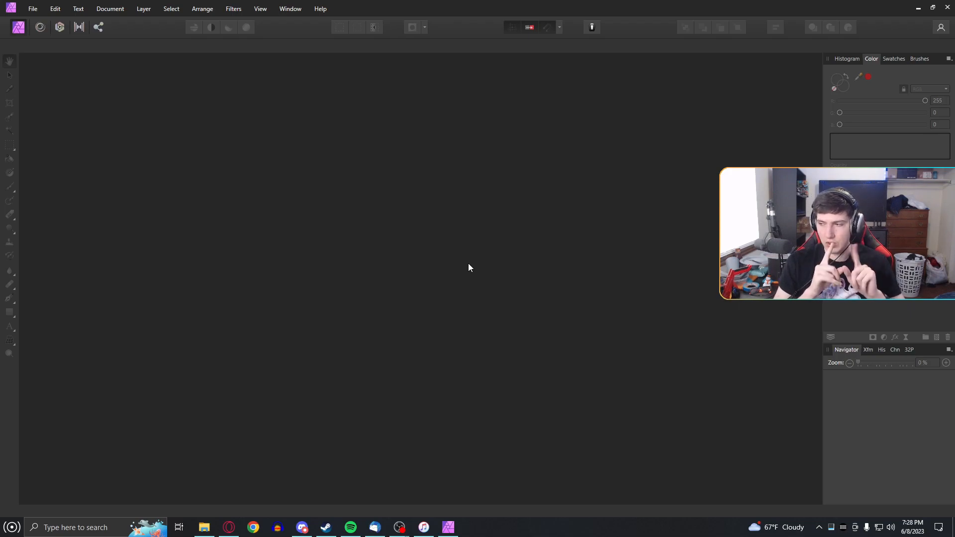
click(33, 9)
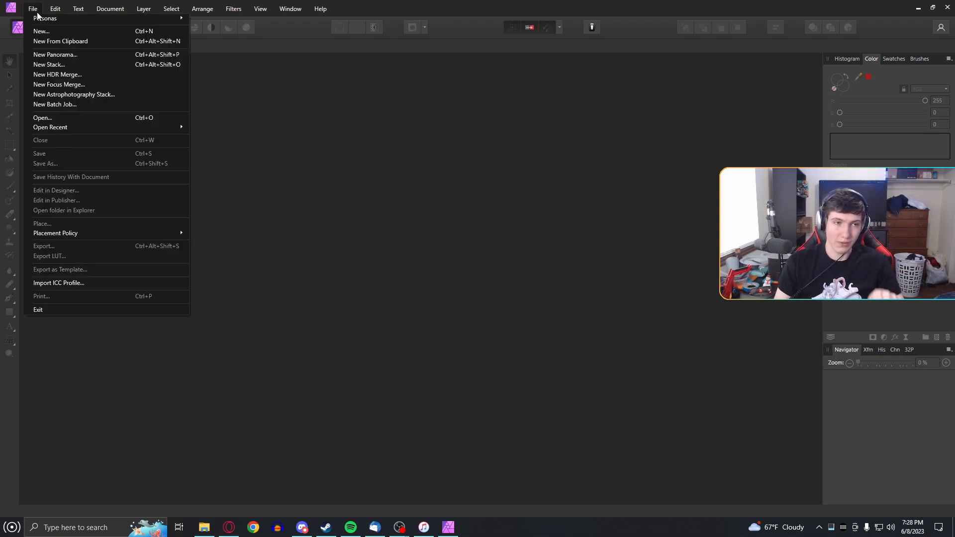
click(47, 31)
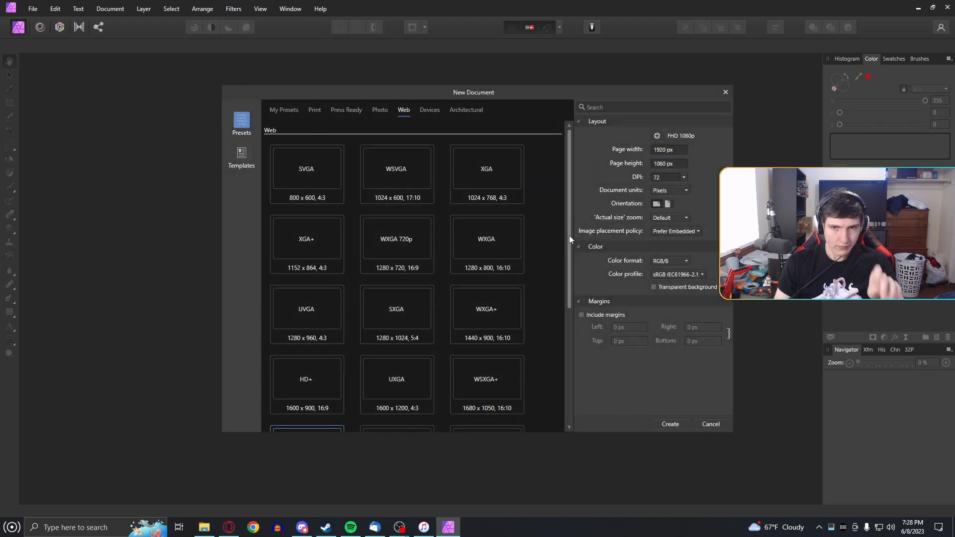
click(670, 424)
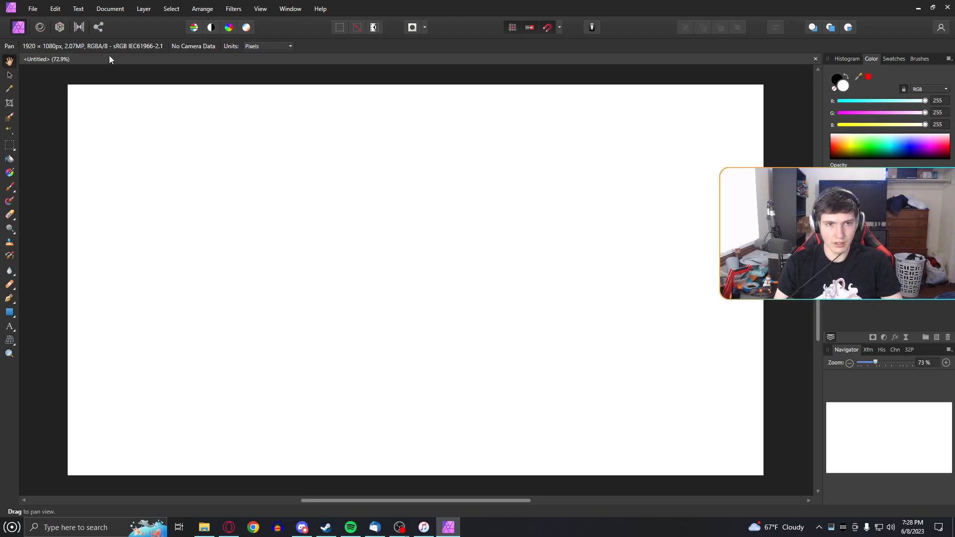
- Make the document background transparent and paste the copied webcam picture into it
click(121, 13)
click(135, 110)
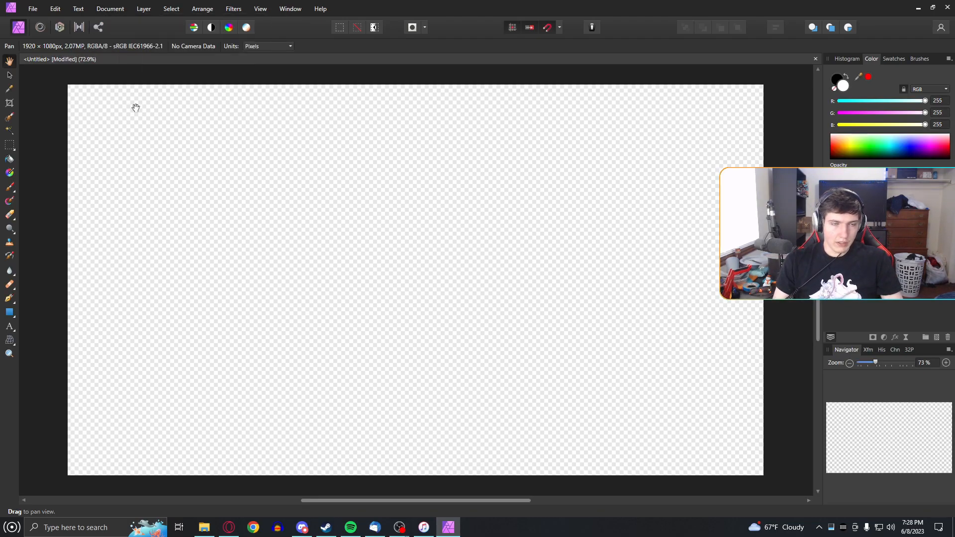
key(ctrl+v)
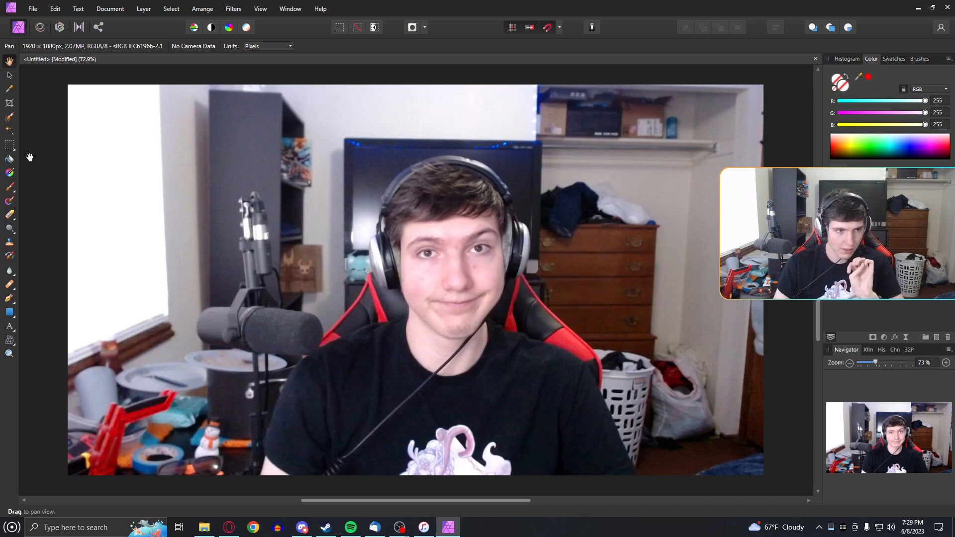
- Draw a large ellipse over the webcam picture with the Ellipse tool and narrow its width
click(9, 313)
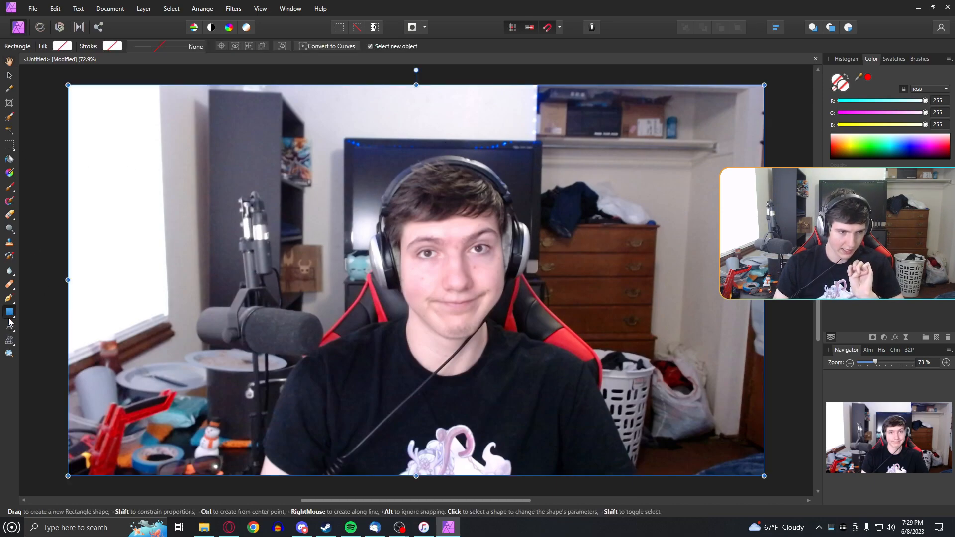
click(14, 316)
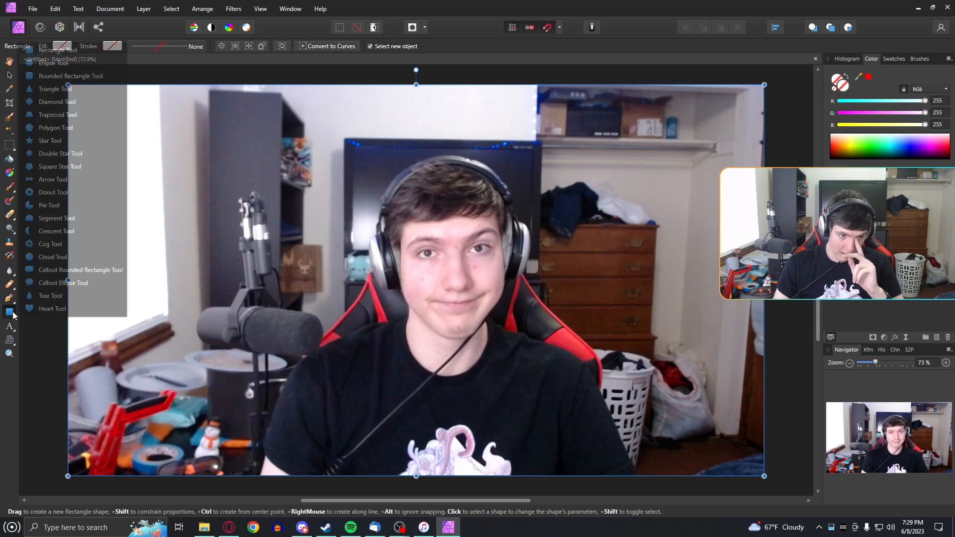
click(62, 65)
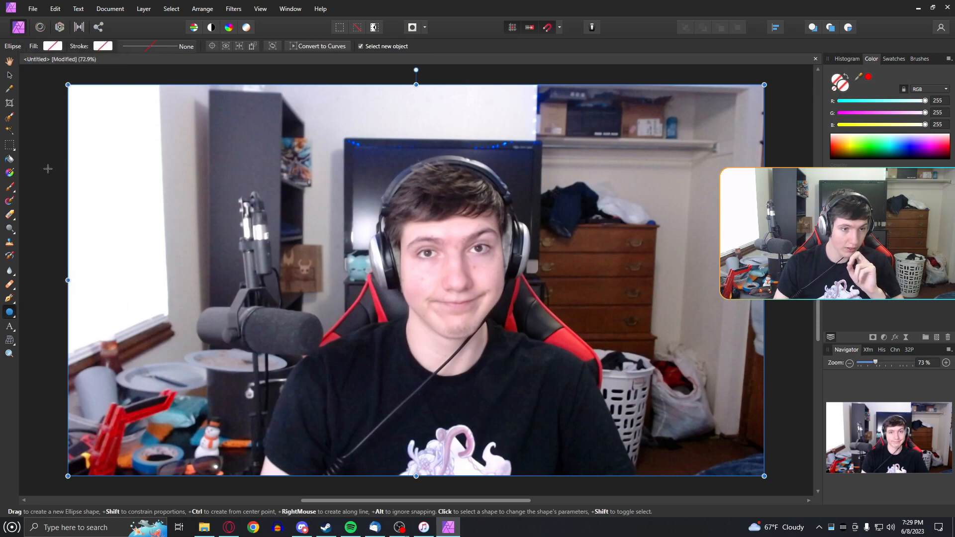
drag(40, 89, 645, 466)
mouse_move(50, 308)
mouse_down()
mouse_move(482, 308)
mouse_move(372, 309)
mouse_up()
drag(488, 278, 437, 269)
- Move the ellipse over the left part of the webcam picture and stretch it vertically beyond the page edges
click(508, 265)
key(v)
drag(508, 268, 175, 277)
drag(161, 99, 161, 70)
drag(160, 492, 161, 500)
mouse_move(169, 250)
mouse_down()
mouse_move(178, 230)
mouse_move(179, 240)
mouse_up()
click(52, 459)
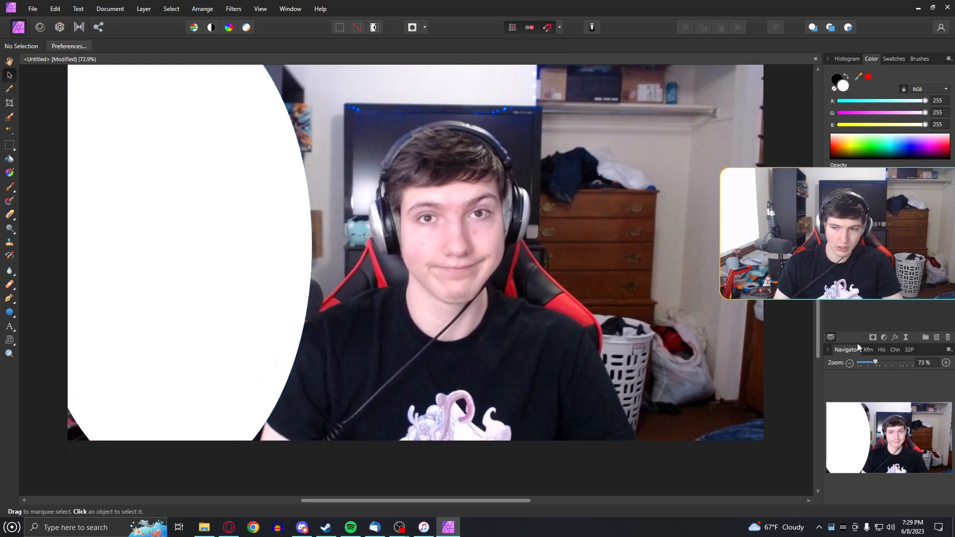
- Move the ellipse slightly to the right over the webcam picture, deselect it and hide the picture layer
drag(819, 340, 818, 320)
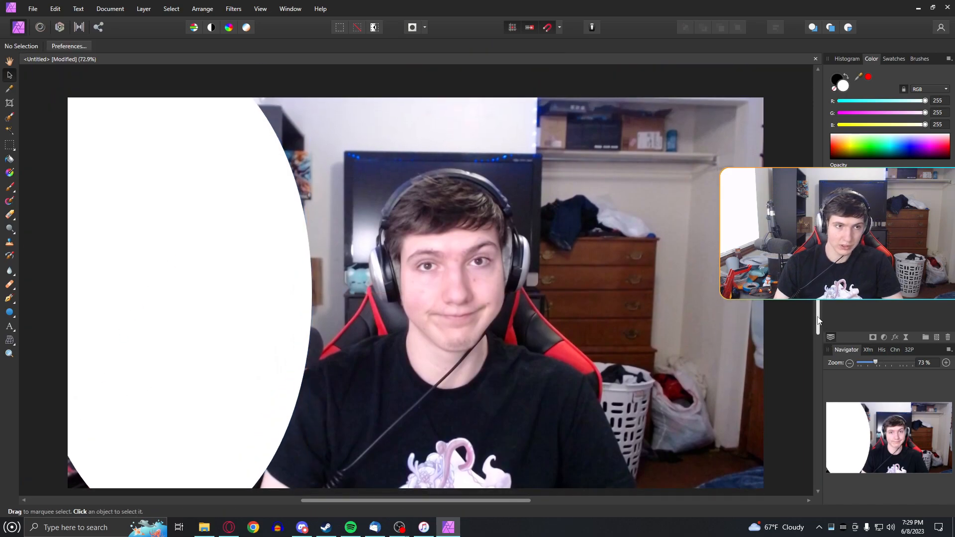
mouse_move(189, 296)
mouse_down()
mouse_move(198, 307)
mouse_move(225, 301)
mouse_move(194, 301)
mouse_move(189, 323)
mouse_move(195, 294)
mouse_up()
click(23, 455)
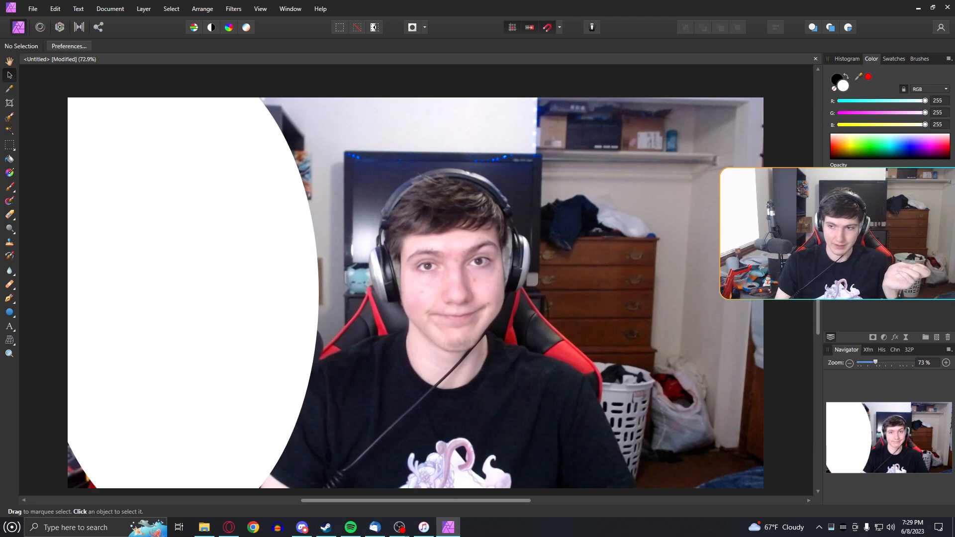
click(947, 234)
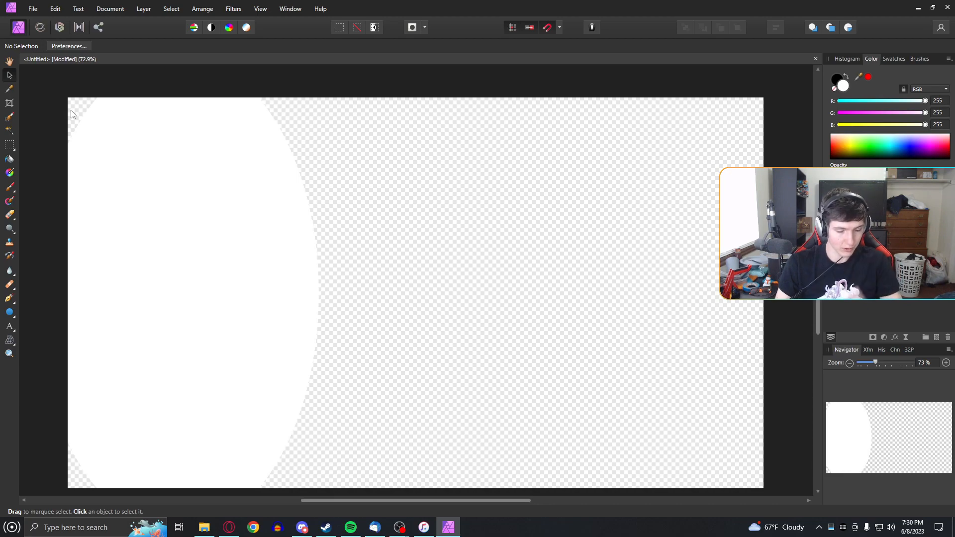
- Add an empty pixel layer, try flood-selecting the page's upper-left corner on it, and clear the selection
click(10, 130)
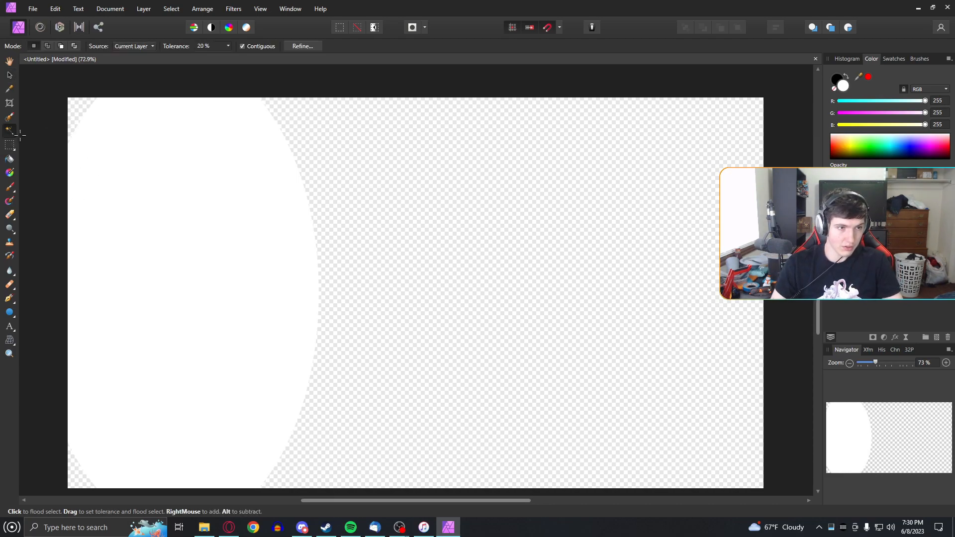
click(936, 338)
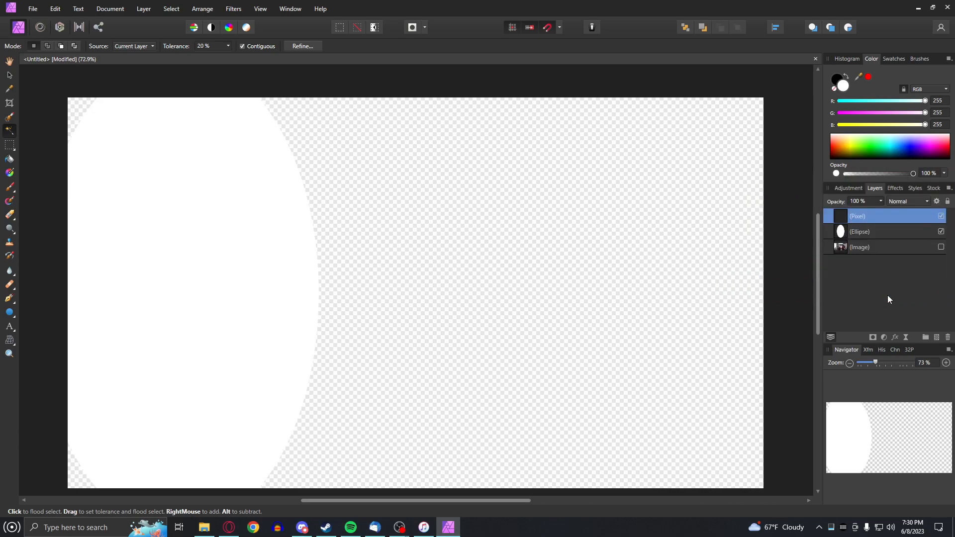
click(73, 110)
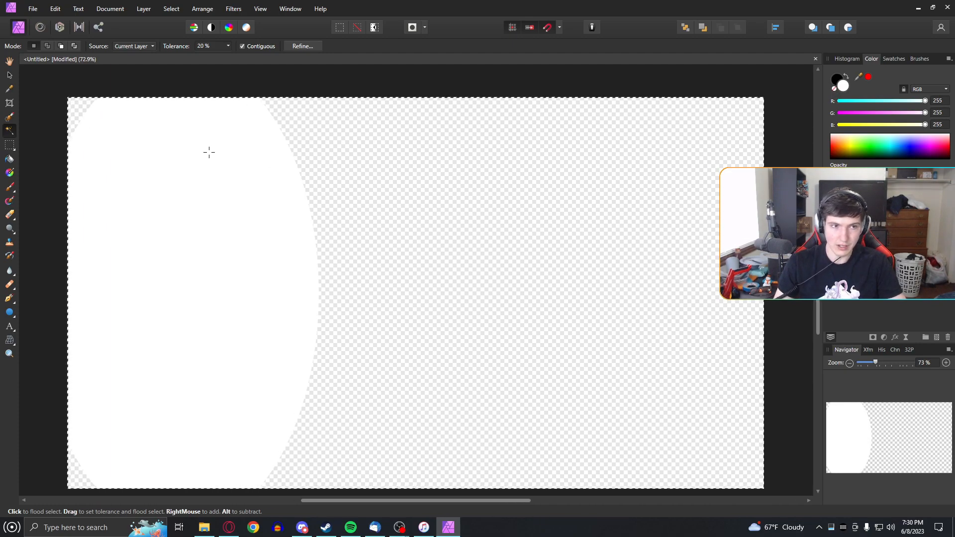
key(ctrl+d)
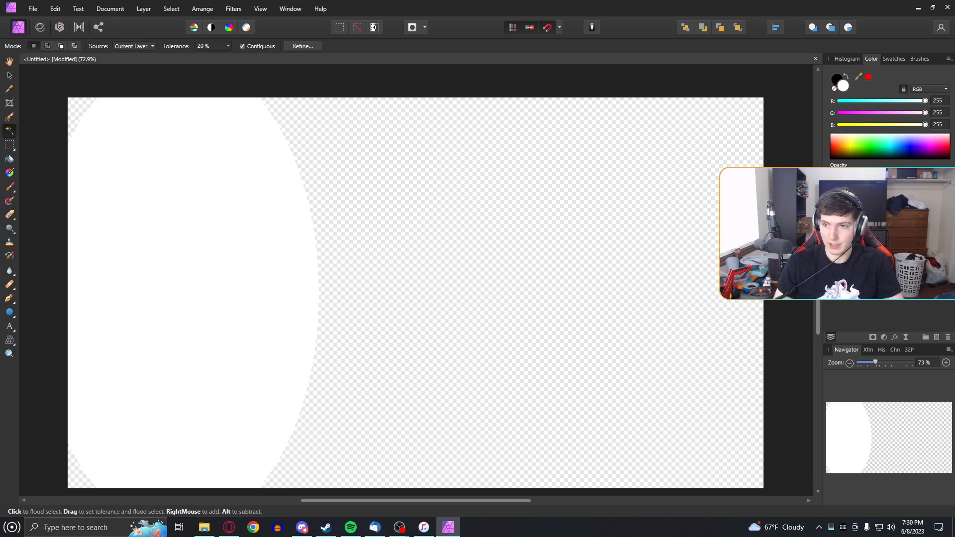
- Rasterize the ellipse layer, flood-select the transparent upper-left page corner beside it and activate the empty pixel layer
right_click(878, 222)
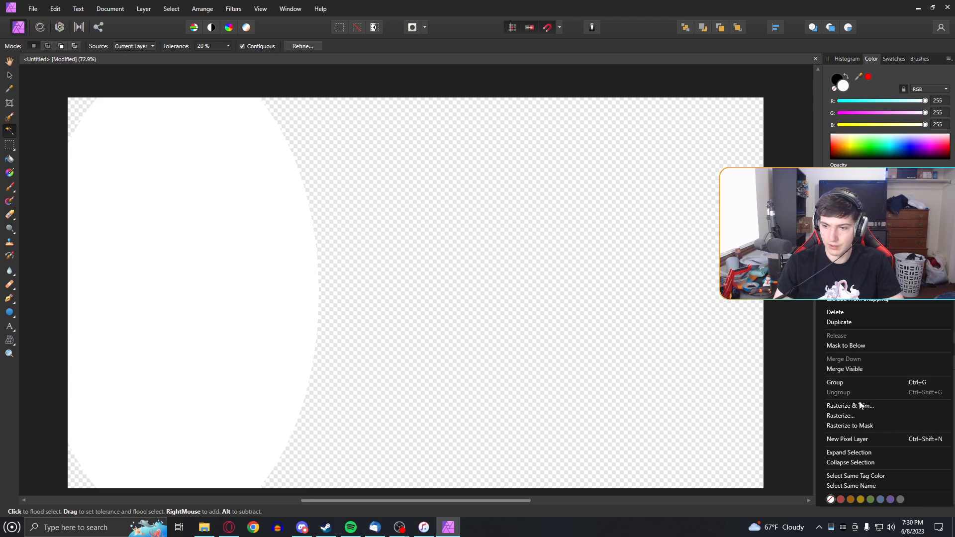
click(861, 417)
click(74, 114)
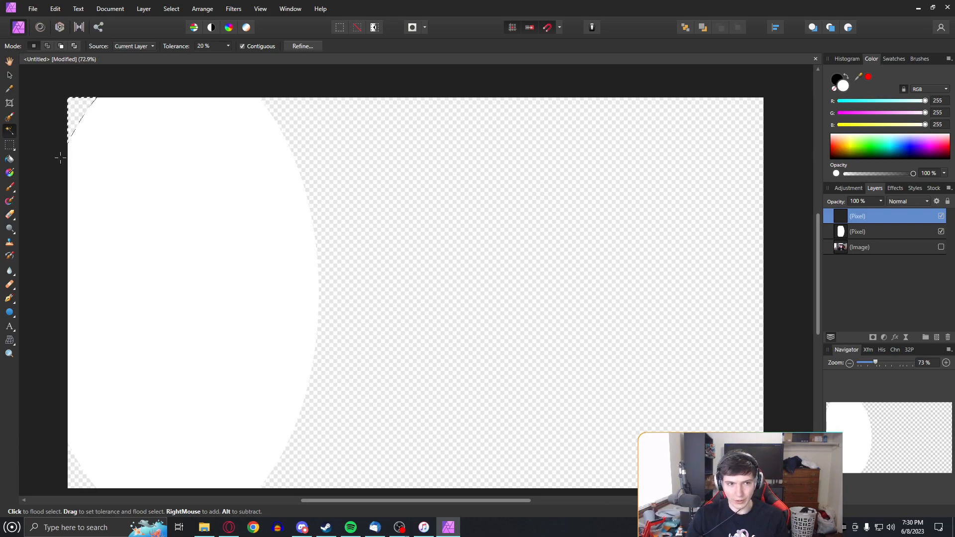
click(904, 234)
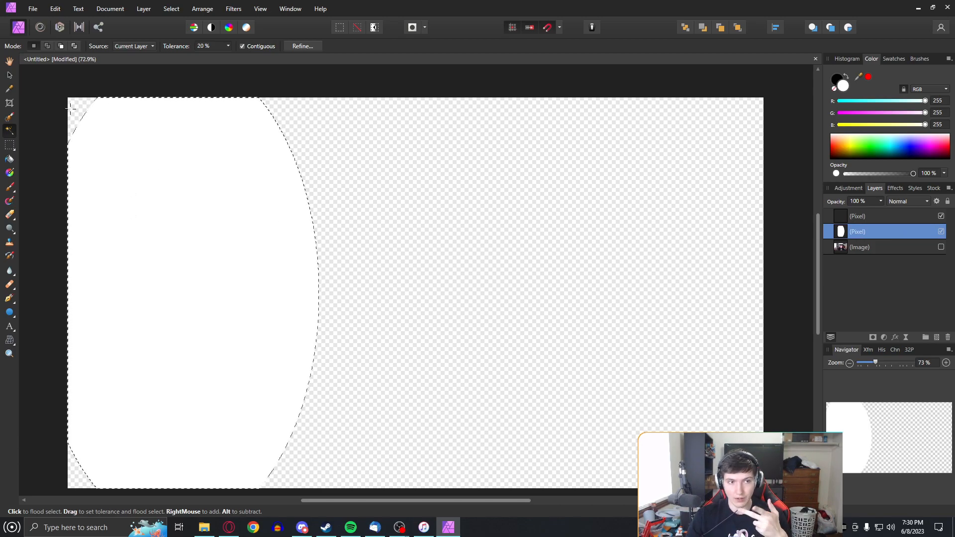
click(888, 217)
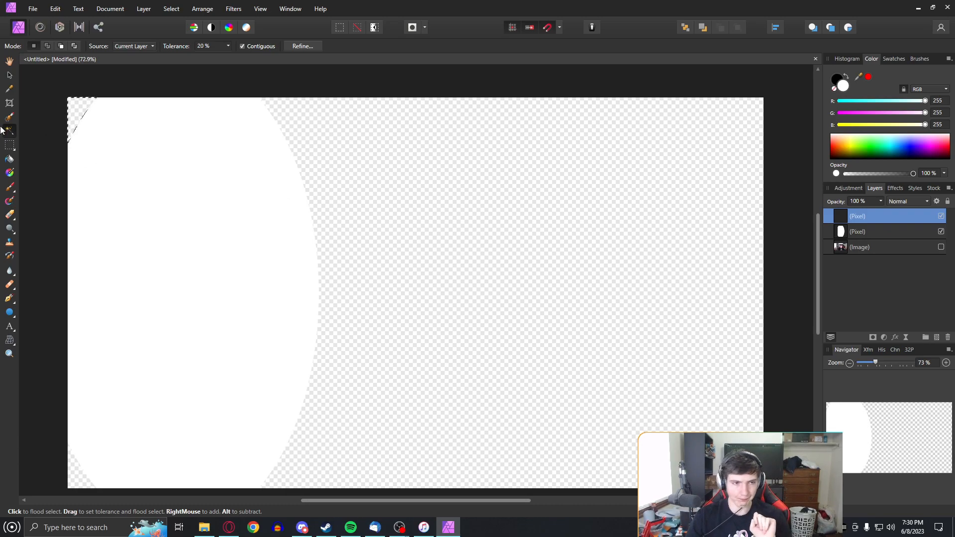
- Fill the selected upper-left corner with pure green, RGB 0, 255, 0, on the empty pixel layer
click(10, 160)
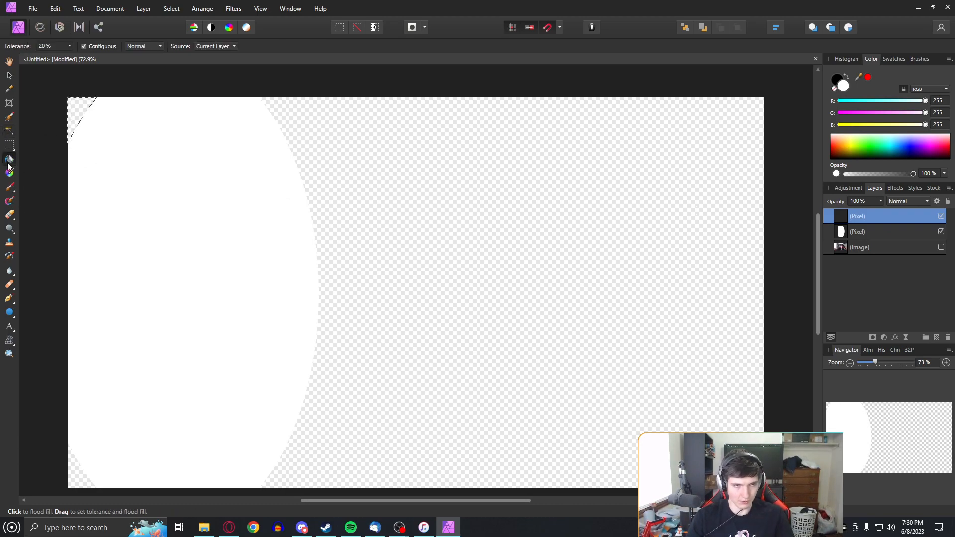
click(873, 145)
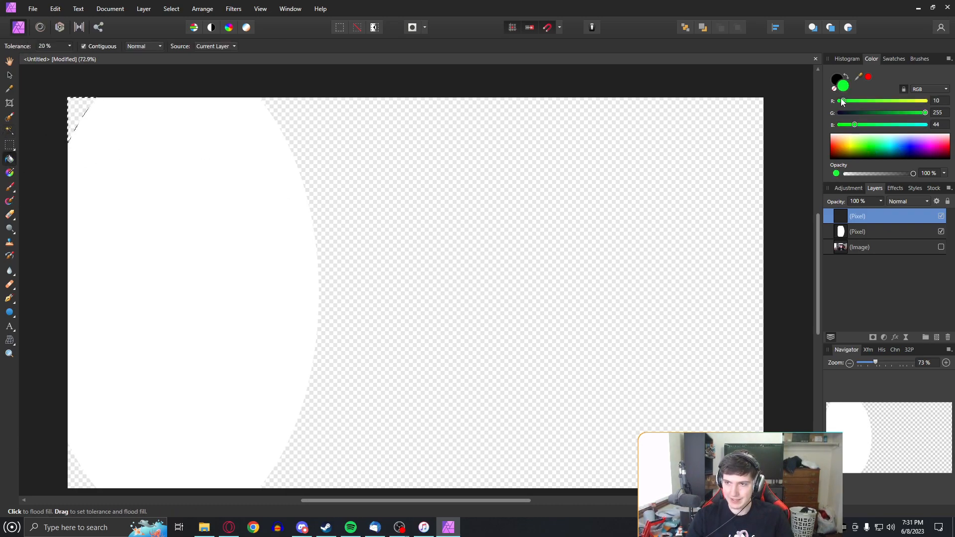
drag(854, 125, 839, 125)
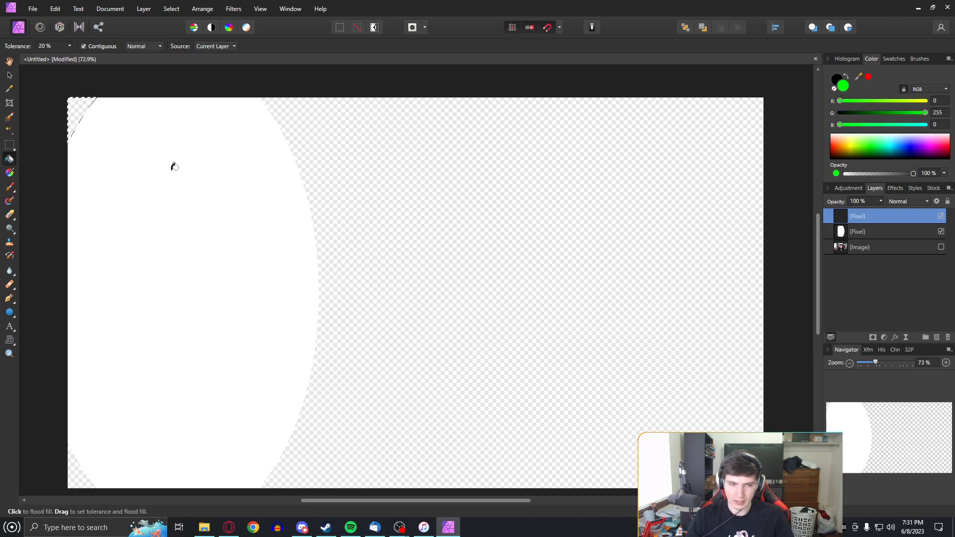
click(78, 104)
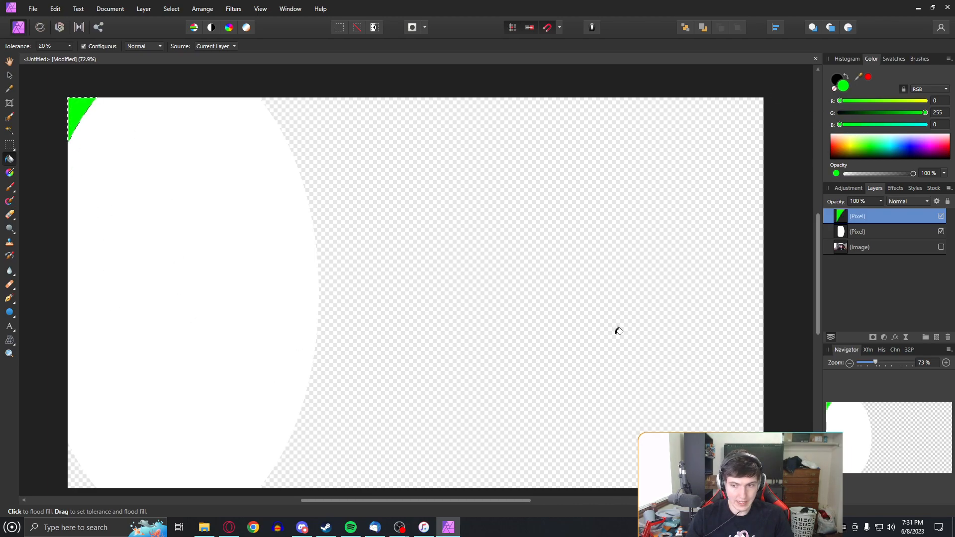
- Flood-select the lower-left page corner on the rasterized ellipse layer and try to fill it on the green layer
click(866, 233)
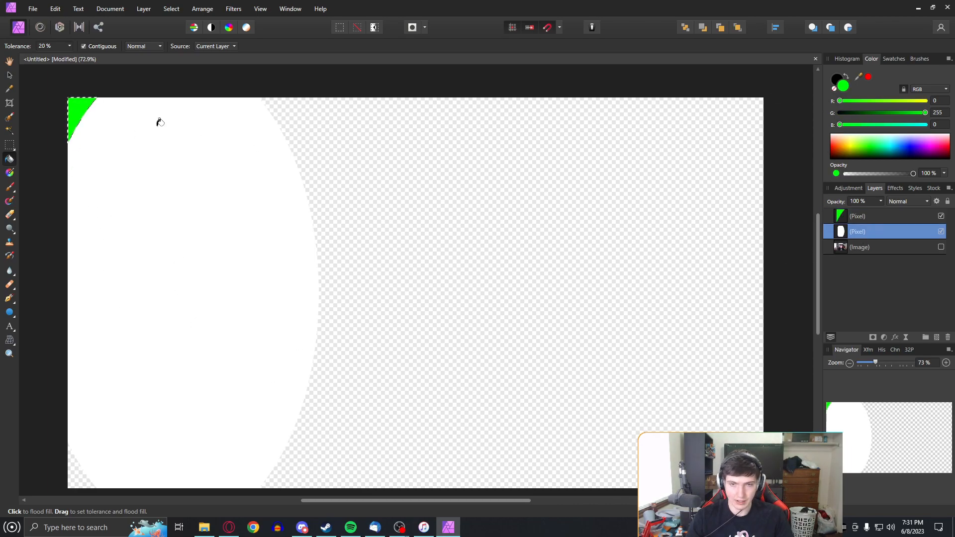
click(12, 129)
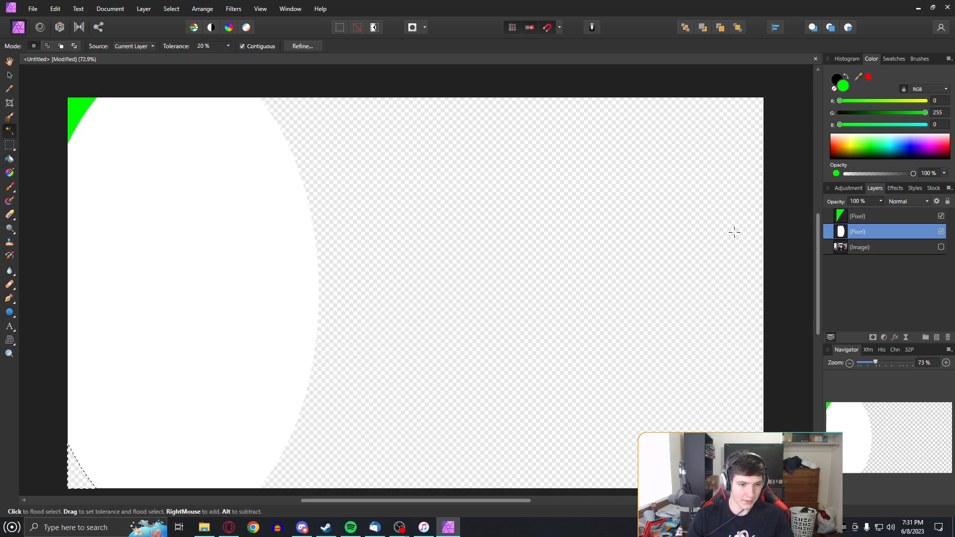
click(884, 215)
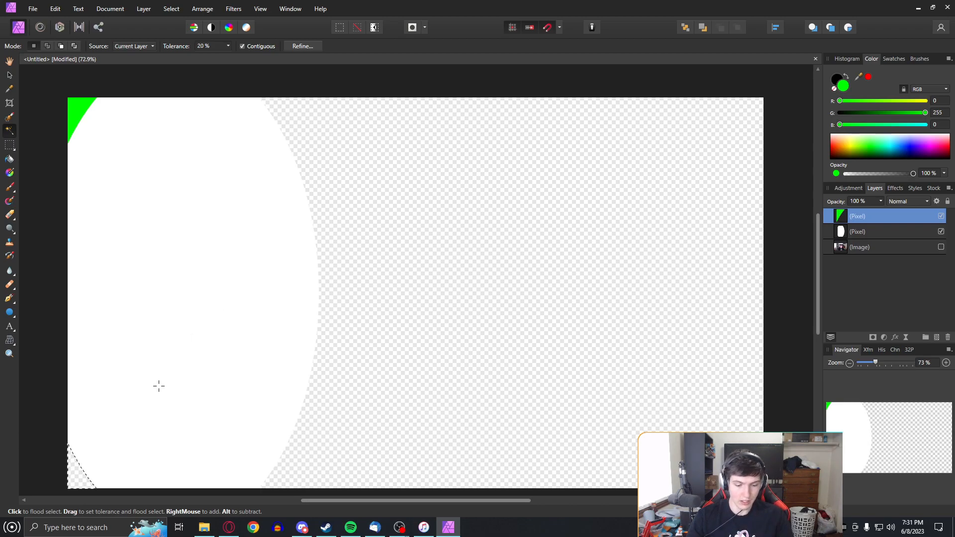
key(g)
key(g)
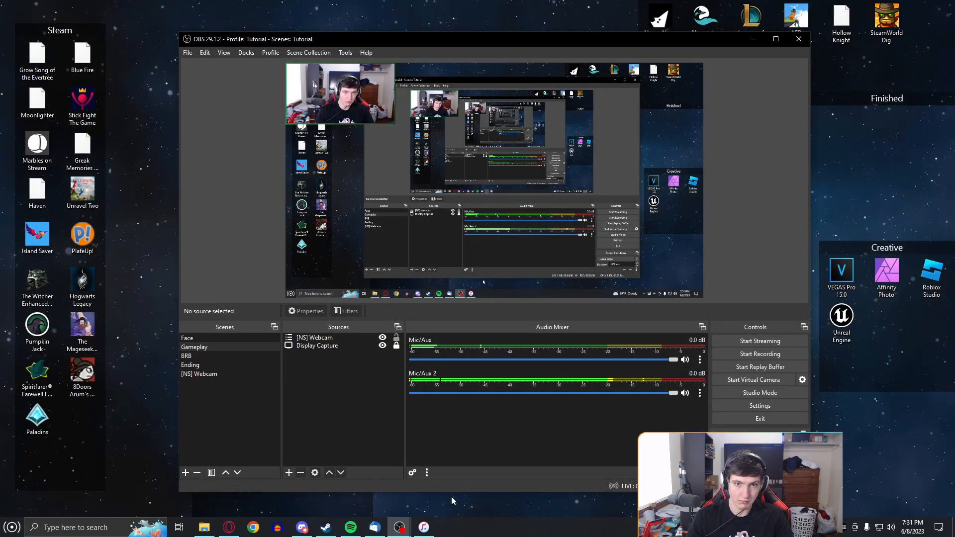
- Reopen Affinity Photo and create a new 1920 × 1080 px document with a transparent background
double_click(887, 271)
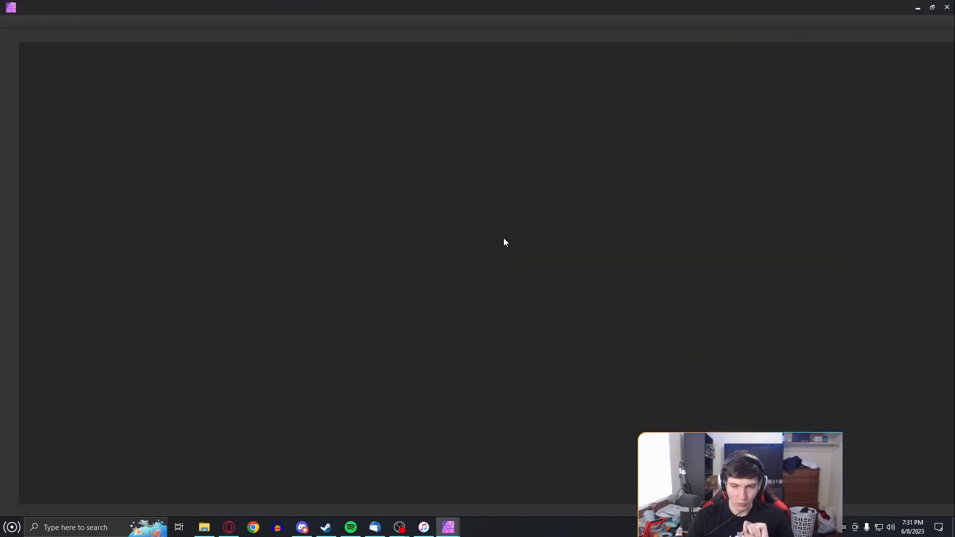
click(32, 8)
click(45, 19)
click(670, 423)
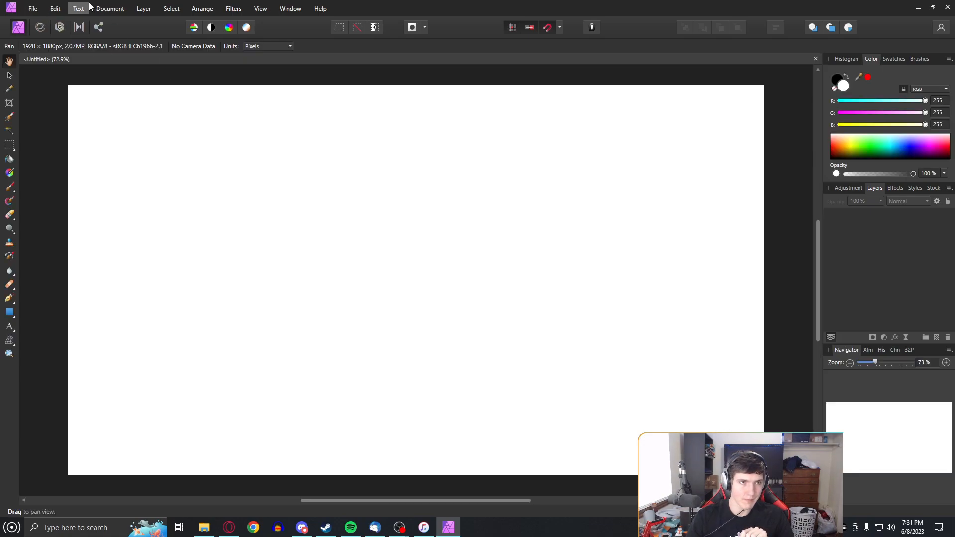
click(110, 8)
click(132, 114)
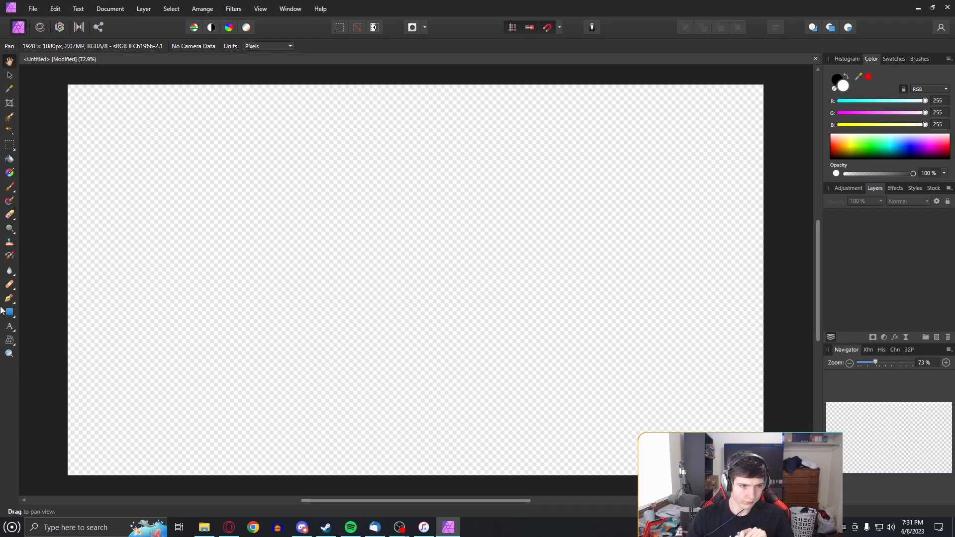
- Draw a tall, narrow ellipse with the Ellipse tool over the left part of the page, spanning its full height
click(12, 317)
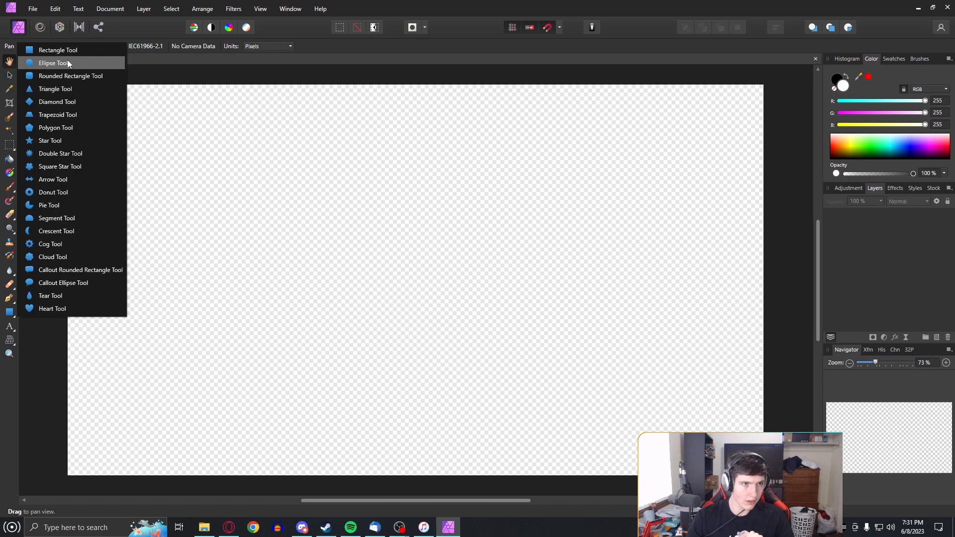
click(47, 62)
drag(80, 75, 295, 519)
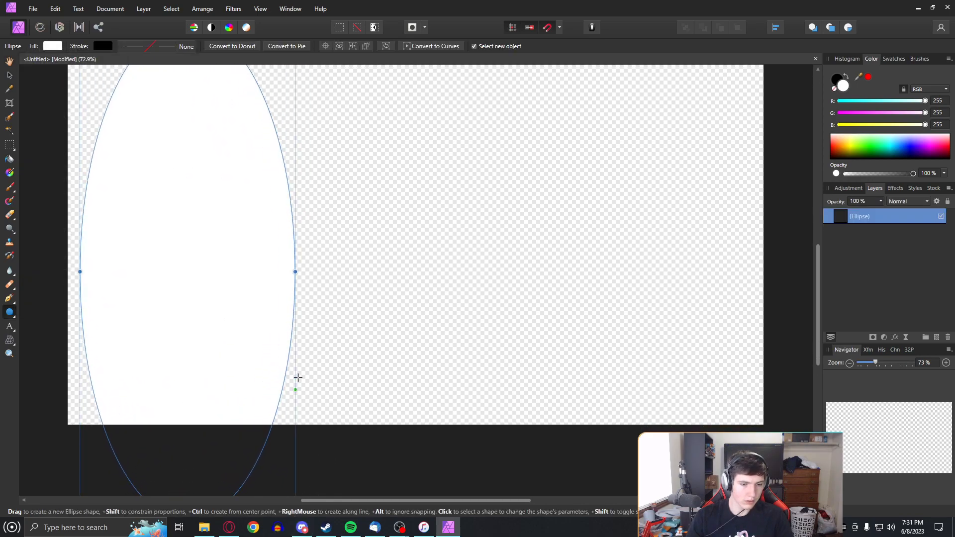
drag(817, 298, 817, 254)
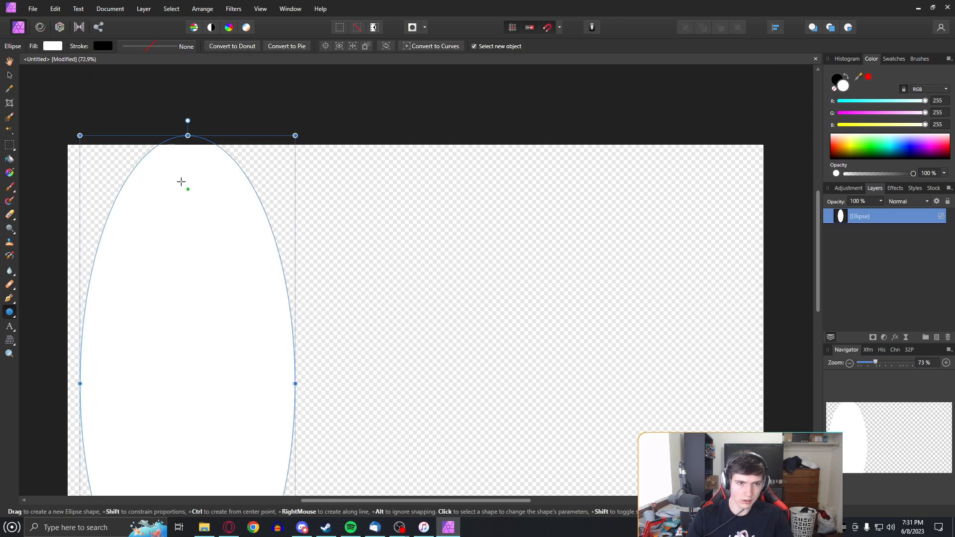
drag(190, 137, 188, 90)
drag(201, 295, 201, 276)
key(ctrl+z)
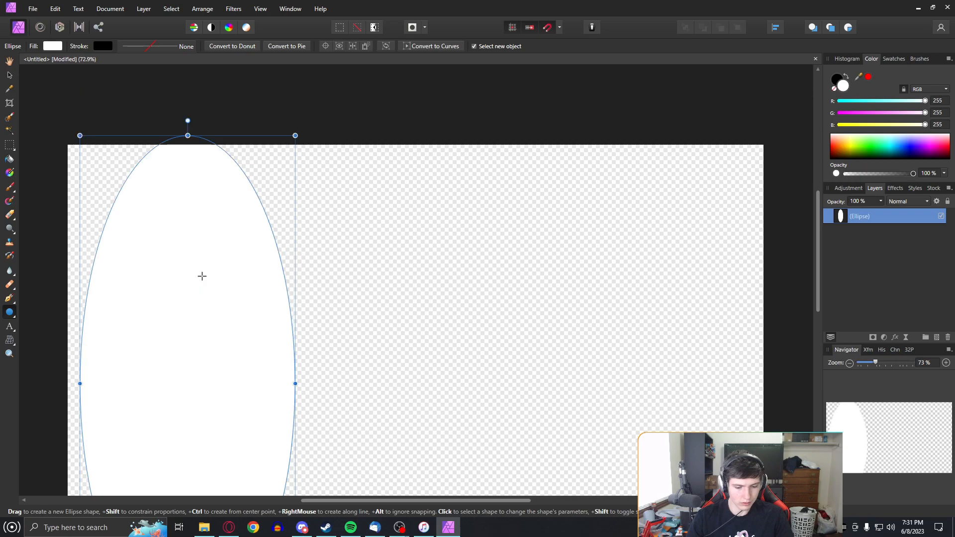
- Move the ellipse up past the page's top edge and widen it so it overhangs the left page edge
key(v)
drag(196, 362, 194, 323)
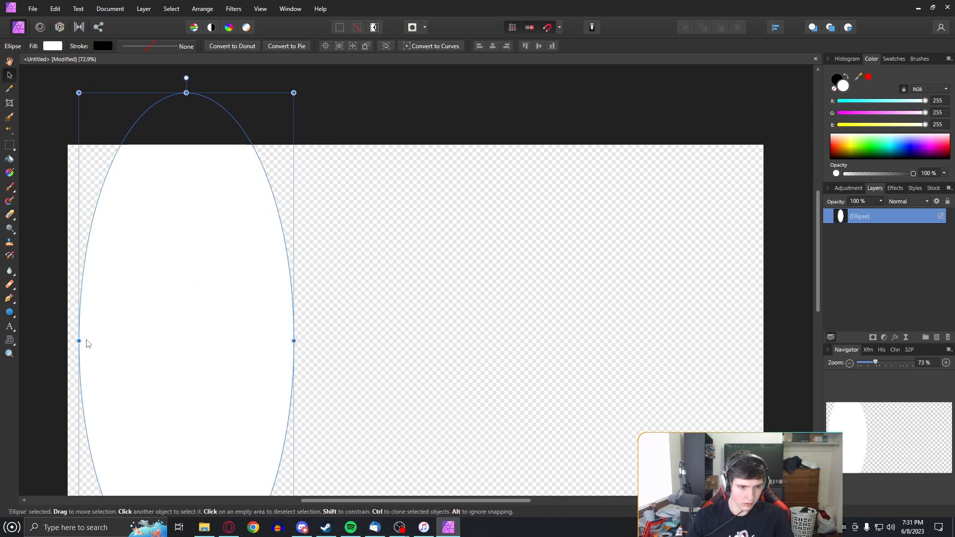
drag(75, 341, 32, 342)
drag(166, 94, 167, 122)
drag(167, 280, 274, 245)
drag(148, 320, 26, 320)
drag(196, 291, 221, 311)
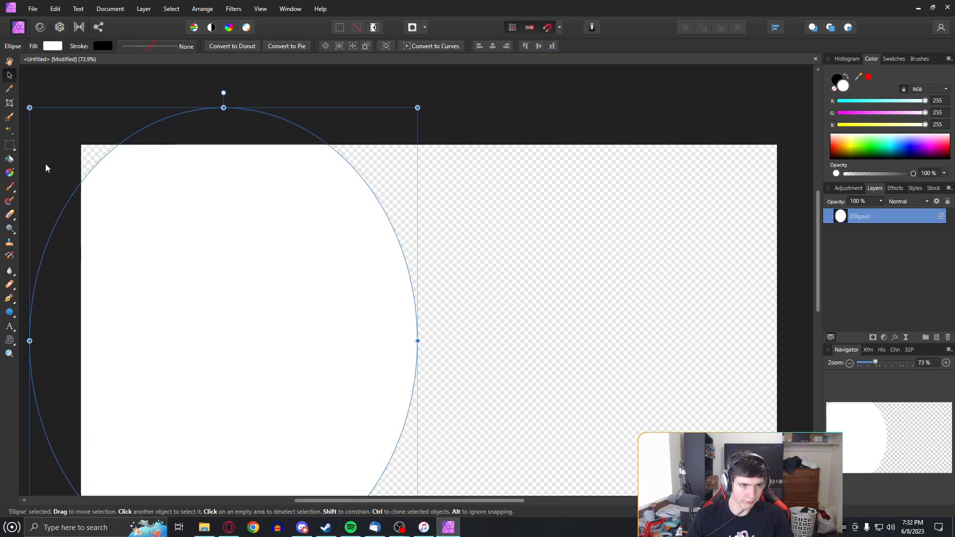
- Rasterize the ellipse layer and add an empty pixel layer above it
right_click(878, 217)
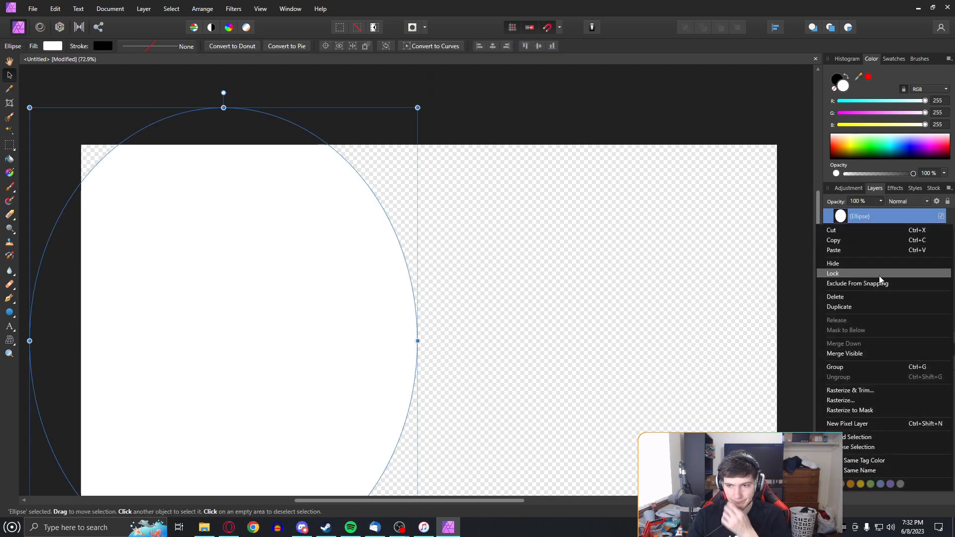
click(854, 400)
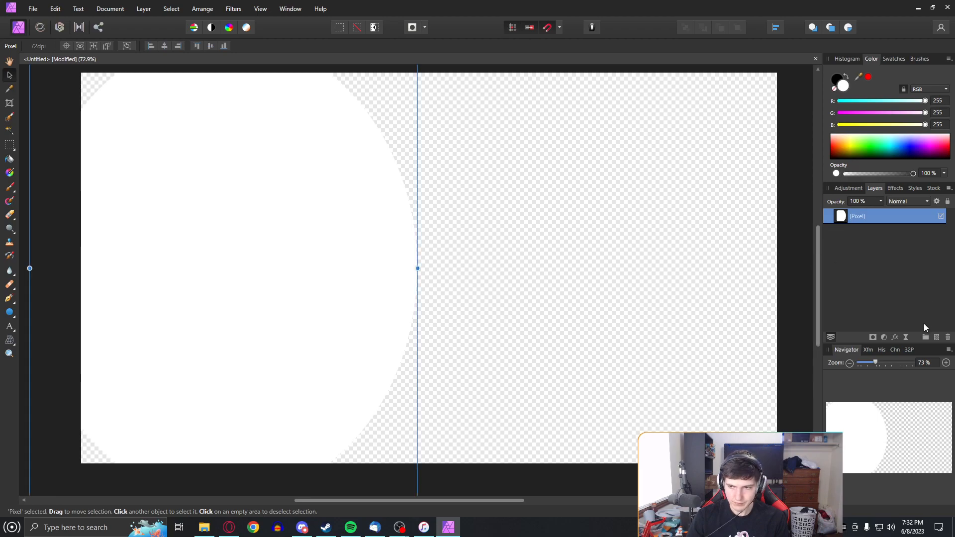
click(937, 338)
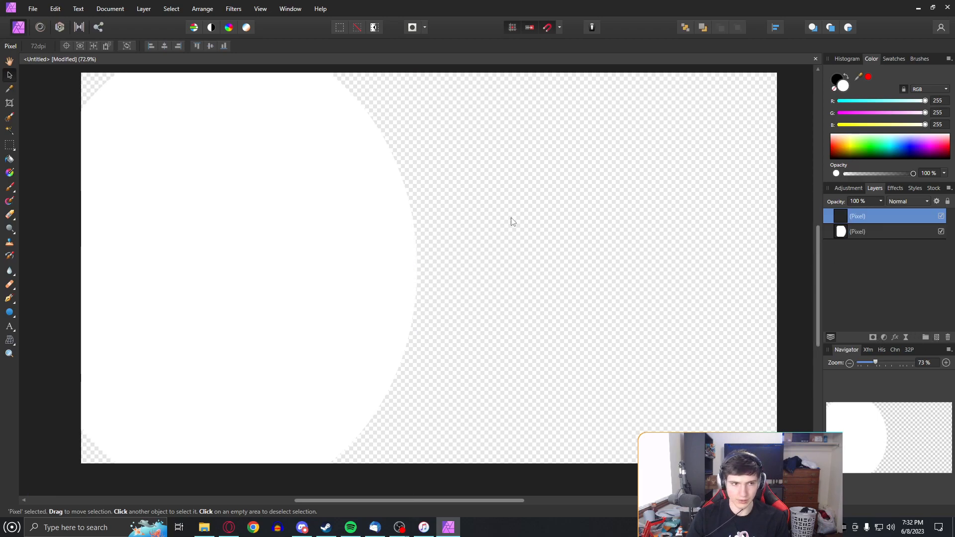
- Flood-select the transparent lower-left page corner outside the ellipse, using the ellipse layer as the source
click(873, 236)
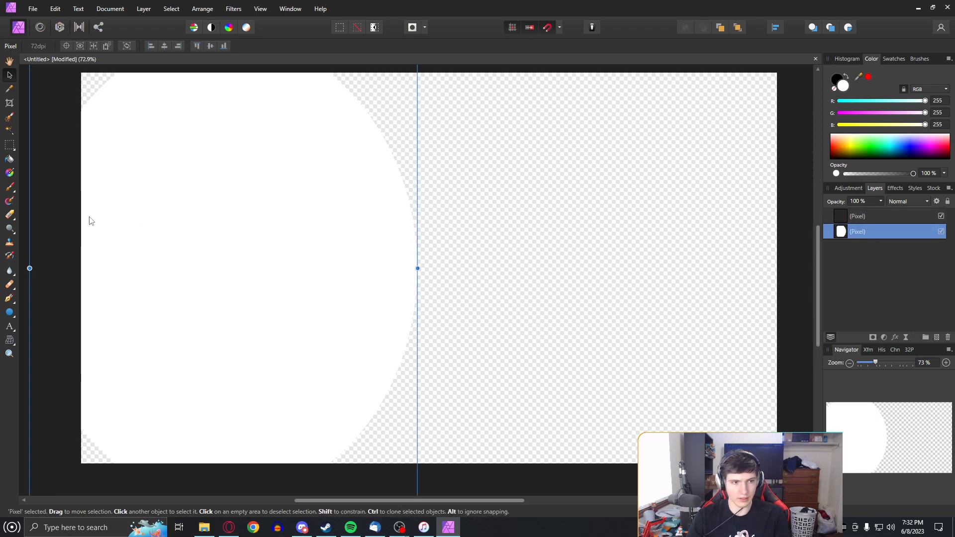
click(9, 131)
click(86, 86)
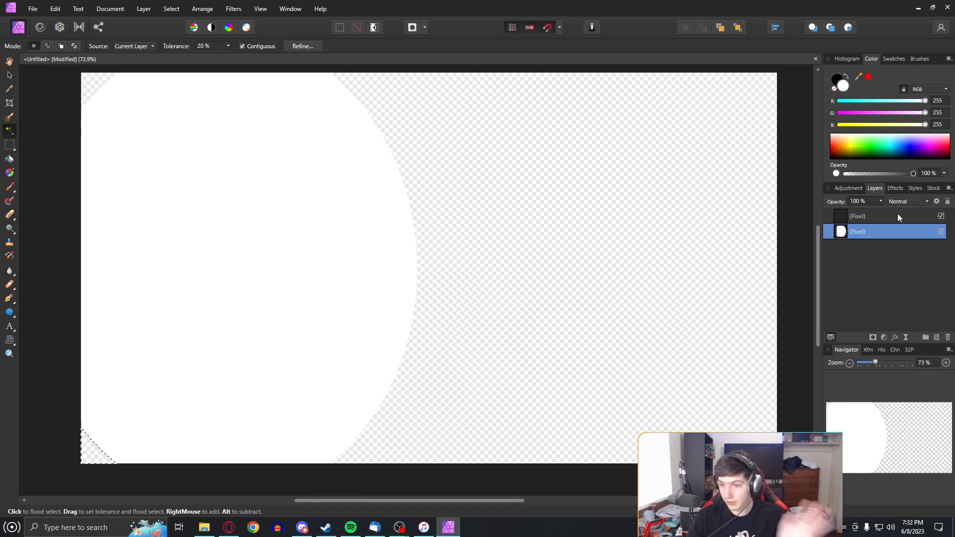
- Fill the selected lower-left corner on the empty pixel layer with pure green, RGB 0, 255, 0
click(881, 217)
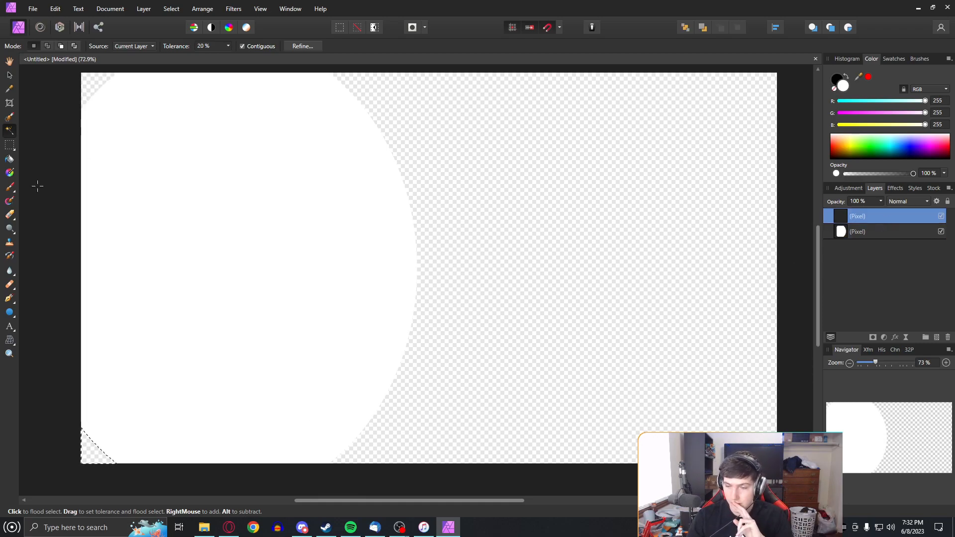
click(10, 159)
click(866, 144)
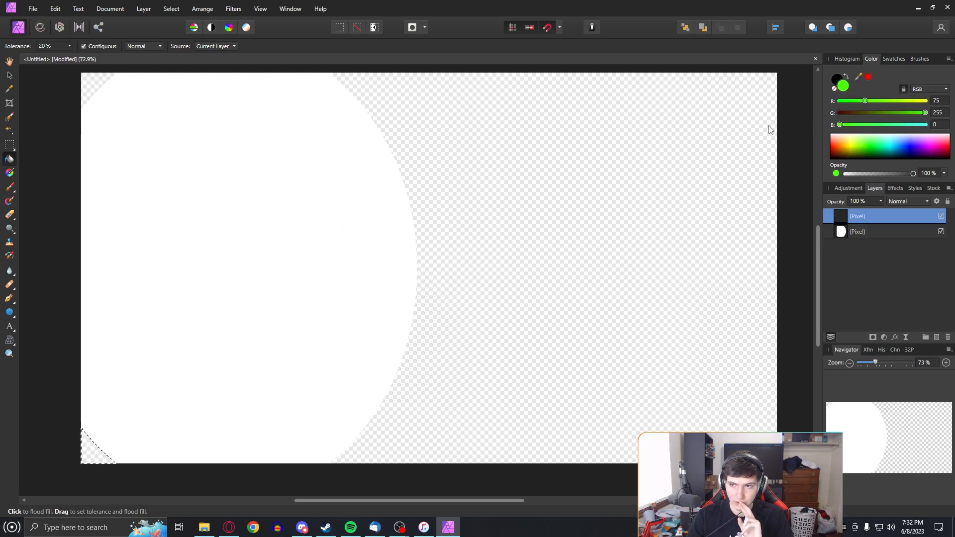
drag(863, 101, 649, 115)
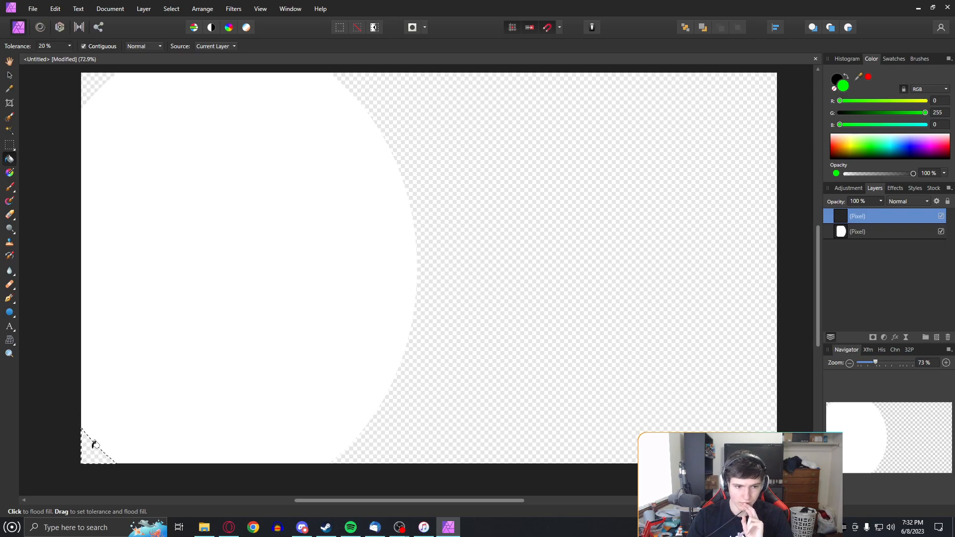
- Flood-select the upper-left corner outside the ellipse, fill it green on the upper pixel layer, and check both corners without the ellipse
click(876, 232)
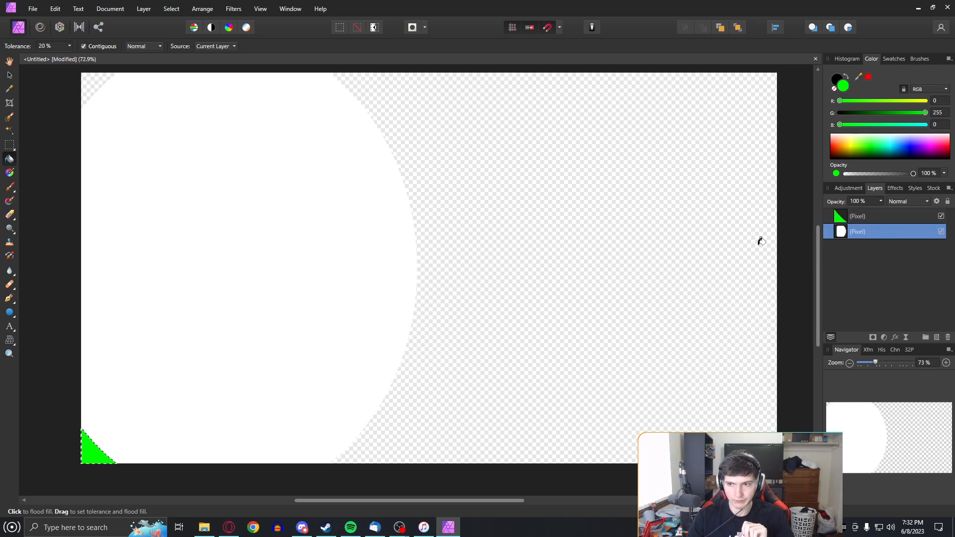
click(9, 129)
click(98, 83)
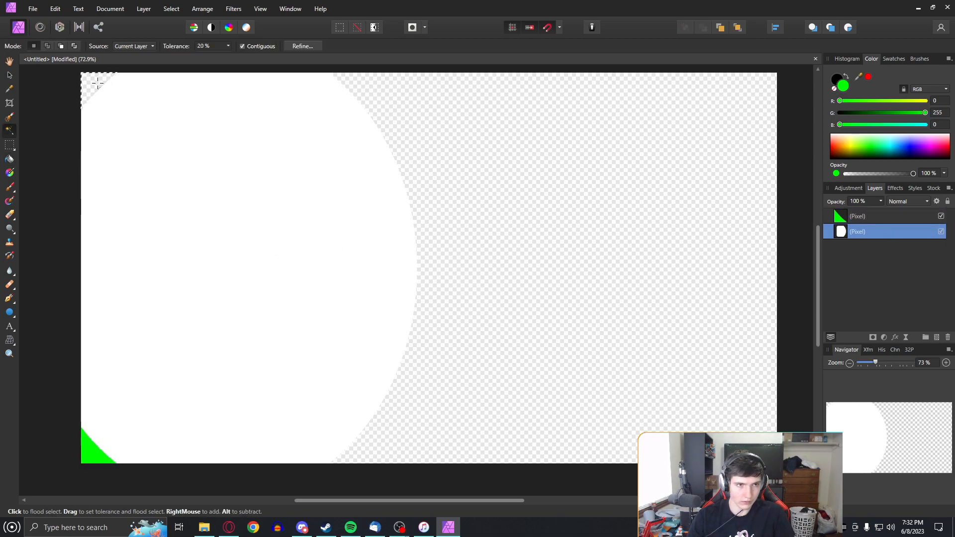
click(9, 159)
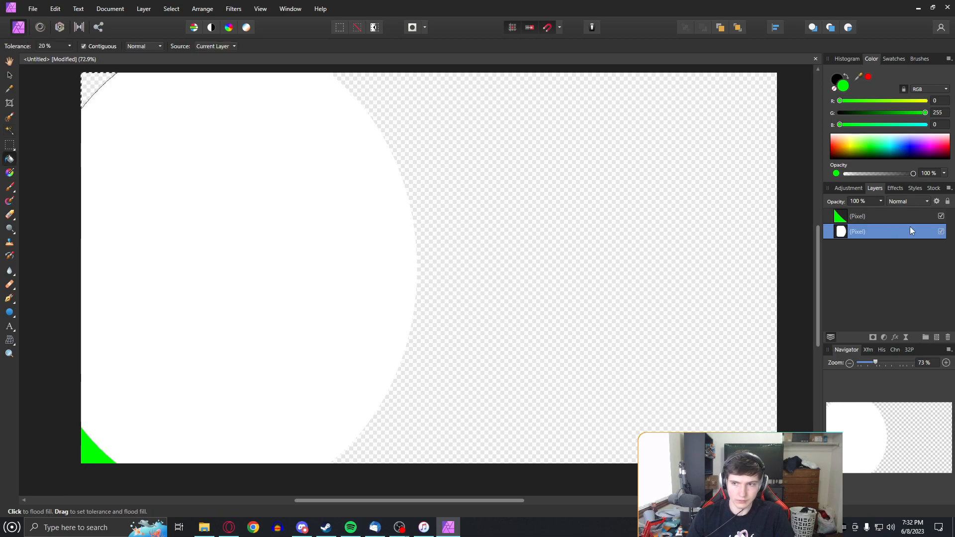
click(890, 215)
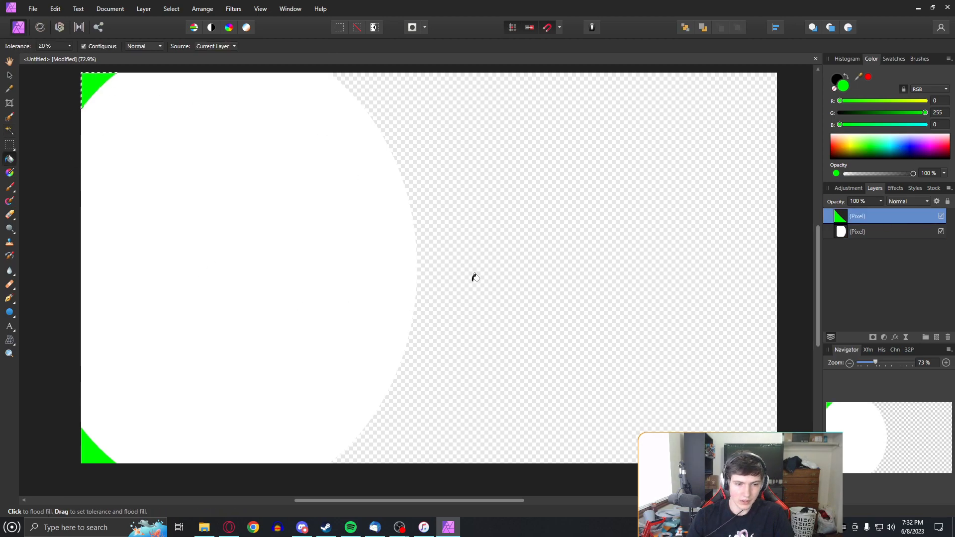
click(940, 232)
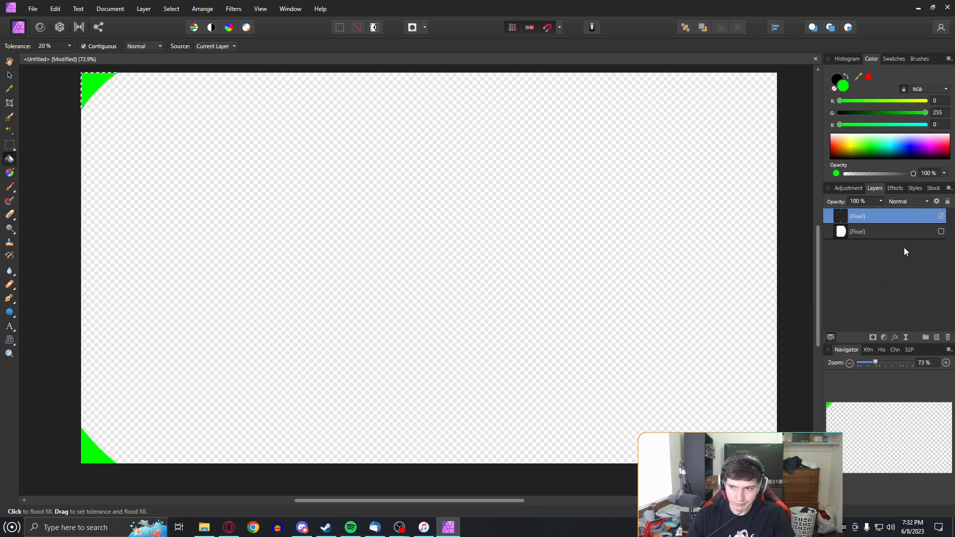
click(940, 232)
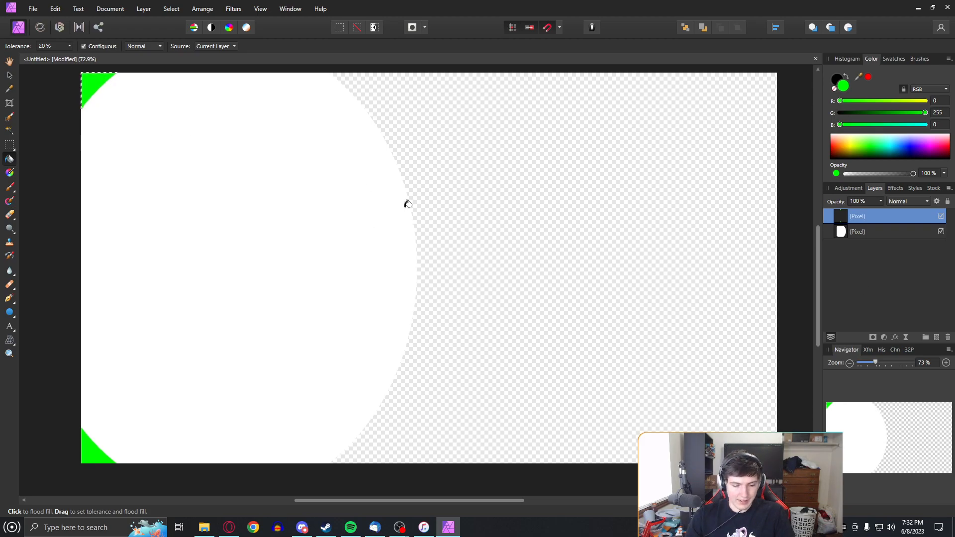
- Paste the copied webcam picture between the ellipse and green corner layers and position it to cover the whole page
click(890, 234)
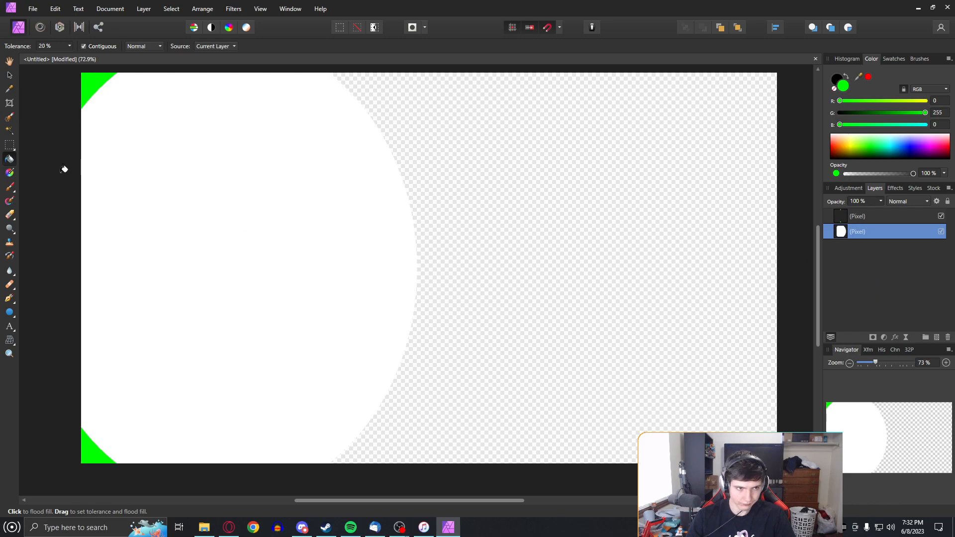
key(ctrl+v)
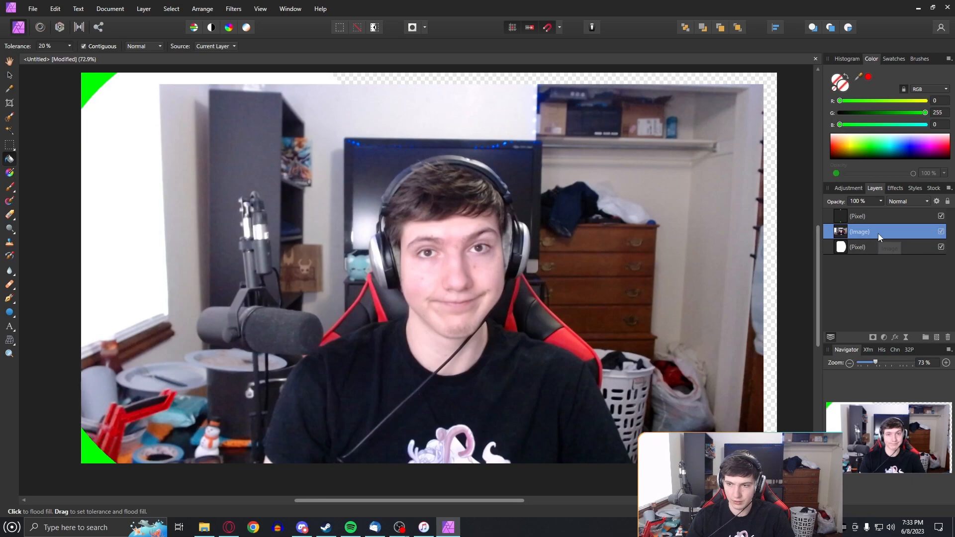
key(v)
drag(340, 252, 354, 243)
- Flood-select the whole area outside the green corners, using the green corner layer as the source
click(884, 247)
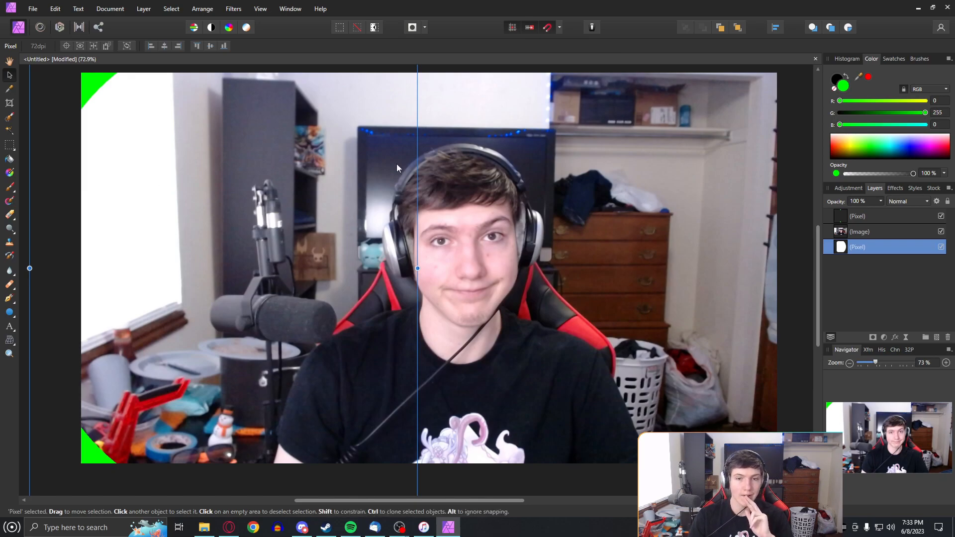
click(892, 221)
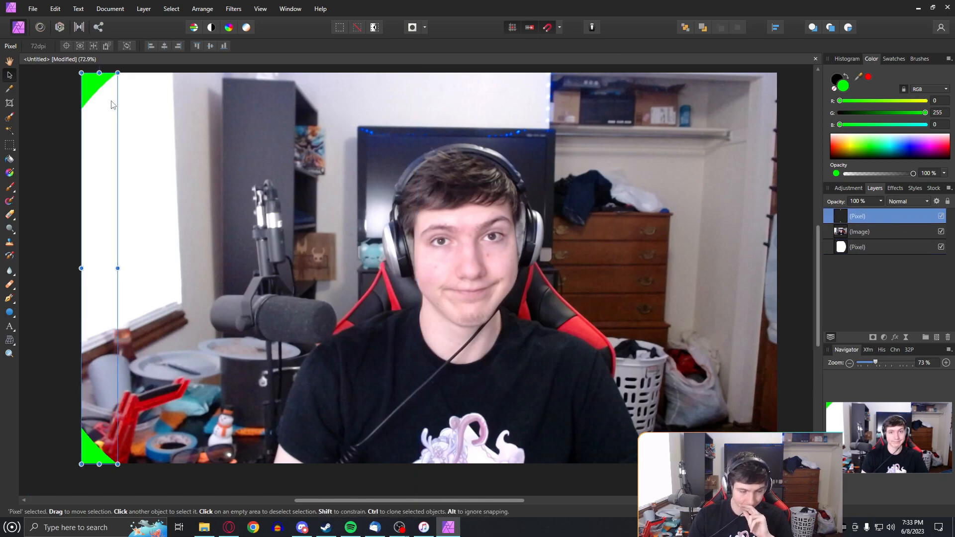
click(10, 131)
click(178, 164)
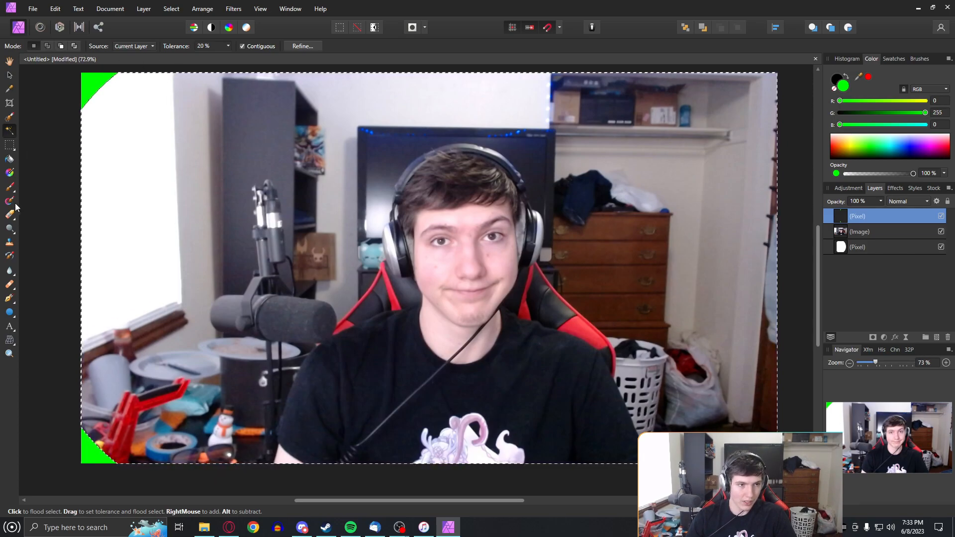
key(g)
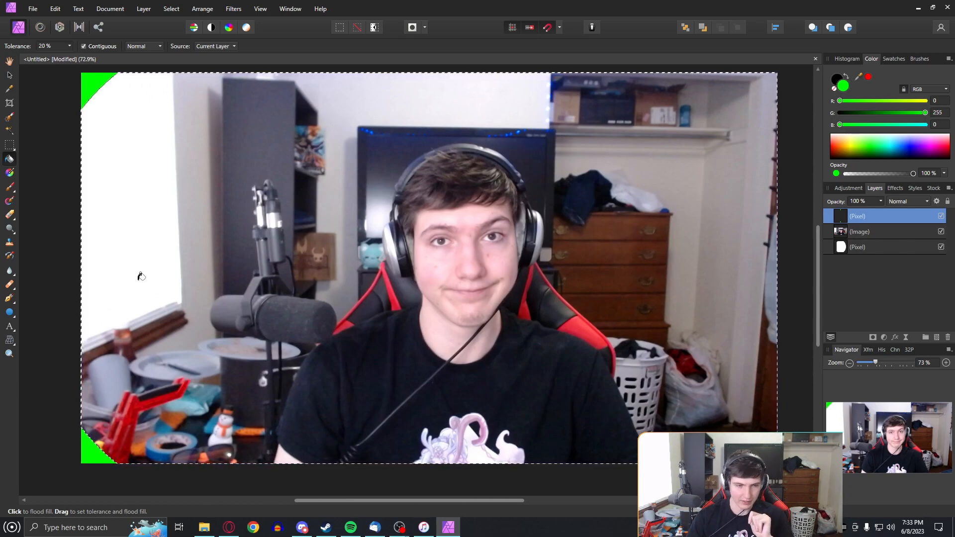
- Draw a green rectangle covering the entire page with the Rectangle tool
click(9, 314)
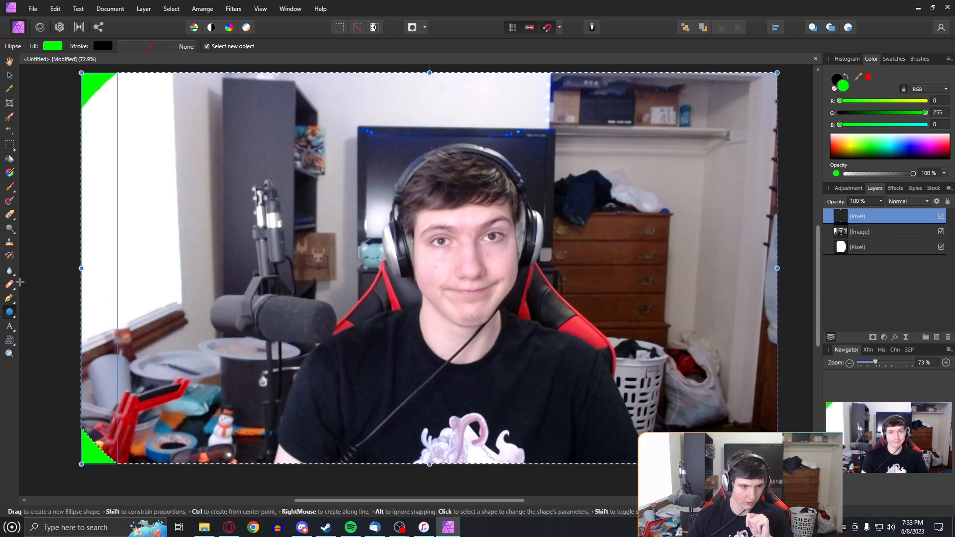
click(11, 317)
click(69, 50)
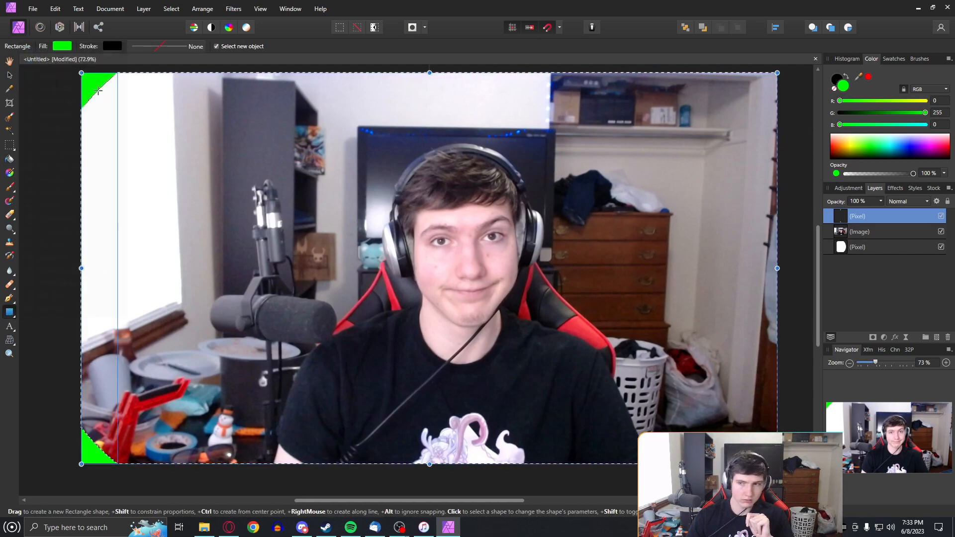
drag(65, 73, 777, 463)
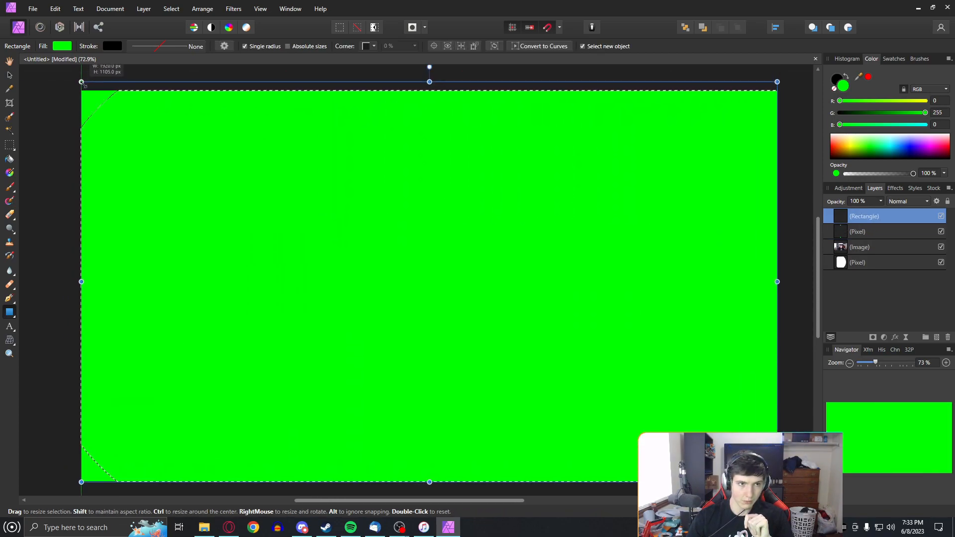
drag(83, 95, 84, 94)
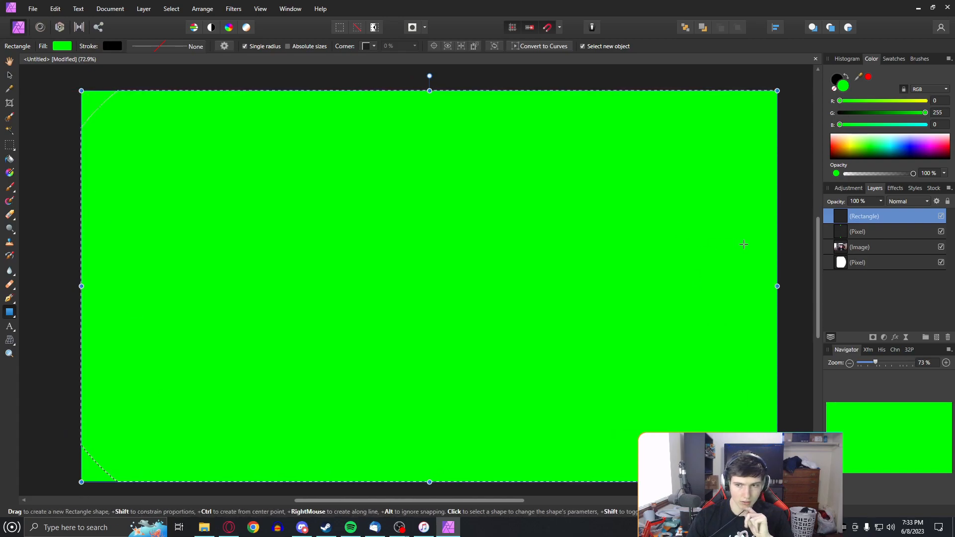
scroll(523, 229, down, 1)
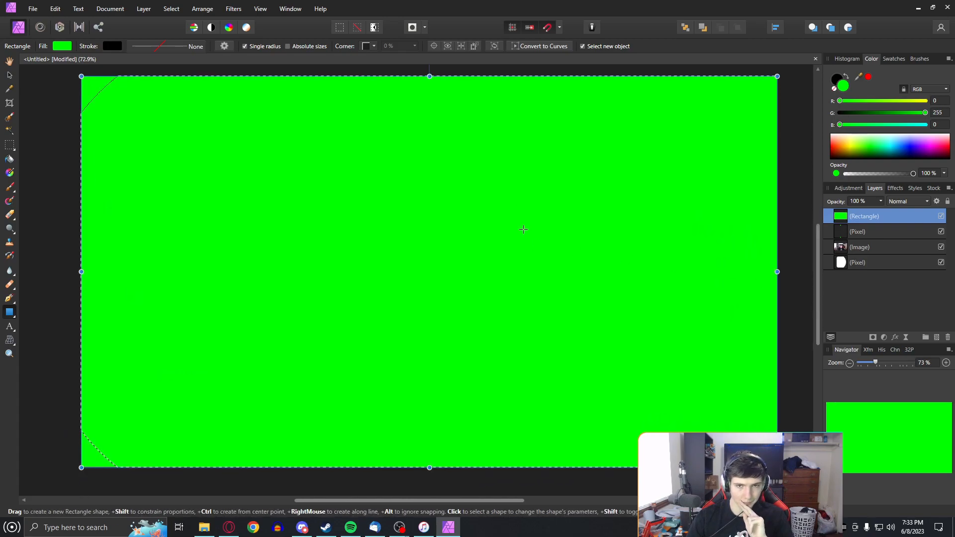
- Recolour the page-sized rectangle blue, RGB 0, 143, 216, and move its layer beneath the green corner layer
click(897, 149)
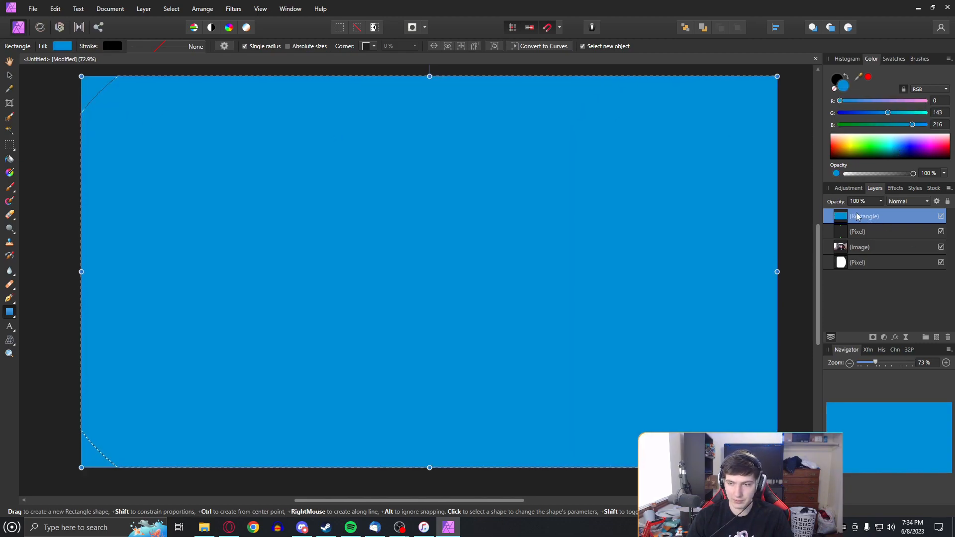
drag(856, 217, 865, 237)
click(53, 247)
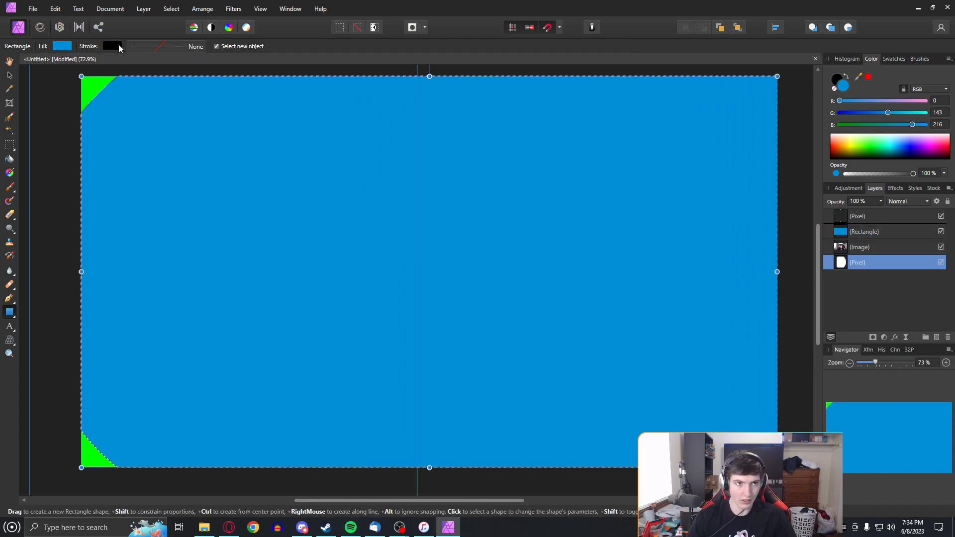
- Try to give the rasterized ellipse layer a stroke about 26.9 pt wide, and reset the stroke width
click(169, 46)
drag(133, 81, 168, 82)
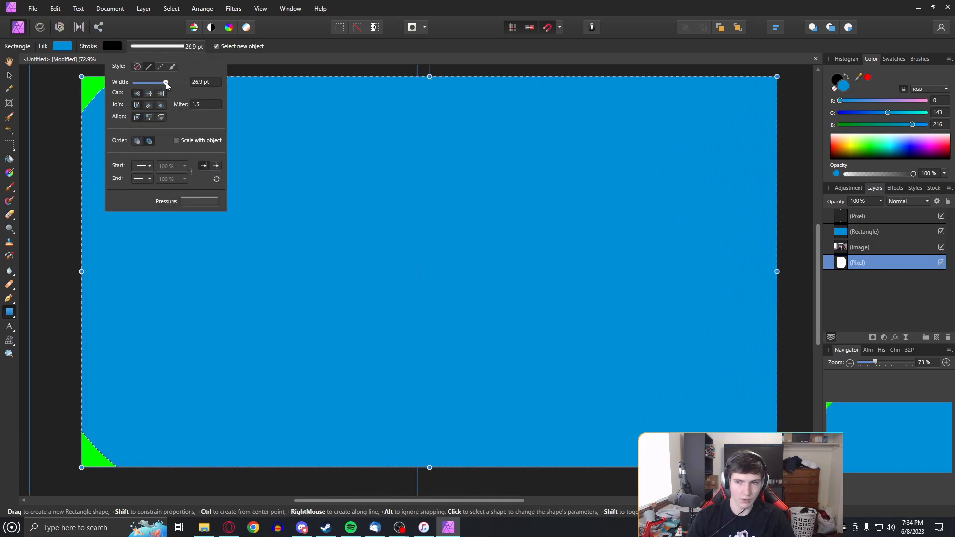
click(864, 306)
click(886, 216)
click(873, 265)
click(159, 47)
drag(167, 81, 20, 90)
- Give the blue rectangle a 33 pt black stroke and deselect it
click(875, 231)
click(163, 48)
drag(150, 83, 164, 81)
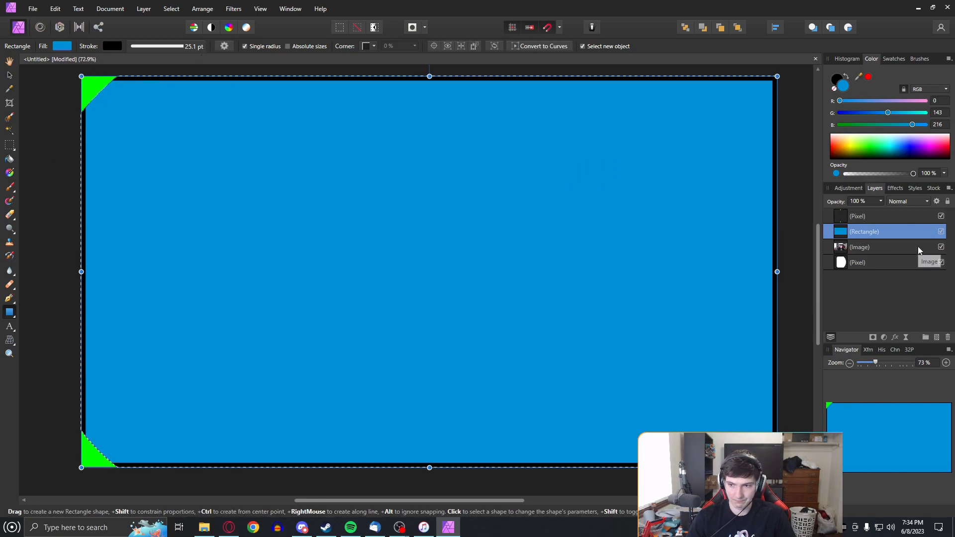
drag(135, 46, 180, 50)
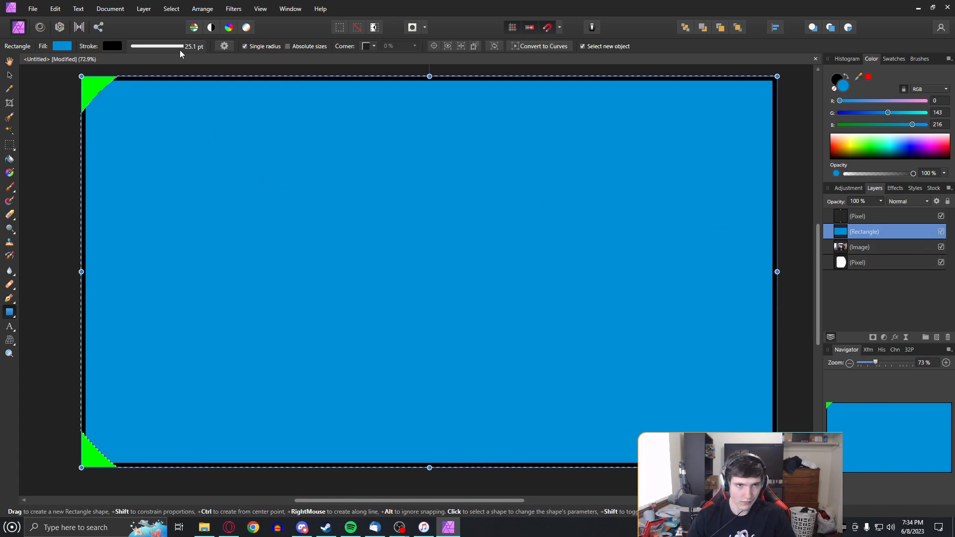
click(49, 145)
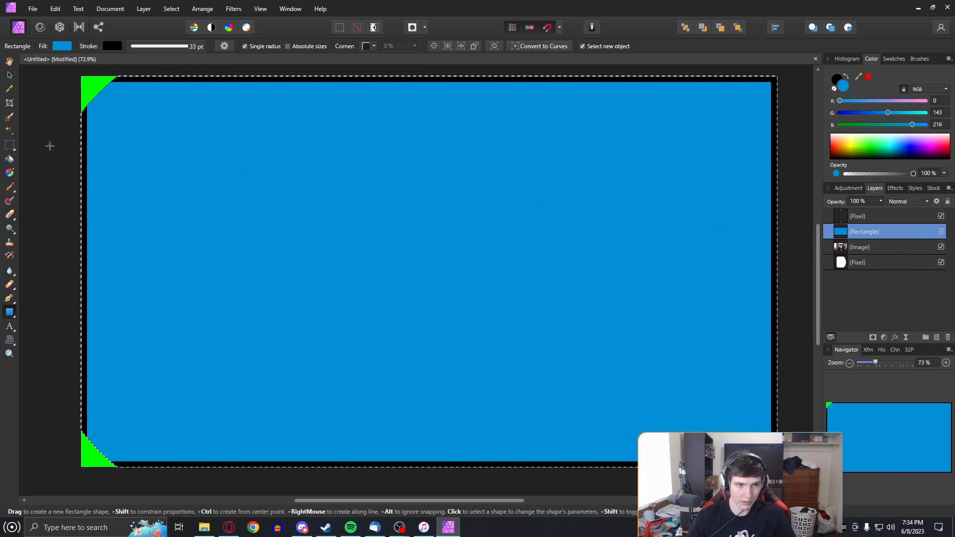
click(50, 145)
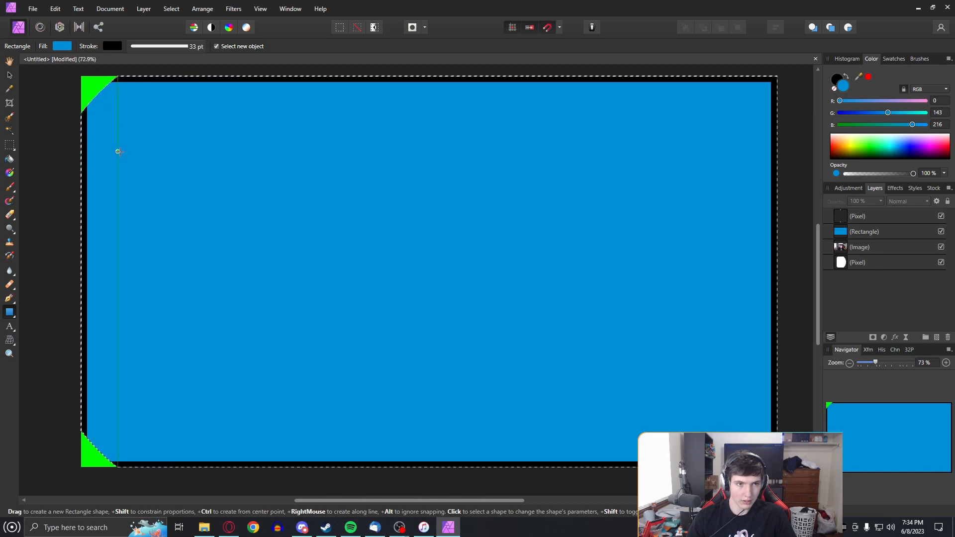
- Move the white ellipse layer up between the green corner layer and the blue rectangle
drag(880, 261, 857, 224)
click(112, 46)
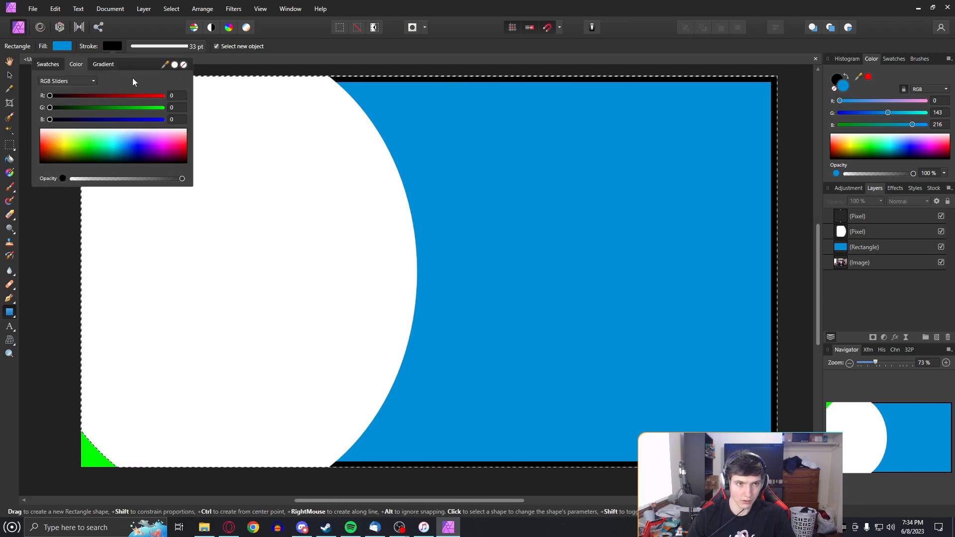
click(879, 229)
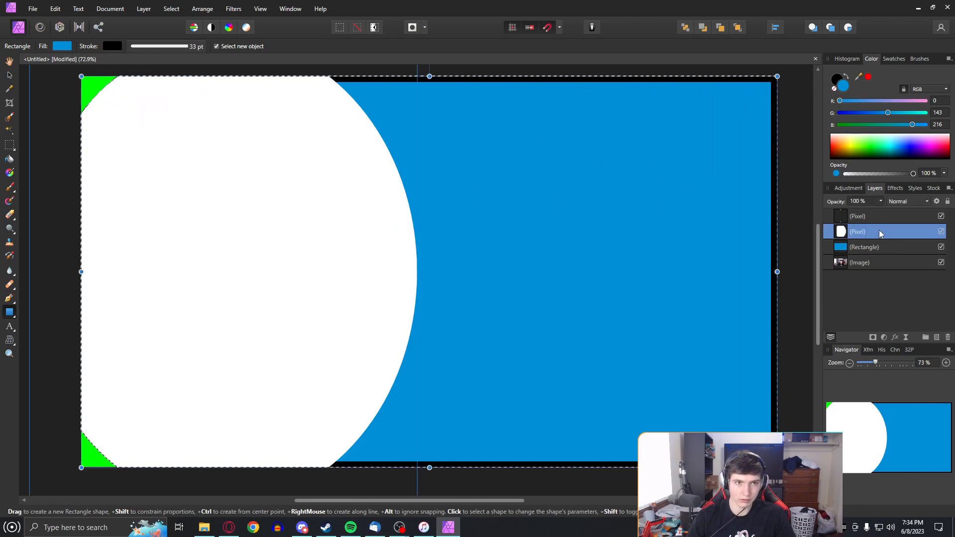
click(887, 215)
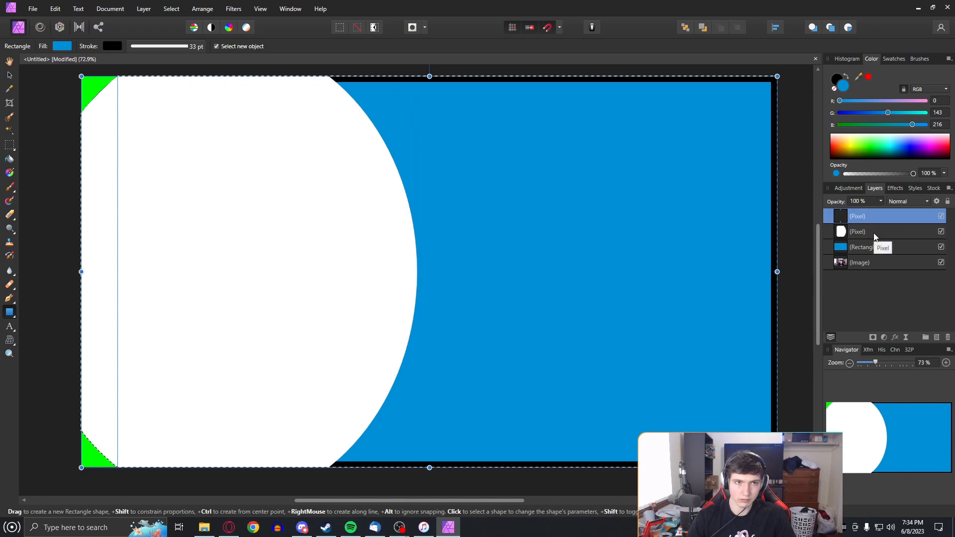
click(874, 233)
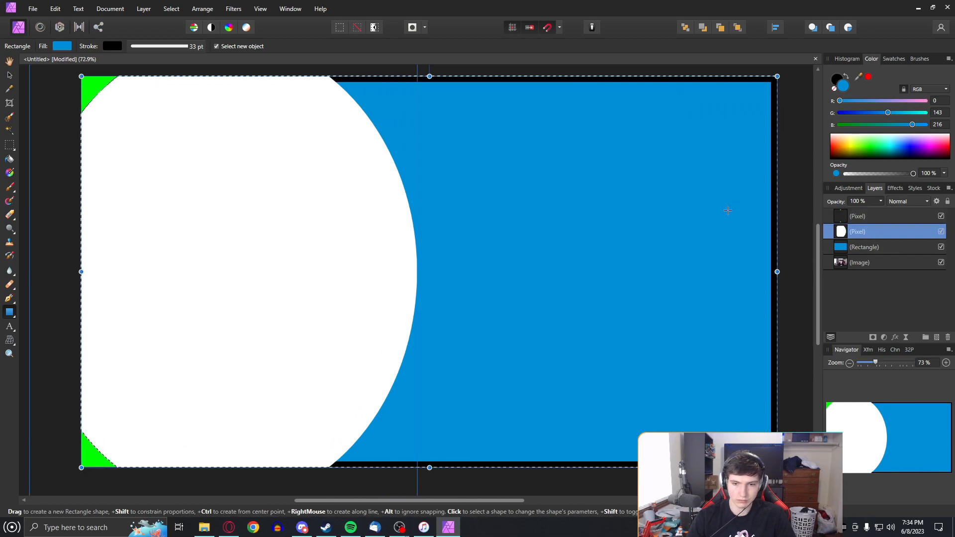
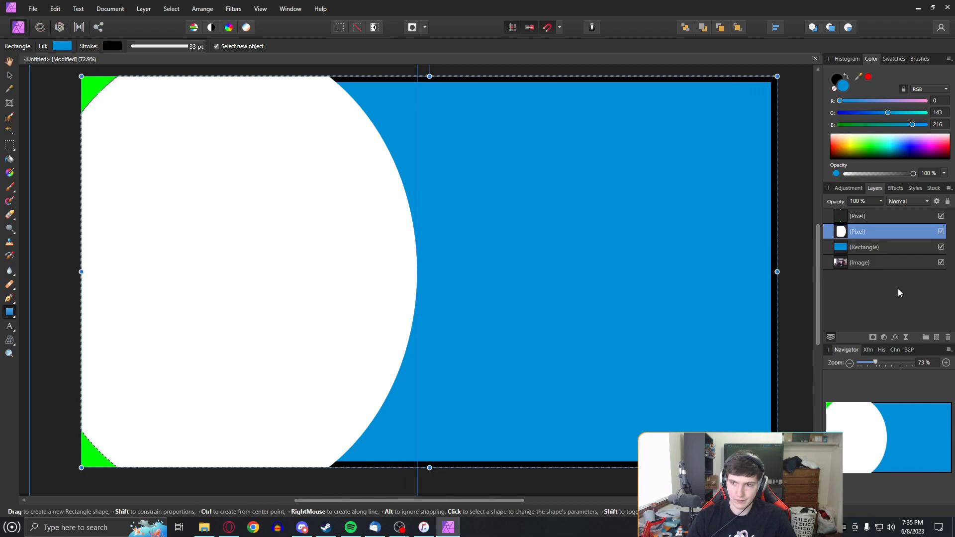
- Clear the pixel selection and shift the white ellipse slightly right, opening a thin gap beside the green corners
click(879, 216)
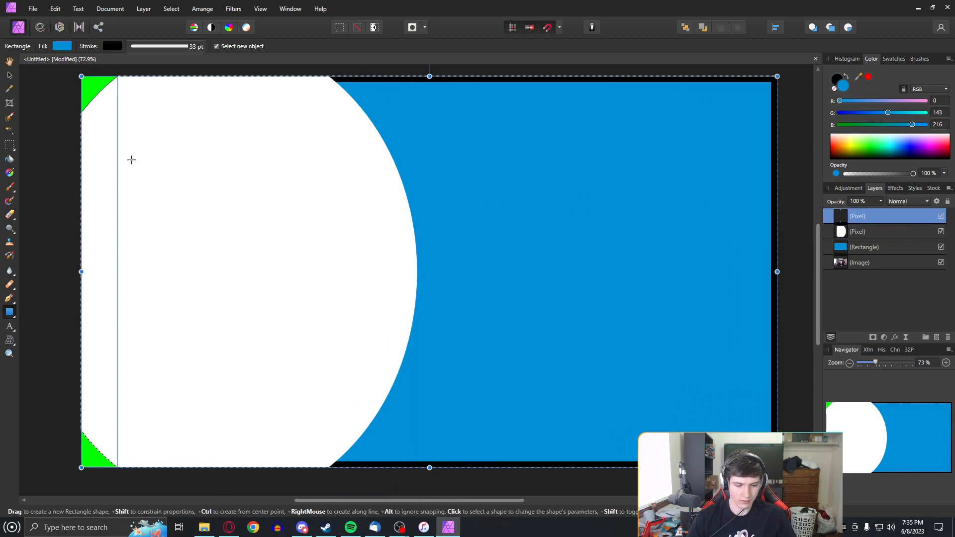
key(ctrl+d)
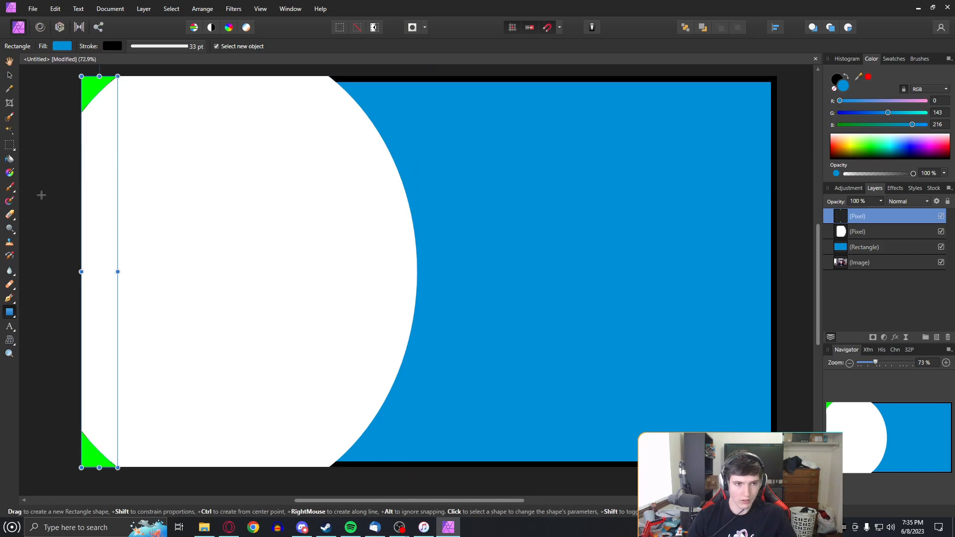
click(893, 235)
key(v)
drag(262, 224, 270, 227)
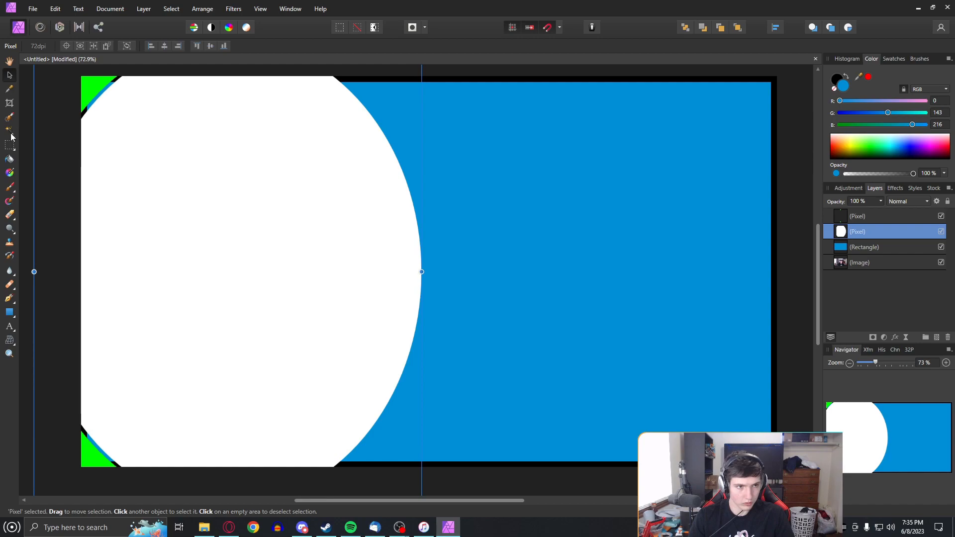
- Flood-select the upper-left corner outside the white ellipse and fill it with red (255, 0, 0) on a new pixel layer
key(w)
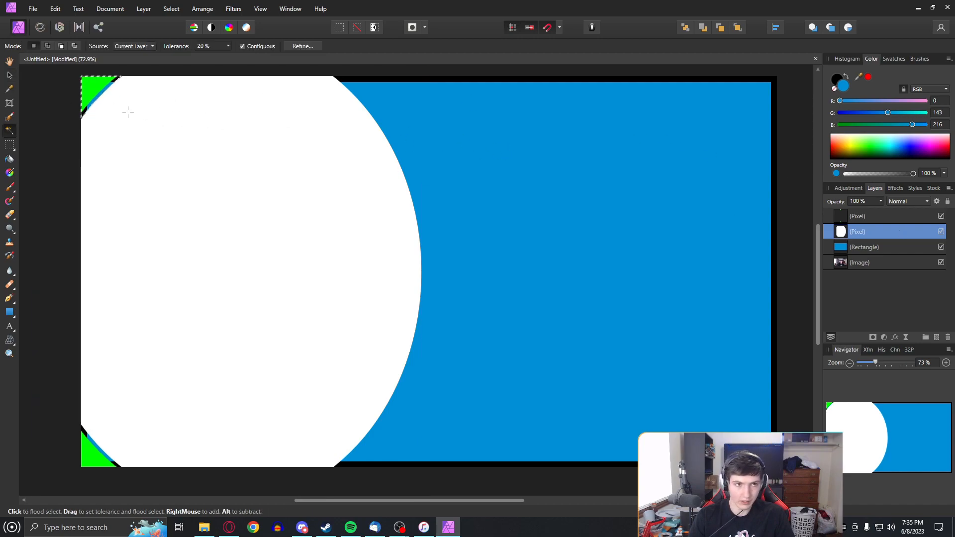
click(948, 149)
drag(949, 147, 951, 149)
drag(906, 101, 933, 102)
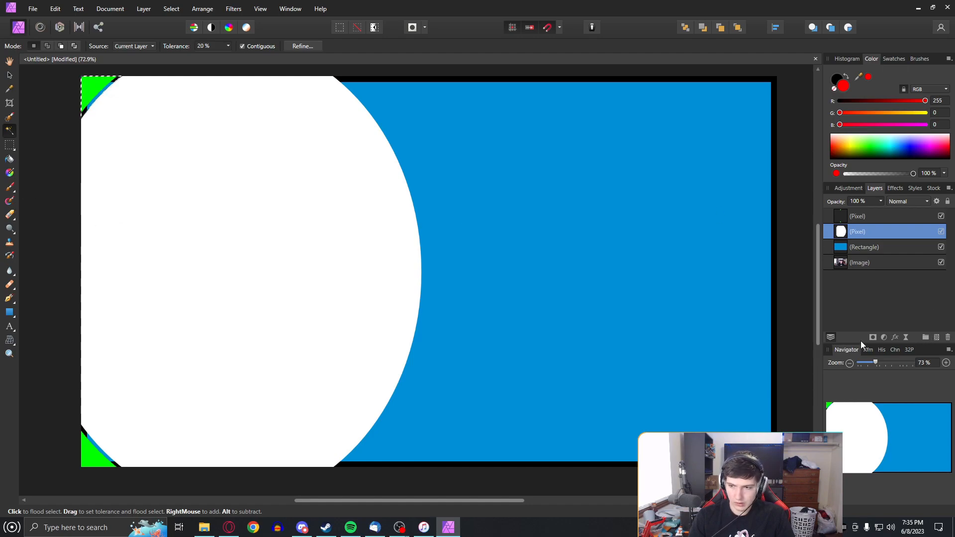
click(937, 338)
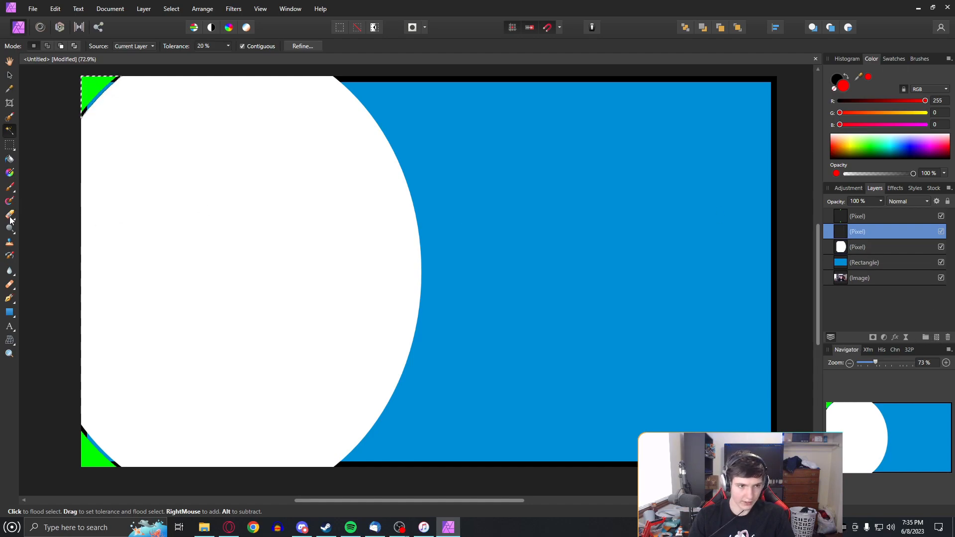
click(9, 158)
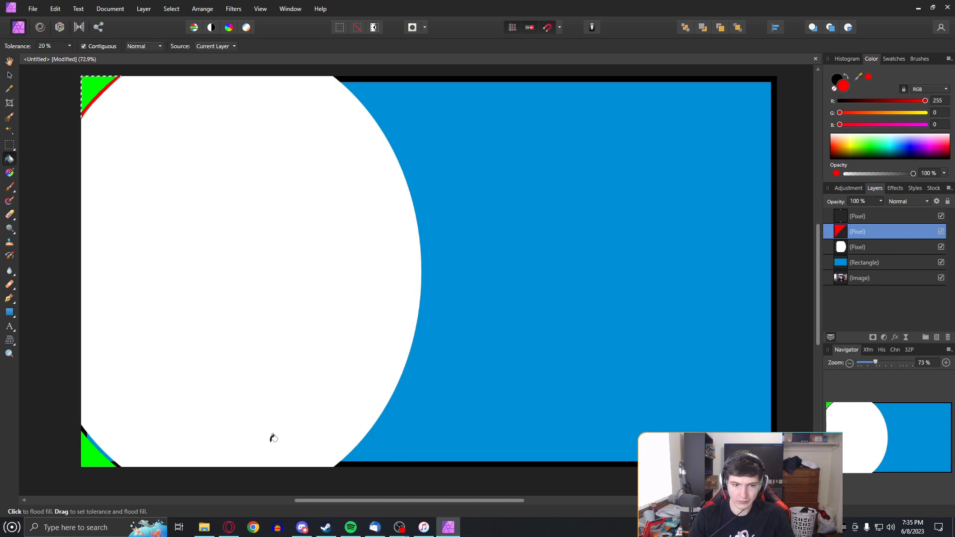
- Flood-select the lower-left corner outside the ellipse using the ellipse layer, and fill it red on the red corner layer
click(10, 131)
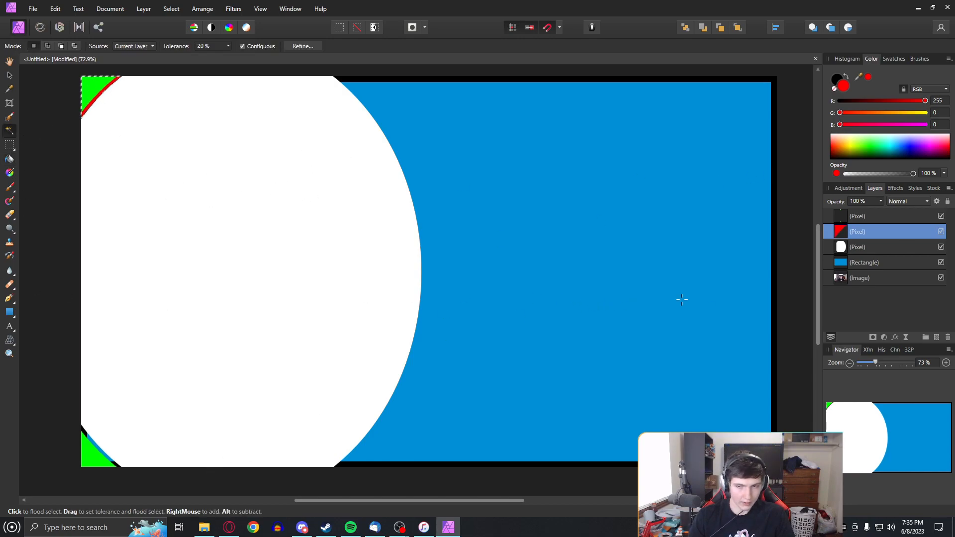
click(881, 249)
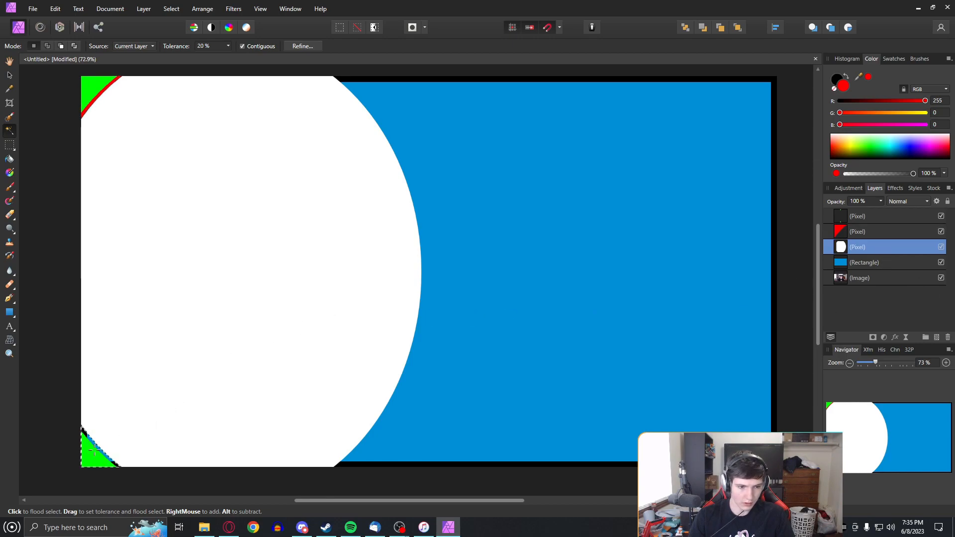
click(875, 232)
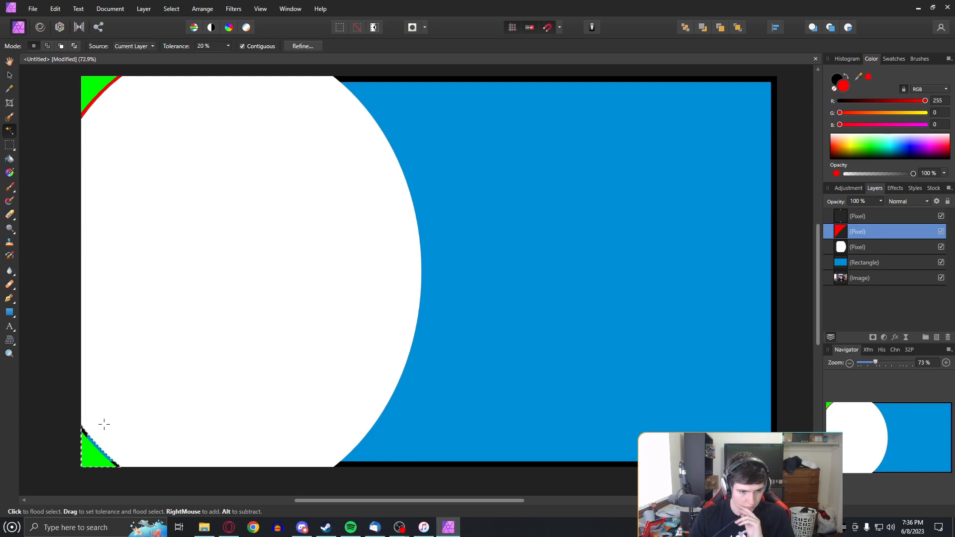
click(10, 159)
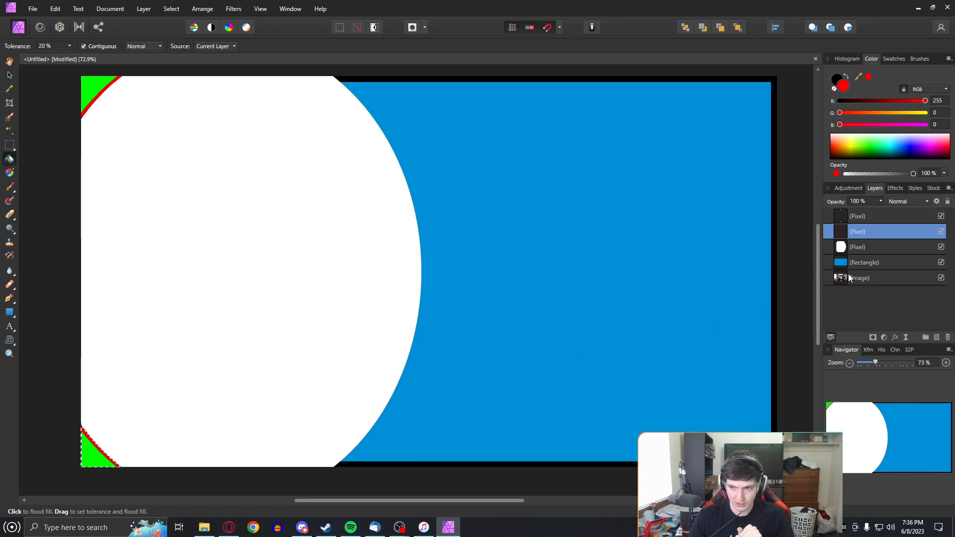
- Flood-select the green corner areas and delete the red beneath them, leaving only thin red arcs on the red layer
click(874, 221)
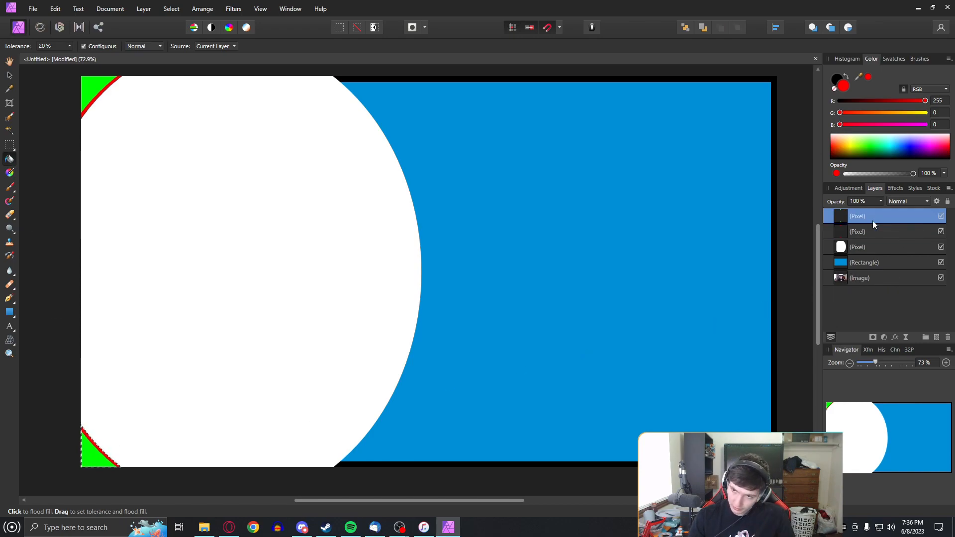
click(8, 147)
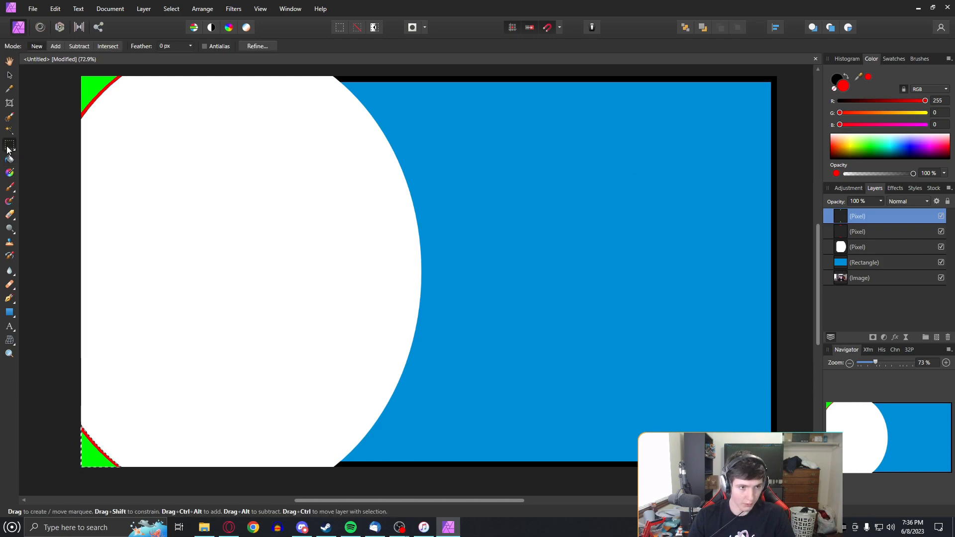
click(8, 131)
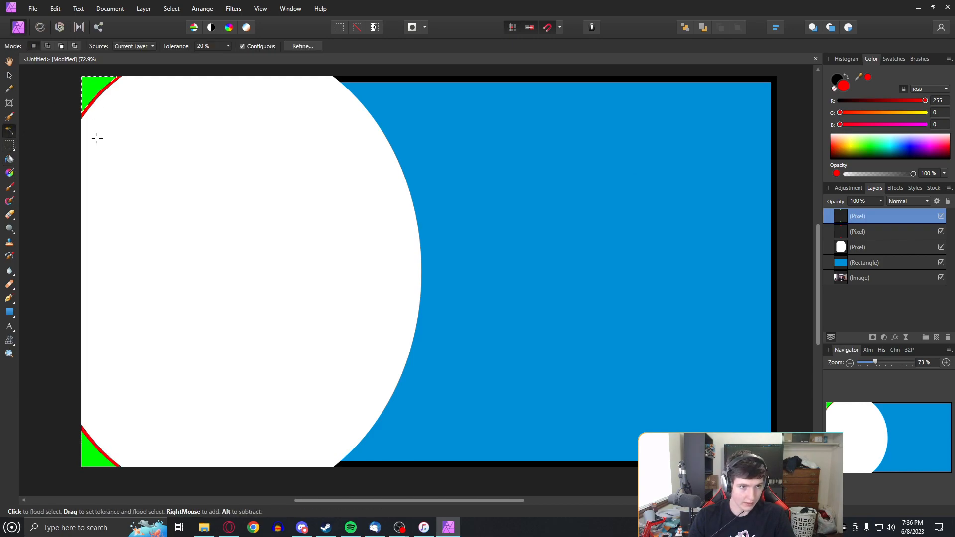
click(866, 230)
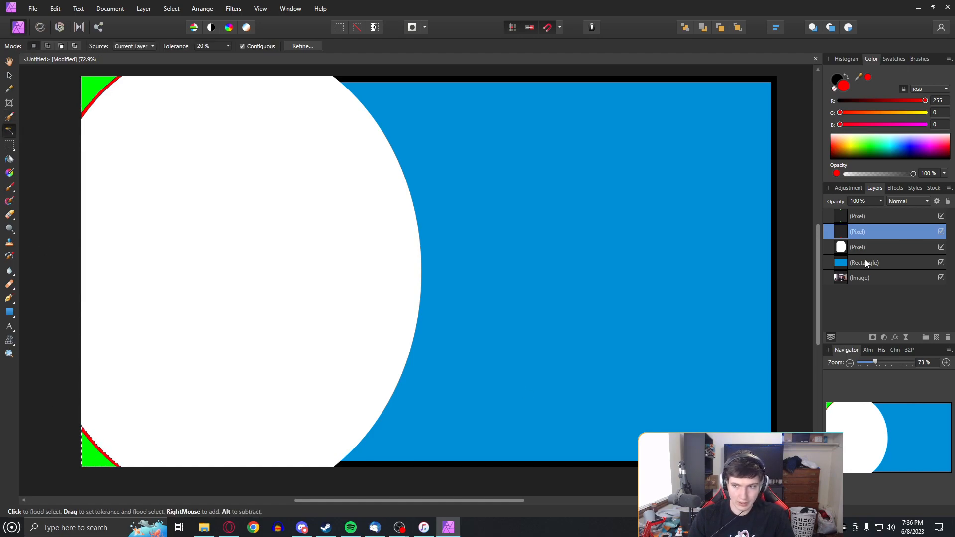
click(865, 216)
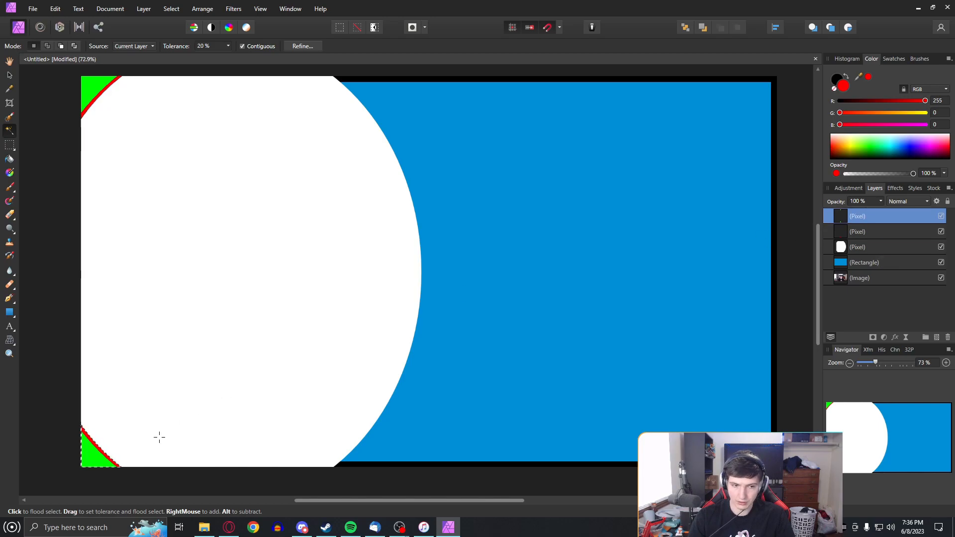
click(874, 233)
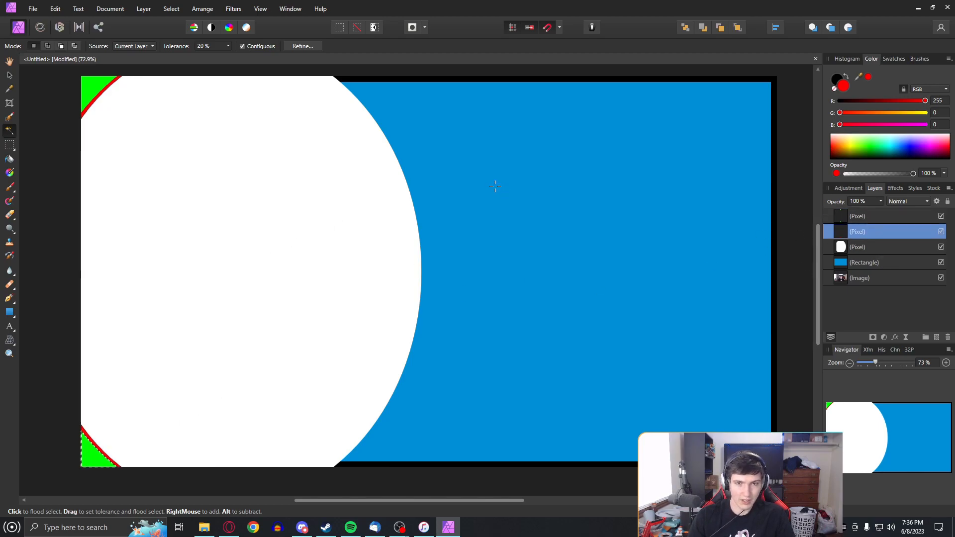
- Clear the pixel selection and set the blue rectangle's fill opacity to 0%, leaving its black stroke
click(878, 262)
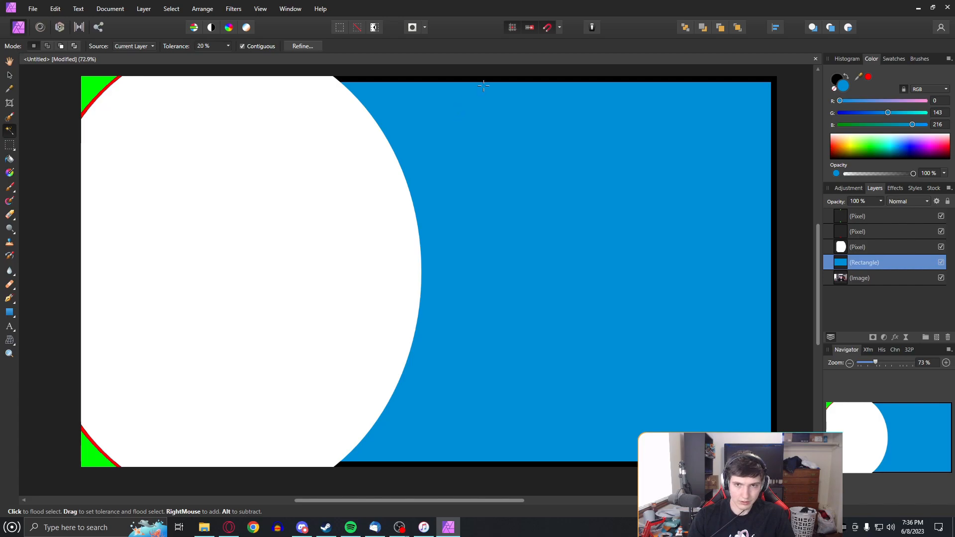
click(10, 313)
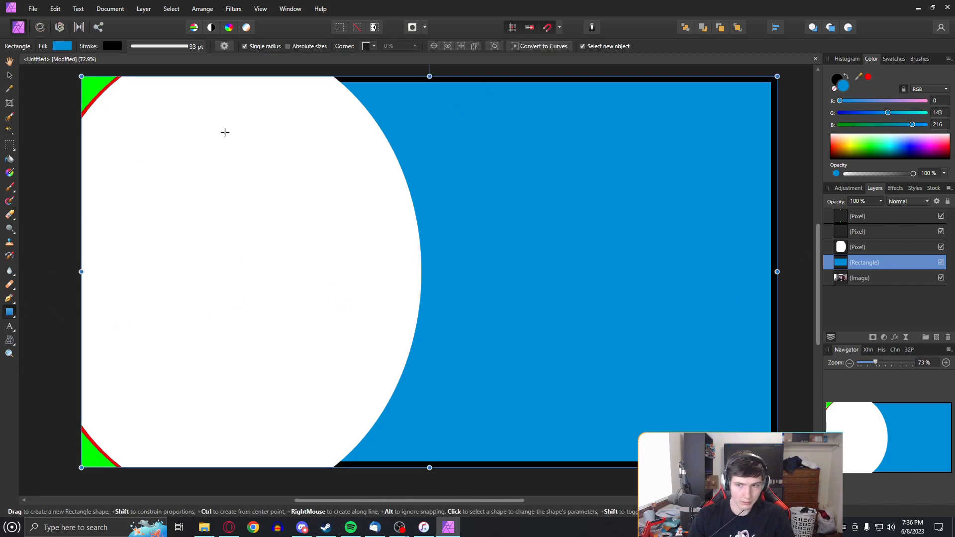
click(62, 46)
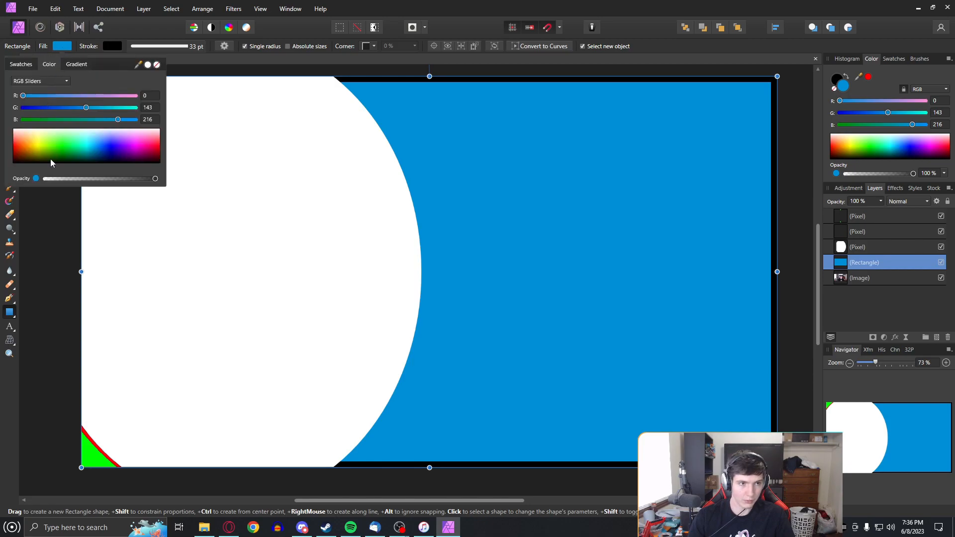
drag(67, 179, 42, 179)
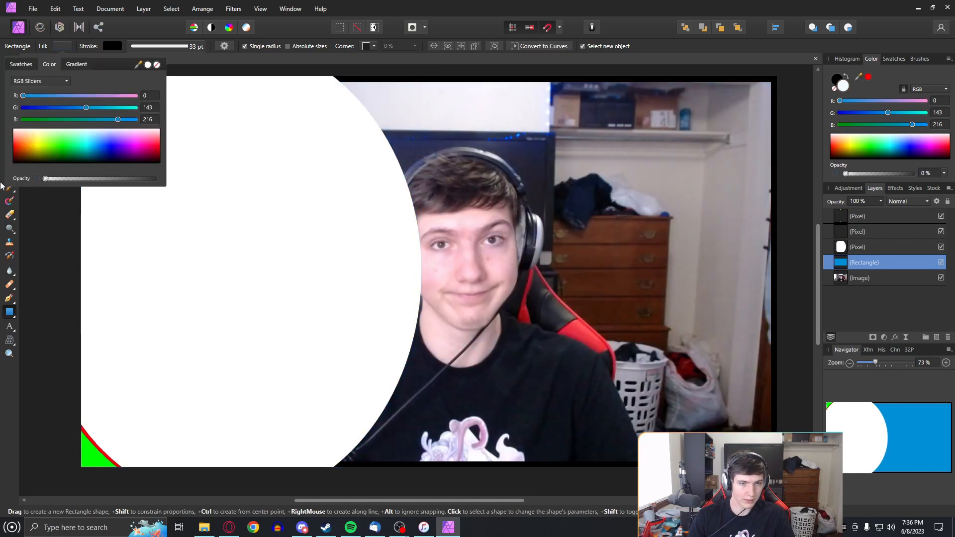
click(887, 295)
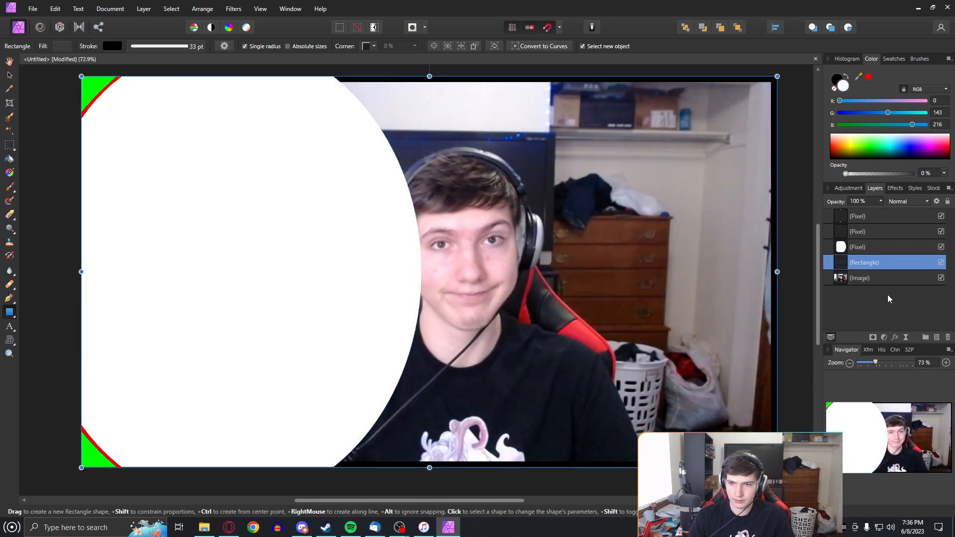
- Rasterize the stroked rectangle and flood-select its black border
right_click(870, 263)
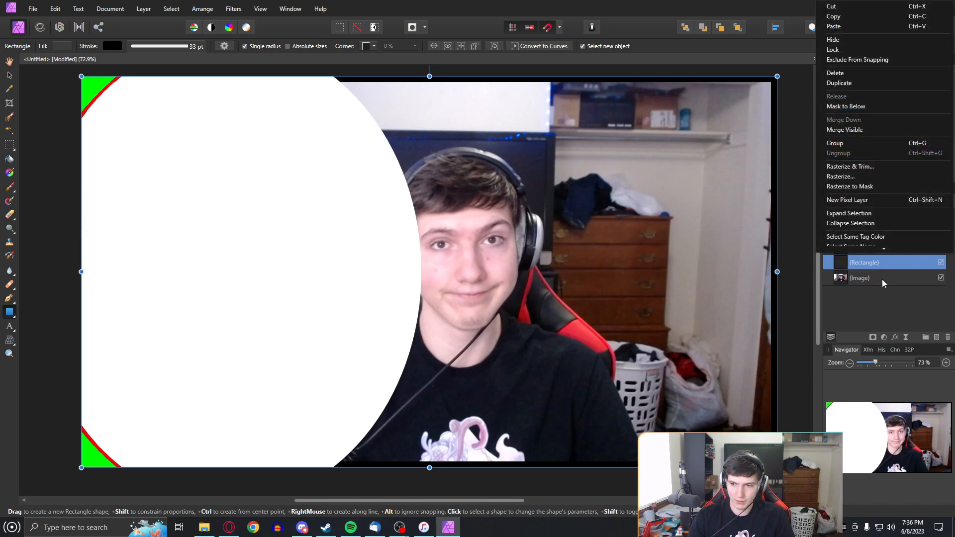
click(866, 180)
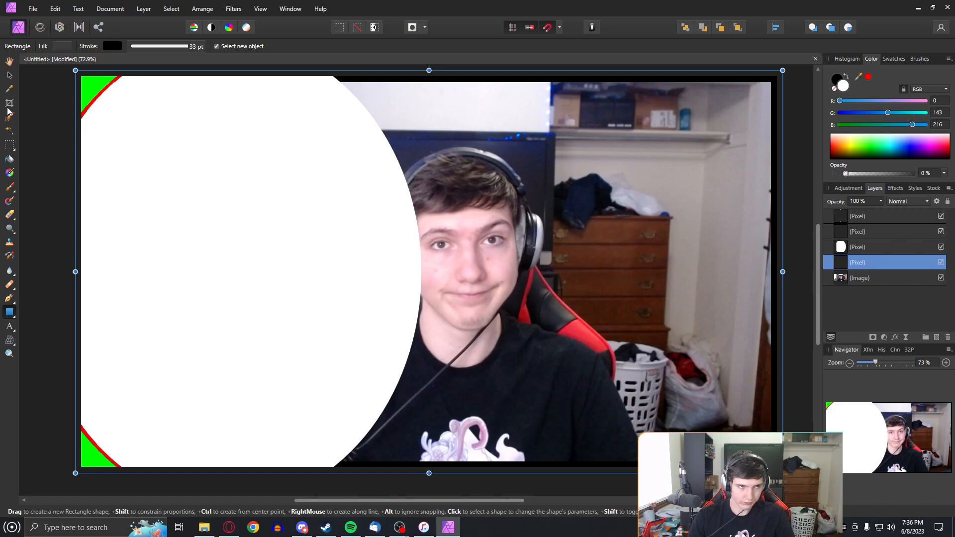
click(10, 131)
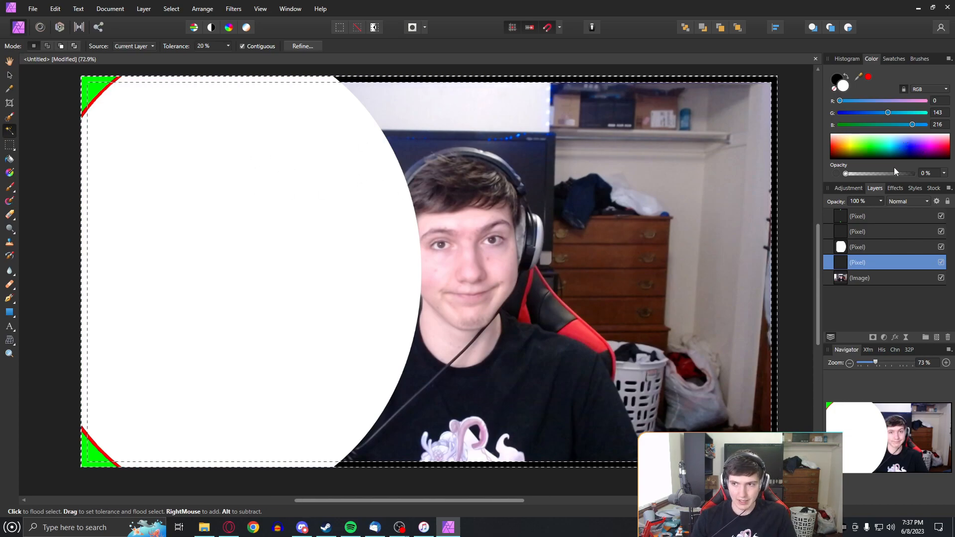
- Try to fill the selected border with red on the red arc layer, and hide the green corner layer
click(871, 232)
click(866, 78)
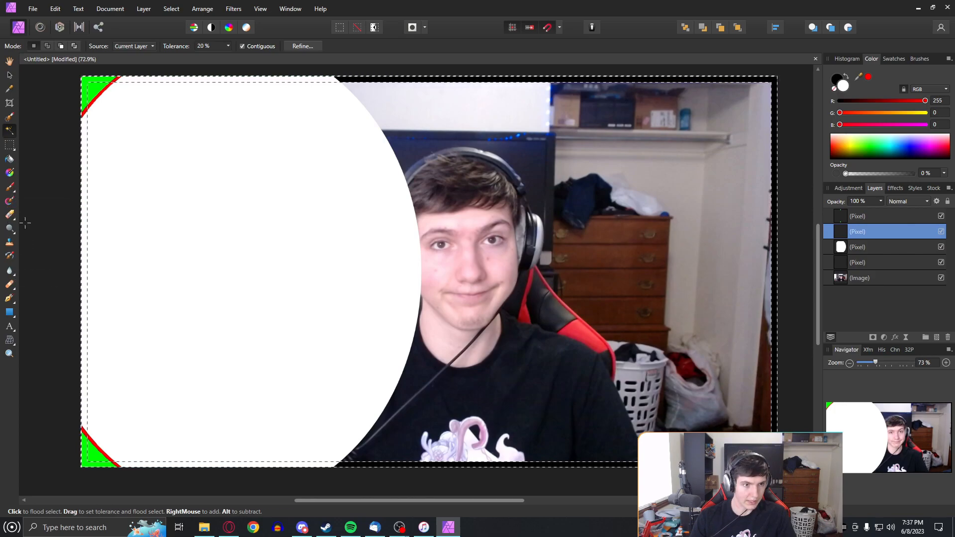
click(9, 159)
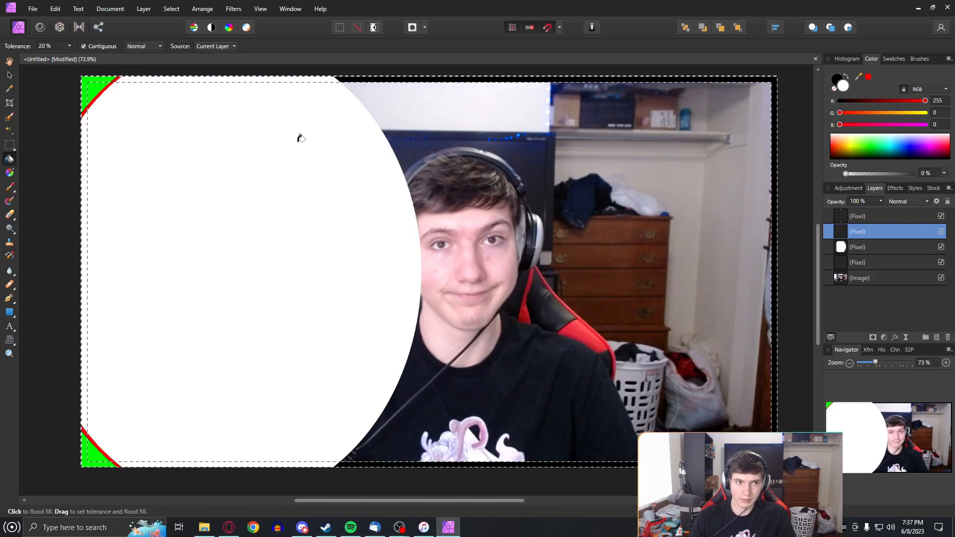
click(940, 216)
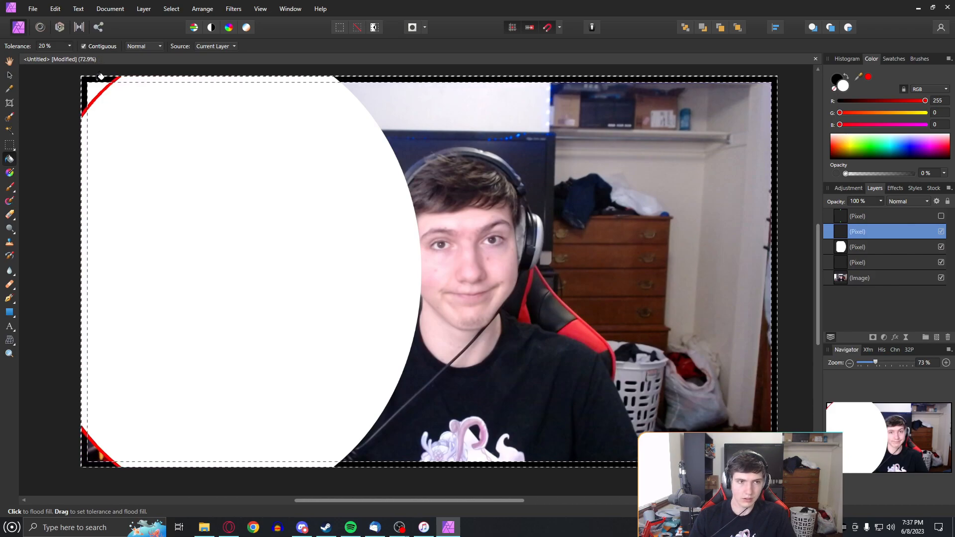
- Set the fill colour to pure red, FF0000, and rasterize the red arc layer
double_click(846, 88)
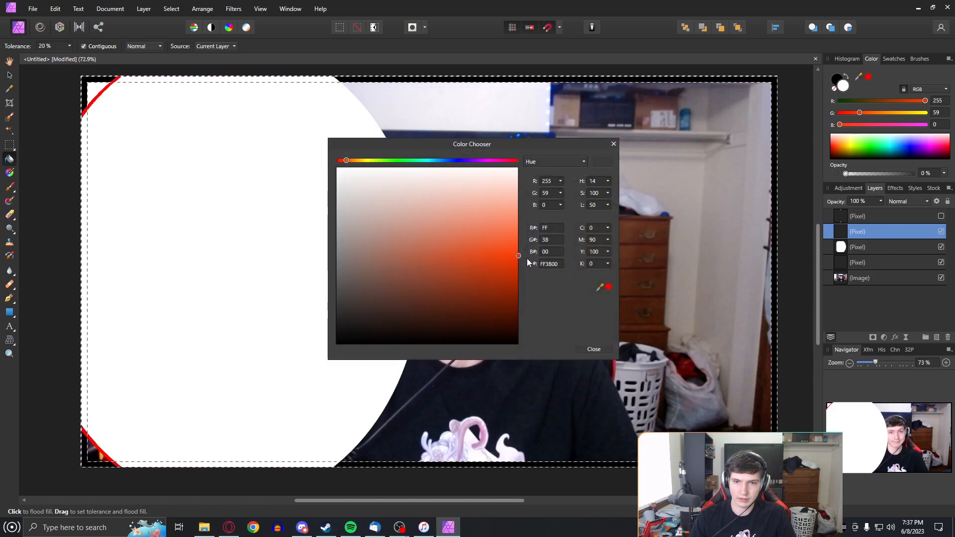
click(516, 161)
mouse_move(513, 253)
mouse_down()
mouse_move(516, 267)
mouse_move(521, 246)
mouse_move(522, 257)
mouse_up()
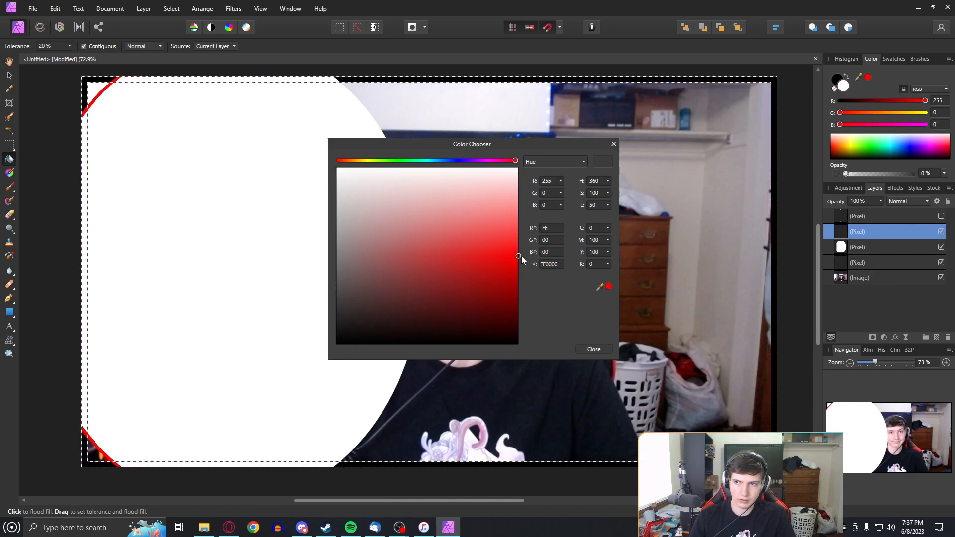
click(594, 349)
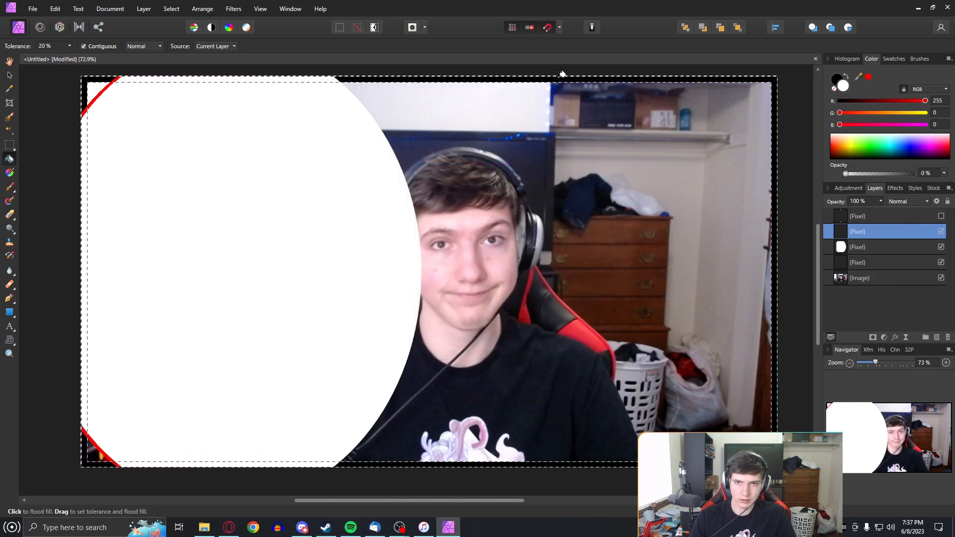
right_click(878, 235)
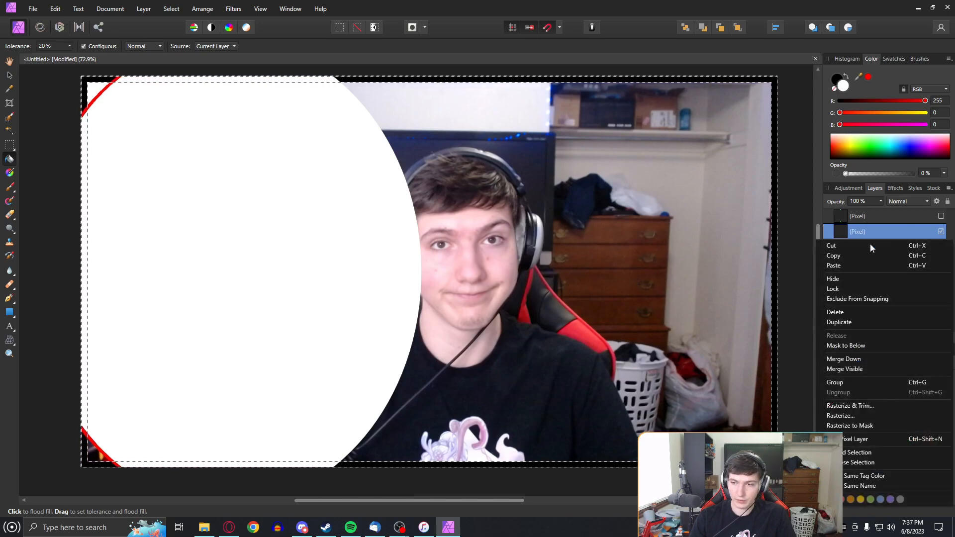
click(850, 416)
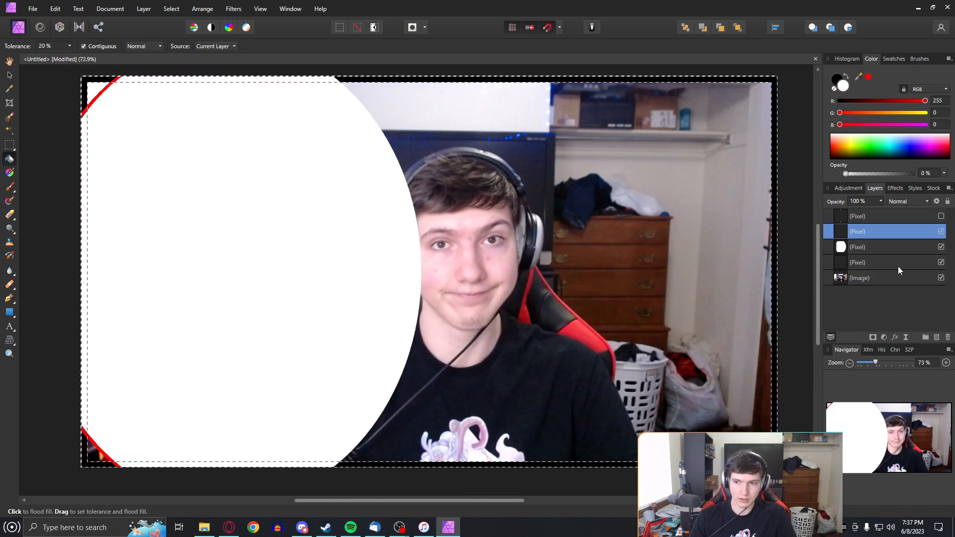
- Try gradient fills on the white ellipse layer and the red arc layer, undoing each one
click(861, 248)
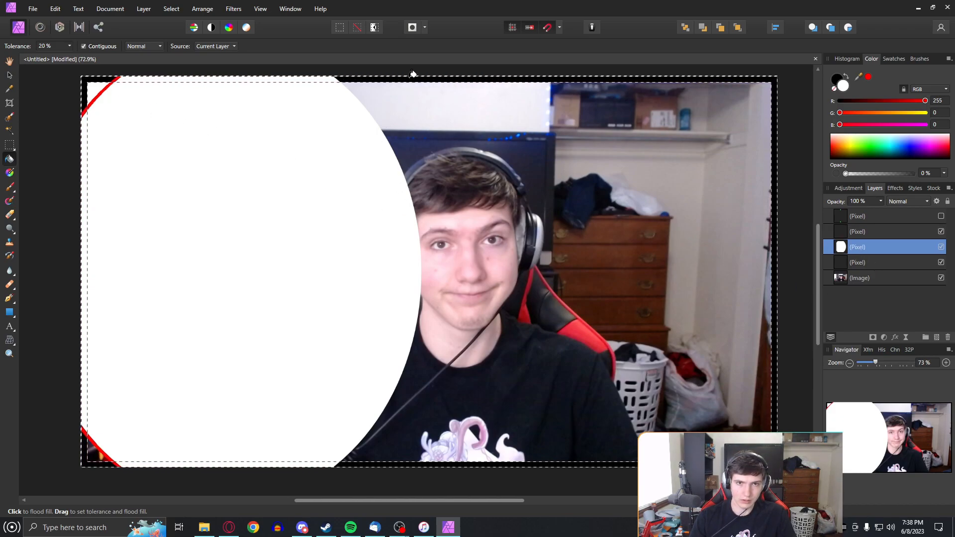
key(g)
drag(214, 103, 210, 147)
key(ctrl+z)
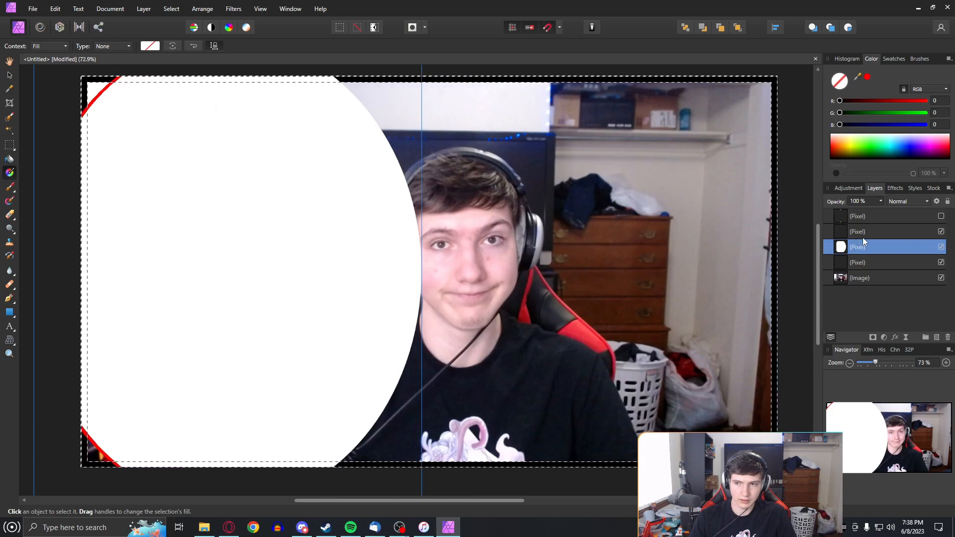
click(876, 231)
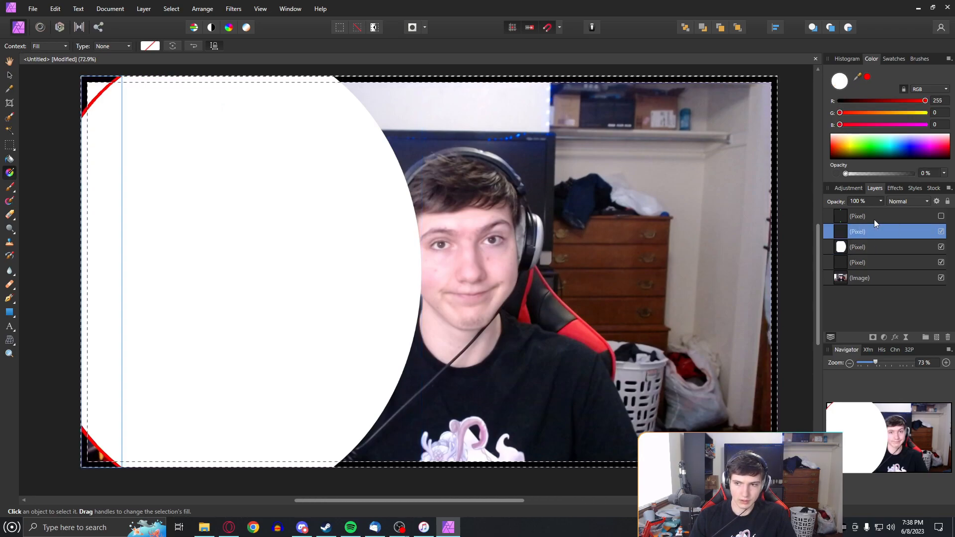
drag(458, 183, 592, 236)
key(ctrl+z)
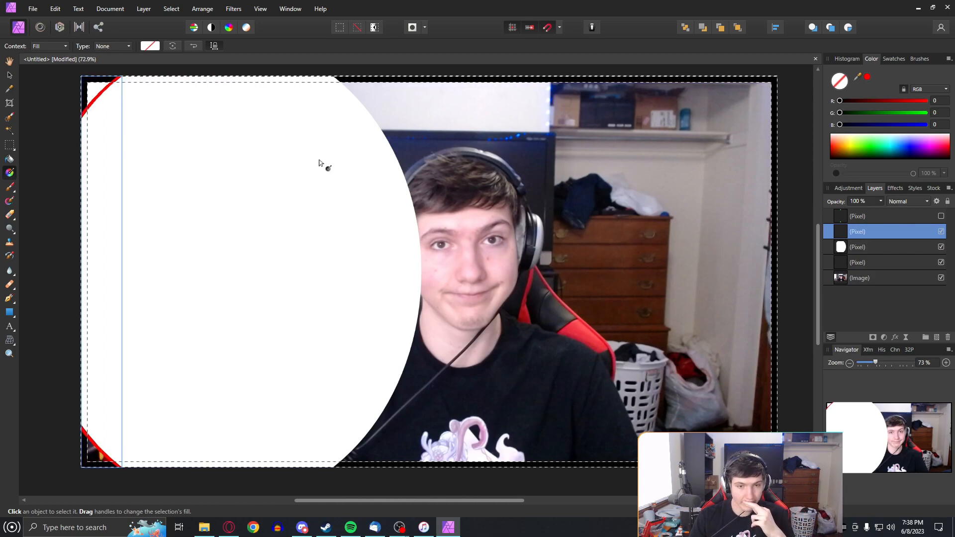
- Hide the white ellipse layer
click(940, 247)
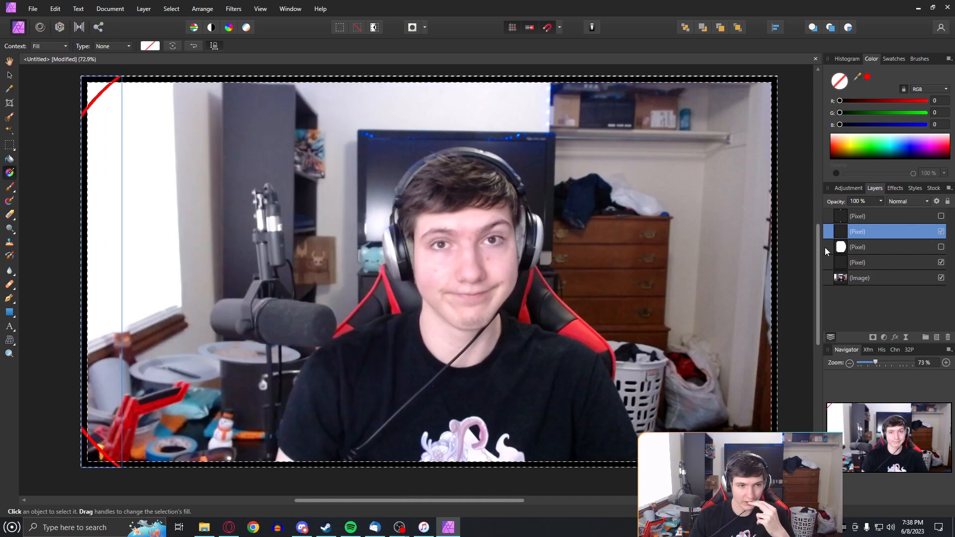
click(940, 262)
click(941, 264)
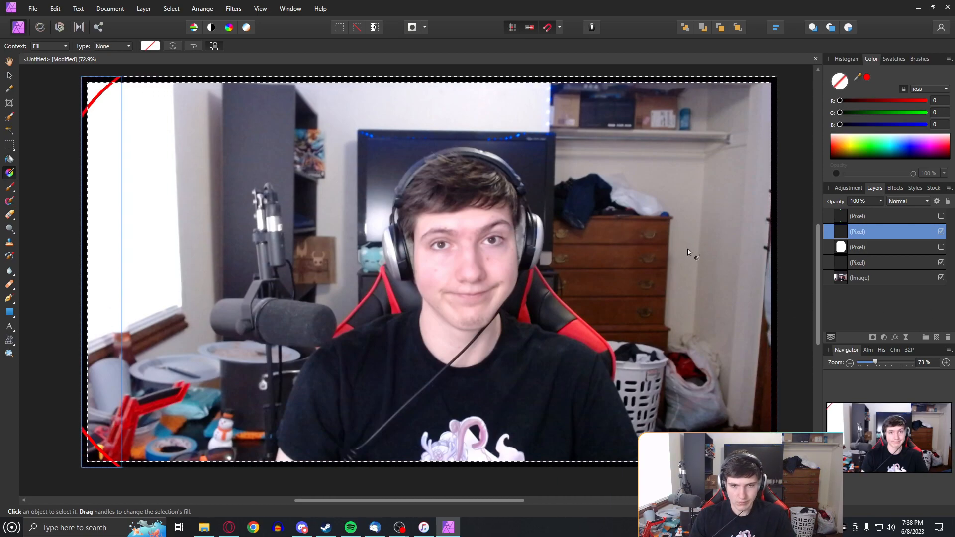
click(49, 147)
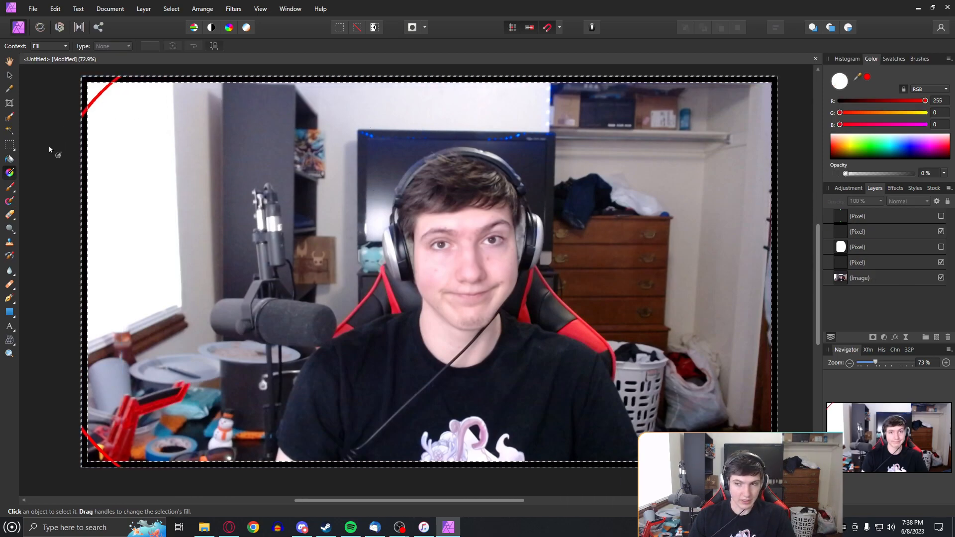
click(896, 244)
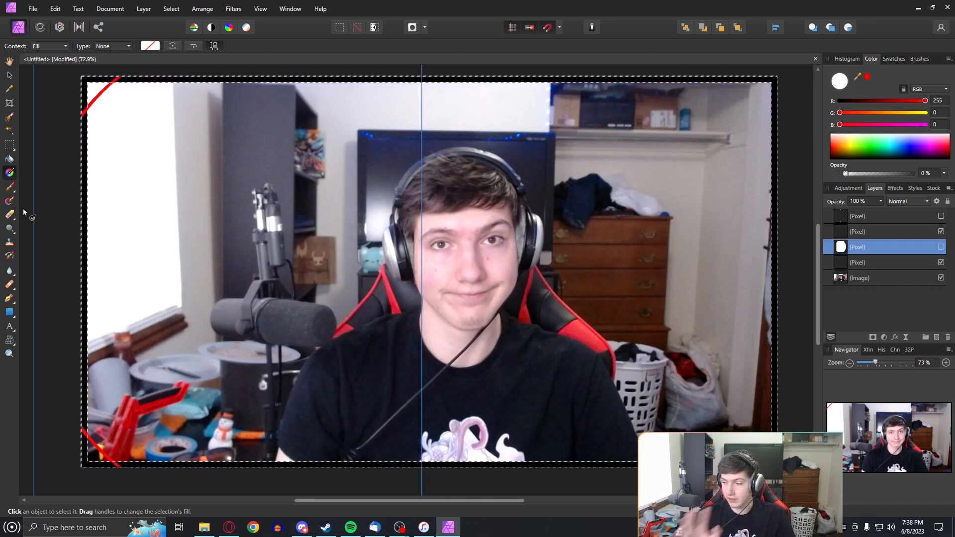
click(9, 158)
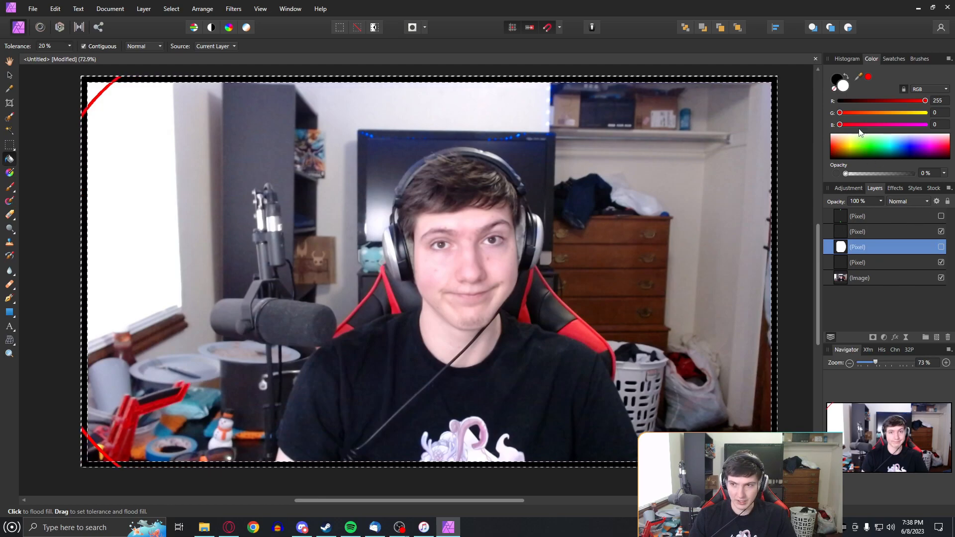
click(899, 146)
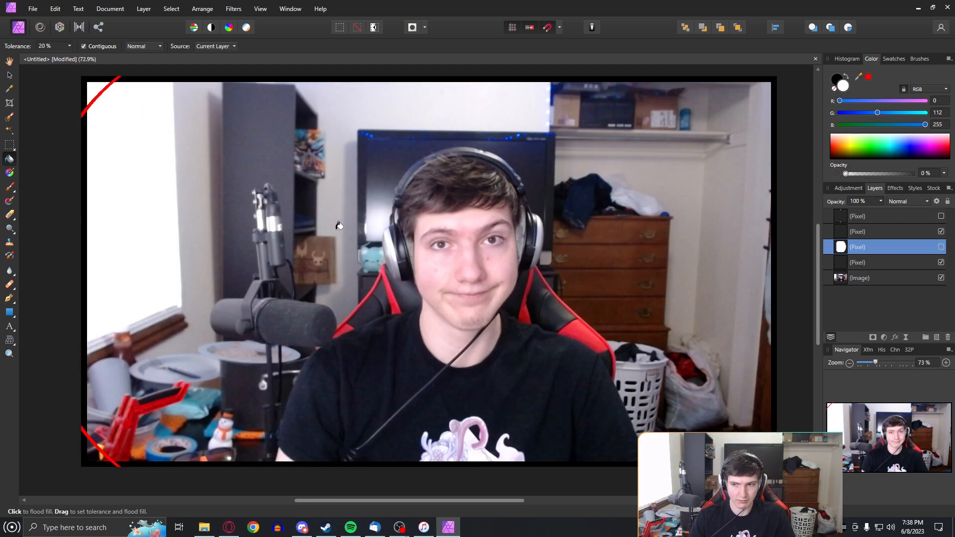
- Show the white ellipse layer, try a black flood fill on it, and undo the fill
click(941, 247)
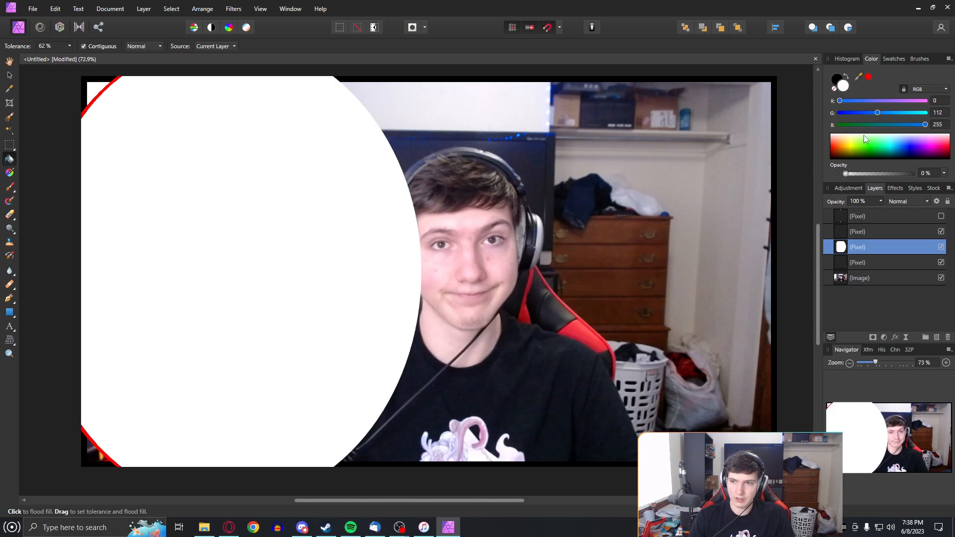
click(10, 172)
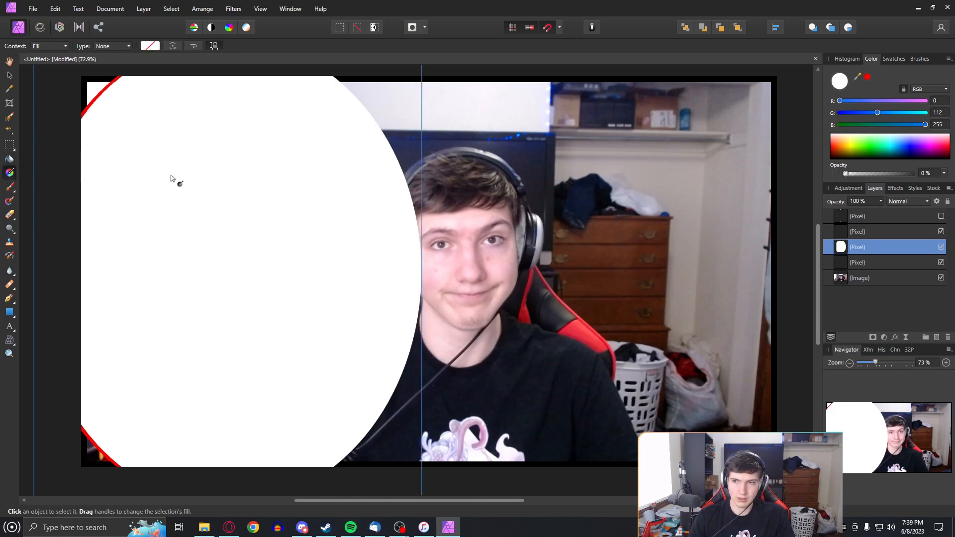
click(10, 159)
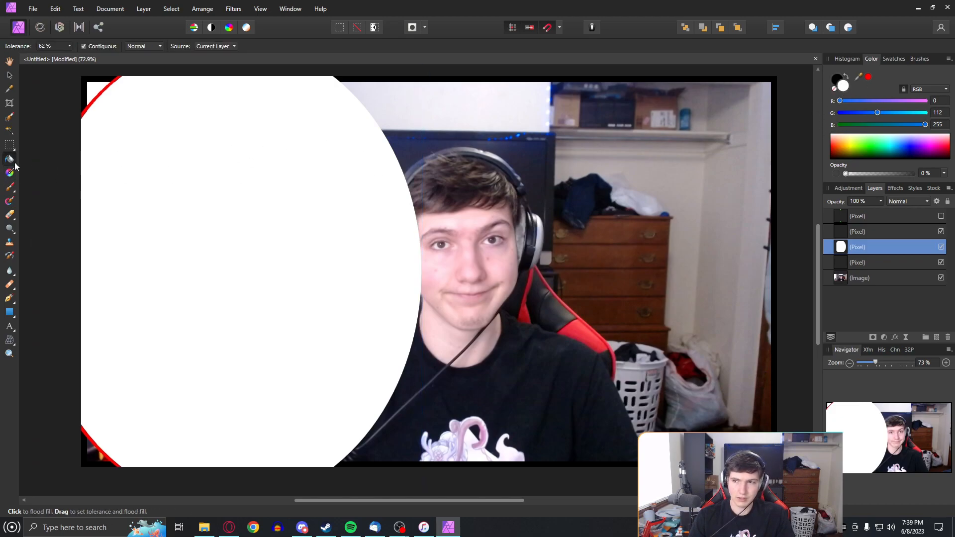
click(846, 76)
click(275, 207)
key(ctrl+z)
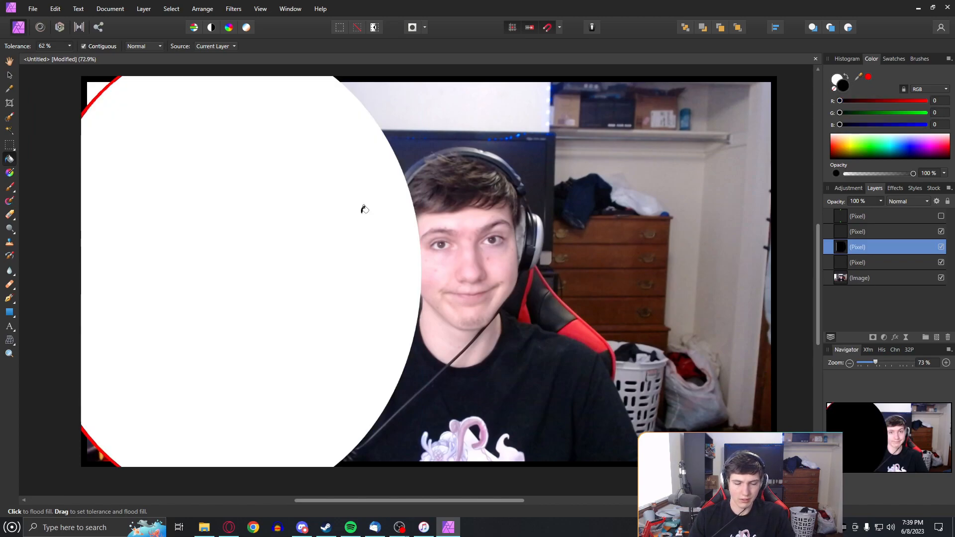
- Set the fill colour to red, try it on the white ellipse, and undo back to the hidden ellipse layer
click(868, 78)
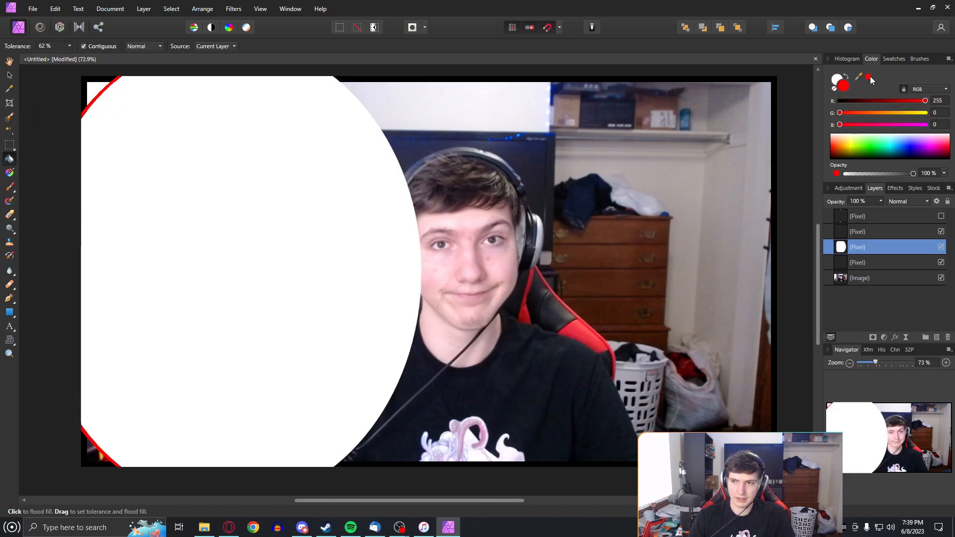
click(330, 167)
key(ctrl+z)
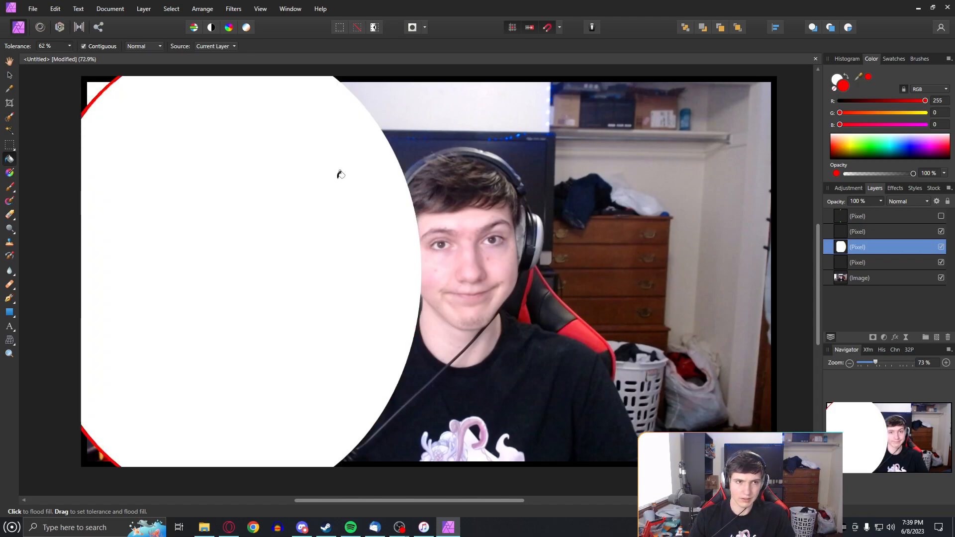
key(ctrl+z)
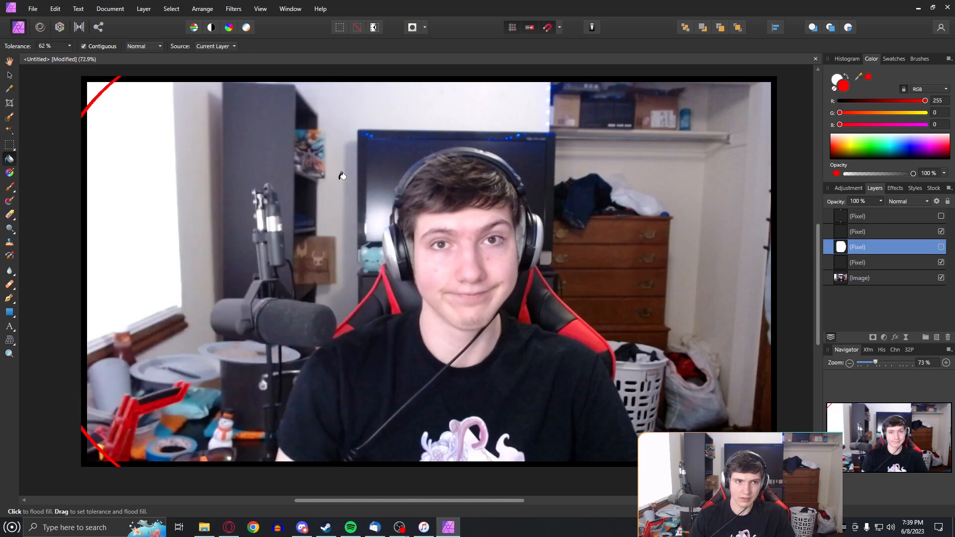
- Flood-select the black border on its own layer and flood fill that selection with red on the red arc layer
click(876, 258)
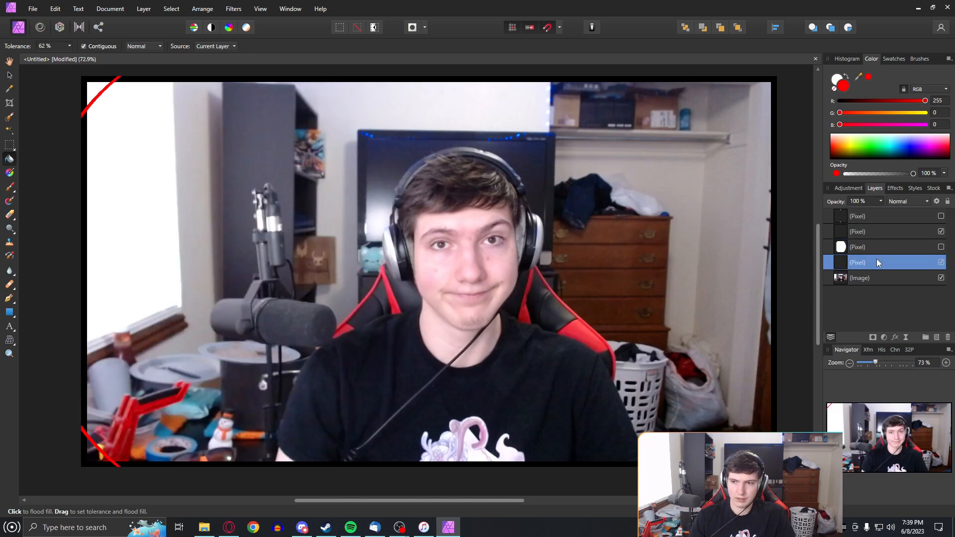
key(w)
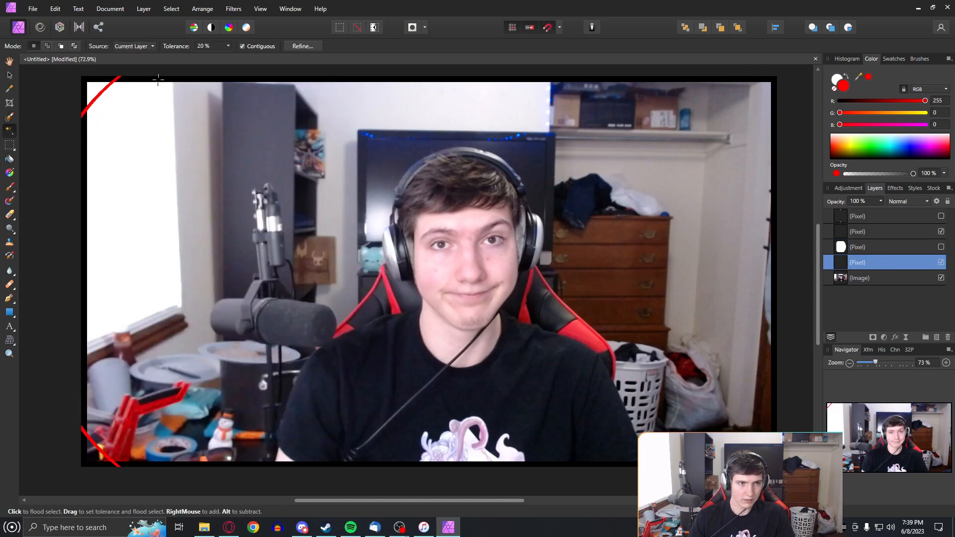
click(158, 78)
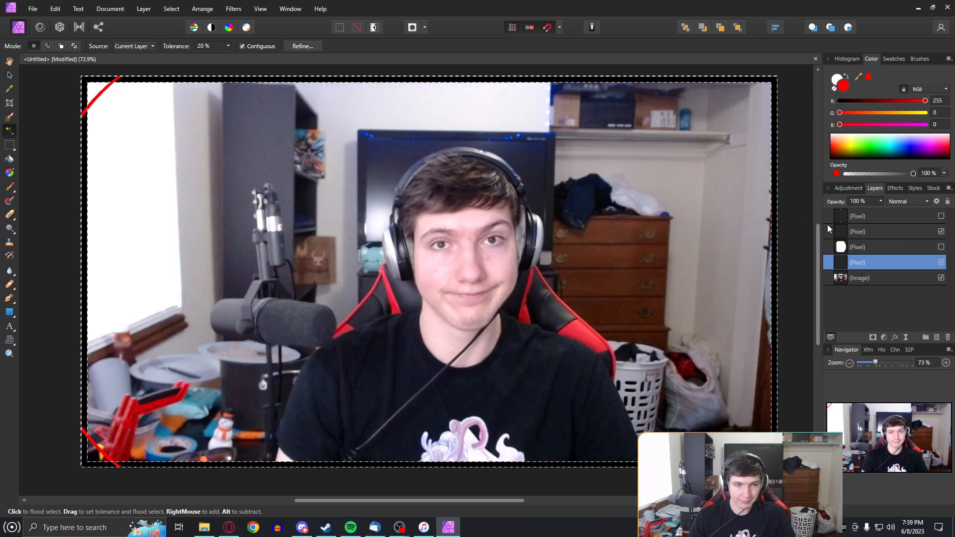
click(875, 234)
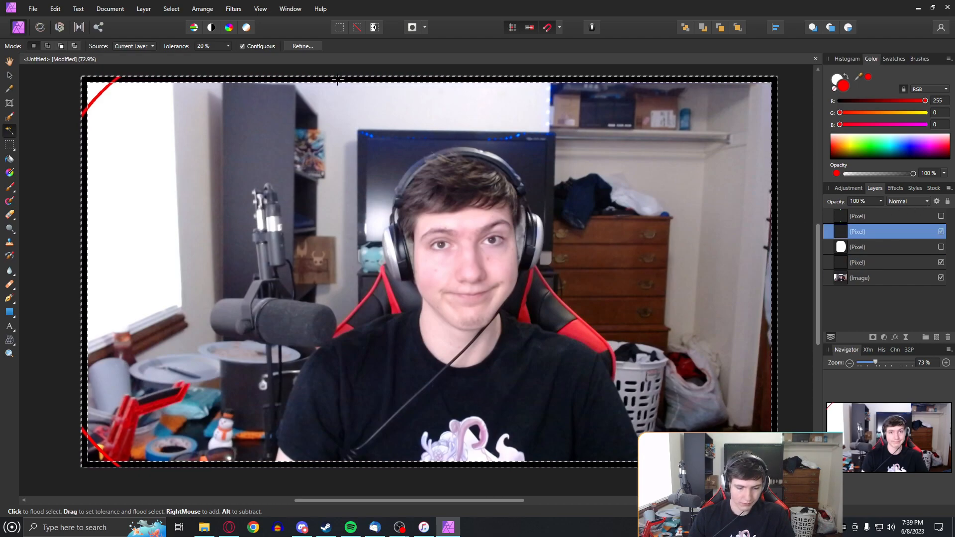
key(g)
key(g)
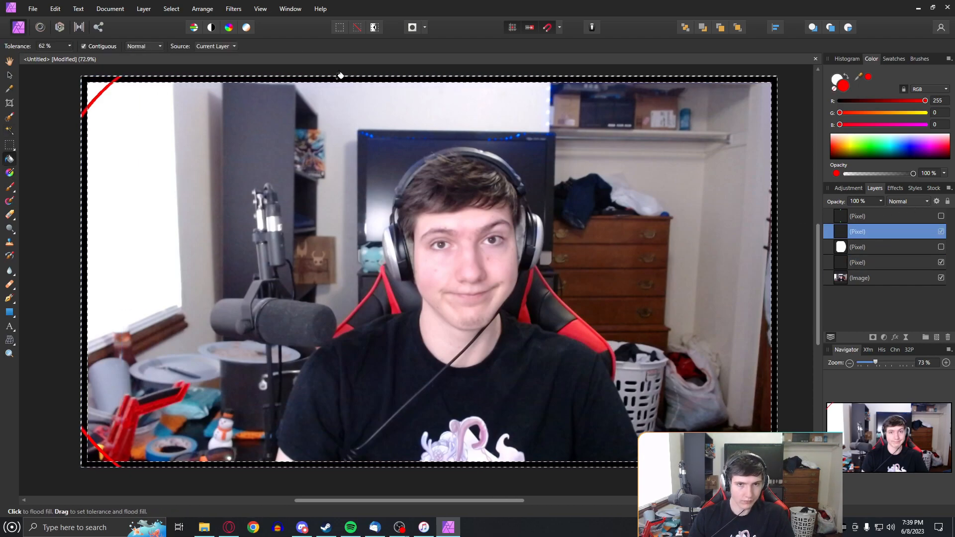
click(339, 78)
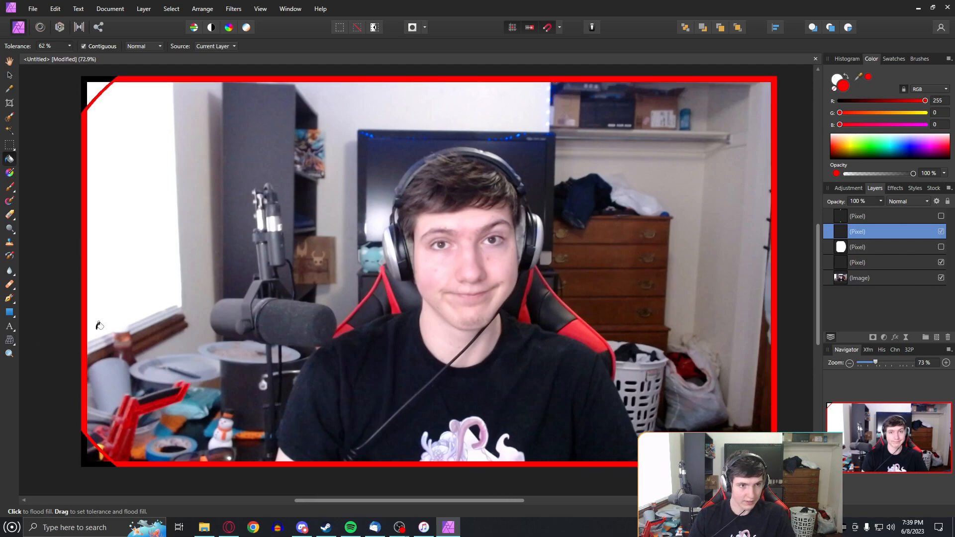
- Hide the black border layer and the webcam image layer, and show the green corner layer
click(940, 263)
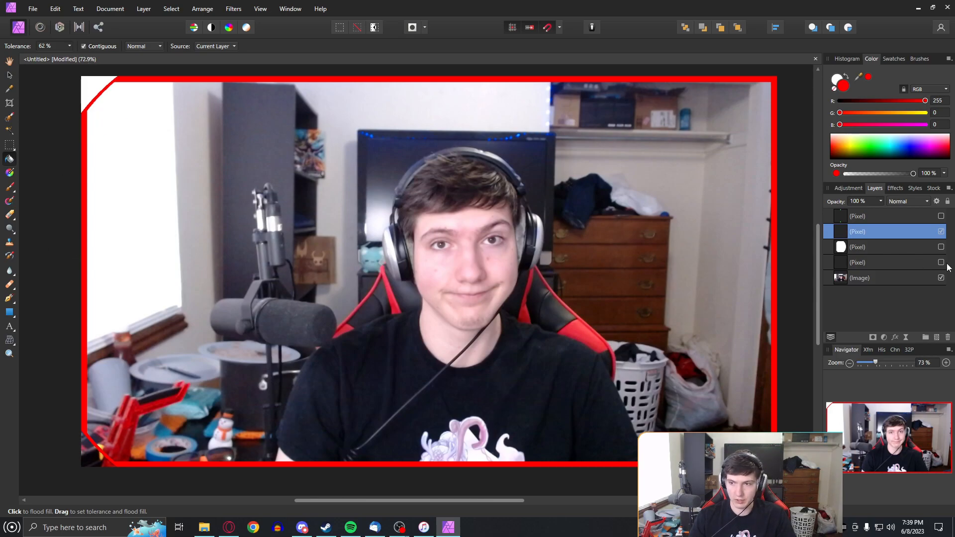
click(941, 216)
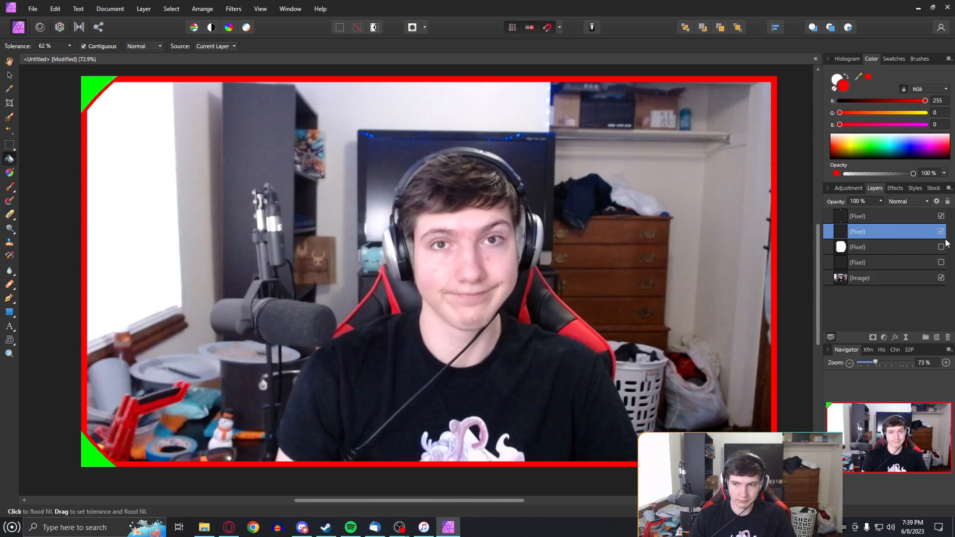
click(941, 278)
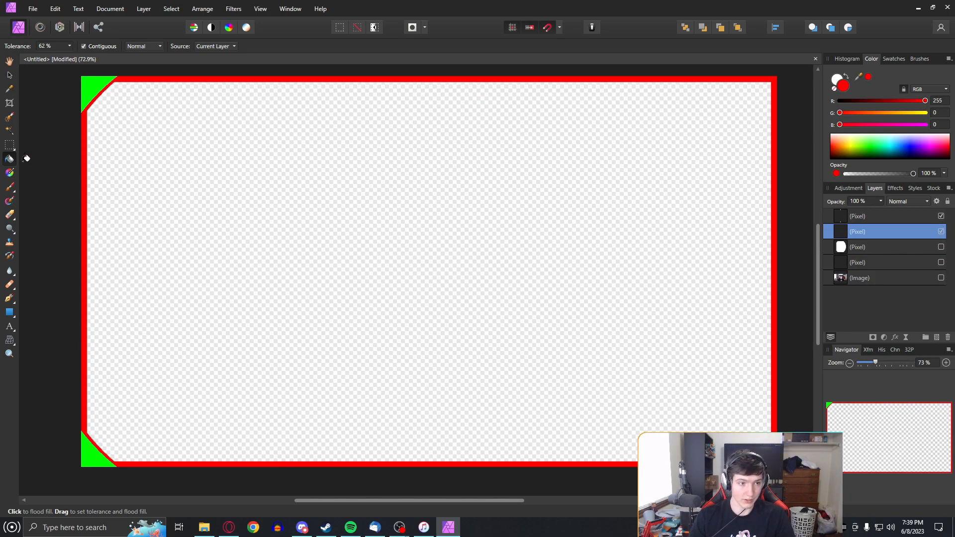
- Flood-select the red frame and apply a diagonal linear gradient across it from upper left to lower right
click(9, 132)
click(276, 83)
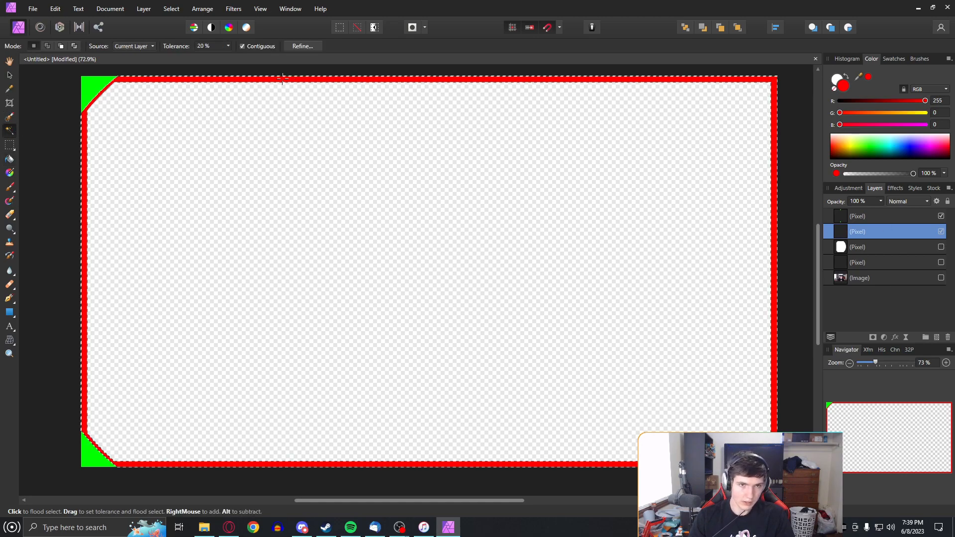
click(10, 172)
drag(284, 152, 481, 293)
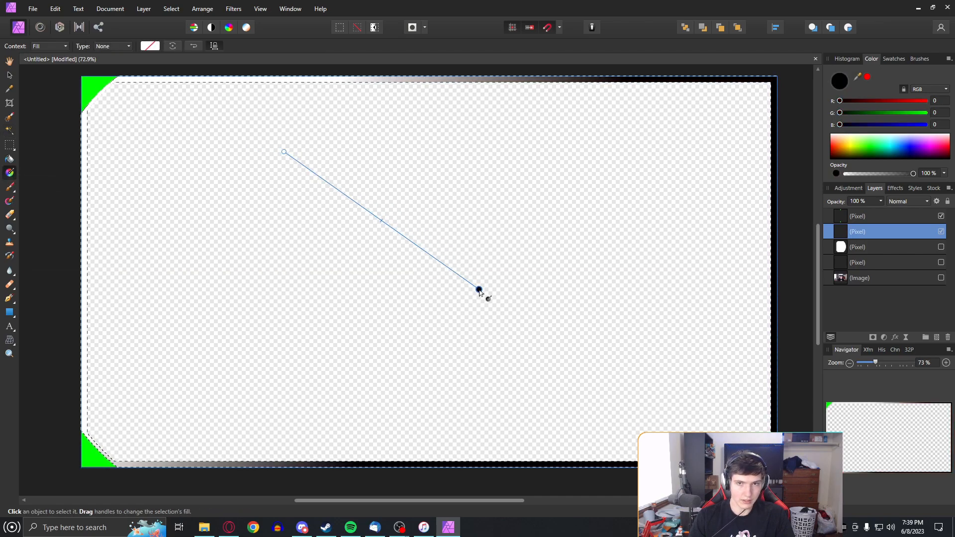
- Set the gradient's start colour to bright green (92, 255, 44) and its end colour to dark green (0, 95, 9)
click(156, 47)
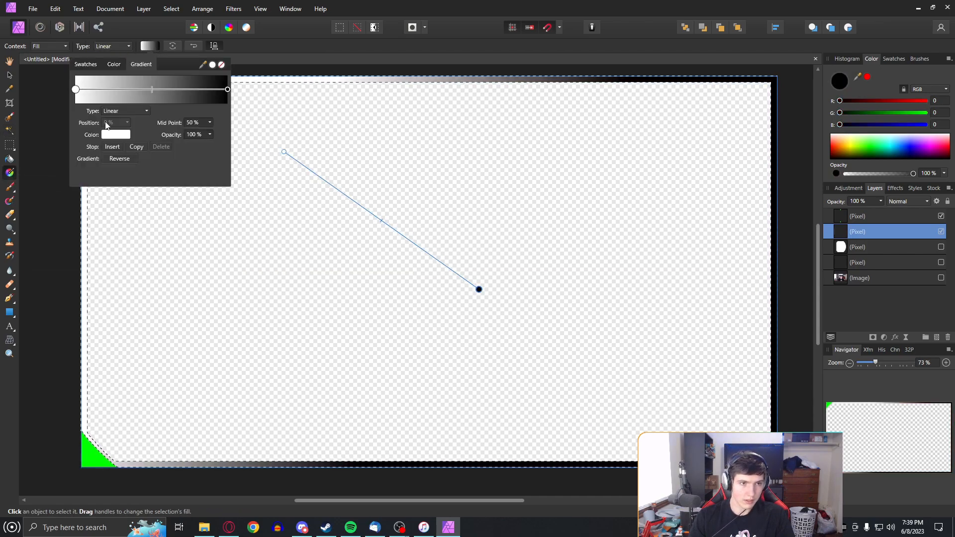
click(116, 134)
click(91, 214)
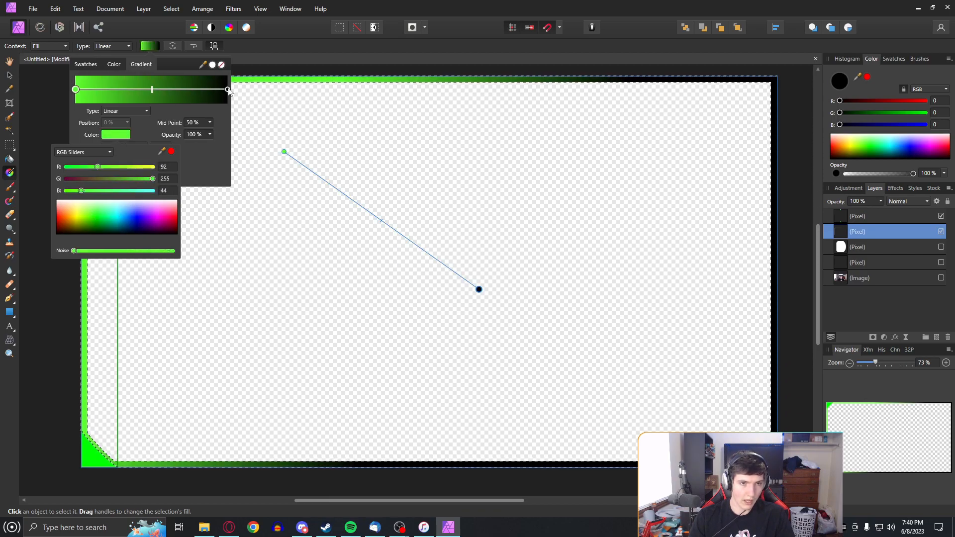
click(180, 109)
click(227, 89)
click(118, 134)
drag(99, 217, 99, 228)
click(50, 311)
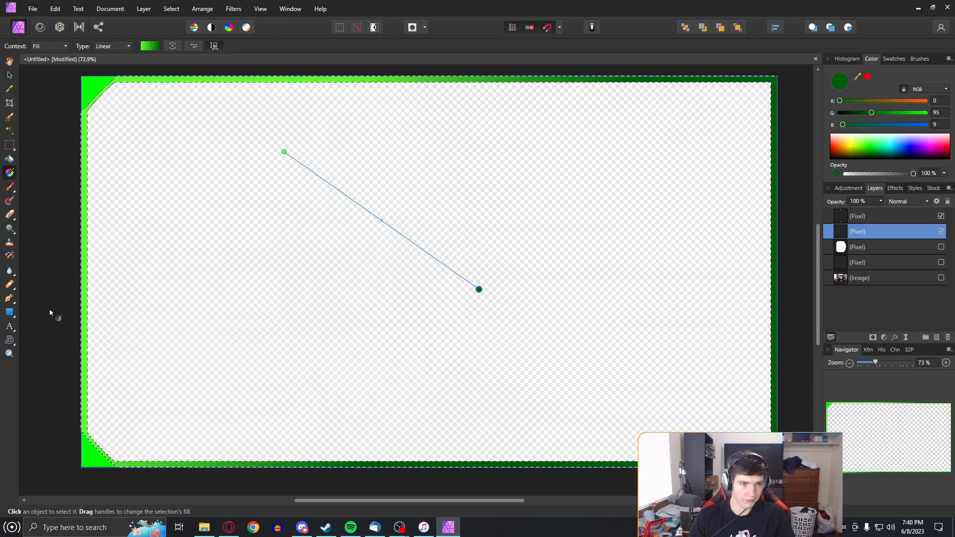
click(50, 311)
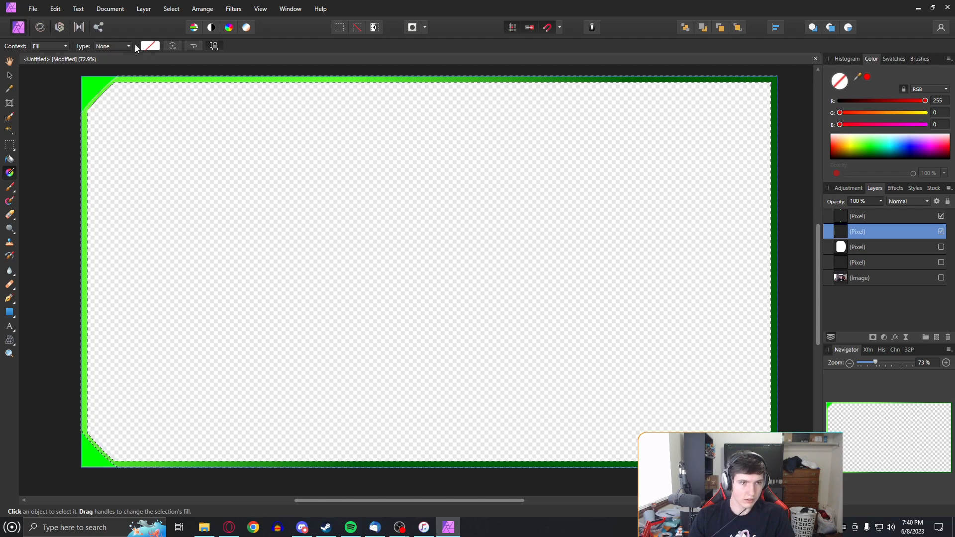
- Reselect the frame layer and draw a new, longer linear gradient across it from upper left to lower right
click(874, 245)
click(867, 233)
mouse_move(207, 182)
mouse_down()
mouse_move(404, 283)
mouse_move(494, 312)
mouse_move(622, 345)
mouse_move(630, 299)
mouse_up()
- Set the new gradient's start colour to light green (132, 255, 95) and its end colour to green (0, 146, 10)
click(149, 46)
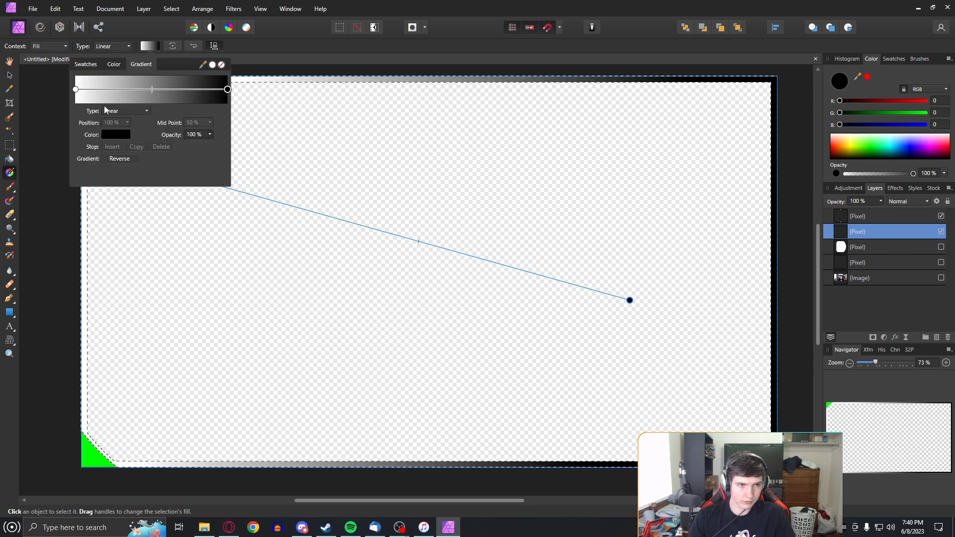
click(78, 91)
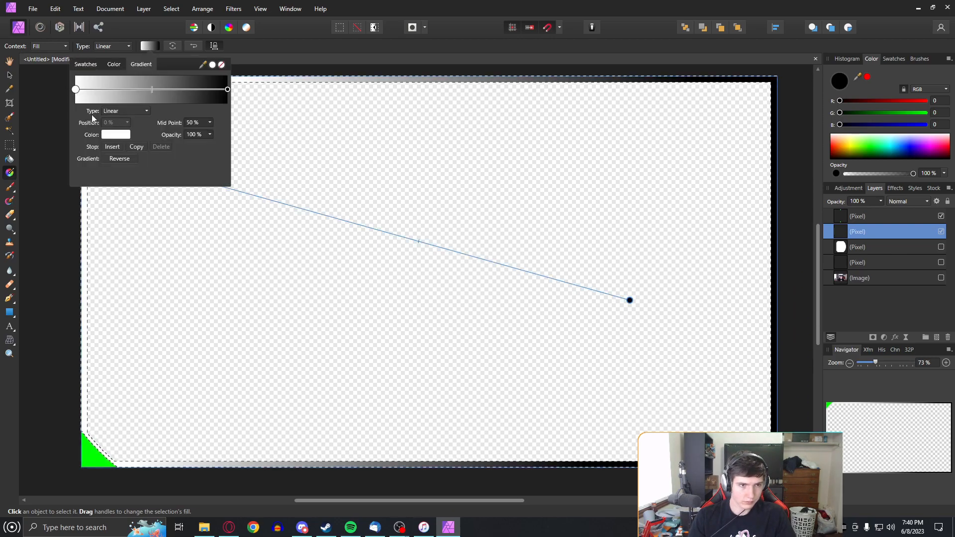
click(116, 134)
drag(85, 216, 91, 210)
click(227, 90)
click(227, 91)
click(116, 134)
drag(105, 208, 97, 225)
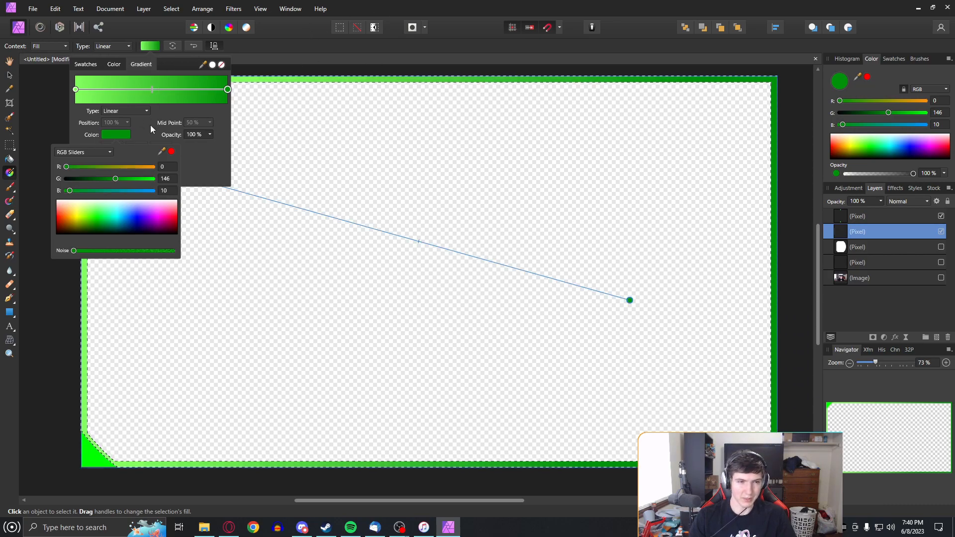
click(151, 47)
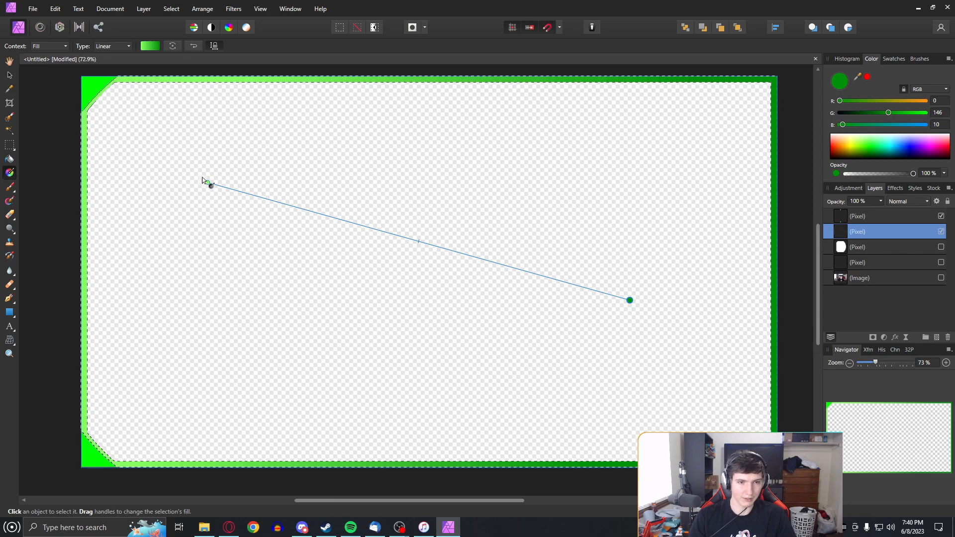
- Move the gradient's start point slightly down and left, and set its end colour to turquoise (0, 211, 206)
mouse_move(207, 182)
mouse_down()
mouse_move(196, 218)
mouse_move(206, 178)
mouse_move(201, 194)
mouse_up()
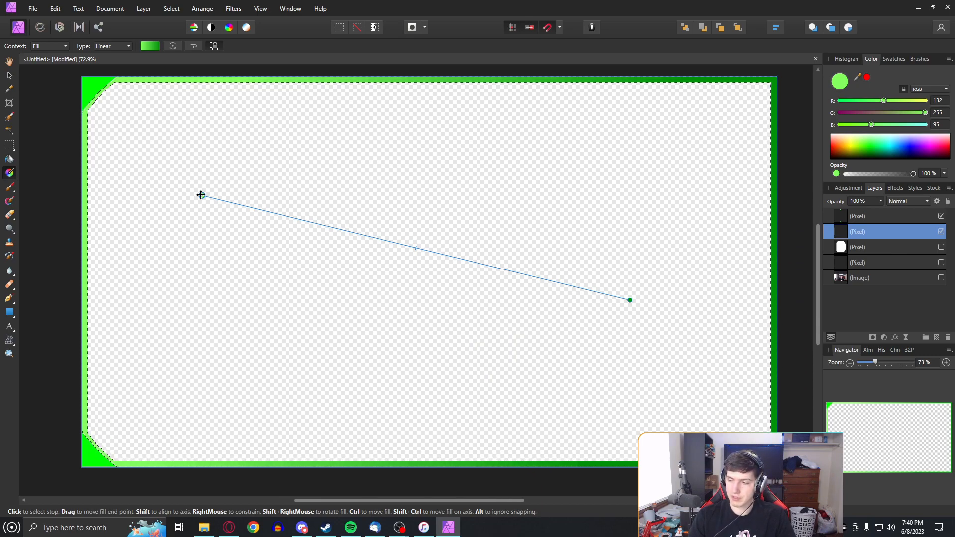
click(201, 195)
click(145, 46)
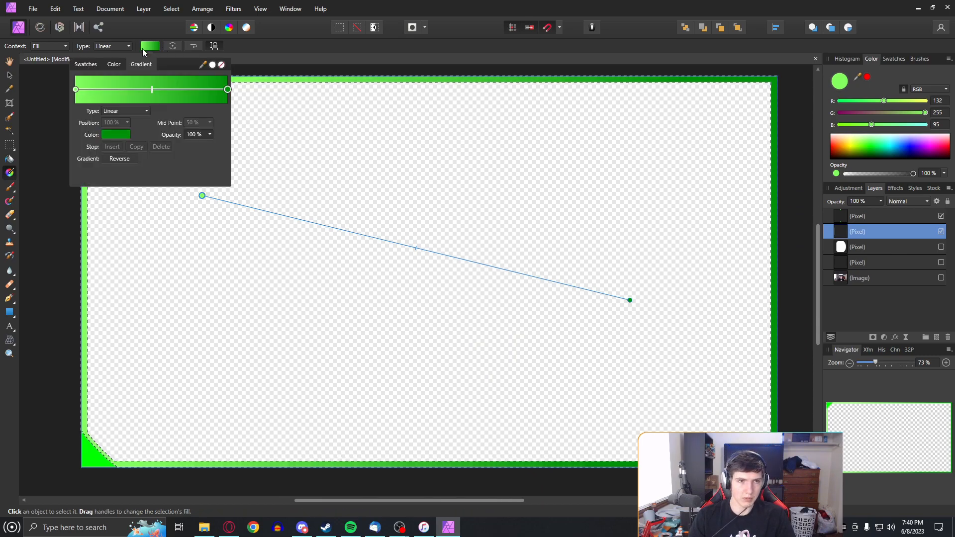
click(111, 135)
click(136, 220)
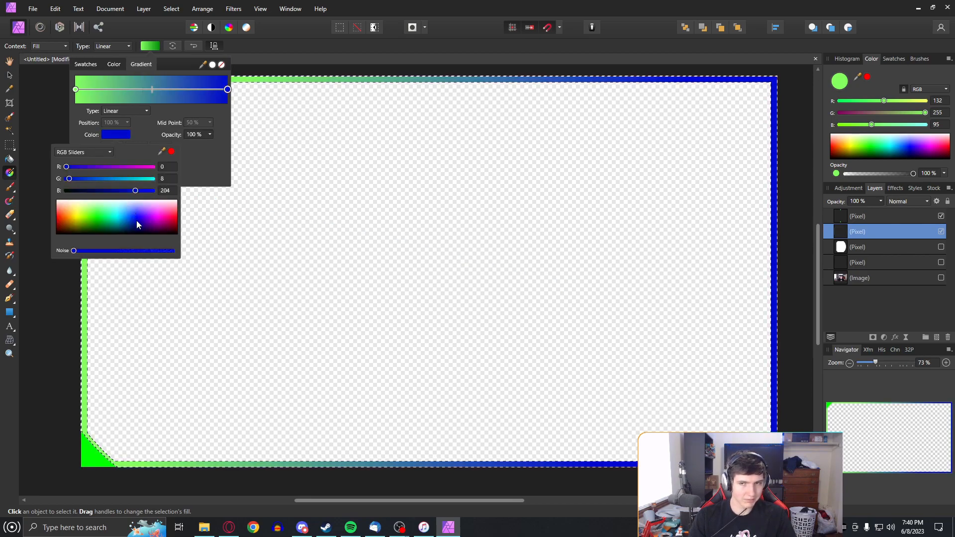
click(120, 220)
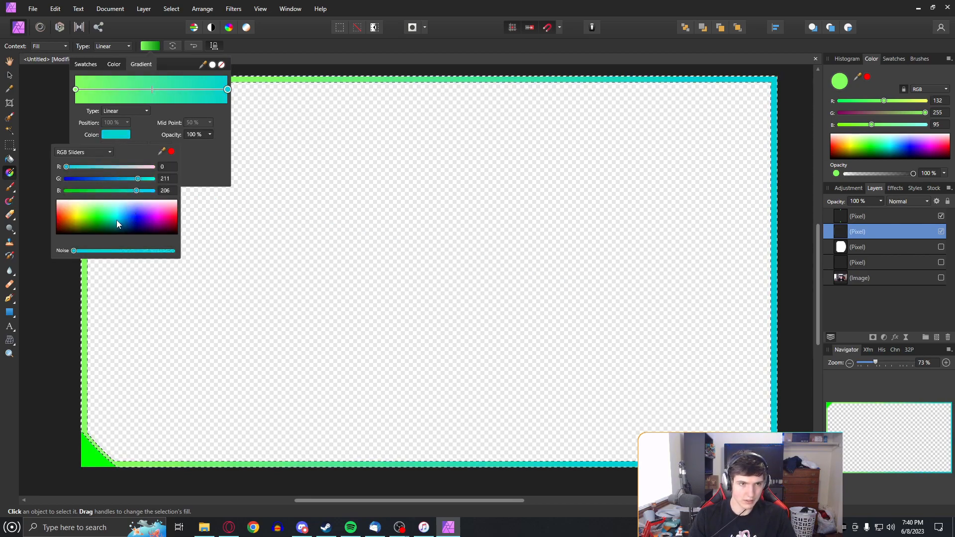
- Set the frame gradient's end colour to blue (0, 132, 248) and its start colour to dark blue (0, 16, 138)
drag(119, 219, 127, 217)
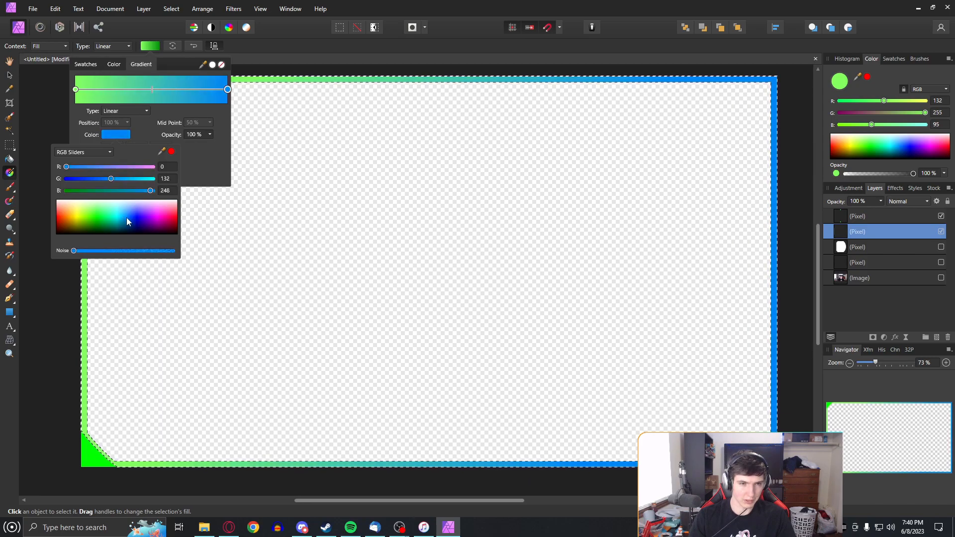
click(75, 92)
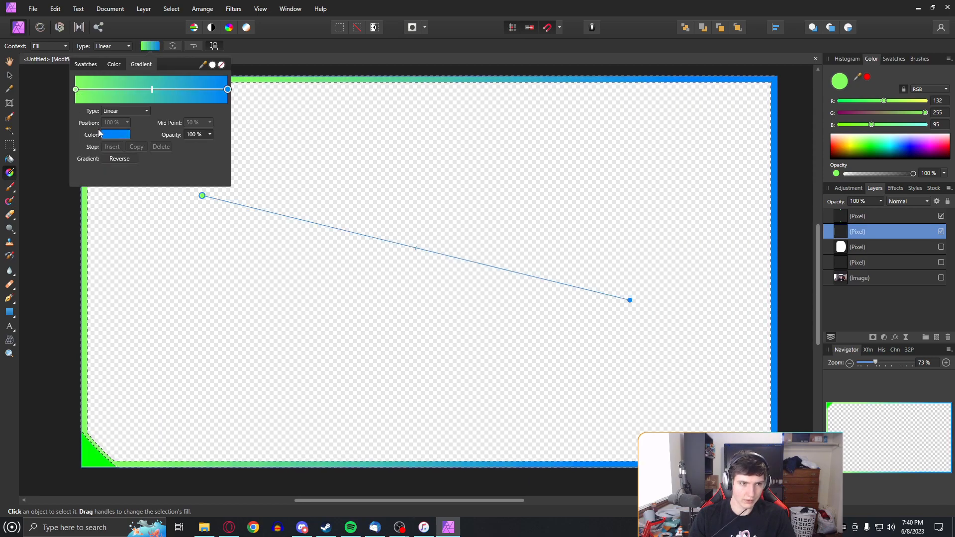
click(76, 90)
click(114, 138)
drag(117, 221, 136, 225)
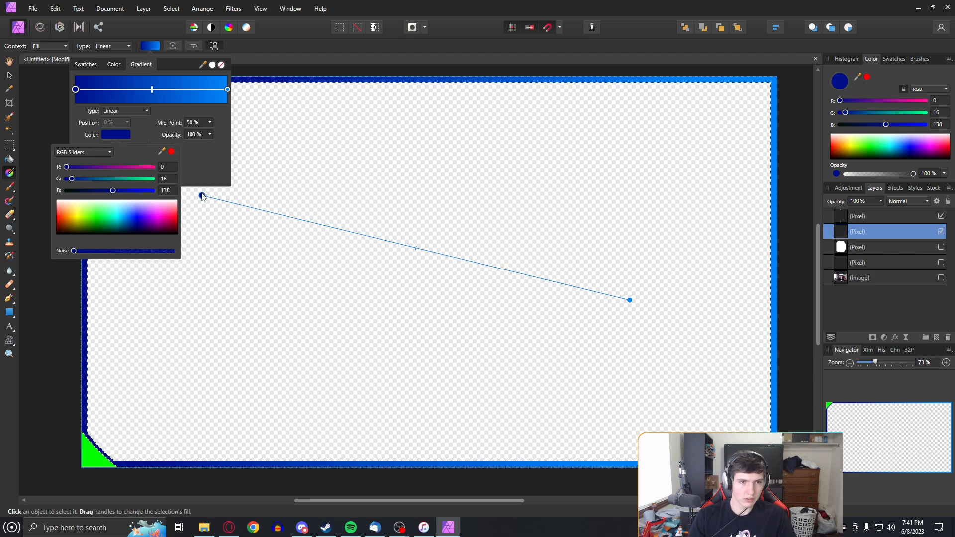
click(151, 46)
click(150, 46)
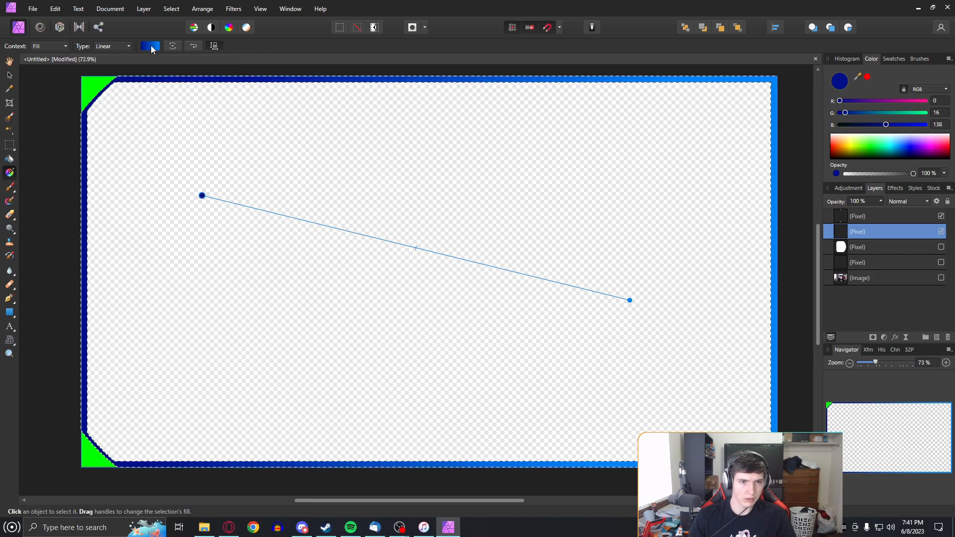
- Swap the gradient's endpoints so the frame runs from light blue at left to dark blue at right, and leave the Gradient tool
drag(200, 195, 666, 226)
drag(629, 300, 226, 162)
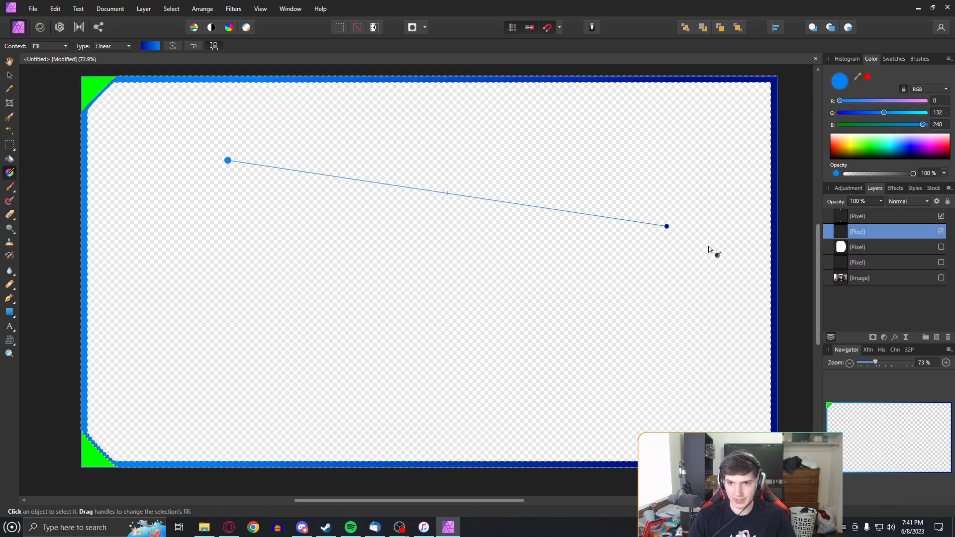
click(761, 230)
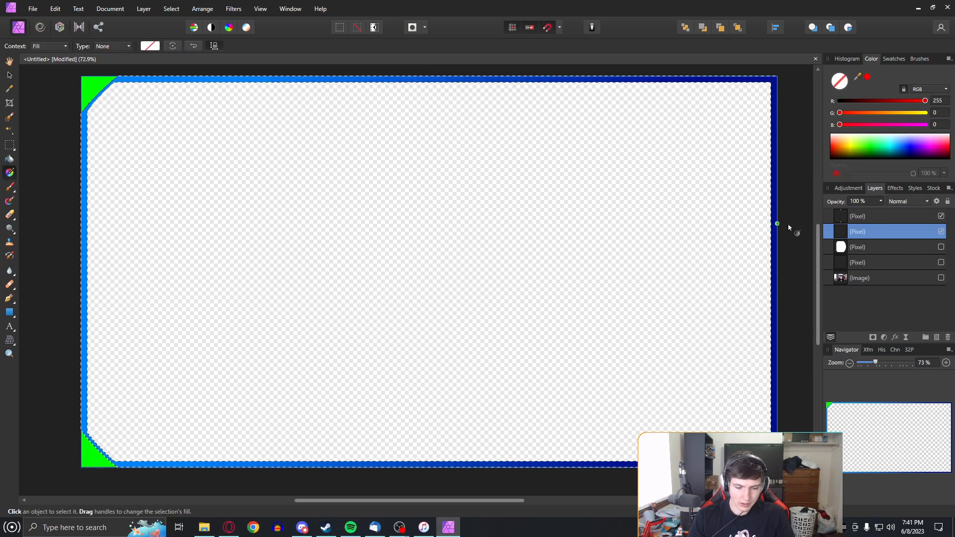
key(v)
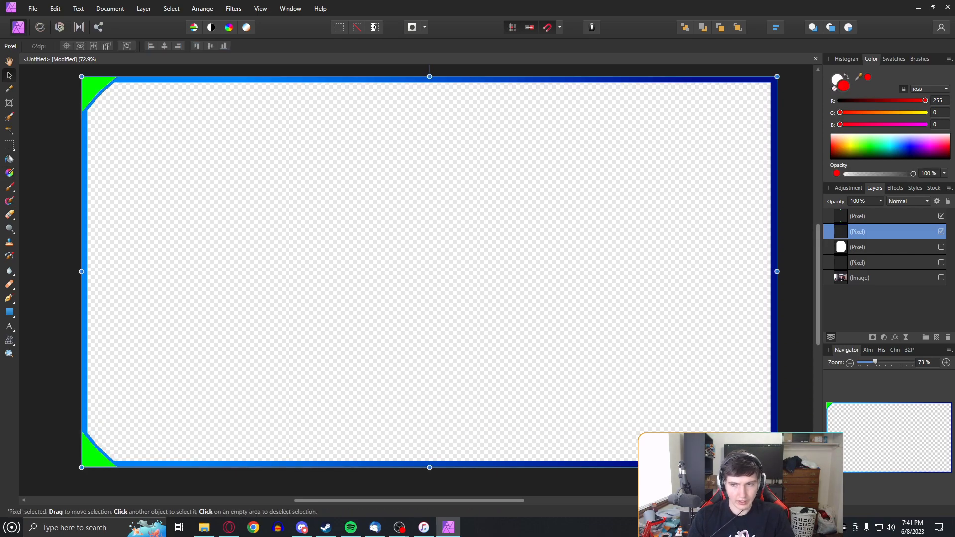
- Hide the blue border layer and export the green corners as a 1920 x 1080 px PNG named webcam chroma
click(940, 231)
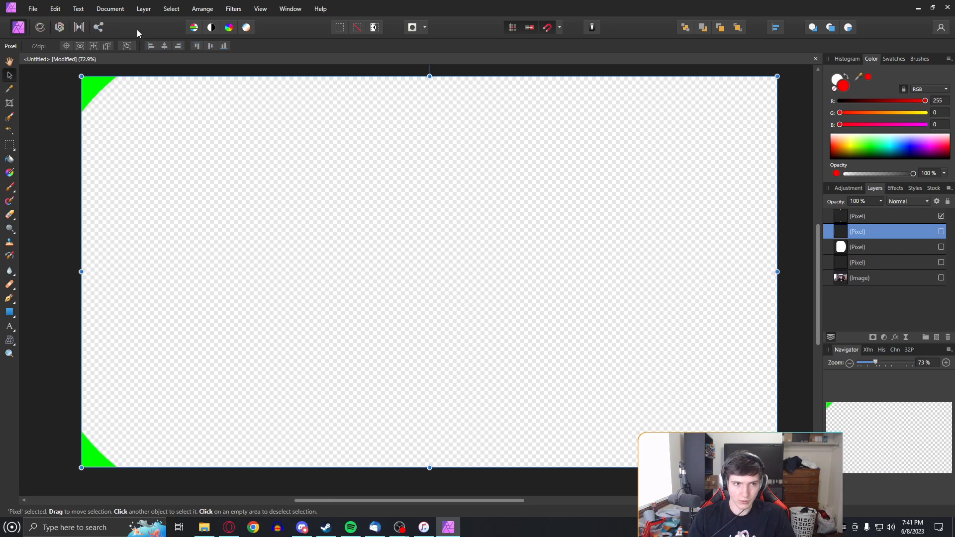
click(40, 9)
mouse_move(55, 9)
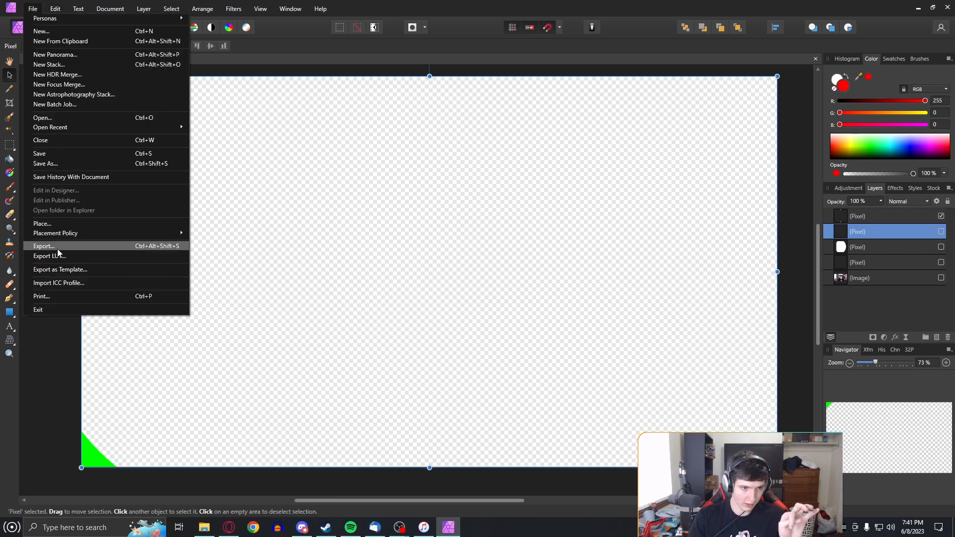
click(60, 248)
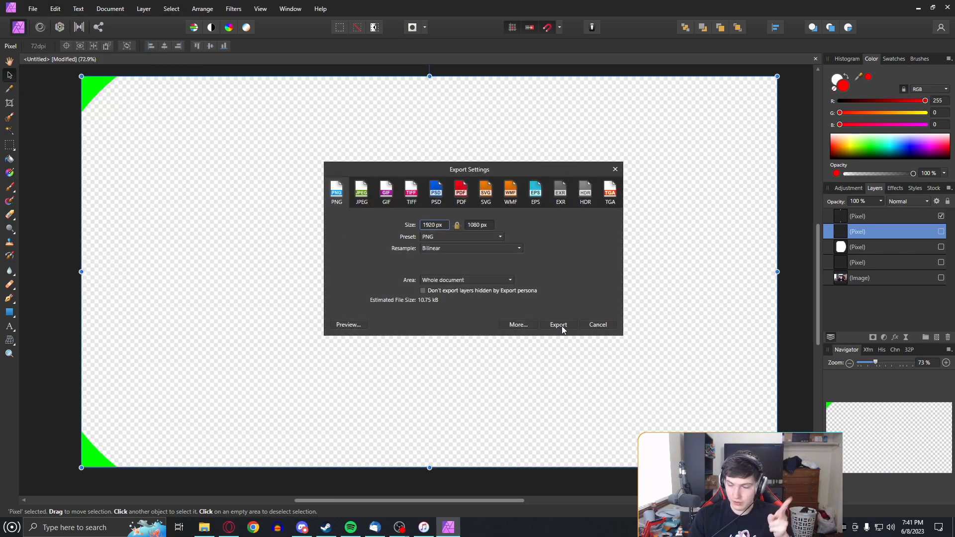
click(558, 324)
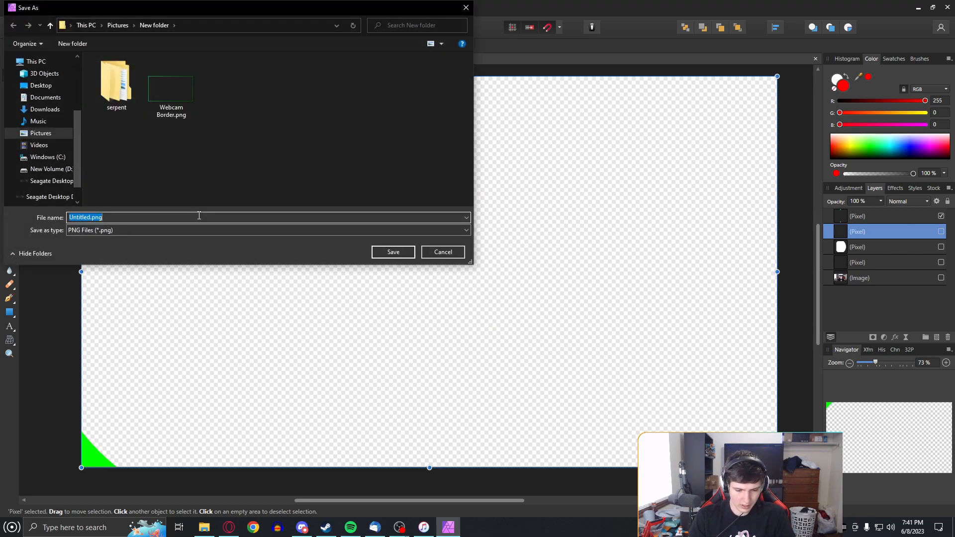
text(web)
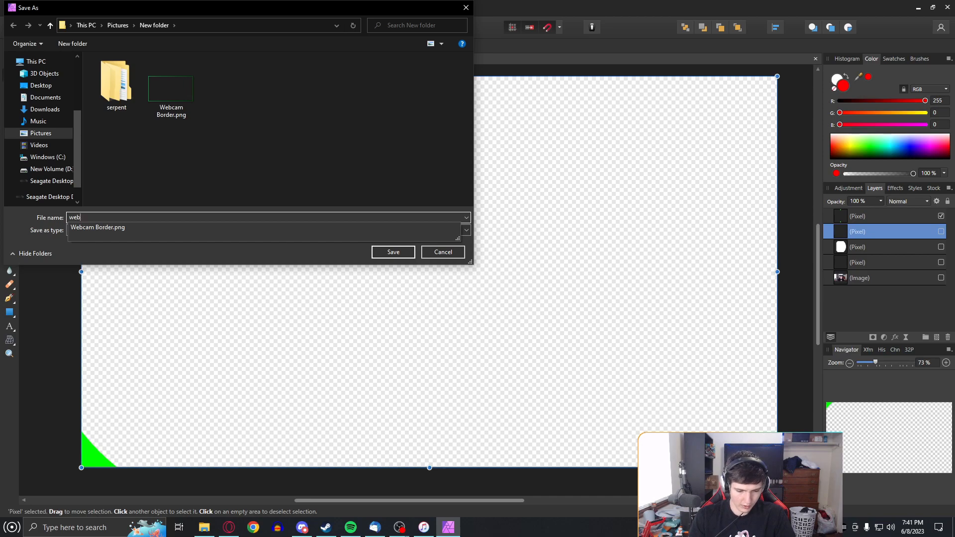
text(cam chr)
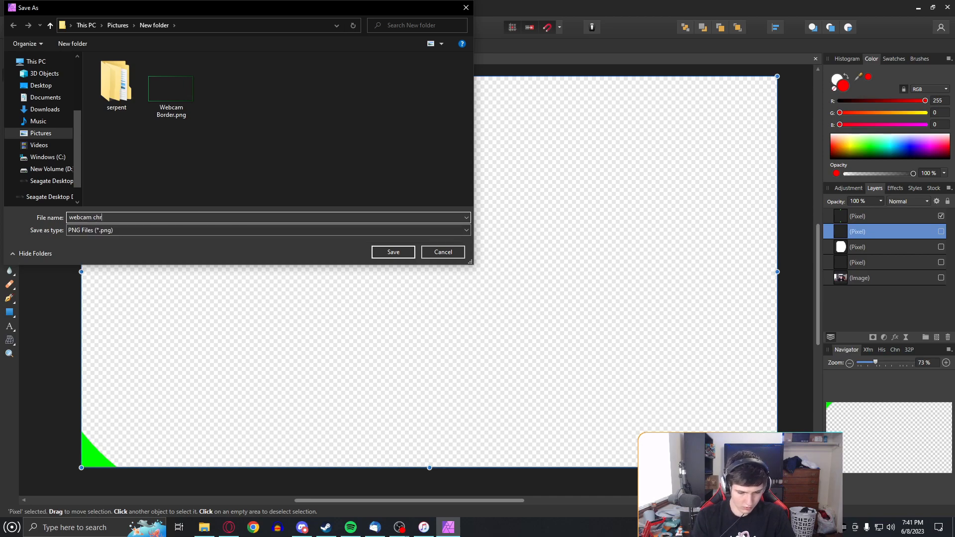
click(406, 252)
- Show the border layer, hide the green corner layer, and export the border as a PNG, overwriting Webcam Border.png
click(940, 231)
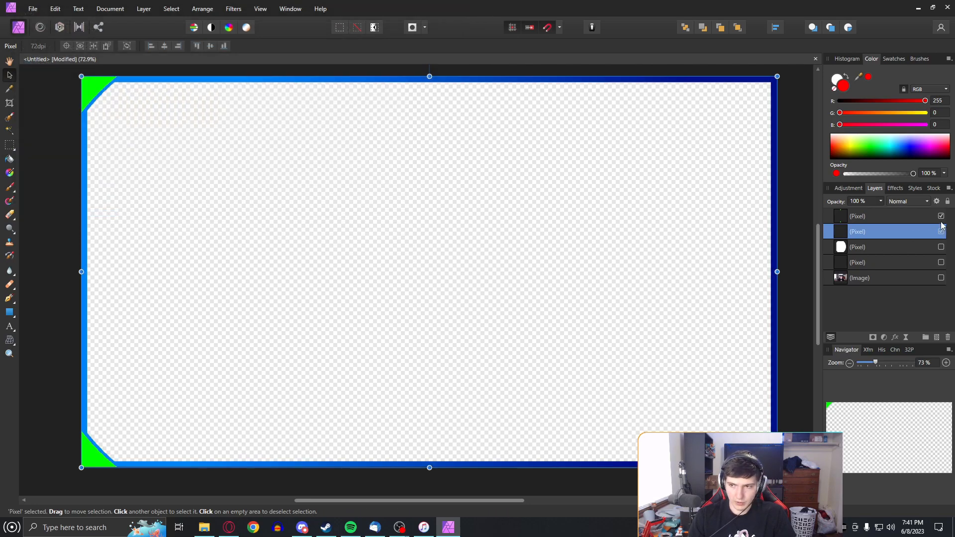
click(940, 216)
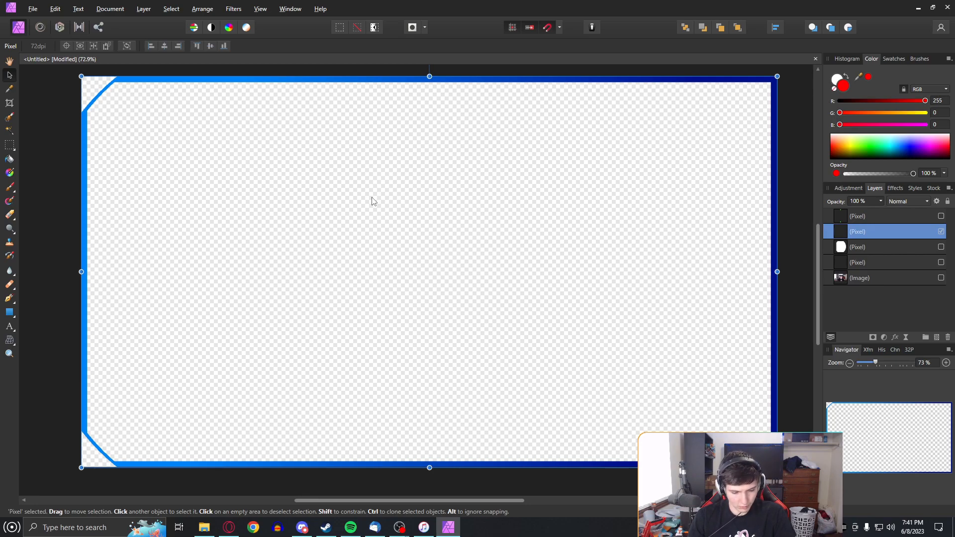
key(ctrl+alt+shift+w)
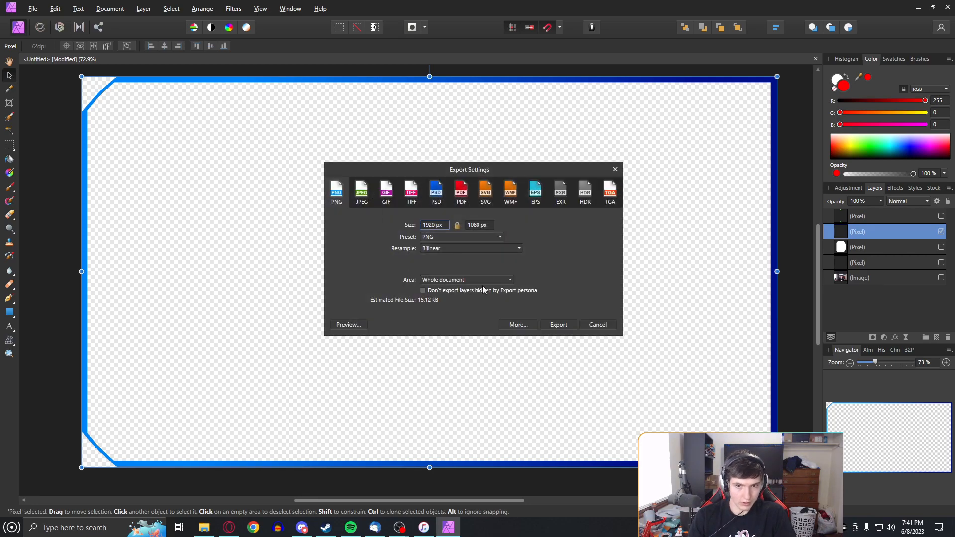
click(571, 322)
click(171, 87)
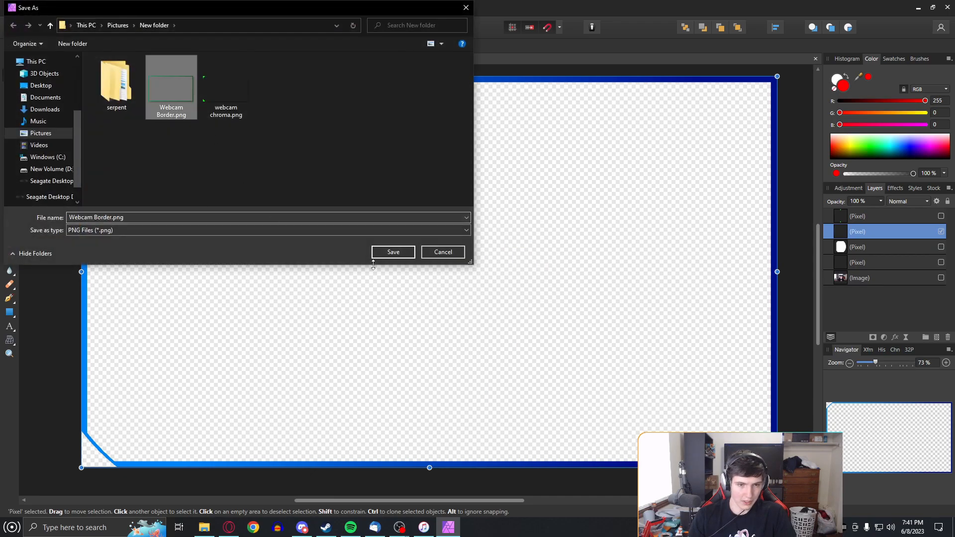
click(390, 250)
click(515, 304)
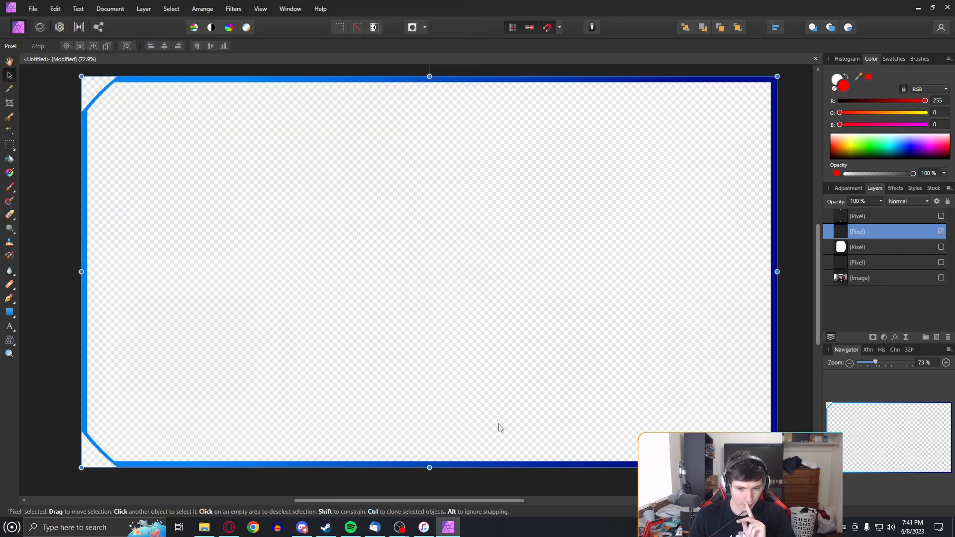
- Close Affinity Photo and open the [NS] Webcam scene in OBS
click(946, 6)
click(478, 272)
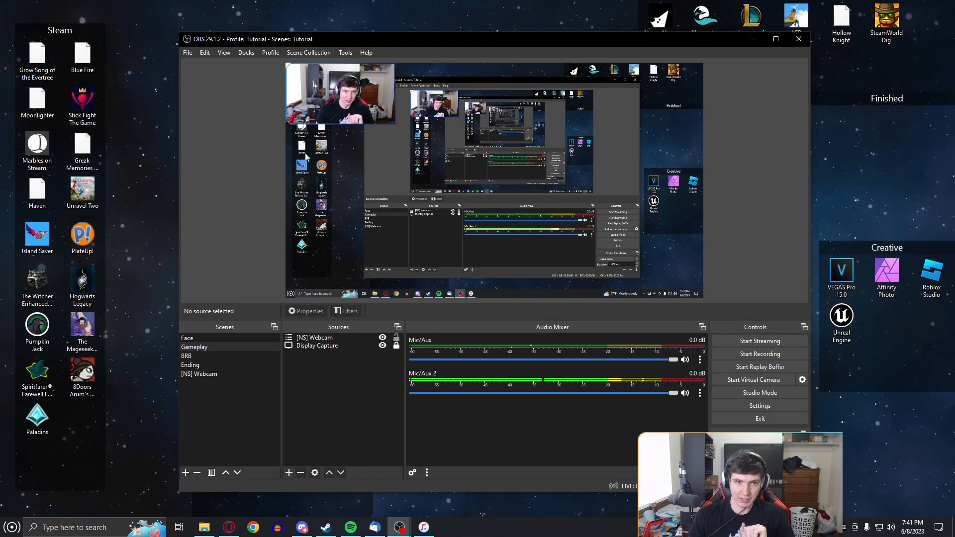
click(215, 373)
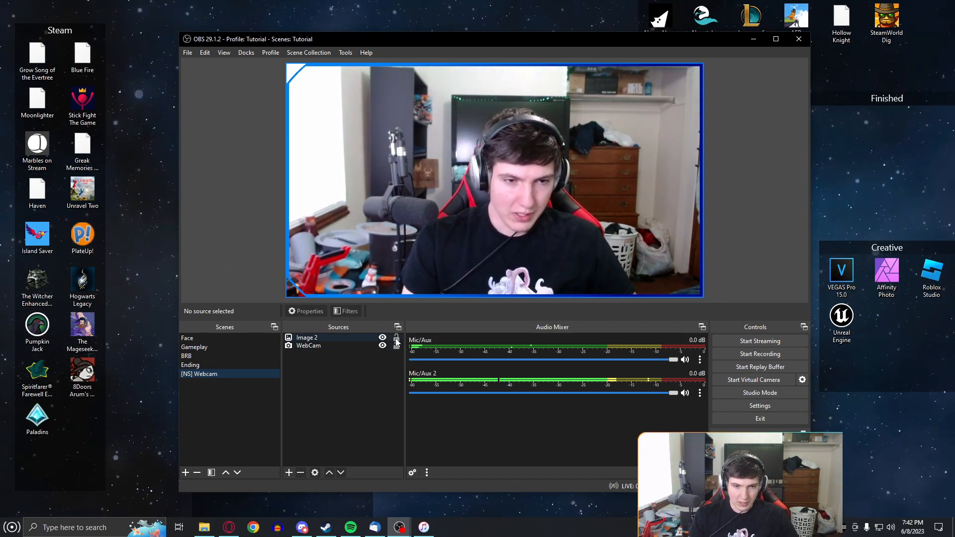
- Add a new image source that loads webcam chroma.png and place it between the border image and the webcam
click(289, 472)
click(337, 355)
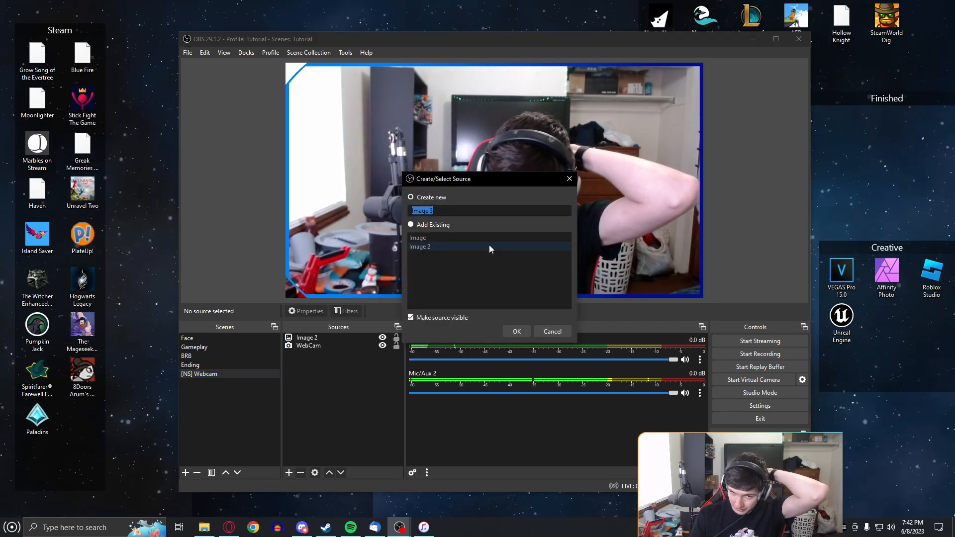
click(517, 331)
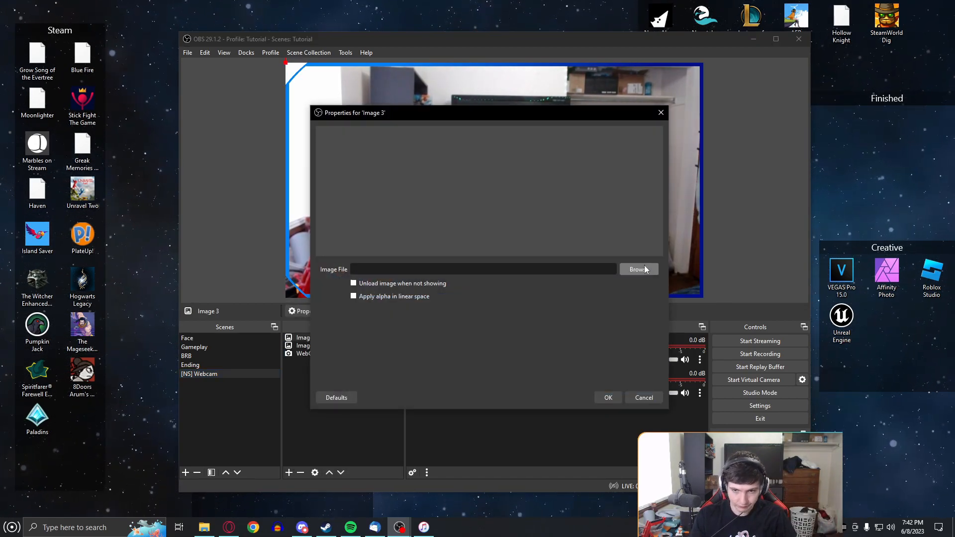
click(645, 270)
click(591, 209)
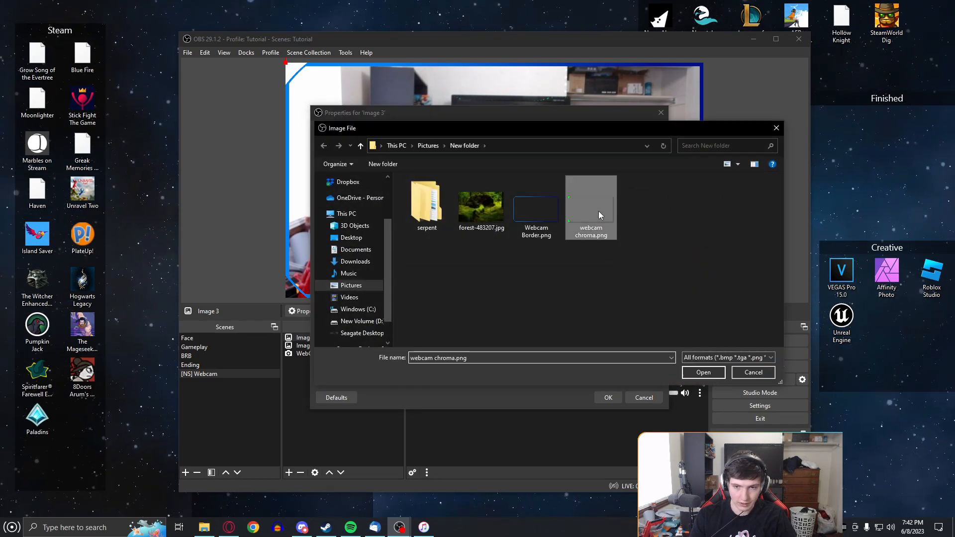
click(697, 376)
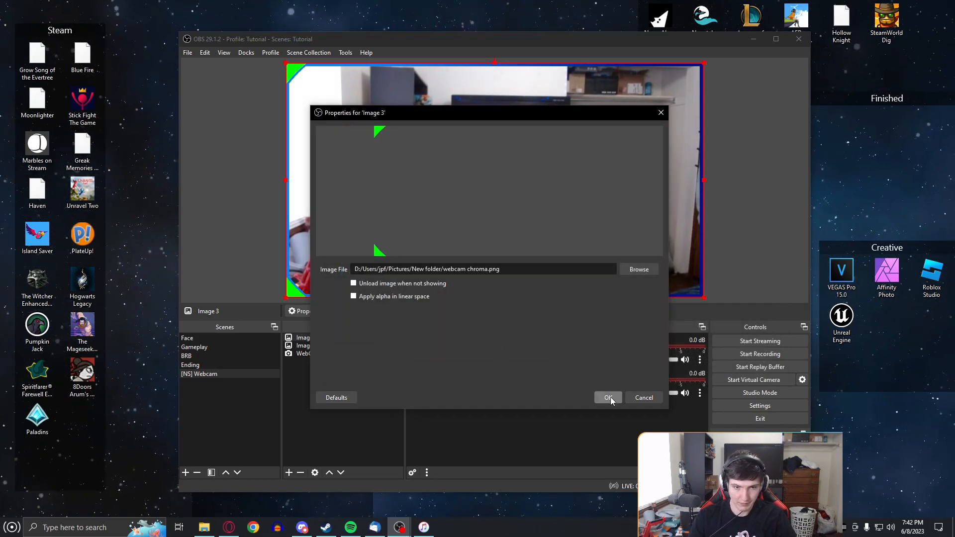
click(608, 398)
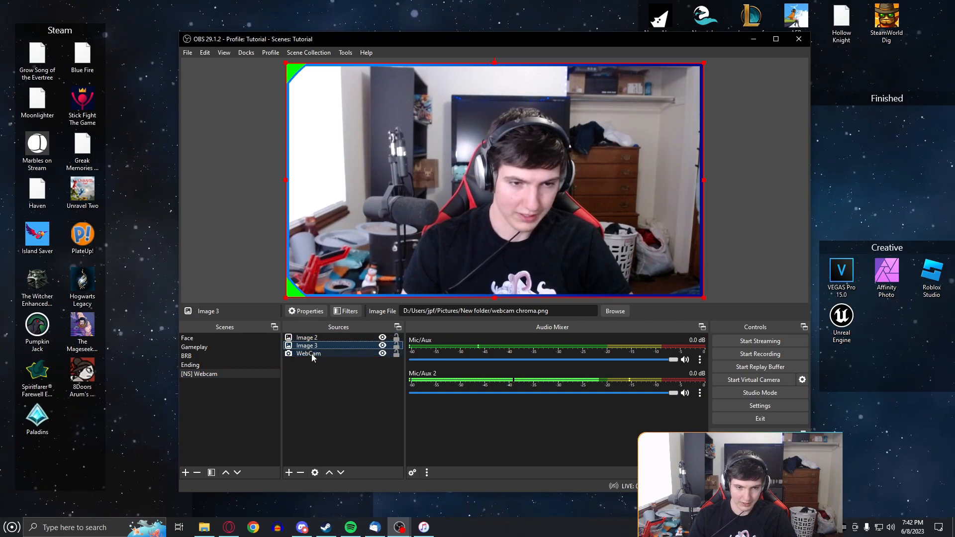
- Create a group below the border image and put the chroma corner image and the webcam inside it
right_click(331, 409)
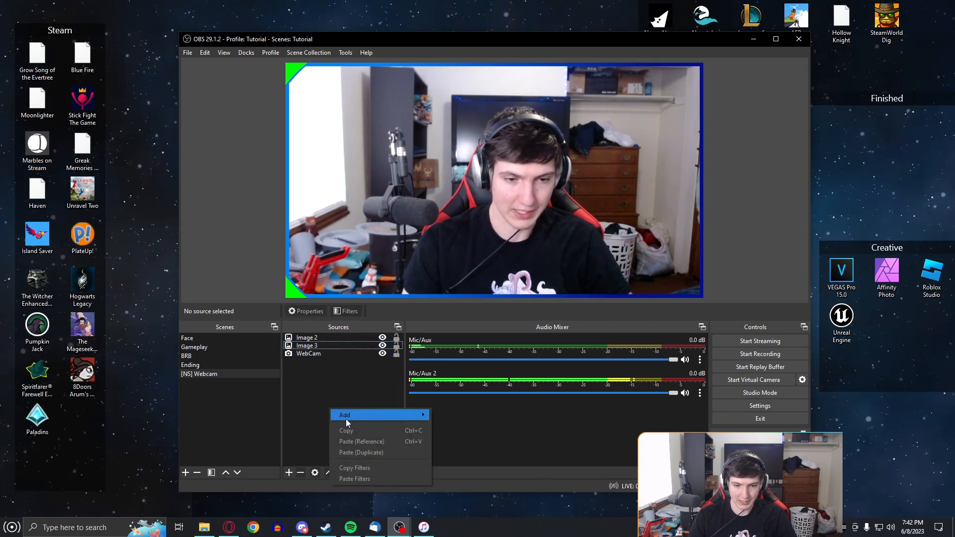
mouse_move(347, 420)
click(453, 513)
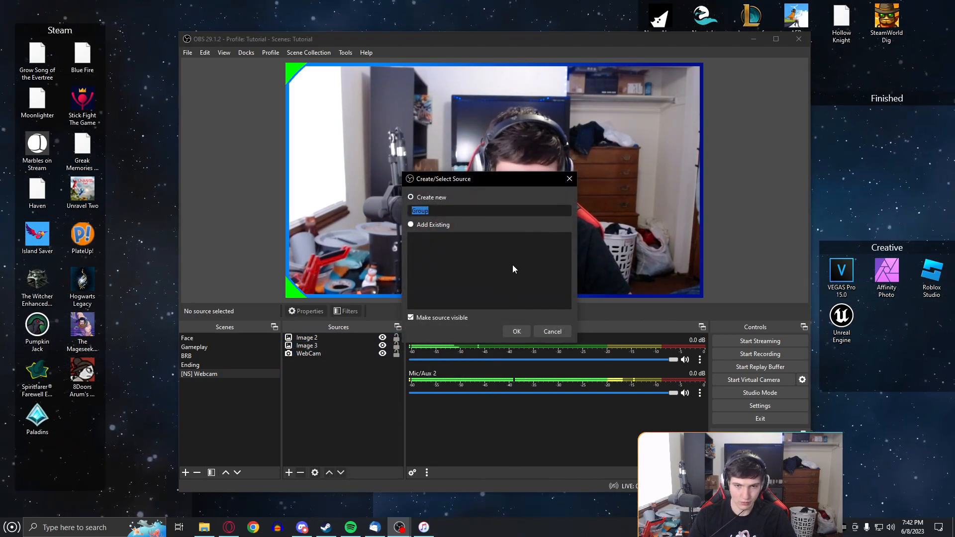
click(517, 332)
drag(306, 353, 301, 333)
click(317, 374)
click(322, 416)
click(310, 346)
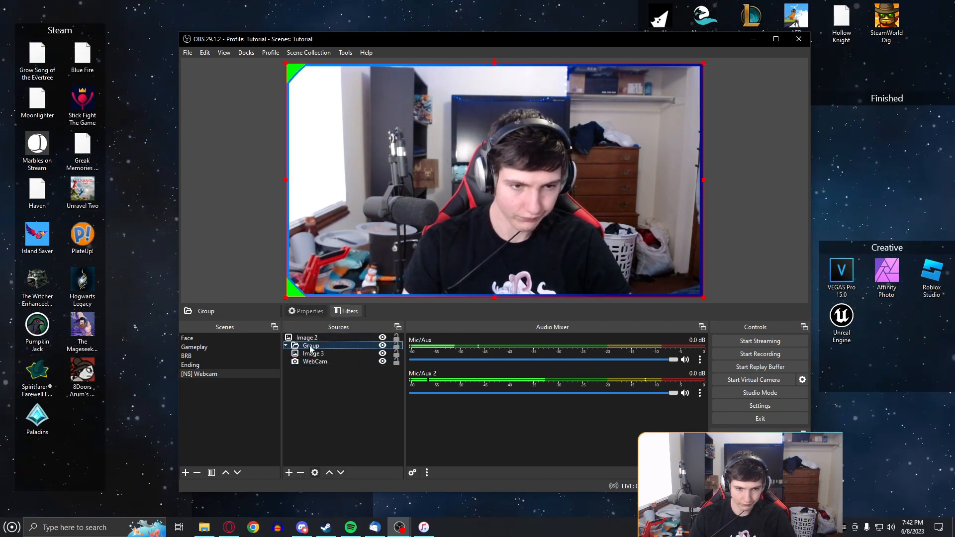
- Open the filter settings of the group holding the chroma image and webcam
click(333, 411)
click(315, 346)
right_click(313, 351)
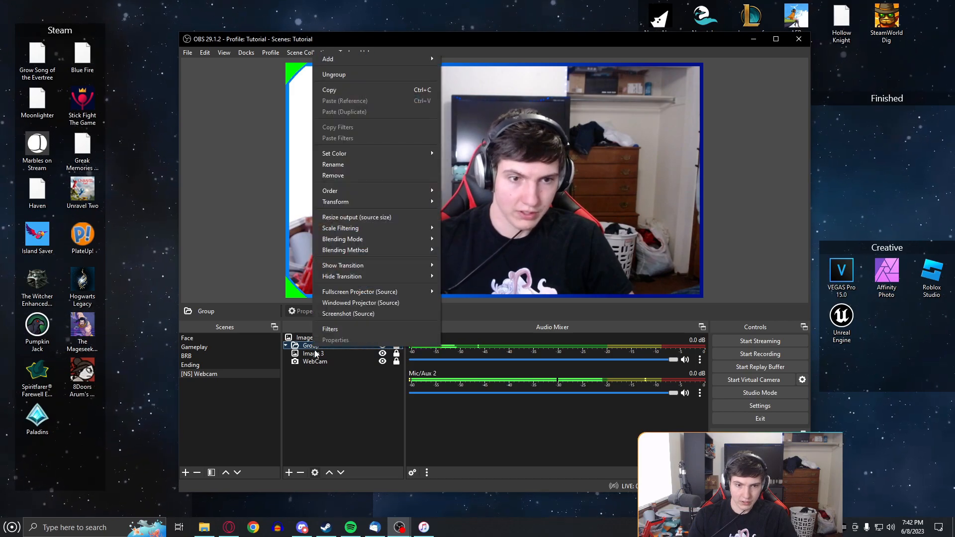
click(354, 329)
click(286, 434)
click(333, 329)
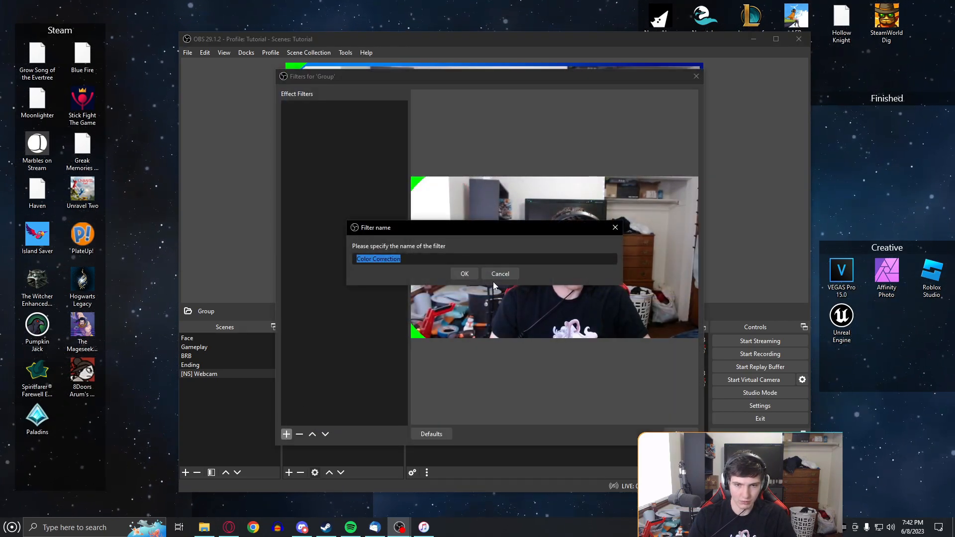
click(499, 274)
- Add a Chroma Key effect filter with the green key colour to the group and close its filter settings
click(286, 434)
click(324, 319)
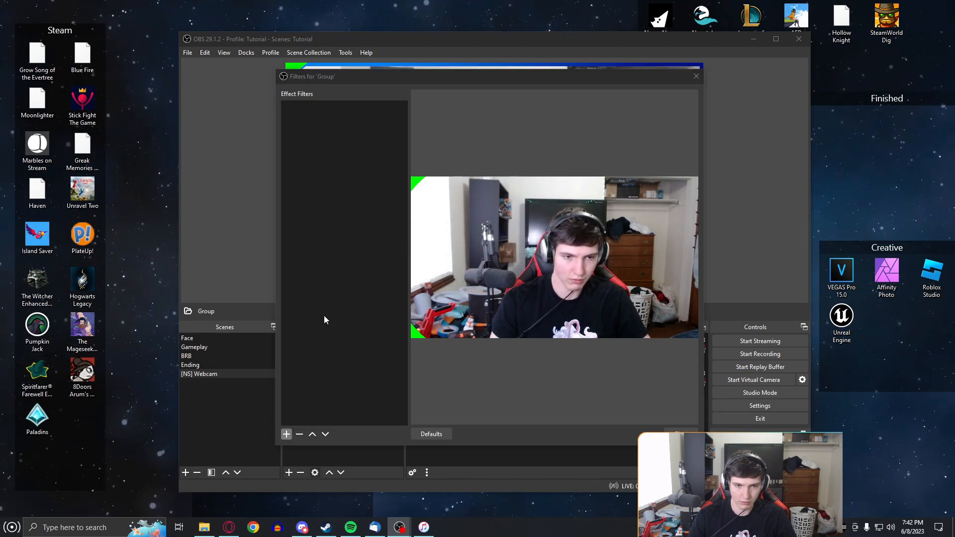
key(Return)
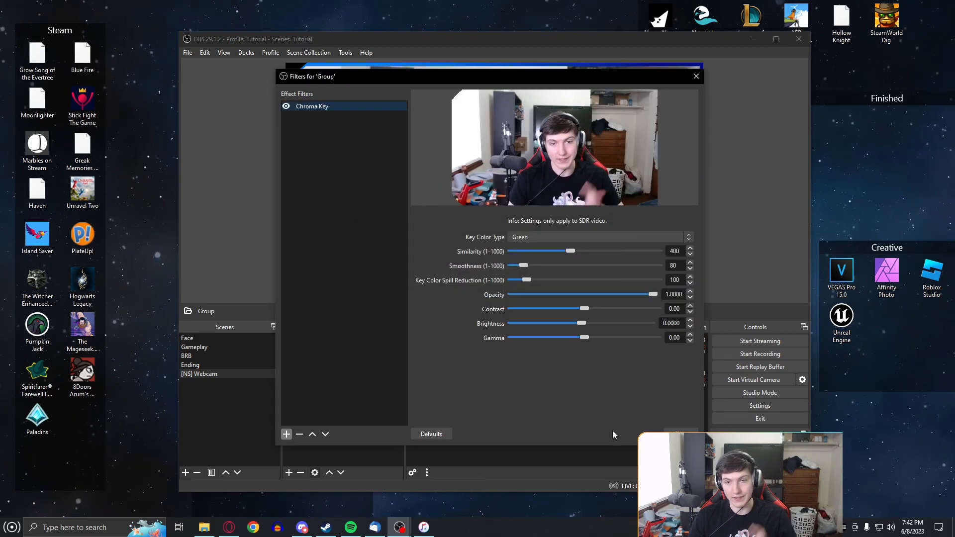
click(680, 433)
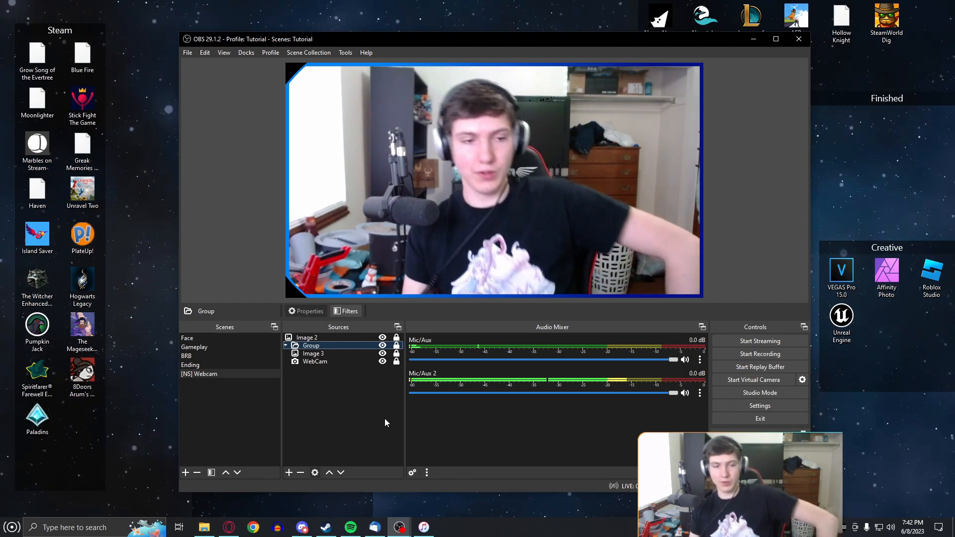
- Switch to the Gameplay scene and enlarge the nested webcam scene over the display capture
click(217, 350)
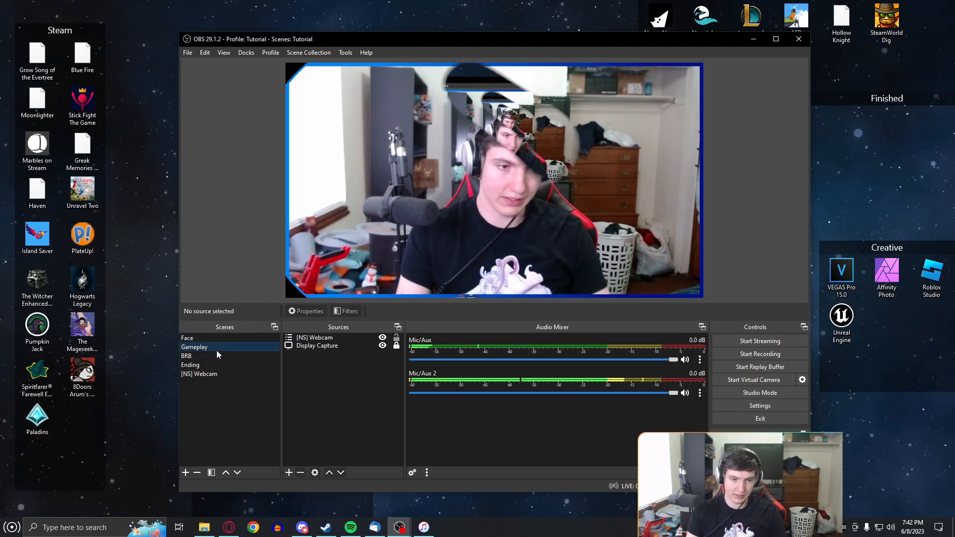
click(559, 210)
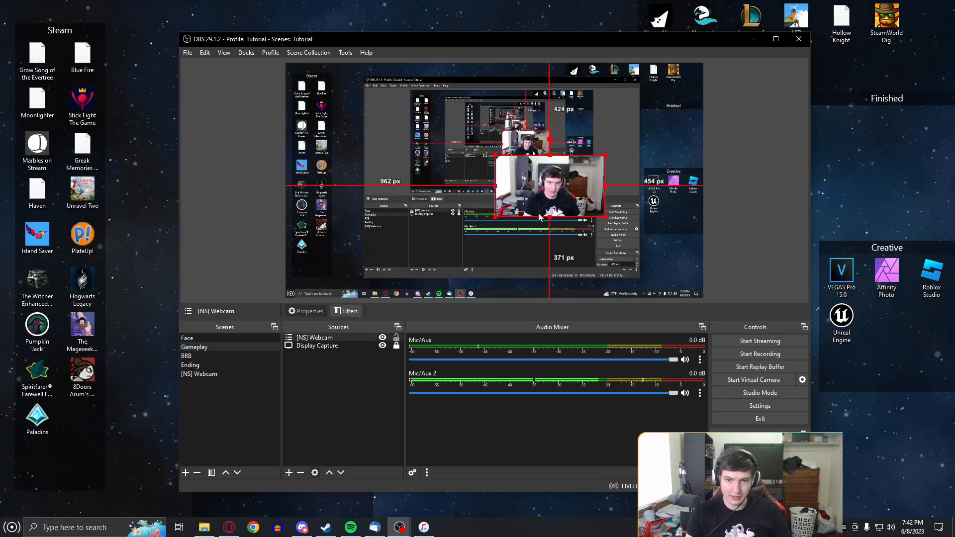
click(354, 436)
drag(495, 222, 325, 167)
drag(426, 219, 508, 161)
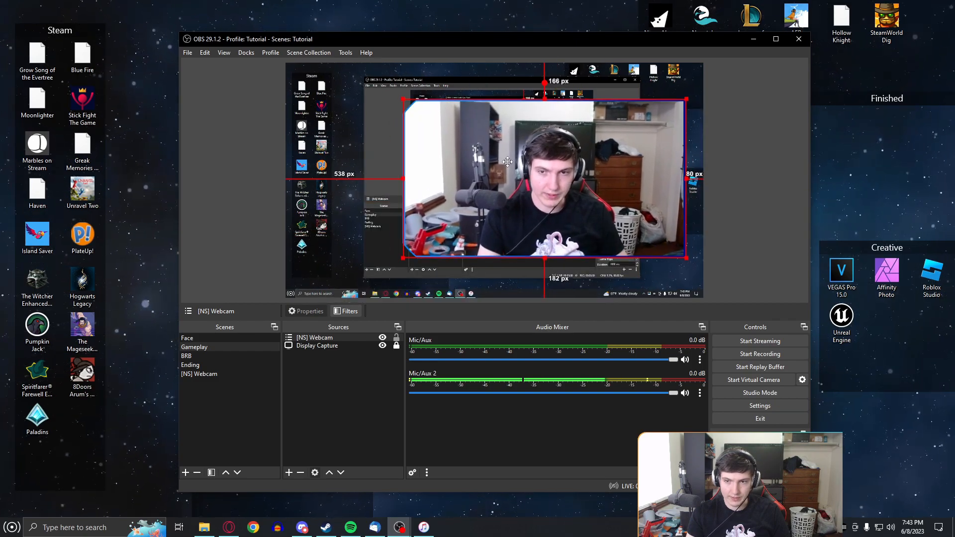
click(355, 422)
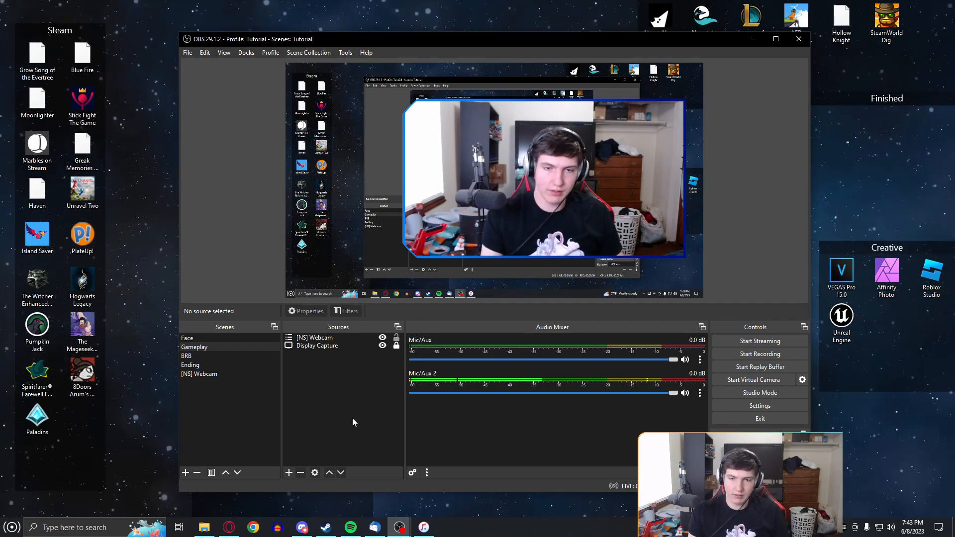
- Shrink the nested webcam in the Gameplay scene, place it in the canvas's top-right corner and lock it
click(444, 230)
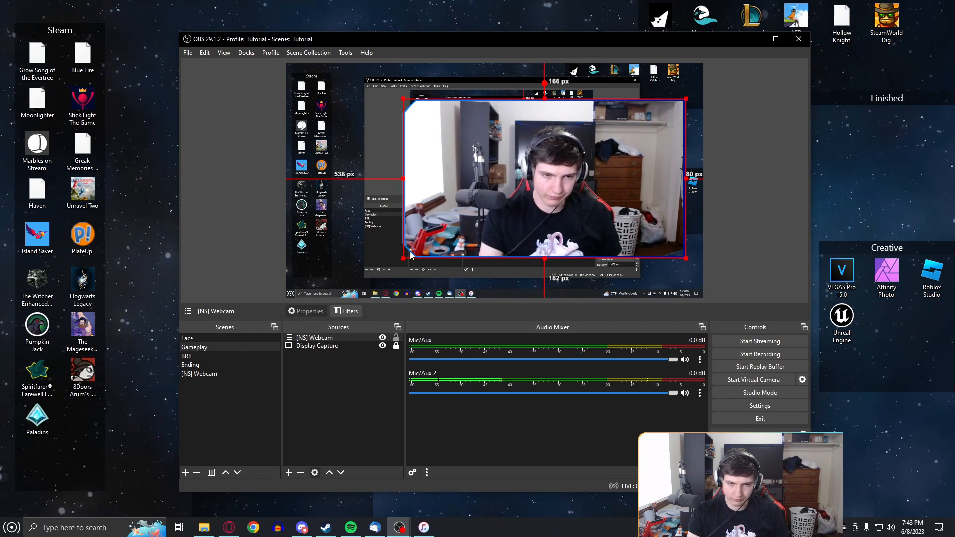
drag(403, 257, 518, 174)
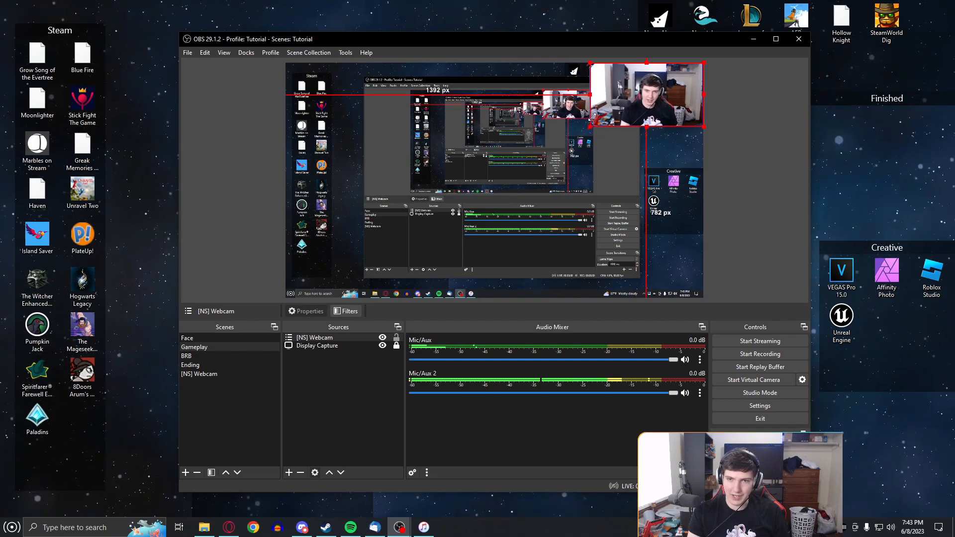
click(365, 387)
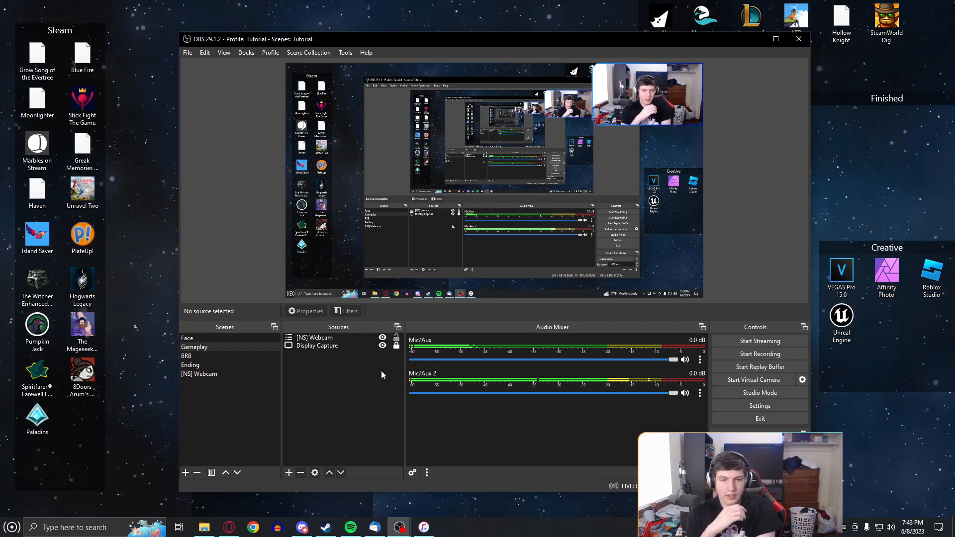
click(397, 337)
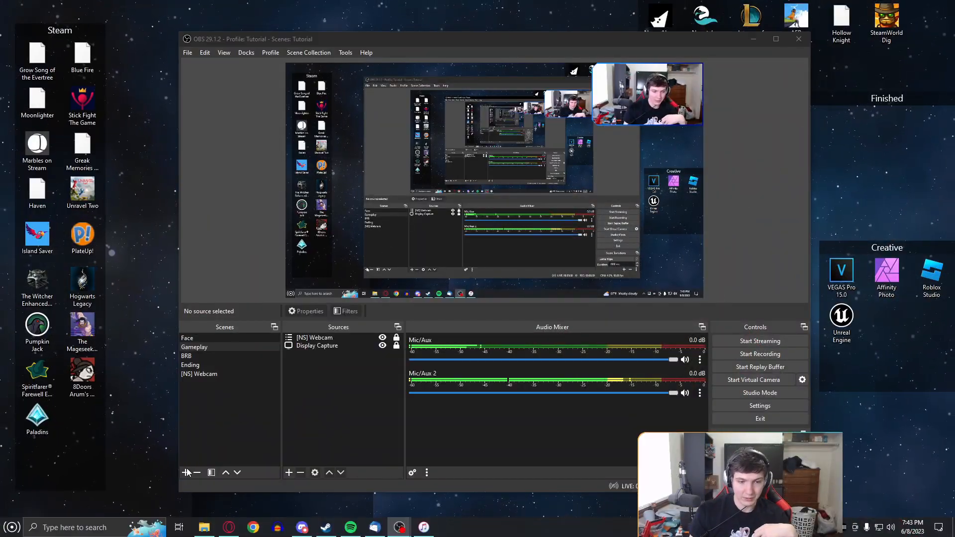
- Add a new scene named Zoom 1
click(187, 472)
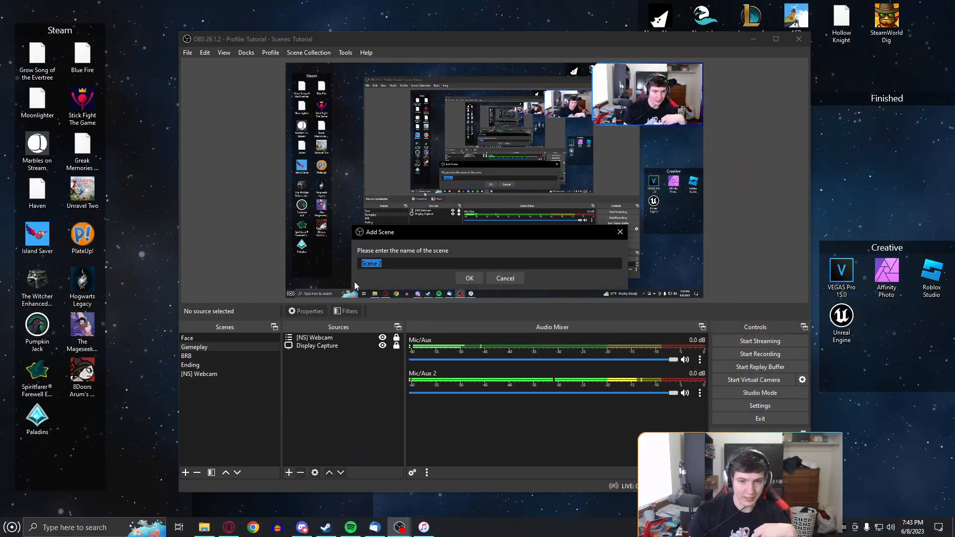
text(Zoom 1)
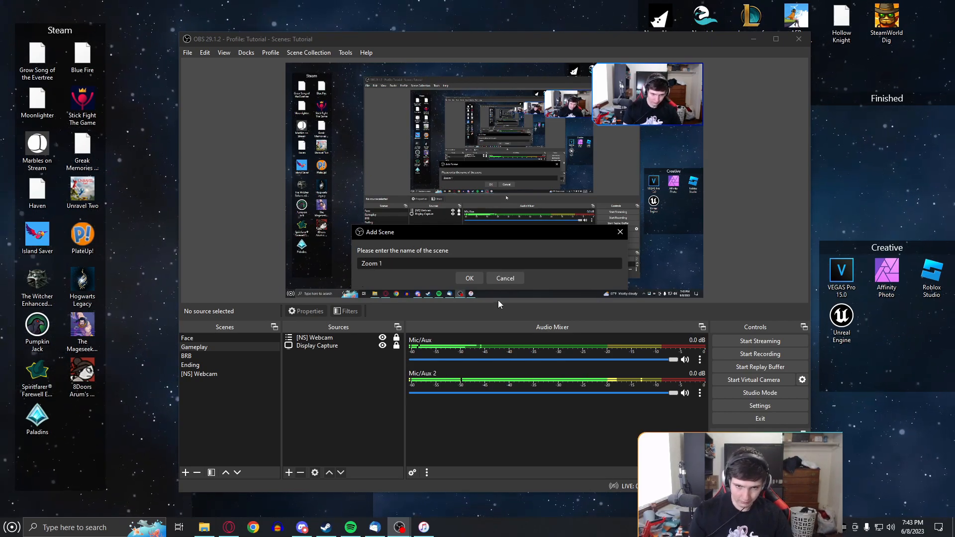
click(468, 278)
right_click(211, 383)
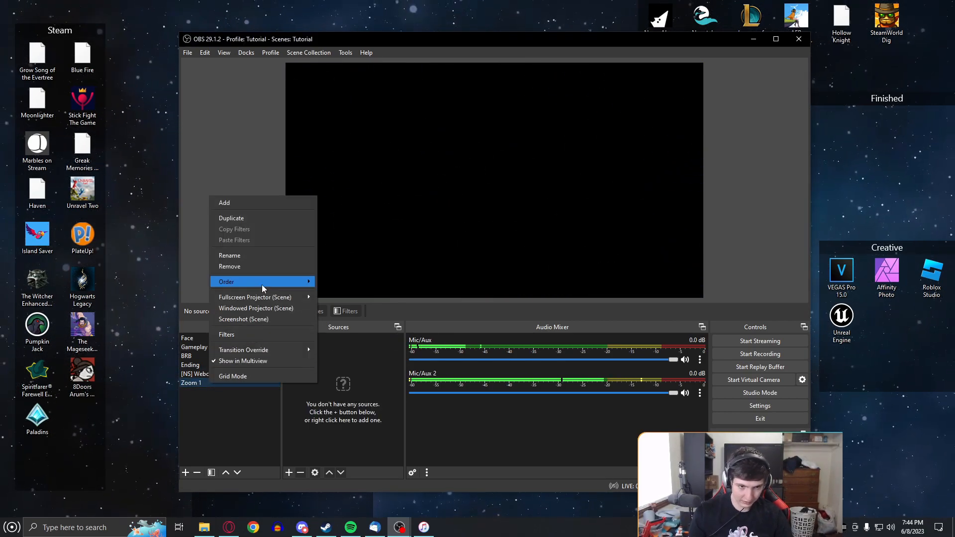
click(247, 221)
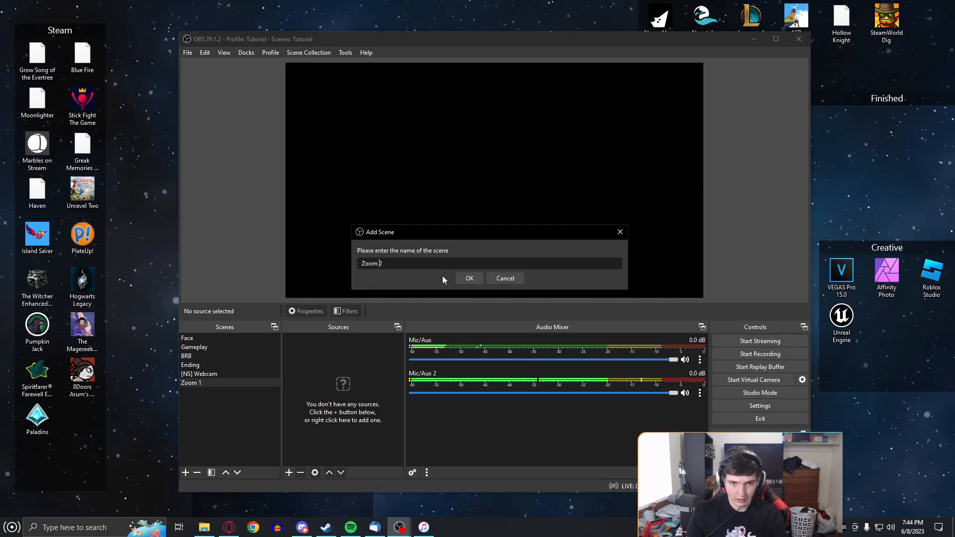
click(477, 280)
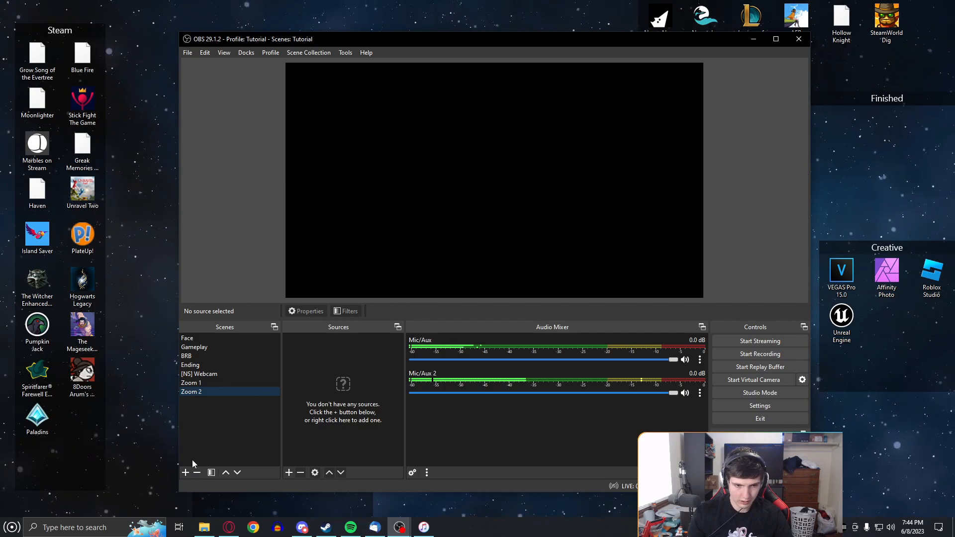
key(ctrl+z)
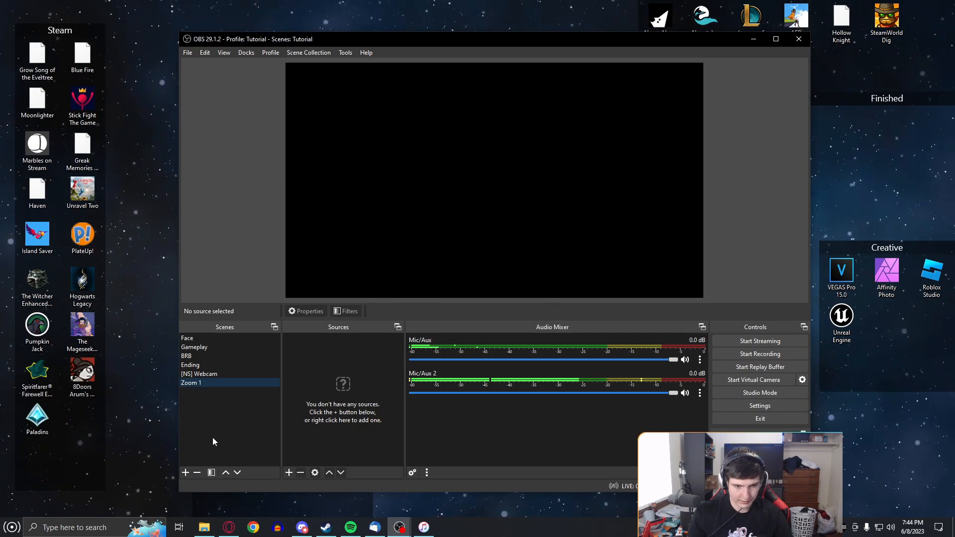
- Add the existing WebCam video capture device as a source in the Zoom 1 scene
right_click(300, 386)
mouse_move(311, 393)
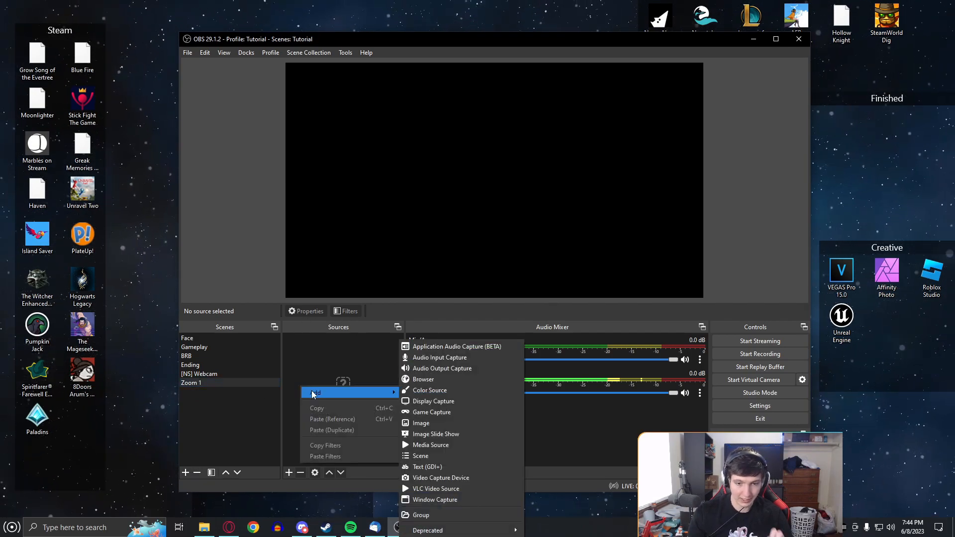
click(443, 478)
click(439, 230)
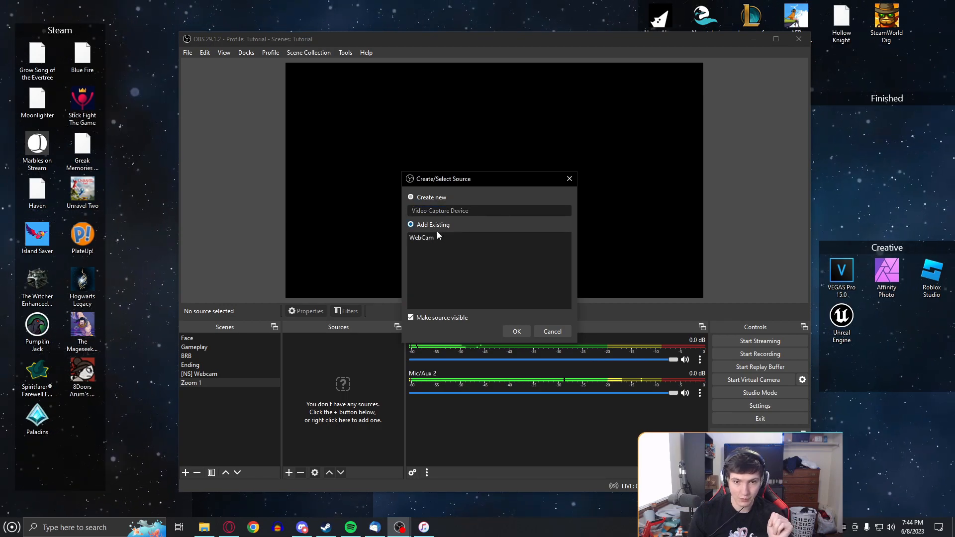
click(438, 238)
click(512, 331)
- Enlarge the webcam in Zoom 1 beyond the canvas, position it so the face is centred, and lock it
drag(702, 298, 939, 460)
drag(668, 260, 488, 193)
click(309, 407)
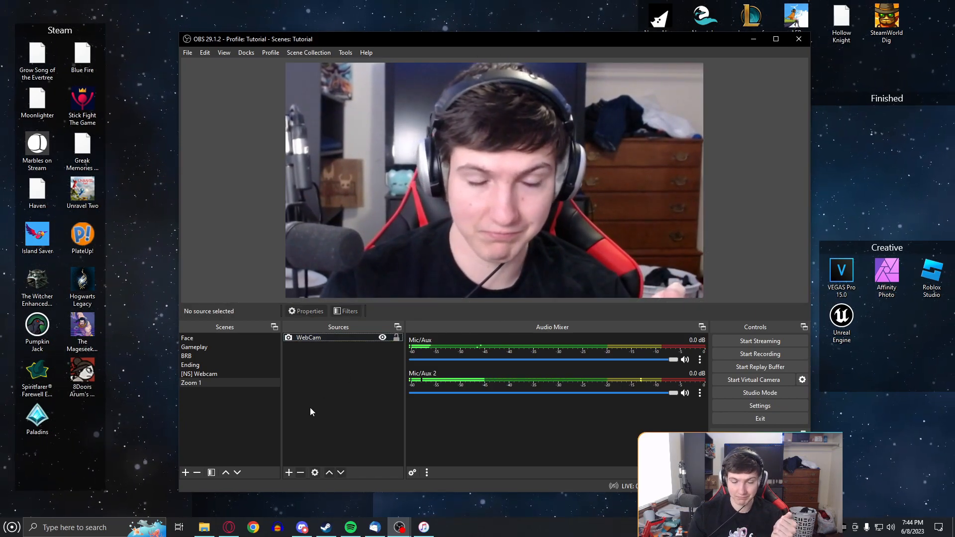
right_click(205, 383)
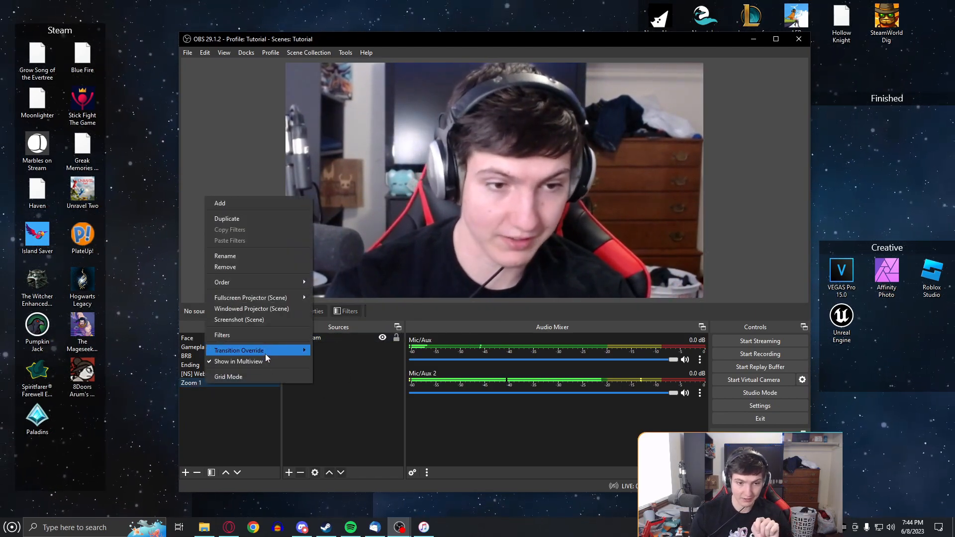
mouse_move(268, 350)
key(Escape)
key(Escape)
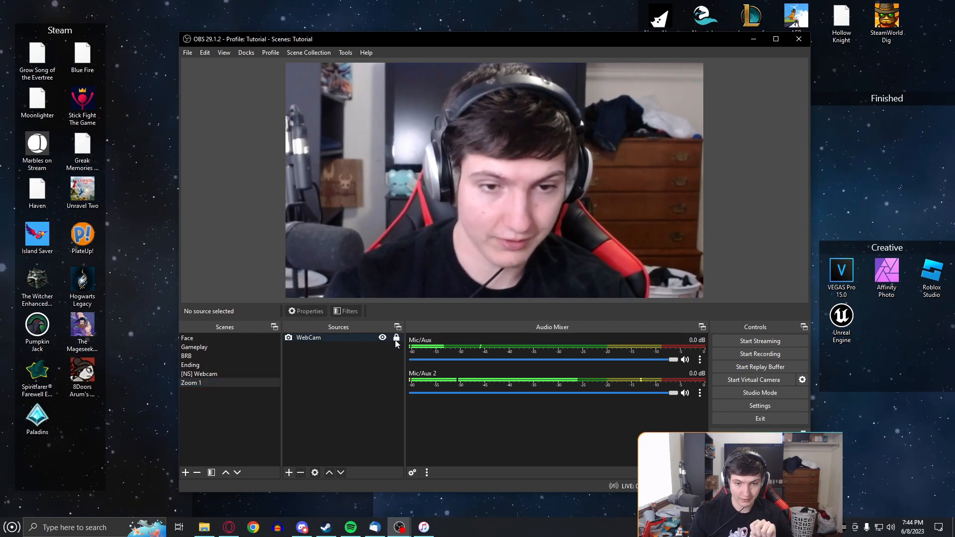
- Duplicate the Zoom 1 scene as Zoom 2
right_click(207, 383)
click(246, 220)
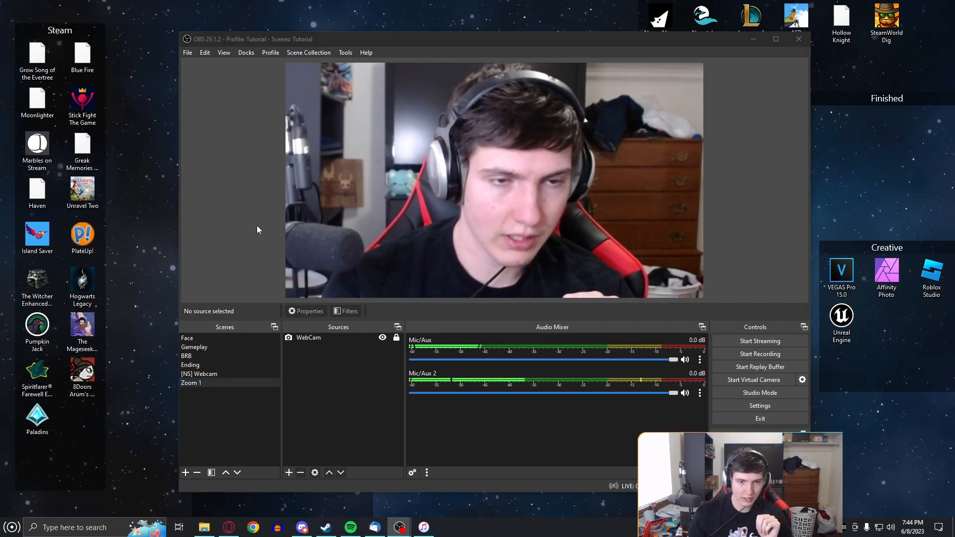
text(Zoom 2)
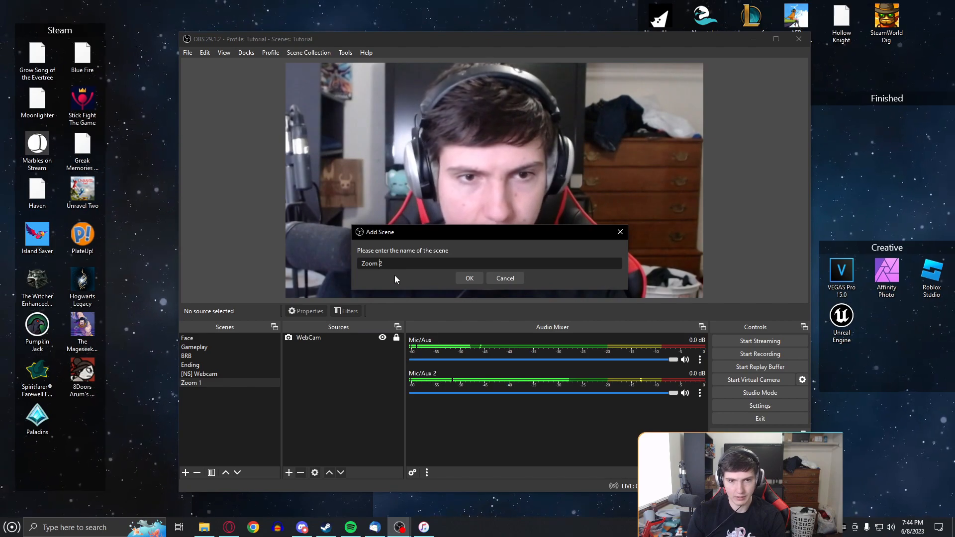
click(469, 279)
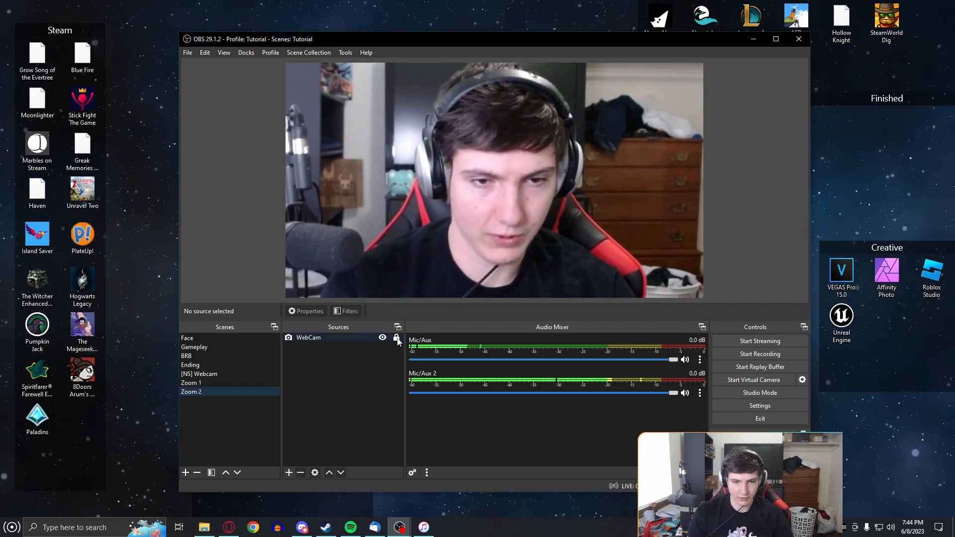
- Unlock the webcam in Zoom 2, enlarge it further and reposition it for a closer view of the face
click(595, 219)
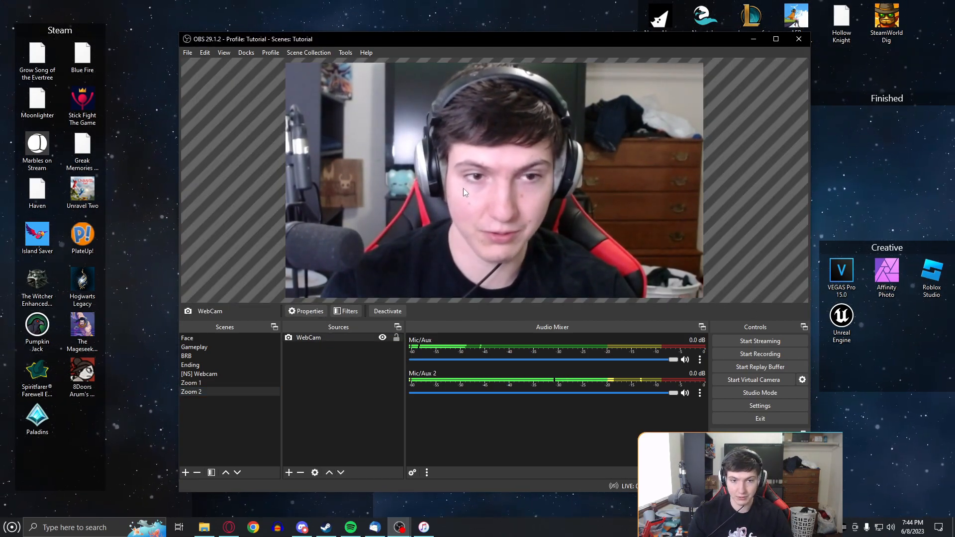
drag(462, 188, 681, 303)
drag(329, 121, 67, 9)
drag(509, 180, 450, 169)
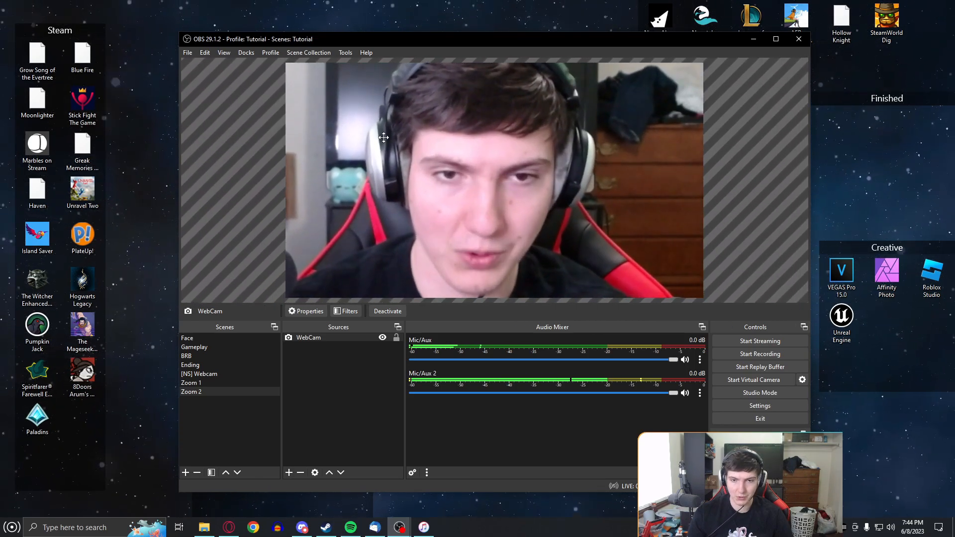
- Set the transition override of scenes Zoom 1 and Zoom 2 to Cut, and switch between them to test it
click(192, 383)
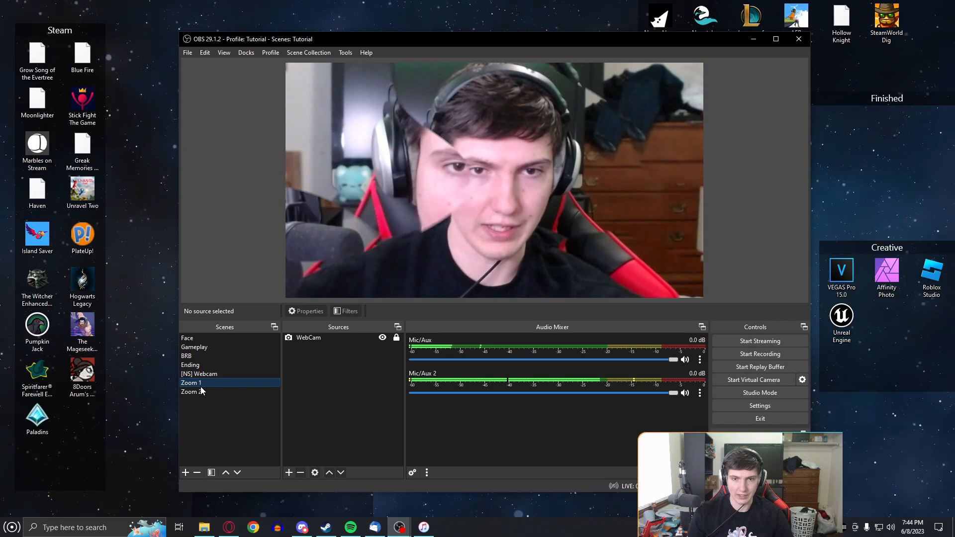
right_click(204, 381)
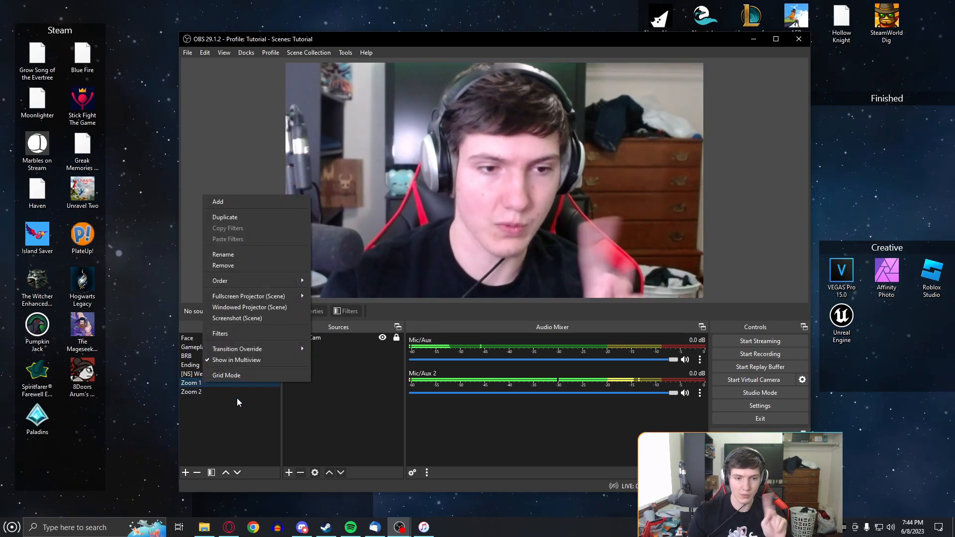
mouse_move(253, 348)
click(341, 360)
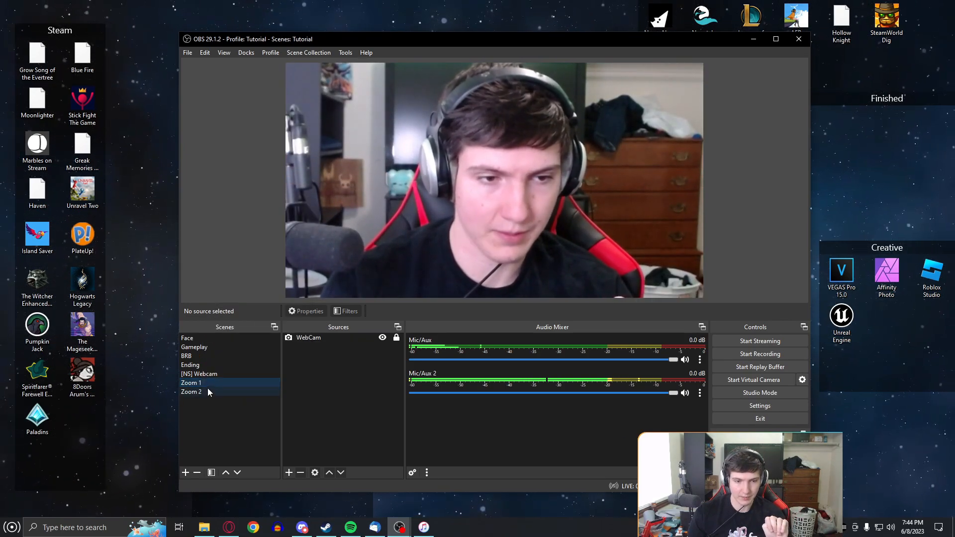
right_click(209, 389)
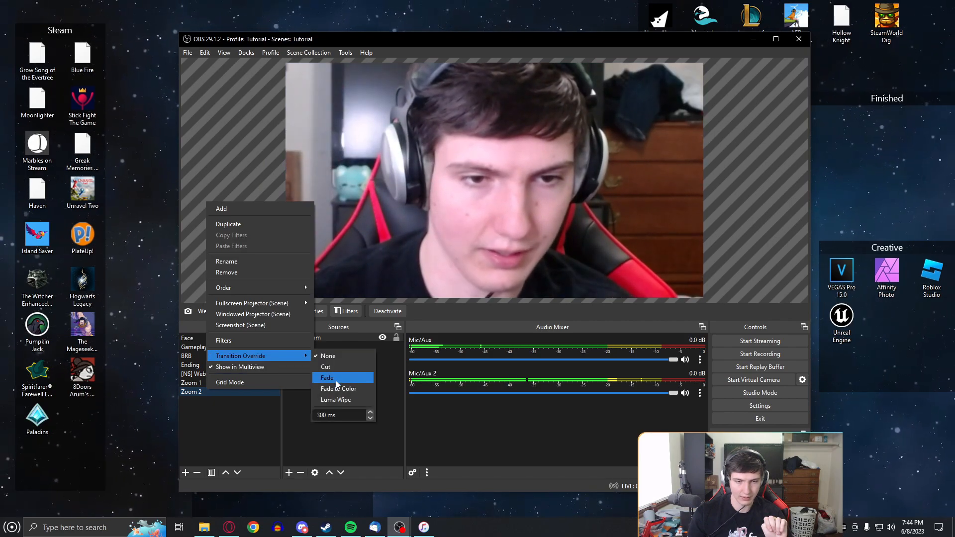
click(331, 371)
click(212, 383)
click(213, 389)
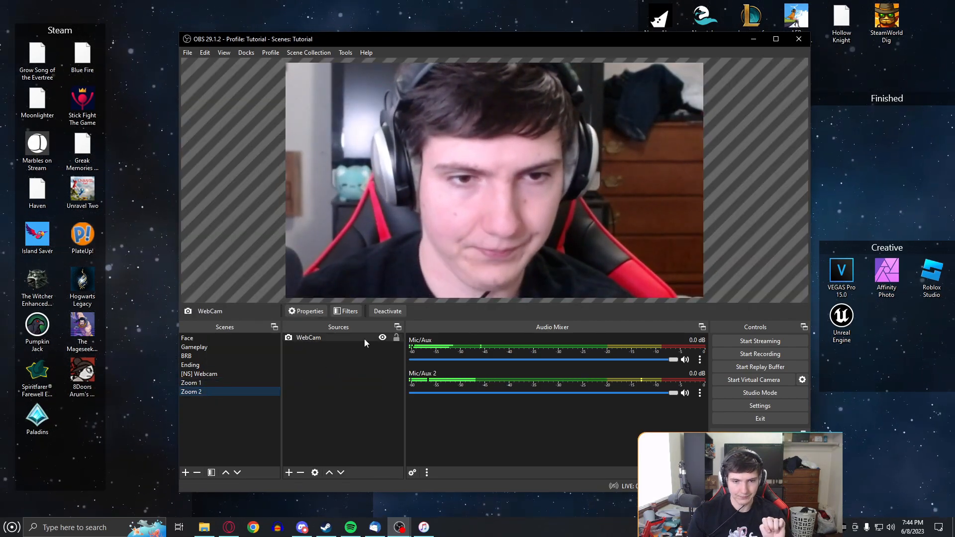
- Duplicate the Zoom 2 scene as Zoom 3
right_click(202, 394)
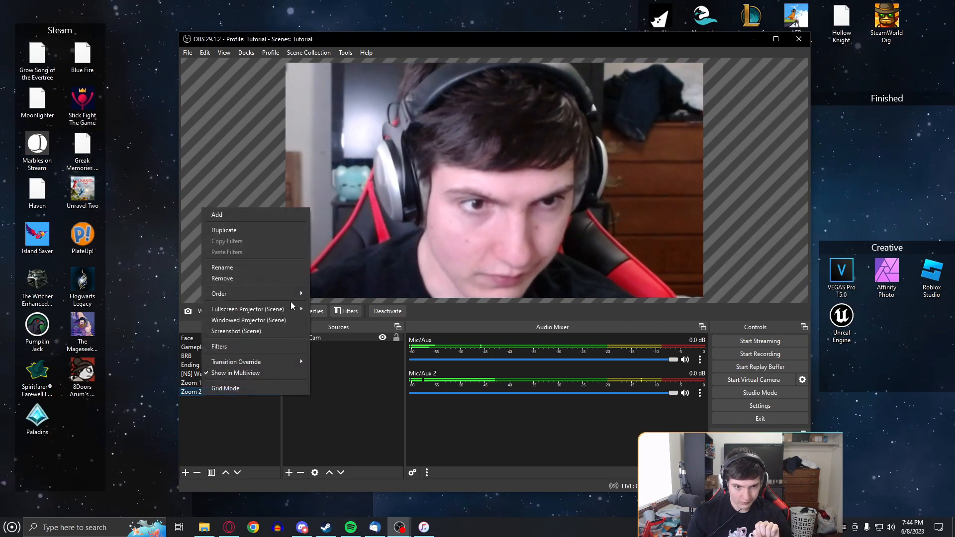
click(240, 230)
click(385, 264)
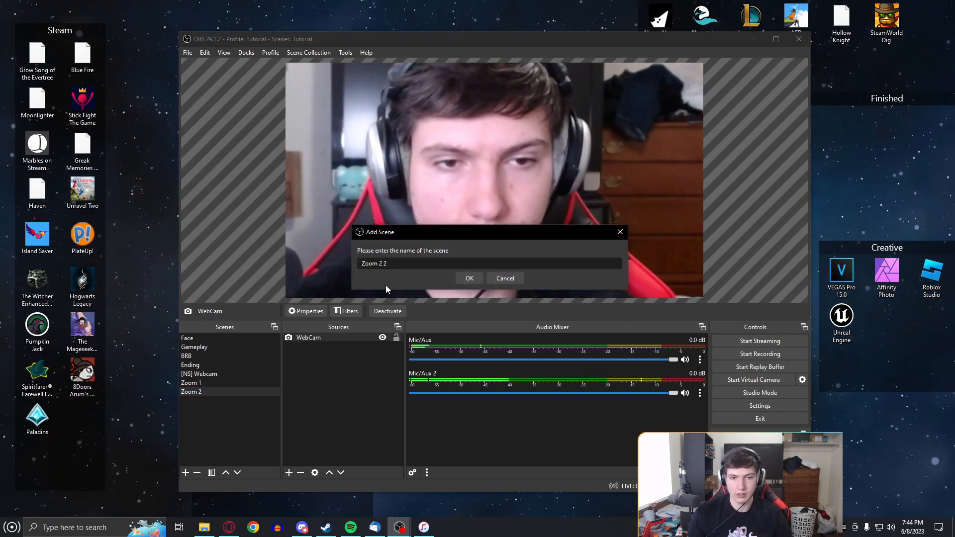
key(BackSpace)
key(BackSpace)
key(BackSpace)
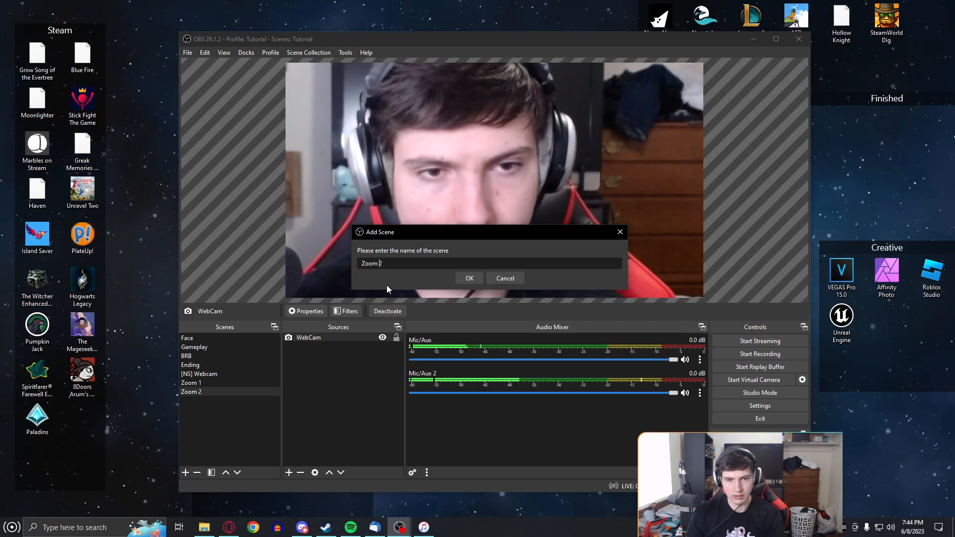
text(3)
click(467, 278)
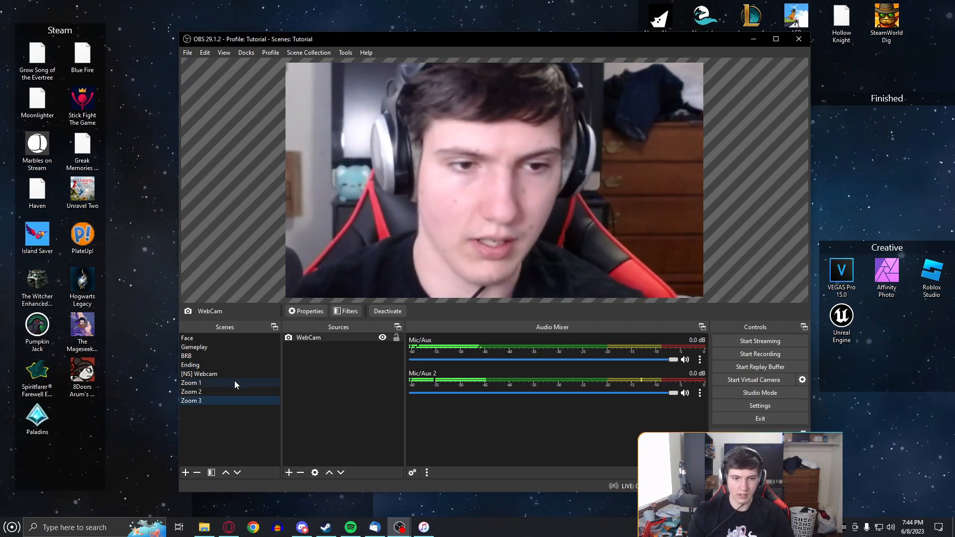
- Enlarge the webcam in Zoom 3 further, reposition it on the face, and switch to Zoom 2 to compare
drag(426, 246, 684, 388)
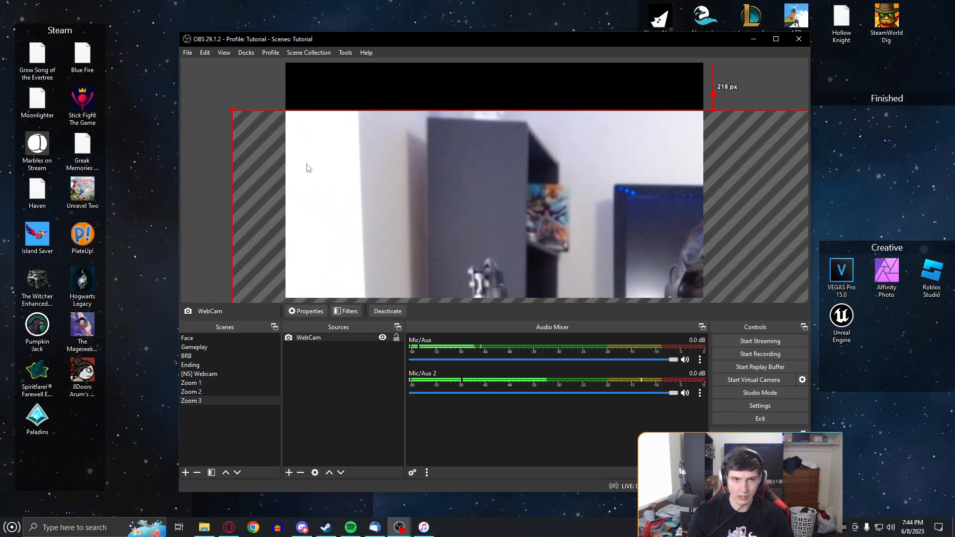
drag(229, 112, 39, 9)
drag(487, 172, 304, 60)
click(204, 400)
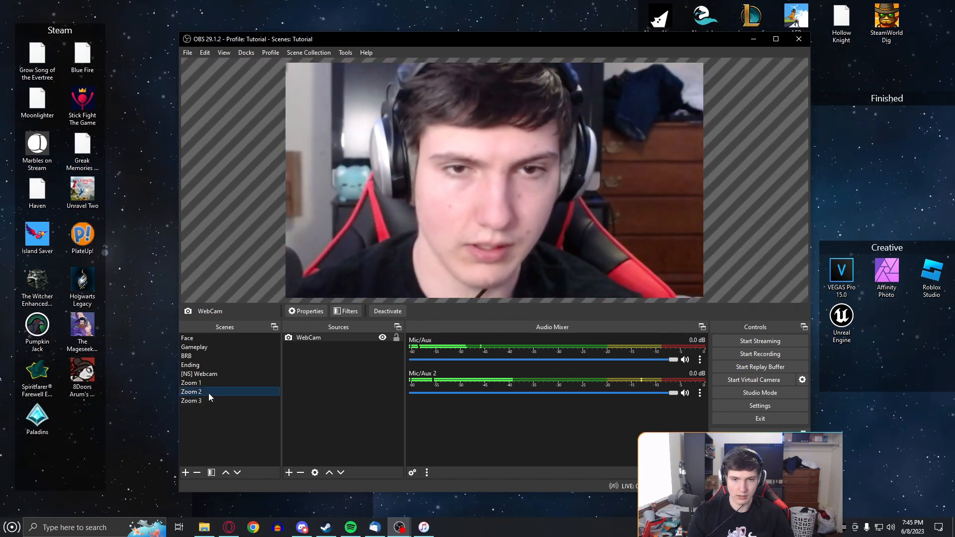
- Switch back and forth between scenes Zoom 2 and Zoom 3 to compare their face framing
click(204, 390)
click(201, 400)
click(202, 392)
click(205, 401)
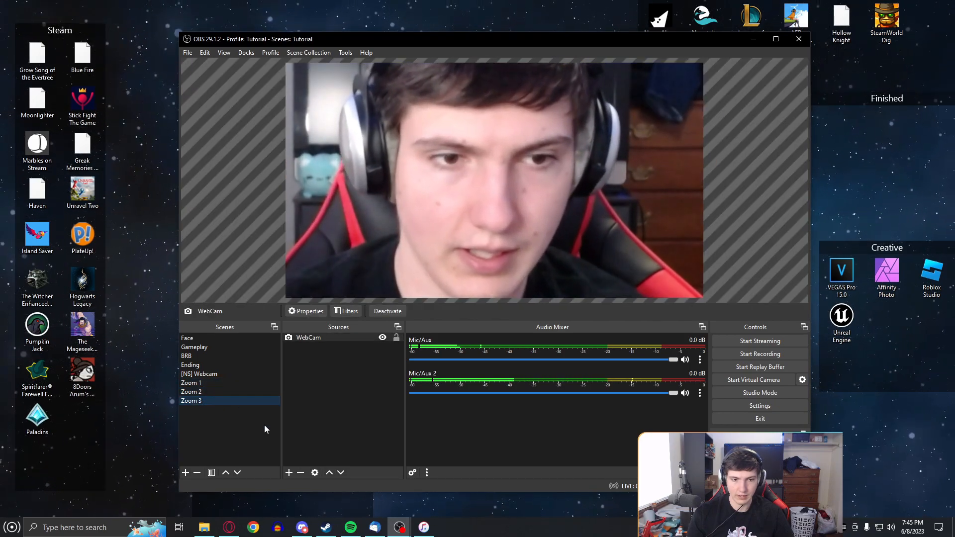
- Lock the webcam source in scenes Zoom 3 and Zoom 2, and switch between the two scenes to test the zoom
click(398, 343)
click(397, 338)
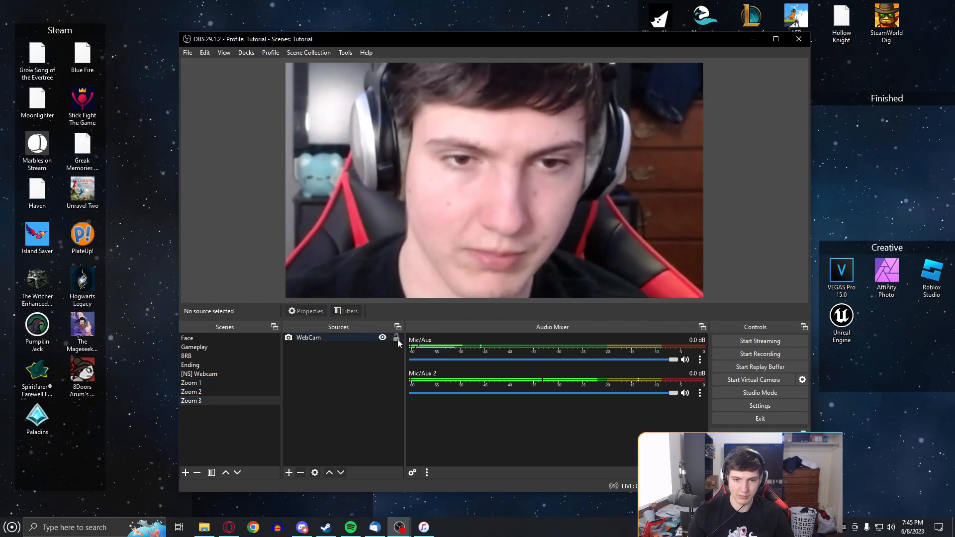
click(220, 390)
click(215, 382)
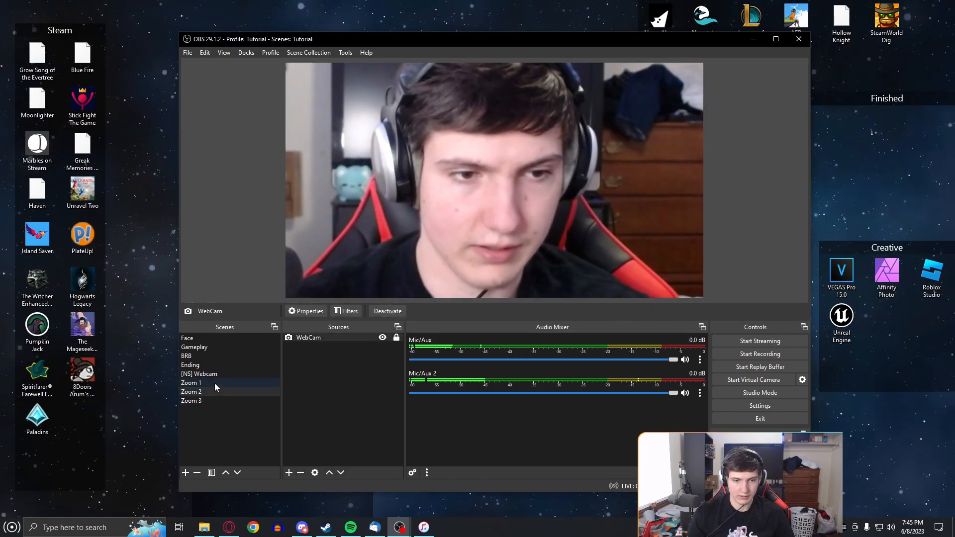
click(204, 397)
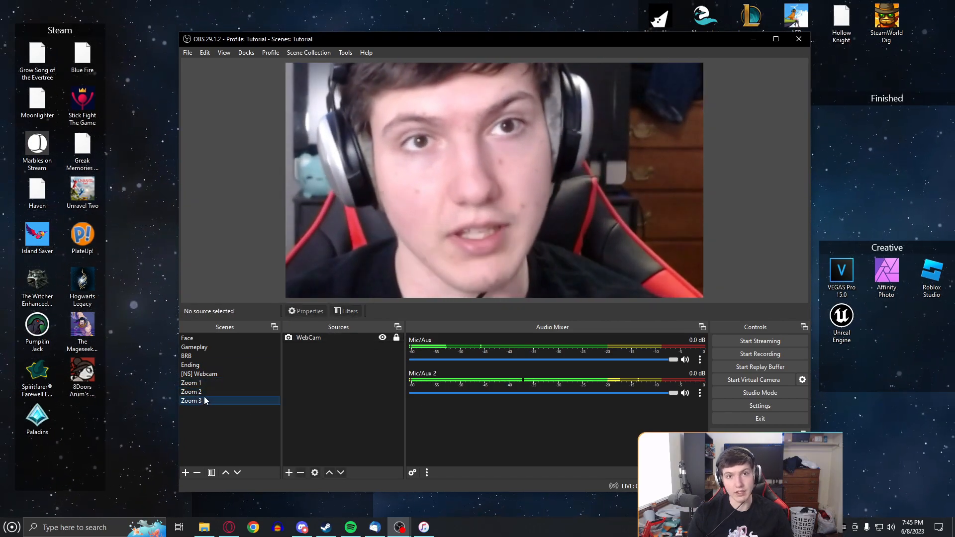
click(214, 392)
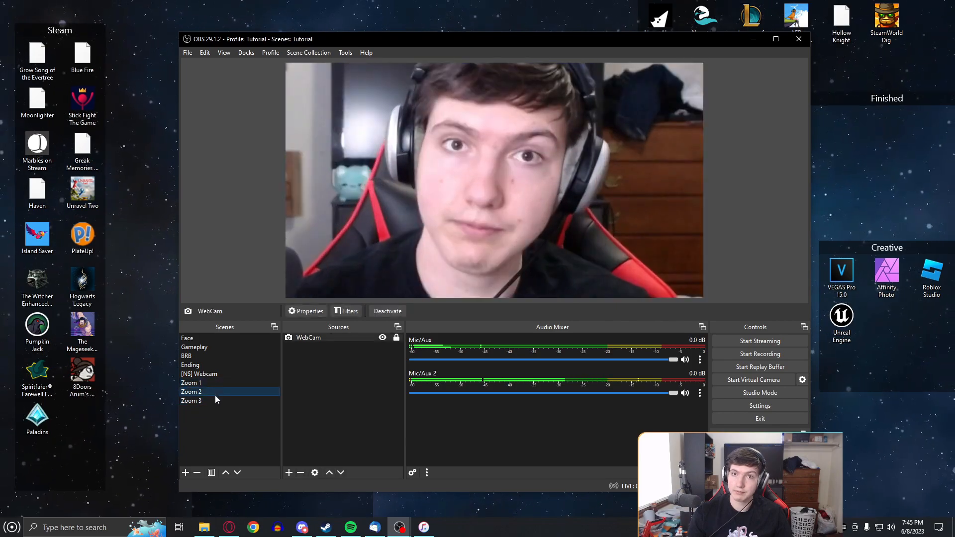
- Move the [NS] Webcam scene to the end of the scene list, below Zoom 3
mouse_move(209, 397)
mouse_down()
mouse_move(215, 384)
mouse_move(205, 410)
mouse_up()
click(205, 374)
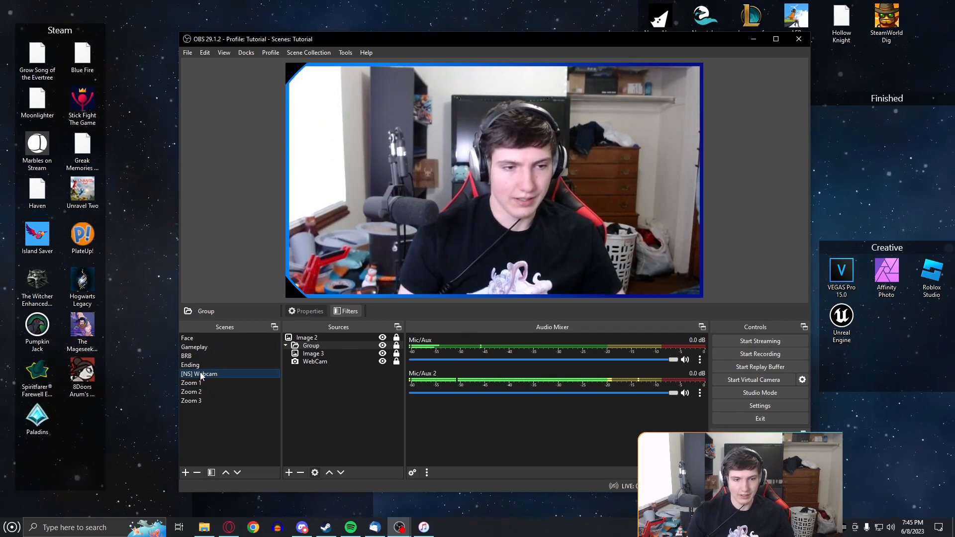
drag(205, 373, 192, 424)
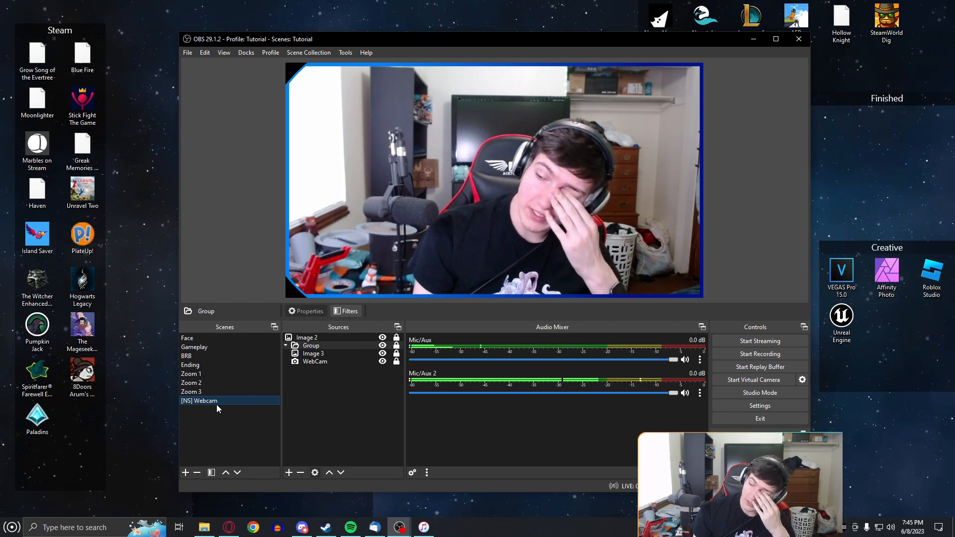
- Switch through the Gameplay, Face, BRB and Ending scenes to review their transitions
click(216, 347)
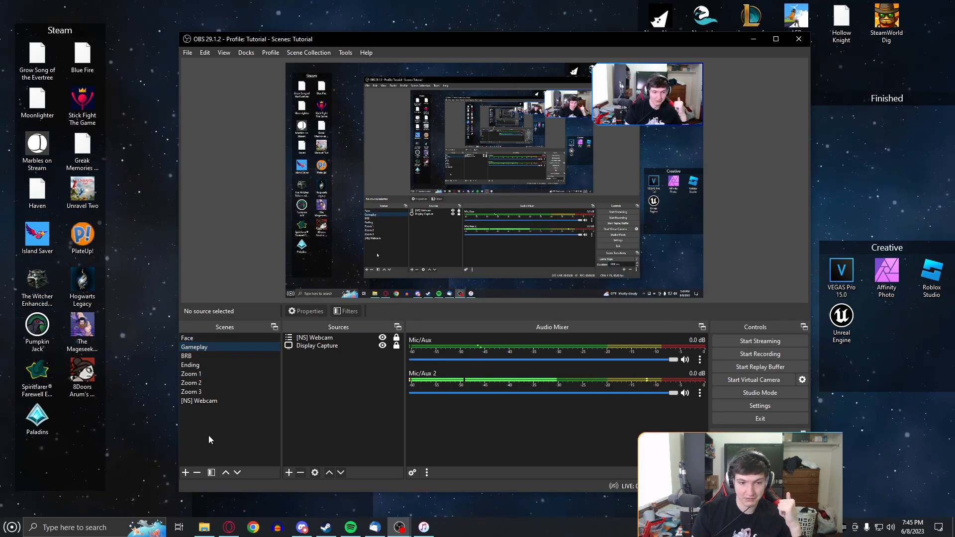
click(198, 339)
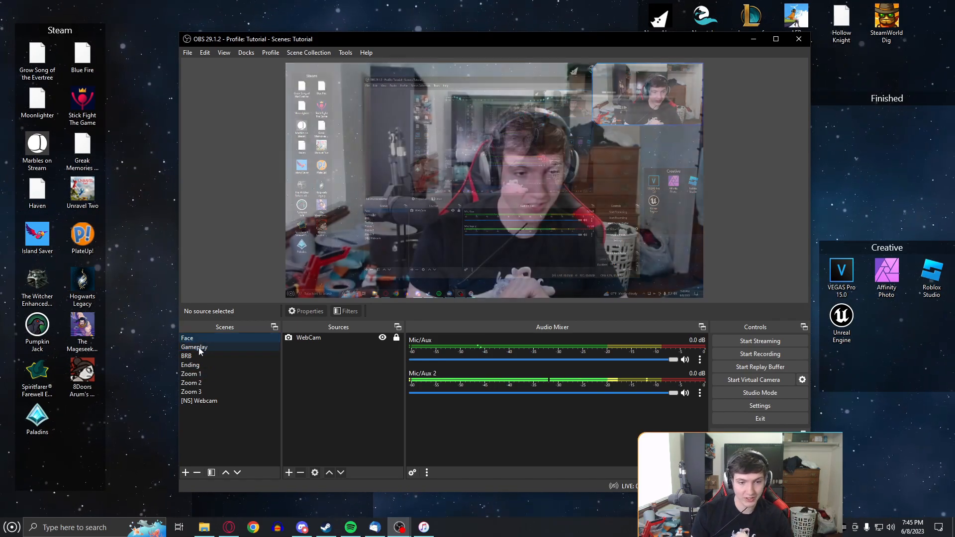
click(198, 356)
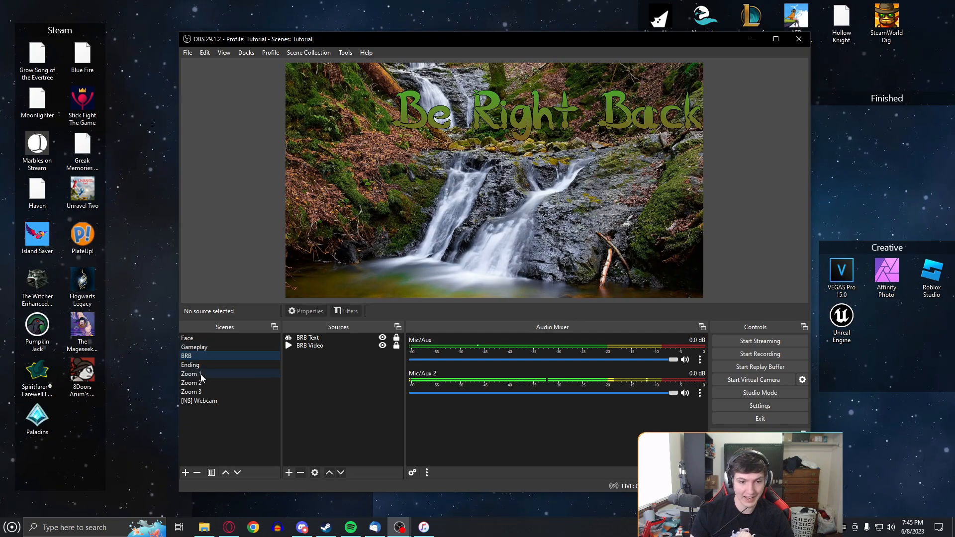
click(202, 366)
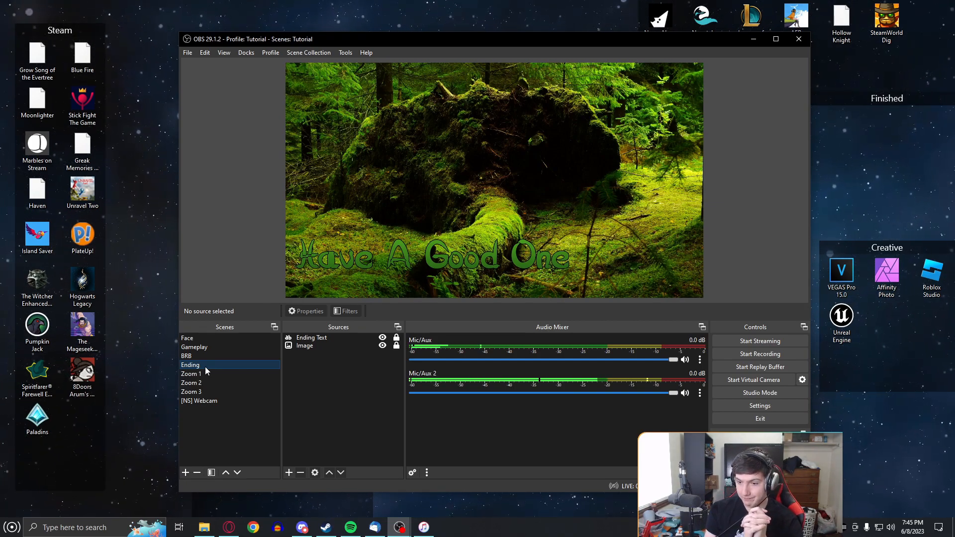
- Switch to the Opera browser and search Pixabay videos for "transition"
click(229, 527)
click(292, 56)
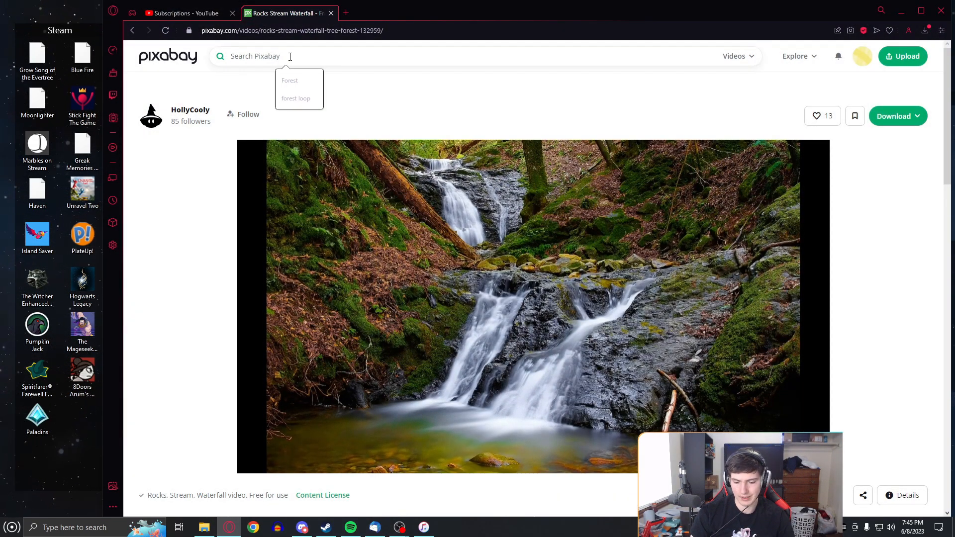
text(tra)
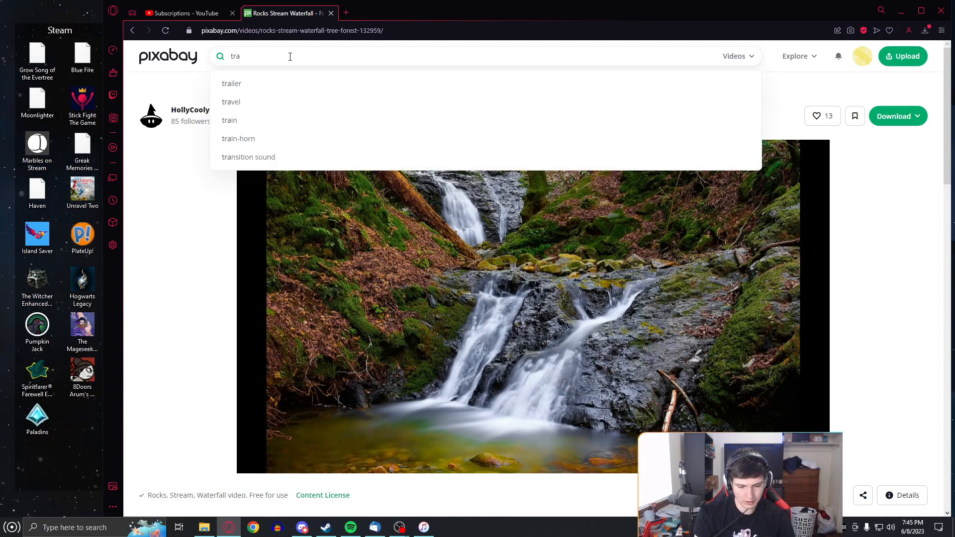
text(nsition)
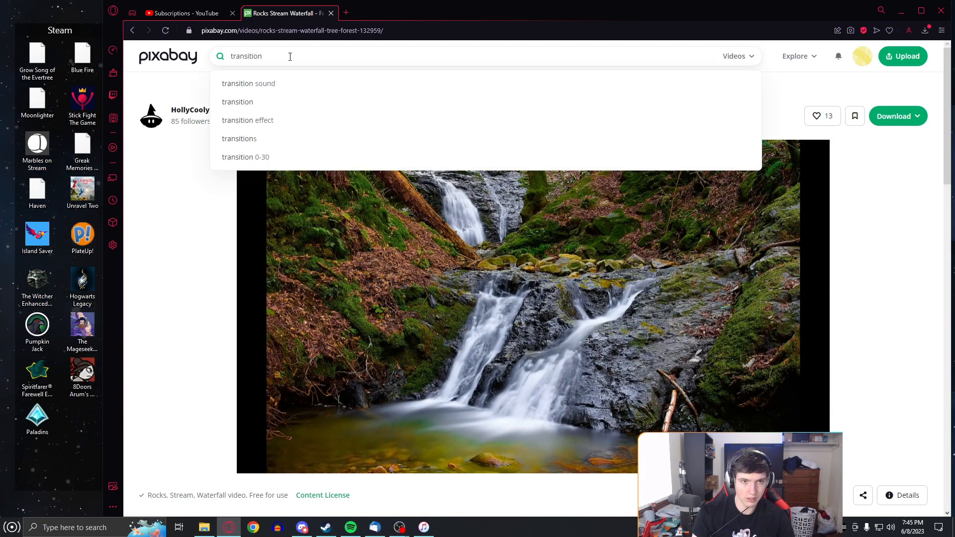
key(Return)
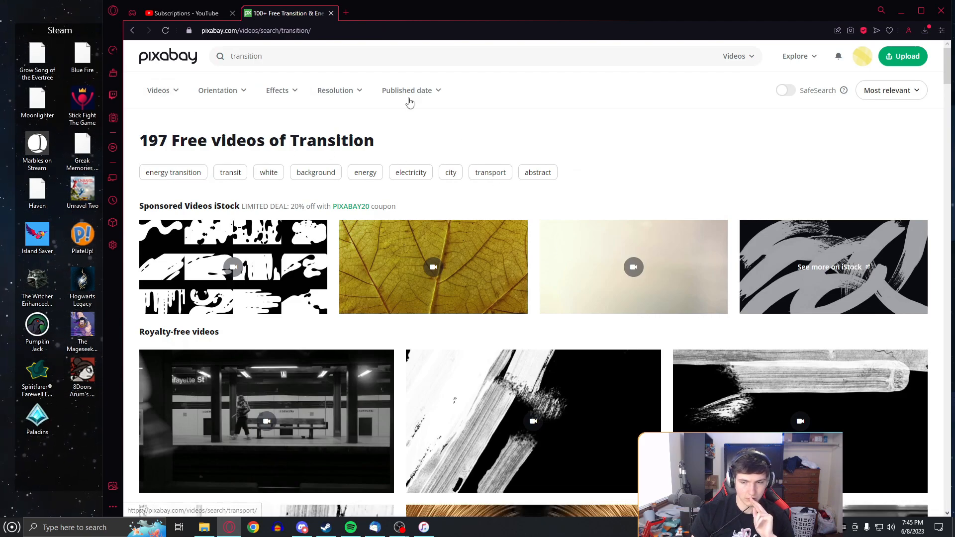
- Return from the "white" results and refine the Pixabay video search to "transition black and white"
drag(949, 77, 903, 45)
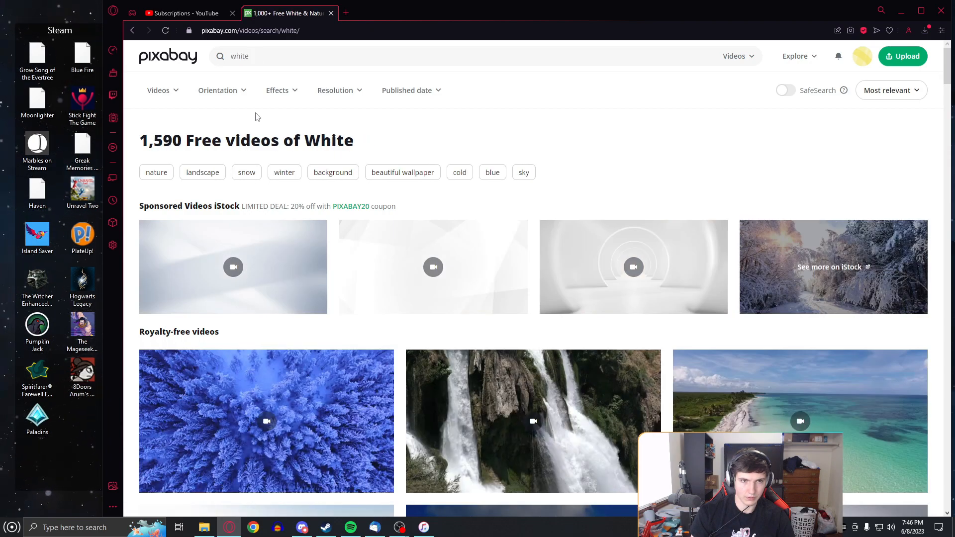
click(130, 30)
click(271, 58)
text(black and)
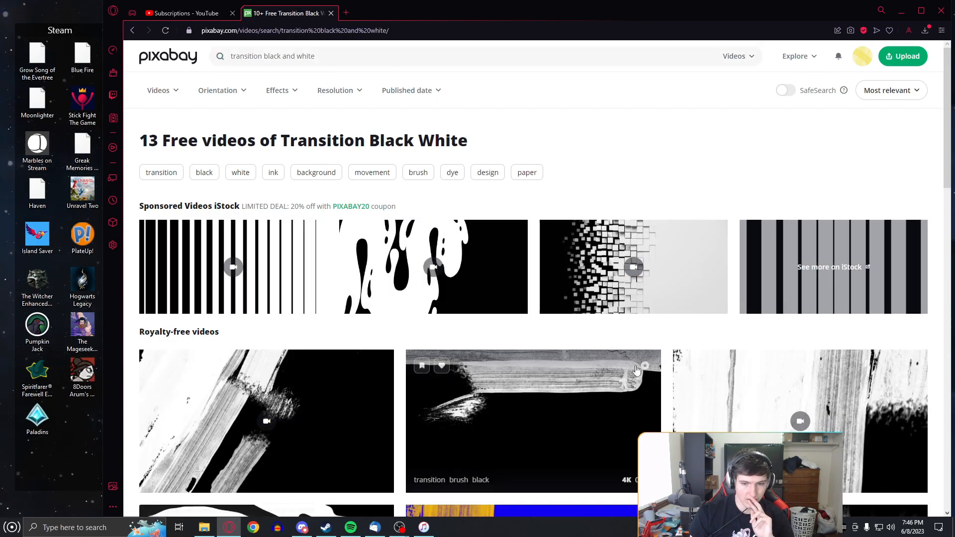
- Browse the black and white results, open the "transition transmission" video with the scattering bricks, and play it
drag(949, 133, 895, 400)
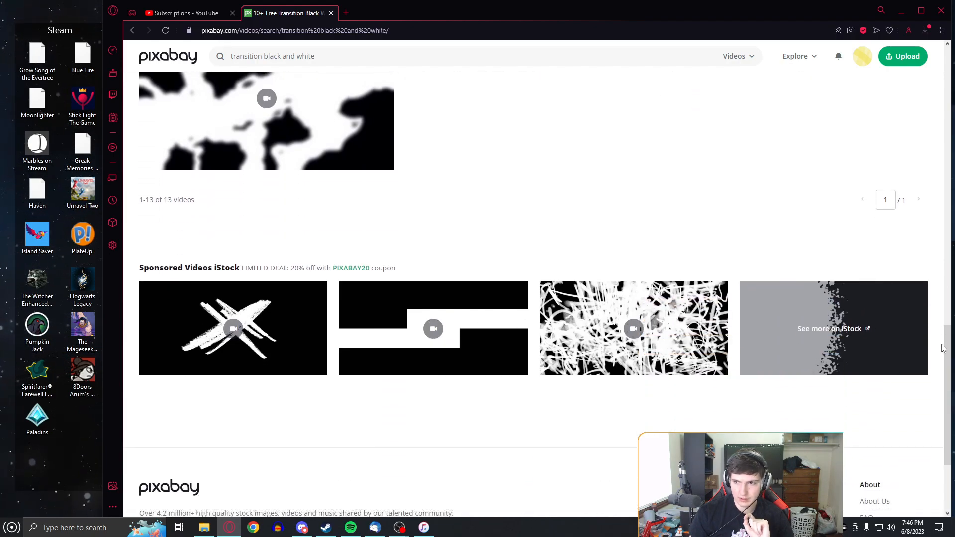
scroll(497, 348, up, 8)
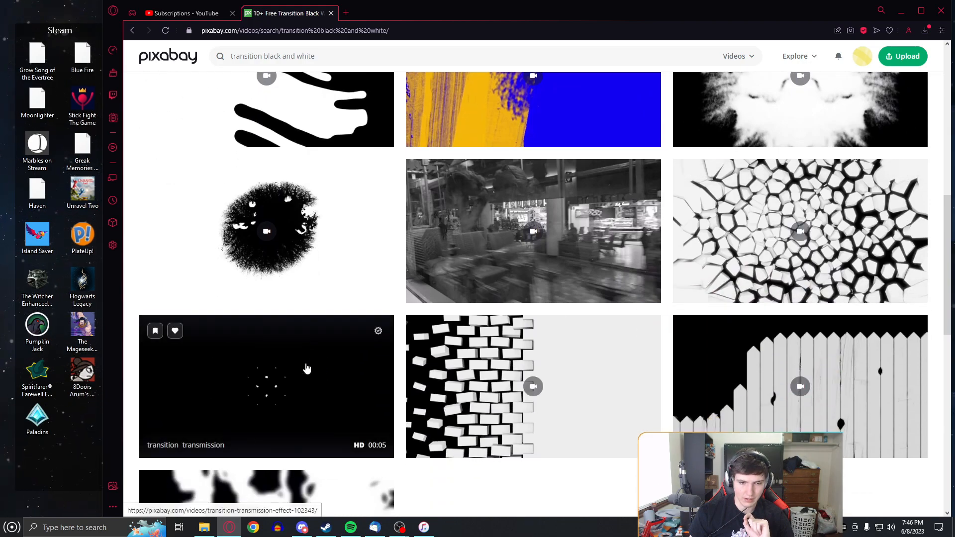
click(307, 368)
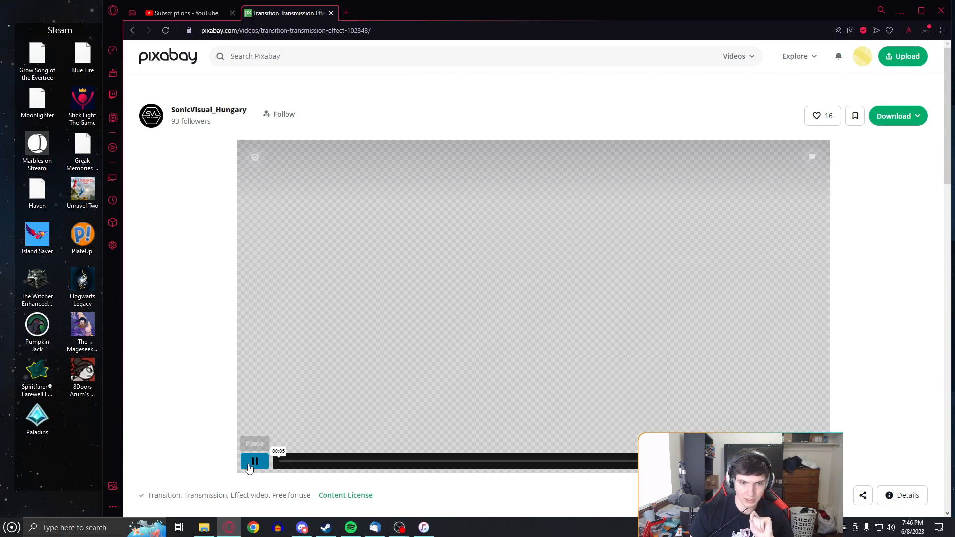
click(251, 464)
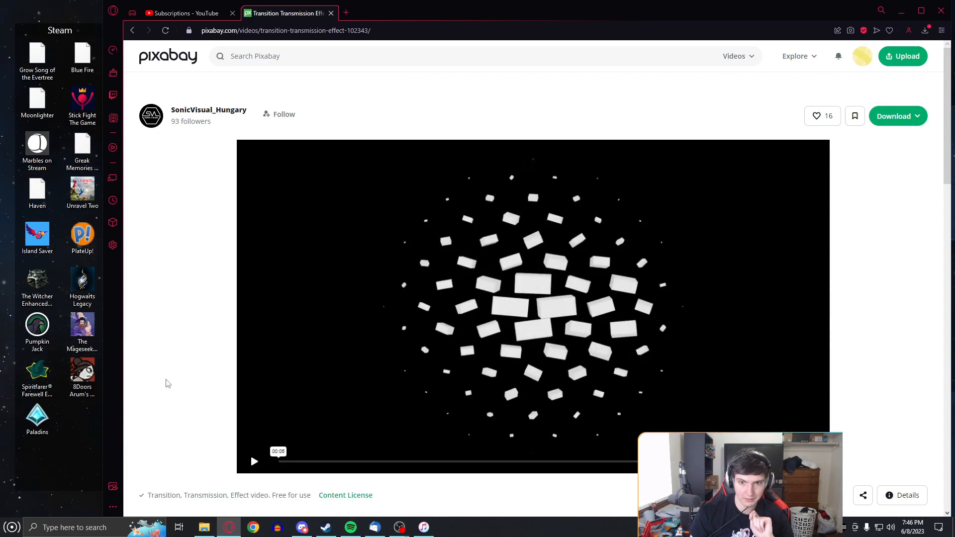
click(252, 462)
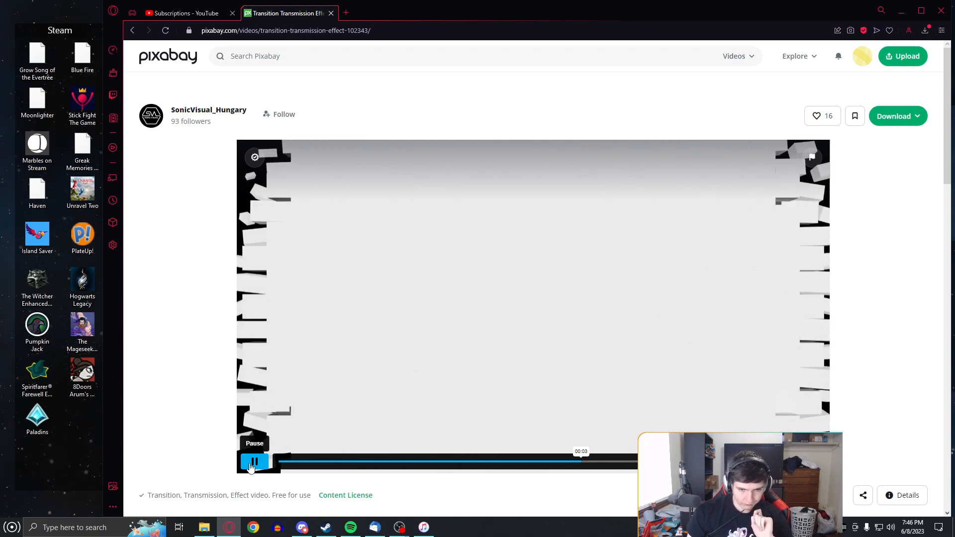
click(253, 463)
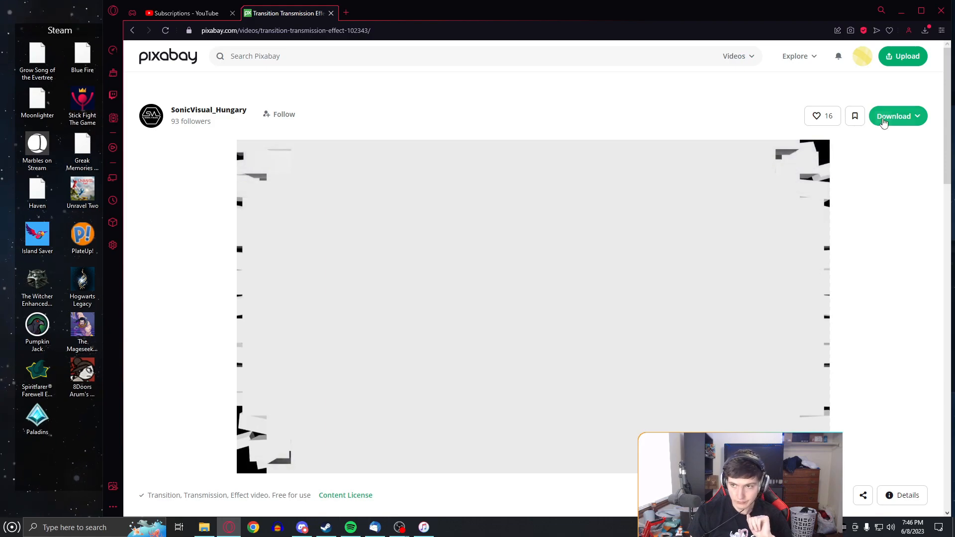
- Download the transition transmission video in its original resolution
click(883, 120)
click(801, 213)
click(802, 241)
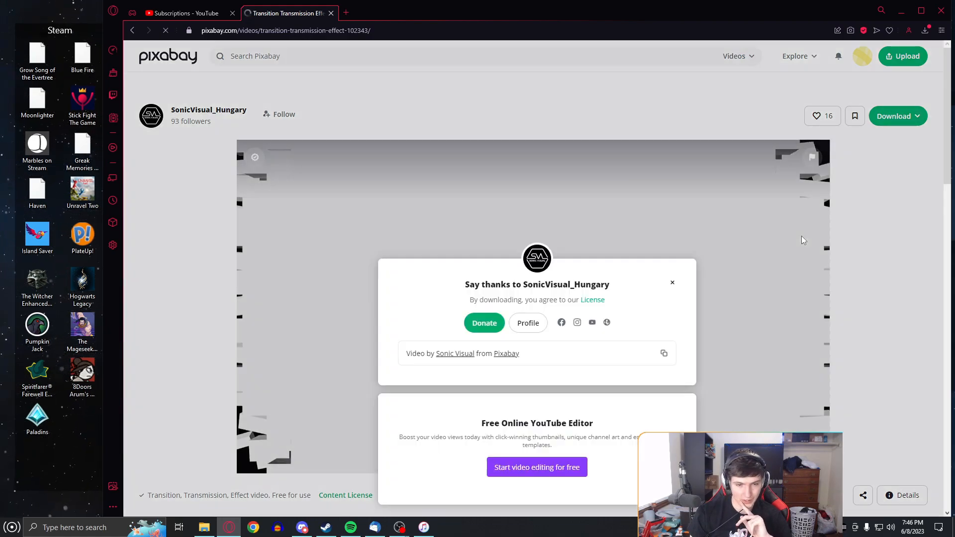
click(496, 252)
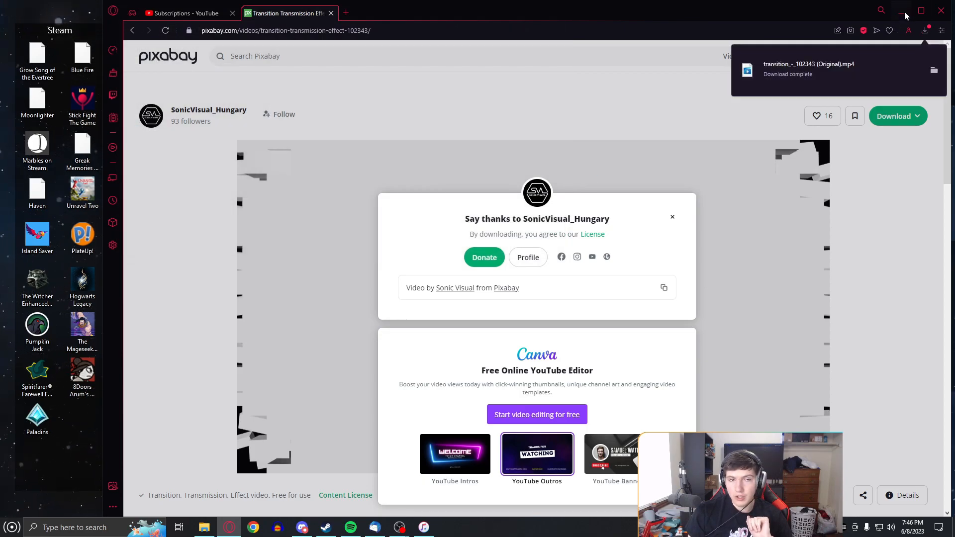
- Return to OBS, add a transition named Stinger, and load transition_-_102343 (Original).mp4 as its video file
click(903, 12)
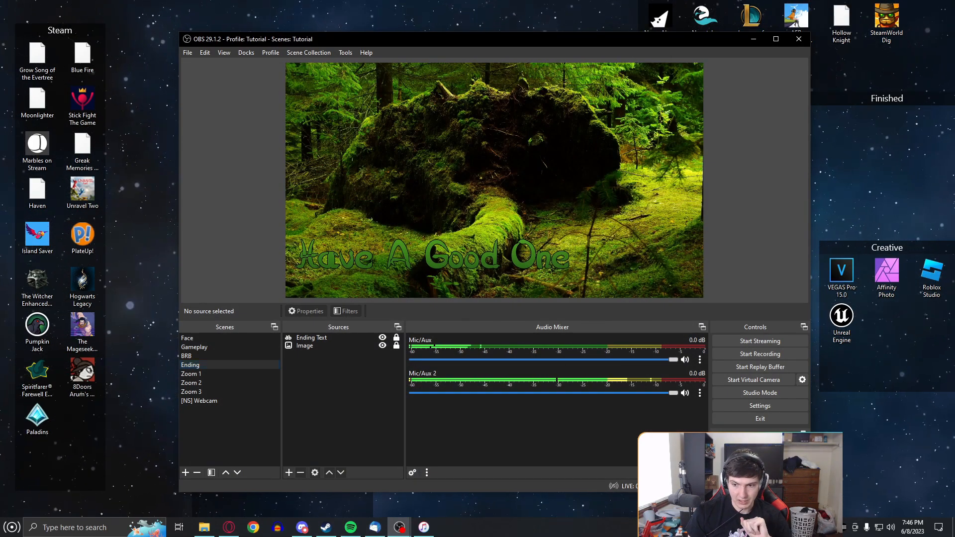
click(791, 490)
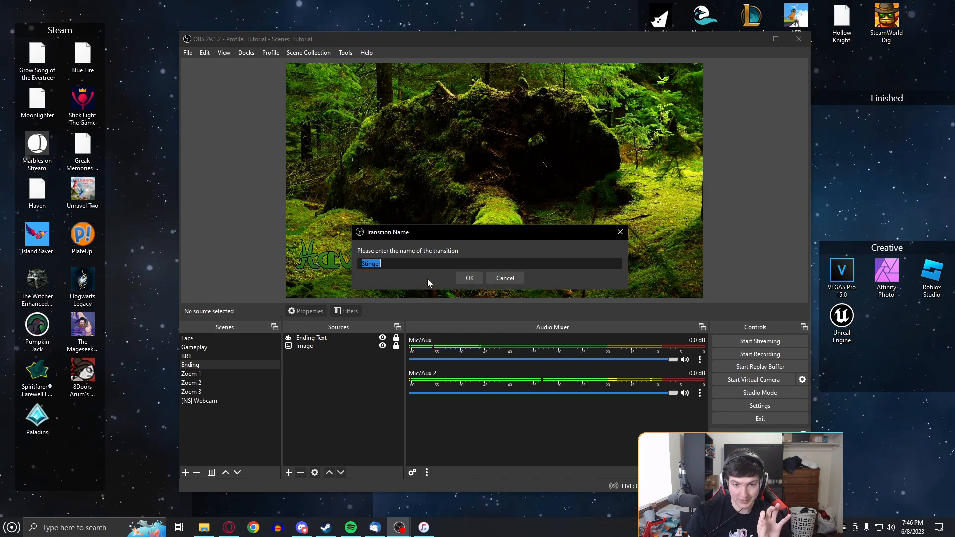
click(469, 279)
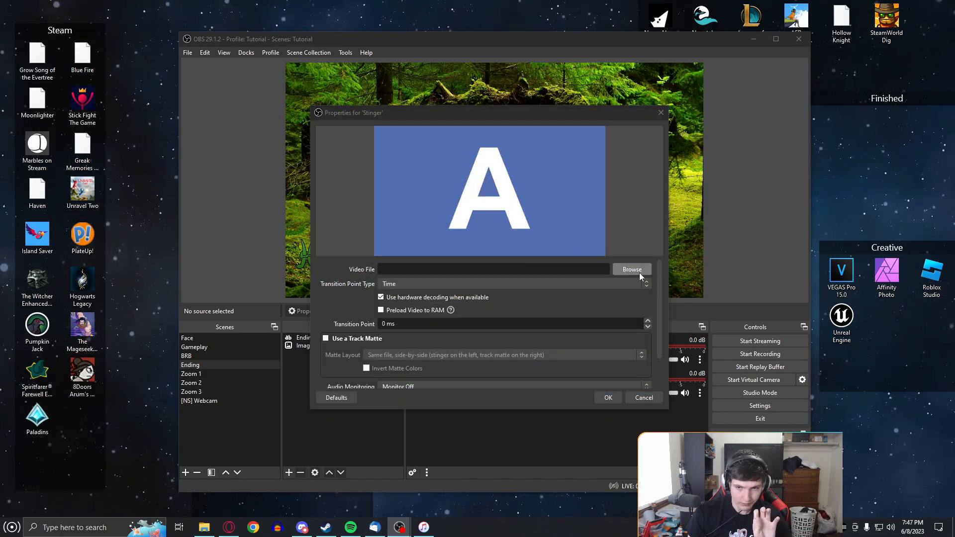
click(639, 272)
click(536, 216)
click(703, 373)
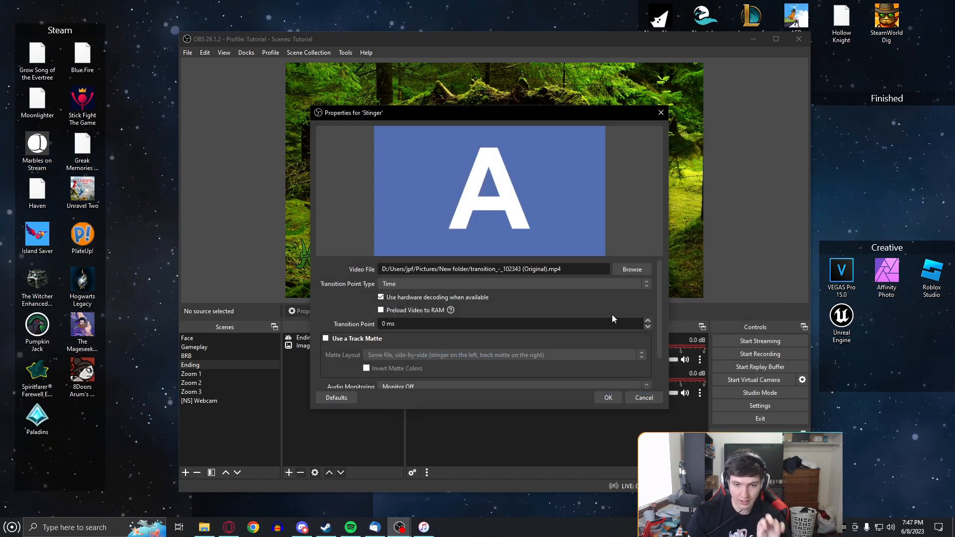
- Enable the track matte for the Stinger transition and set the matte layout to Mask only
click(359, 340)
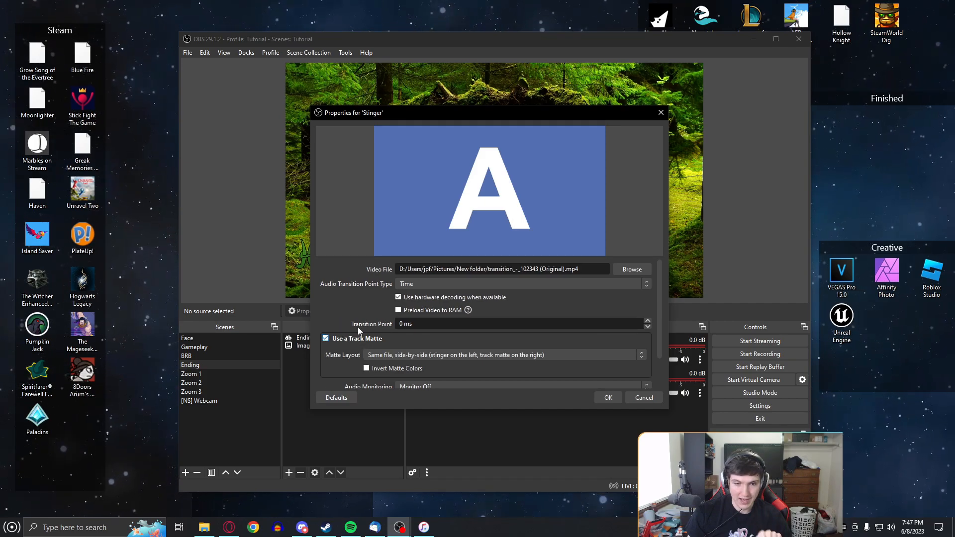
click(413, 354)
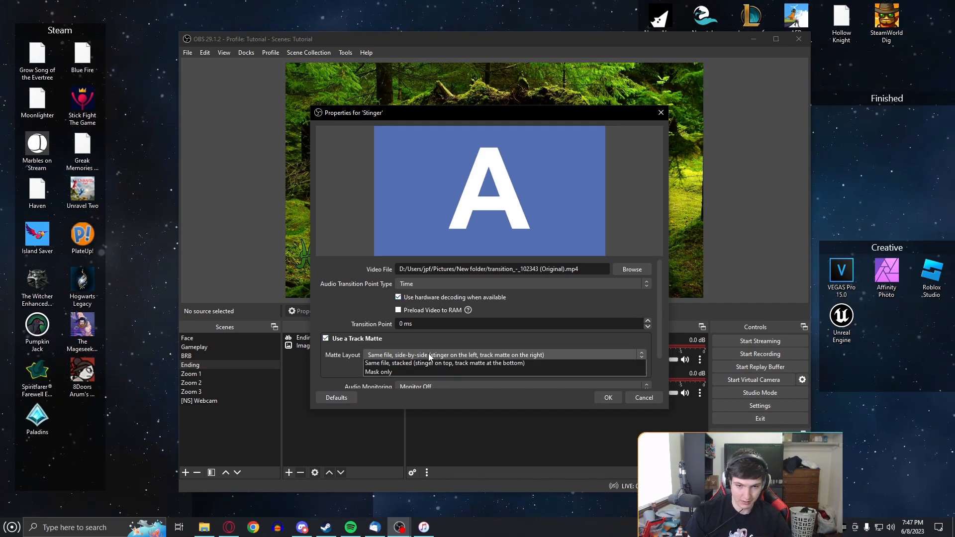
click(415, 380)
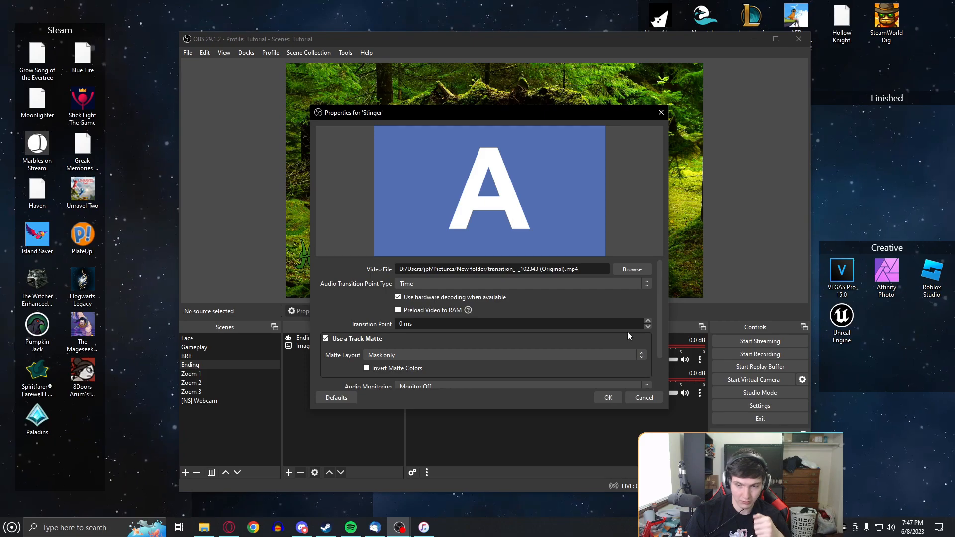
- Preview the Stinger transition and review its transition point and matte settings
drag(664, 334, 659, 366)
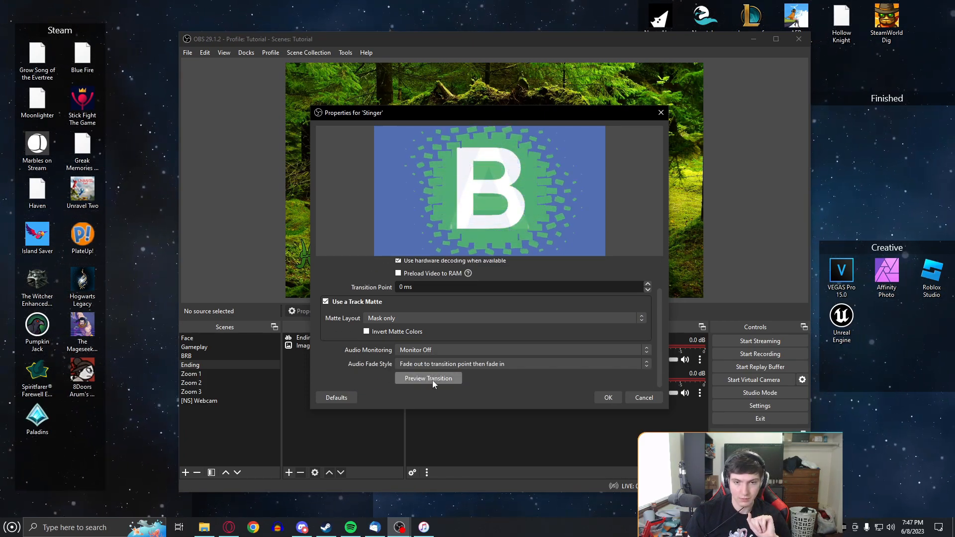
drag(659, 331, 670, 285)
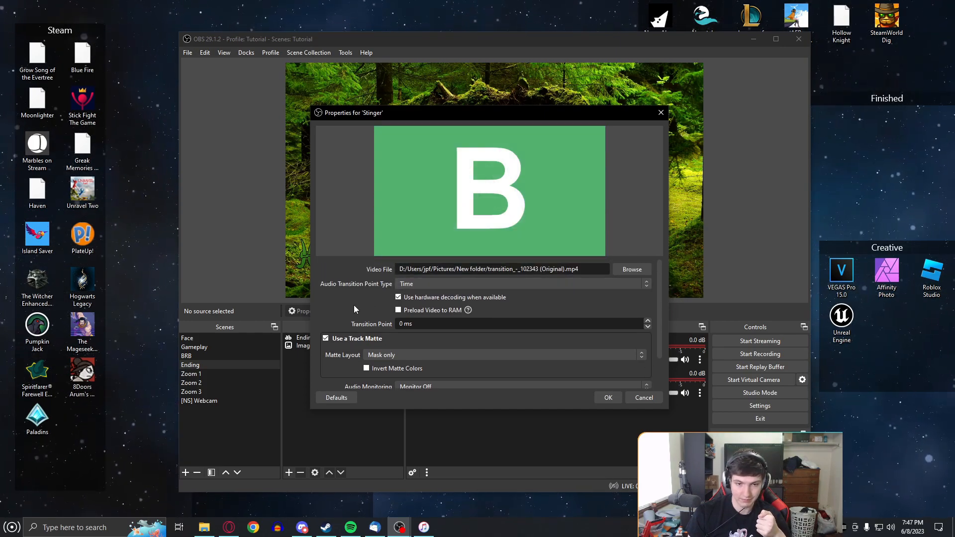
drag(657, 310, 657, 357)
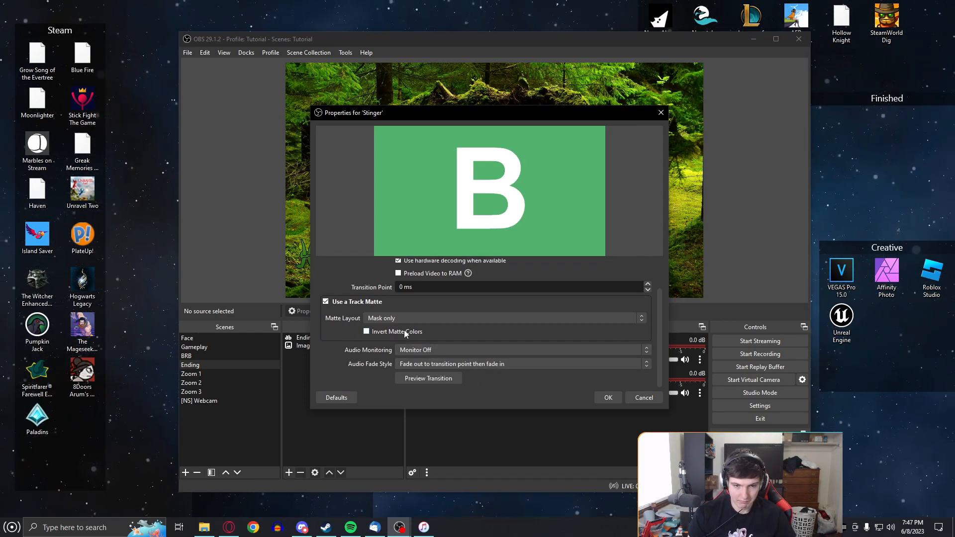
- Accept the Stinger properties and test the transition by switching to the Face scene and on to the Gameplay scene
click(608, 398)
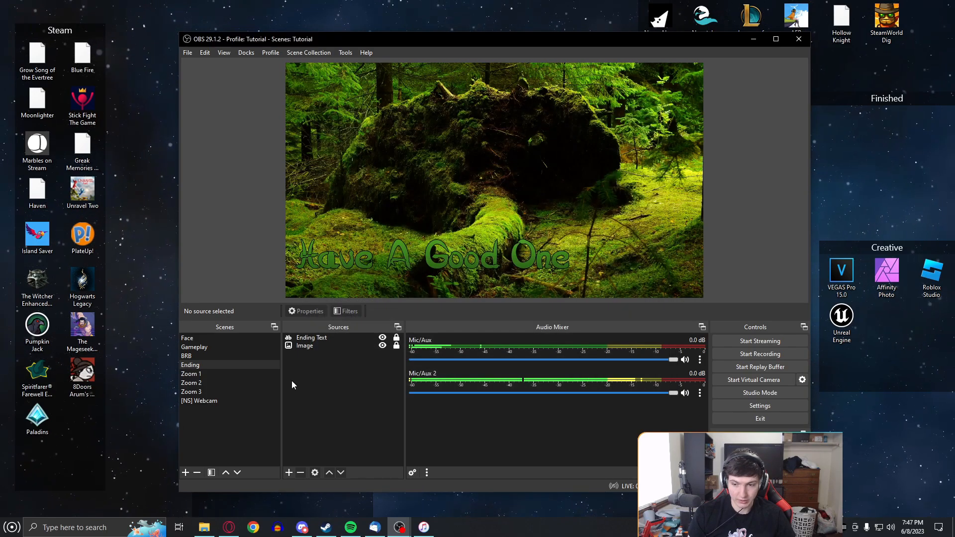
click(203, 338)
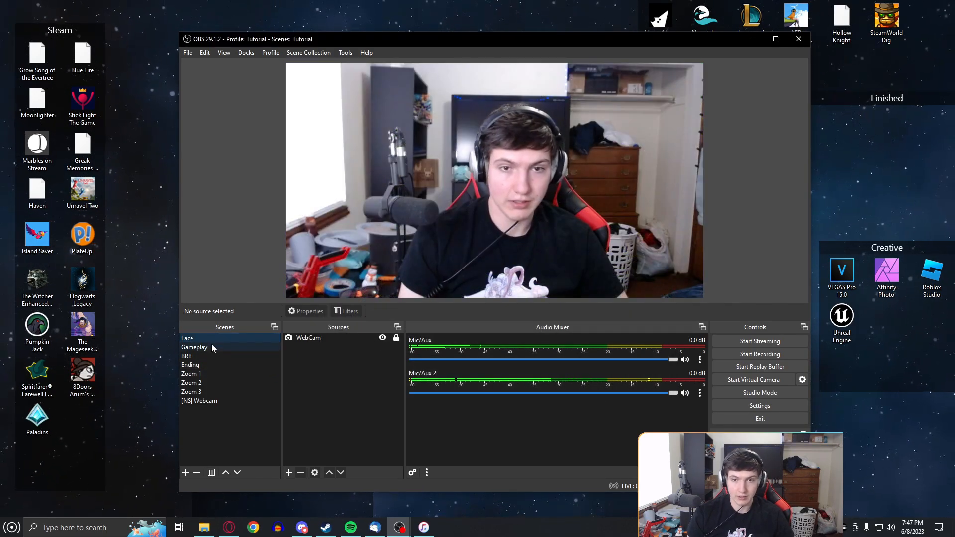
click(210, 346)
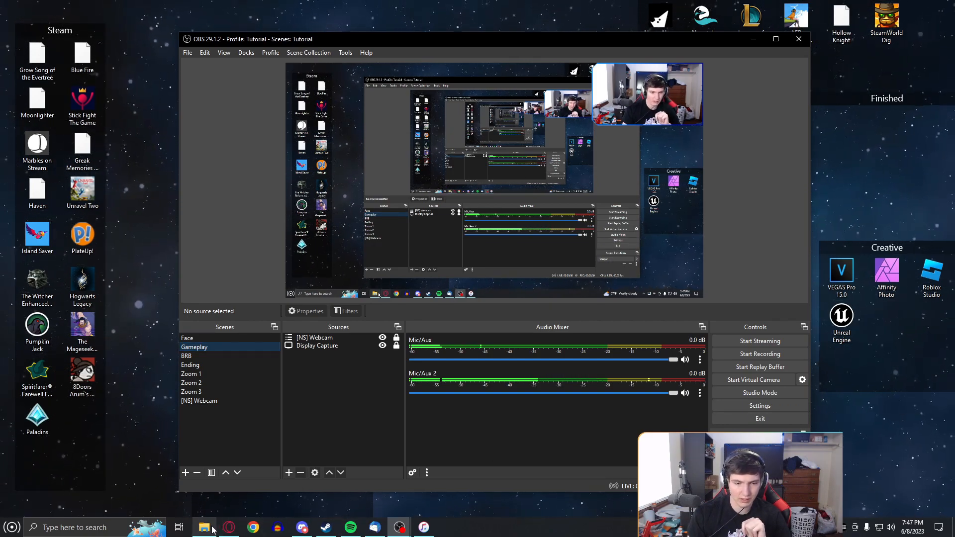
- Switch to the browser, dismiss the download thank-you dialog, and play the transition video on its Pixabay page
click(229, 527)
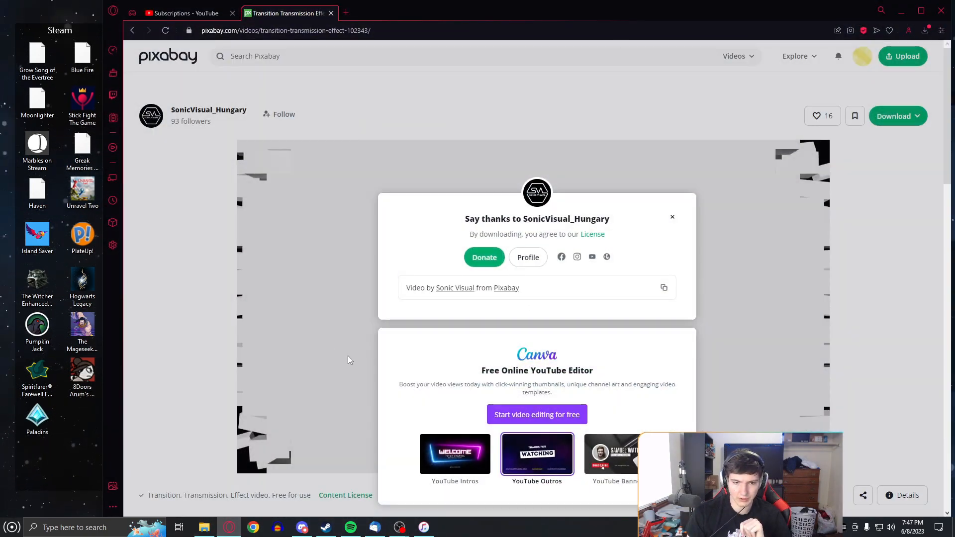
click(671, 217)
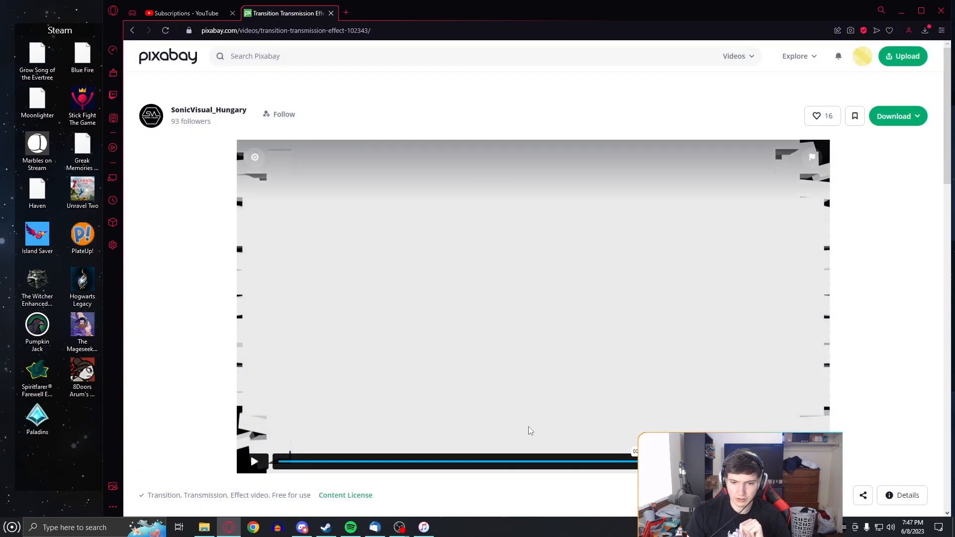
click(510, 461)
click(254, 462)
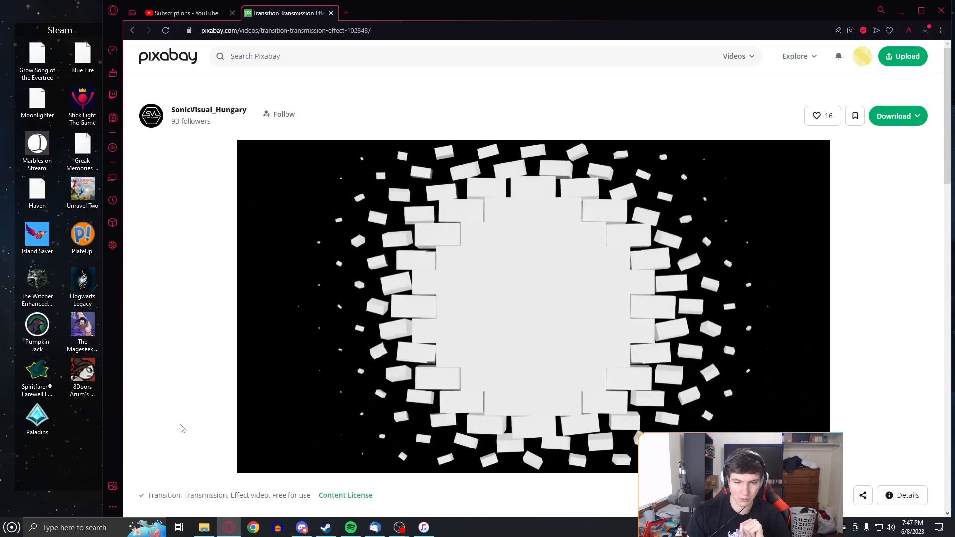
click(260, 465)
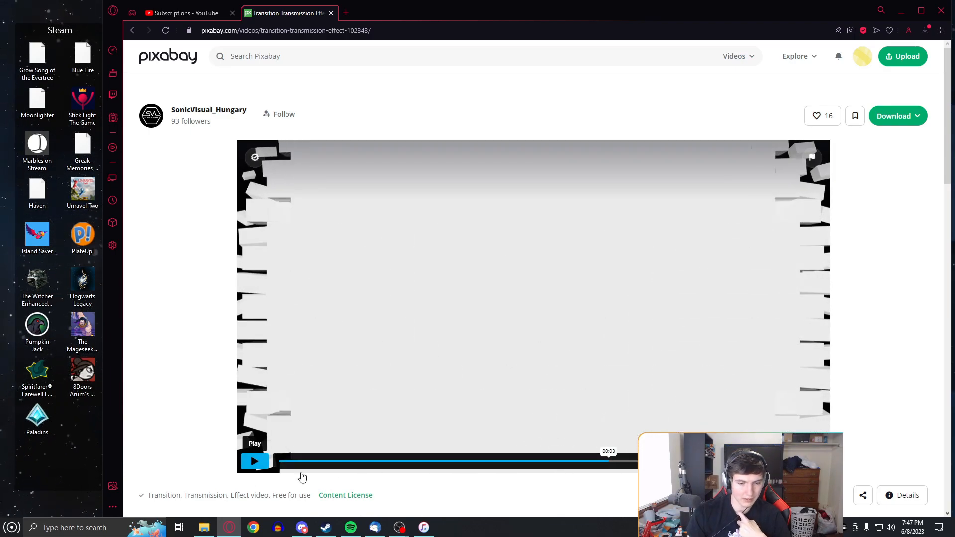
- Return to OBS, enable Invert Matte Colors for the Stinger transition, and test it by switching to the BRB scene
mouse_move(414, 531)
click(480, 478)
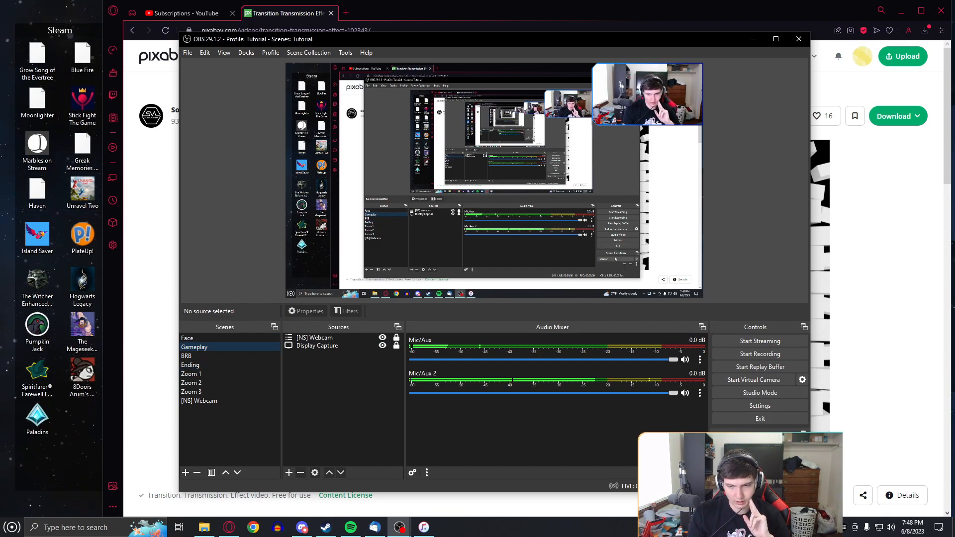
click(801, 460)
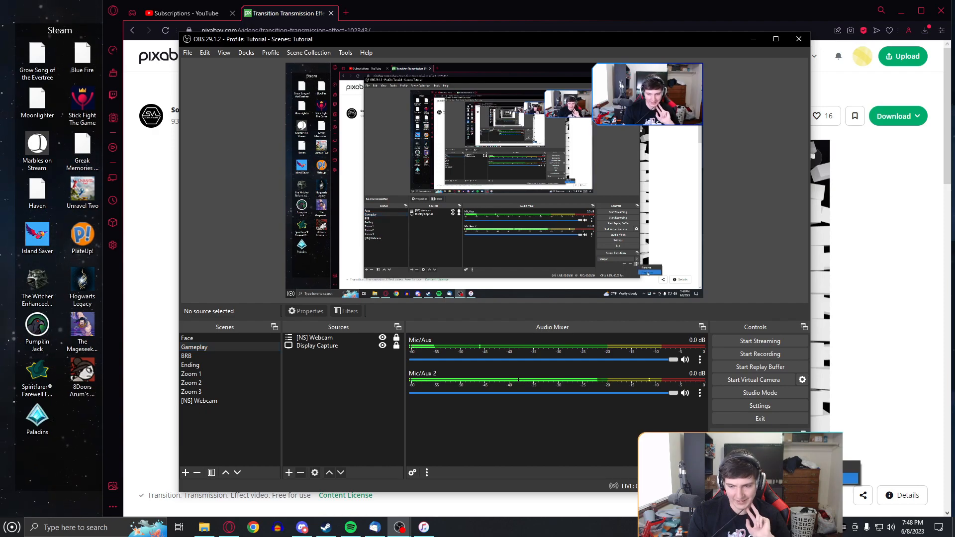
click(831, 479)
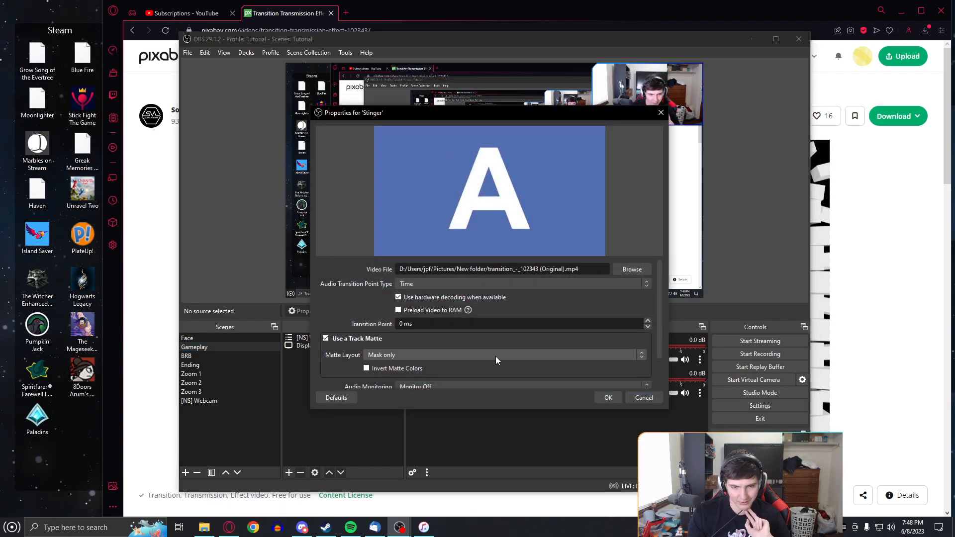
click(611, 400)
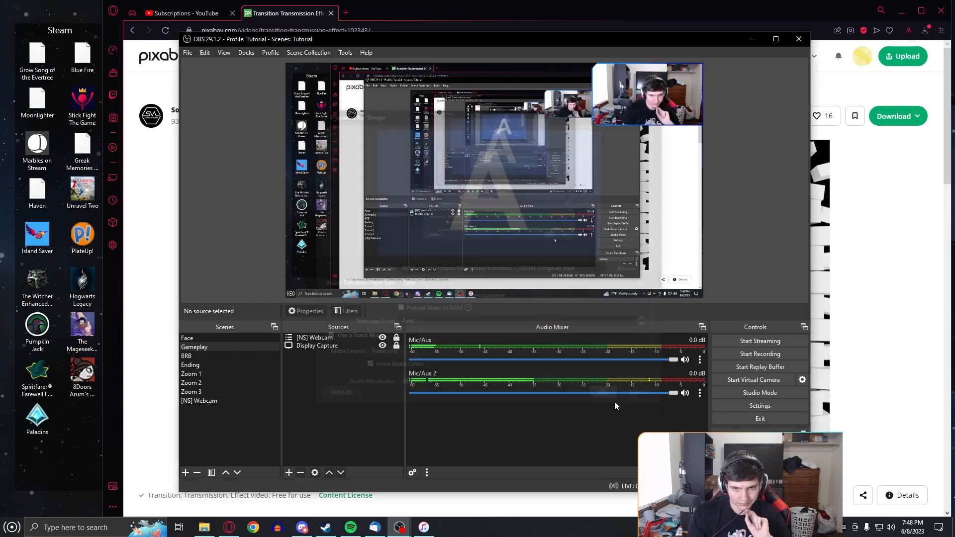
click(203, 356)
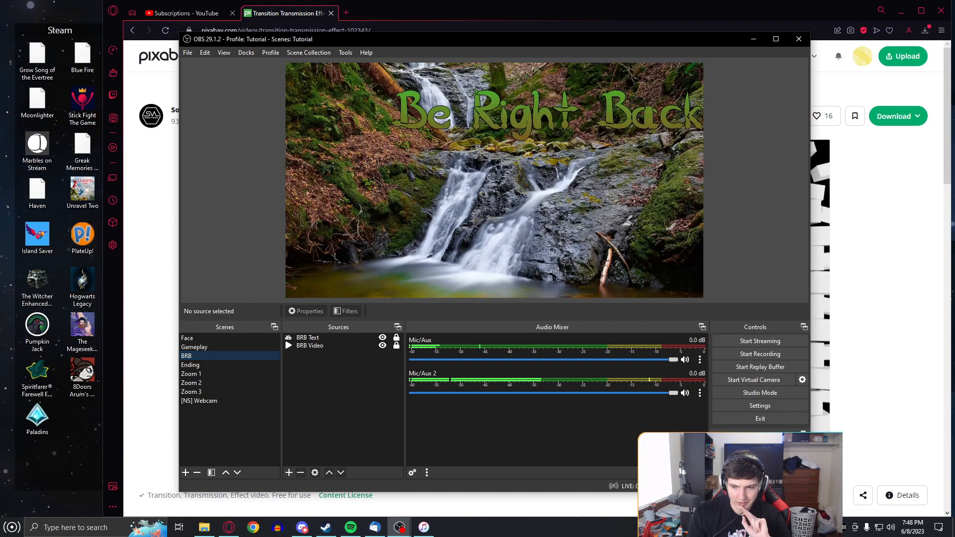
- Reopen the Stinger properties, turn off Invert Matte Colors, and check the available audio transition point types
click(801, 460)
click(820, 479)
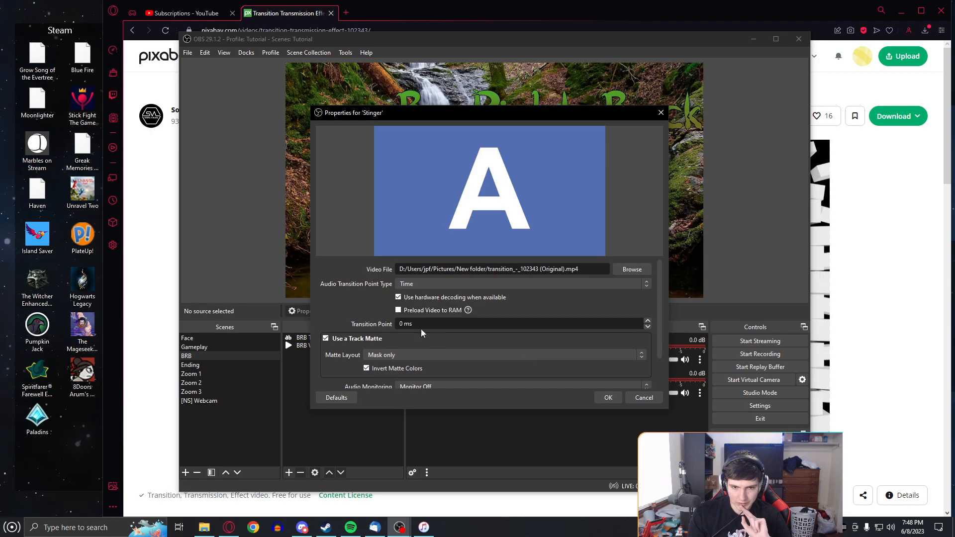
click(396, 369)
mouse_move(657, 330)
mouse_down()
mouse_move(660, 359)
mouse_move(655, 323)
mouse_up()
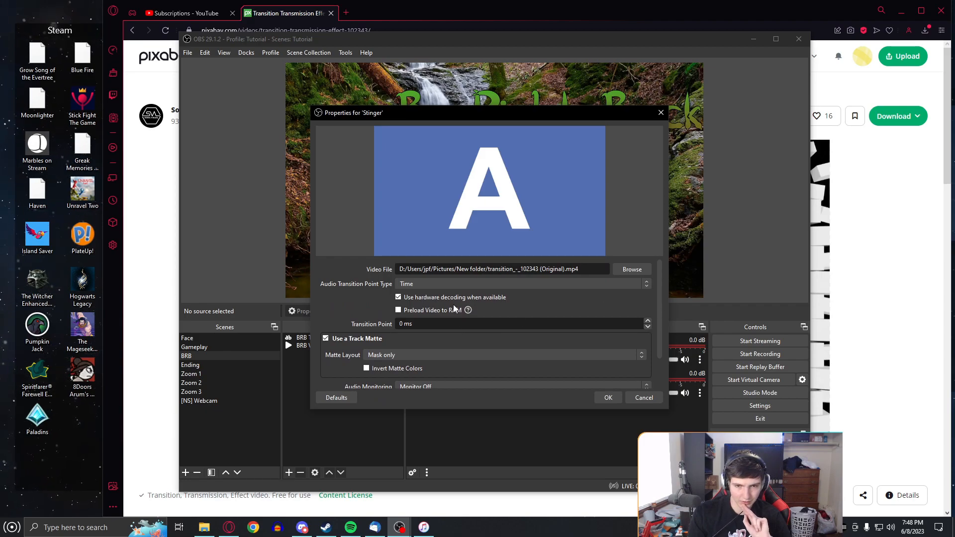
click(455, 285)
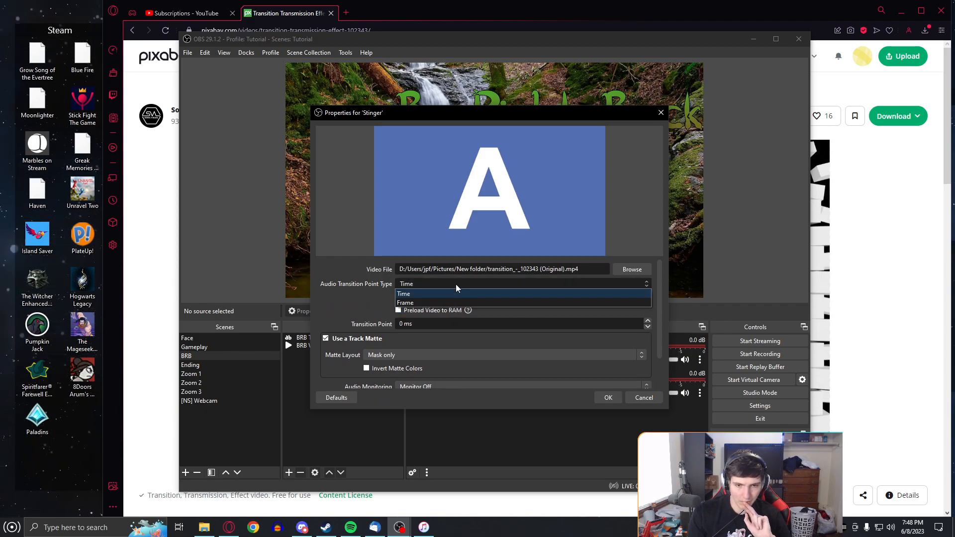
click(356, 274)
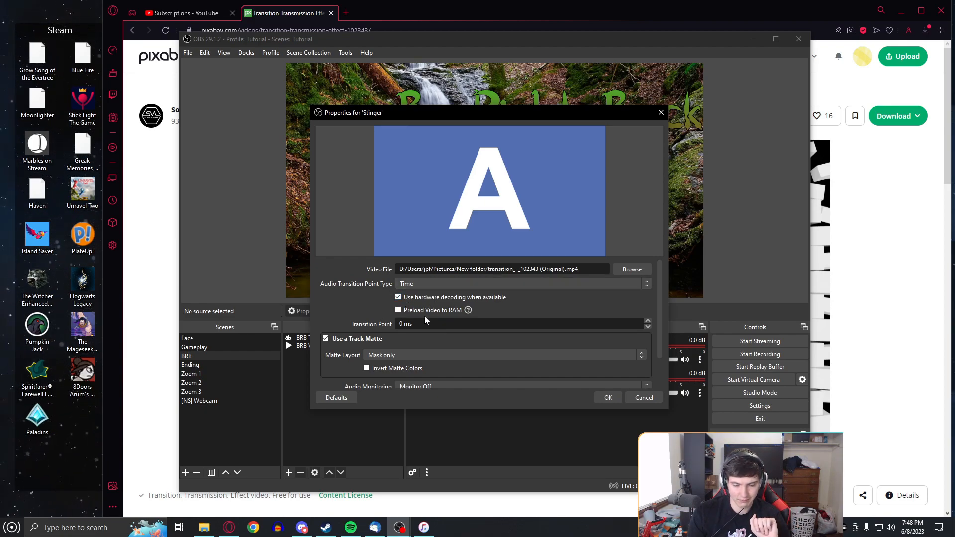
- Disable the track matte for the Stinger transition and preview it without the matte
click(334, 341)
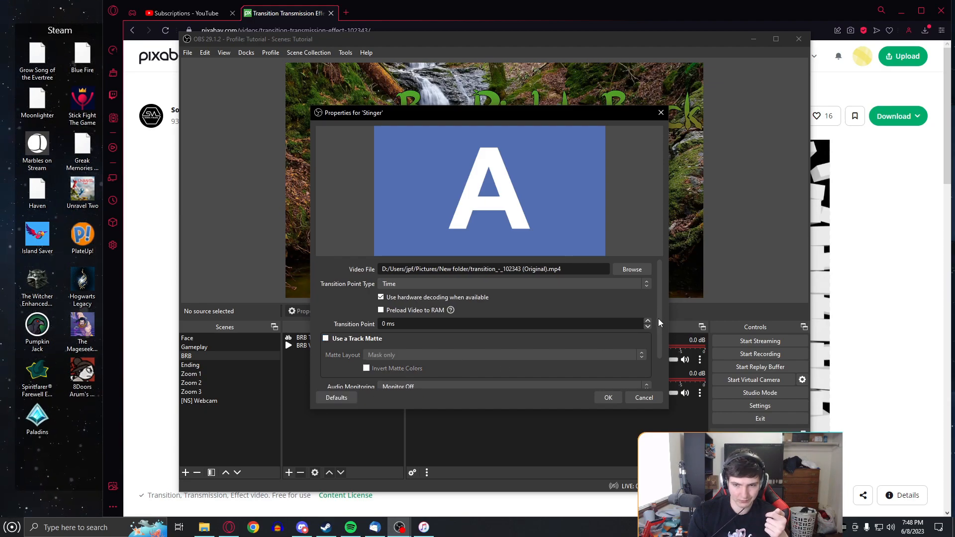
drag(659, 322, 656, 352)
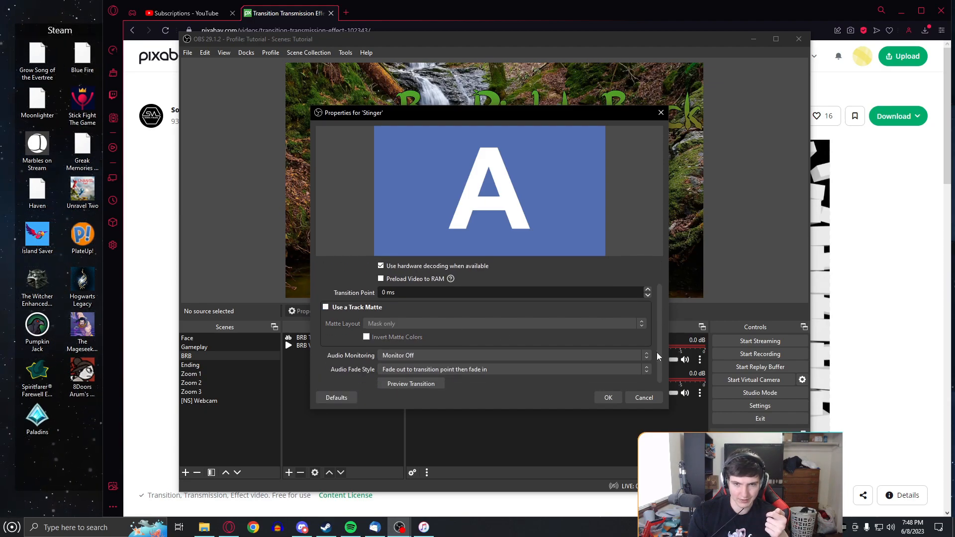
click(408, 381)
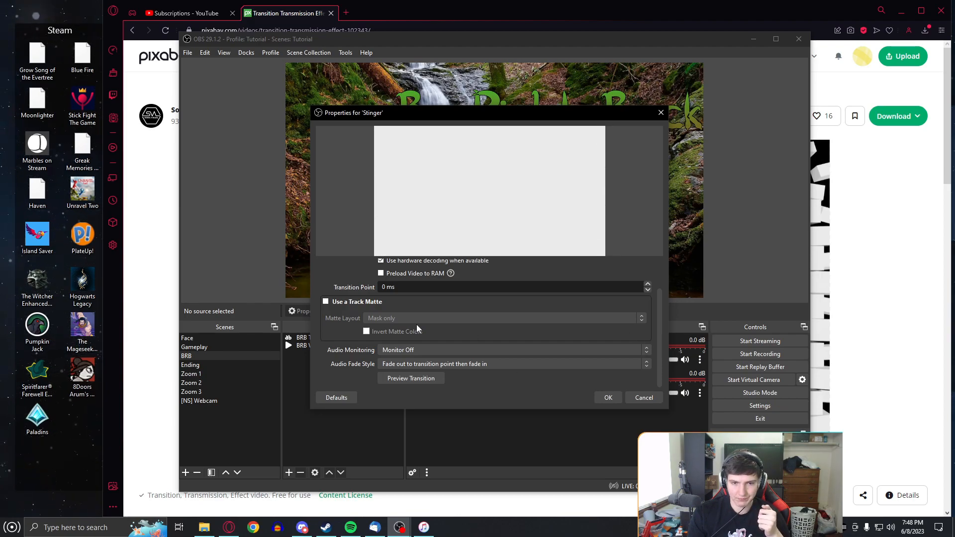
- Try a 5 ms transition point, then set it to 50 ms, previewing the Stinger transition with each value
text(5)
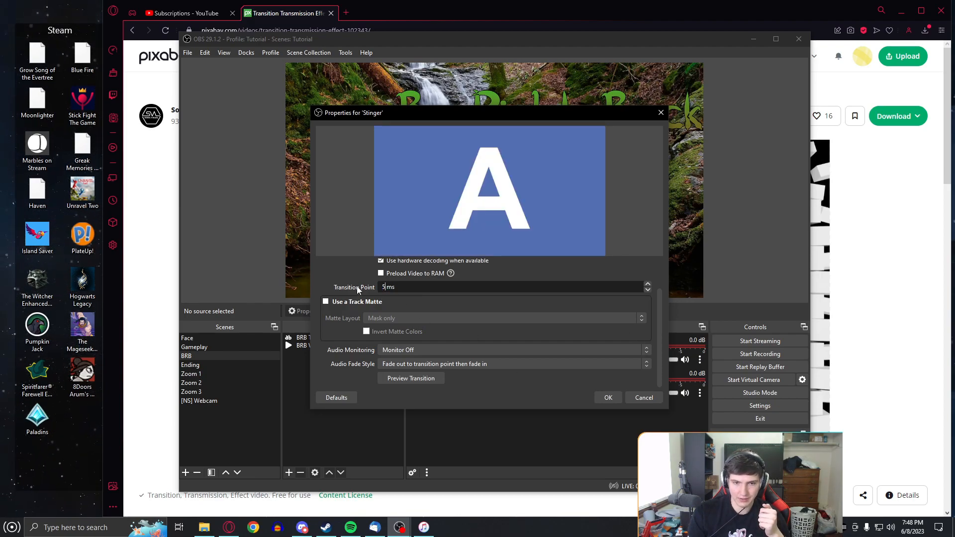
click(415, 379)
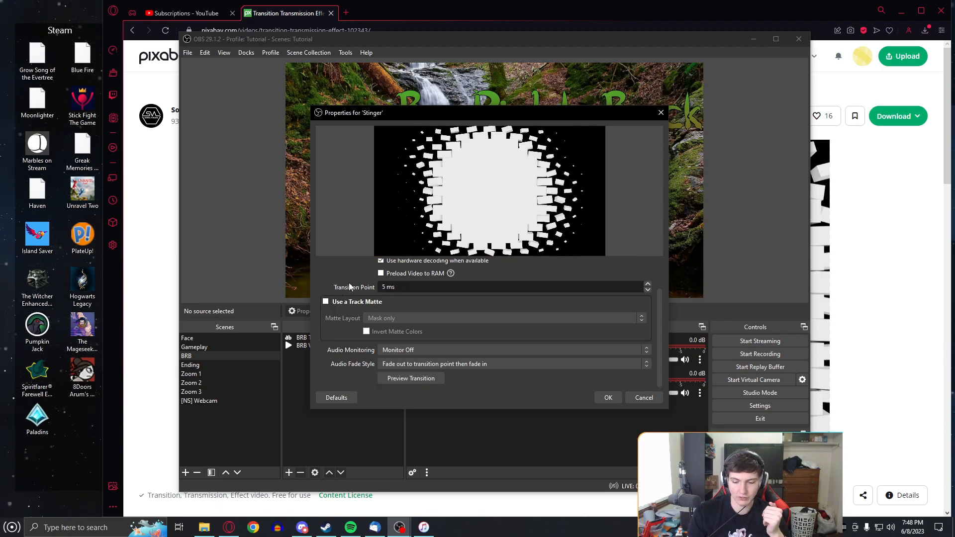
text(0)
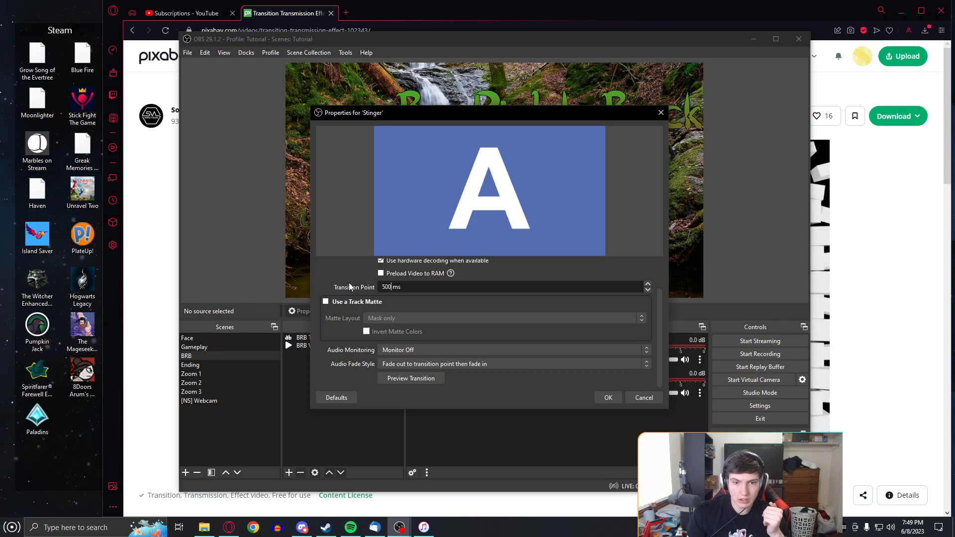
click(439, 377)
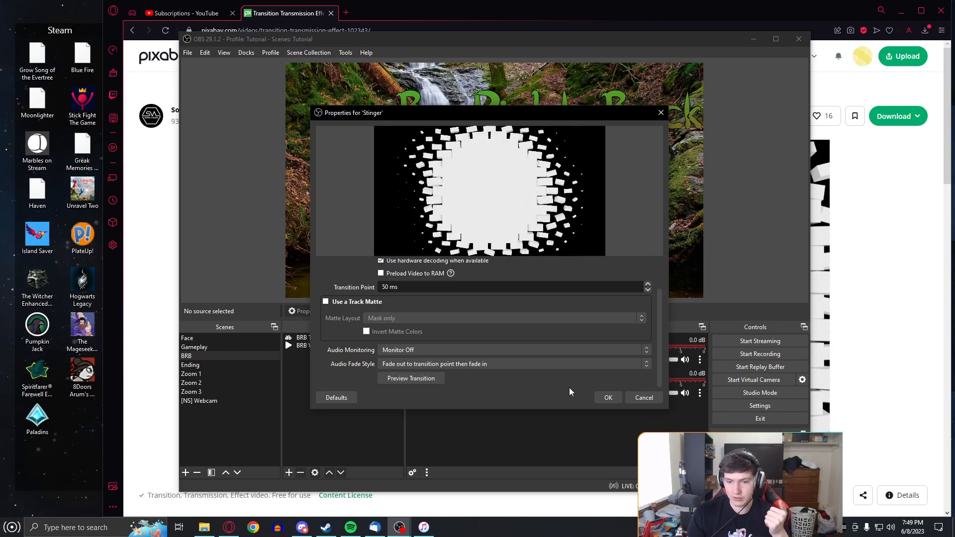
- Enable the Mask only track matte for the Stinger again and preview the transition
click(335, 303)
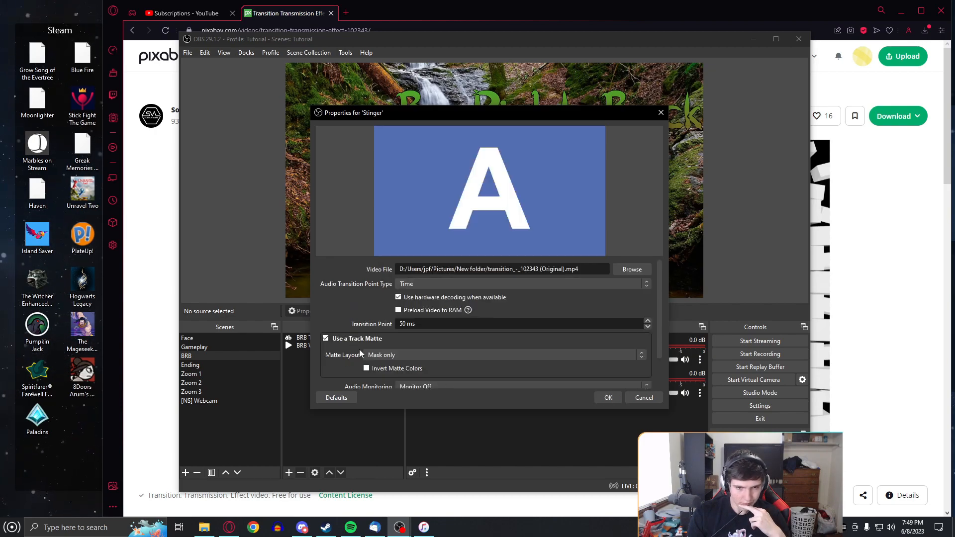
scroll(547, 363, down, 2)
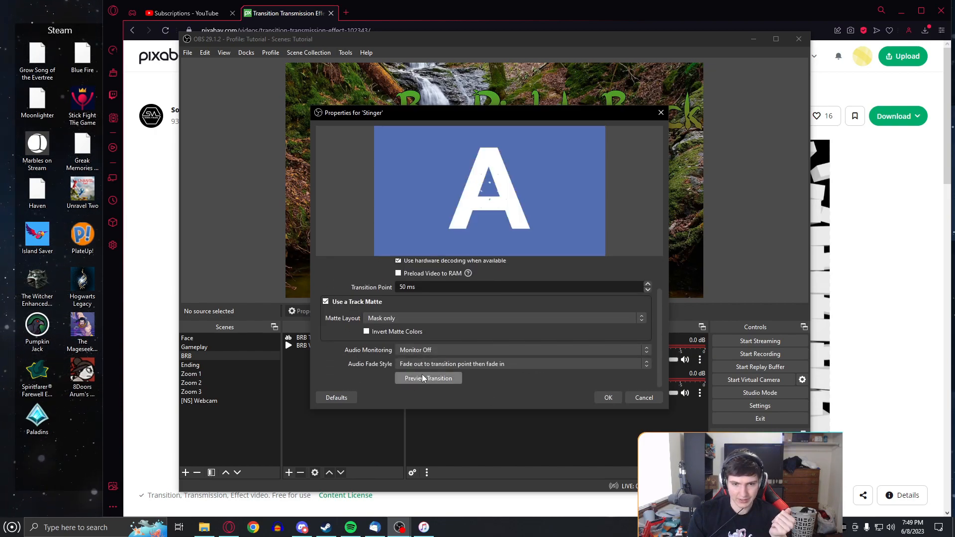
click(441, 379)
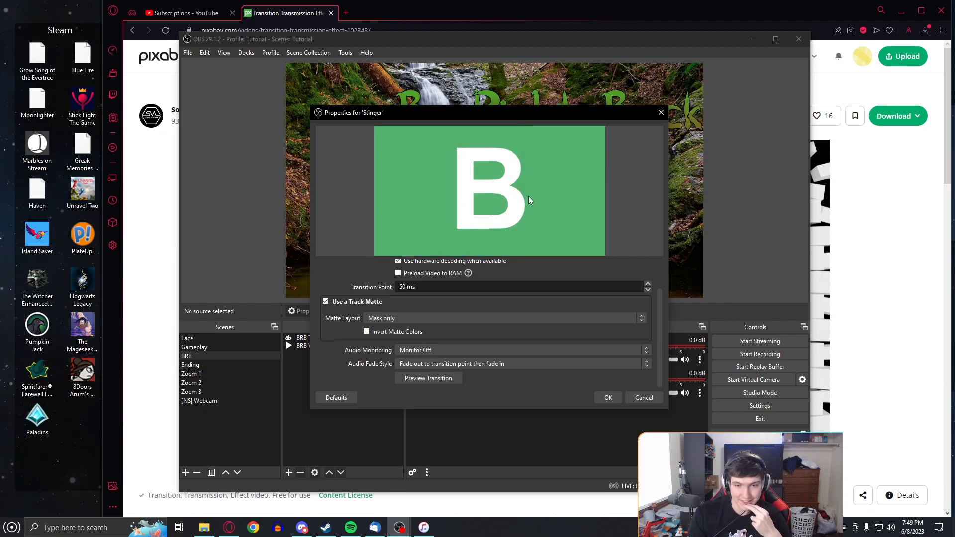
- Accept the Stinger properties and test the transition by switching to the Gameplay scene and back to the Face scene
click(608, 398)
click(207, 347)
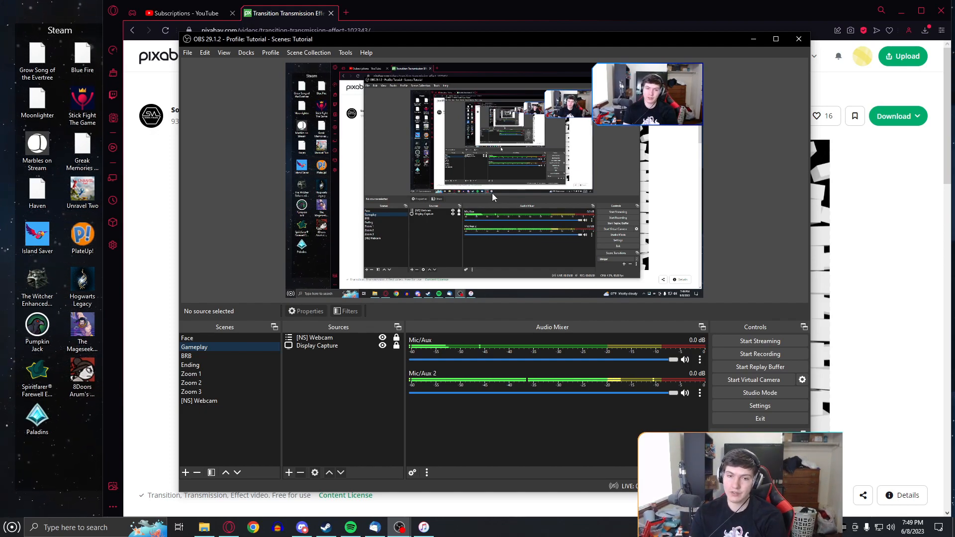
click(228, 337)
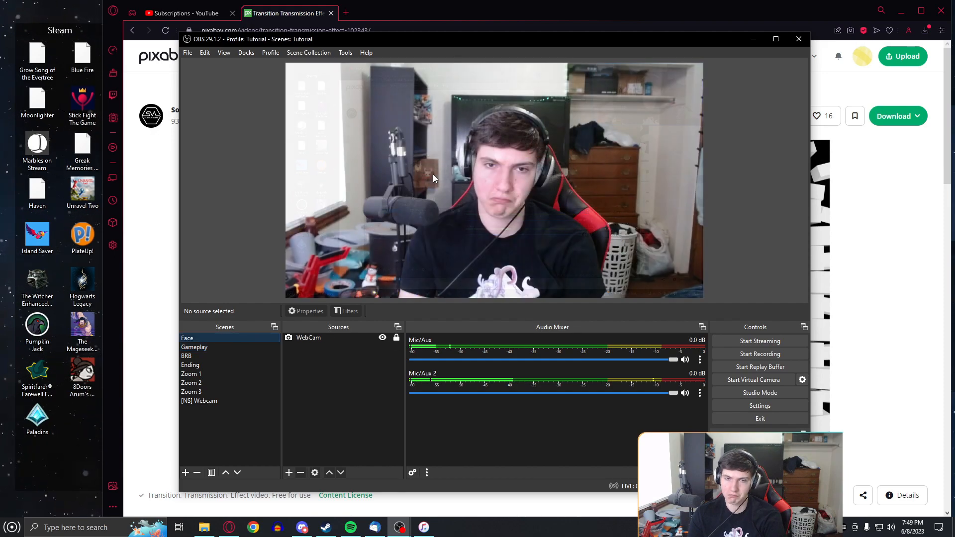